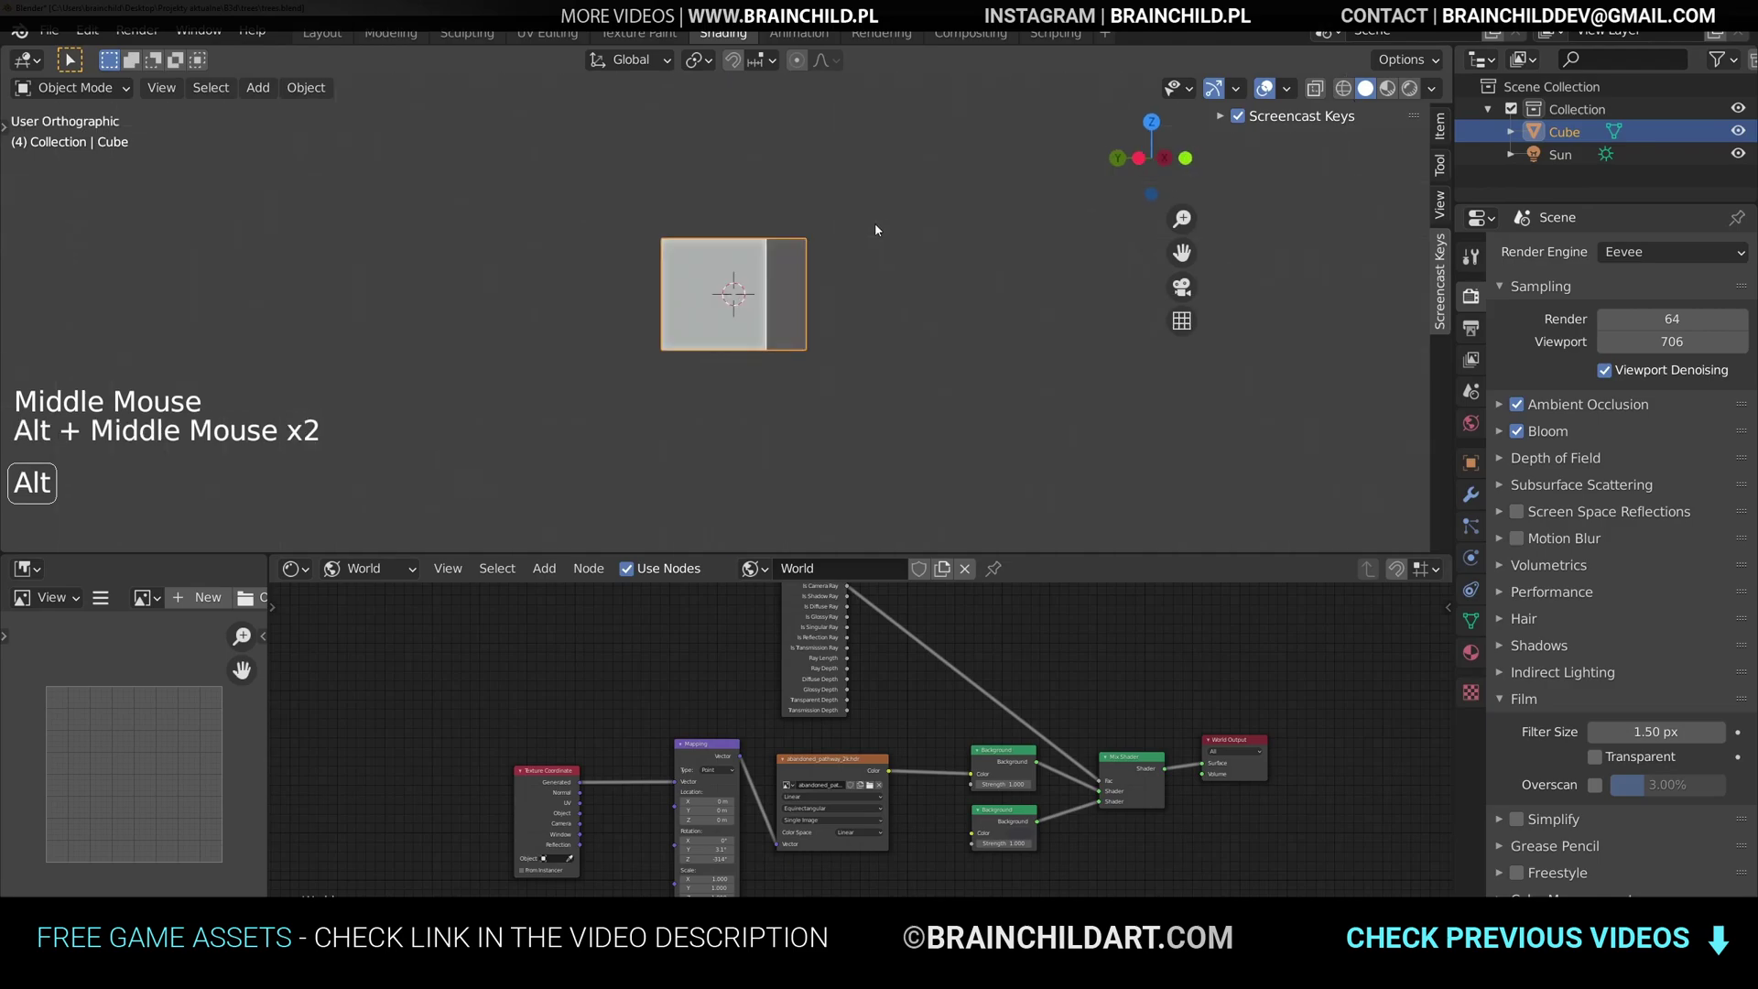
# - Reduce the cube's mesh to a single vertex and move it near the origin in front view
pyautogui.click(827, 201)
pyautogui.hotkey('shift', 'd')
pyautogui.click(827, 201)
pyautogui.press('l')
pyautogui.press('Delete')
pyautogui.click(828, 204)
pyautogui.press('g')
pyautogui.keyDown('shift'); pyautogui.moveTo(862, 244); pyautogui.dragTo(897, 316, button='middle'); pyautogui.keyUp('shift')
# - Extrude the vertex upward into a slightly bent trunk line of several segments, adjusting the vertex positions
pyautogui.press('e')
pyautogui.press('g')
pyautogui.click(892, 320)
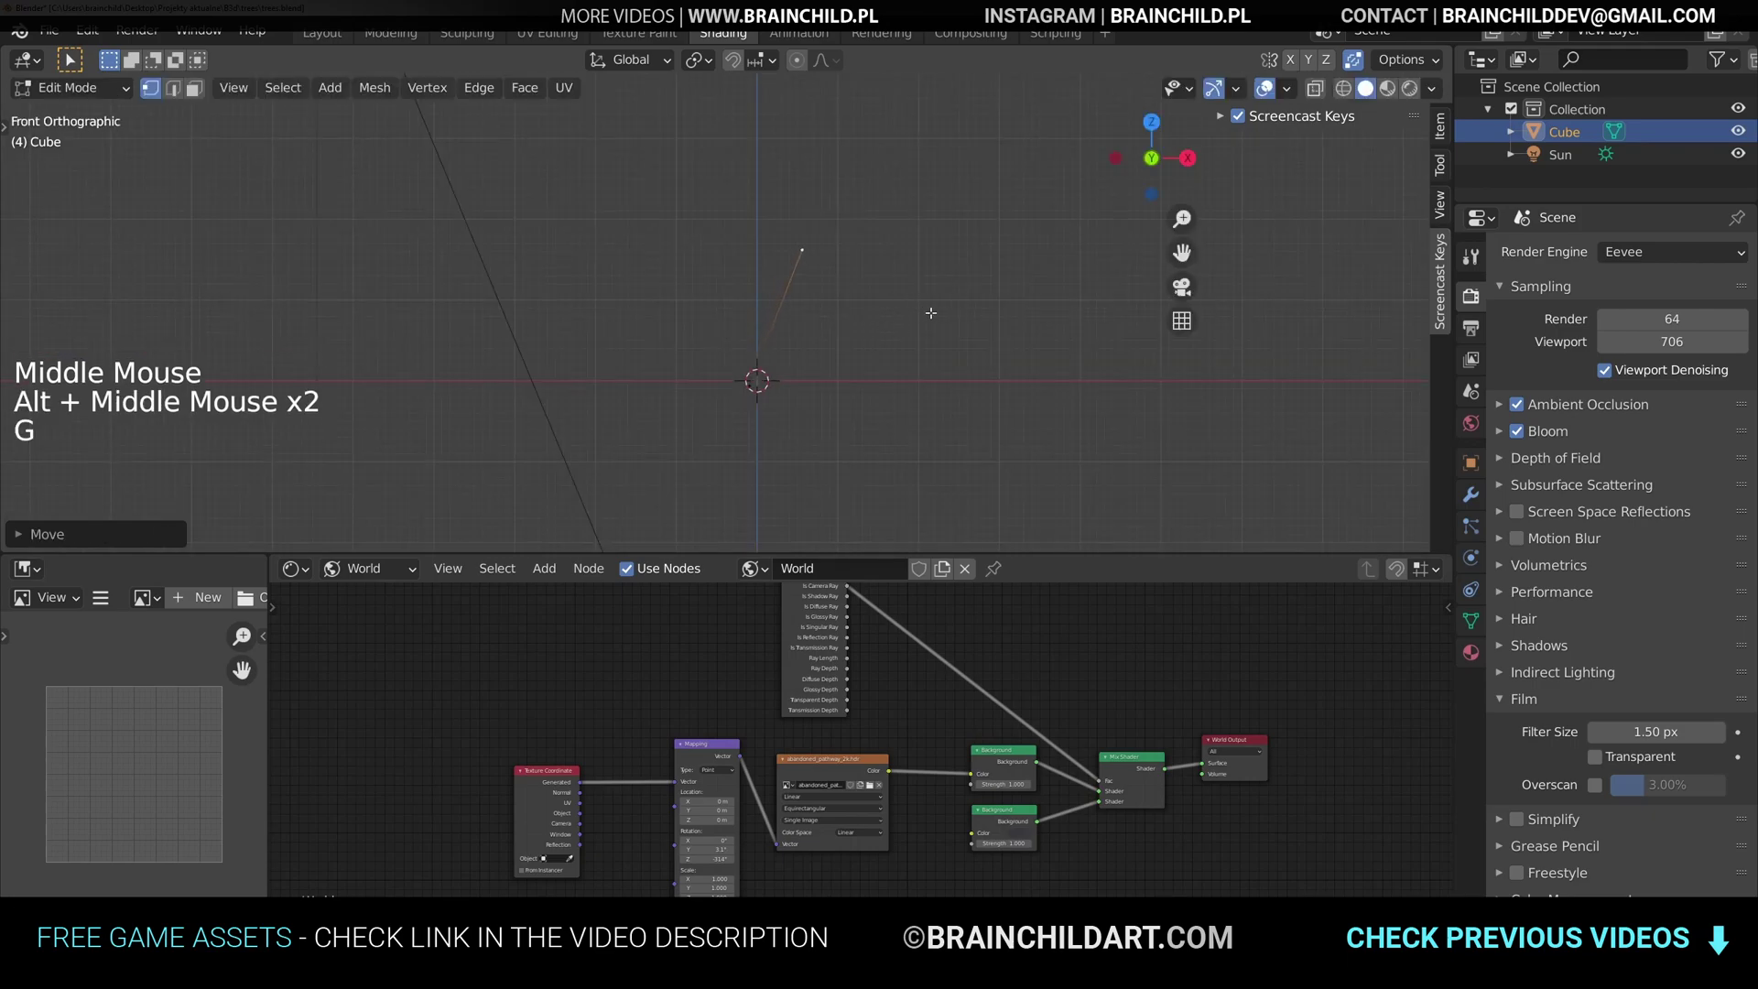
pyautogui.press('g')
pyautogui.click(864, 272)
pyautogui.keyDown('shift'); pyautogui.moveTo(861, 266); pyautogui.dragTo(867, 316, button='middle'); pyautogui.keyUp('shift')
pyautogui.press('g')
pyautogui.click(878, 248)
pyautogui.press('e')
pyautogui.click(793, 178)
# - Extrude a short, upward-curving branch line from the upper trunk vertex toward negative X
pyautogui.press('e')
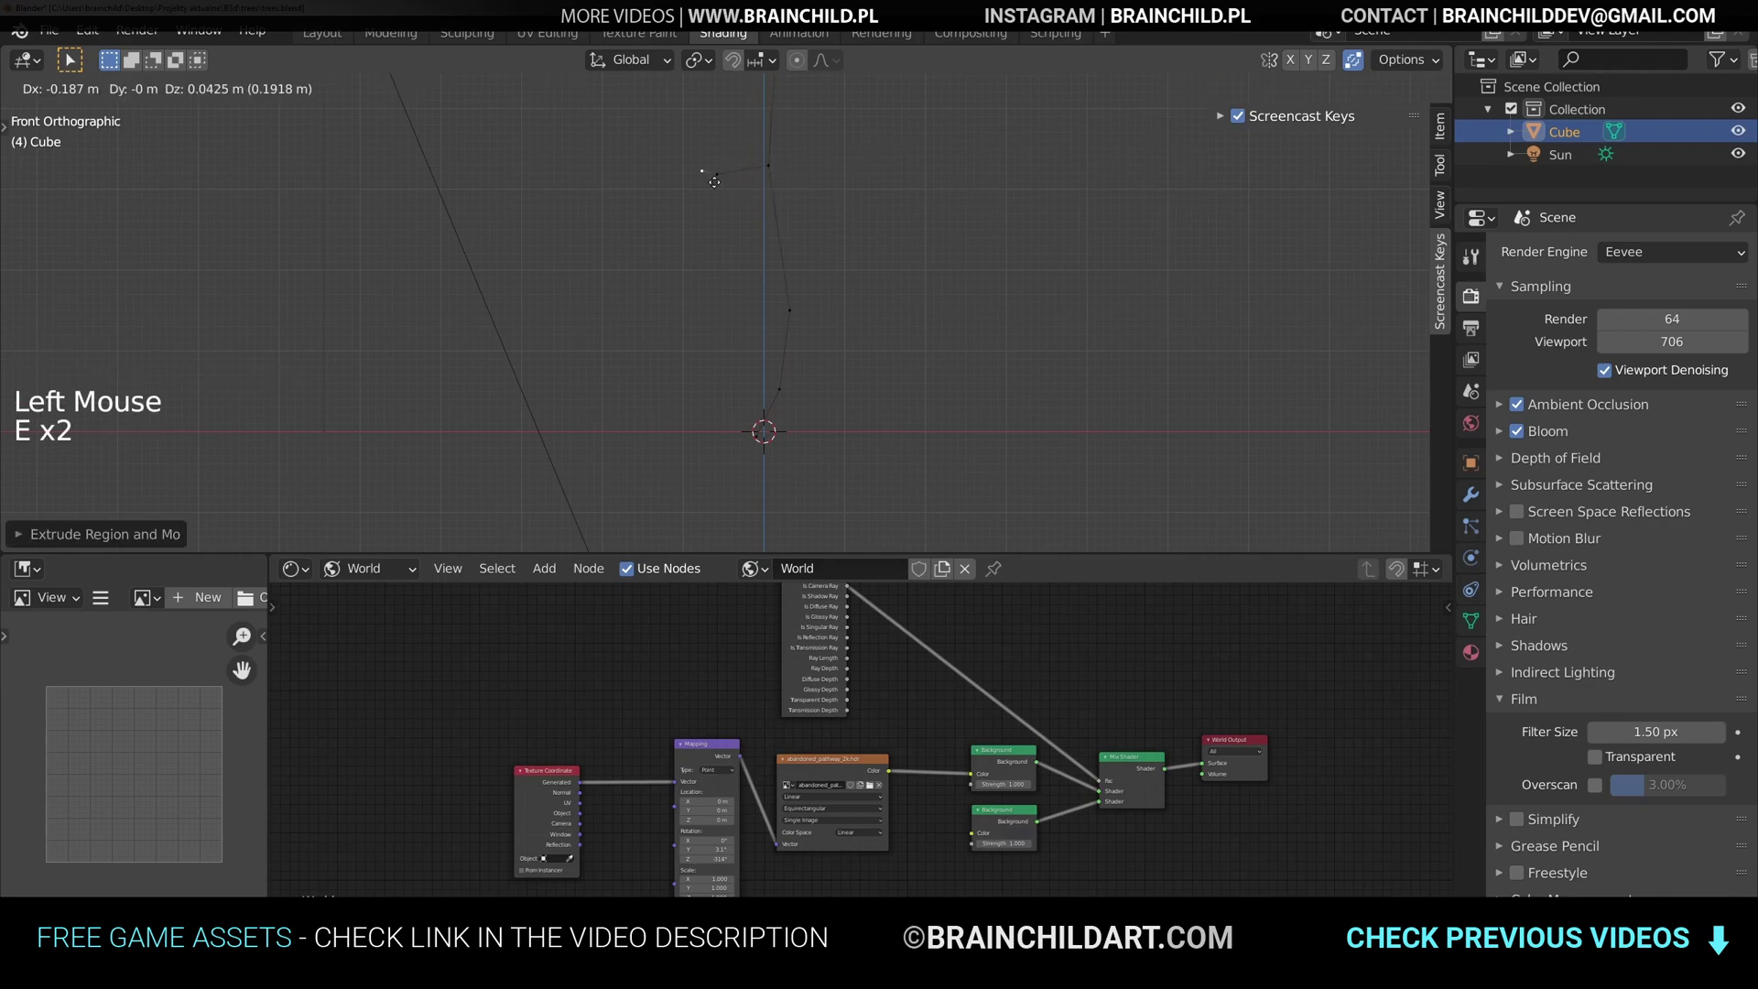
pyautogui.click(716, 181)
pyautogui.press('e')
# - Extrude a lower branch line from the trunk toward positive X and split its end into a two-pronged fork
pyautogui.click(791, 302)
pyautogui.press('e')
pyautogui.click(857, 295)
pyautogui.press('e')
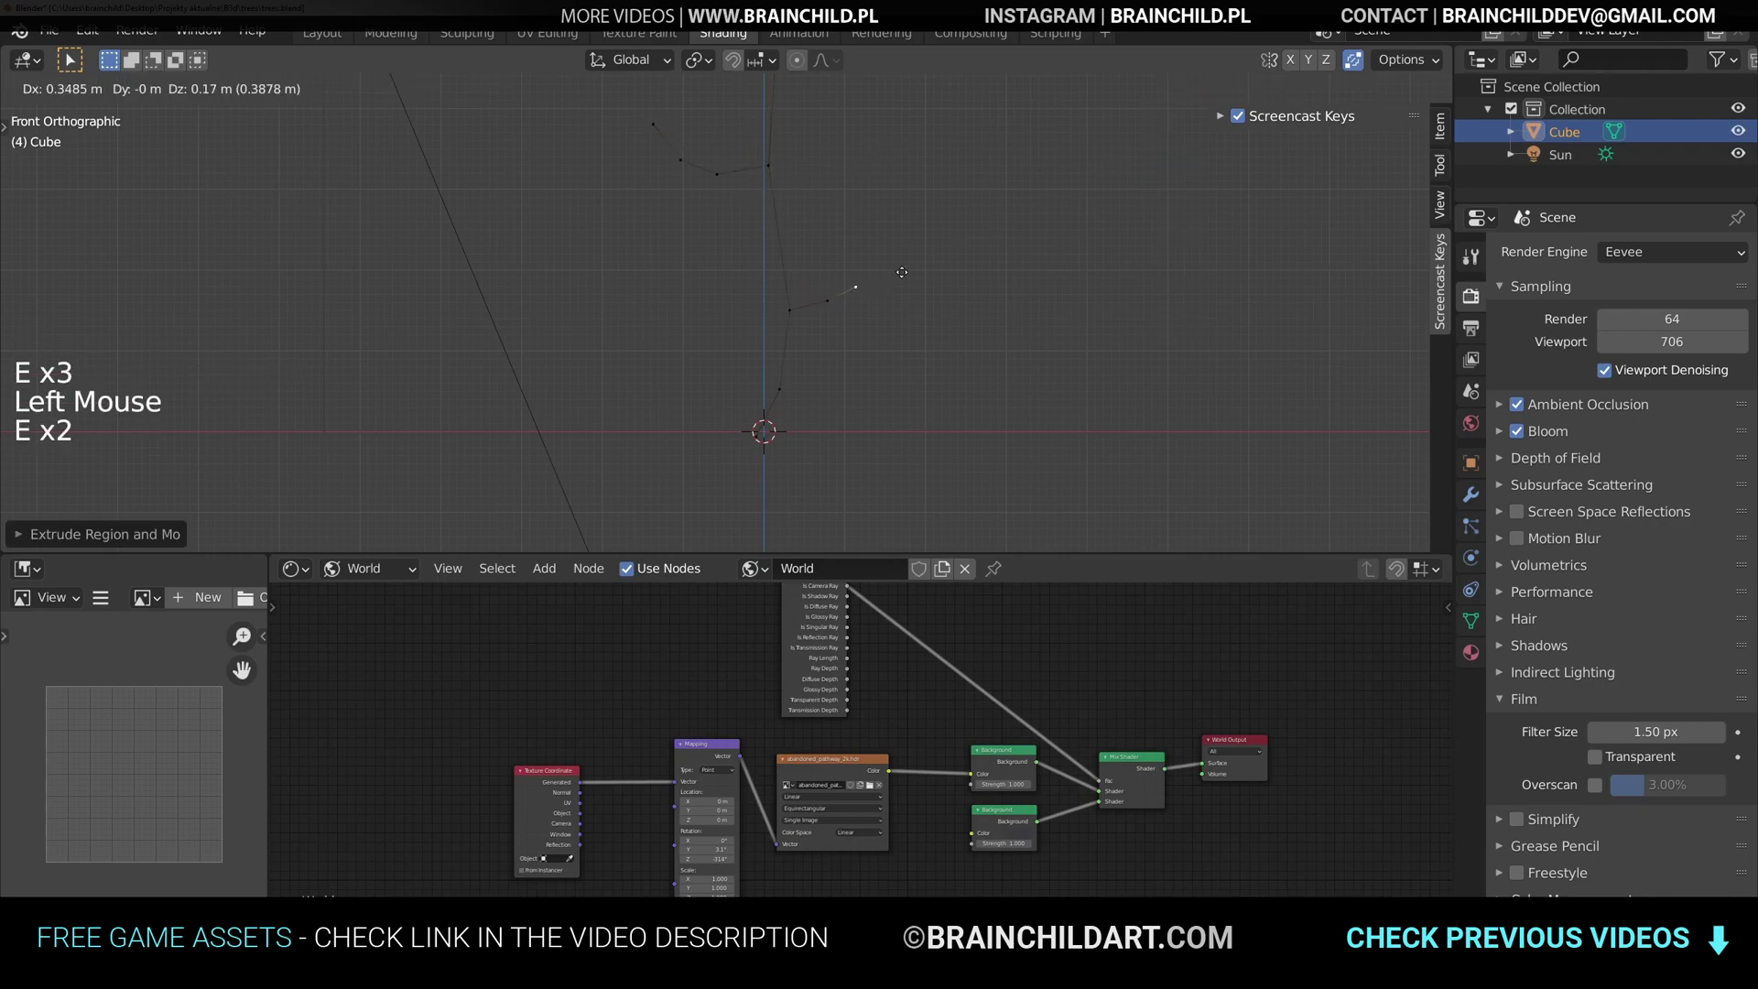
pyautogui.click(910, 263)
pyautogui.press('e')
pyautogui.click(951, 217)
pyautogui.press('e')
pyautogui.click(933, 203)
pyautogui.press('e')
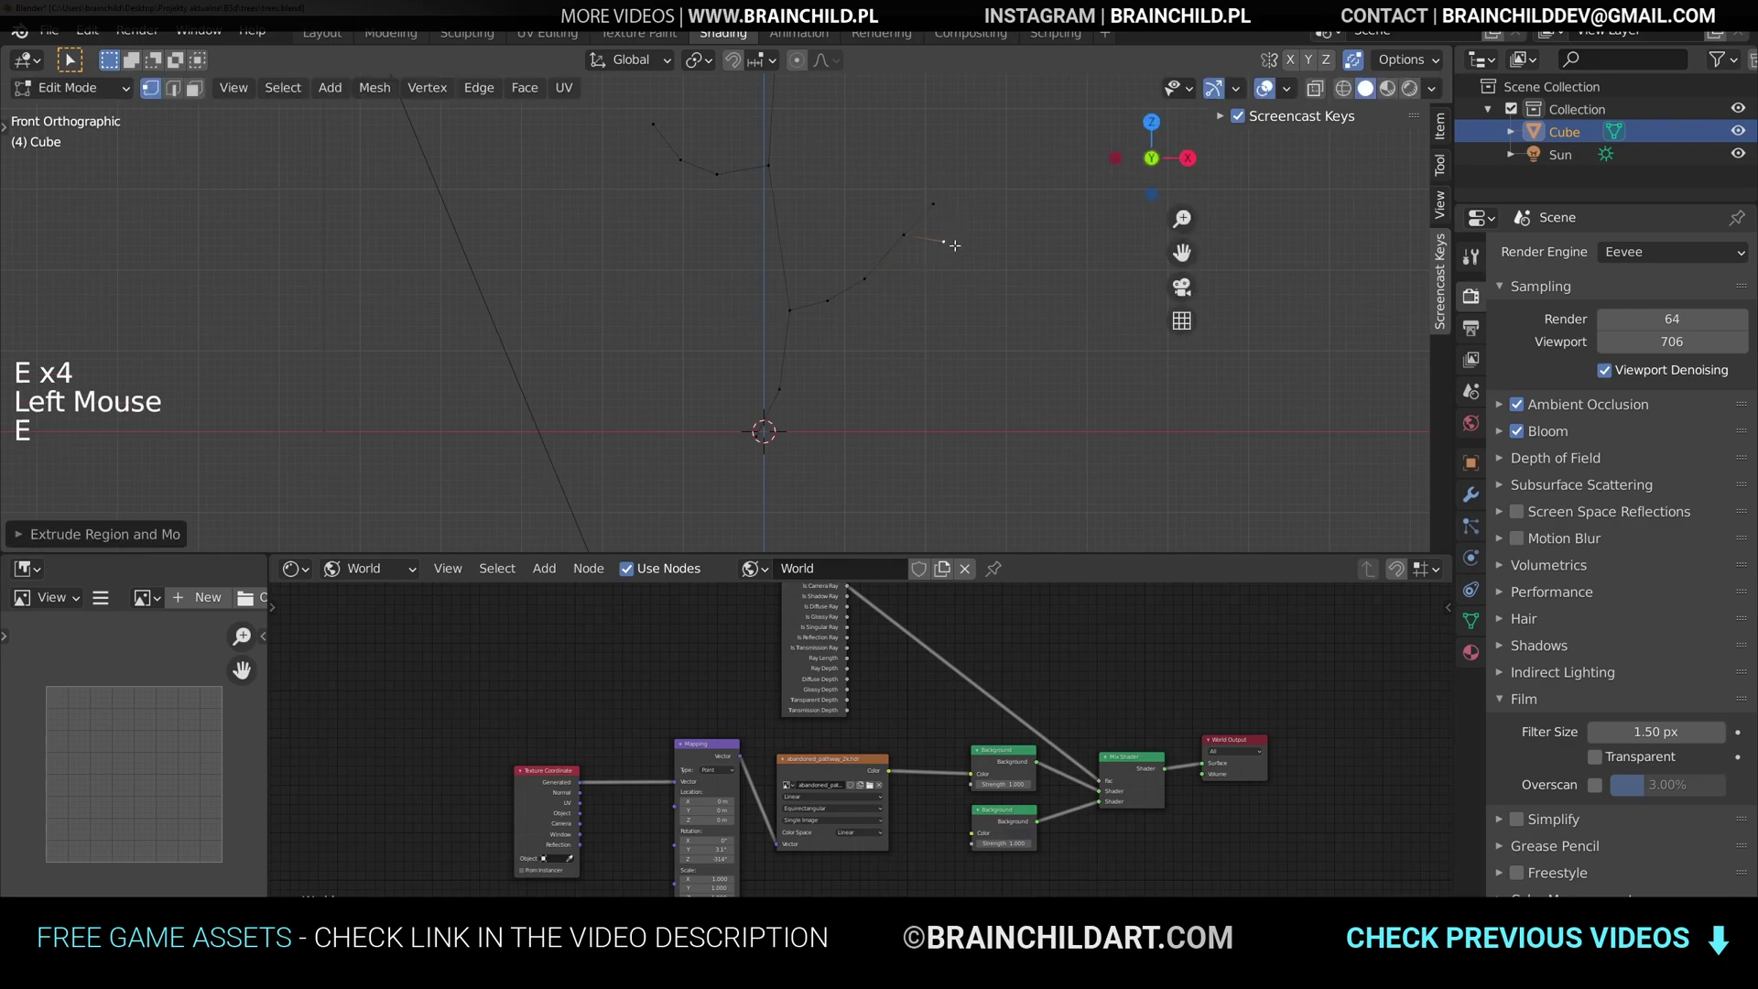
# - Extend the upper branch with a side line toward negative X and fork its end into two twigs
pyautogui.click(683, 159)
pyautogui.press('e')
pyautogui.click(643, 165)
pyautogui.press('e')
pyautogui.click(588, 169)
pyautogui.press('e')
pyautogui.click(636, 166)
pyautogui.press('g')
pyautogui.click(562, 143)
pyautogui.press('e')
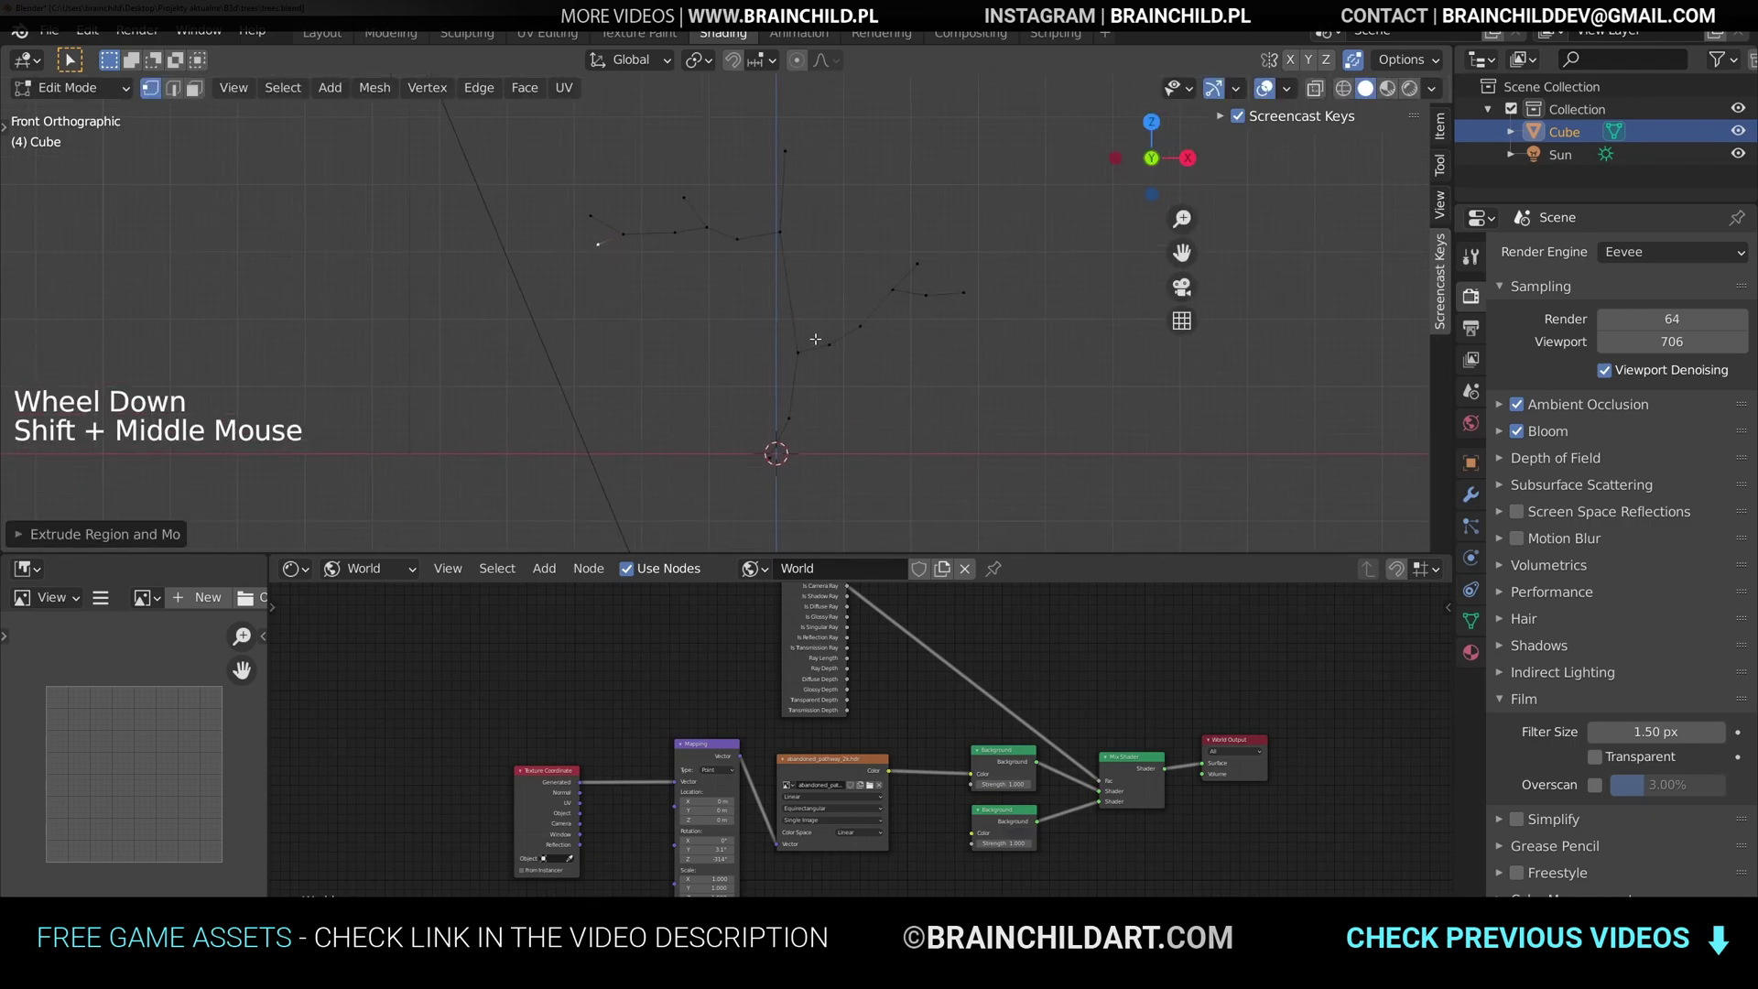
# - Add a Skin modifier to the tree's line skeleton
pyautogui.click(1471, 494)
pyautogui.click(1519, 252)
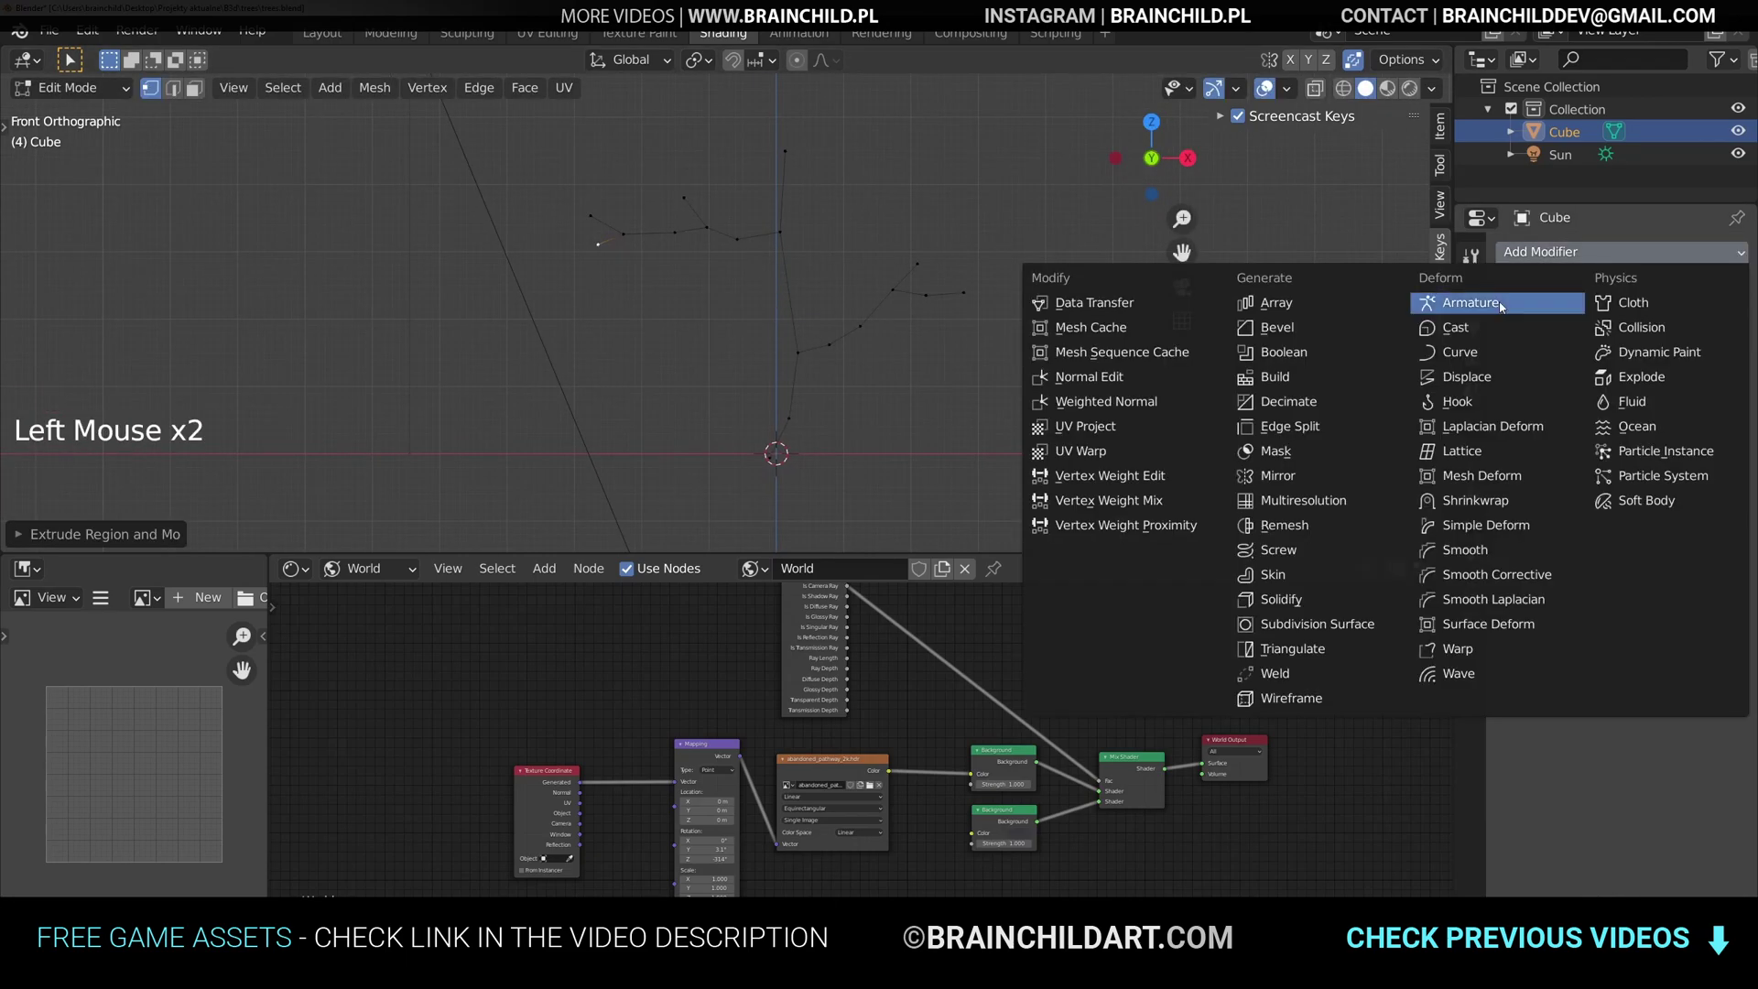
pyautogui.click(1275, 574)
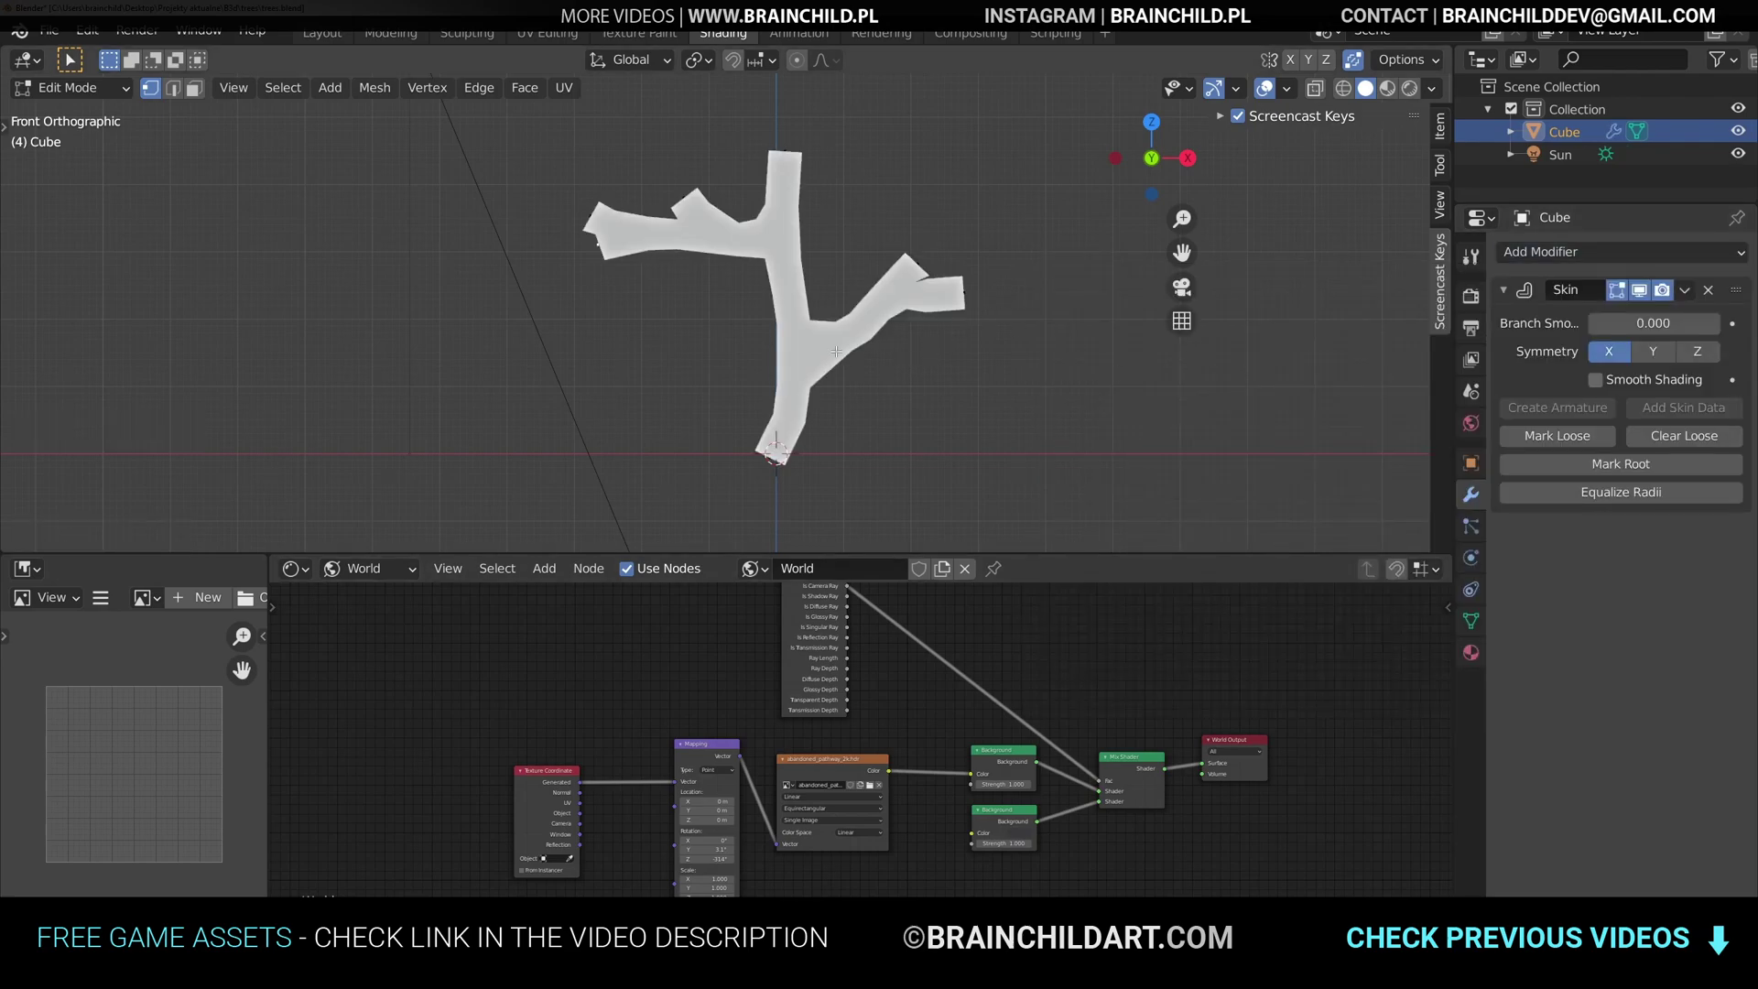
# - Shrink the skin radius at the upper branch's tips and at the trunk's top vertex
pyautogui.hotkey('ctrl', 'a')
pyautogui.click(685, 266)
pyautogui.hotkey('ctrl', 'a')
pyautogui.click(700, 191)
pyautogui.hotkey('ctrl', 'a')
pyautogui.click(895, 196)
# - Taper the lower branch's end by shrinking the skin radius at both tips and at the fork vertex
pyautogui.hotkey('ctrl', 'a')
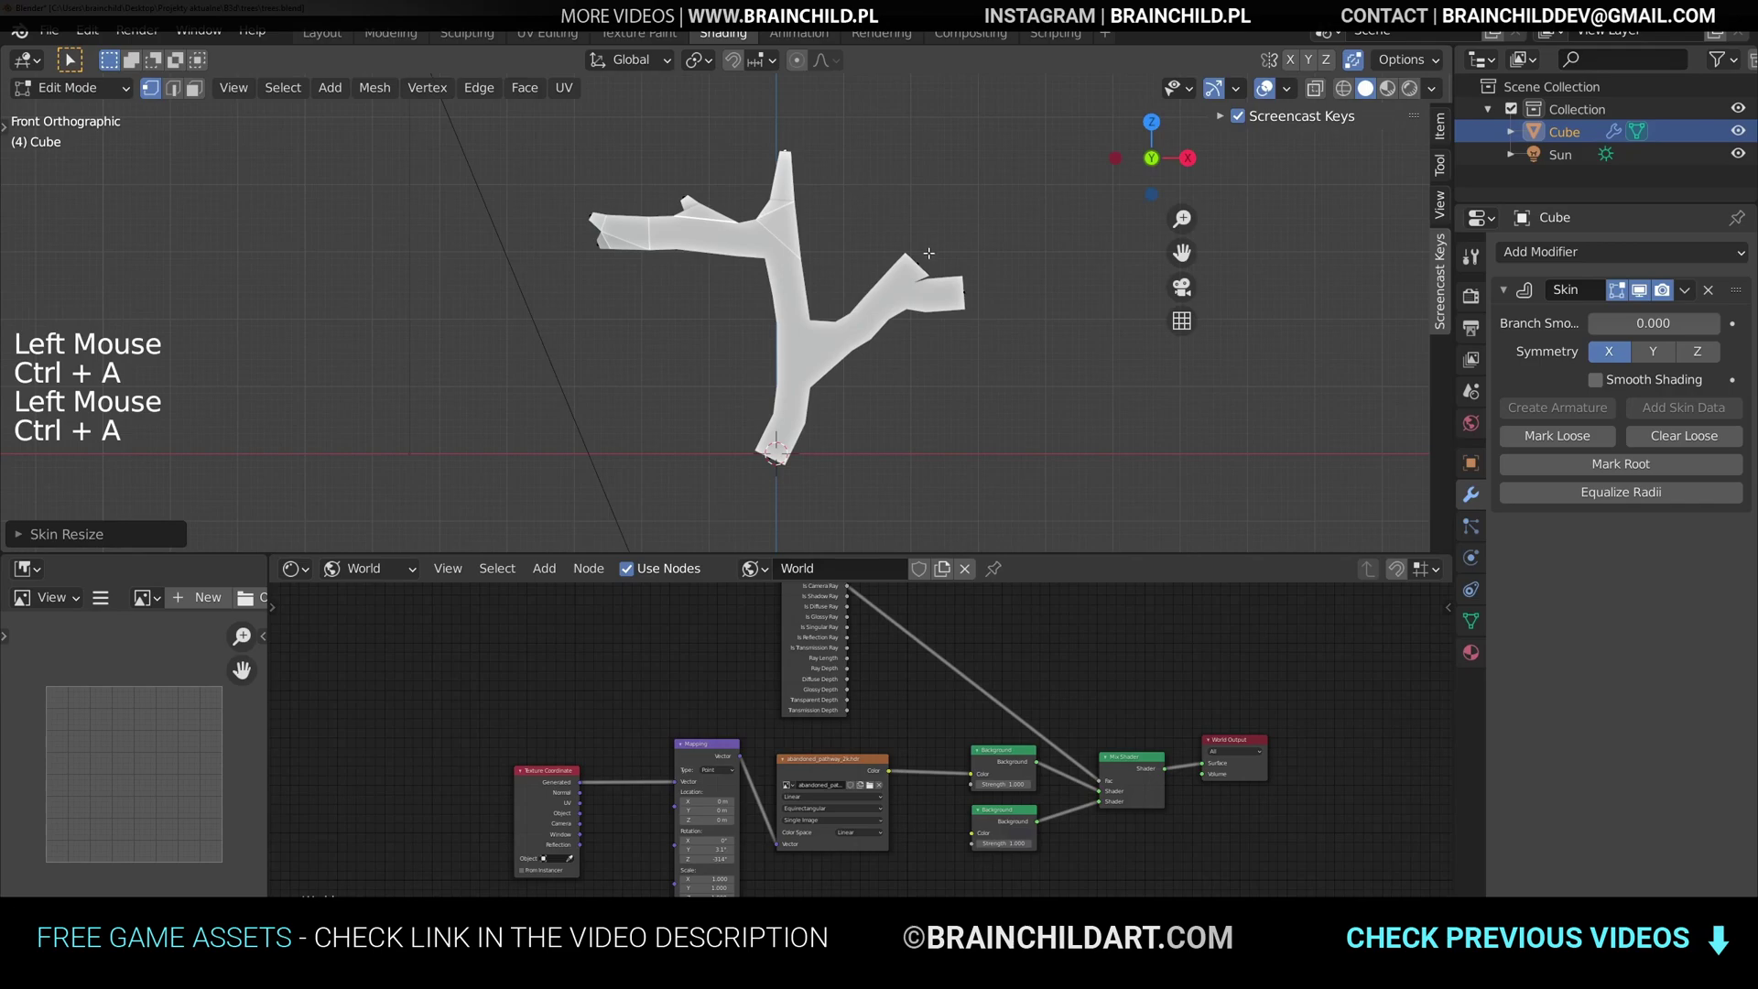
pyautogui.click(933, 264)
pyautogui.click(963, 292)
pyautogui.hotkey('ctrl', 'a')
pyautogui.rightClick(966, 296)
pyautogui.hotkey('ctrl', 'a')
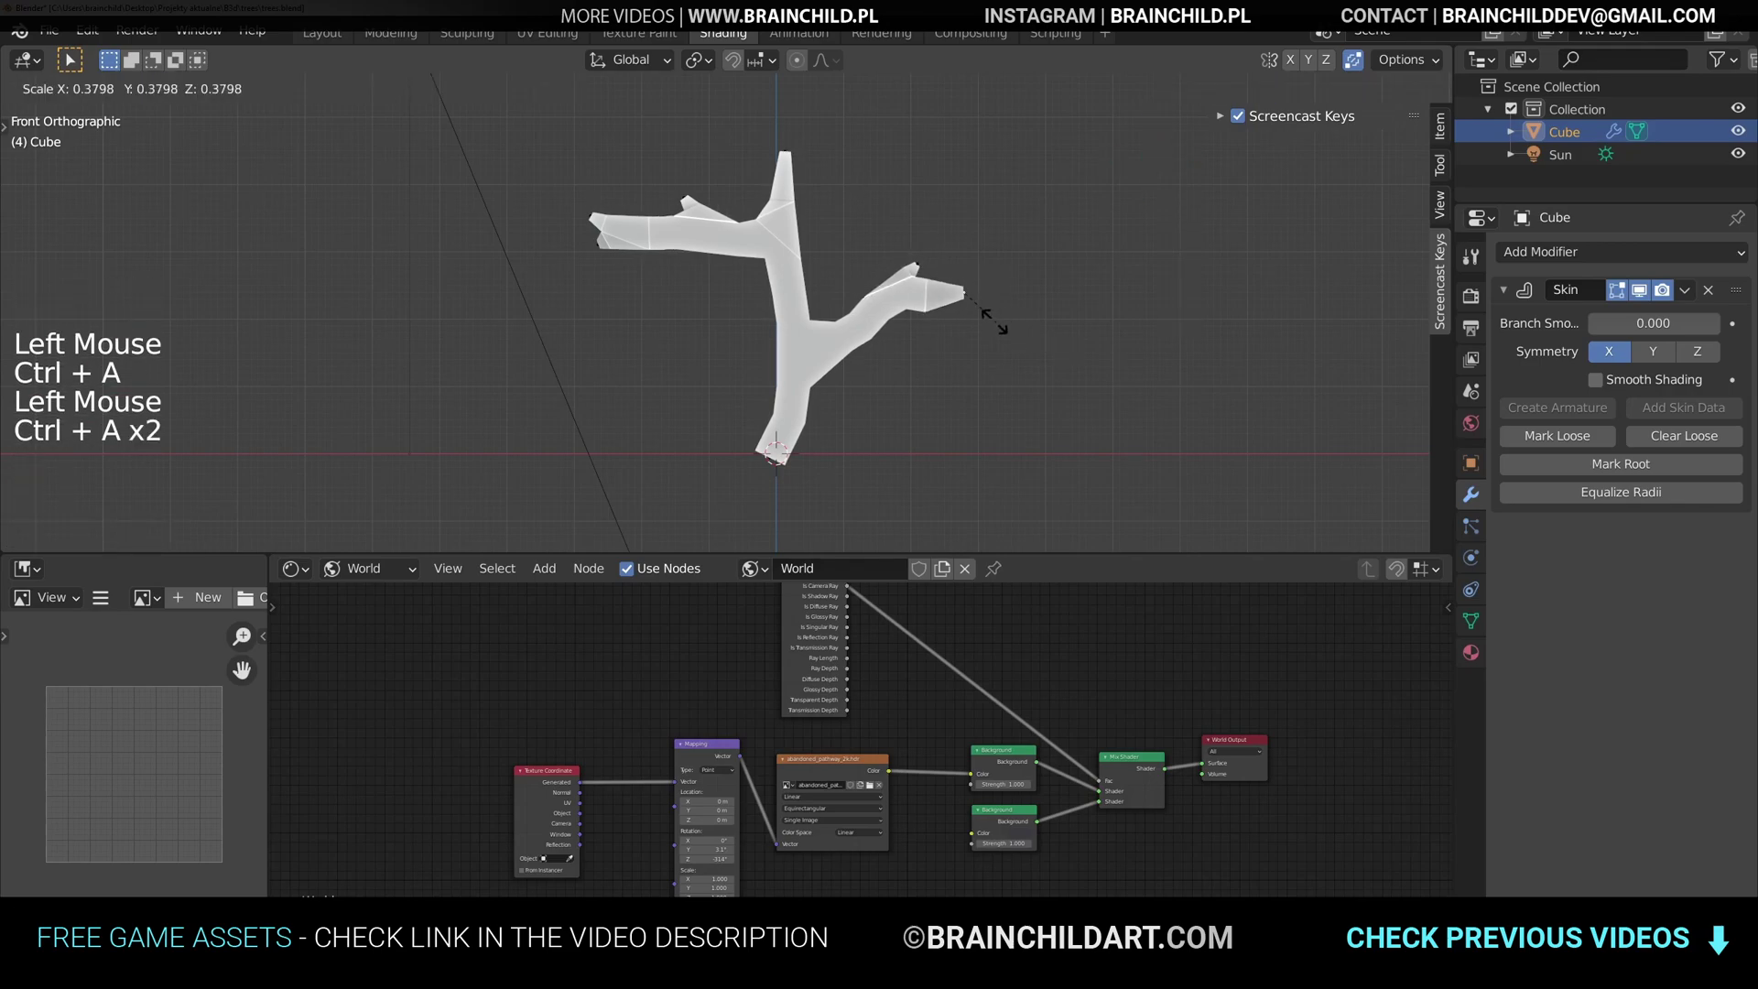
pyautogui.click(980, 307)
pyautogui.hotkey('ctrl', 'a')
pyautogui.click(956, 316)
pyautogui.hotkey('ctrl', 'a')
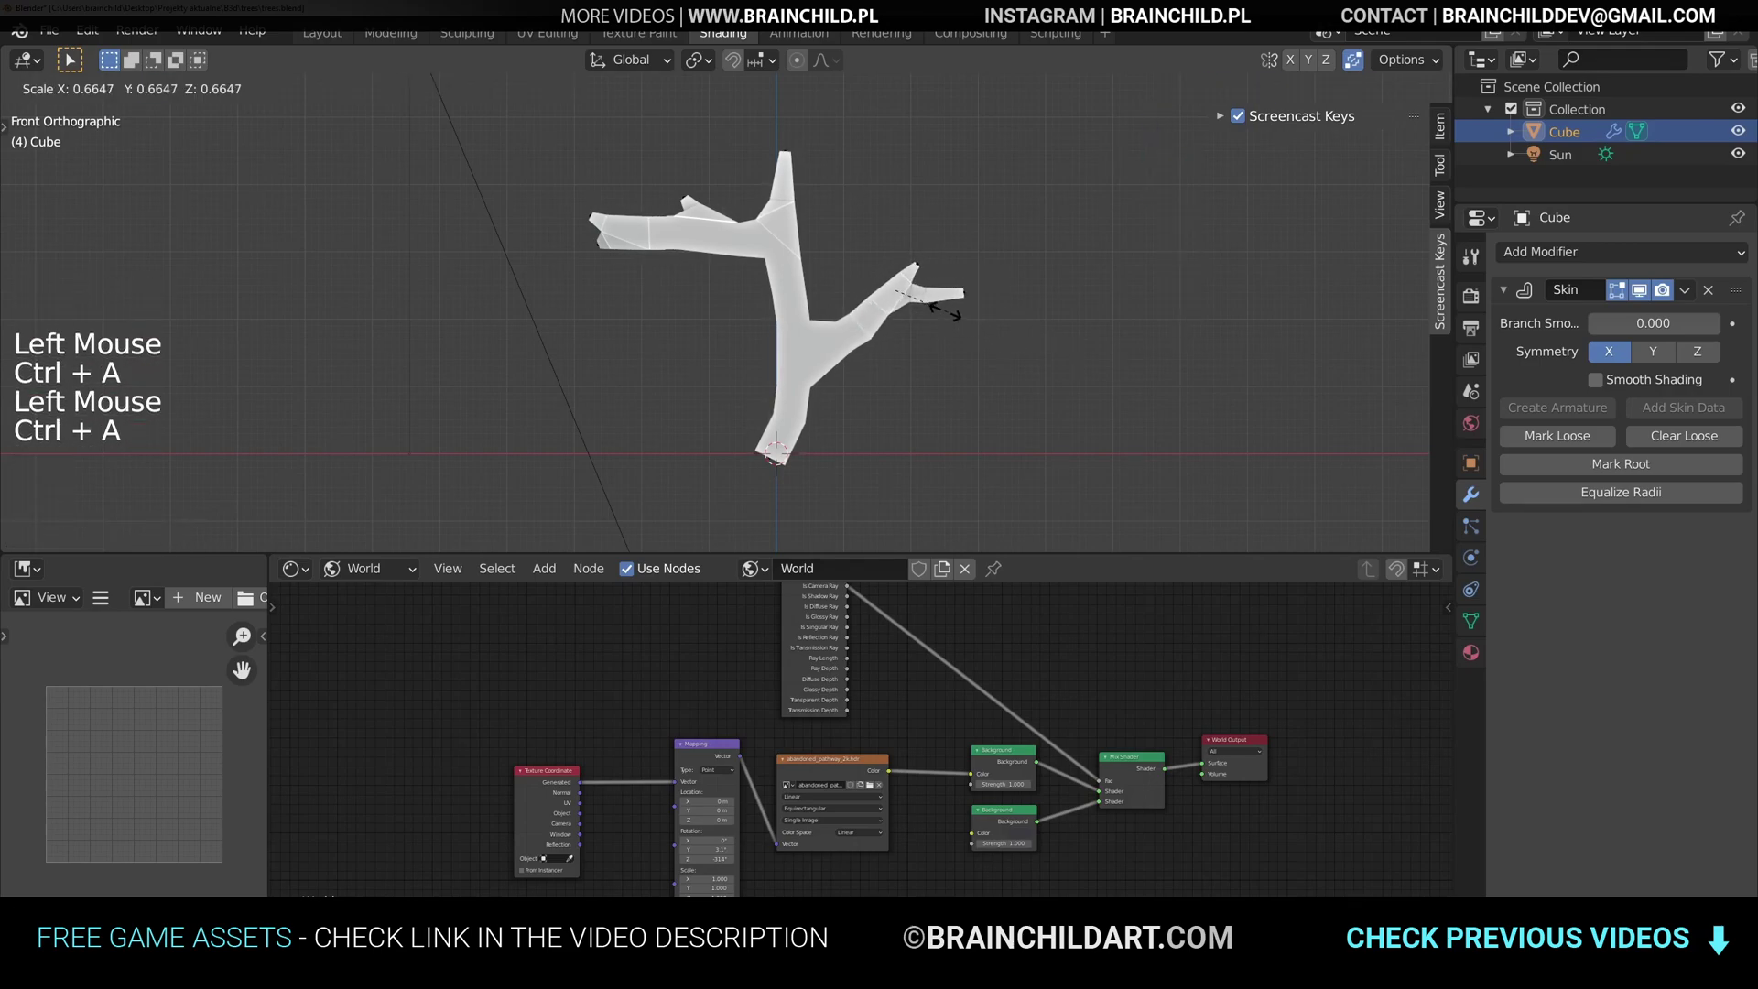
pyautogui.click(932, 307)
# - Thin the skin along the upper branch, from its fork and short twig back toward the trunk
pyautogui.hotkey('ctrl', 'a')
pyautogui.click(784, 240)
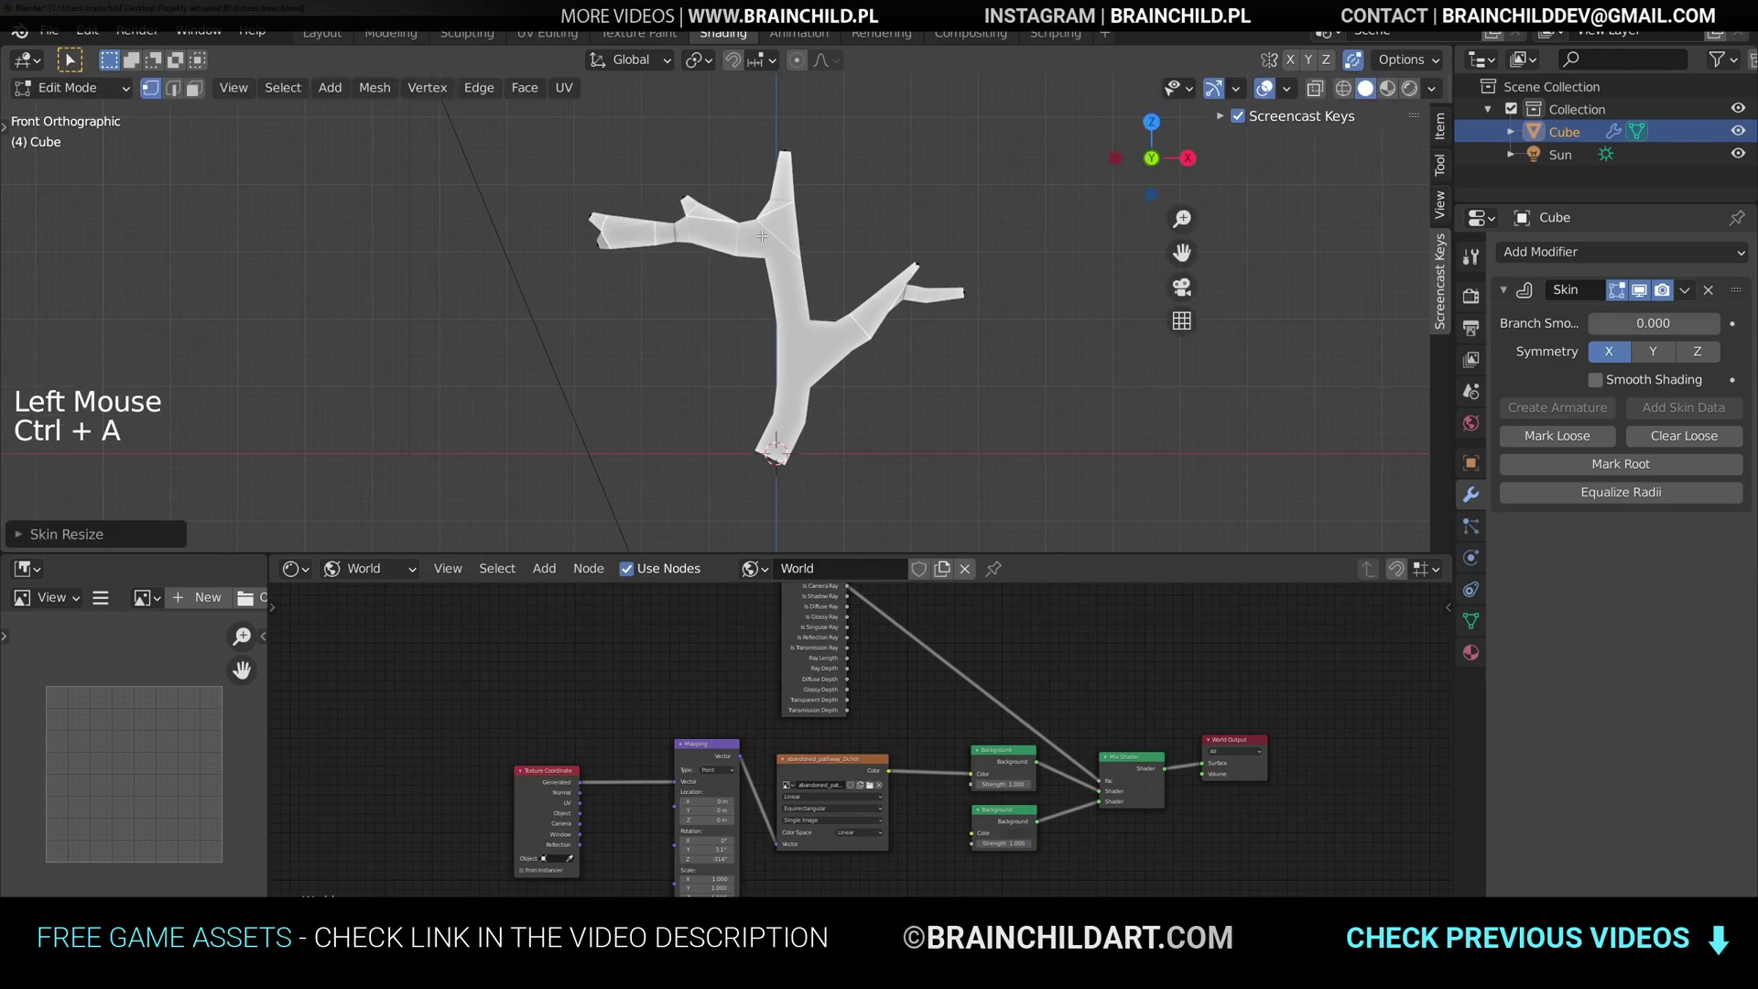
pyautogui.click(629, 229)
pyautogui.hotkey('ctrl', 'a')
pyautogui.click(673, 236)
pyautogui.click(707, 231)
pyautogui.hotkey('ctrl', 'a')
pyautogui.click(743, 228)
pyautogui.hotkey('ctrl', 'a')
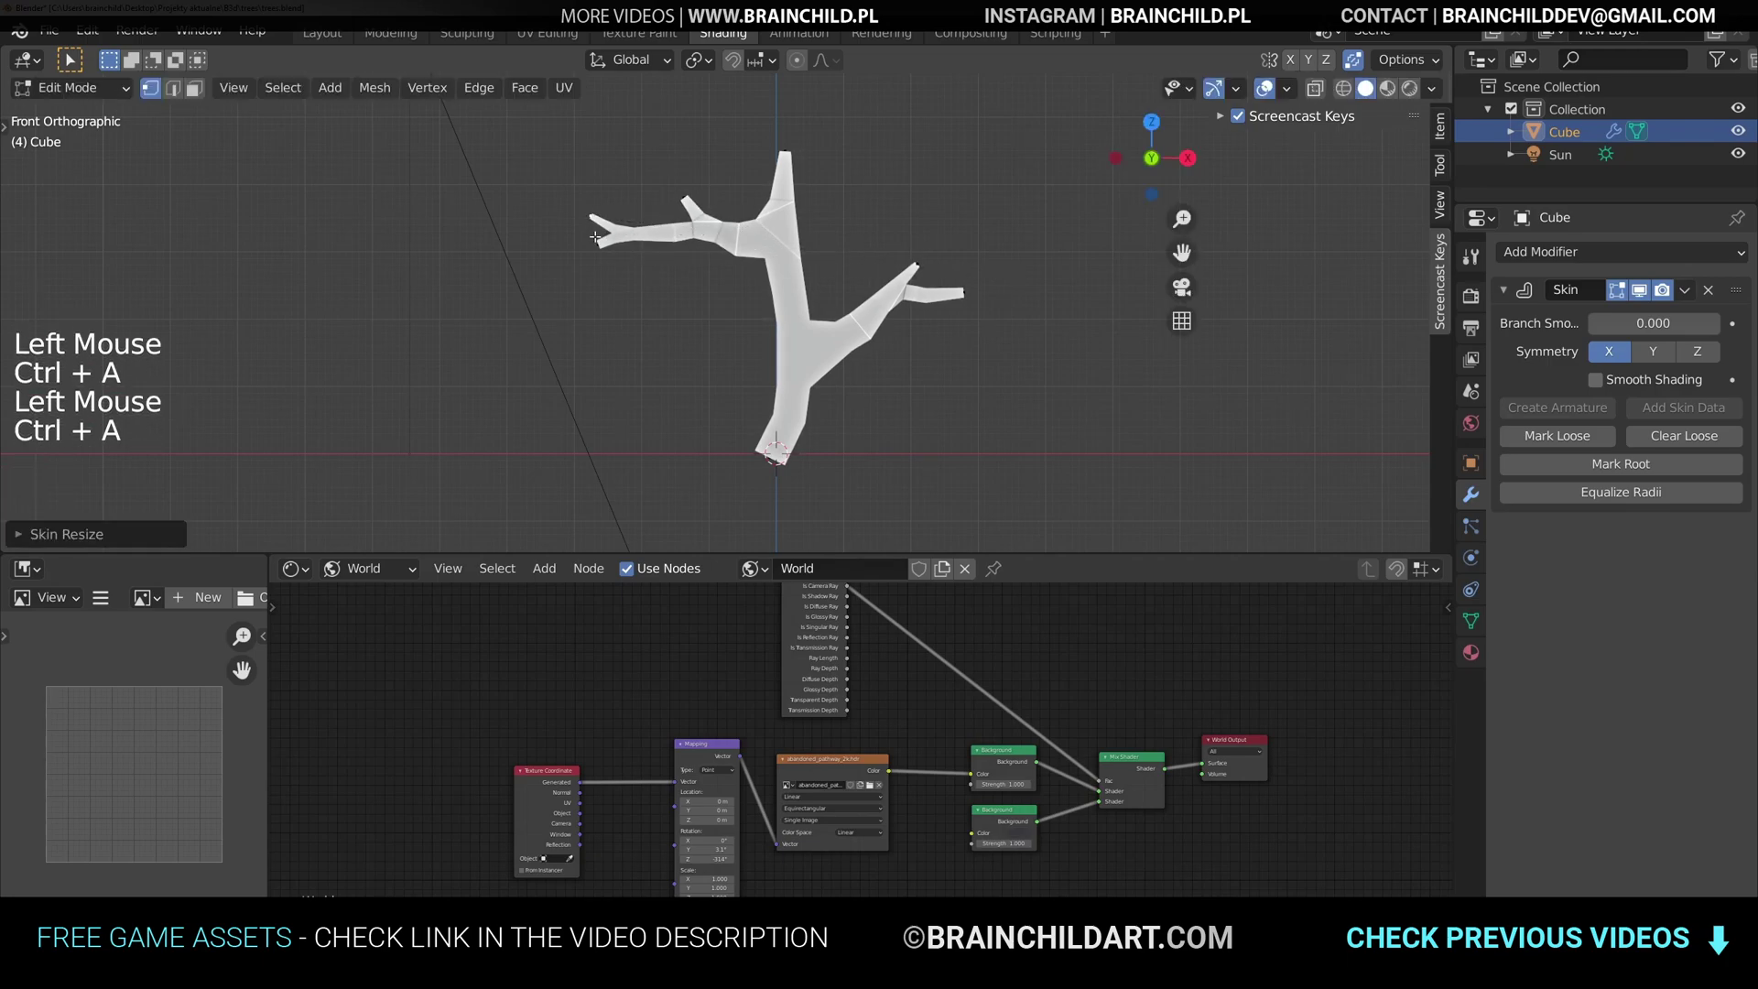
pyautogui.click(678, 240)
pyautogui.click(688, 203)
pyautogui.hotkey('ctrl', 'a')
pyautogui.click(746, 201)
# - Raise the trunk's top vertex and reshape the base by widening its skin and lowering it into a flared foot
pyautogui.press('g')
pyautogui.click(859, 147)
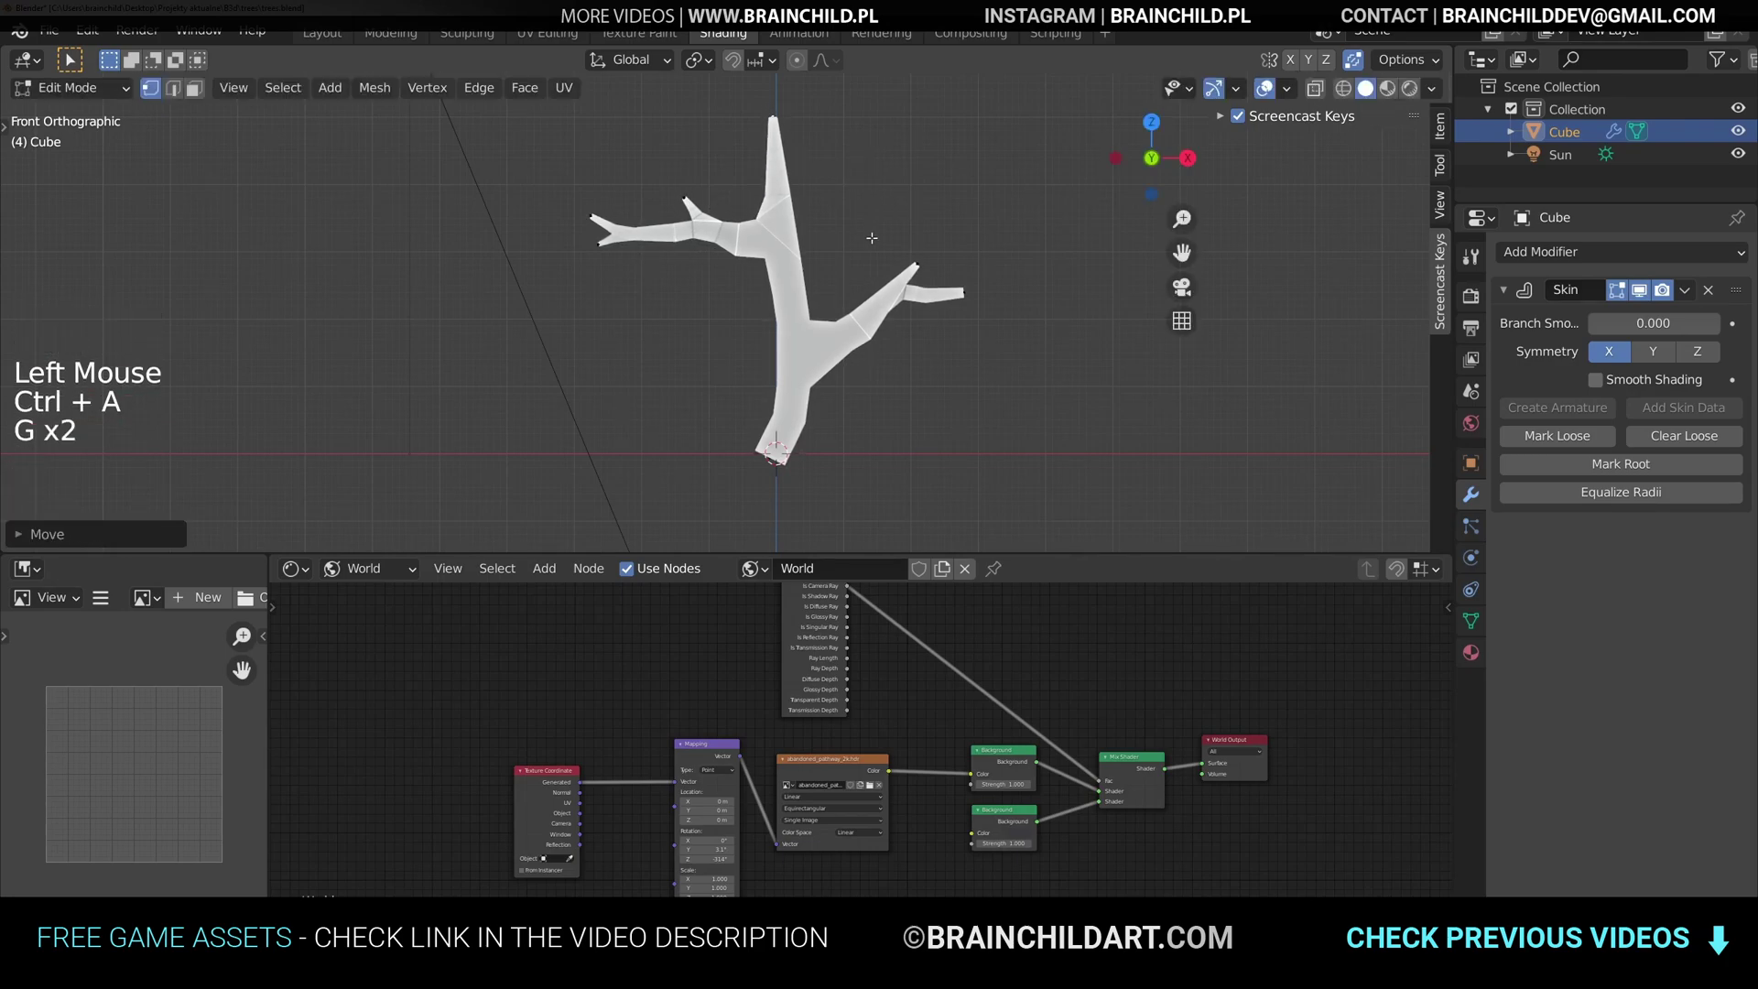
pyautogui.press('g')
pyautogui.click(938, 399)
pyautogui.press('r')
pyautogui.click(933, 322)
pyautogui.hotkey('ctrl', 'a')
pyautogui.click(1134, 323)
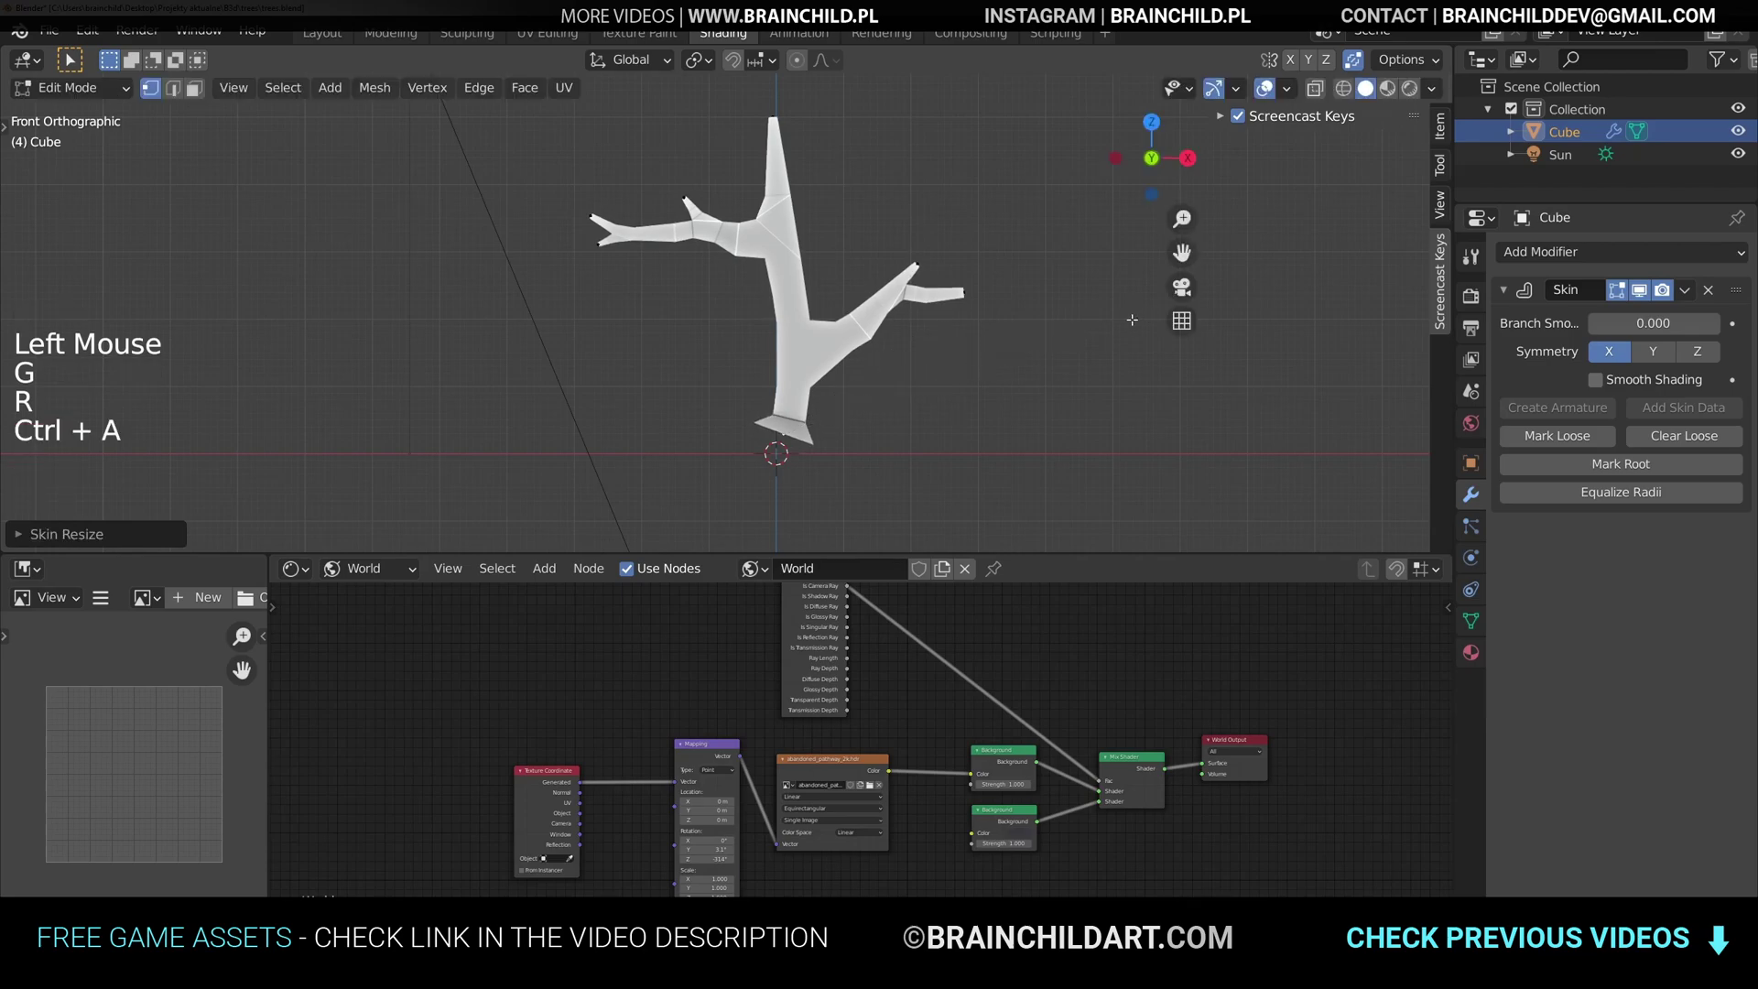
pyautogui.press('g')
pyautogui.click(1118, 366)
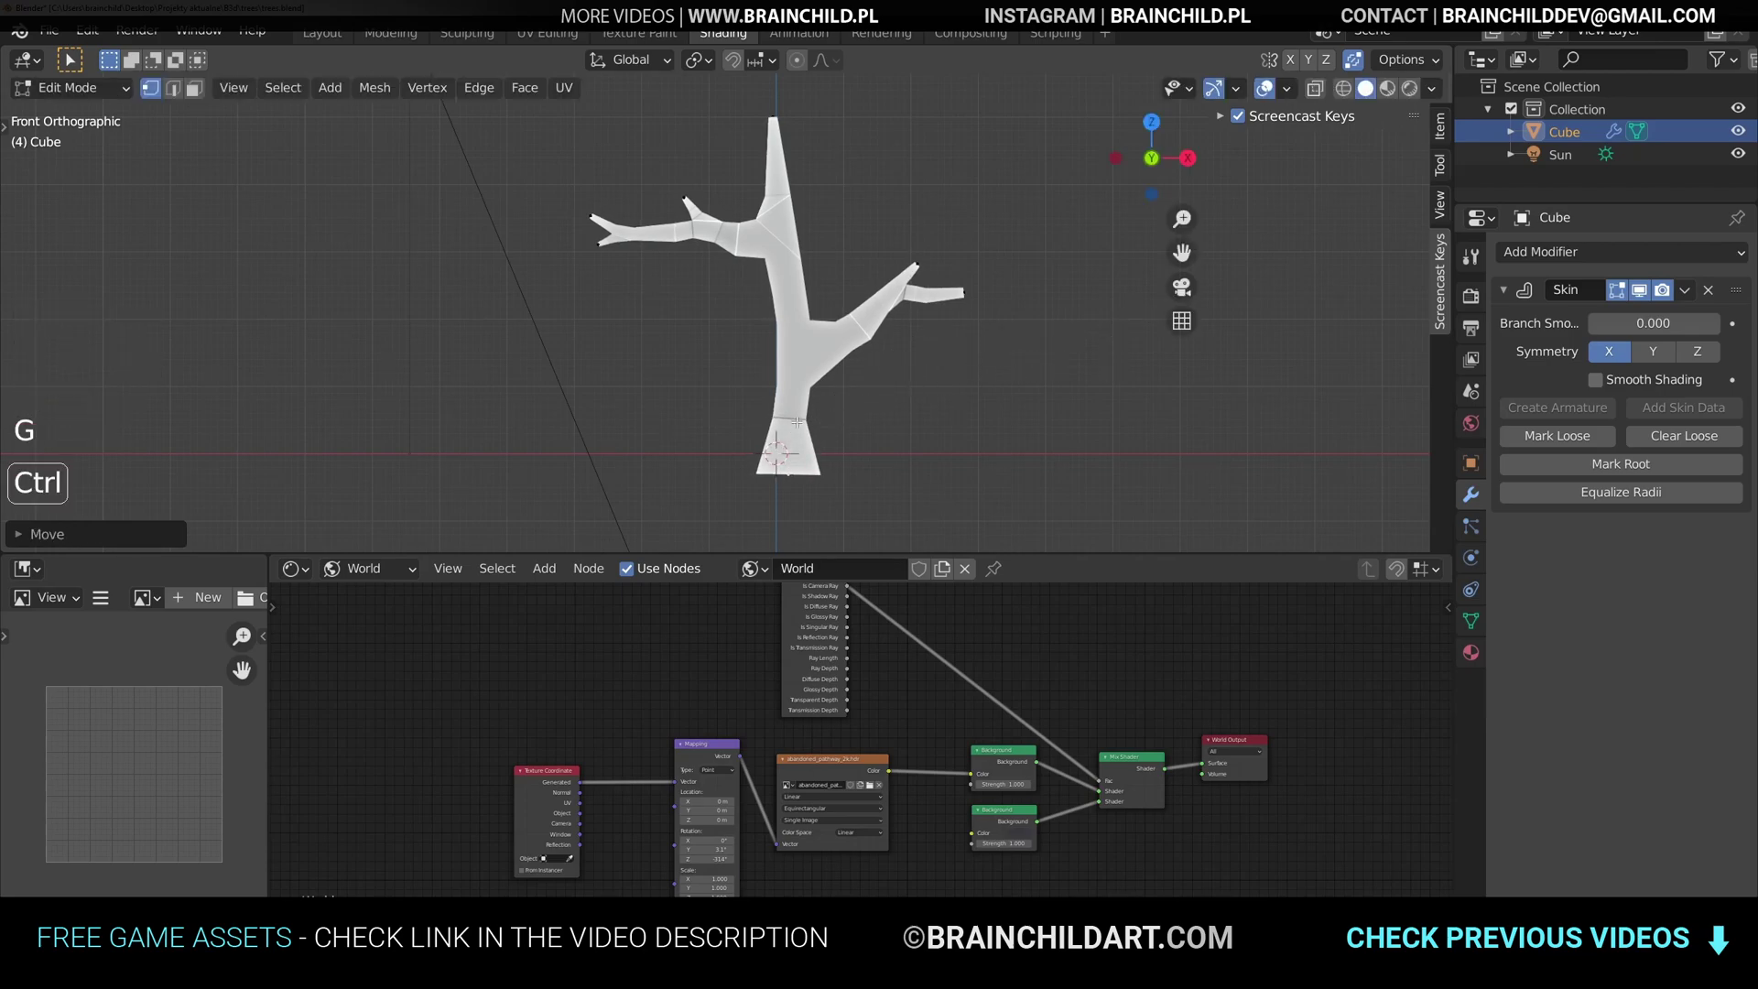
# - Thin the trunk's skin at the lower branch junction and move that vertex to straighten the trunk
pyautogui.press('s')
pyautogui.hotkey('ctrl', 'a')
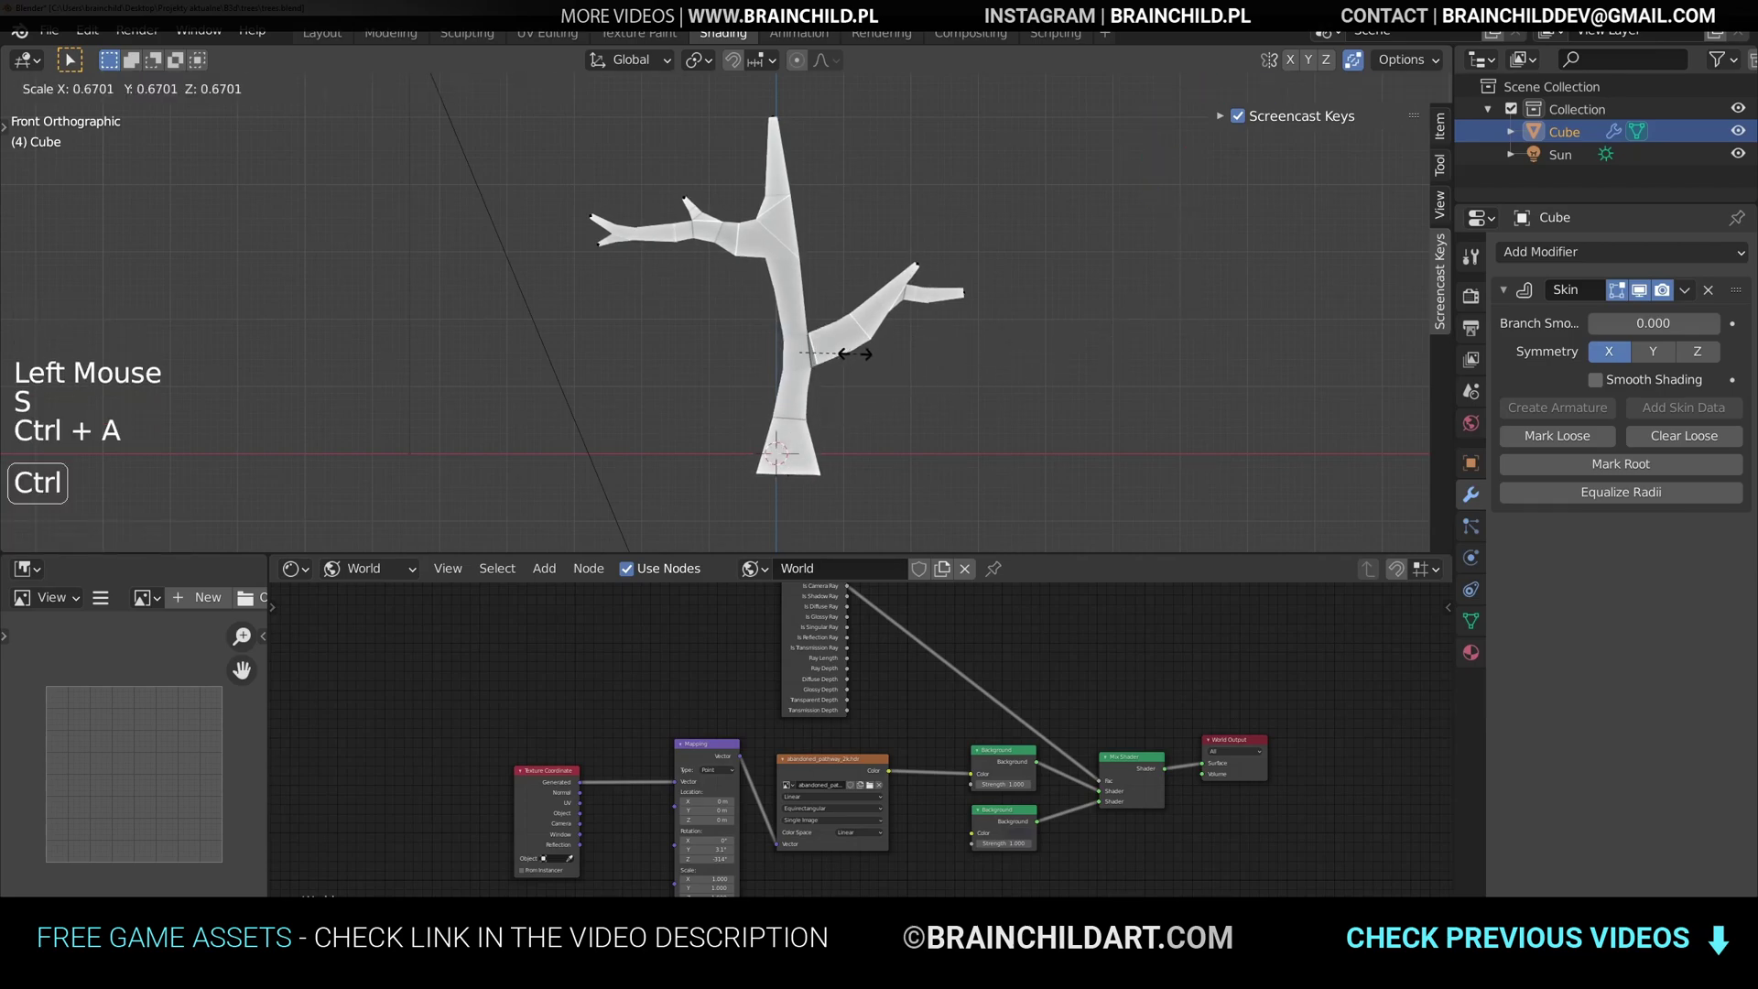
pyautogui.click(824, 360)
pyautogui.press('g')
pyautogui.click(835, 351)
# - Shrink the skin radius at the lower branch's inner vertices to slim the branch
pyautogui.hotkey('ctrl', 'a')
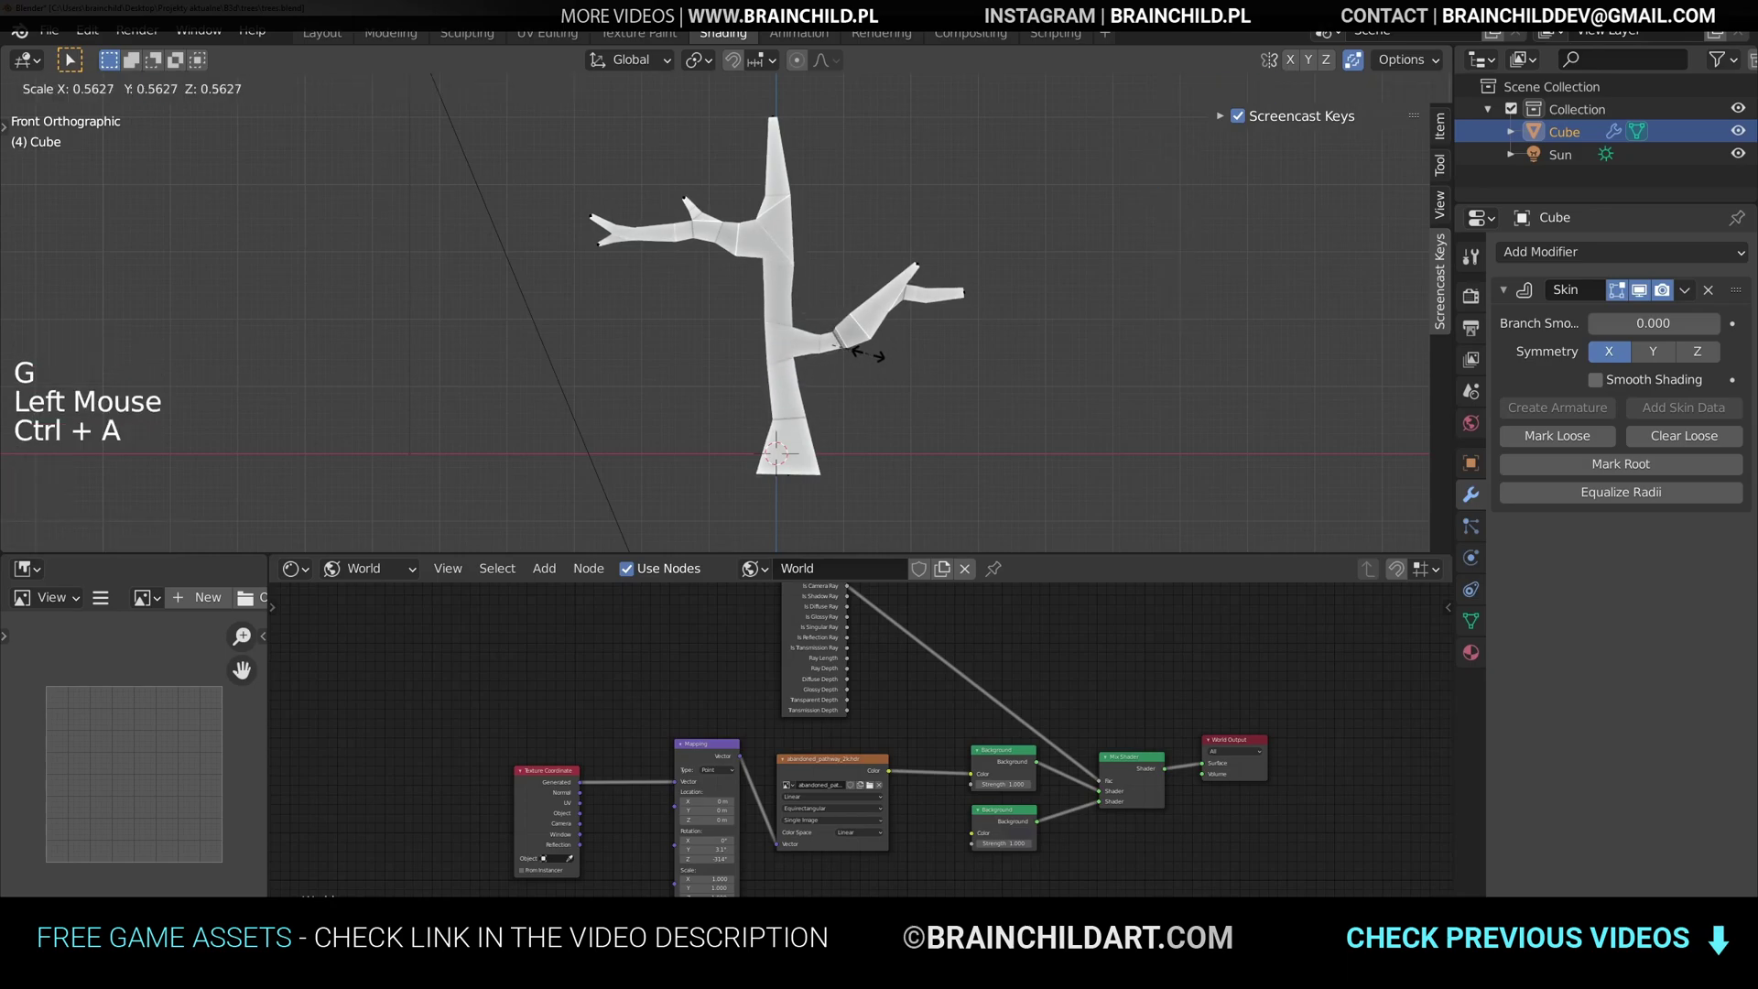
pyautogui.click(877, 341)
pyautogui.hotkey('ctrl', 'a')
pyautogui.moveTo(874, 345); pyautogui.dragTo(868, 229, button='middle')
pyautogui.scroll(2, 851, 352)
pyautogui.scroll(-3, 933, 346)
pyautogui.scroll(2, 862, 343)
pyautogui.click(863, 353)
pyautogui.moveTo(868, 229); pyautogui.dragTo(929, 235, button='middle')
# - Thicken the trunk's skin around the lower branch junction and the trunk section beneath it
pyautogui.press('Tab')
pyautogui.moveTo(863, 345); pyautogui.dragTo(1034, 286, button='middle')
pyautogui.scroll(-6, 906, 348)
pyautogui.scroll(4, 907, 349)
pyautogui.moveTo(1034, 286); pyautogui.dragTo(814, 348, button='middle')
pyautogui.press('Tab')
pyautogui.scroll(3, 845, 261)
pyautogui.click(769, 337)
pyautogui.press('s')
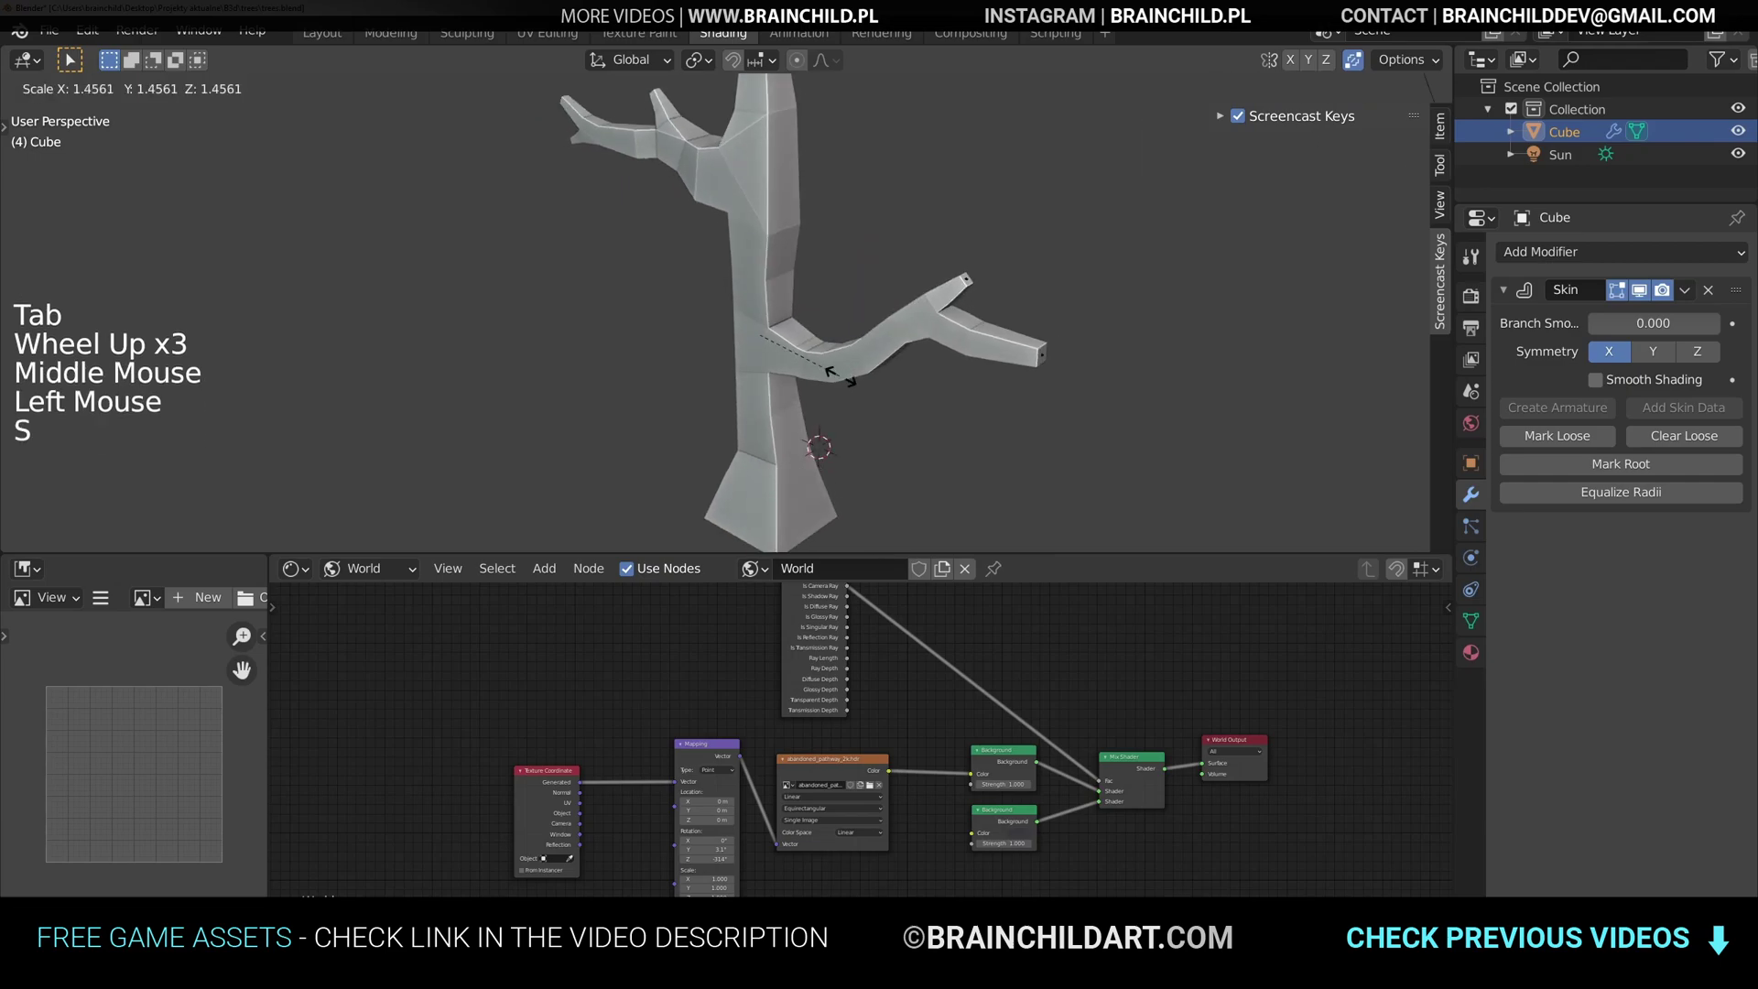
pyautogui.hotkey('ctrl', 'a')
pyautogui.click(880, 399)
pyautogui.keyDown('shift'); pyautogui.moveTo(877, 397); pyautogui.dragTo(884, 289, button='middle'); pyautogui.keyUp('shift')
pyautogui.click(771, 337)
pyautogui.hotkey('ctrl', 'a')
pyautogui.click(884, 368)
pyautogui.scroll(-6, 744, 360)
pyautogui.click(745, 360)
pyautogui.hotkey('ctrl', 'a')
pyautogui.moveTo(804, 346); pyautogui.dragTo(806, 302, button='middle')
pyautogui.scroll(4, 806, 302)
# - Thicken the skin at the lower branch's inner vertices and adjust the skin radius on the upper trunk
pyautogui.click(810, 298)
pyautogui.hotkey('ctrl', 'a')
pyautogui.click(897, 330)
pyautogui.hotkey('ctrl', 'a')
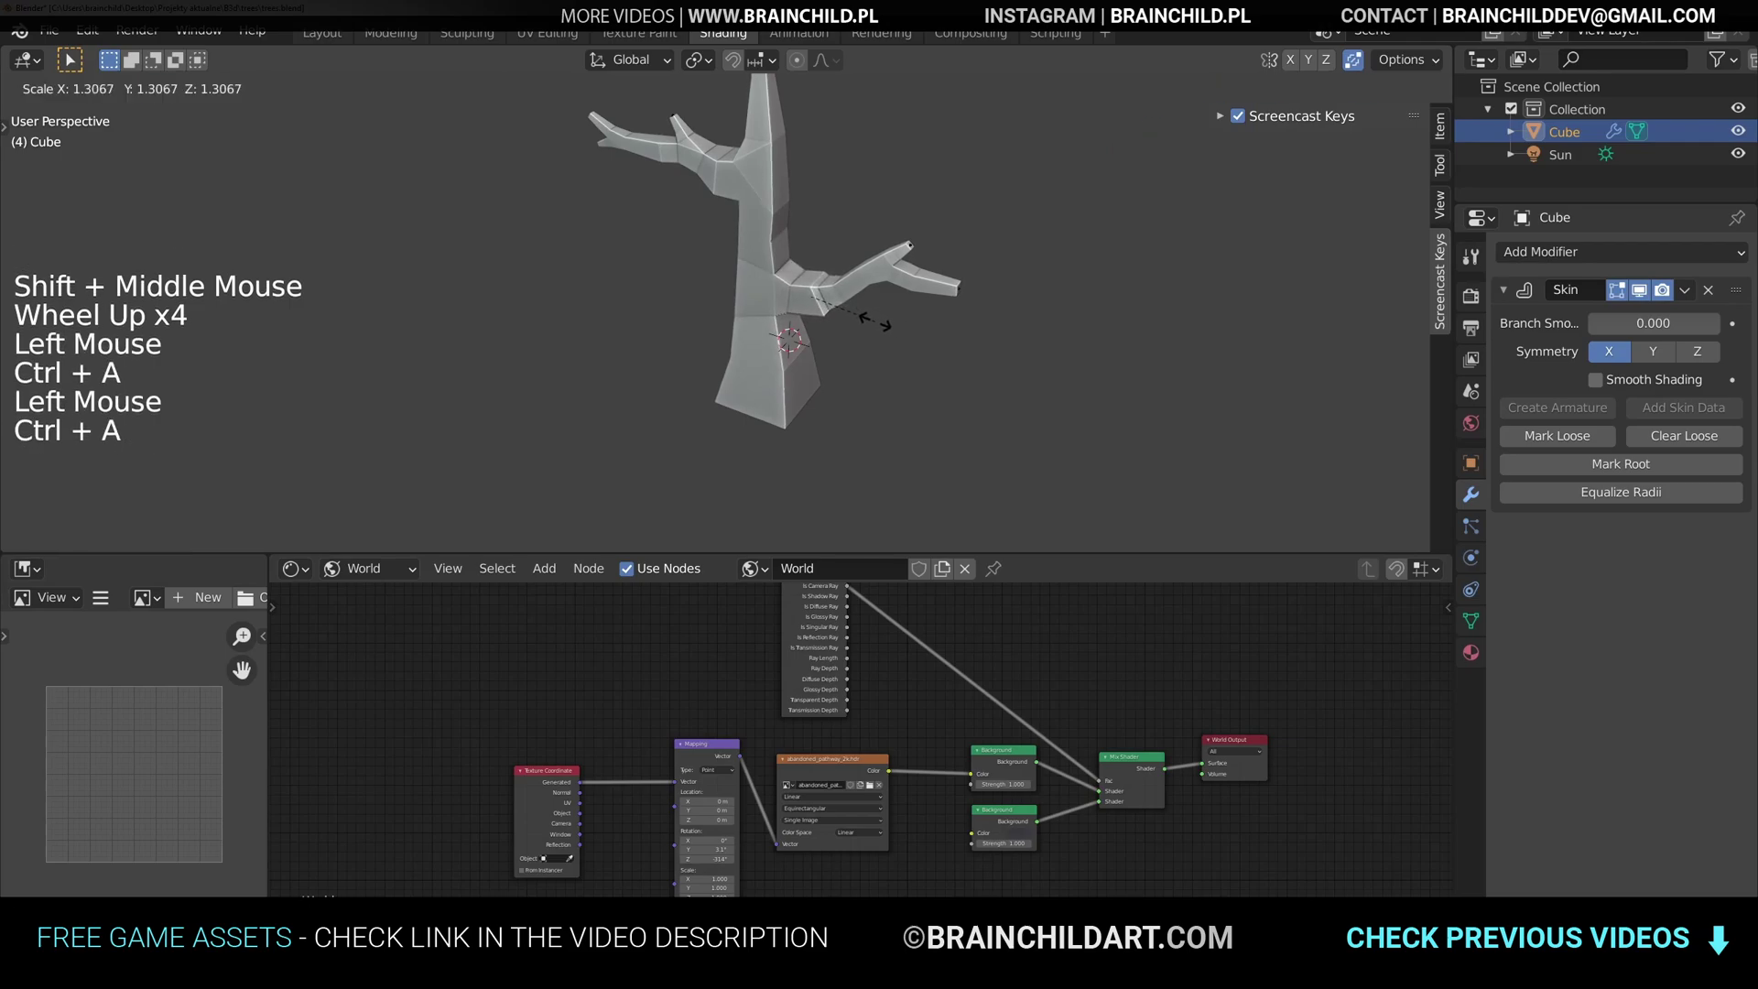
pyautogui.click(886, 322)
pyautogui.hotkey('ctrl', 'a')
pyautogui.keyDown('shift'); pyautogui.moveTo(710, 188); pyautogui.dragTo(723, 251, button='middle'); pyautogui.keyUp('shift')
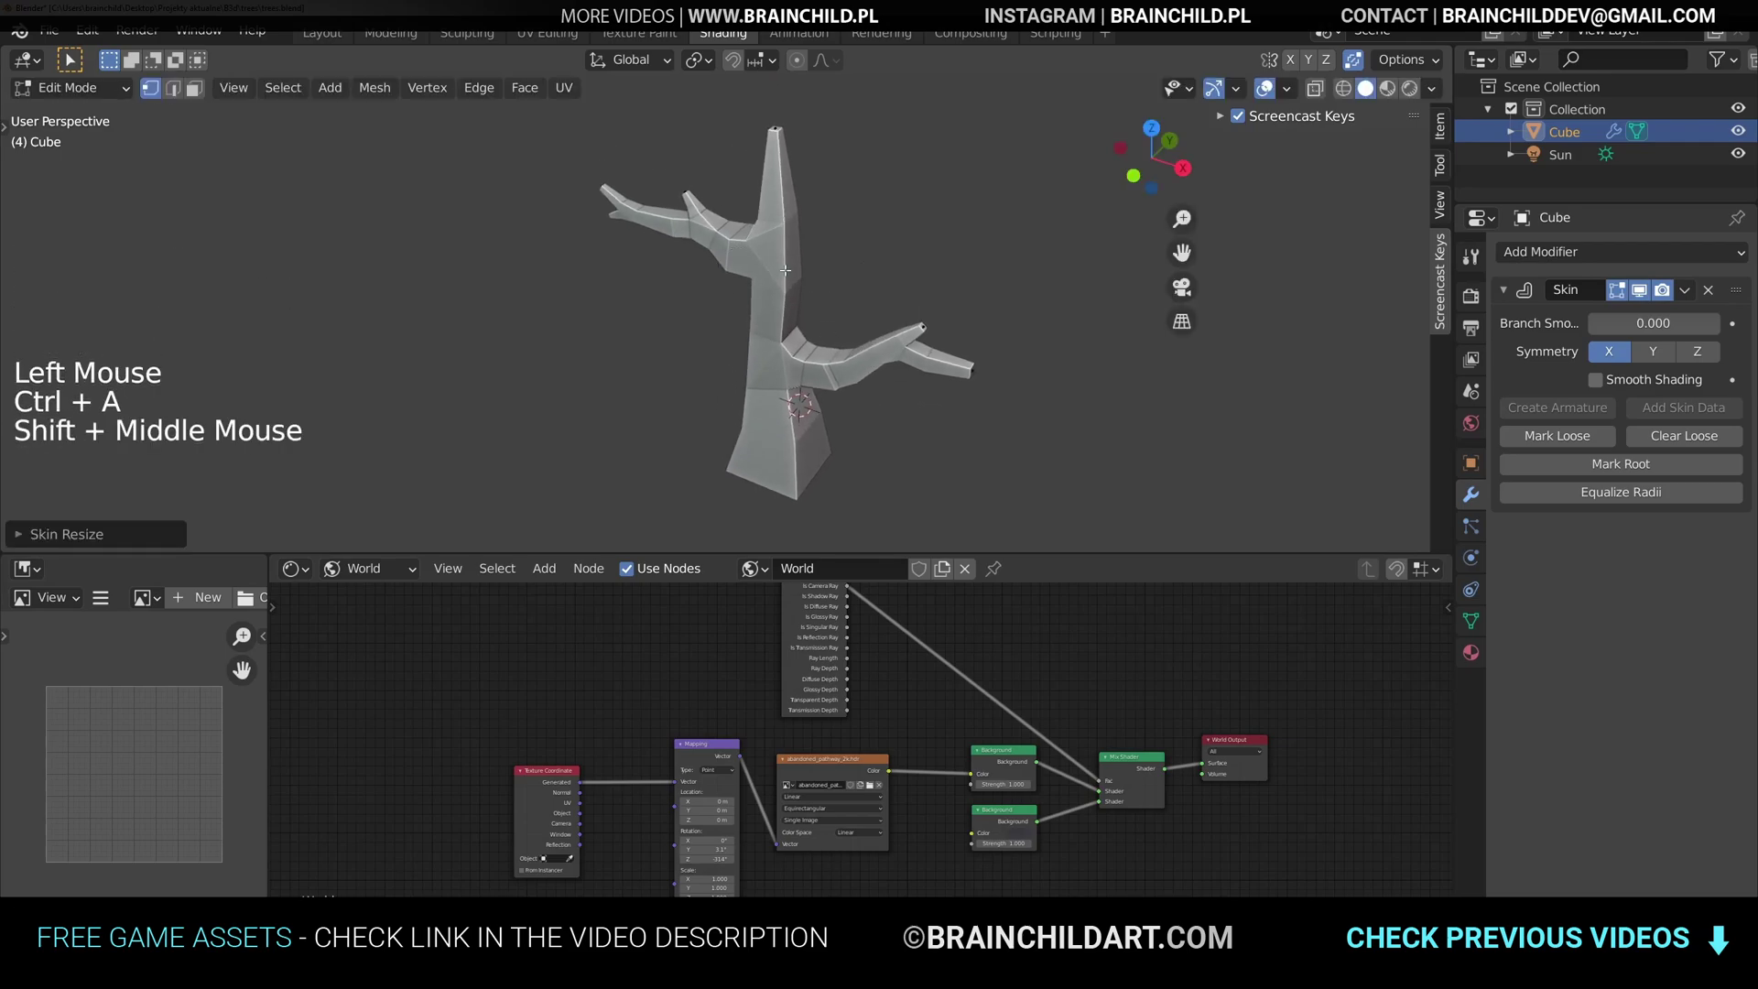
pyautogui.hotkey('ctrl', 'a')
pyautogui.moveTo(762, 370); pyautogui.dragTo(907, 302, button='middle')
pyautogui.click(793, 315)
pyautogui.moveTo(789, 311); pyautogui.dragTo(674, 297, button='middle')
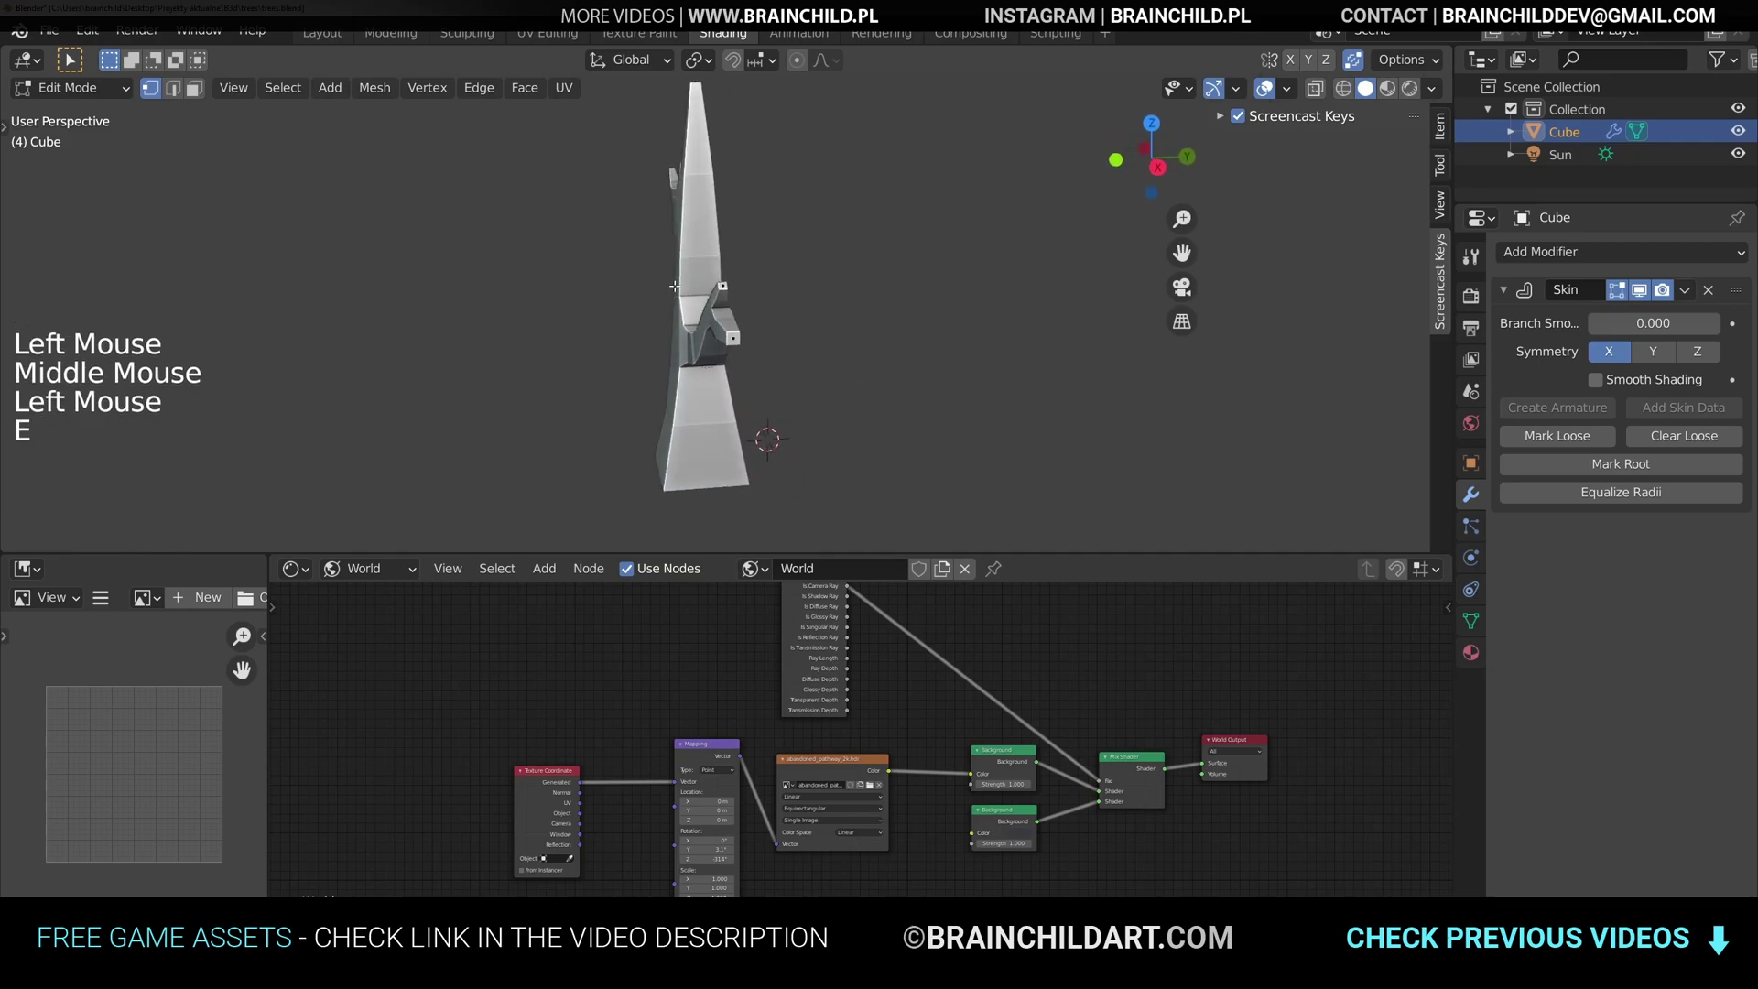
pyautogui.click(693, 314)
pyautogui.press('e')
pyautogui.rightClick(631, 305)
pyautogui.hotkey('ctrl', 'z')
pyautogui.click(696, 317)
pyautogui.press('e')
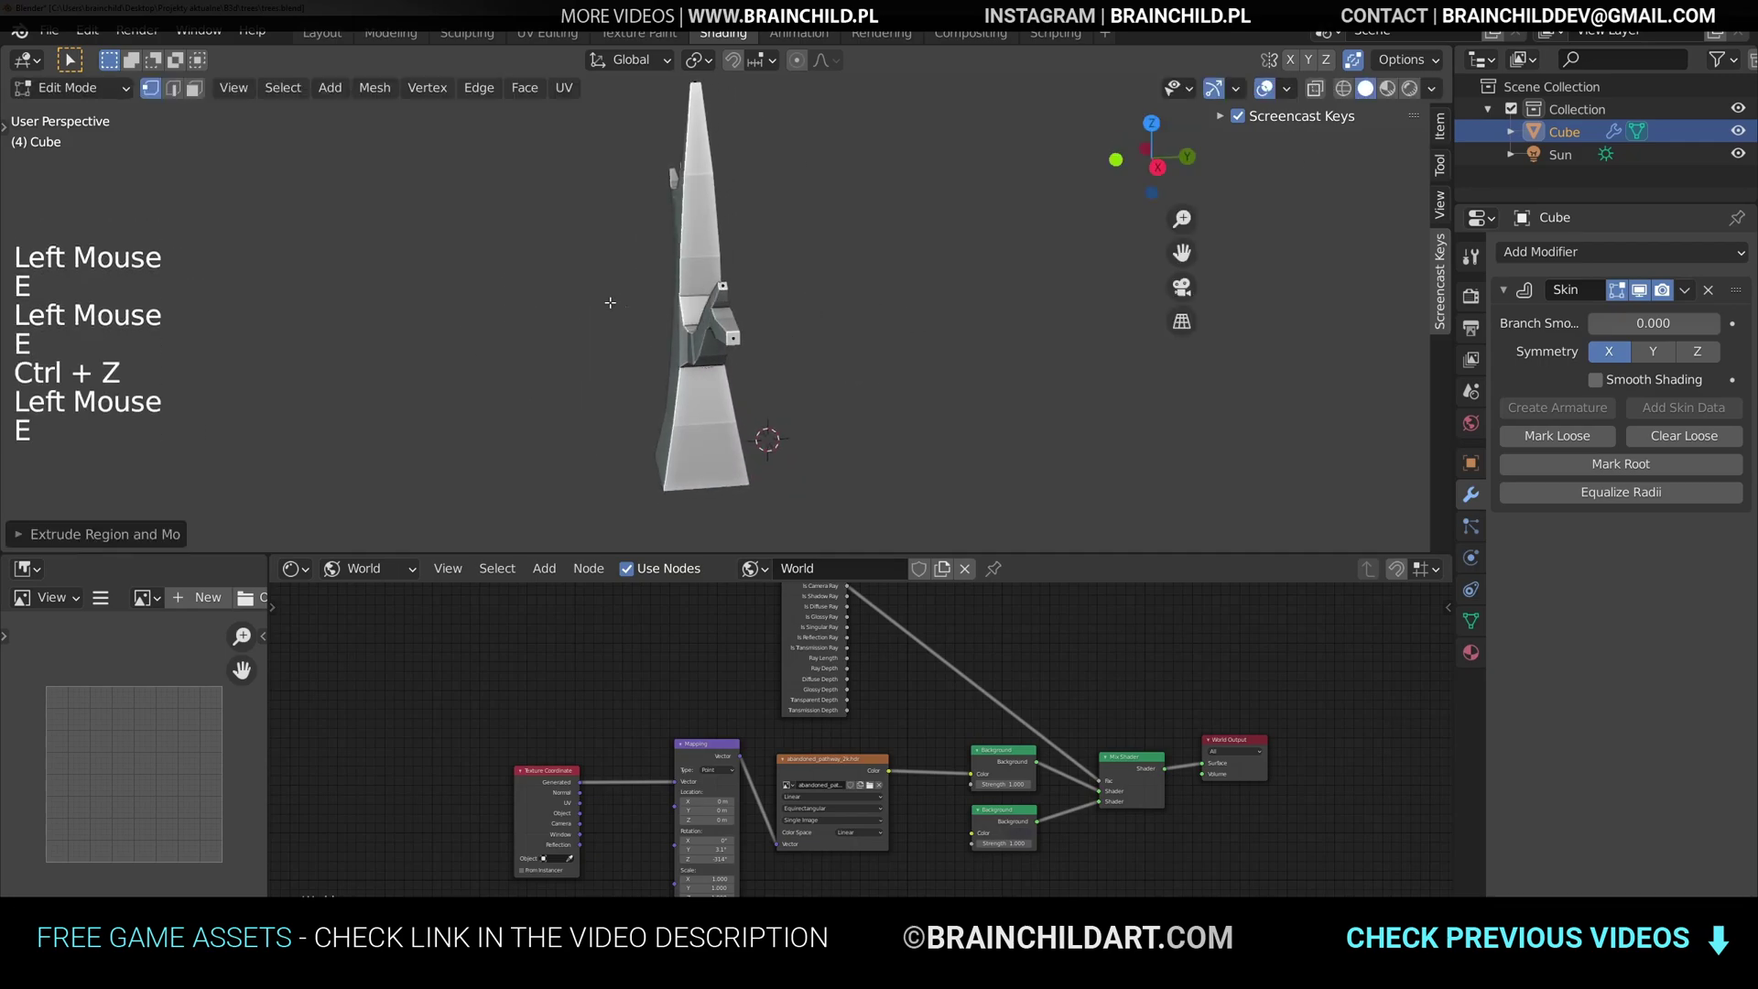
pyautogui.rightClick(612, 302)
pyautogui.hotkey('ctrl', 'z')
# - Add a vertex on the trunk edge between the two branches, extrude a third branch outward from it and adjust its skin radius
pyautogui.press('z')
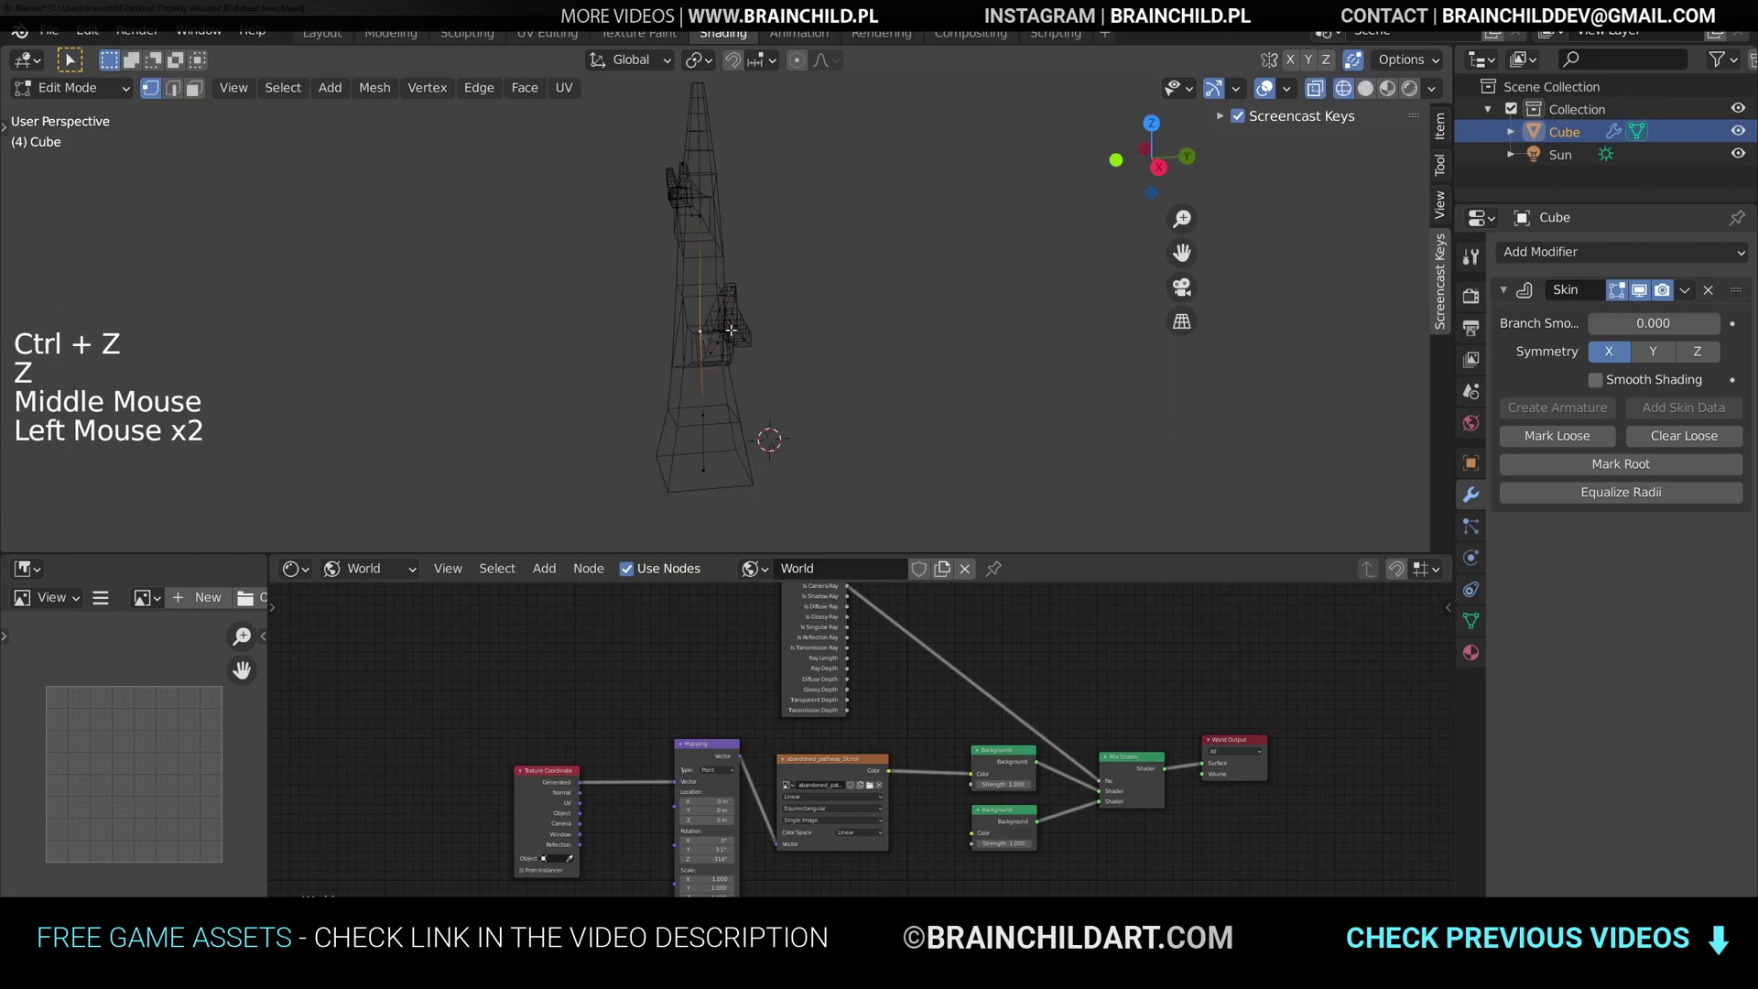
pyautogui.click(707, 286)
pyautogui.press('z')
pyautogui.press('e')
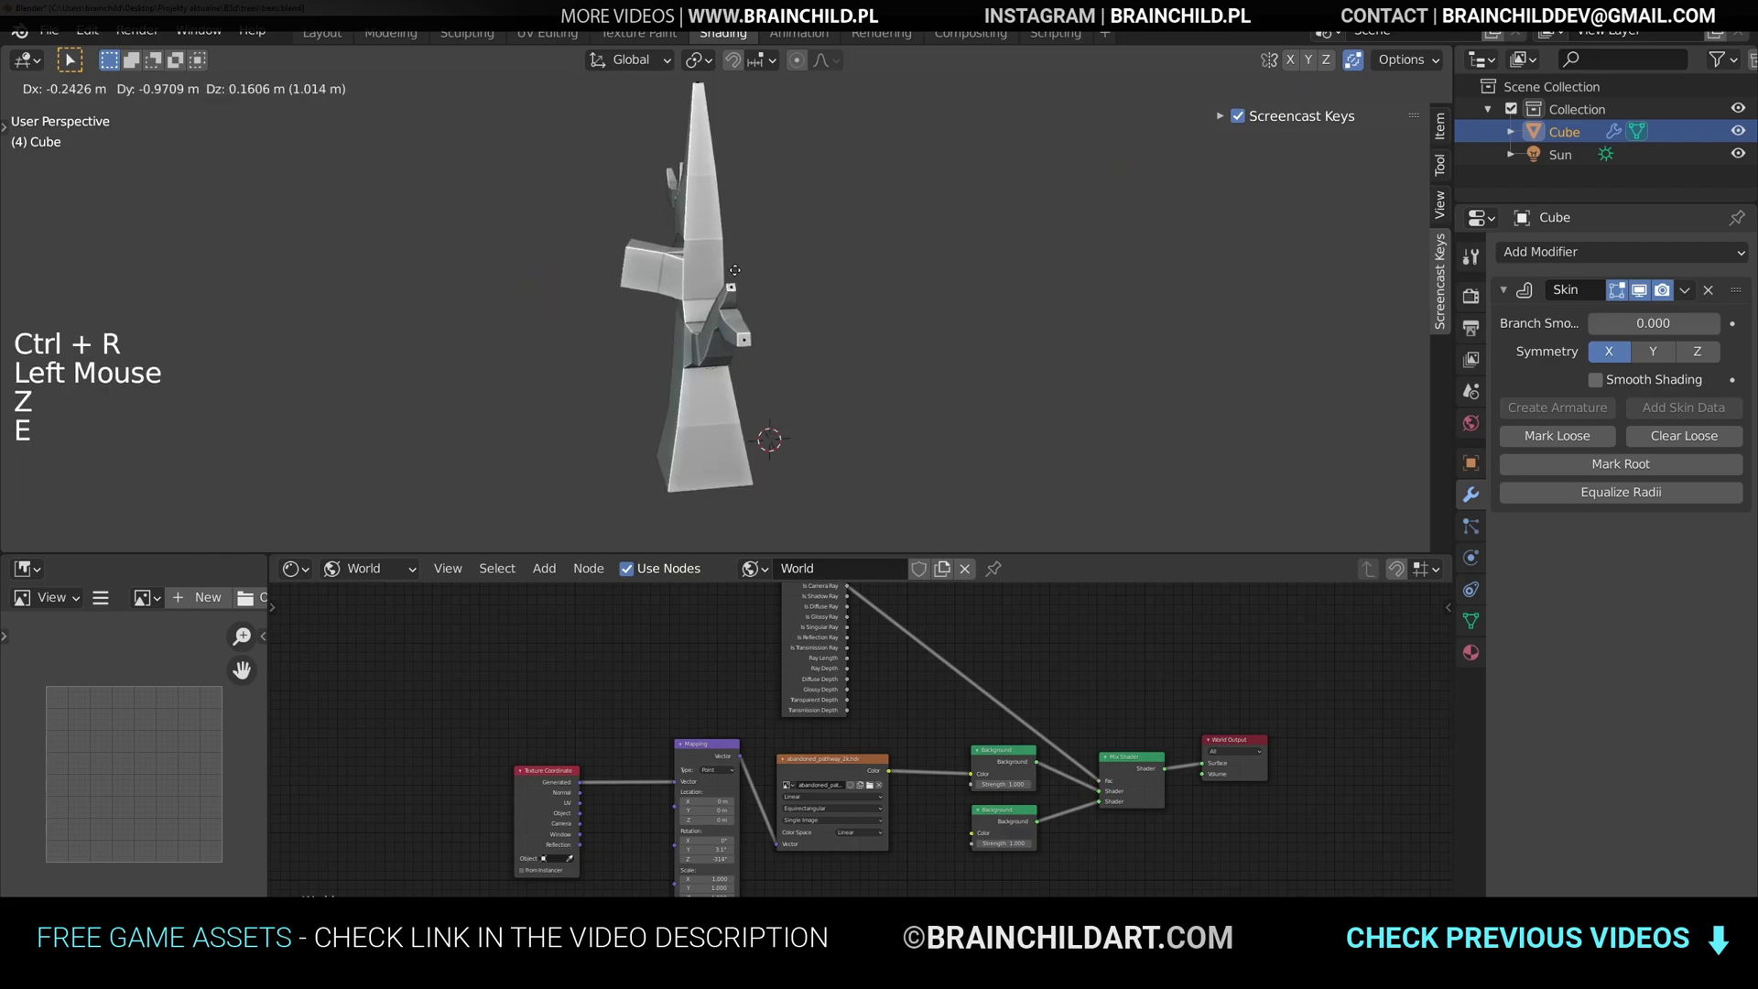
pyautogui.press('s')
pyautogui.click(751, 279)
pyautogui.press('e')
pyautogui.click(797, 259)
pyautogui.hotkey('ctrl', 'a')
pyautogui.click(661, 268)
# - Reposition the new branch's vertices and the trunk vertex near its junction to refine the tree's shape
pyautogui.moveTo(661, 268); pyautogui.dragTo(1007, 332, button='middle')
pyautogui.click(802, 292)
pyautogui.press('g')
pyautogui.click(795, 299)
pyautogui.scroll(-2, 775, 392)
pyautogui.scroll(5, 701, 356)
pyautogui.click(718, 402)
pyautogui.press('g')
pyautogui.click(741, 339)
pyautogui.press('g')
pyautogui.click(740, 353)
pyautogui.scroll(-3, 1028, 349)
pyautogui.scroll(-1, 1007, 331)
pyautogui.moveTo(1007, 332); pyautogui.dragTo(851, 343, button='middle')
pyautogui.moveTo(851, 343); pyautogui.dragTo(705, 339, button='middle')
pyautogui.scroll(4, 686, 321)
pyautogui.moveTo(705, 339); pyautogui.dragTo(641, 315, button='middle')
pyautogui.scroll(1, 687, 322)
pyautogui.moveTo(641, 316); pyautogui.dragTo(710, 316, button='middle')
pyautogui.scroll(-4, 595, 330)
pyautogui.scroll(4, 709, 316)
pyautogui.moveTo(710, 316)
pyautogui.mouseDown(button='middle')
pyautogui.moveTo(751, 366)
pyautogui.moveTo(820, 358)
pyautogui.moveTo(696, 309)
pyautogui.mouseUp(button='middle')
pyautogui.click(714, 335)
pyautogui.press('g')
pyautogui.scroll(-1, 751, 366)
pyautogui.hotkey('ctrl', 'z')
pyautogui.press('g')
pyautogui.rightClick(835, 360)
# - Adjust the skin radius at the trunk vertices around and above the third branch's junction
pyautogui.hotkey('ctrl', 'a')
pyautogui.click(814, 352)
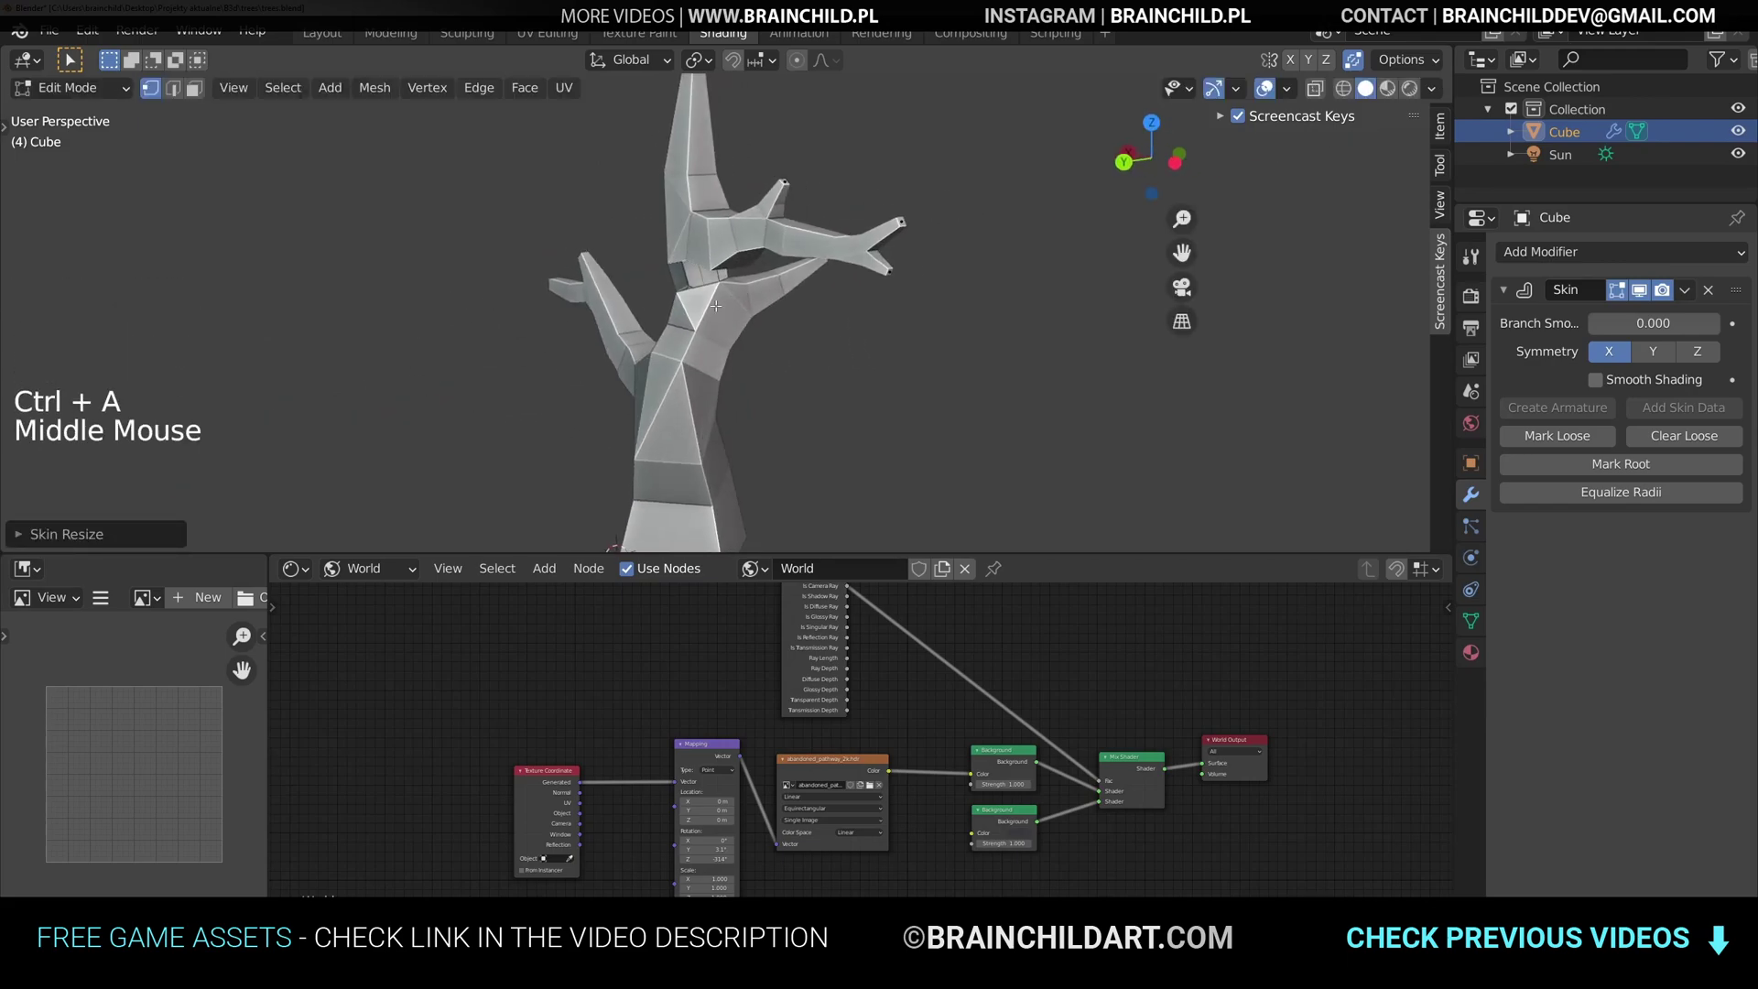
pyautogui.hotkey('ctrl', 'a')
pyautogui.click(776, 280)
pyautogui.click(726, 240)
pyautogui.hotkey('ctrl', 'a')
pyautogui.click(781, 270)
# - Duplicate the whole tree in Object Mode, place the copy beside the original and hide it as a backup
pyautogui.moveTo(795, 279); pyautogui.dragTo(641, 293, button='middle')
pyautogui.moveTo(641, 293); pyautogui.dragTo(806, 297, button='middle')
pyautogui.scroll(-5, 779, 297)
pyautogui.moveTo(805, 297); pyautogui.dragTo(835, 297, button='middle')
pyautogui.press('Tab')
pyautogui.hotkey('shift', 'd')
pyautogui.press('g')
pyautogui.click(1181, 321)
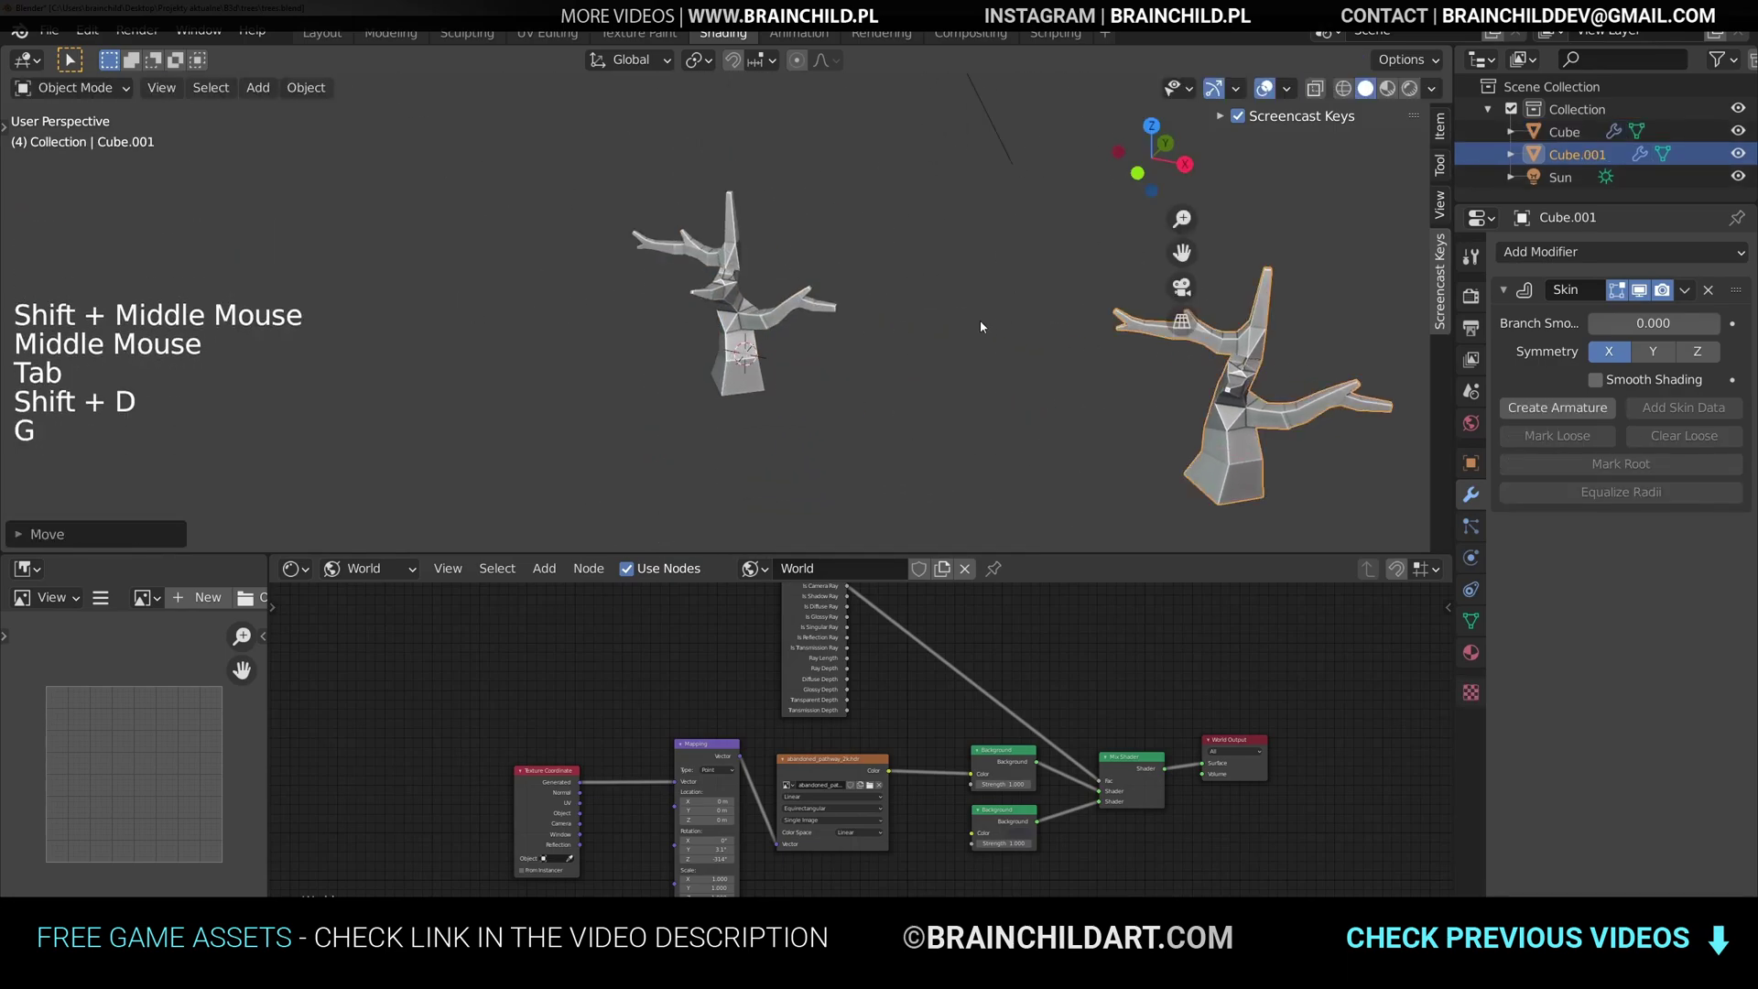
pyautogui.scroll(4, 917, 315)
pyautogui.press('h')
# - Apply the Skin modifier to the original tree and open its mesh in Edit Mode at the trunk gap
pyautogui.click(915, 309)
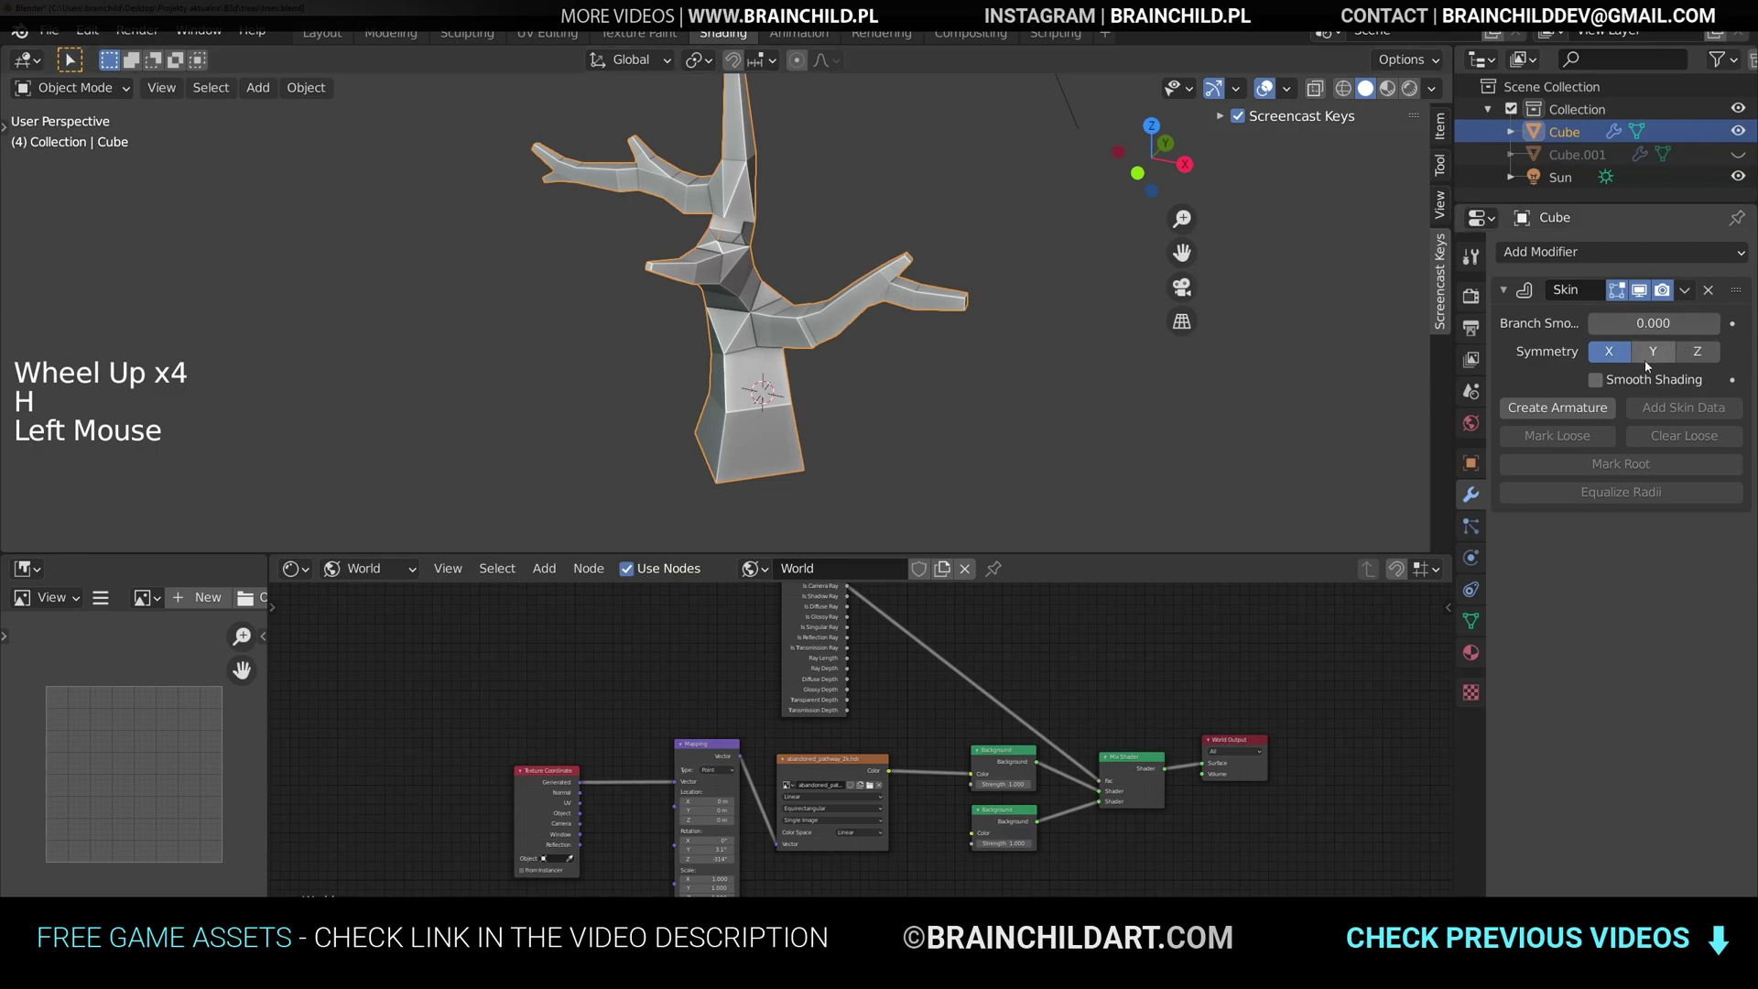
pyautogui.hotkey('ctrl', 'a')
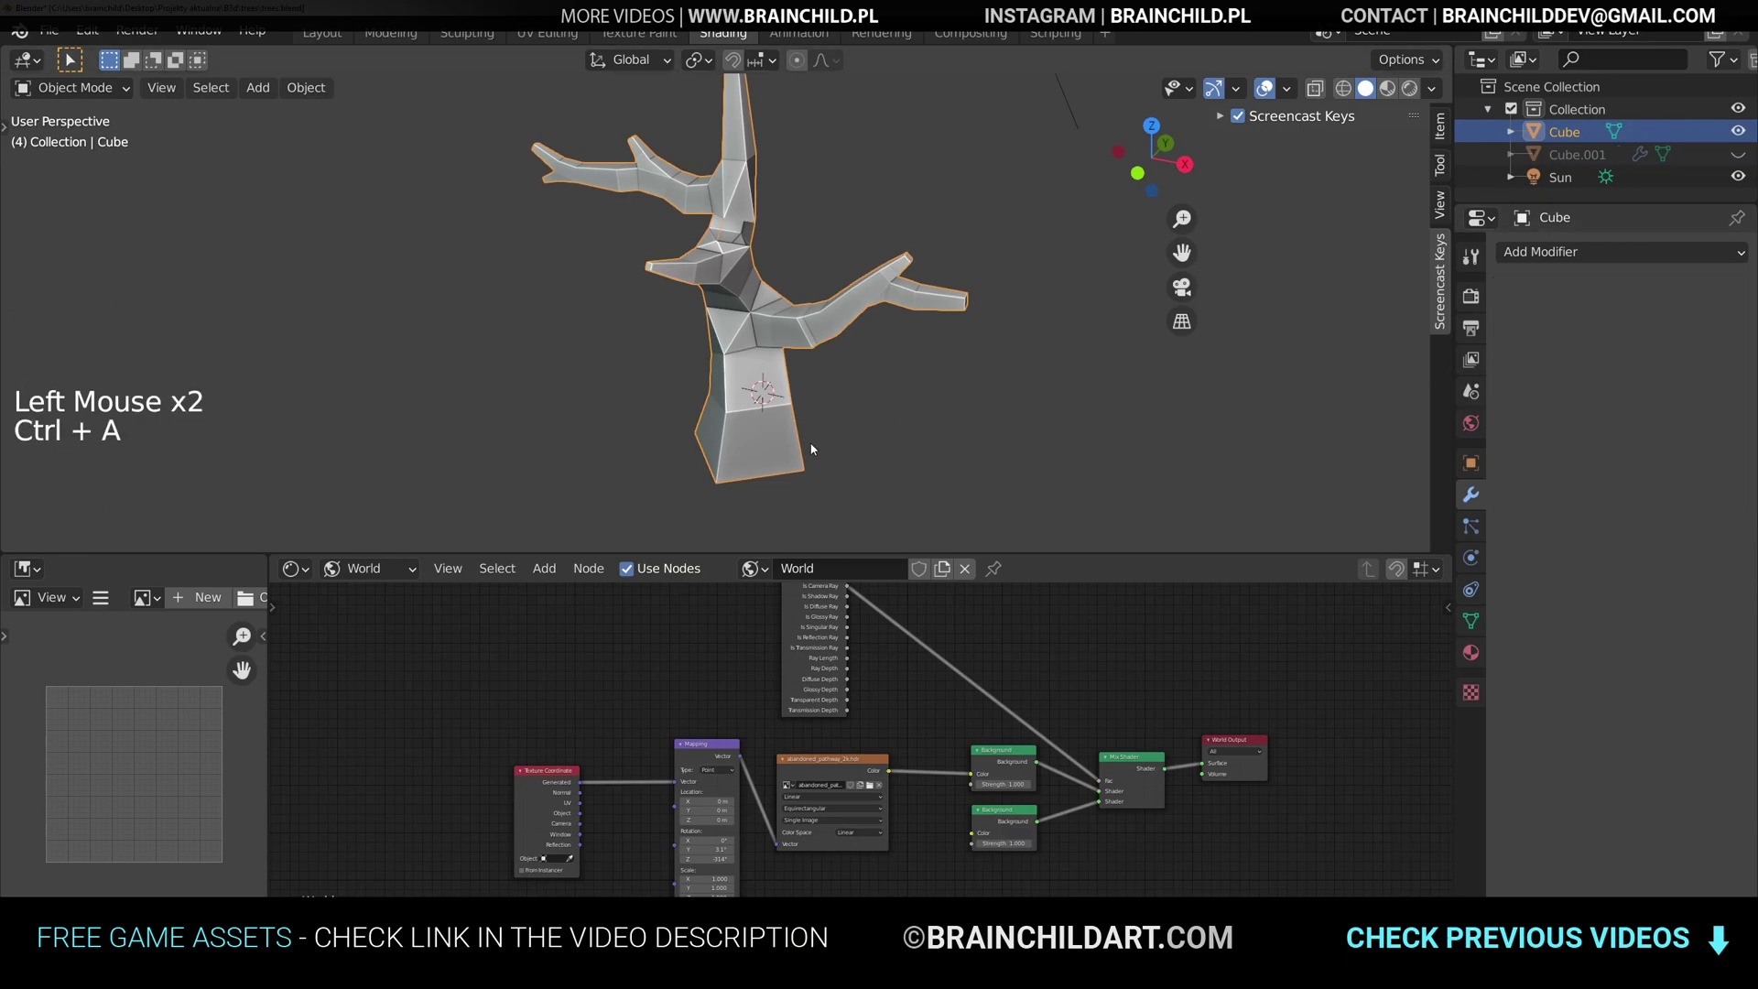
pyautogui.press('Tab')
pyautogui.moveTo(811, 449); pyautogui.dragTo(815, 430, button='middle')
pyautogui.scroll(2, 815, 403)
pyautogui.keyDown('shift'); pyautogui.moveTo(815, 430); pyautogui.dragTo(974, 194, button='middle'); pyautogui.keyUp('shift')
pyautogui.scroll(5, 815, 393)
# - Fill a face between two opposite edges in the open trunk section below the upper branch
pyautogui.press('2')
pyautogui.press('3')
pyautogui.click(815, 375)
pyautogui.press('2')
pyautogui.click(820, 261)
pyautogui.keyDown('shift'); pyautogui.click(813, 219); pyautogui.keyUp('shift')
pyautogui.press('f')
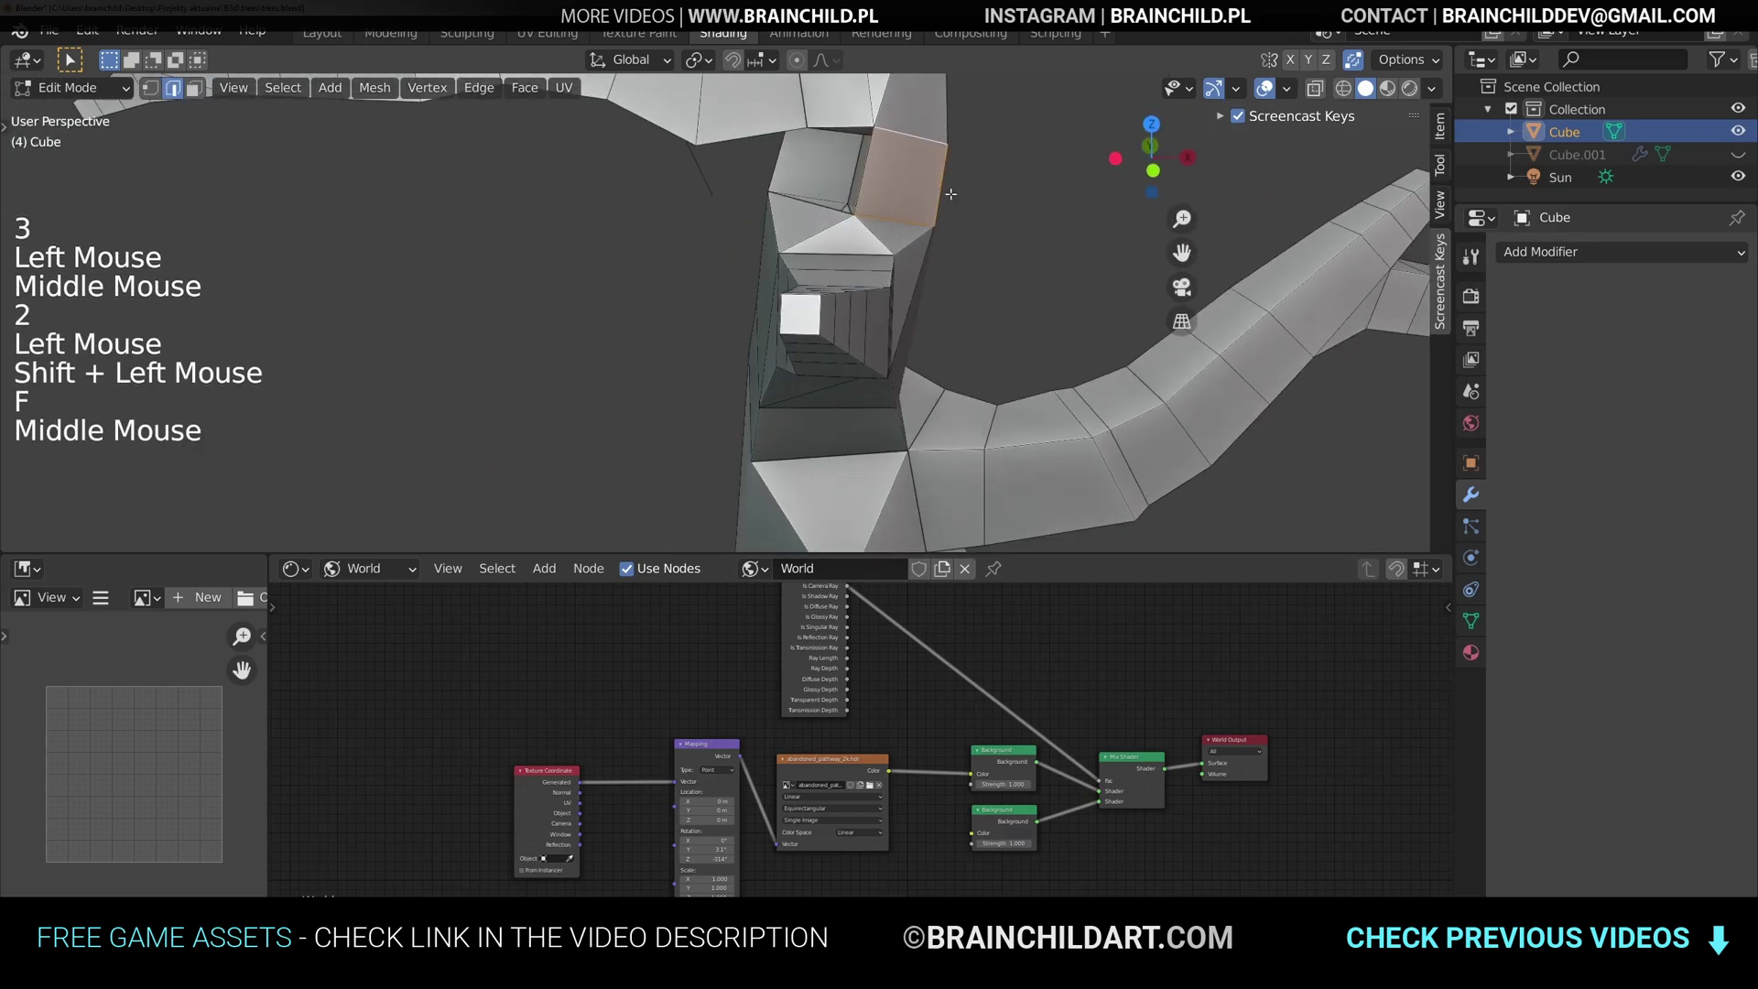
pyautogui.click(841, 128)
pyautogui.keyDown('shift'); pyautogui.click(812, 203); pyautogui.keyUp('shift')
pyautogui.press('f')
pyautogui.moveTo(812, 203); pyautogui.dragTo(902, 151, button='middle')
pyautogui.hotkey('ctrl', 'z')
# - Fill another face between the upper and lower edges of the trunk gap beneath the upper branch
pyautogui.click(807, 147)
pyautogui.click(806, 144)
pyautogui.keyDown('shift'); pyautogui.click(787, 212); pyautogui.keyUp('shift')
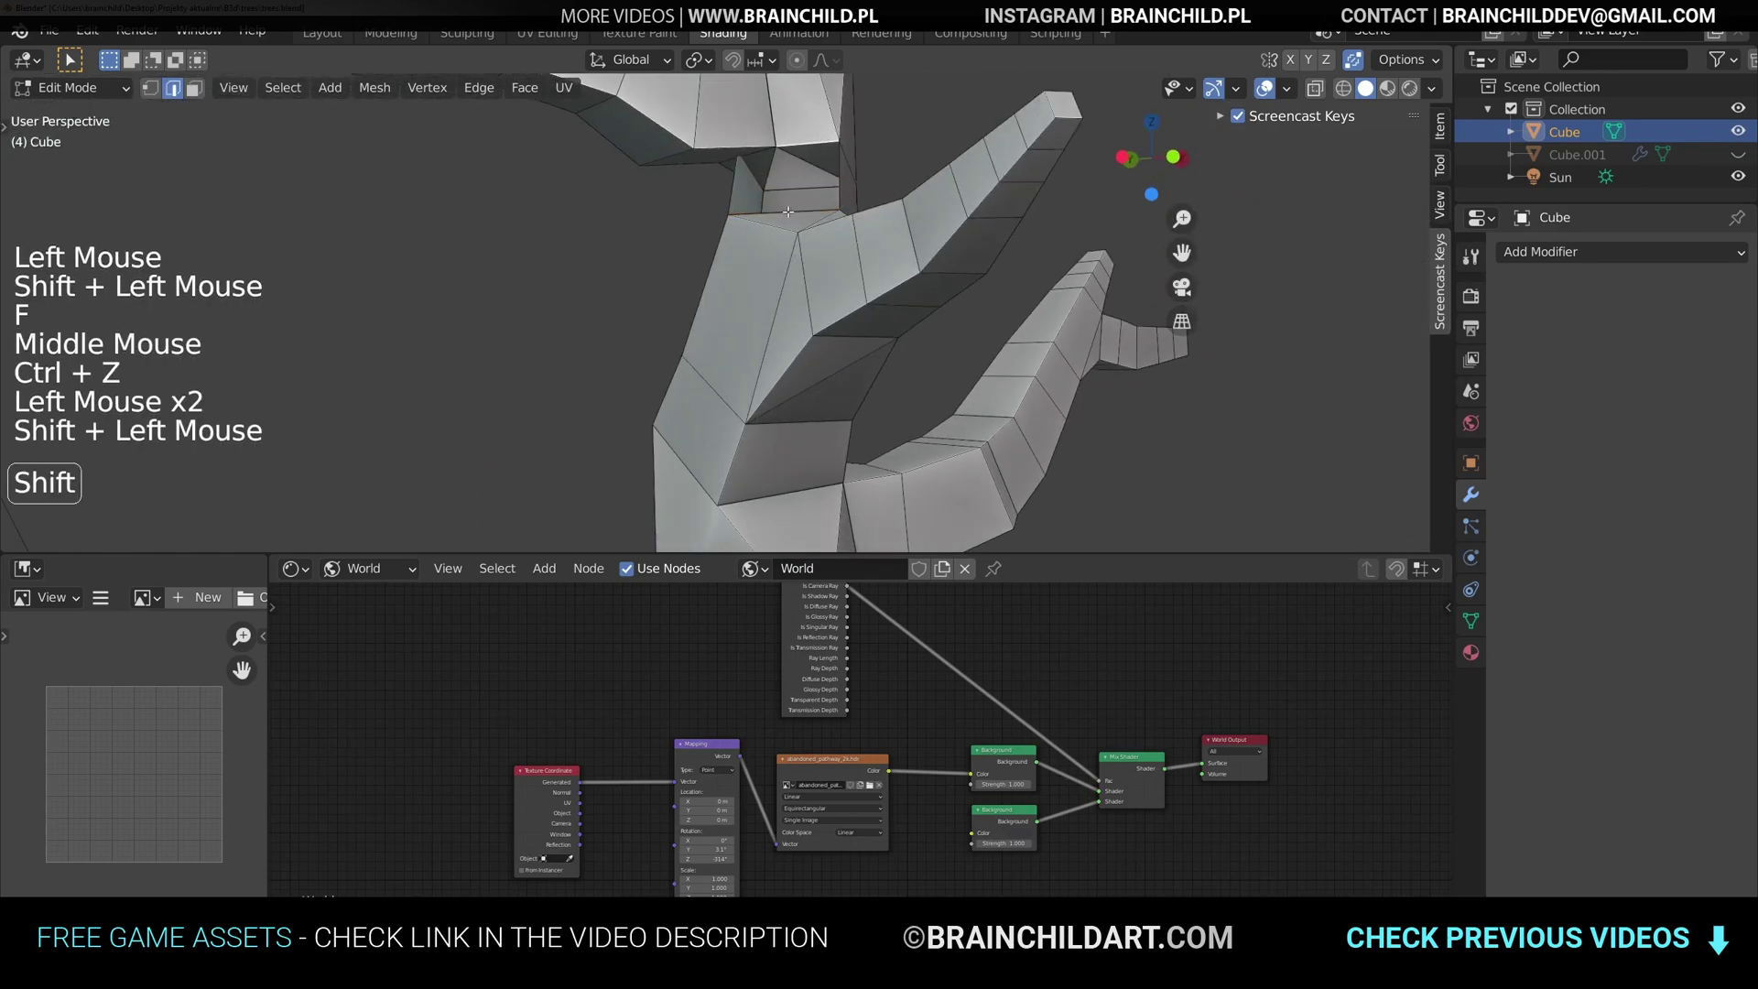
pyautogui.moveTo(759, 159); pyautogui.dragTo(714, 266, button='middle')
pyautogui.press('f')
# - Check the trunk gap in wireframe and move the geometry beside the new face into place
pyautogui.press('z')
pyautogui.click(678, 236)
pyautogui.press('z')
pyautogui.press('z')
pyautogui.press('z')
pyautogui.press('g')
pyautogui.click(837, 267)
pyautogui.moveTo(837, 268); pyautogui.dragTo(765, 252, button='middle')
# - Delete the unwanted faces around the trunk gap at the branch junction
pyautogui.press('3')
pyautogui.click(648, 194)
pyautogui.keyDown('shift'); pyautogui.click(632, 199); pyautogui.keyUp('shift')
pyautogui.moveTo(677, 215); pyautogui.dragTo(537, 330, button='middle')
pyautogui.press('Delete')
pyautogui.click(586, 273)
pyautogui.click(687, 266)
pyautogui.click(676, 249)
pyautogui.press('Delete')
pyautogui.click(672, 230)
# - Slide a vertex along its edge at the trunk gap to even out the surrounding faces
pyautogui.moveTo(778, 298); pyautogui.dragTo(683, 314, button='middle')
pyautogui.click(849, 259)
pyautogui.moveTo(850, 259)
pyautogui.mouseDown(button='middle')
pyautogui.moveTo(709, 253)
pyautogui.moveTo(913, 266)
pyautogui.moveTo(874, 269)
pyautogui.mouseUp(button='middle')
pyautogui.click(838, 252)
pyautogui.press('1')
pyautogui.click(831, 265)
pyautogui.press('g')
pyautogui.press('g')
pyautogui.click(822, 265)
# - Fill the remaining openings in the trunk below the upper branch with faces between opposite edges
pyautogui.click(914, 266)
pyautogui.click(874, 269)
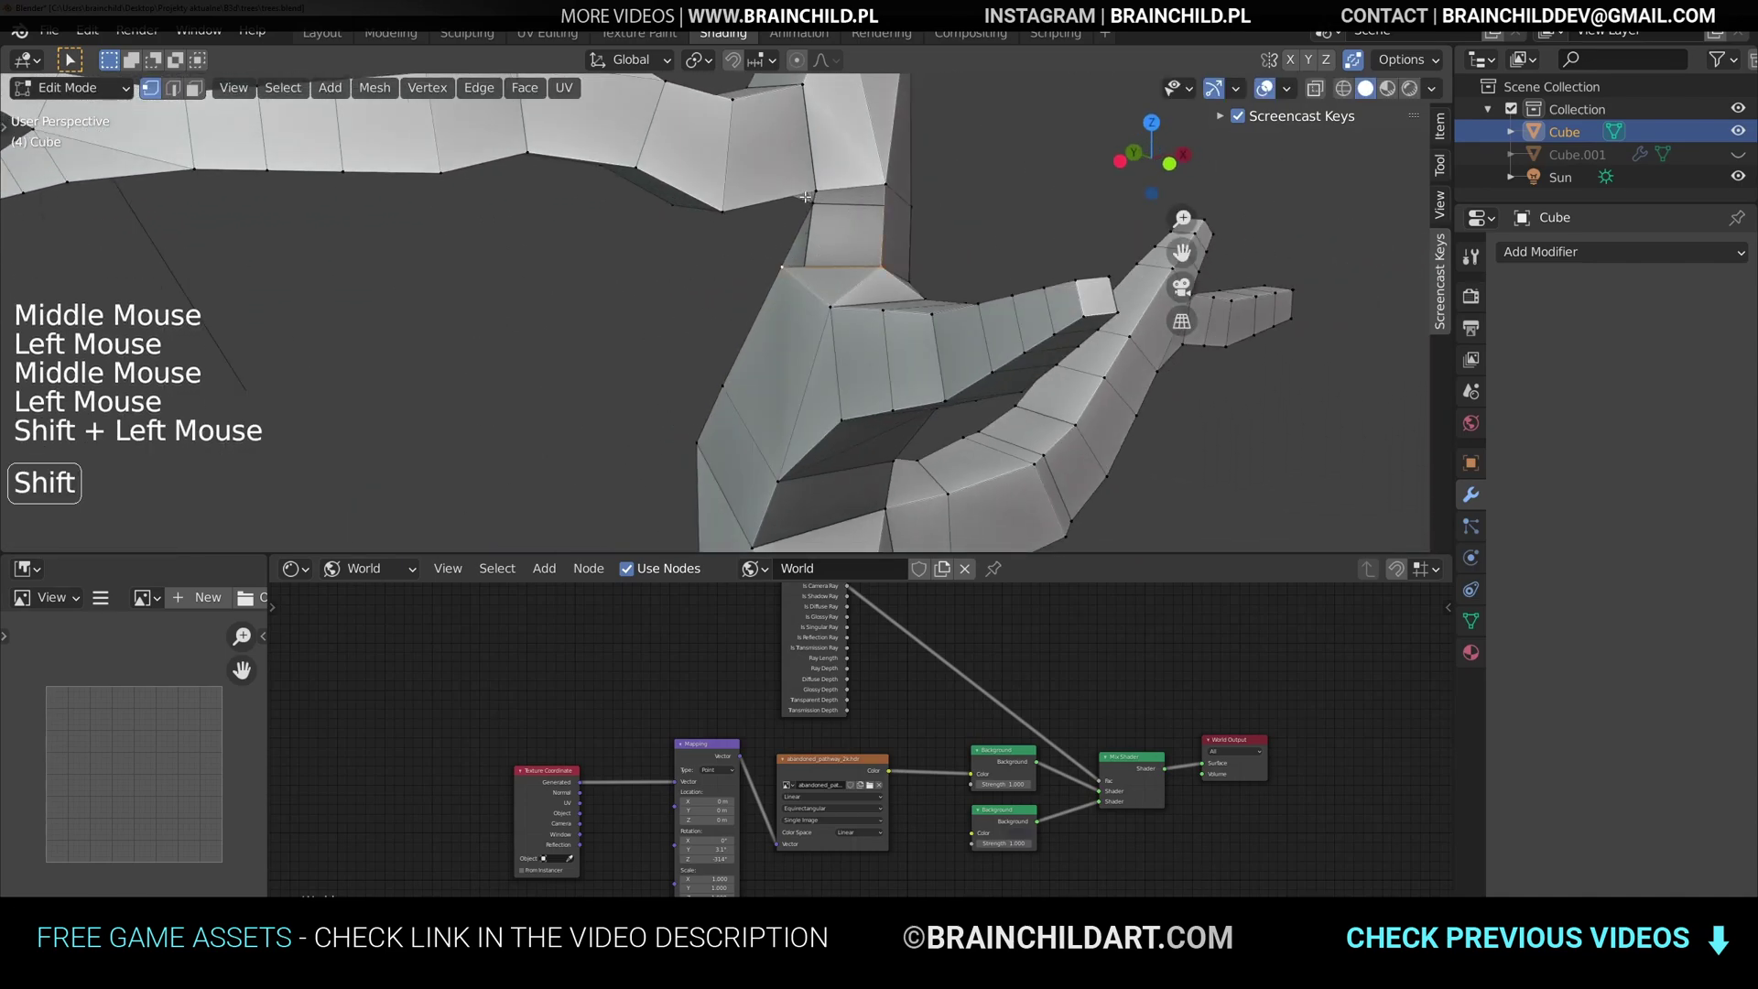
pyautogui.press('f')
pyautogui.moveTo(815, 207); pyautogui.dragTo(1053, 197, button='middle')
pyautogui.keyDown('shift'); pyautogui.moveTo(805, 196); pyautogui.dragTo(731, 326, button='middle'); pyautogui.keyUp('shift')
pyautogui.click(723, 261)
pyautogui.click(745, 239)
pyautogui.keyDown('shift'); pyautogui.click(810, 273); pyautogui.keyUp('shift')
pyautogui.press('f')
pyautogui.click(731, 326)
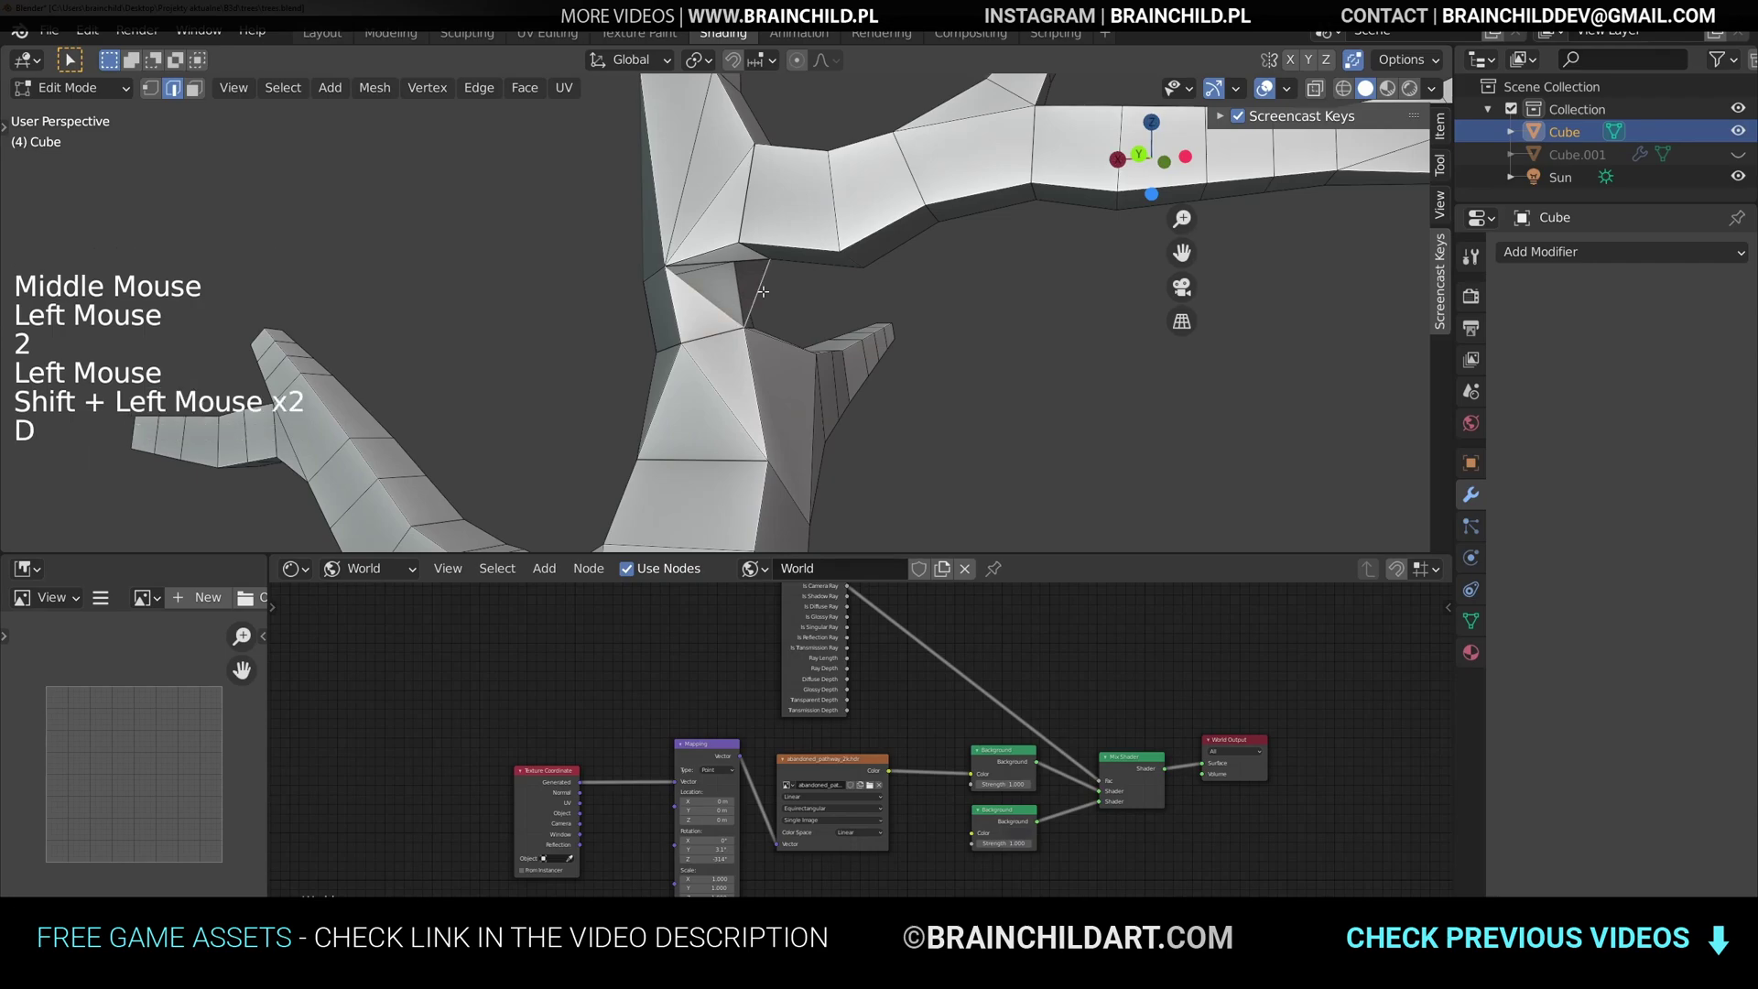
# - Move the vertex beside the filled trunk section along the X axis to smooth the trunk's outline
pyautogui.press('2')
pyautogui.moveTo(874, 293); pyautogui.dragTo(946, 333, button='middle')
pyautogui.press('1')
pyautogui.scroll(-4, 787, 321)
pyautogui.scroll(3, 770, 338)
pyautogui.click(773, 337)
pyautogui.press('g')
pyautogui.press('x')
pyautogui.click(880, 265)
# - Rotate part of the tree freely with the trackball rotation and proportional editing to bend its shape
pyautogui.scroll(-4, 879, 264)
pyautogui.moveTo(879, 264)
pyautogui.mouseDown(button='middle')
pyautogui.moveTo(870, 298)
pyautogui.moveTo(856, 240)
pyautogui.mouseUp(button='middle')
pyautogui.moveTo(856, 239); pyautogui.dragTo(831, 192, button='middle')
pyautogui.click(785, 229)
pyautogui.press('r')
pyautogui.press('r')
pyautogui.click(793, 202)
# - Rotate further vertices of the trunk and branches with proportional editing to give them a more twisted form
pyautogui.scroll(-5, 799, 209)
pyautogui.moveTo(811, 222)
pyautogui.keyDown('shift'); pyautogui.mouseDown(button='middle')
pyautogui.moveTo(815, 181)
pyautogui.moveTo(824, 216)
pyautogui.mouseUp(button='middle'); pyautogui.keyUp('shift')
pyautogui.keyDown('shift'); pyautogui.moveTo(829, 265); pyautogui.dragTo(810, 229, button='middle'); pyautogui.keyUp('shift')
pyautogui.scroll(4, 811, 233)
pyautogui.click(814, 248)
pyautogui.press('r')
pyautogui.click(874, 322)
pyautogui.moveTo(873, 322); pyautogui.dragTo(886, 275, button='middle')
pyautogui.press('r')
pyautogui.click(765, 346)
pyautogui.click(877, 333)
pyautogui.press('r')
pyautogui.keyDown('shift'); pyautogui.moveTo(887, 275); pyautogui.dragTo(879, 275, button='middle'); pyautogui.keyUp('shift')
pyautogui.keyDown('shift'); pyautogui.moveTo(879, 274); pyautogui.dragTo(838, 256, button='middle'); pyautogui.keyUp('shift')
pyautogui.press('Tab')
pyautogui.scroll(-7, 792, 294)
pyautogui.scroll(5, 851, 293)
pyautogui.press('Tab')
pyautogui.keyDown('shift'); pyautogui.scroll(-1, 851, 289); pyautogui.keyUp('shift')
pyautogui.scroll(3, 838, 256)
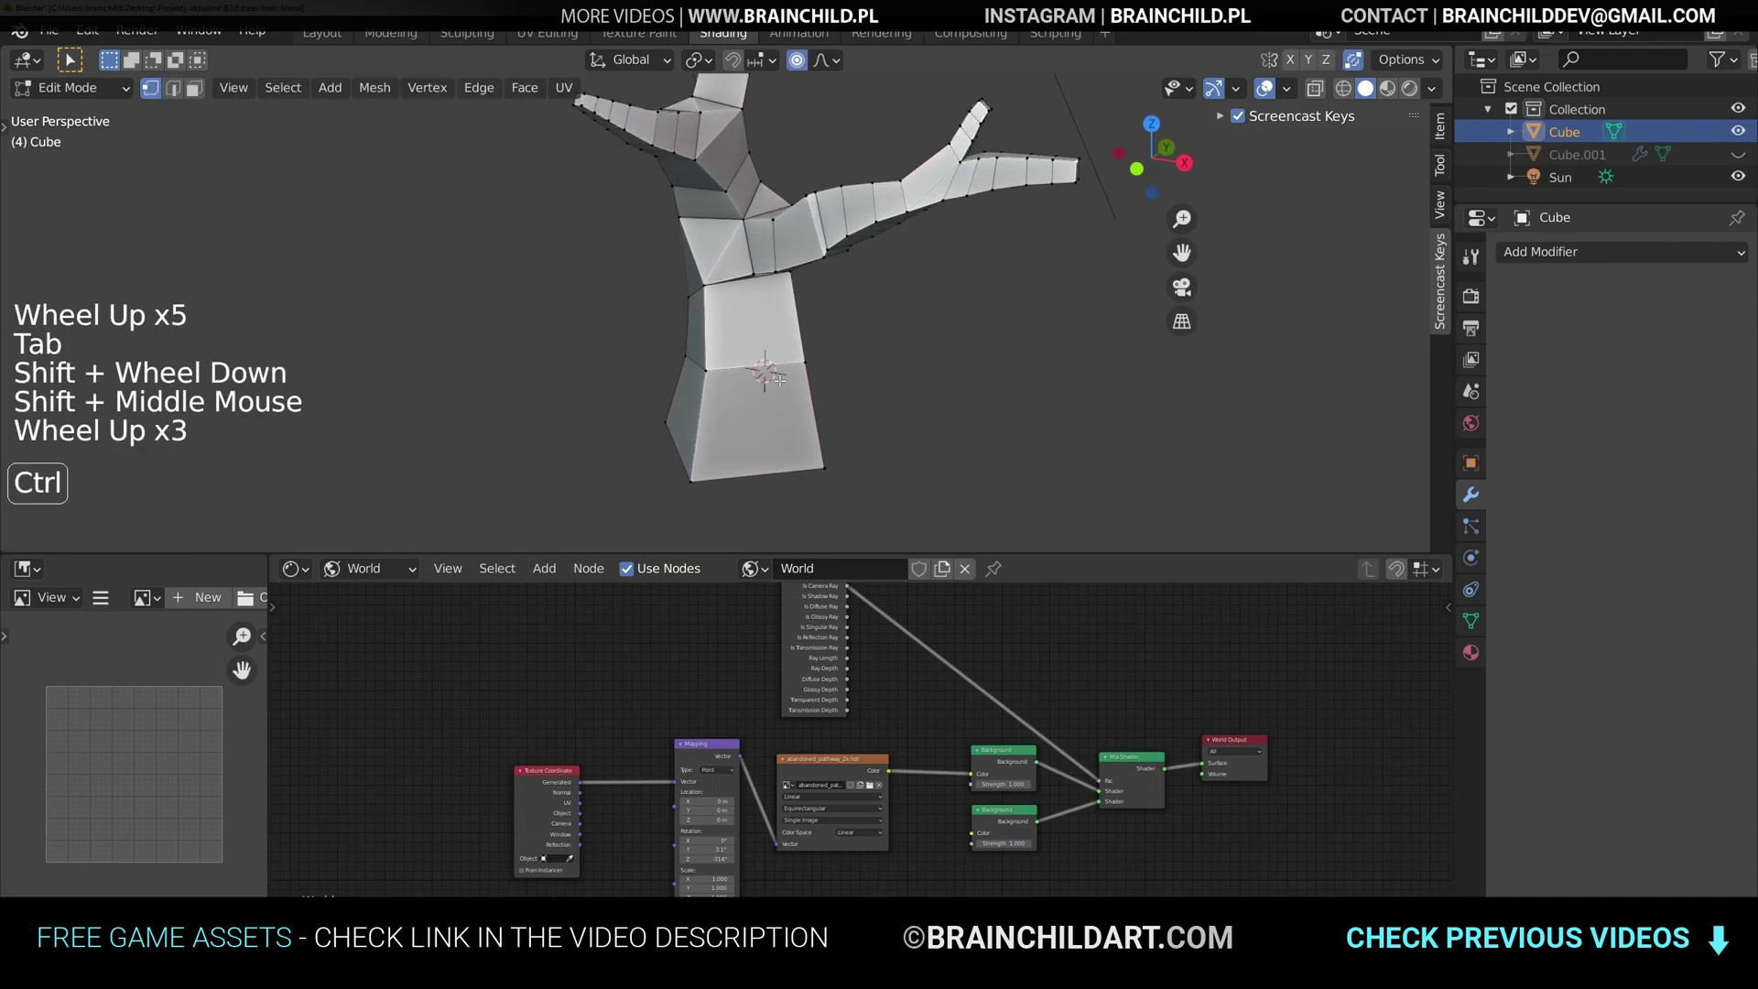
# - Add an edge loop to the lower trunk, move, rotate and scale it to shape the base, and leave Edit Mode
pyautogui.hotkey('ctrl', 'r')
pyautogui.click(769, 412)
pyautogui.press('g')
pyautogui.click(788, 394)
pyautogui.press('r')
pyautogui.click(796, 386)
pyautogui.press('g')
pyautogui.scroll(7, 801, 376)
pyautogui.click(804, 370)
pyautogui.press('s')
pyautogui.click(808, 369)
pyautogui.scroll(-3, 821, 361)
pyautogui.press('Tab')
# - Add a UV sphere and move it to the end of the tree's lower branch
pyautogui.scroll(-1, 820, 361)
pyautogui.click(820, 361)
pyautogui.moveTo(820, 361); pyautogui.dragTo(672, 374, button='middle')
pyautogui.scroll(-5, 781, 366)
pyautogui.moveTo(781, 367); pyautogui.dragTo(824, 339, button='middle')
pyautogui.keyDown('shift'); pyautogui.moveTo(824, 339); pyautogui.dragTo(862, 312, button='middle'); pyautogui.keyUp('shift')
pyautogui.scroll(4, 863, 311)
pyautogui.hotkey('shift', 'a')
pyautogui.moveTo(843, 296)
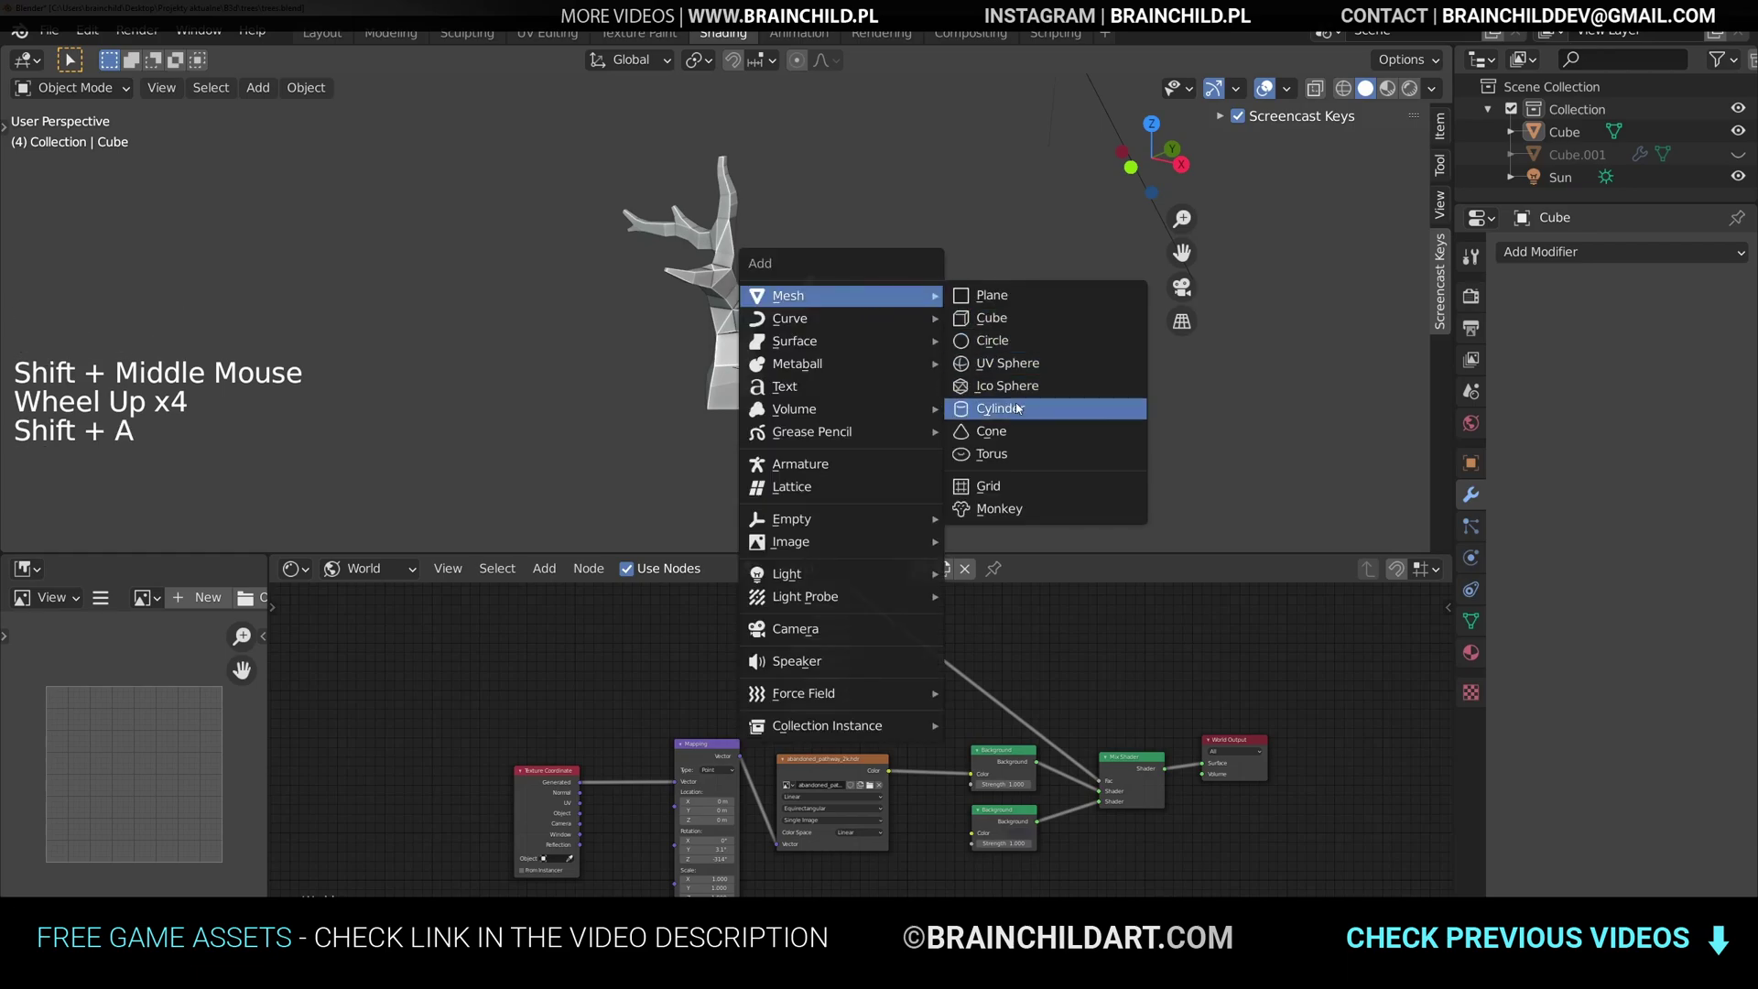
pyautogui.click(984, 362)
pyautogui.press('g')
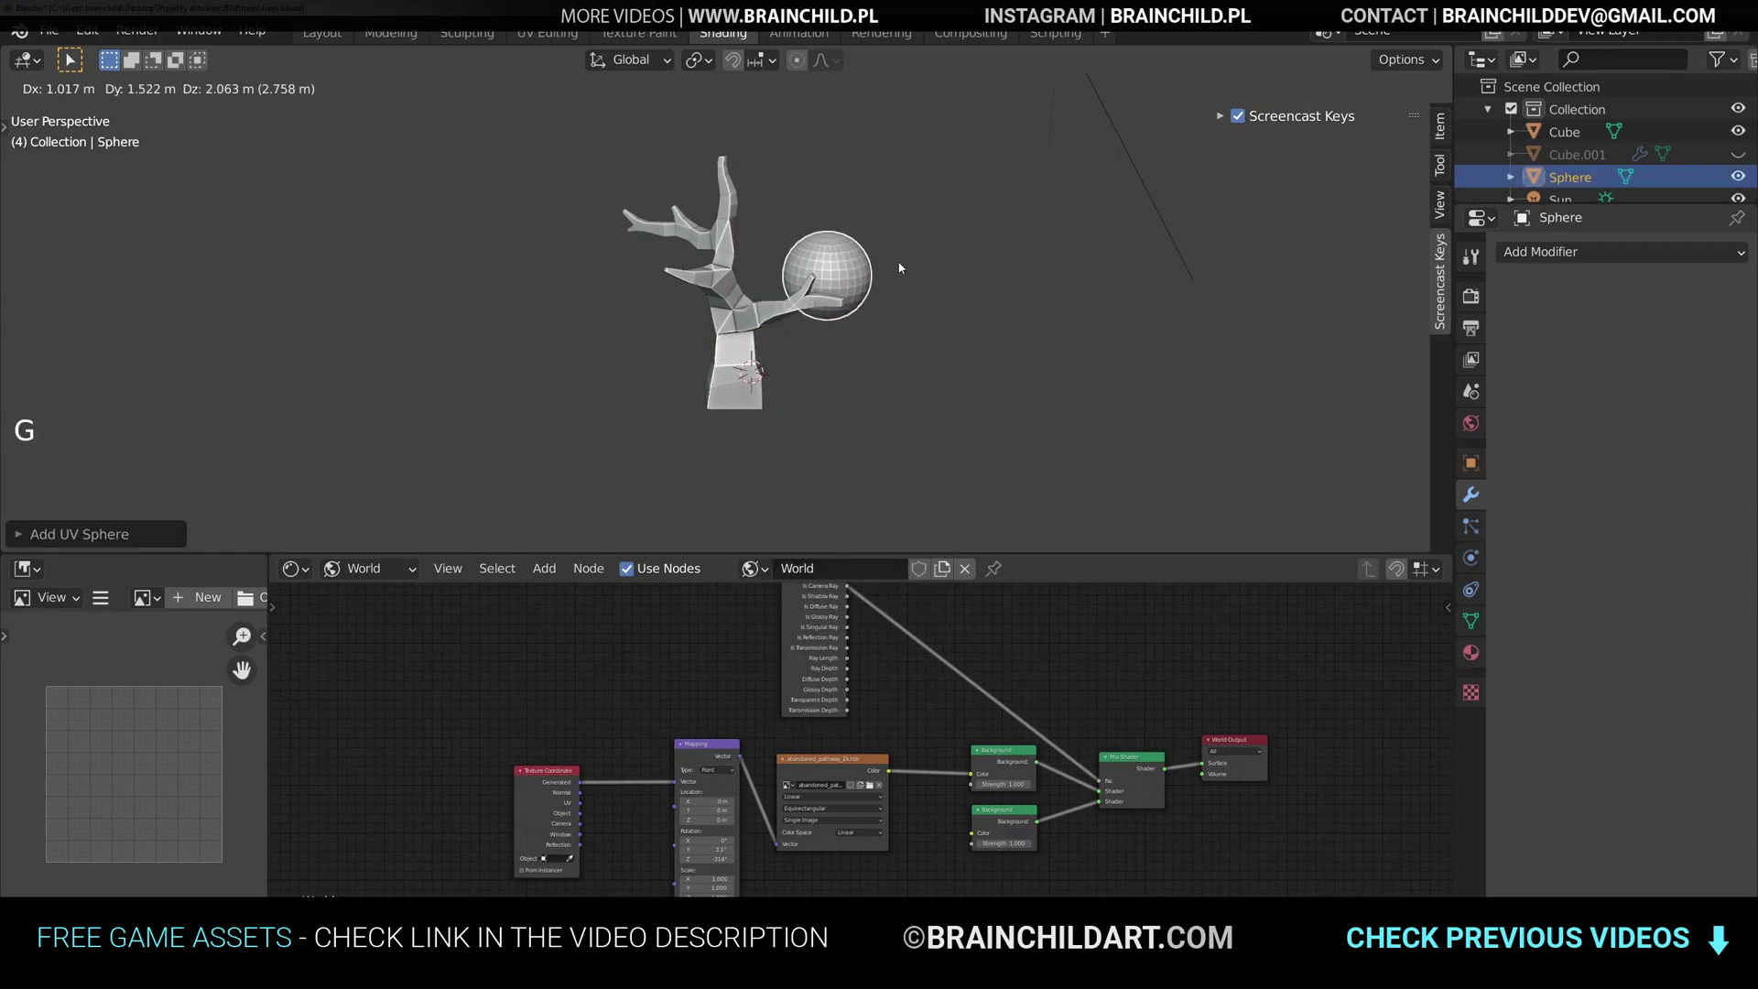
pyautogui.click(907, 267)
# - Add a Decimate modifier with a ratio of 0.0928 to the sphere and apply it
pyautogui.click(1545, 251)
pyautogui.click(1290, 404)
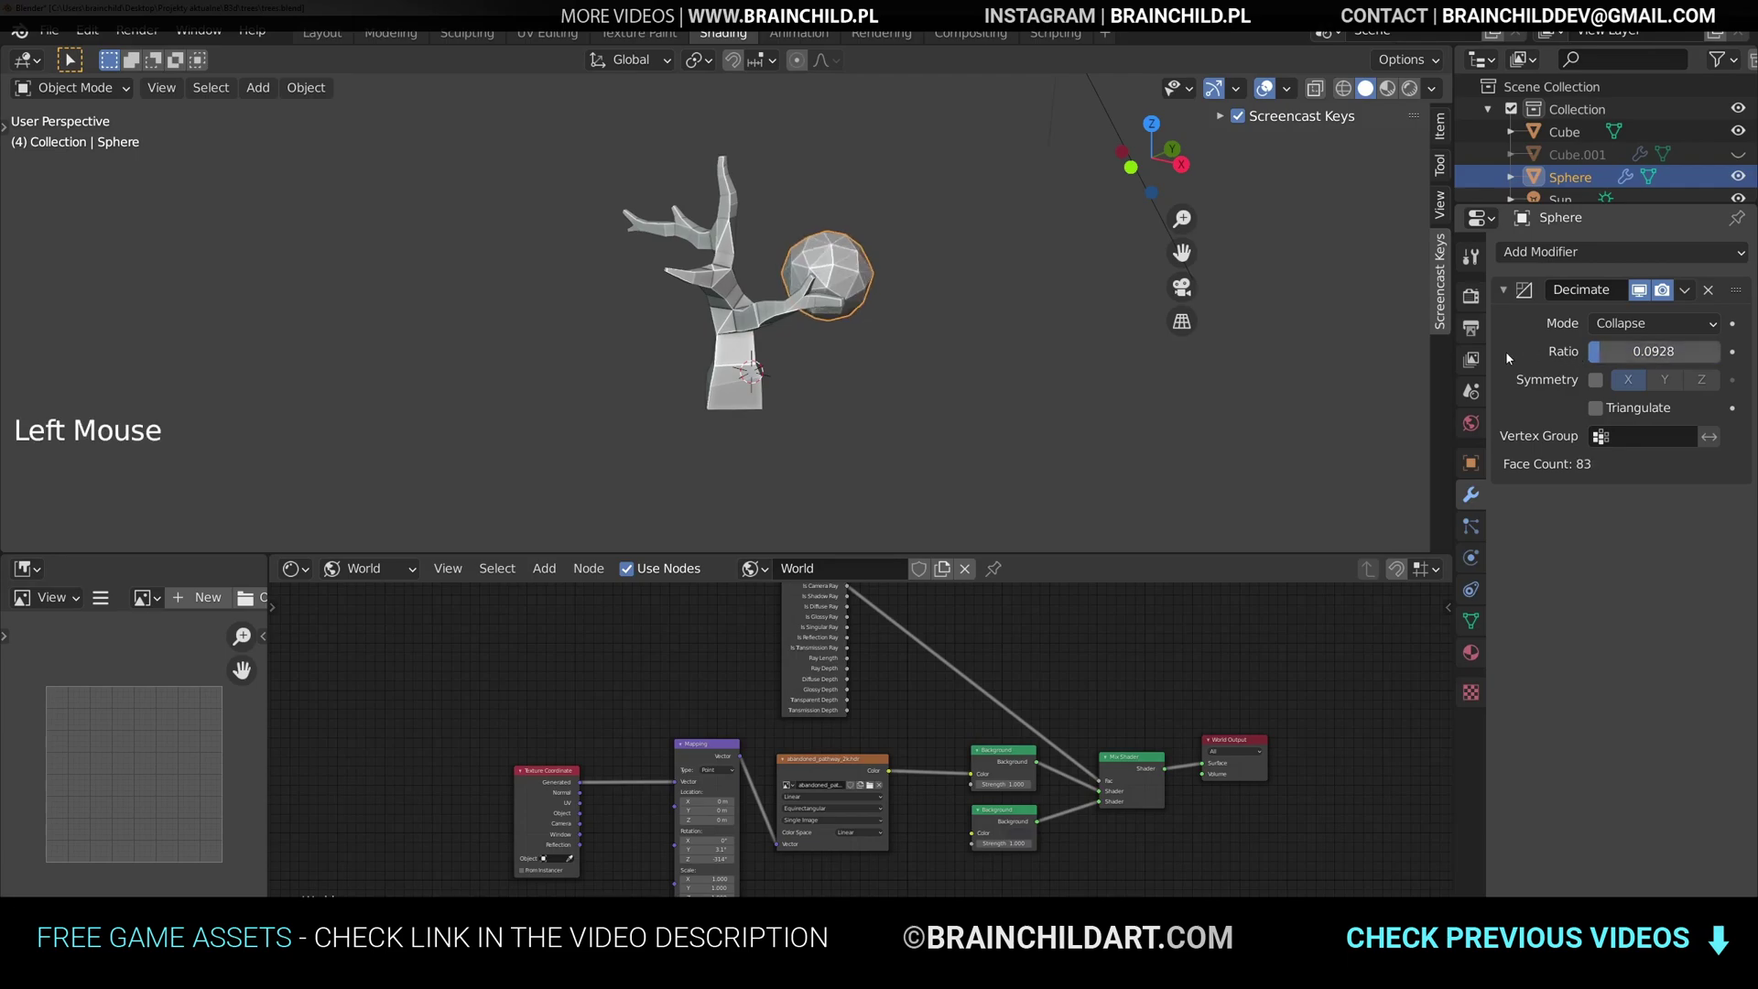
pyautogui.hotkey('ctrl', 'a')
# - Duplicate the low-poly sphere beside the tree, decimate the copy with a ratio of 0.2990, and place a second copy farther out
pyautogui.hotkey('shift', 'd')
pyautogui.press('g')
pyautogui.click(1502, 302)
pyautogui.click(1527, 253)
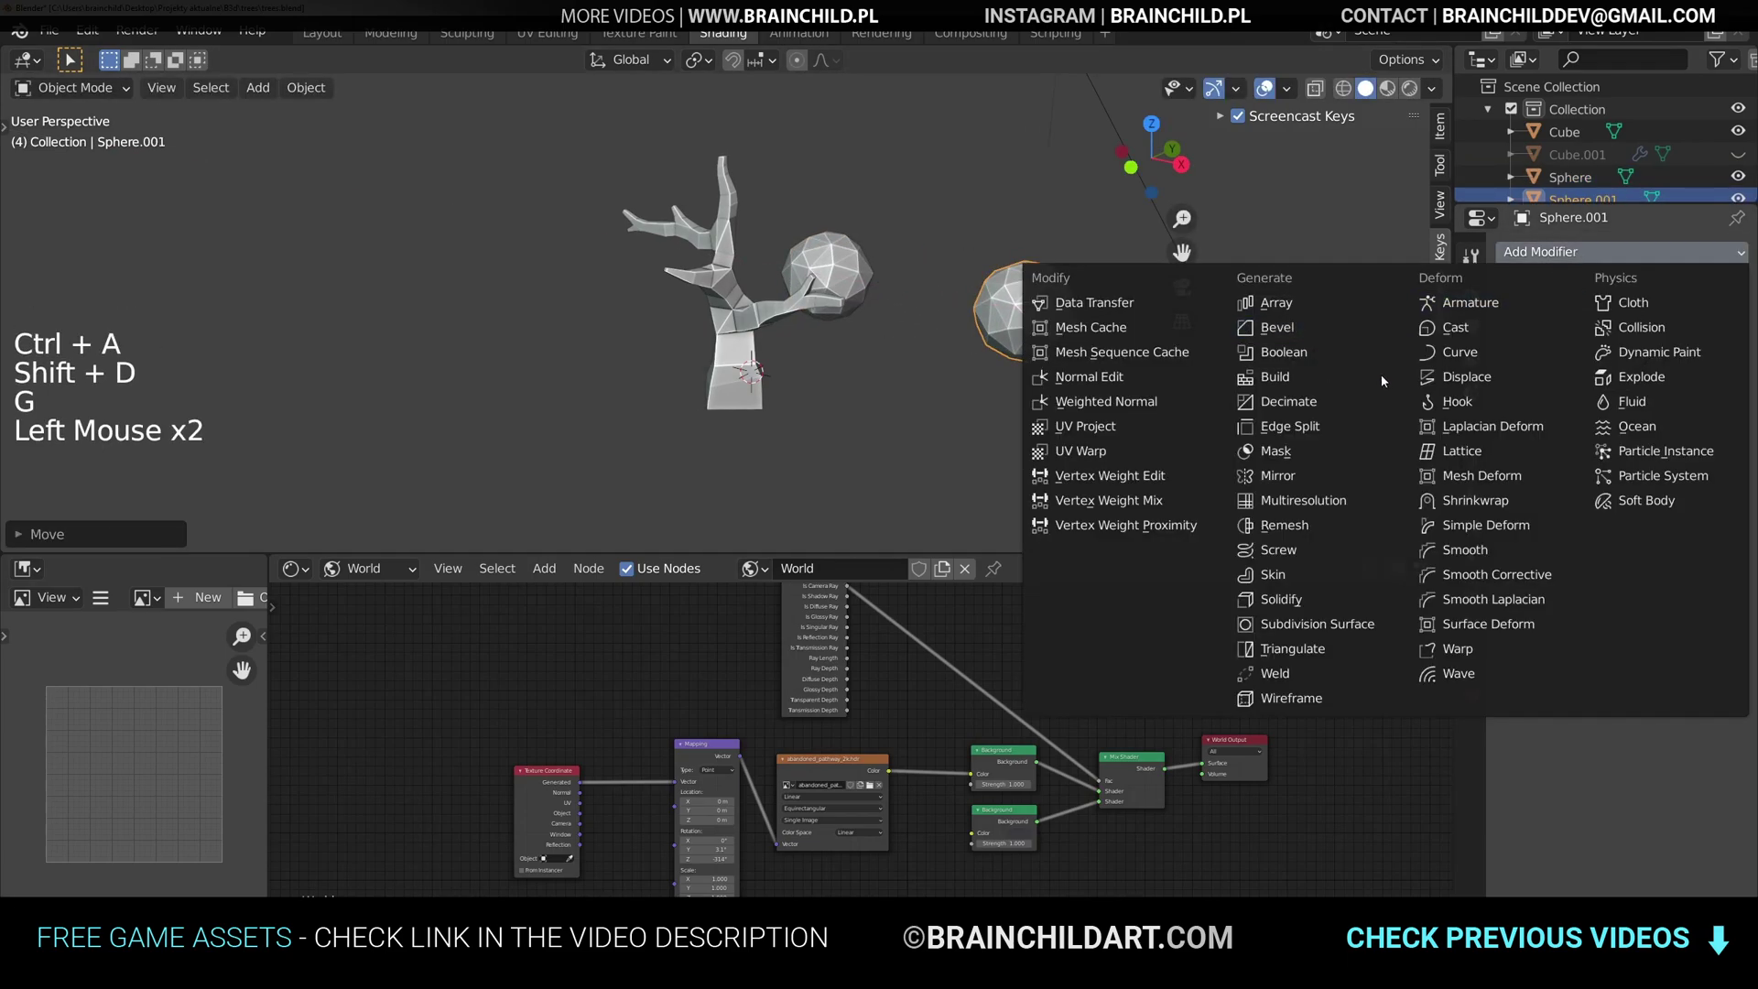
pyautogui.click(1300, 401)
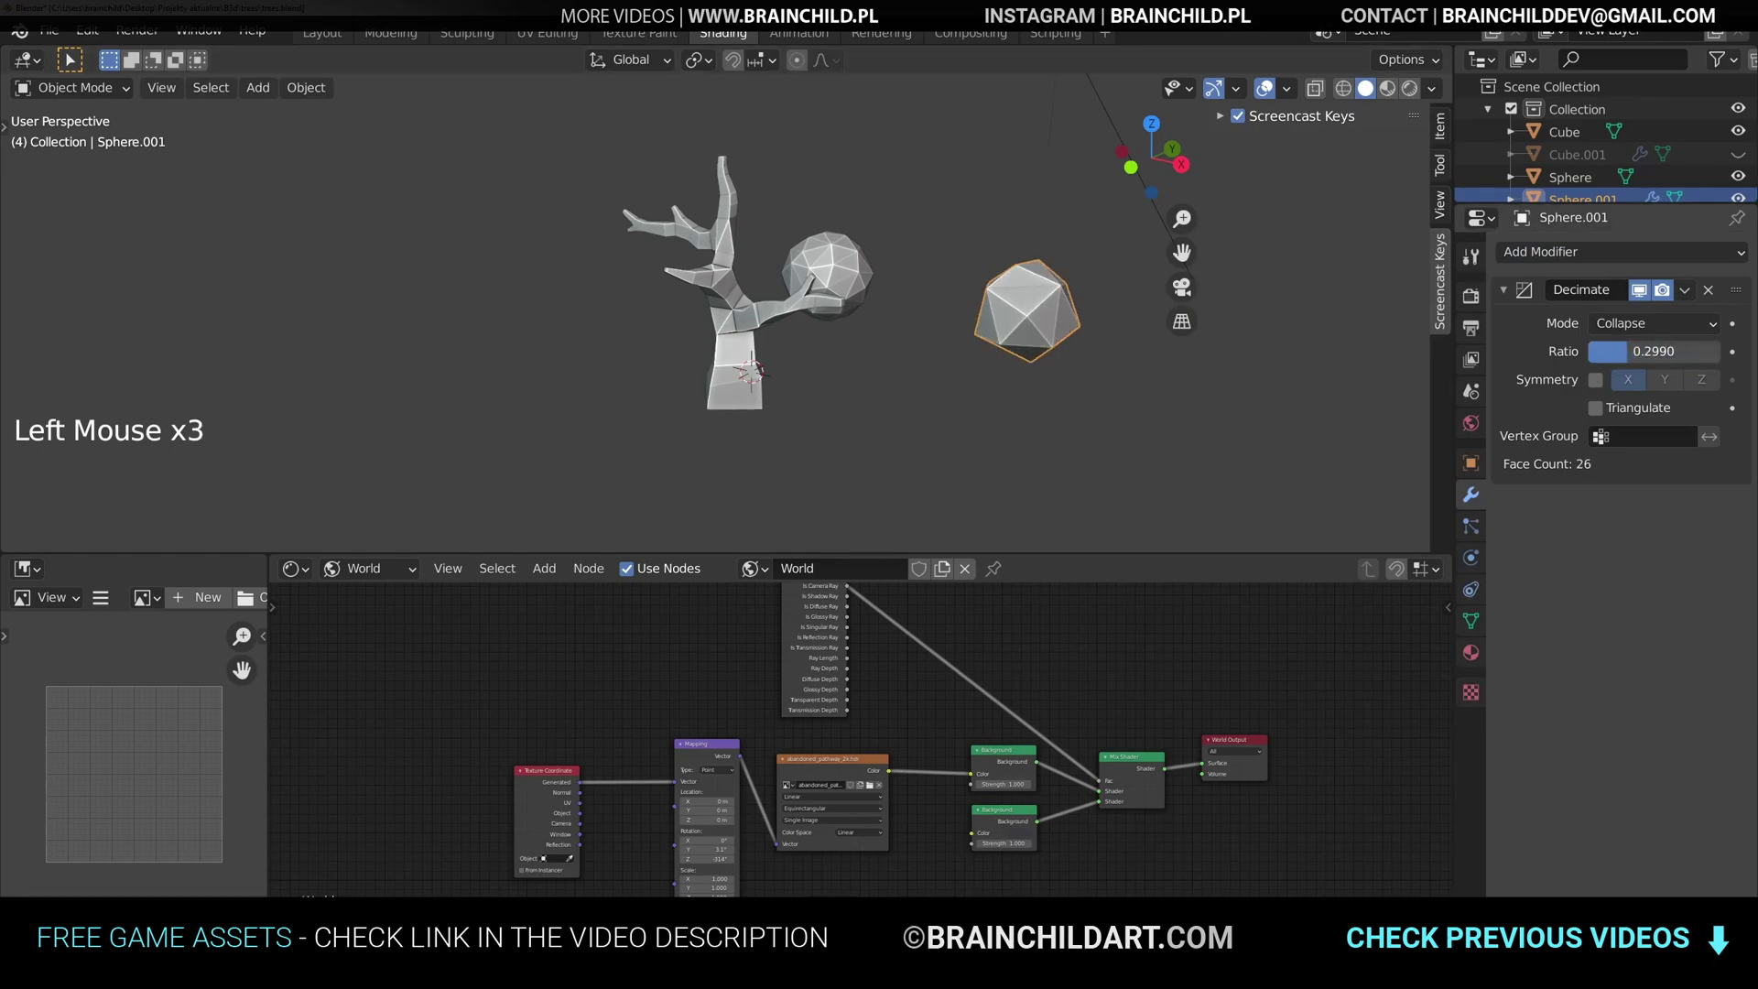
pyautogui.hotkey('shift', 'd')
pyautogui.click(1173, 339)
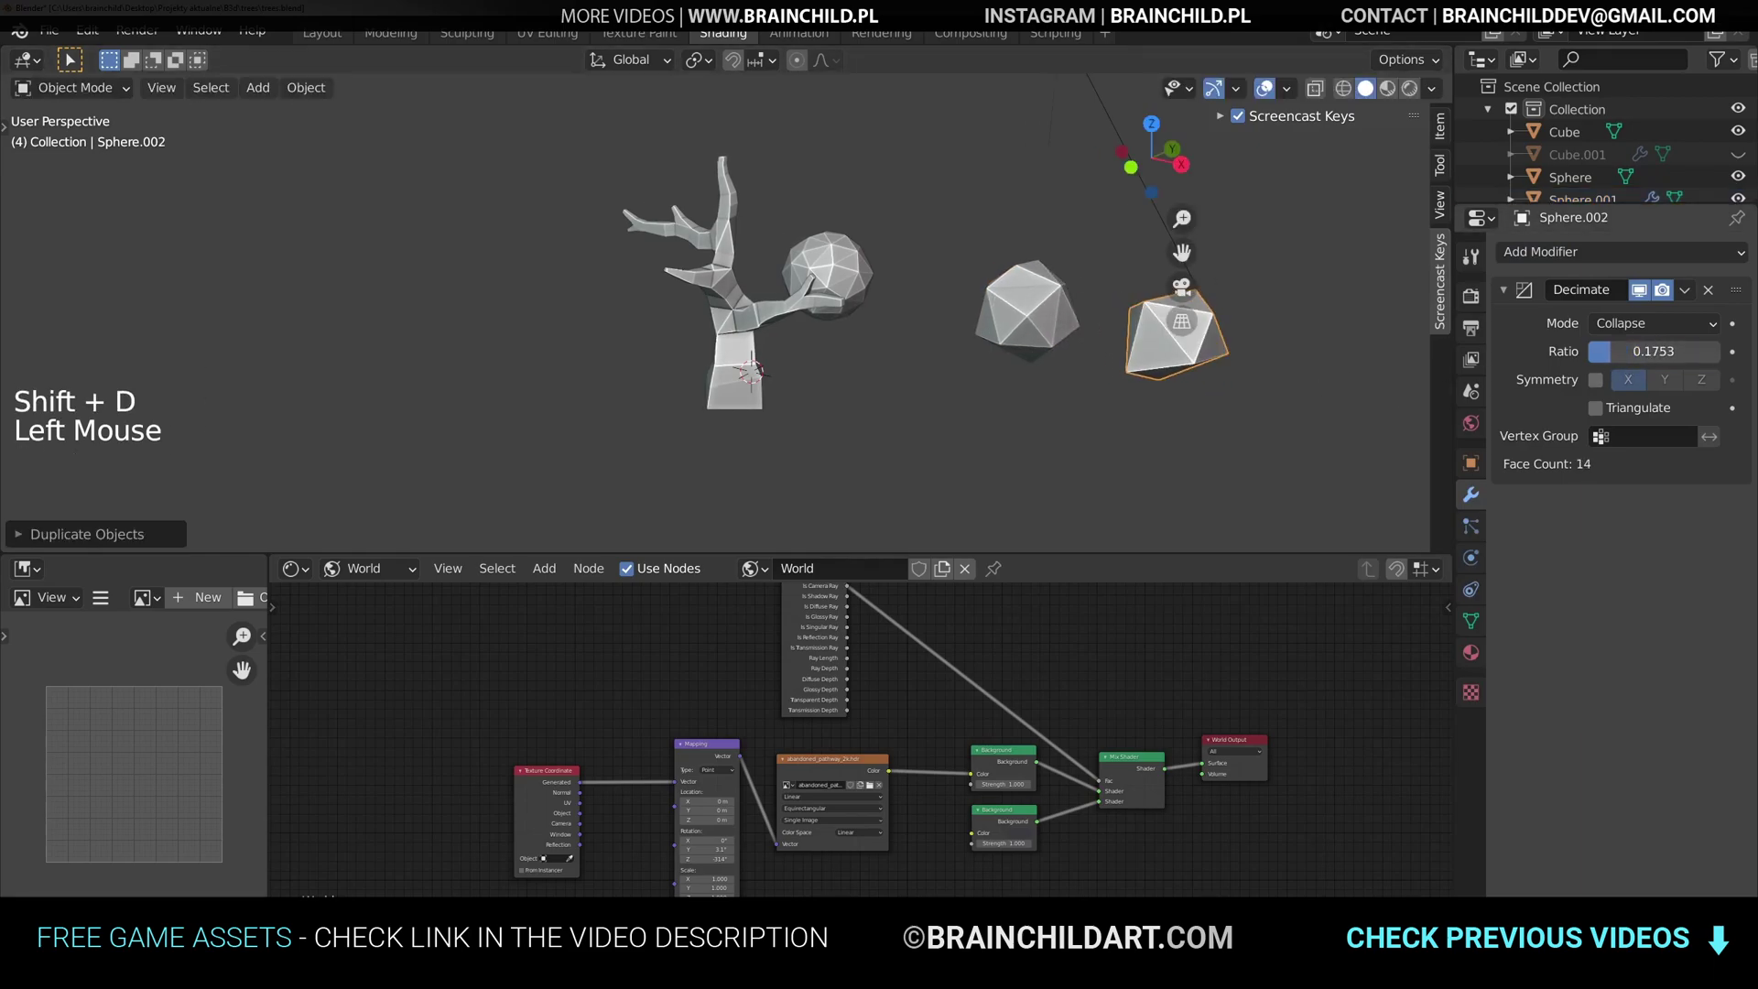
# - Set the Decimate ratio to 0.3660 on the middle sphere and 0.2165 on the outer one, and apply both modifiers
pyautogui.click(1027, 316)
pyautogui.moveTo(1648, 352); pyautogui.dragTo(1649, 352)
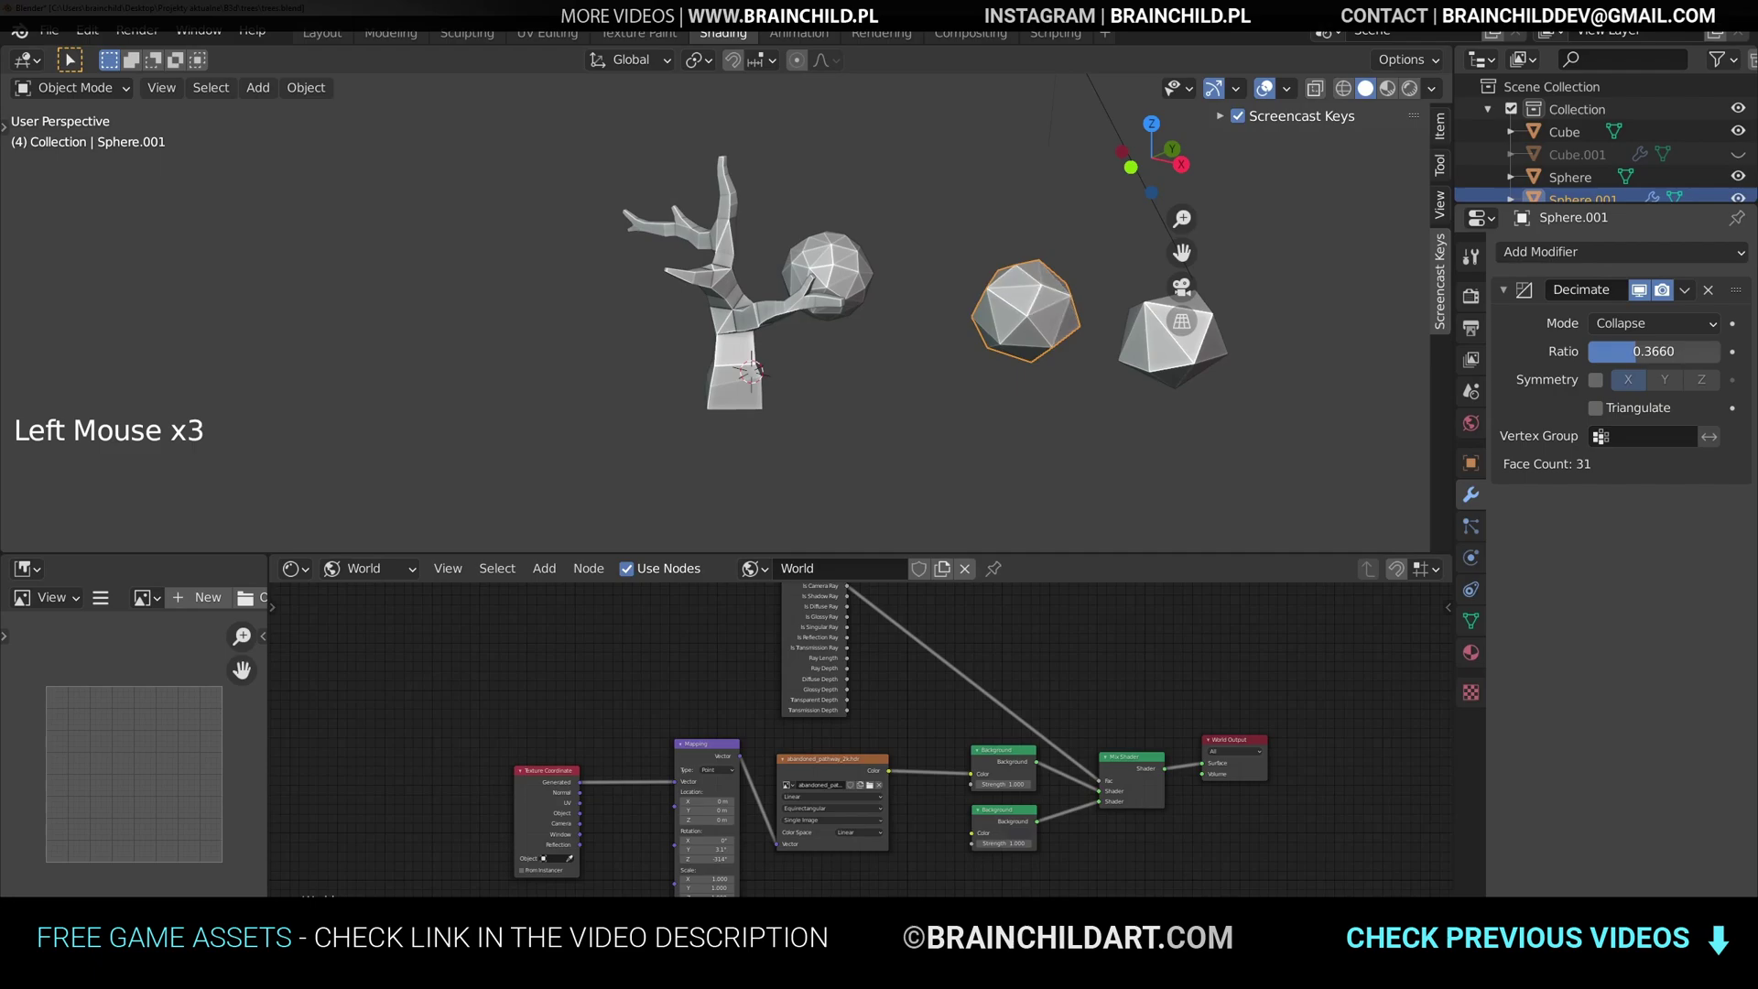
pyautogui.click(1034, 316)
pyautogui.click(1512, 387)
pyautogui.hotkey('ctrl', 'a')
pyautogui.click(1163, 338)
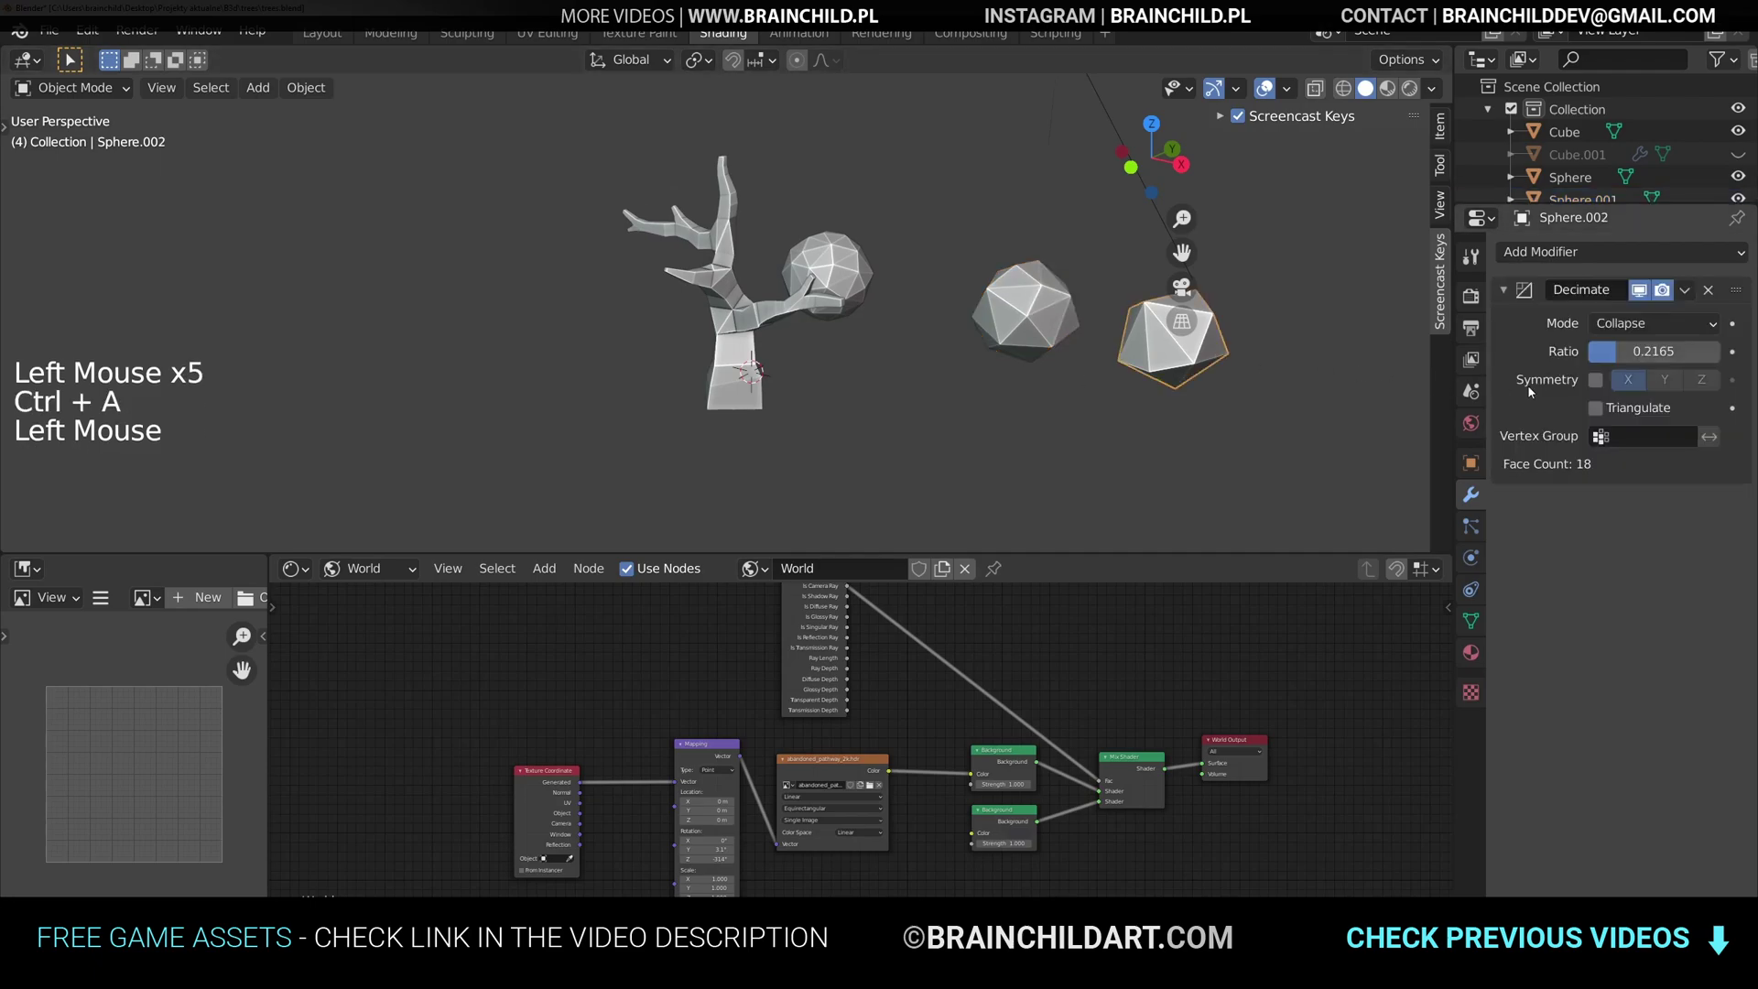
pyautogui.click(1527, 390)
pyautogui.hotkey('ctrl', 'a')
# - Reposition the sphere nearest the tree over the end of the lower branch and scale it to fit as foliage
pyautogui.click(849, 289)
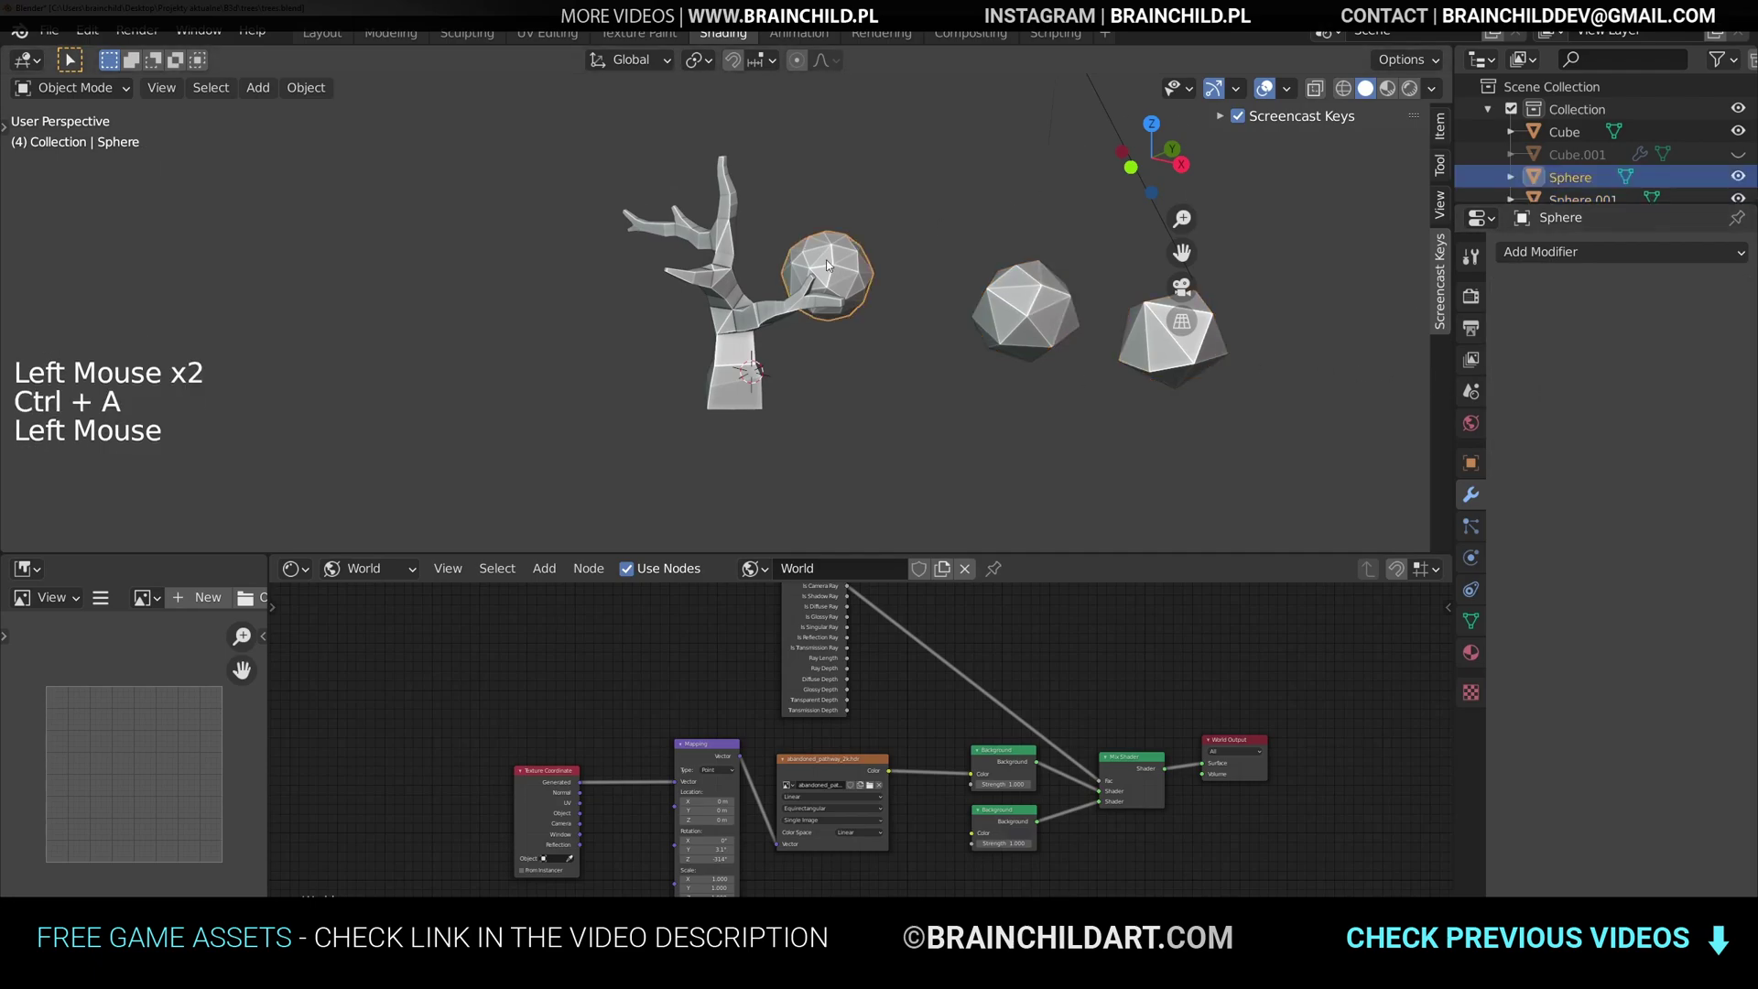
pyautogui.moveTo(850, 288); pyautogui.dragTo(868, 301, button='middle')
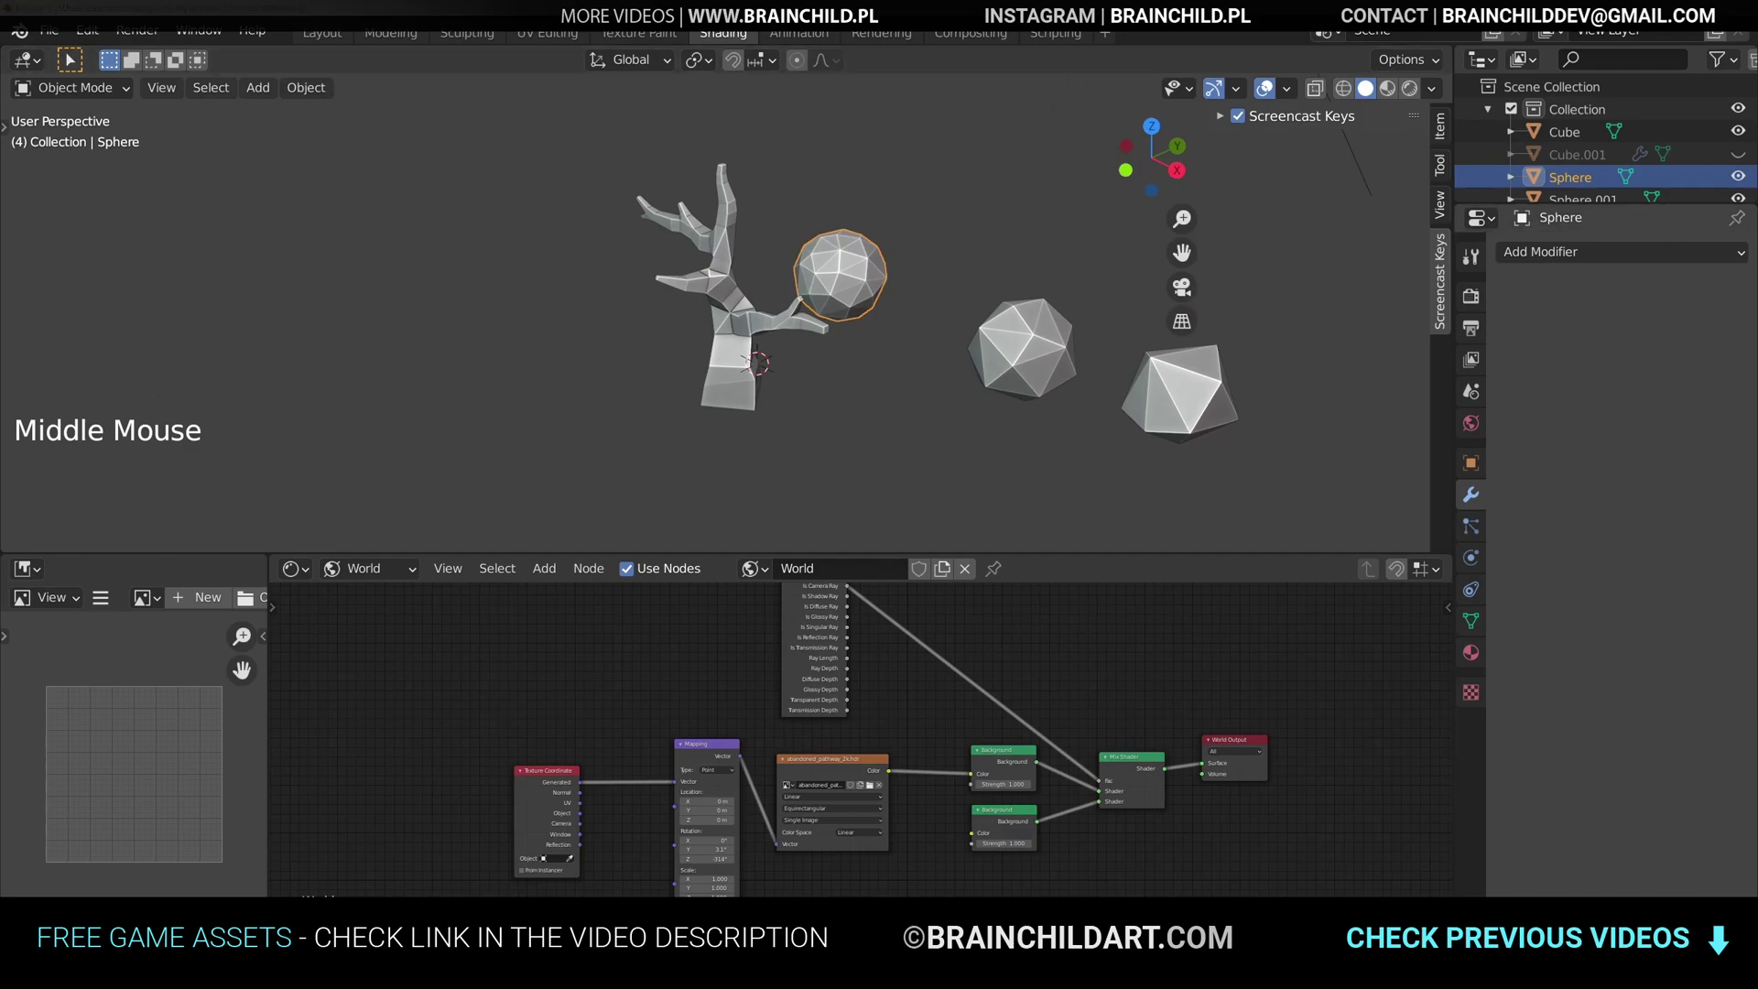
pyautogui.moveTo(879, 375); pyautogui.dragTo(970, 248, button='middle')
pyautogui.keyDown('alt'); pyautogui.moveTo(970, 248); pyautogui.dragTo(947, 220, button='middle'); pyautogui.keyUp('alt')
pyautogui.press('g')
pyautogui.click(895, 315)
pyautogui.press('g')
pyautogui.click(925, 302)
pyautogui.press('g')
pyautogui.press('s')
pyautogui.click(955, 308)
# - Scale down the two coarser spheres beside the tree
pyautogui.moveTo(956, 309); pyautogui.dragTo(1051, 286, button='middle')
pyautogui.click(1089, 316)
pyautogui.press('s')
pyautogui.click(1079, 353)
pyautogui.press('s')
pyautogui.click(1138, 339)
# - Adjust the large sphere's position on the lower branch, and place a rotated duplicate over the branches on the opposite side
pyautogui.click(854, 299)
pyautogui.press('g')
pyautogui.click(961, 309)
pyautogui.hotkey('shift', 'd')
pyautogui.click(817, 299)
pyautogui.press('r')
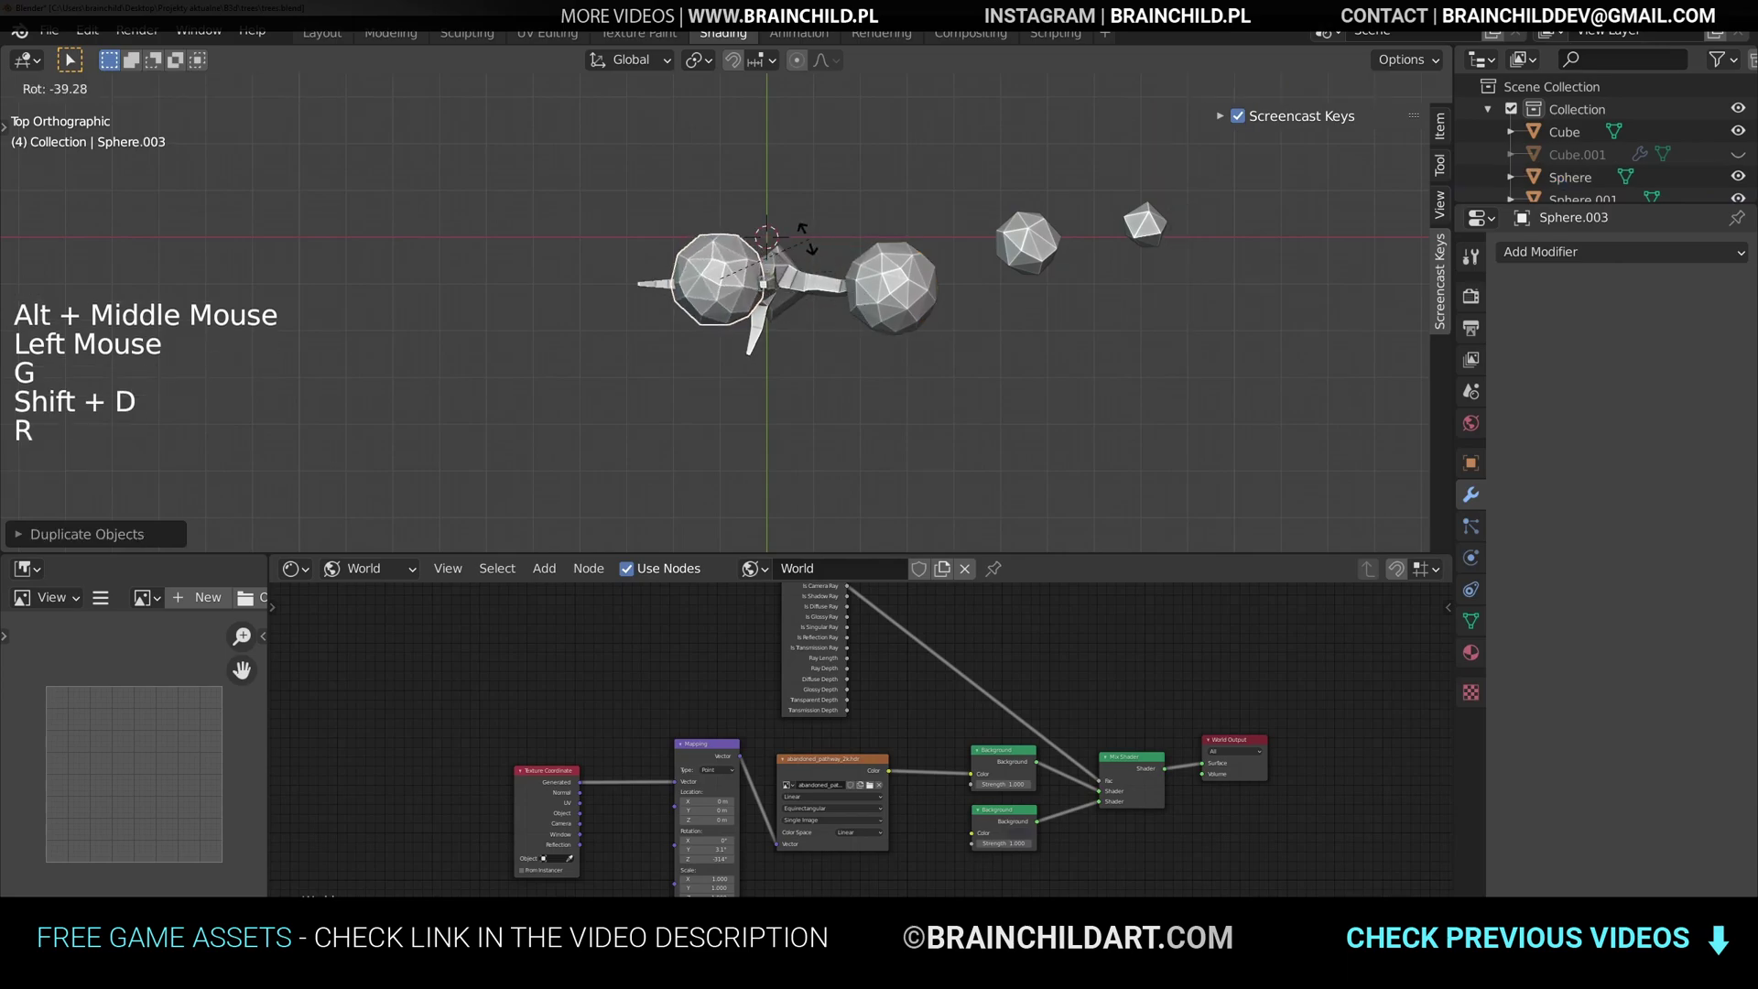
pyautogui.press('g')
# - Duplicate the large foliage sphere again, raise the copy along Z above the treetop and scale it to fit
pyautogui.hotkey('shift', 'd')
pyautogui.click(877, 272)
pyautogui.press('g')
pyautogui.press('z')
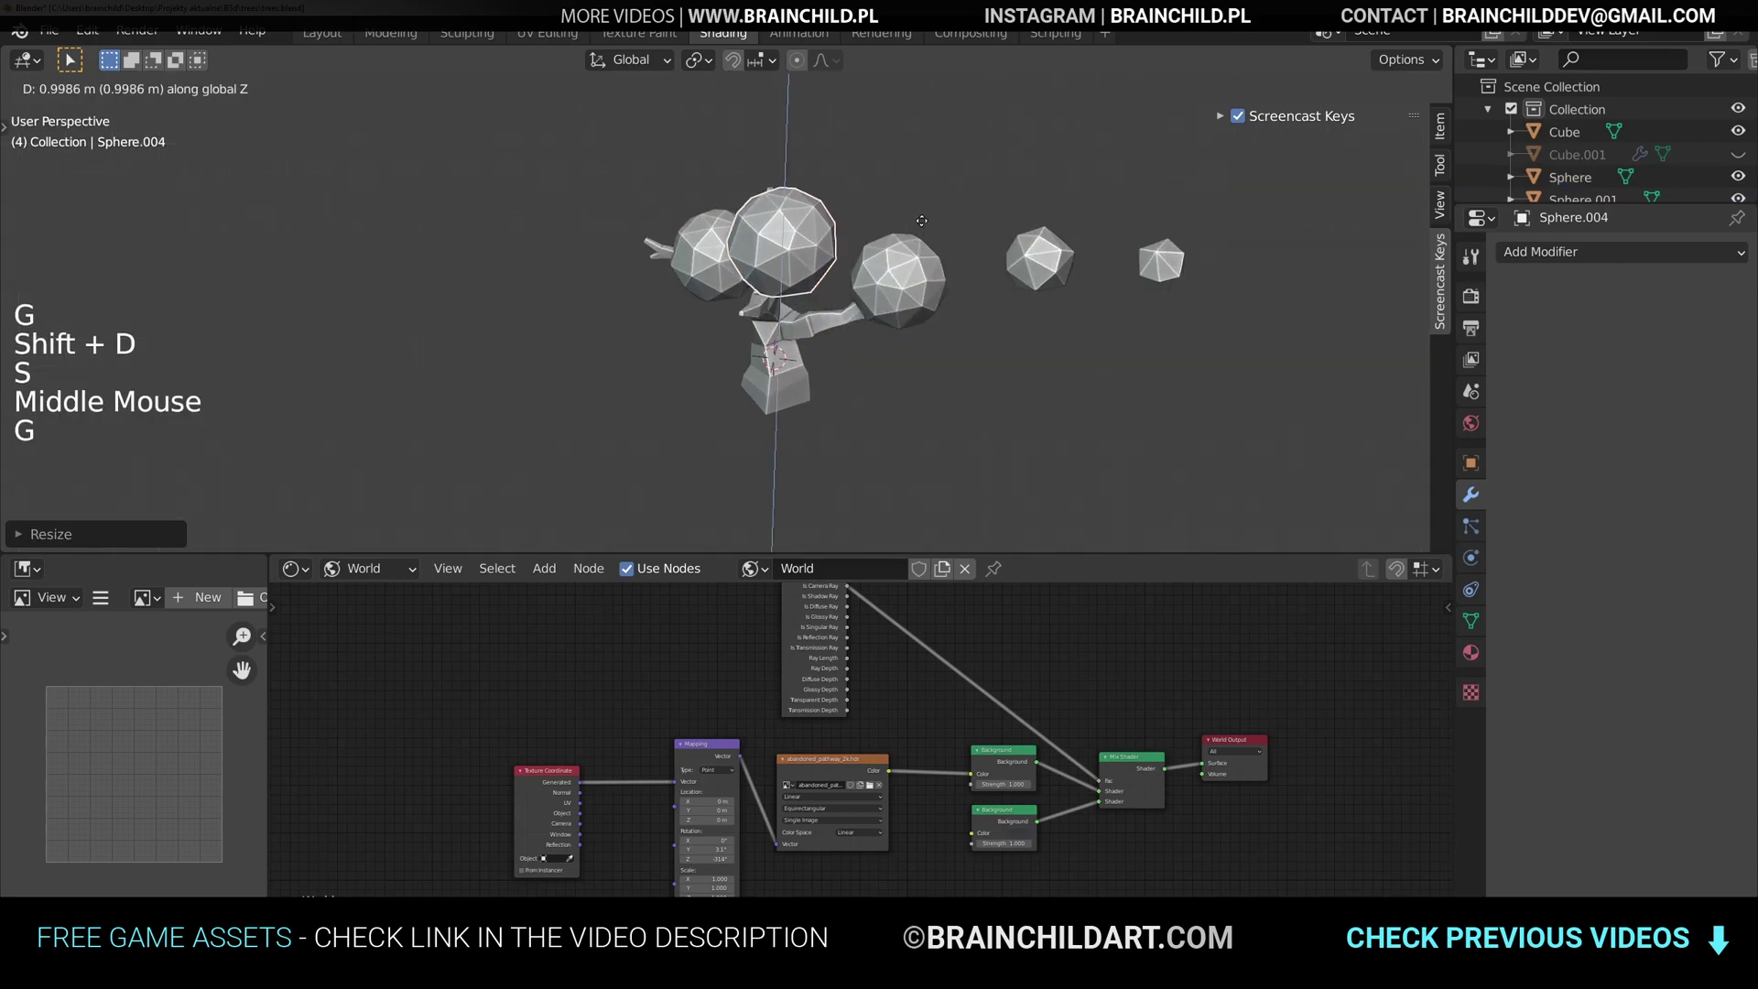
pyautogui.press('s')
pyautogui.press('g')
pyautogui.scroll(1, 863, 307)
pyautogui.press('g')
# - Reposition the large foliage spheres so they sit on the branch ends from several viewing angles
pyautogui.moveTo(897, 245)
pyautogui.mouseDown(button='middle')
pyautogui.moveTo(863, 307)
pyautogui.moveTo(925, 229)
pyautogui.mouseUp(button='middle')
pyautogui.click(902, 276)
pyautogui.keyDown('shift'); pyautogui.moveTo(924, 229); pyautogui.dragTo(875, 265, button='middle'); pyautogui.keyUp('shift')
pyautogui.press('g')
pyautogui.moveTo(874, 265); pyautogui.dragTo(998, 240, button='middle')
pyautogui.click(832, 217)
pyautogui.keyDown('shift'); pyautogui.moveTo(998, 240); pyautogui.dragTo(881, 247, button='middle'); pyautogui.keyUp('shift')
# - Move the middle-sized sphere against the upper side of the large foliage sphere on the lower branch
pyautogui.click(927, 284)
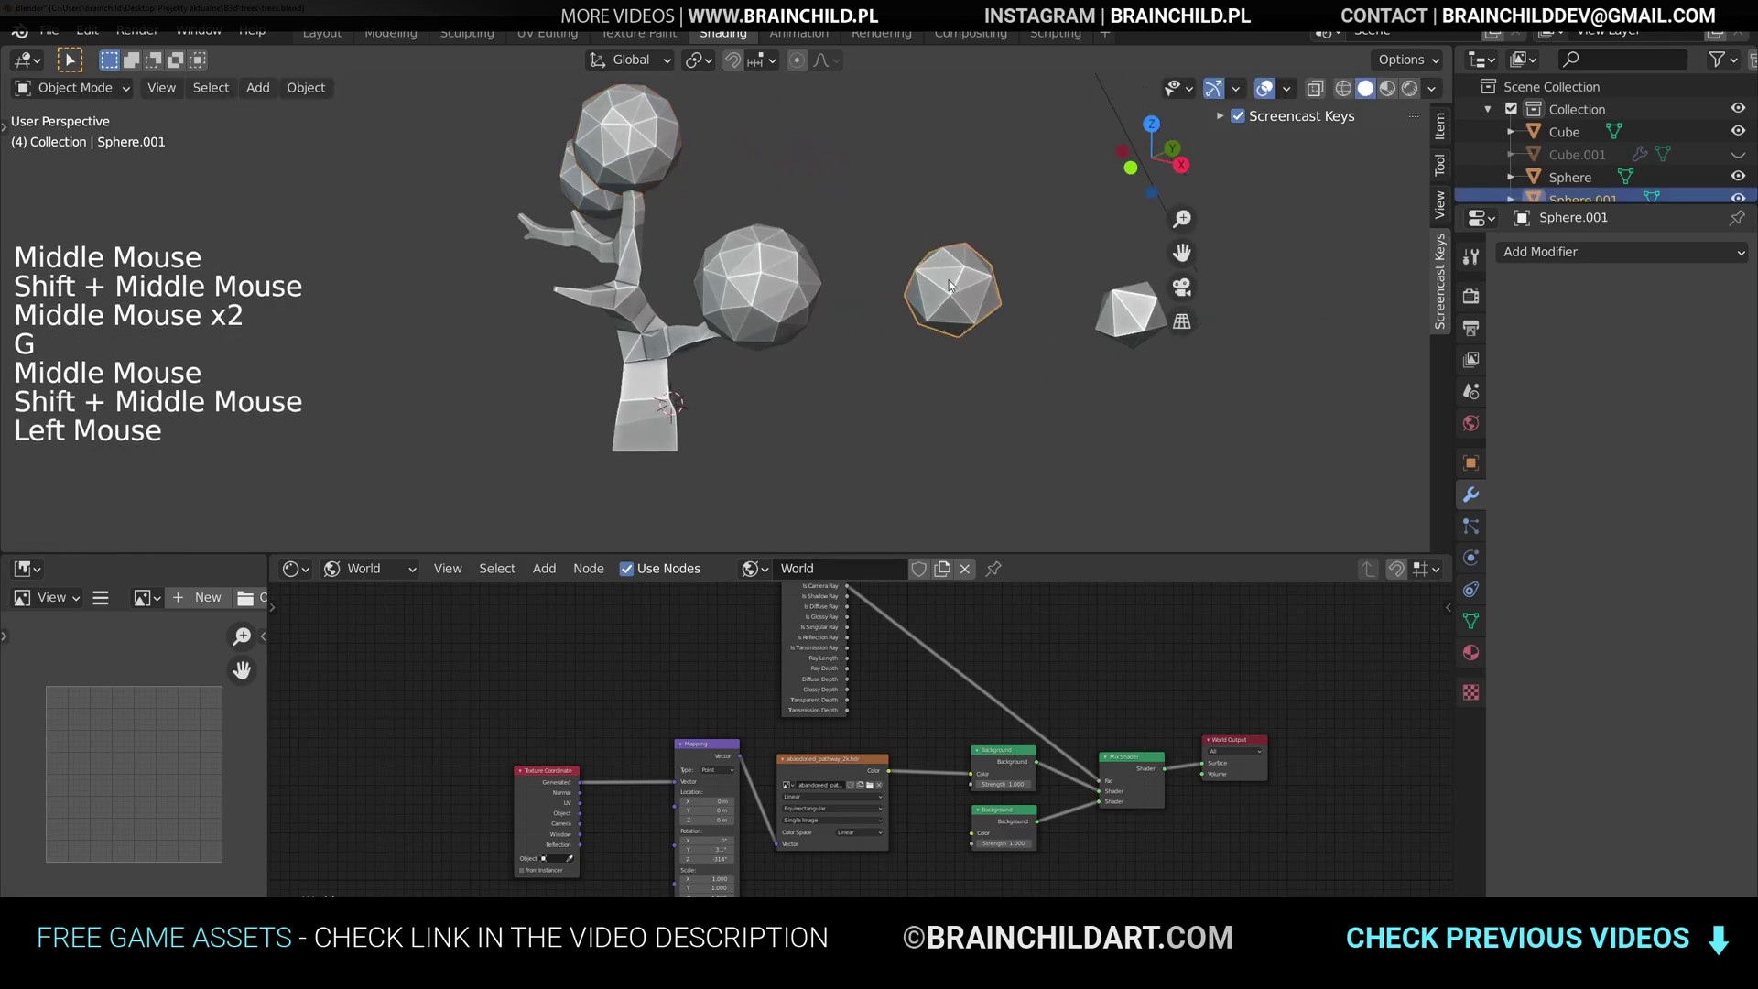
pyautogui.press('g')
pyautogui.click(712, 226)
pyautogui.press('g')
pyautogui.moveTo(712, 226); pyautogui.dragTo(774, 218, button='middle')
pyautogui.press('g')
# - Move the smallest sphere against the foliage cluster on the lower branch
pyautogui.click(929, 189)
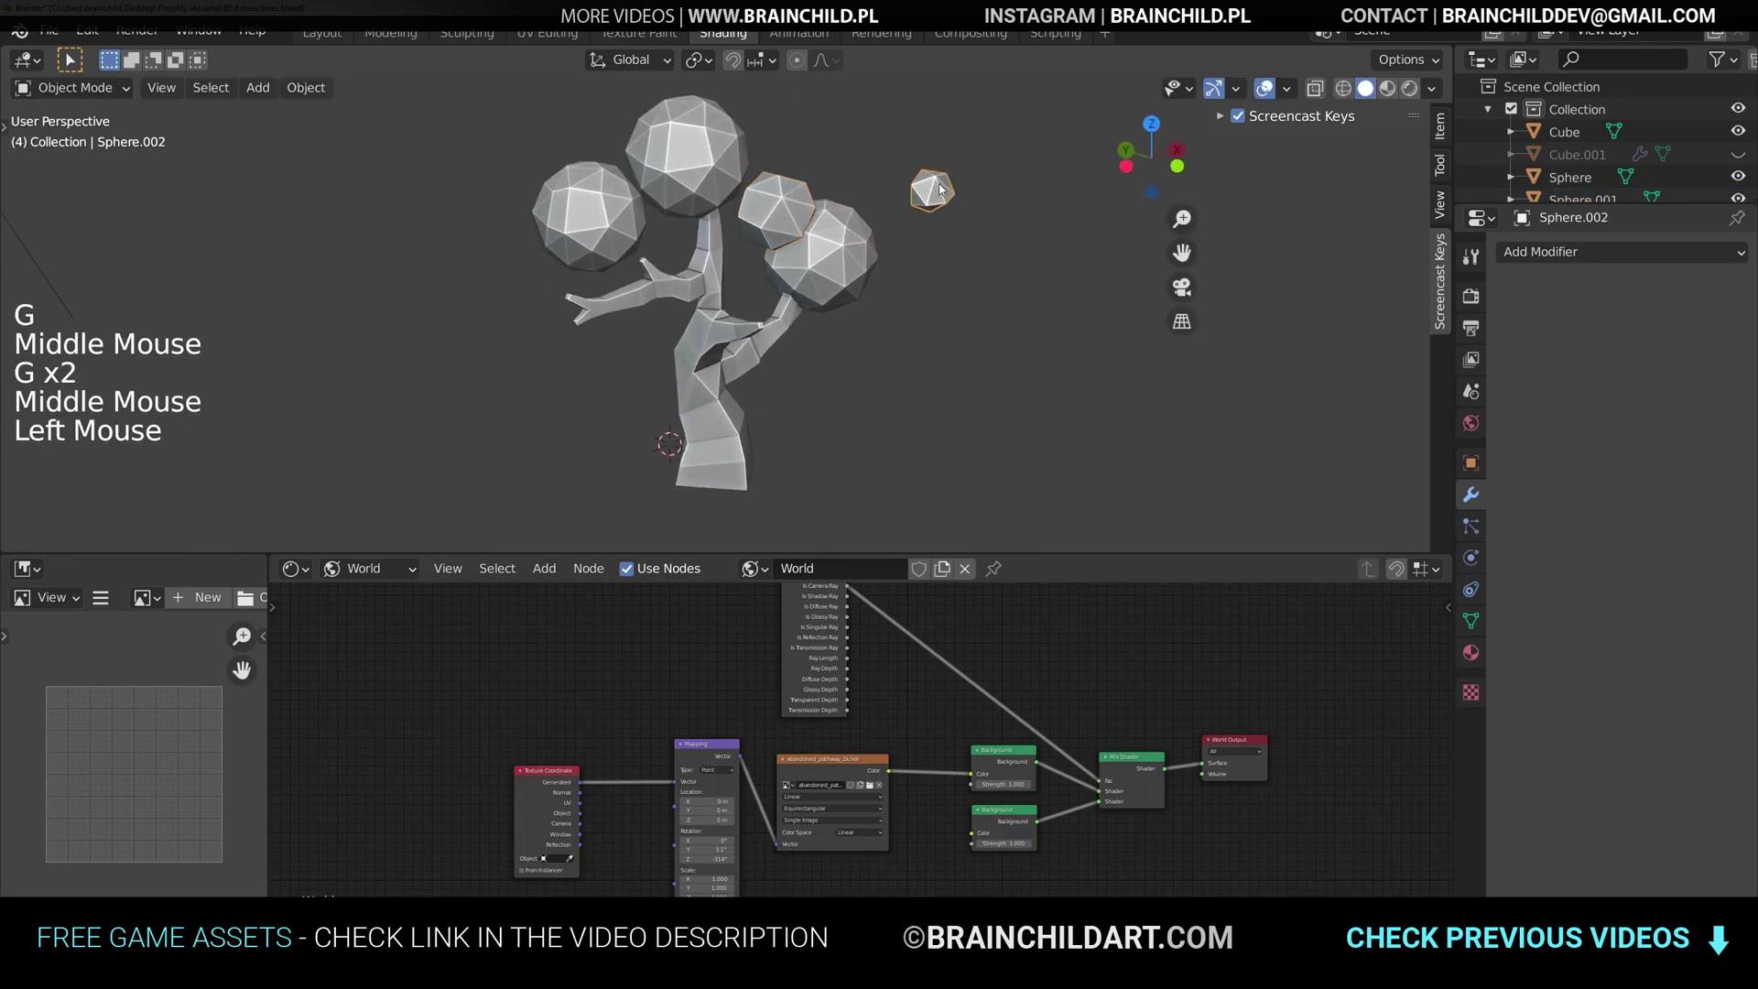
pyautogui.moveTo(929, 188); pyautogui.dragTo(875, 231, button='middle')
pyautogui.press('g')
# - Duplicate a large foliage sphere, move the copy along Y into the crown and scale it to fill the gap
pyautogui.keyDown('shift'); pyautogui.moveTo(603, 190); pyautogui.dragTo(746, 205, button='middle'); pyautogui.keyUp('shift')
pyautogui.click(779, 148)
pyautogui.hotkey('shift', 'd')
pyautogui.press('s')
pyautogui.middleClick(929, 292)
pyautogui.press('g')
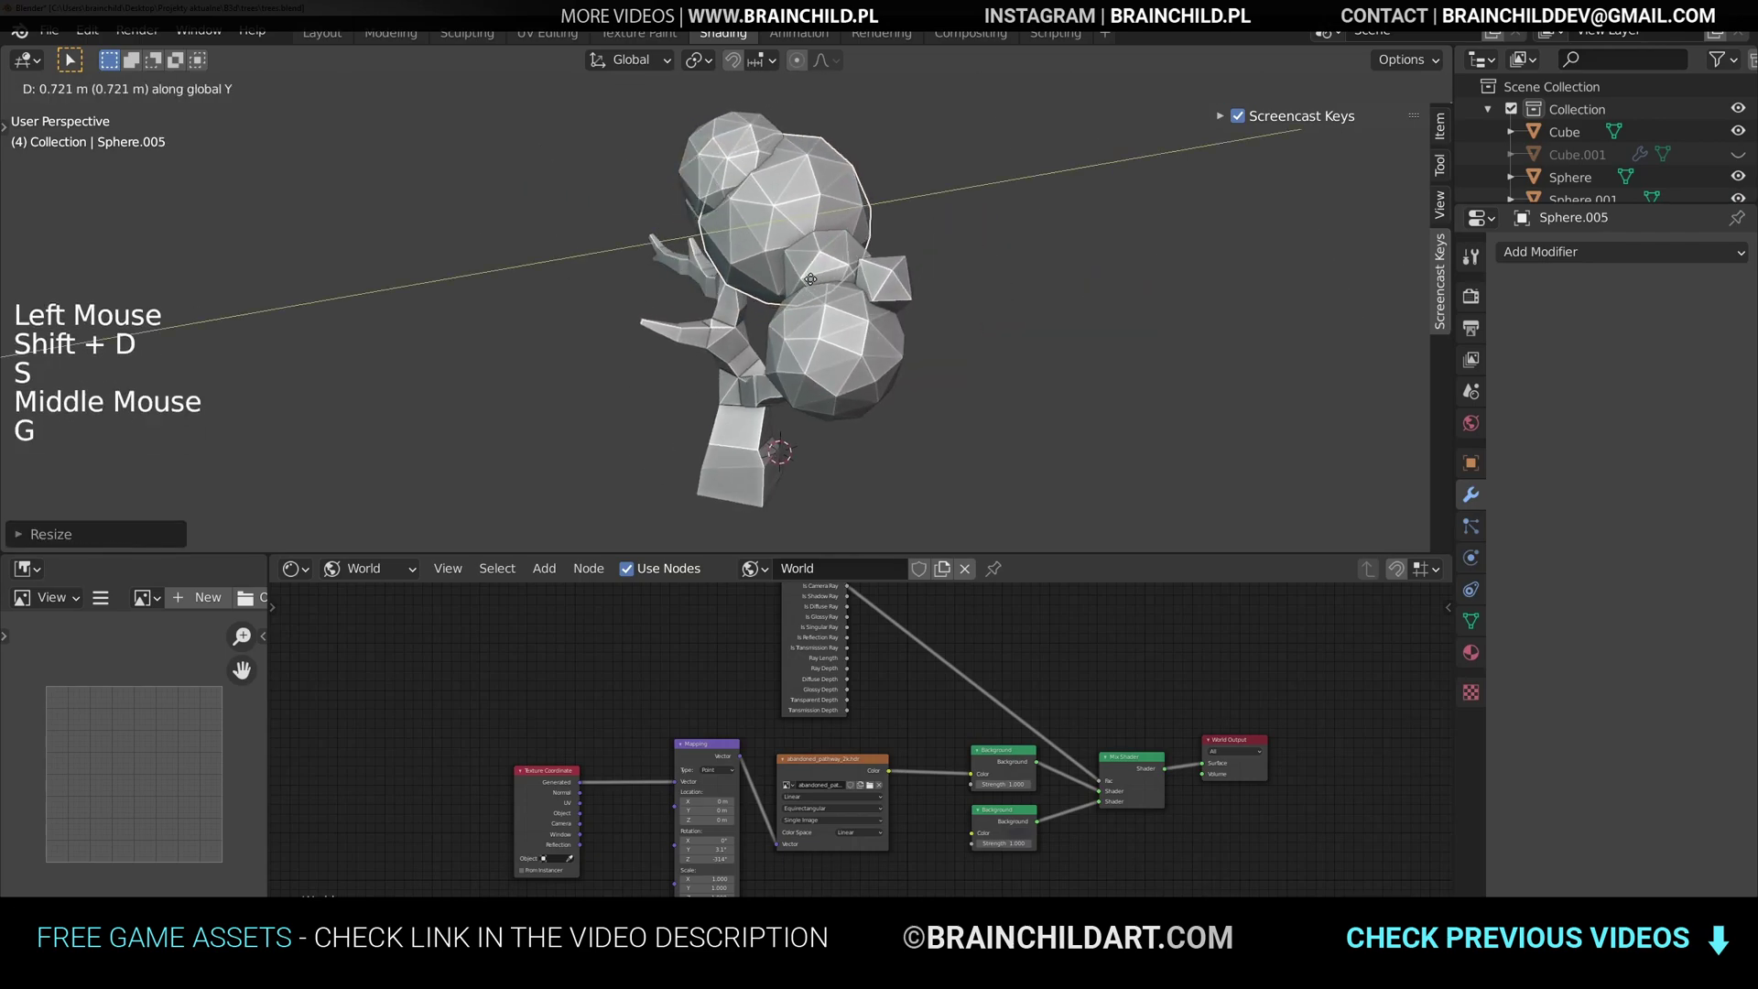
pyautogui.middleClick(1007, 250)
pyautogui.press('s')
pyautogui.click(987, 246)
pyautogui.press('g')
pyautogui.press('s')
pyautogui.click(989, 238)
# - Duplicate the smallest foliage sphere and move and rotate the copy against the side of the largest crown sphere
pyautogui.press('s')
pyautogui.click(963, 227)
pyautogui.press('g')
pyautogui.click(969, 215)
pyautogui.hotkey('shift', 'd')
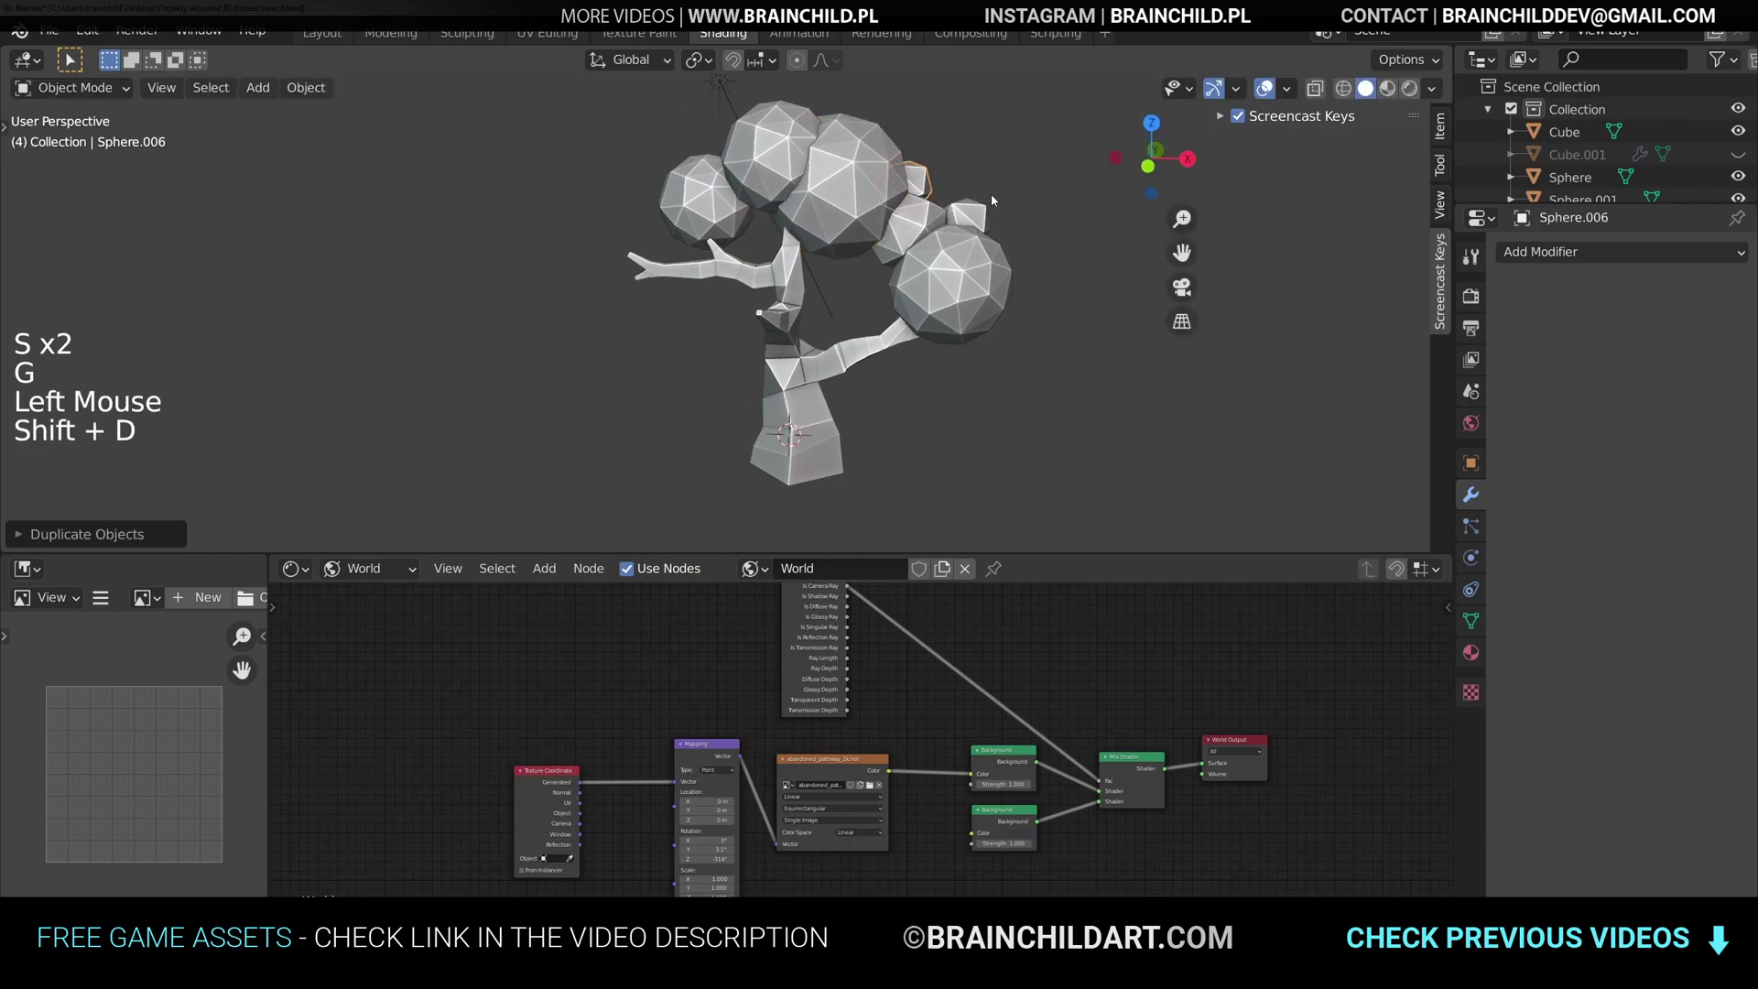
pyautogui.press('r')
pyautogui.press('g')
pyautogui.press('r')
pyautogui.click(834, 199)
# - Duplicate the small foliage sphere once more, scale the copy and move it into the gap beside the crown
pyautogui.hotkey('shift', 'd')
pyautogui.click(1052, 226)
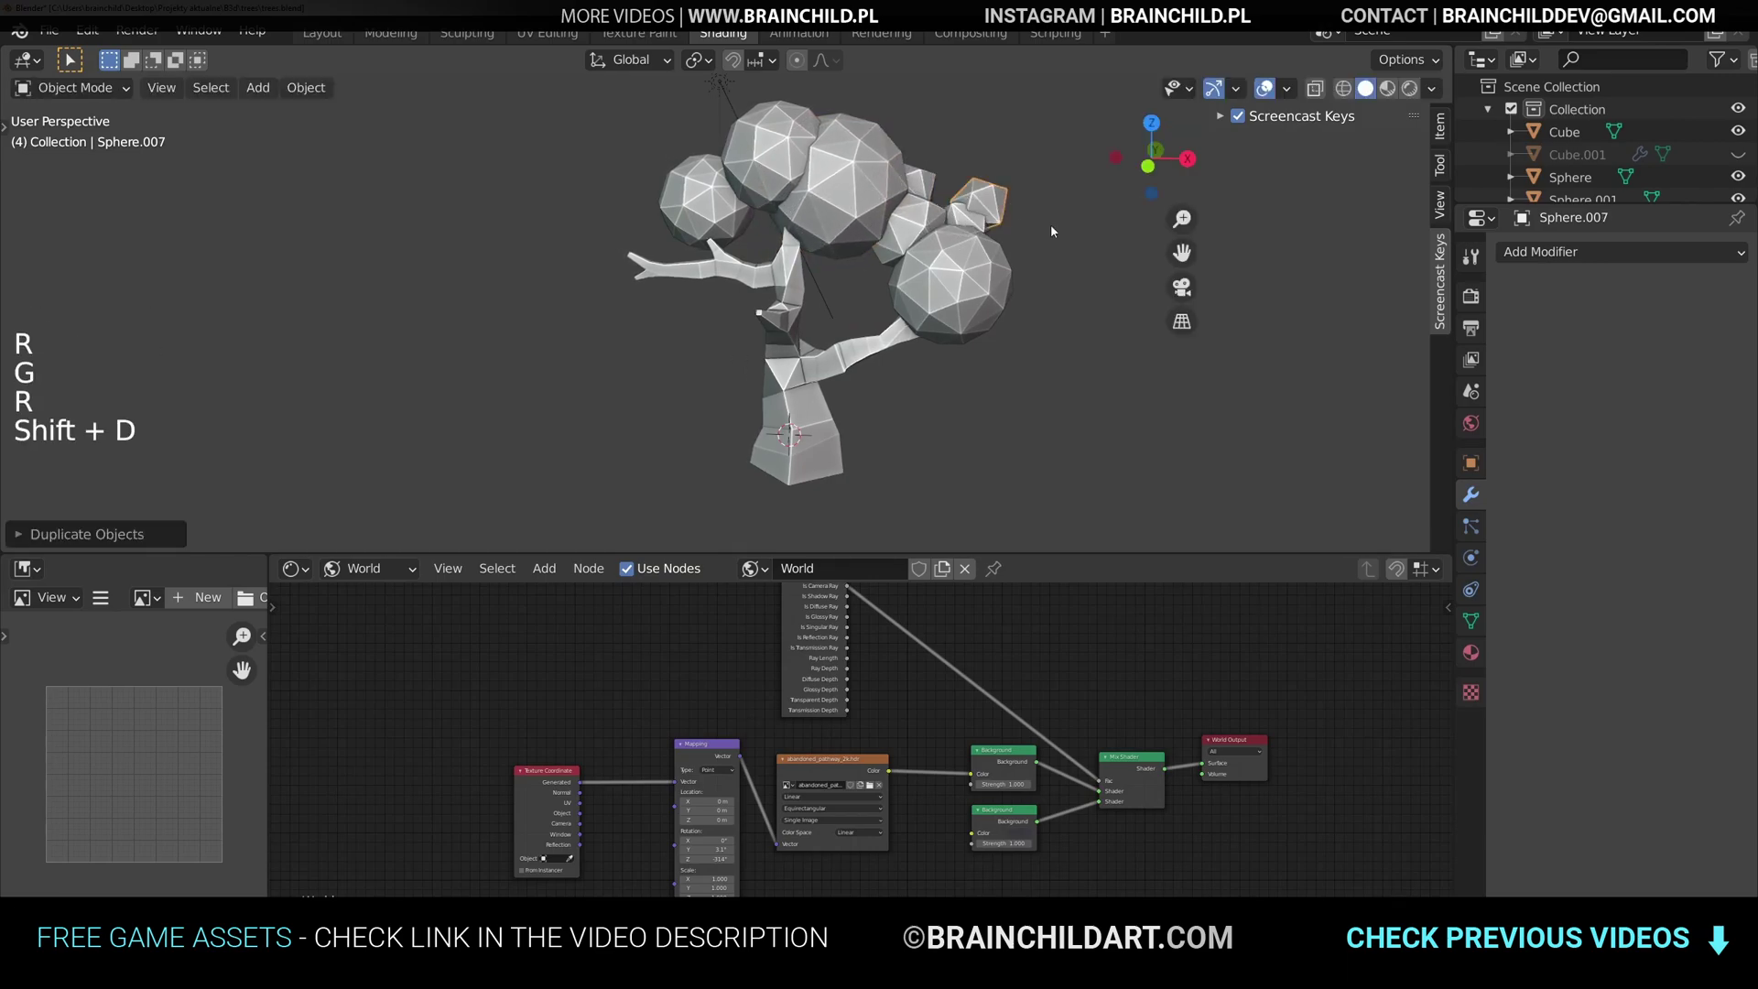
pyautogui.press('s')
pyautogui.click(1001, 214)
pyautogui.press('g')
pyautogui.click(1001, 133)
# - Duplicate a small foliage sphere onto the long upper branch, scale it and shift it along Y under the large sphere
pyautogui.moveTo(1051, 150); pyautogui.dragTo(1007, 228, button='middle')
pyautogui.hotkey('shift', 'd')
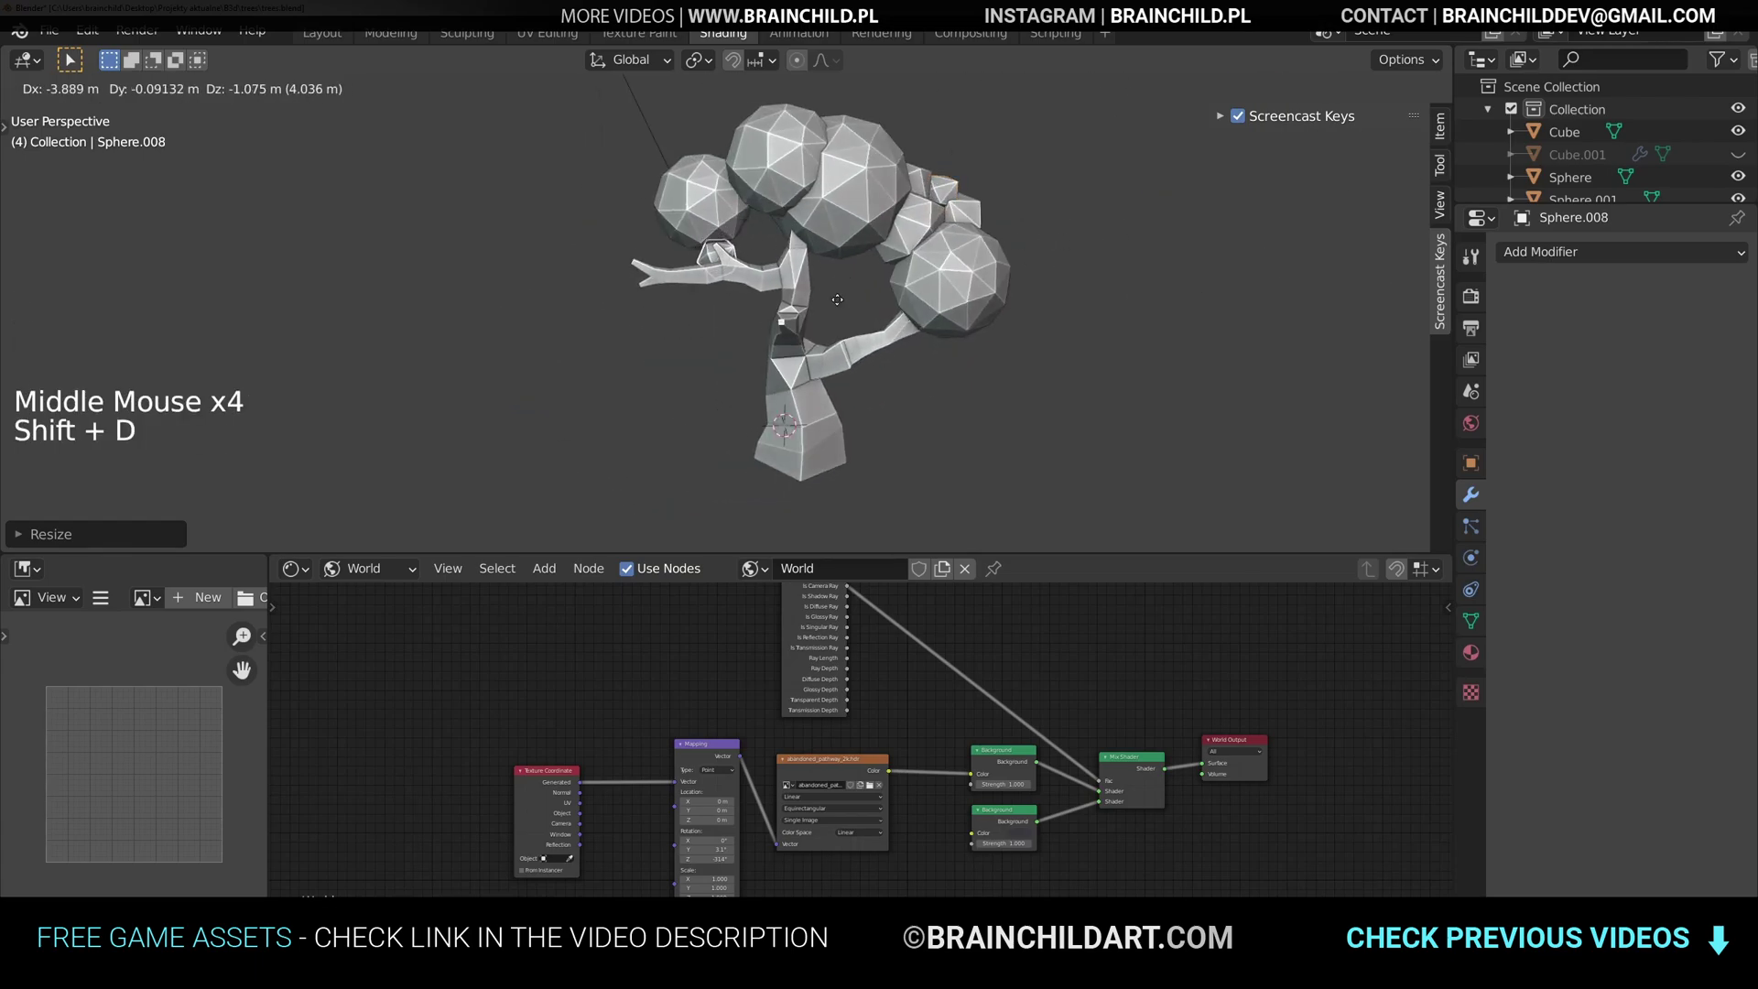
pyautogui.click(825, 335)
pyautogui.press('g')
pyautogui.click(828, 319)
pyautogui.press('s')
pyautogui.click(835, 317)
pyautogui.press('g')
pyautogui.press('y')
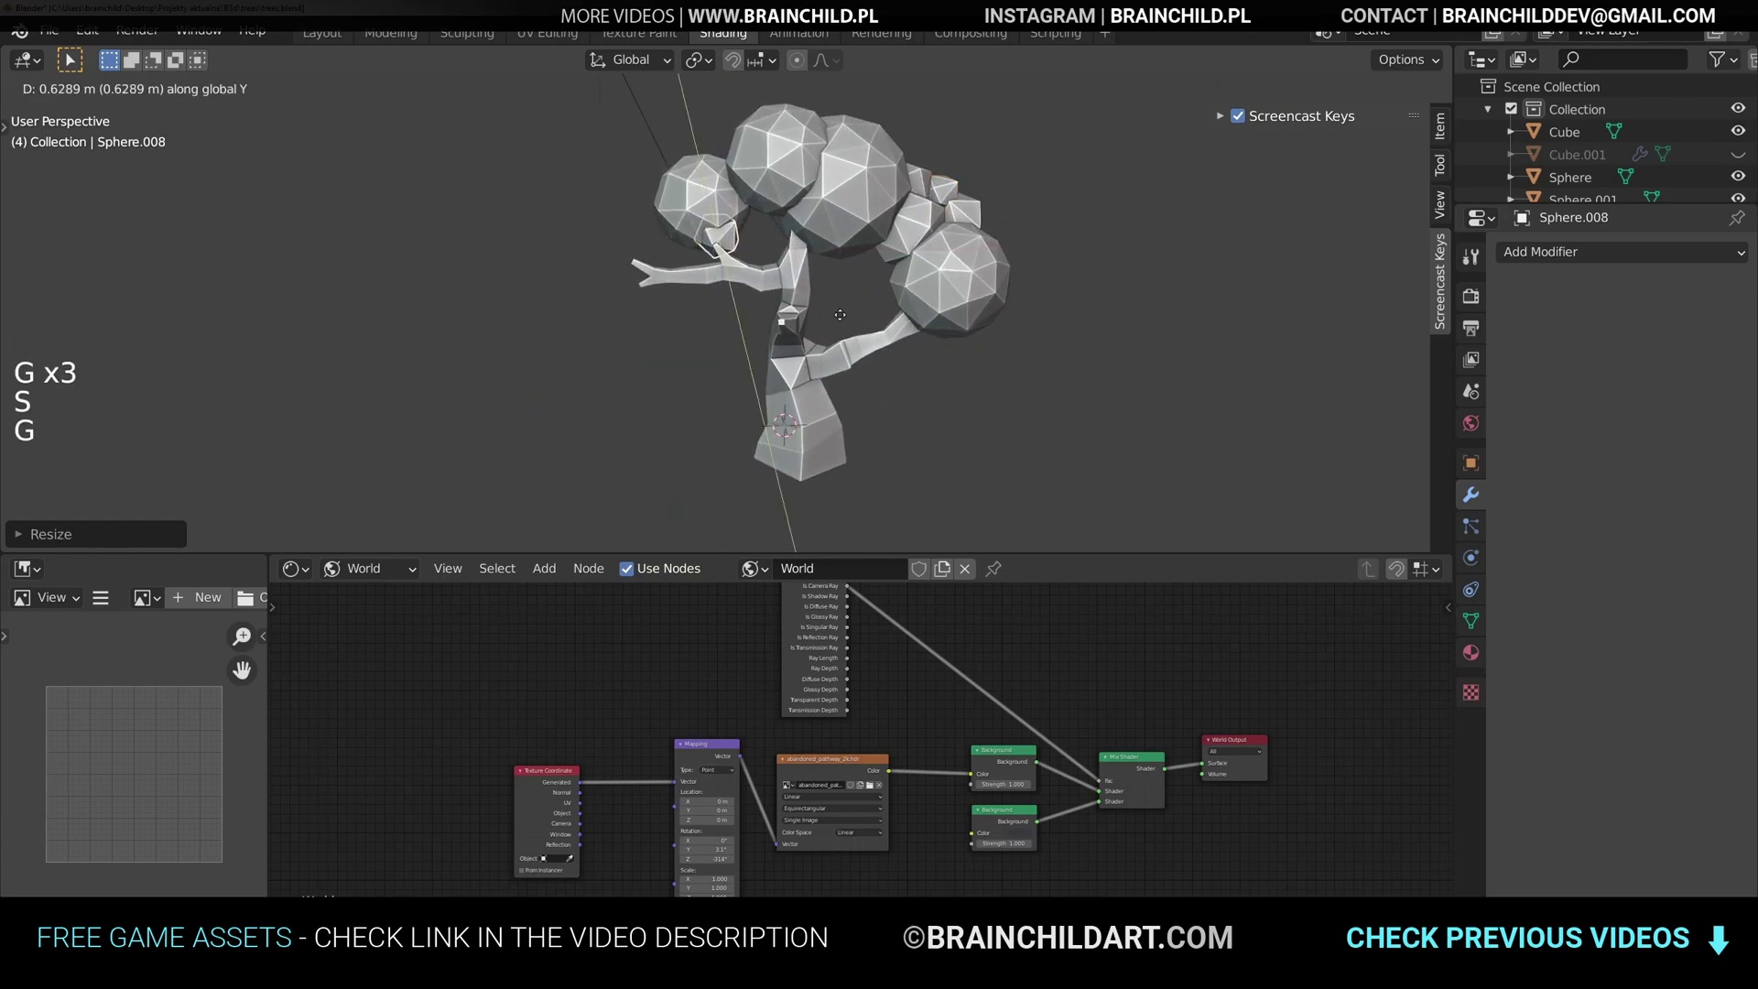
pyautogui.click(839, 322)
# - Duplicate the small sphere on the upper branch, then scale, rotate and move the copy next to it
pyautogui.hotkey('shift', 'd')
pyautogui.click(818, 318)
pyautogui.press('s')
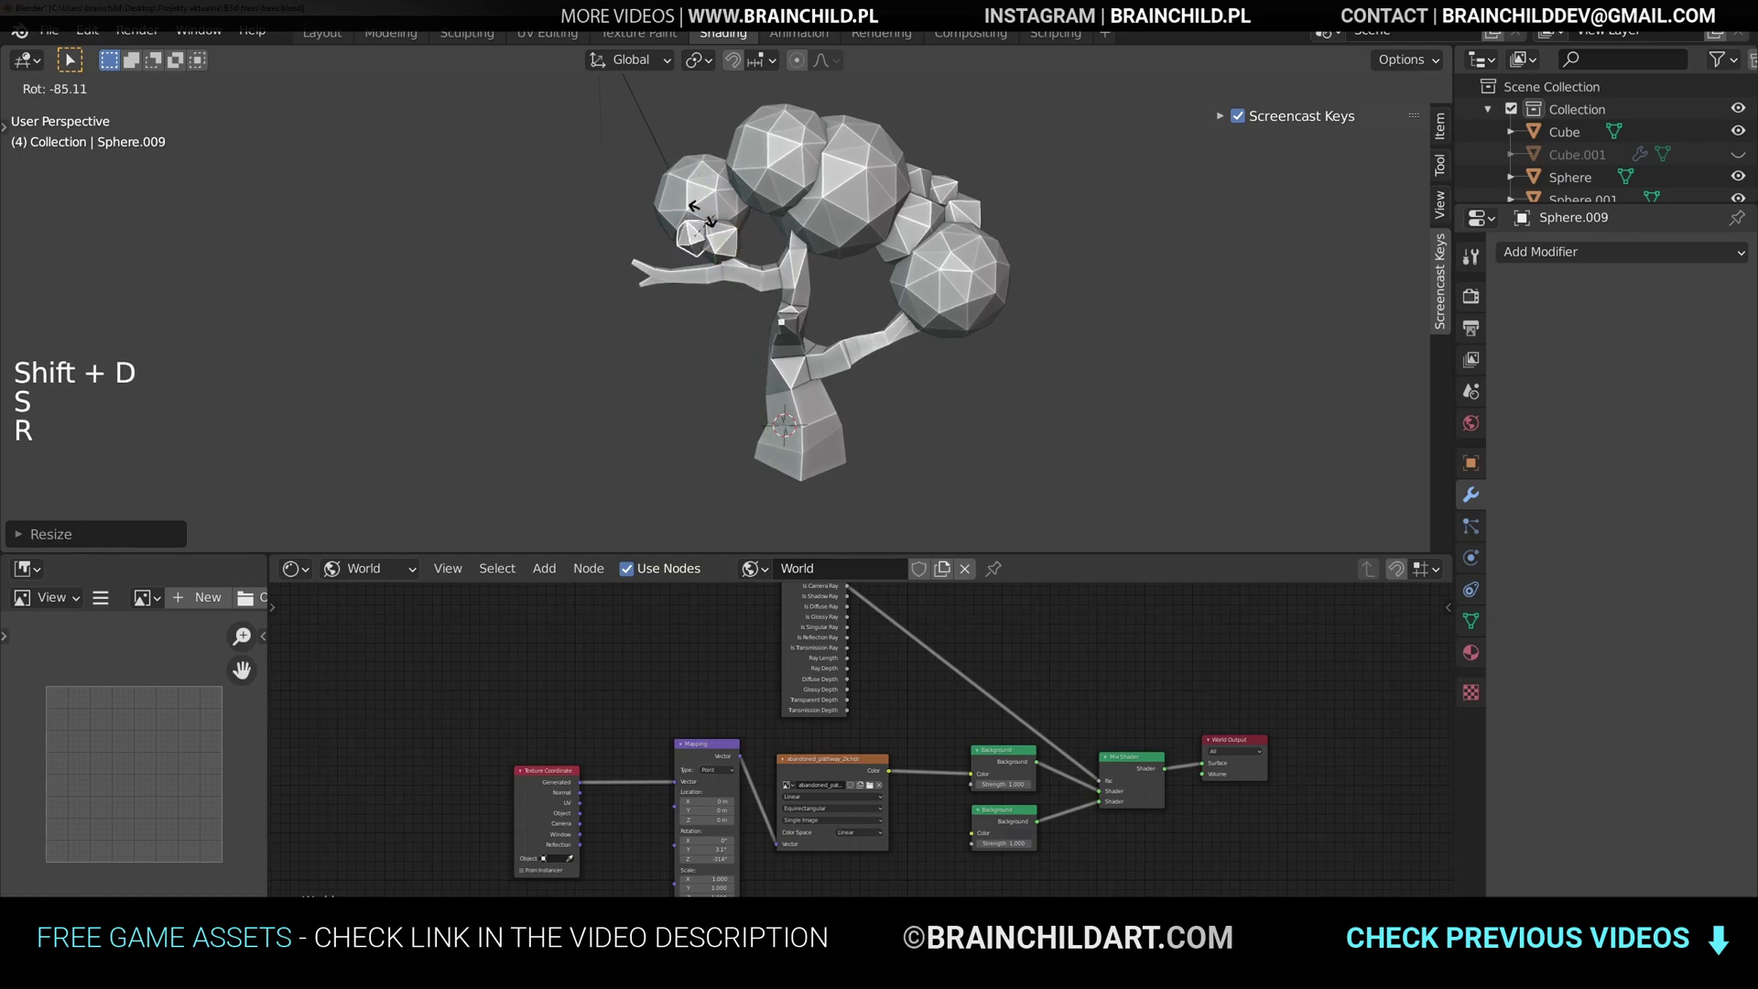
pyautogui.press('g')
pyautogui.click(802, 282)
# - Duplicate a small foliage sphere onto the short middle branch beside the trunk, then move and scale the copy
pyautogui.hotkey('shift', 'd')
pyautogui.click(928, 371)
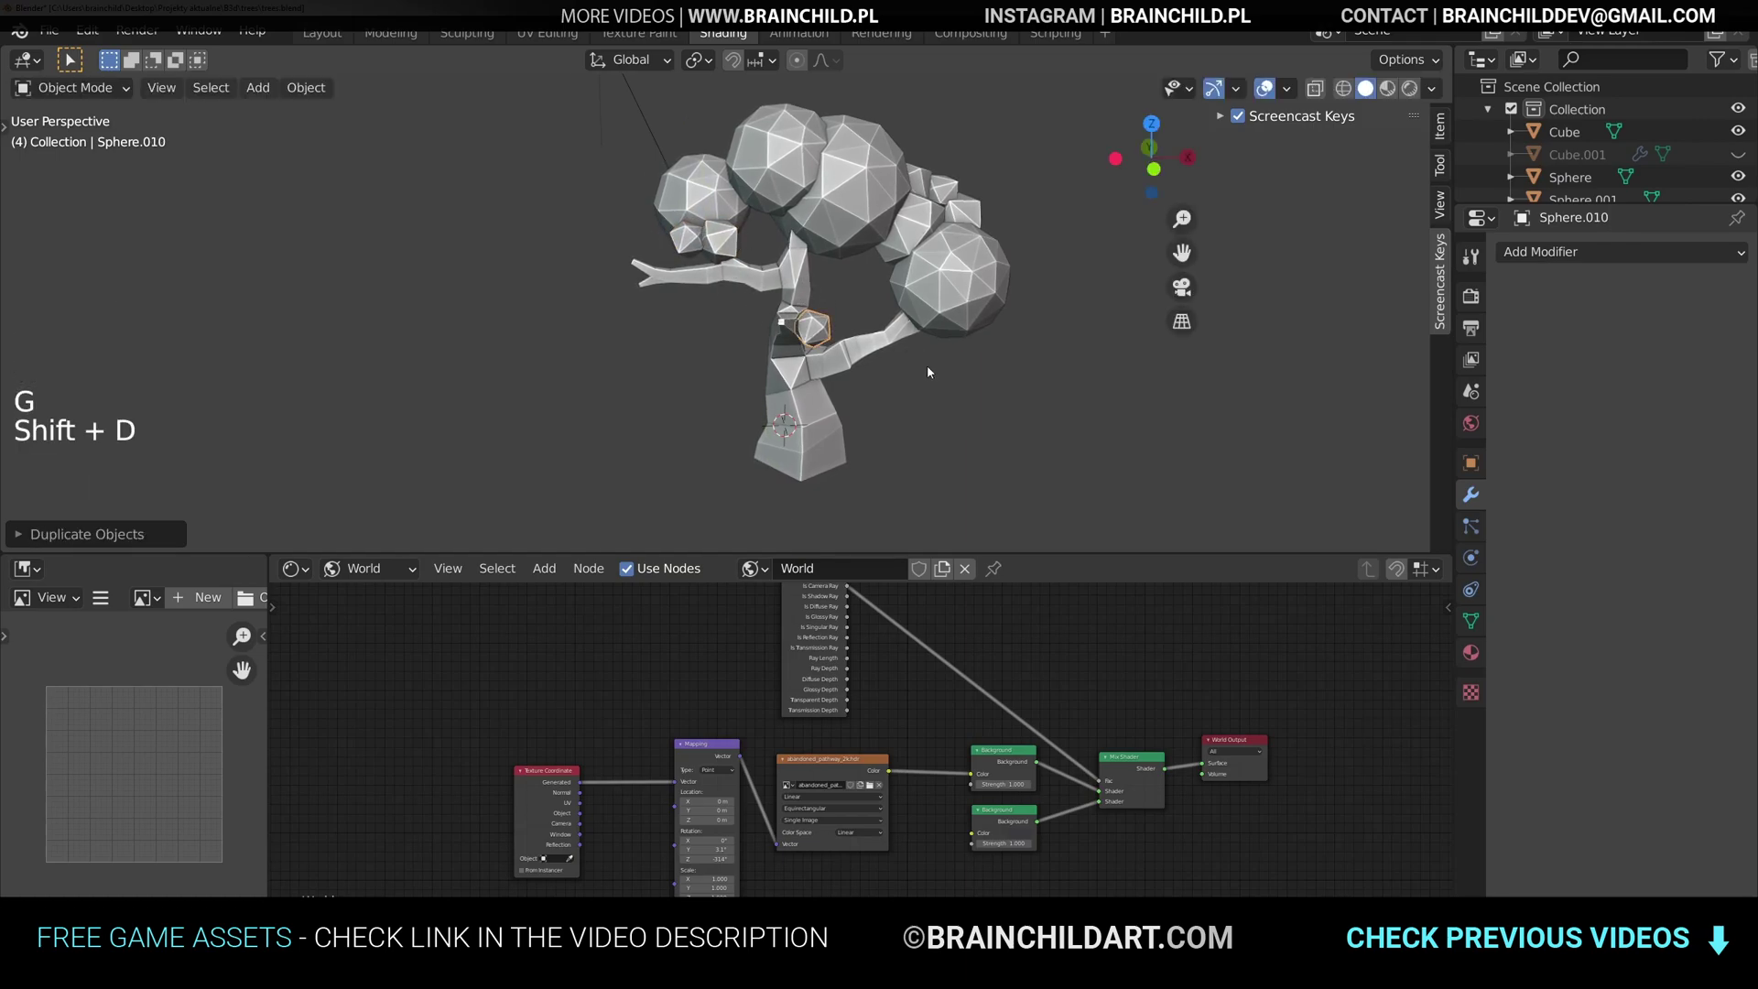
pyautogui.moveTo(931, 373); pyautogui.dragTo(712, 346, button='middle')
pyautogui.press('g')
pyautogui.click(645, 311)
pyautogui.press('s')
pyautogui.press('z')
pyautogui.click(693, 323)
# - Add two more copies of the small sphere along the short middle branch, shifting the second one along Z
pyautogui.hotkey('shift', 'd')
pyautogui.click(710, 329)
pyautogui.press('g')
pyautogui.click(722, 340)
pyautogui.hotkey('shift', 'd')
pyautogui.press('z')
pyautogui.click(636, 328)
# - Move and scale the newest small sphere so it sits against the short branch
pyautogui.moveTo(638, 328); pyautogui.dragTo(904, 254, button='middle')
pyautogui.press('g')
pyautogui.click(898, 361)
pyautogui.press('s')
pyautogui.click(776, 337)
# - Select the small spheres on the short branch together, rotate them, try scaling them along Z and undo that last change
pyautogui.keyDown('shift'); pyautogui.click(743, 319); pyautogui.keyUp('shift')
pyautogui.keyDown('shift'); pyautogui.click(744, 318); pyautogui.keyUp('shift')
pyautogui.press('r')
pyautogui.click(734, 337)
pyautogui.press('r')
pyautogui.press('s')
pyautogui.press('z')
pyautogui.click(865, 285)
pyautogui.hotkey('ctrl', 'z')
# - Move, scale and rotate the foliage on the short branch to cover it
pyautogui.press('g')
pyautogui.press('s')
pyautogui.press('g')
pyautogui.press('r')
pyautogui.click(965, 308)
# - Rotate the small sphere above the large lower foliage sphere and delete the small one next to it
pyautogui.scroll(-5, 968, 309)
pyautogui.scroll(3, 905, 326)
pyautogui.scroll(2, 904, 293)
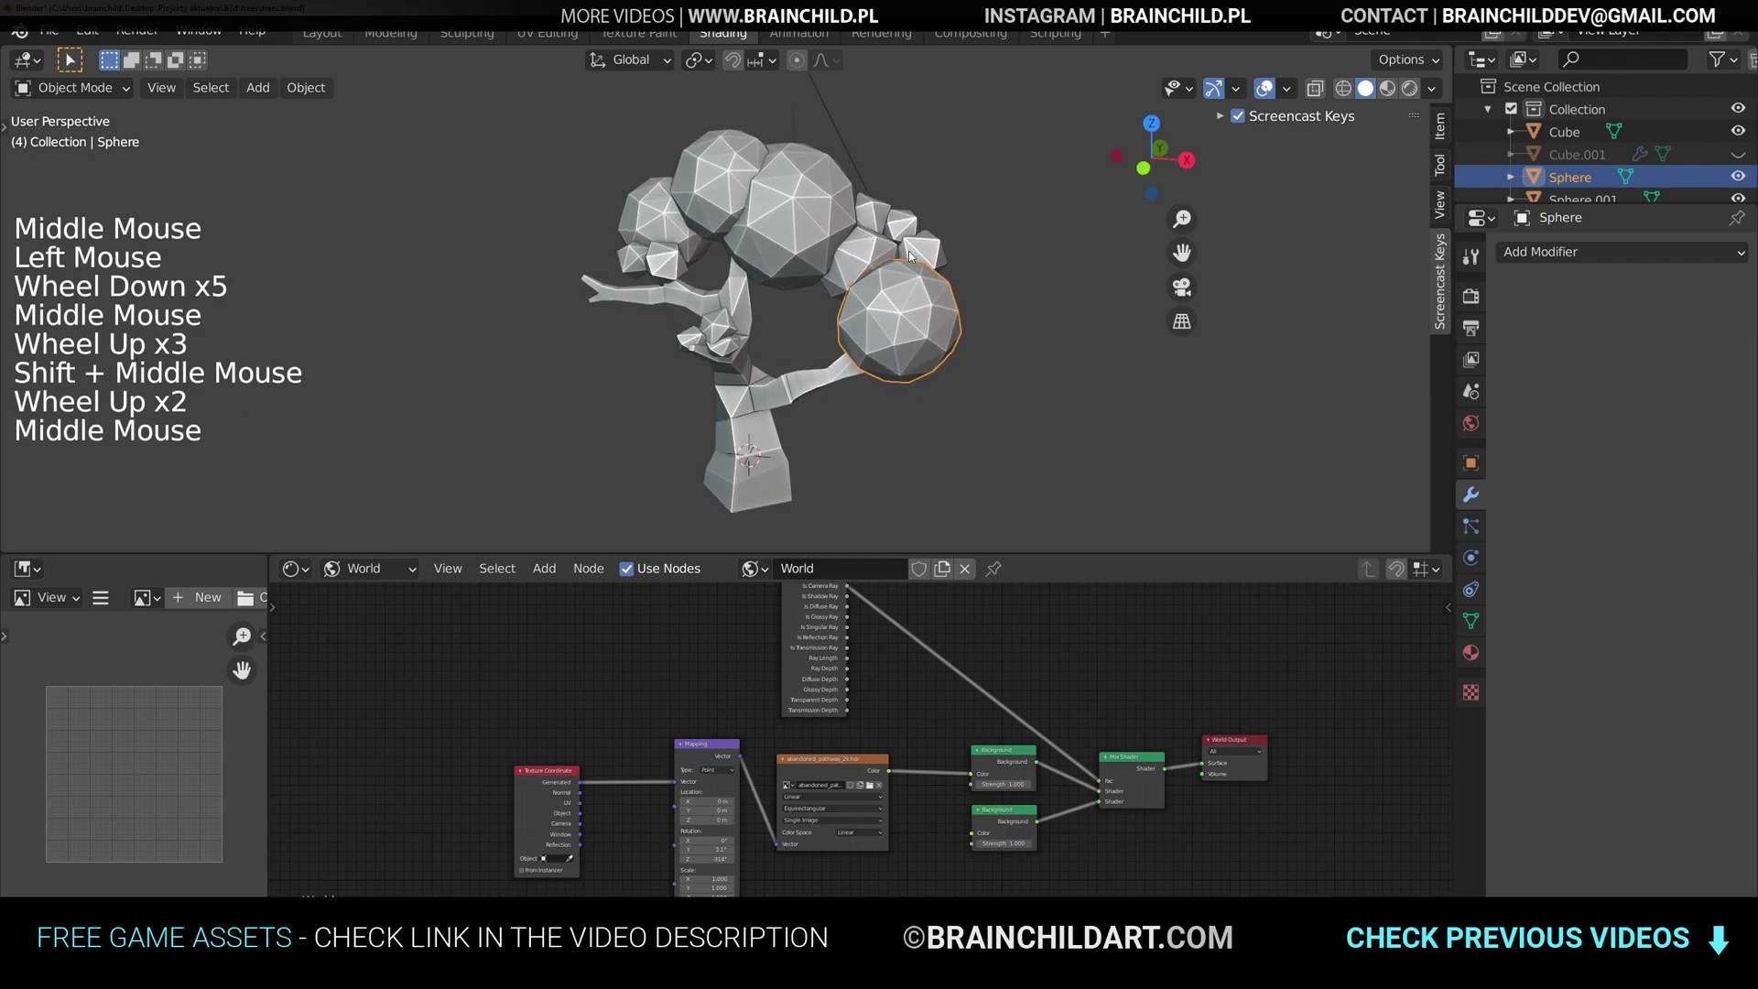
pyautogui.click(923, 244)
pyautogui.press('r')
pyautogui.click(971, 279)
pyautogui.click(929, 262)
pyautogui.click(928, 263)
pyautogui.press('Delete')
# - Scale the medium sphere between the crown and the large lower sphere, then place a rotated, resized copy under the crown
pyautogui.click(877, 249)
pyautogui.press('s')
pyautogui.hotkey('shift', 'd')
pyautogui.press('r')
pyautogui.press('s')
pyautogui.press('g')
pyautogui.press('s')
# - Make two more rotated copies, a smaller one under the crown and one behind the large lower sphere
pyautogui.hotkey('shift', 'd')
pyautogui.press('s')
pyautogui.press('r')
pyautogui.hotkey('shift', 'd')
pyautogui.press('r')
pyautogui.press('g')
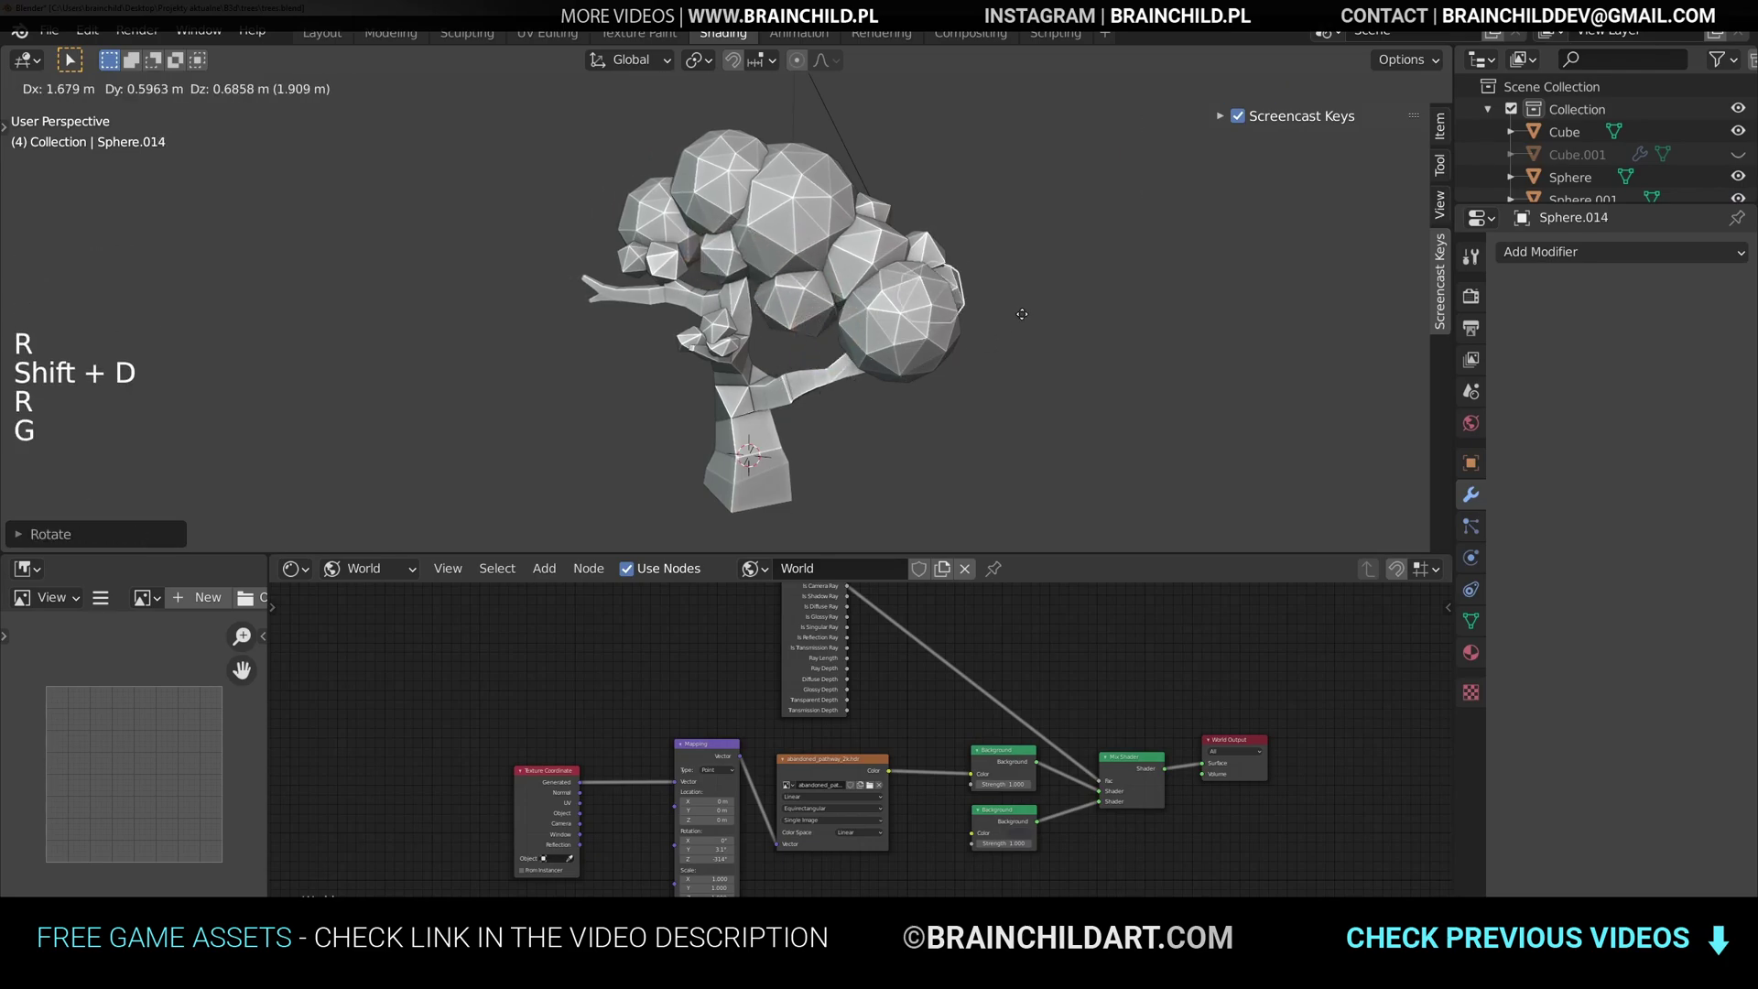
pyautogui.click(943, 370)
# - Select several foliage spheres together, duplicate them, and rotate and move the copies to the crown's bare side
pyautogui.moveTo(941, 369); pyautogui.dragTo(641, 316, button='middle')
pyautogui.keyDown('shift'); pyautogui.click(651, 307); pyautogui.keyUp('shift')
pyautogui.keyDown('shift'); pyautogui.click(630, 252); pyautogui.keyUp('shift')
pyautogui.hotkey('shift', 'd')
pyautogui.click(765, 261)
pyautogui.moveTo(765, 261); pyautogui.dragTo(733, 302, button='middle')
pyautogui.press('r')
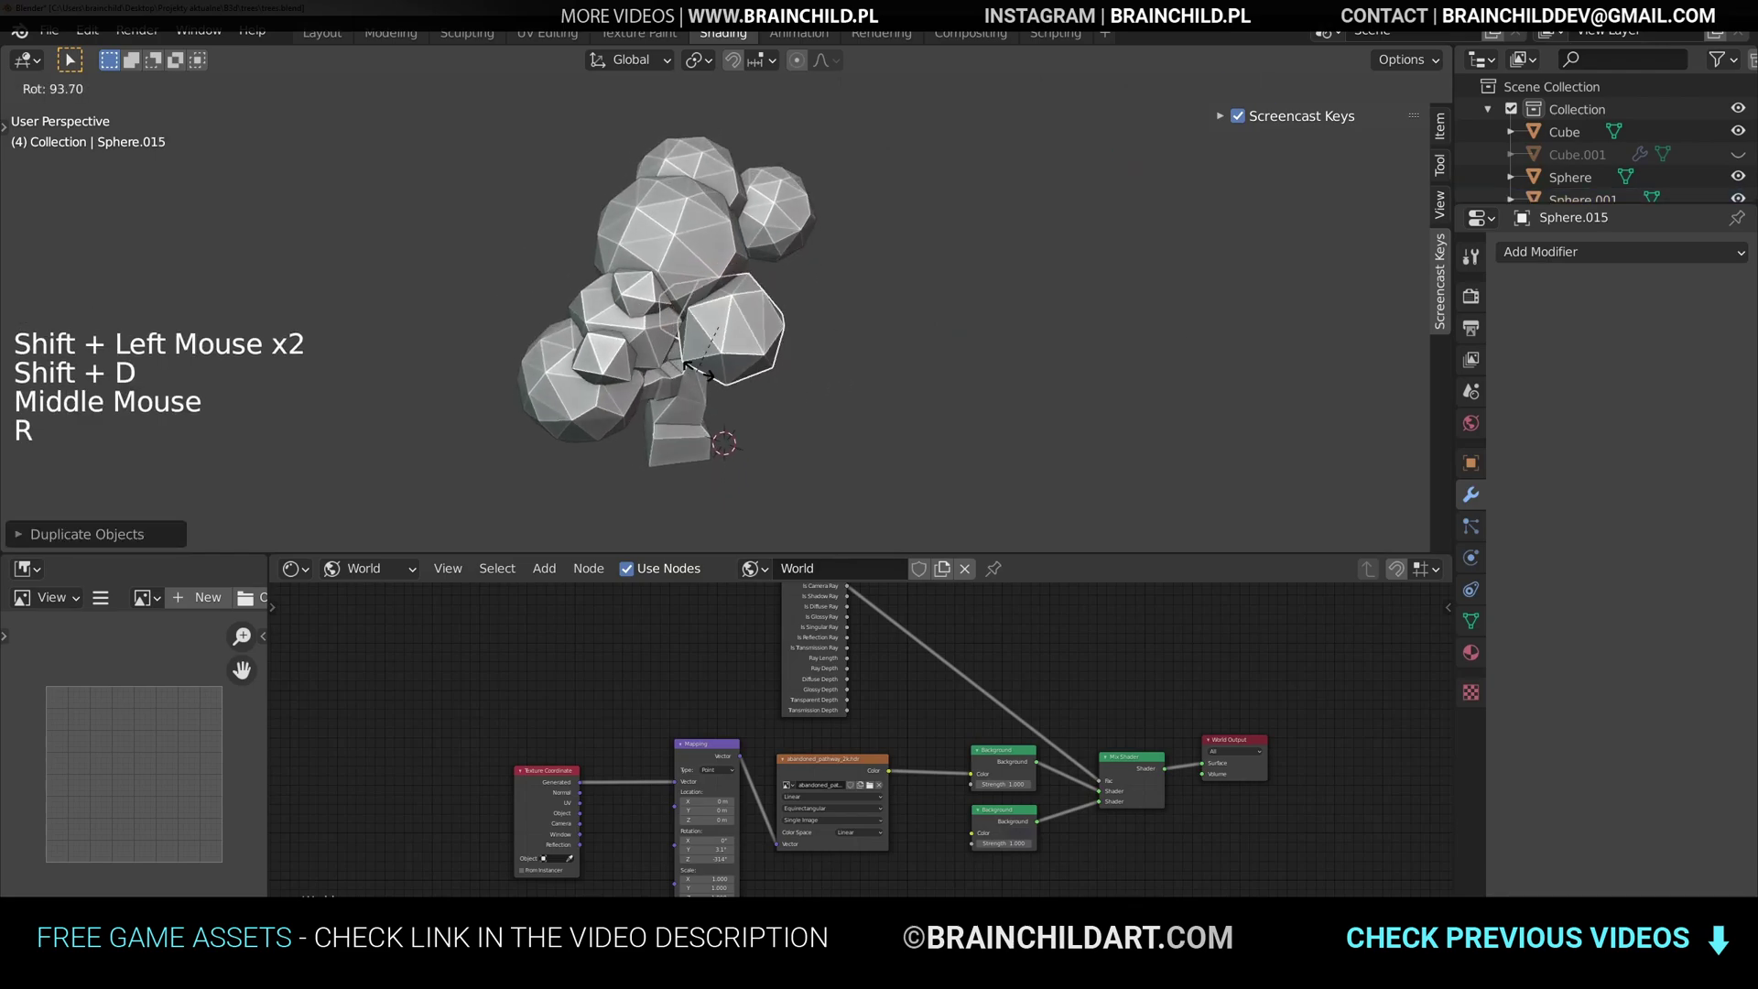
pyautogui.press('g')
pyautogui.press('r')
pyautogui.click(727, 360)
# - Duplicate the selected sphere group once more and rotate the copies freely to fill the lower crown
pyautogui.hotkey('shift', 'd')
pyautogui.press('r')
pyautogui.press('r')
pyautogui.click(771, 411)
# - Duplicate one of the foliage spheres, scale the copy and move it into a remaining gap in the crown
pyautogui.moveTo(772, 408); pyautogui.dragTo(635, 277, button='middle')
pyautogui.click(672, 205)
pyautogui.moveTo(672, 205); pyautogui.dragTo(872, 220, button='middle')
pyautogui.hotkey('shift', 'd')
pyautogui.click(892, 207)
pyautogui.press('s')
pyautogui.press('g')
pyautogui.moveTo(898, 301)
pyautogui.mouseDown(button='middle')
pyautogui.moveTo(915, 298)
pyautogui.moveTo(861, 300)
pyautogui.moveTo(915, 307)
pyautogui.mouseUp(button='middle')
pyautogui.scroll(-3, 915, 299)
pyautogui.click(915, 298)
# - Duplicate the foliage sphere above the long upper branch, place the copy at the branch tip and scale it
pyautogui.moveTo(916, 307); pyautogui.dragTo(971, 257, button='middle')
pyautogui.scroll(2, 963, 284)
pyautogui.moveTo(971, 256)
pyautogui.mouseDown(button='middle')
pyautogui.moveTo(976, 235)
pyautogui.moveTo(1157, 261)
pyautogui.moveTo(969, 256)
pyautogui.mouseUp(button='middle')
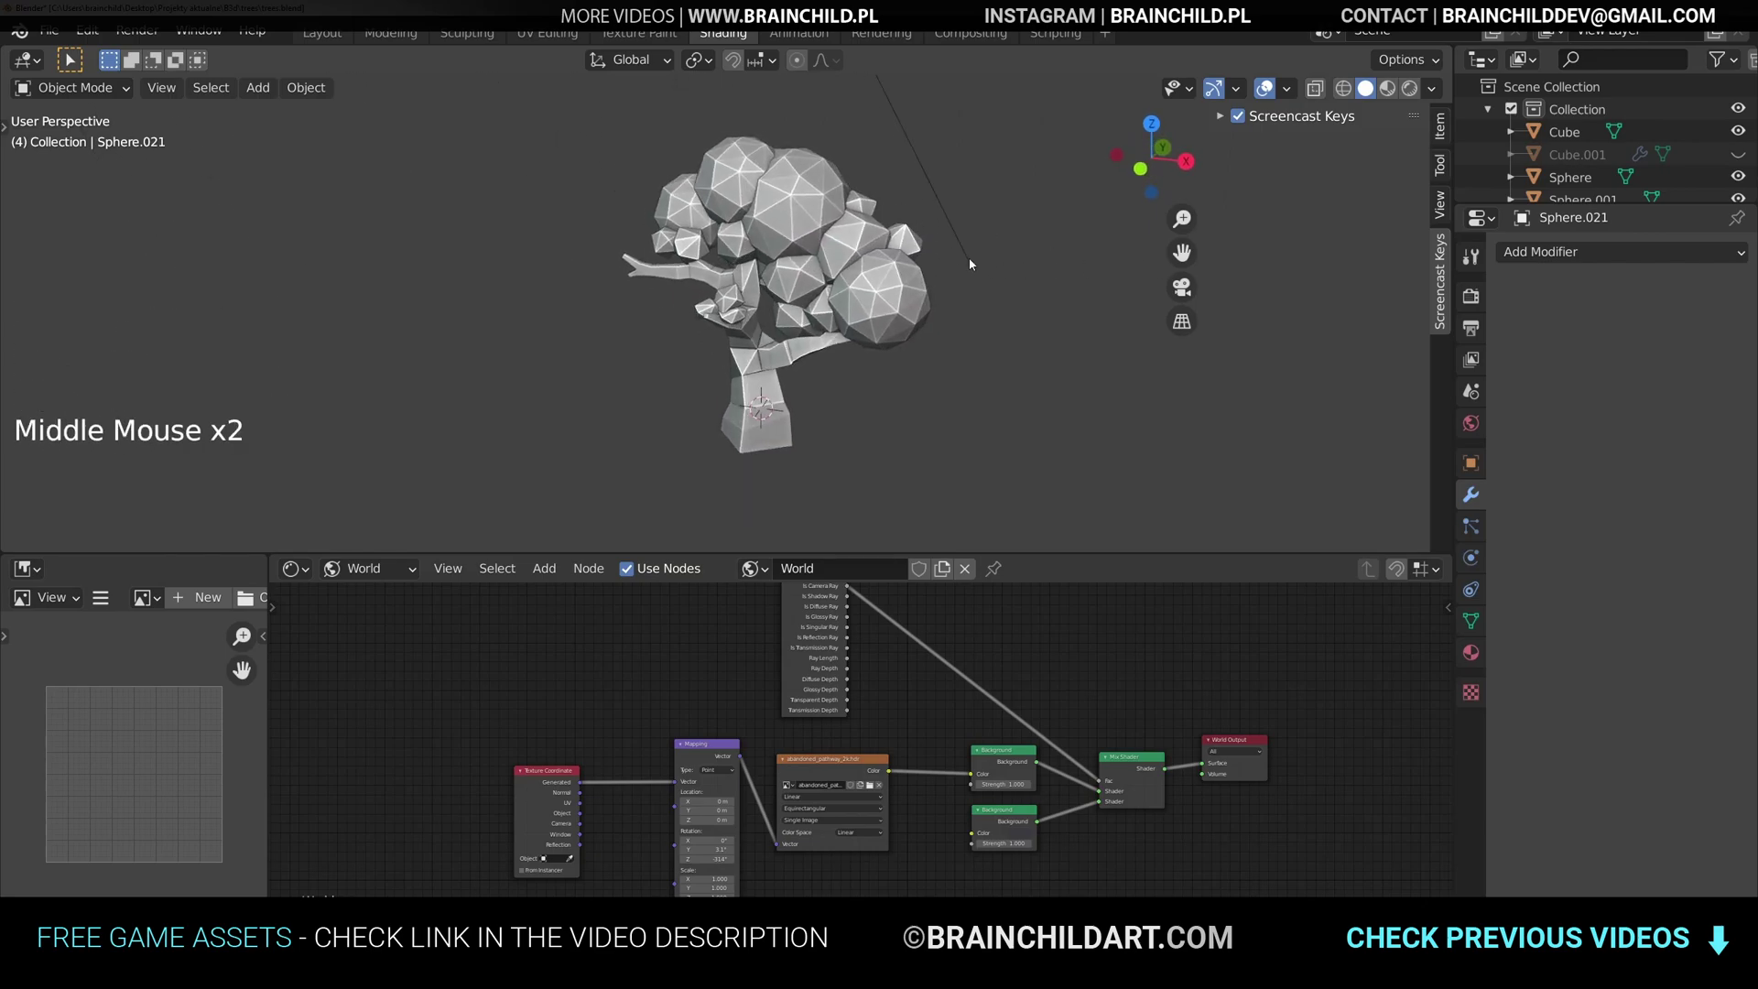
pyautogui.click(687, 221)
pyautogui.hotkey('shift', 'd')
pyautogui.click(620, 246)
pyautogui.press('s')
pyautogui.press('z')
pyautogui.click(712, 259)
# - Adjust the position of the branch-tip sphere so it rests on the end of the long upper branch
pyautogui.press('g')
pyautogui.click(720, 266)
pyautogui.press('g')
pyautogui.click(716, 265)
pyautogui.press('g')
pyautogui.click(712, 240)
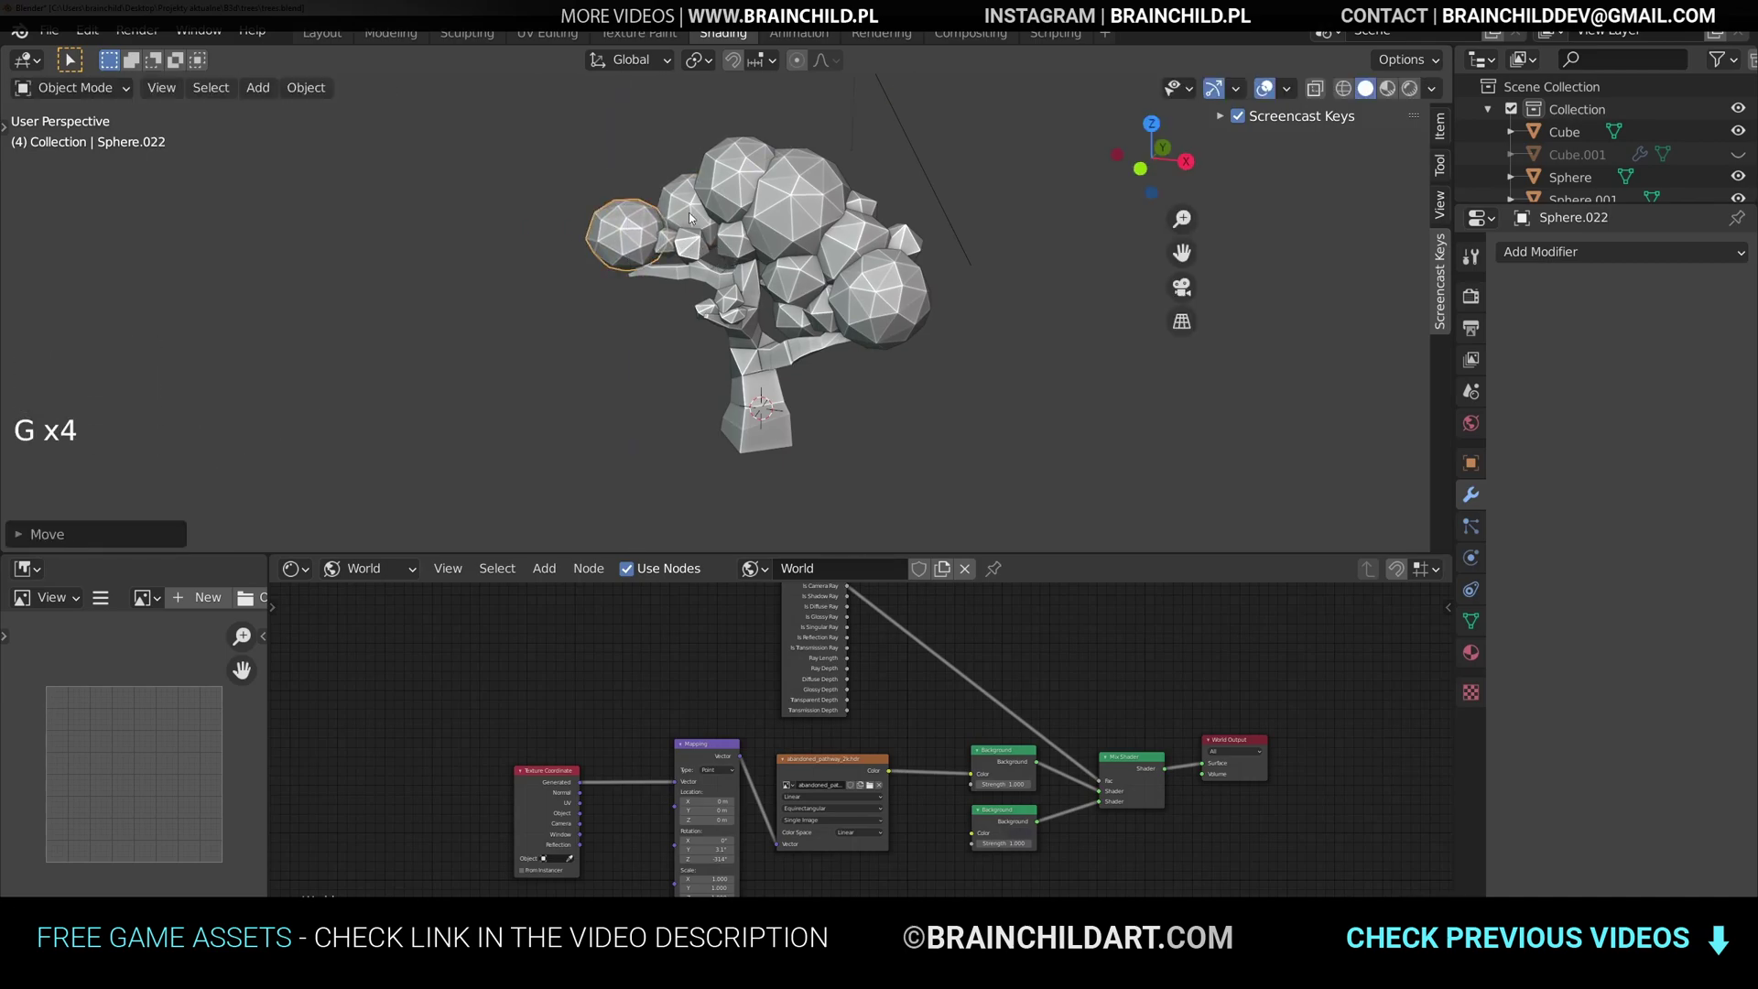
# - Rotate and enlarge the foliage sphere between the branch-tip sphere and the crown
pyautogui.click(688, 217)
pyautogui.press('r')
pyautogui.press('s')
pyautogui.click(786, 276)
# - Scale the small spheres above the long upper branch, and rotate and resize the one below the crown
pyautogui.keyDown('shift'); pyautogui.click(696, 247); pyautogui.keyUp('shift')
pyautogui.press('s')
pyautogui.click(710, 261)
pyautogui.press('r')
pyautogui.press('s')
pyautogui.click(721, 288)
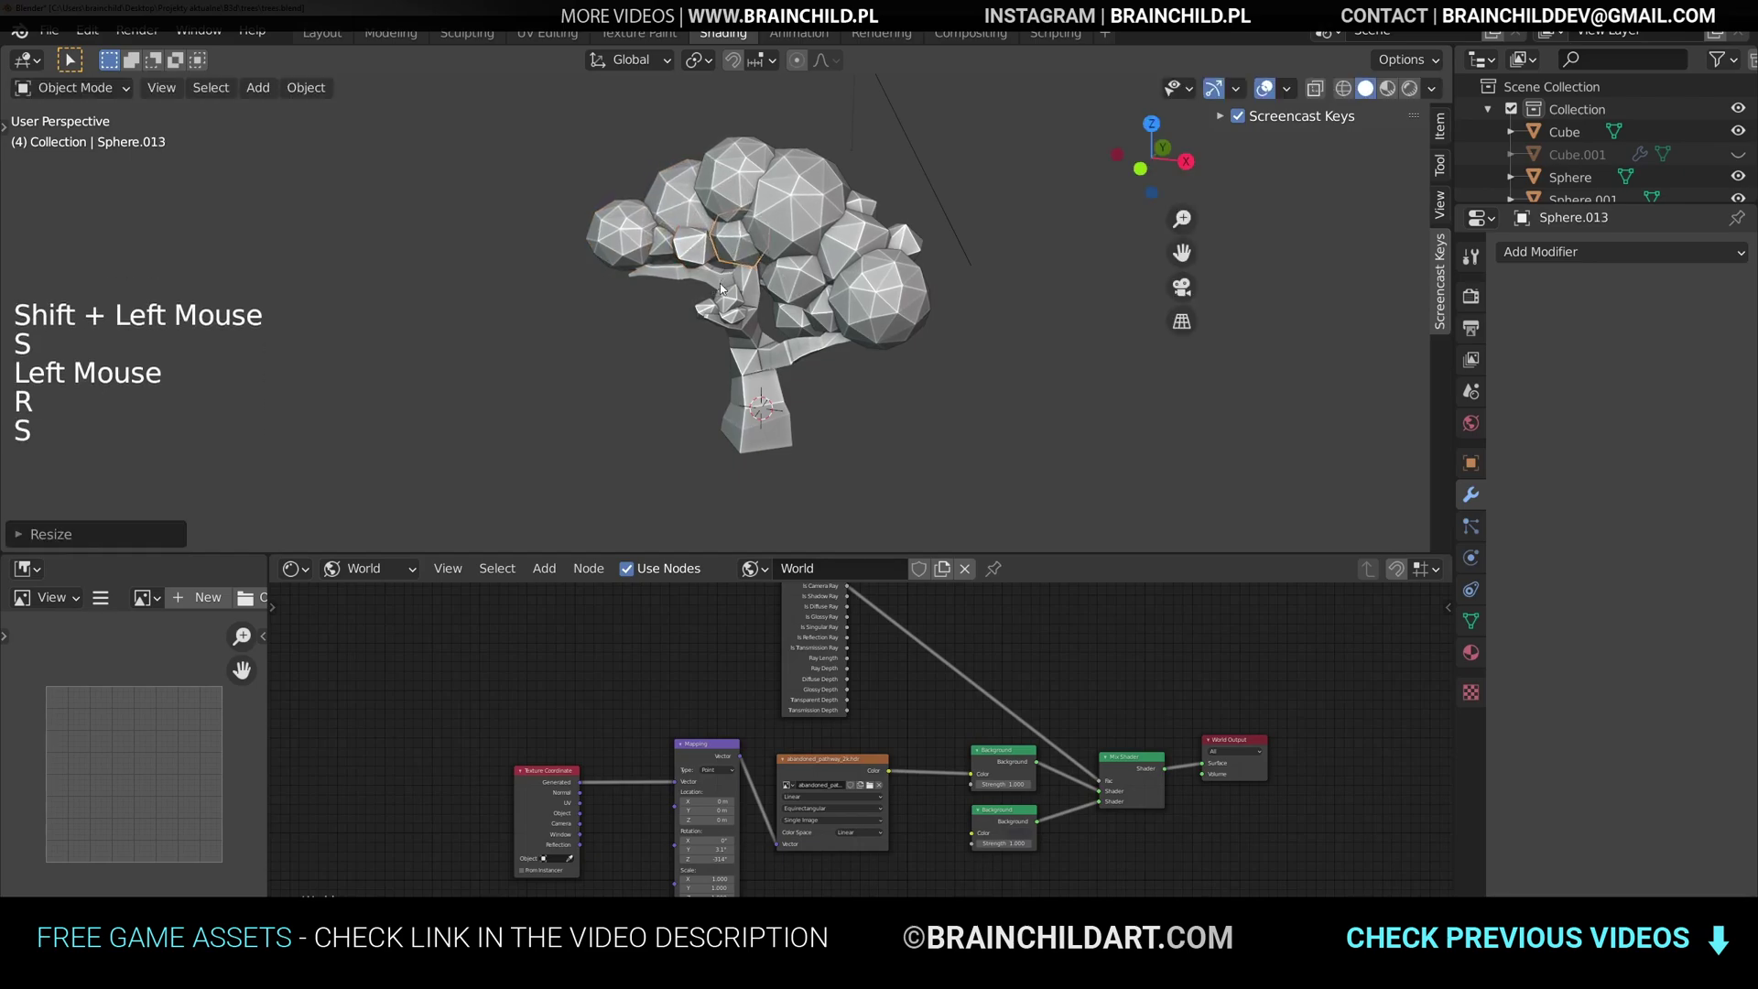
# - Select the trunk and all foliage spheres and join them into a single object
pyautogui.scroll(-3, 997, 217)
pyautogui.keyDown('shift'); pyautogui.moveTo(996, 218); pyautogui.dragTo(953, 215, button='middle'); pyautogui.keyUp('shift')
pyautogui.moveTo(953, 215); pyautogui.dragTo(903, 212, button='middle')
pyautogui.scroll(2, 899, 227)
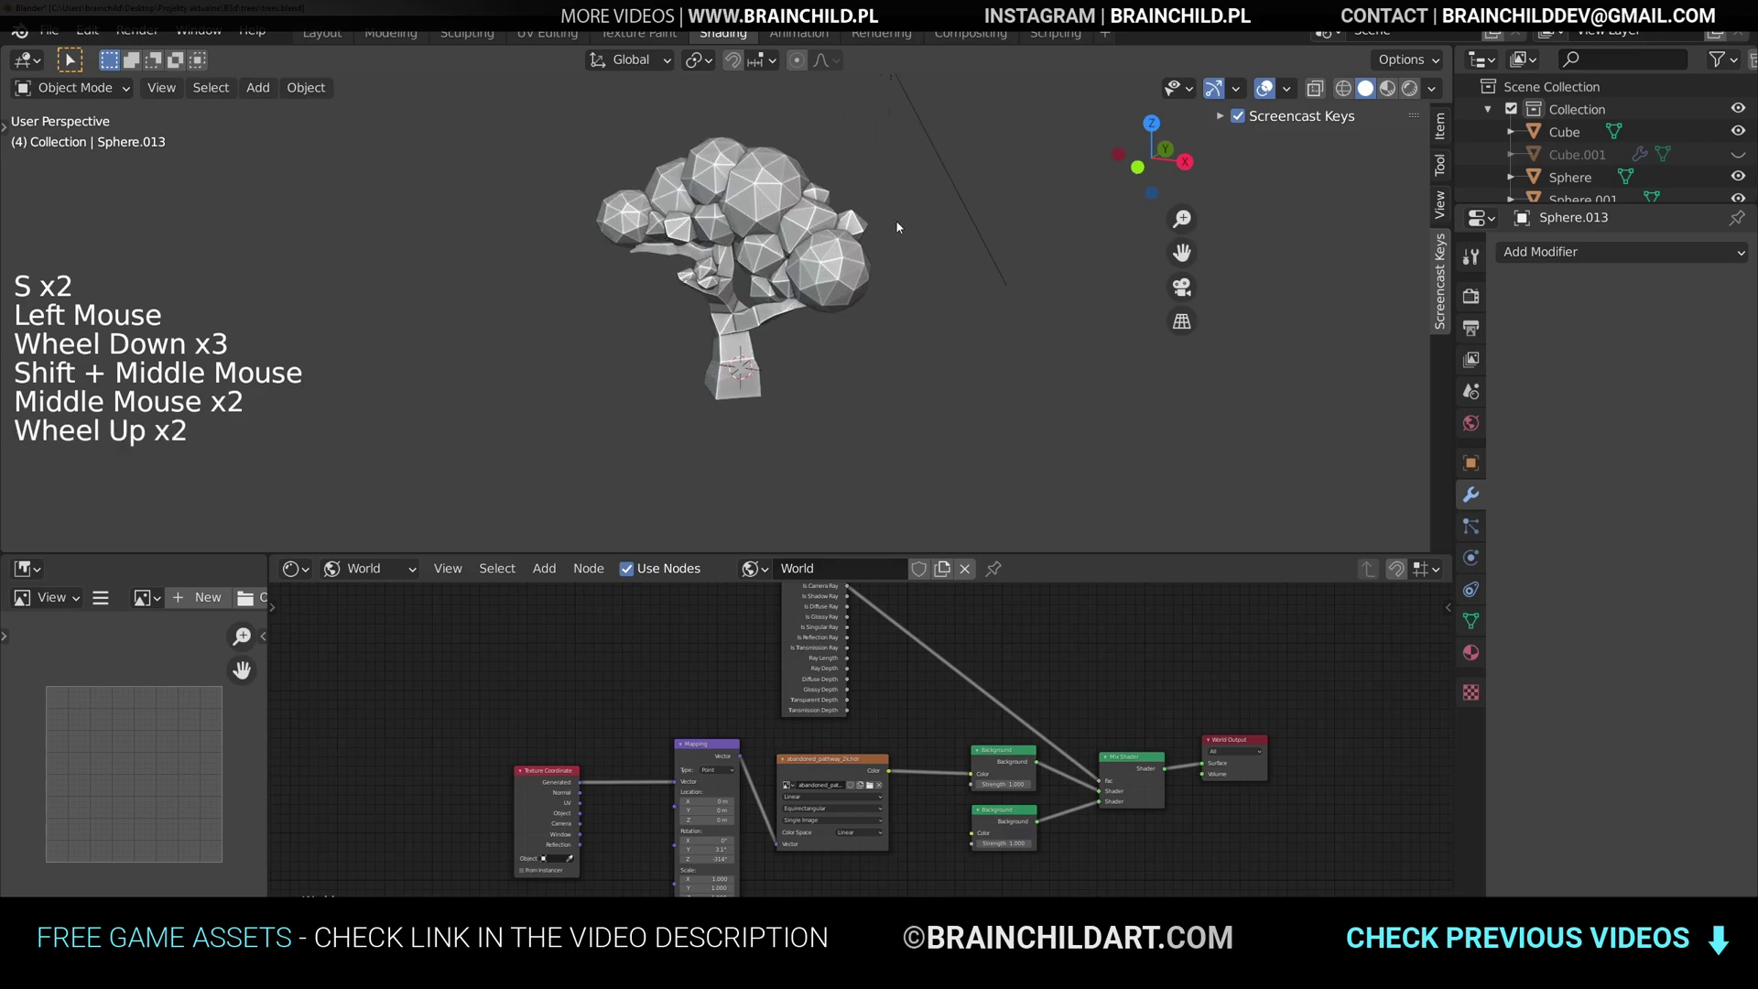
pyautogui.click(738, 361)
pyautogui.moveTo(577, 133); pyautogui.dragTo(856, 321)
pyautogui.moveTo(856, 320); pyautogui.dragTo(722, 332, button='middle')
pyautogui.press('q')
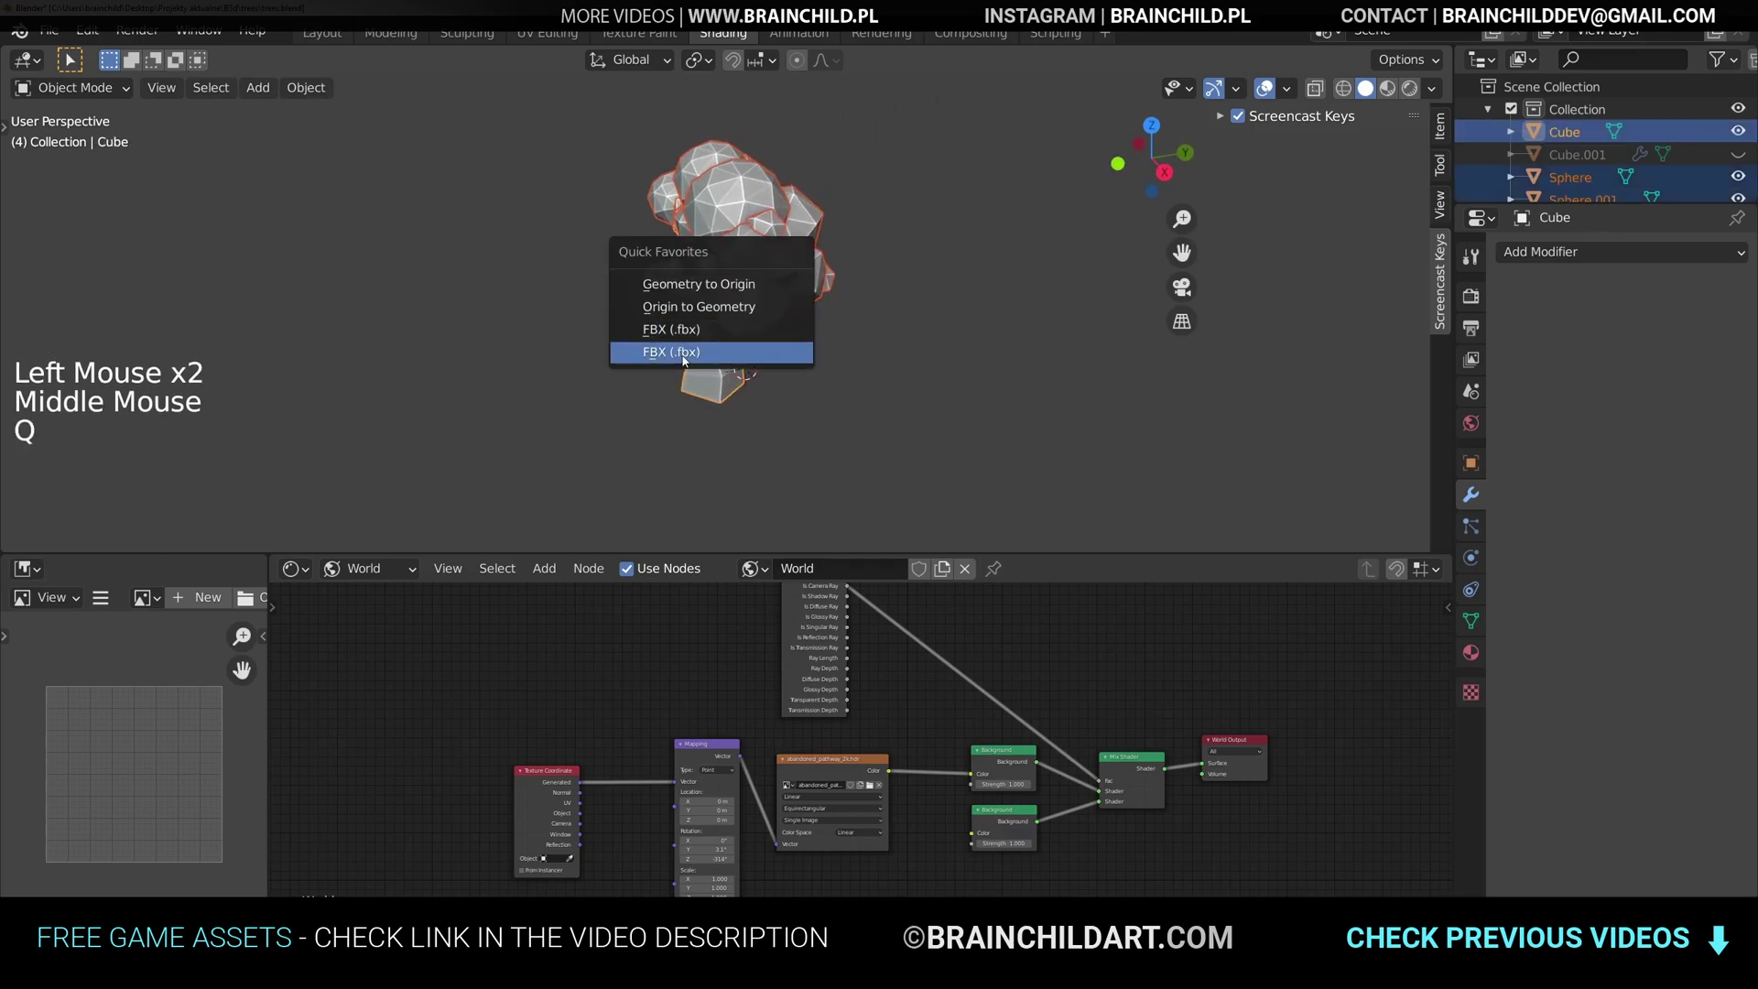
pyautogui.moveTo(1025, 303); pyautogui.dragTo(1108, 284, button='middle')
pyautogui.hotkey('ctrl', 'j')
# - Export the joined tree as an FBX file and switch to Unity
pyautogui.press('q')
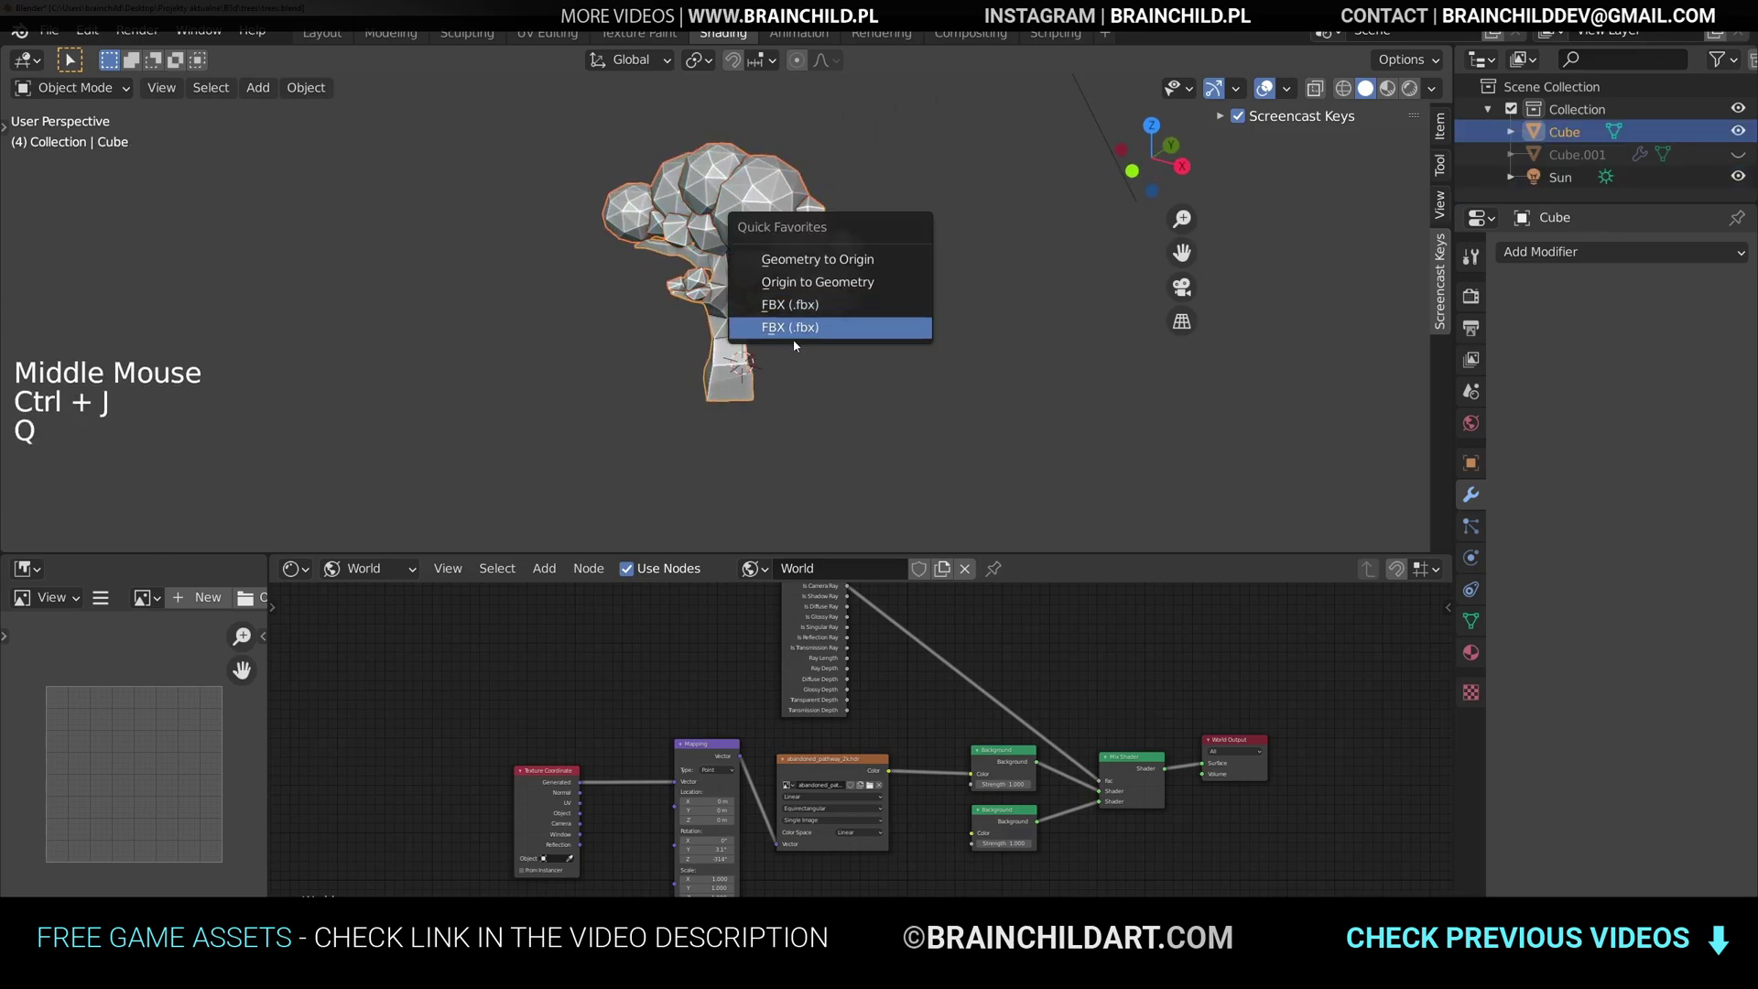
pyautogui.click(806, 328)
pyautogui.click(1202, 666)
pyautogui.hotkey('alt', 'Tab')
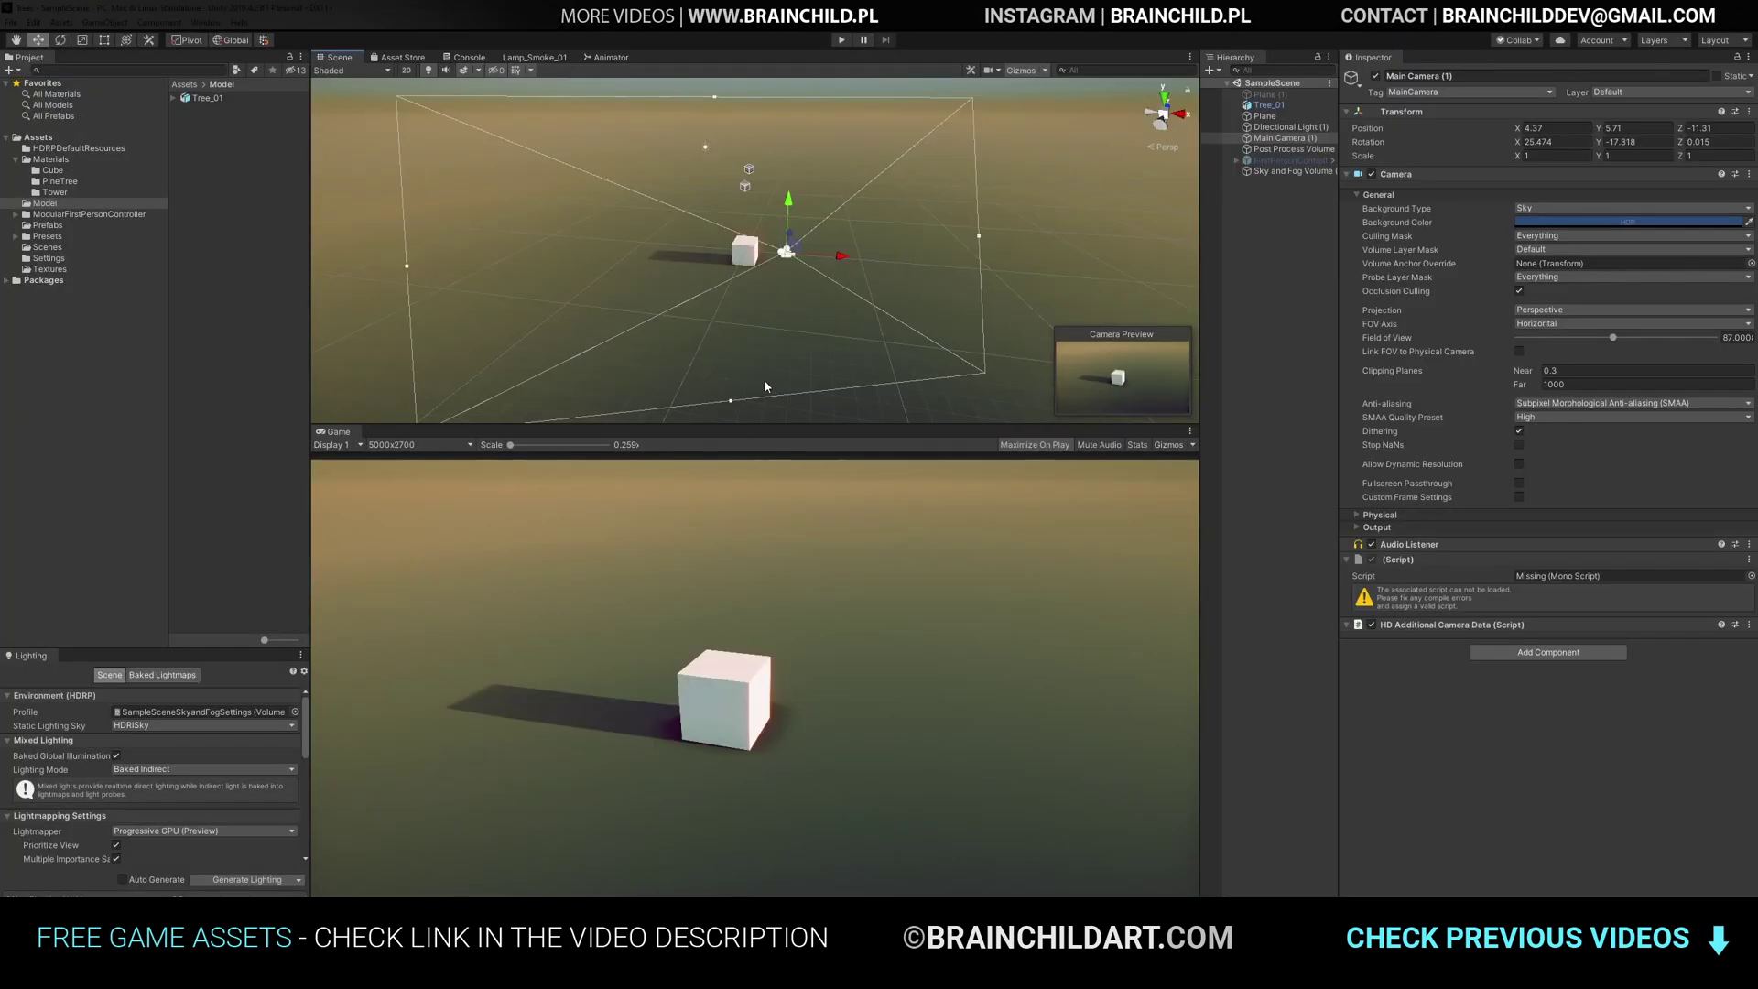
# - Select Tree_01 in the Unity scene and reposition it on the ground in view of the camera
pyautogui.scroll(5, 802, 174)
pyautogui.moveTo(802, 174); pyautogui.dragTo(741, 211, button='middle')
pyautogui.click(738, 249)
pyautogui.moveTo(743, 248)
pyautogui.mouseDown()
pyautogui.moveTo(734, 263)
pyautogui.moveTo(760, 277)
pyautogui.moveTo(754, 251)
pyautogui.mouseUp()
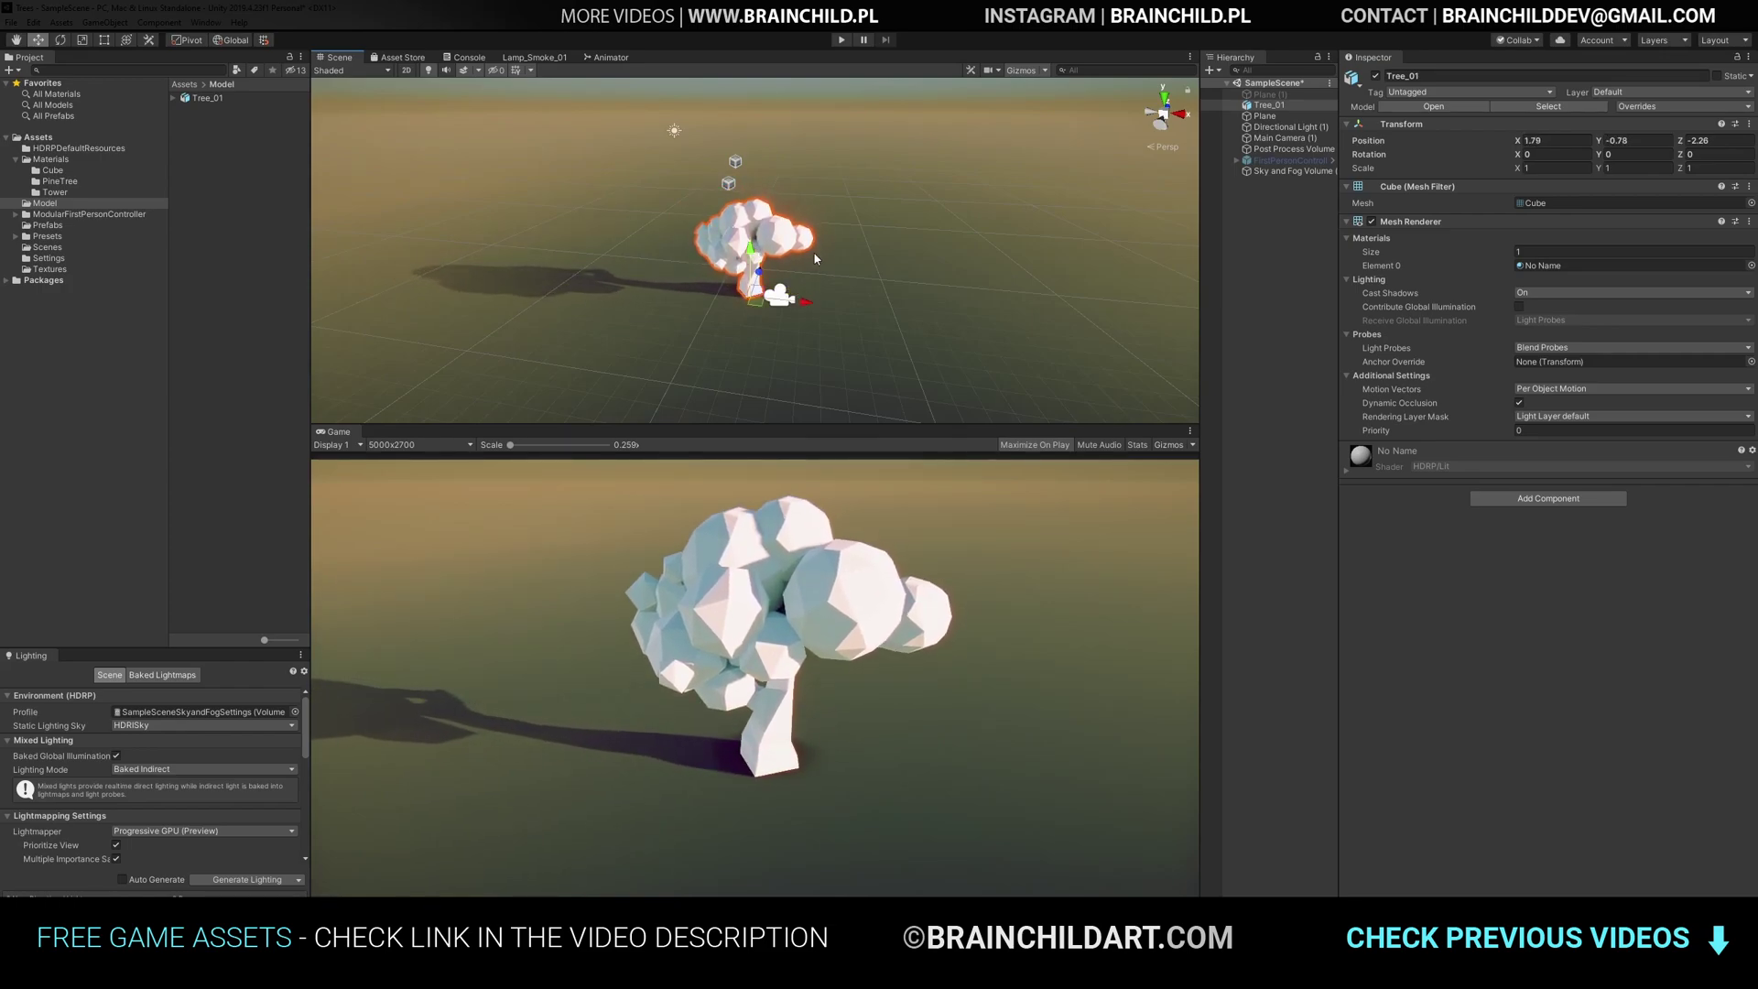
pyautogui.moveTo(767, 312); pyautogui.dragTo(1137, 309)
pyautogui.moveTo(755, 306); pyautogui.dragTo(752, 300)
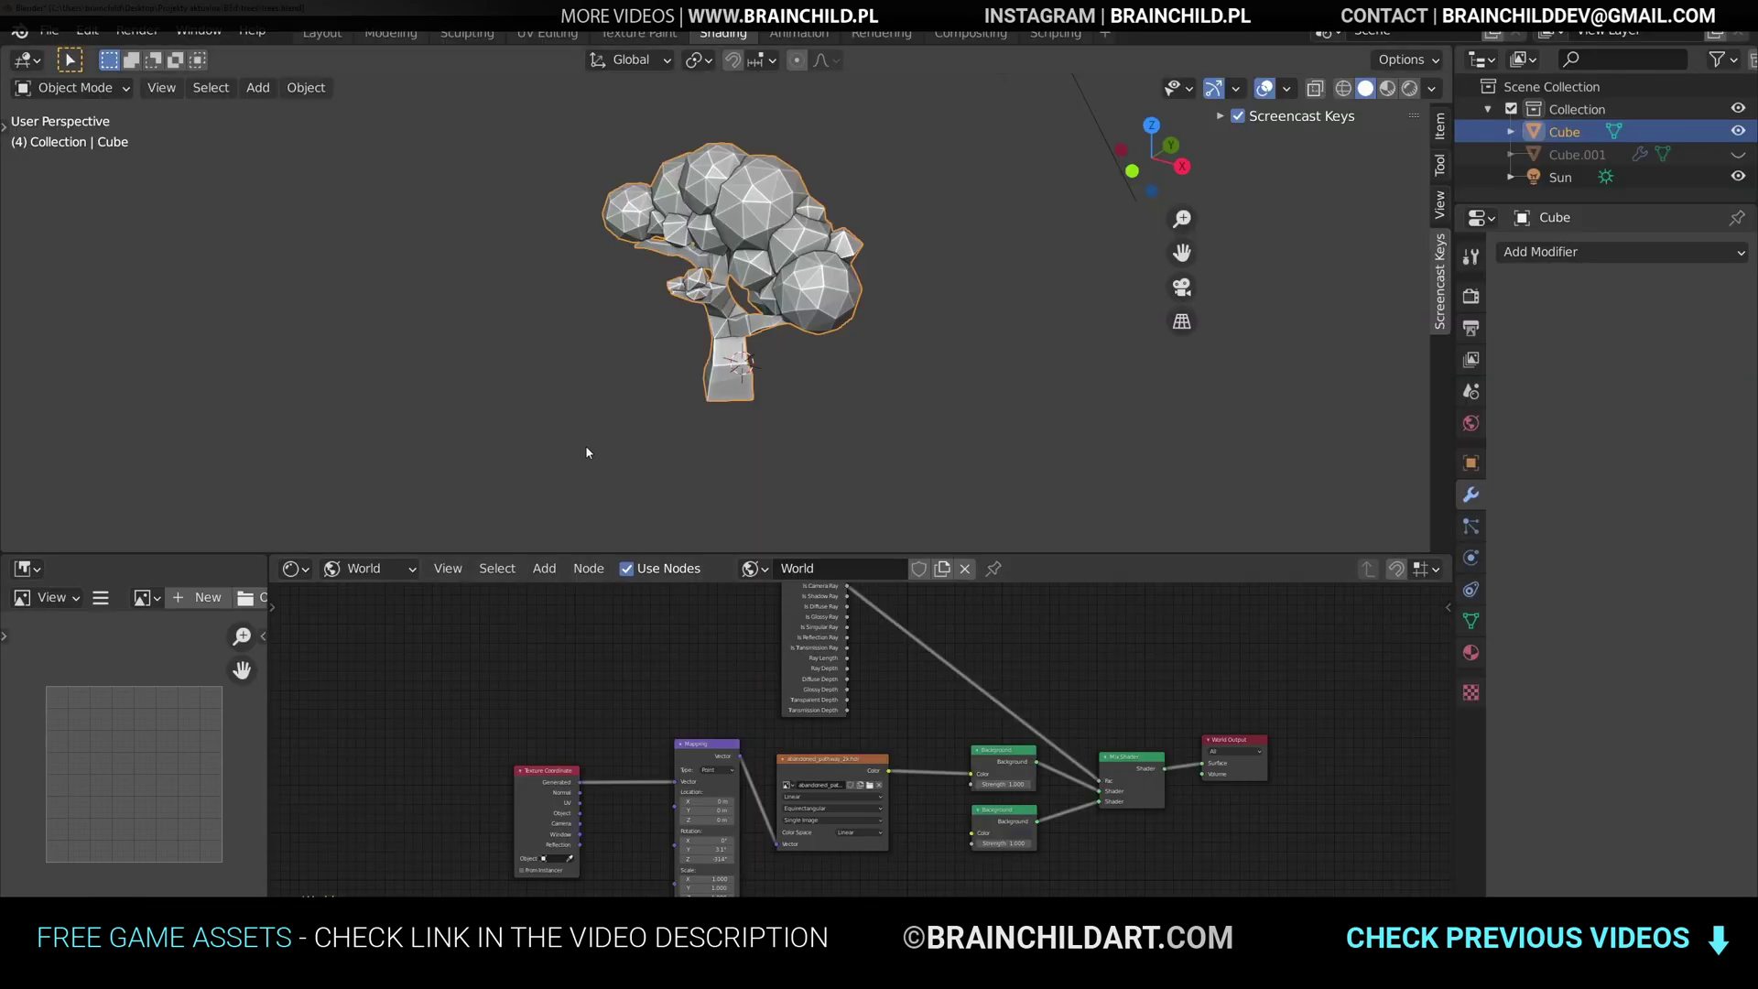
# - Back in Blender, open the tree mesh for editing with the foliage selected and switch to the UV Editing workspace
pyautogui.press('Tab')
pyautogui.hotkey('ctrl', 'space')
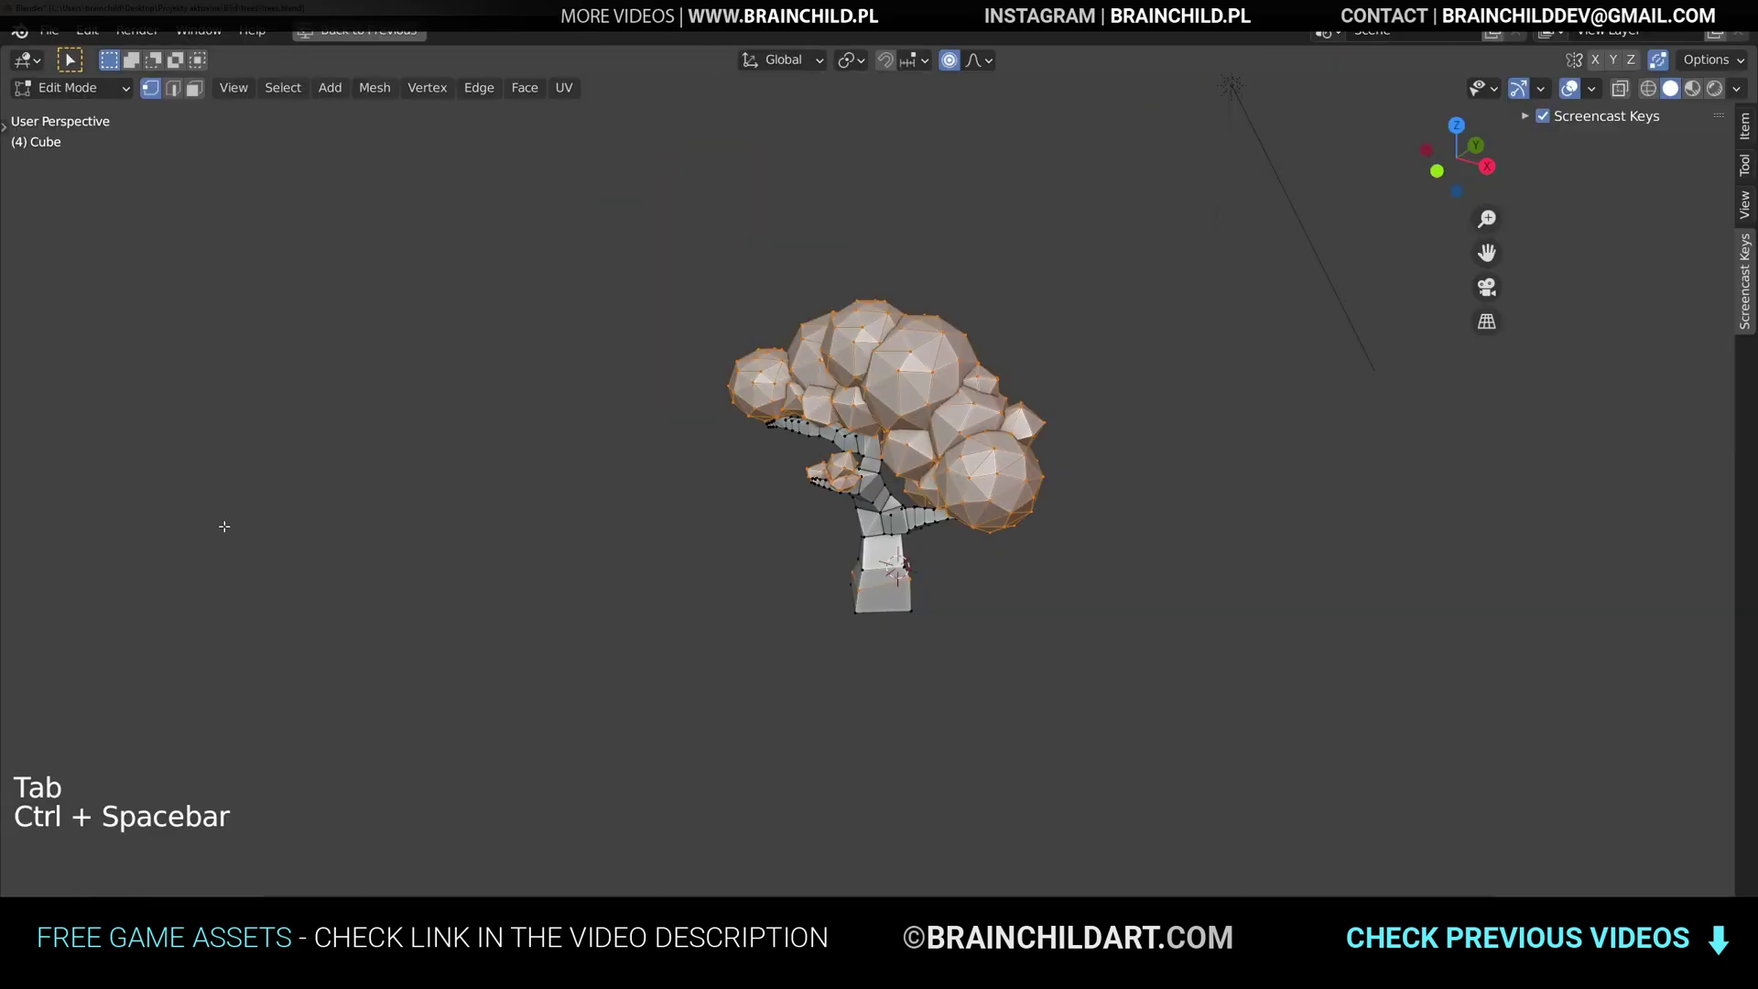
pyautogui.keyDown('alt'); pyautogui.keyDown('shift'); pyautogui.click(878, 588); pyautogui.keyUp('shift'); pyautogui.keyUp('alt')
pyautogui.hotkey('ctrl', 'space')
pyautogui.hotkey('ctrl', 'space')
pyautogui.click(359, 30)
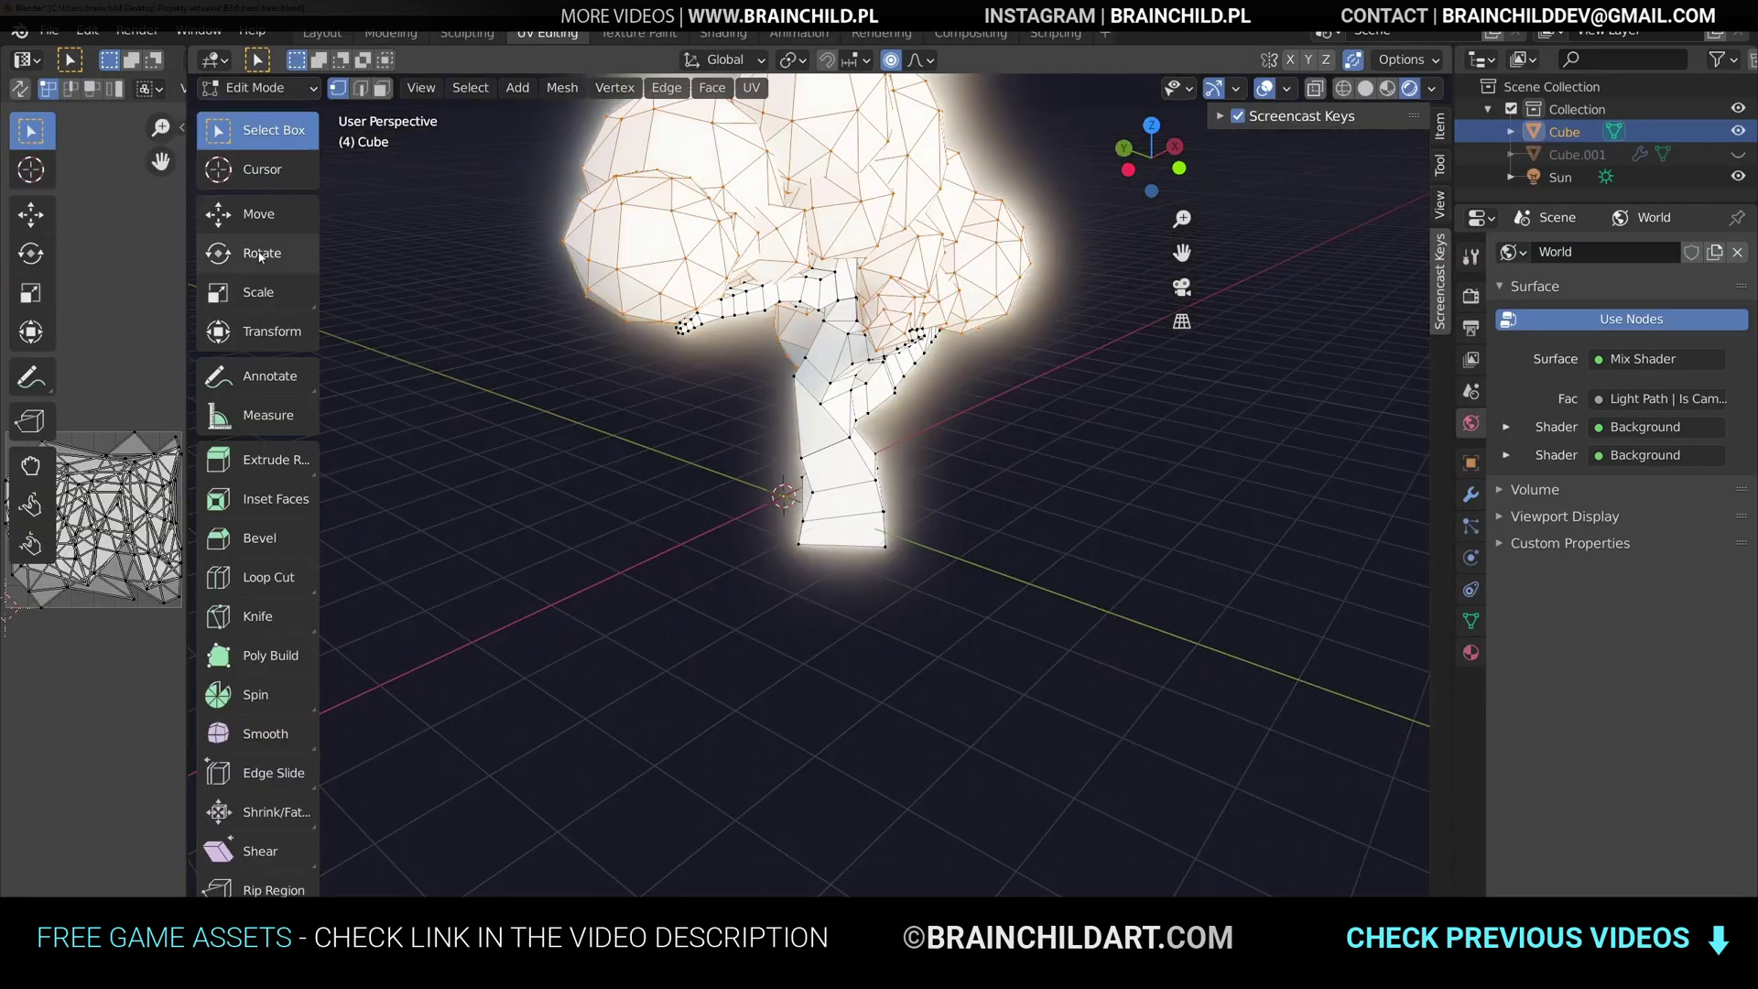
pyautogui.hotkey('ctrl', 'space')
pyautogui.hotkey('ctrl', 'space')
pyautogui.scroll(-5, 915, 365)
pyautogui.moveTo(980, 365); pyautogui.dragTo(874, 365, button='middle')
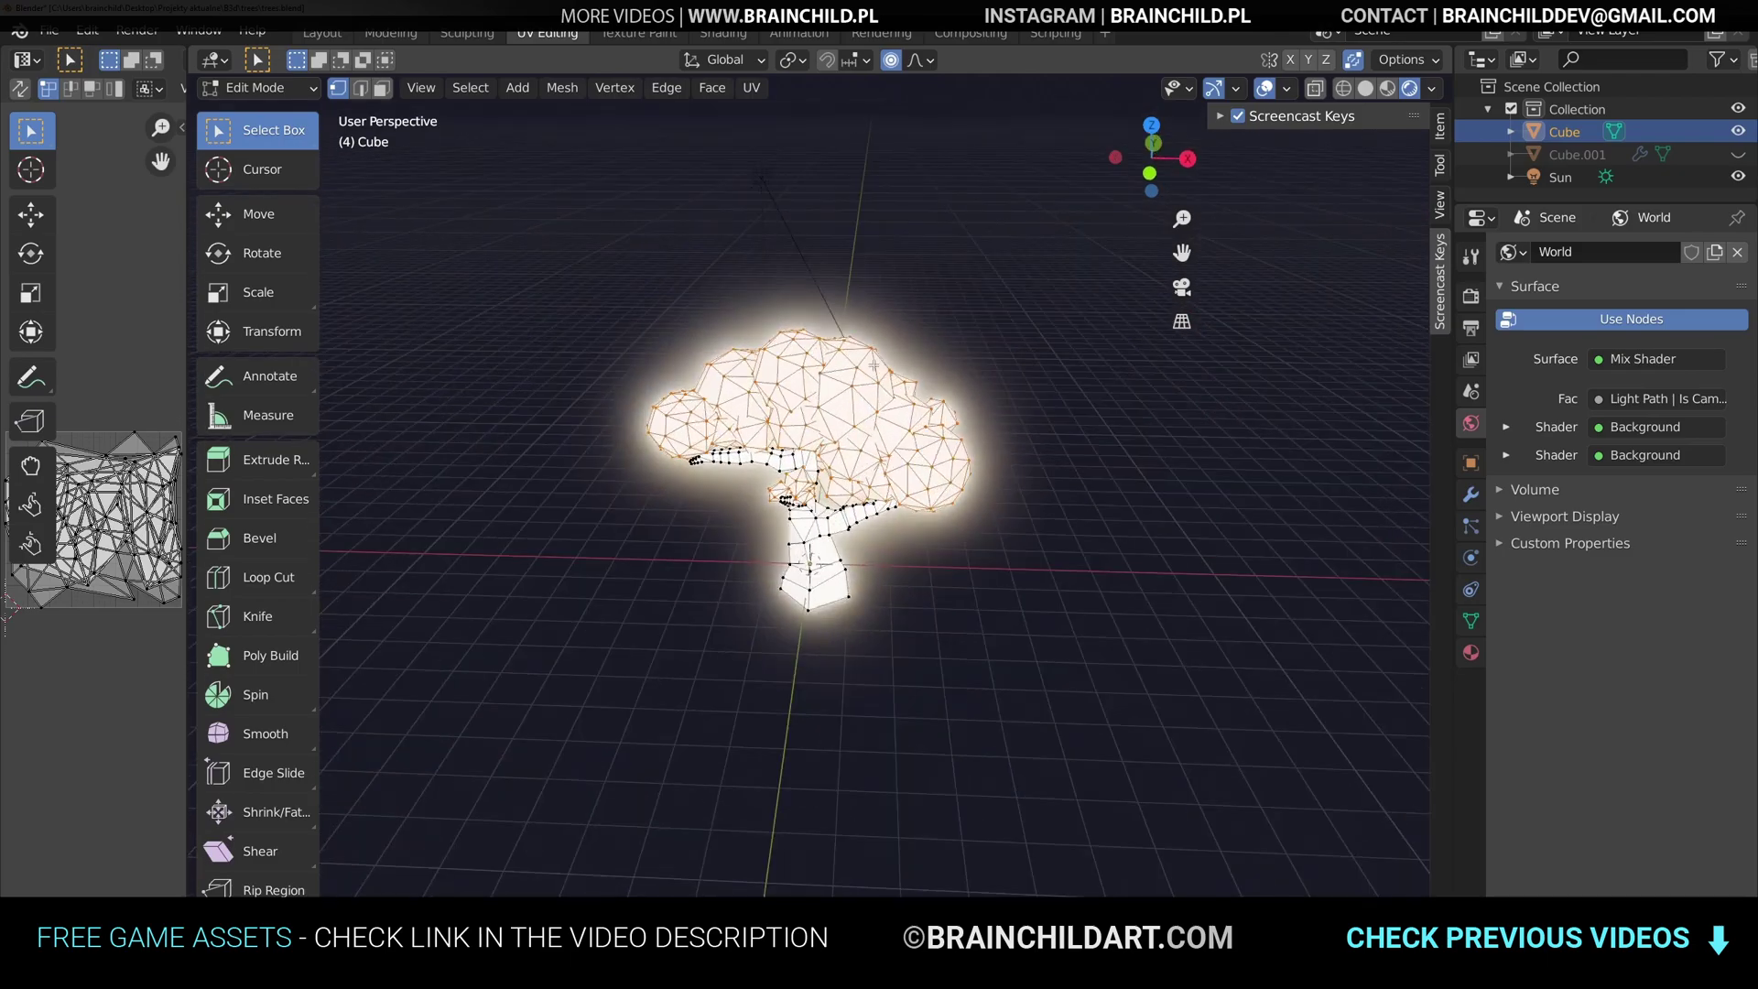
# - Unwrap the selected foliage faces and scale down their UVs
pyautogui.press('u')
pyautogui.click(847, 381)
pyautogui.click(821, 588)
pyautogui.press('s')
pyautogui.click(106, 626)
pyautogui.click(93, 576)
# - Invert the selection to the trunk and branches, unwrap them and scale down their UVs
pyautogui.moveTo(792, 473); pyautogui.dragTo(843, 468, button='middle')
pyautogui.hotkey('ctrl', 'i')
pyautogui.press('u')
pyautogui.click(828, 455)
pyautogui.click(836, 746)
pyautogui.press('s')
pyautogui.click(129, 649)
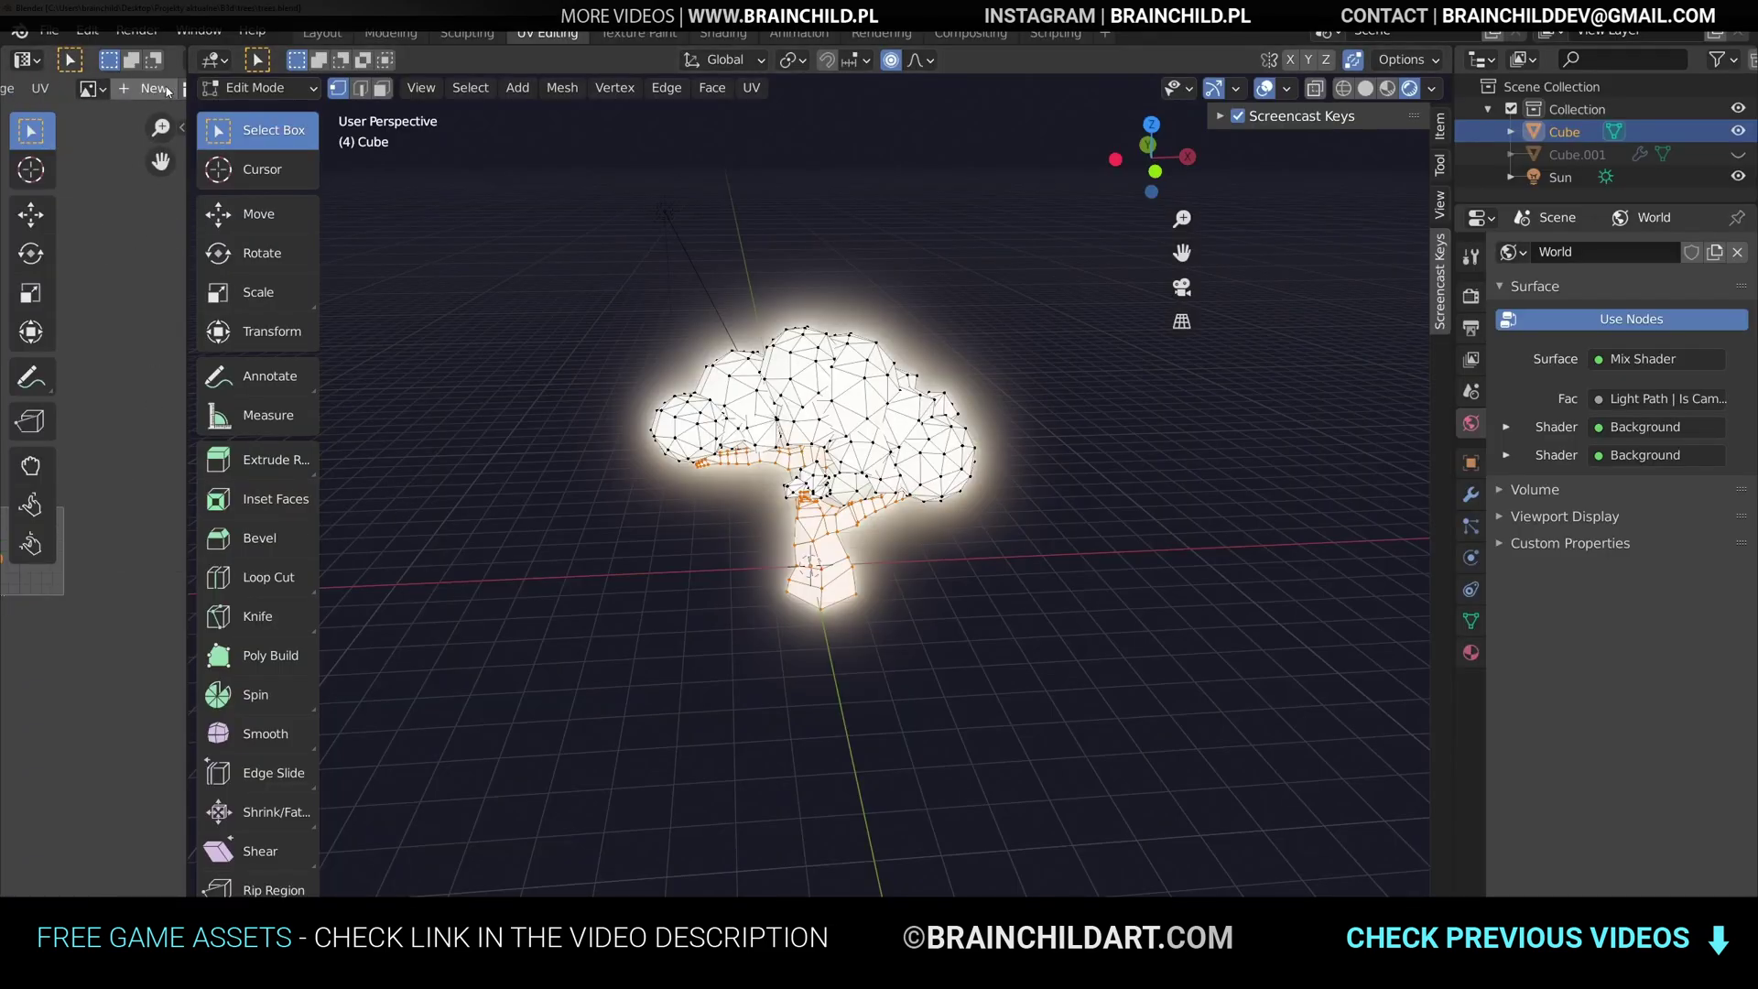
# - Open the Atlas.psd image from the Textures folder in the UV editor
pyautogui.click(182, 89)
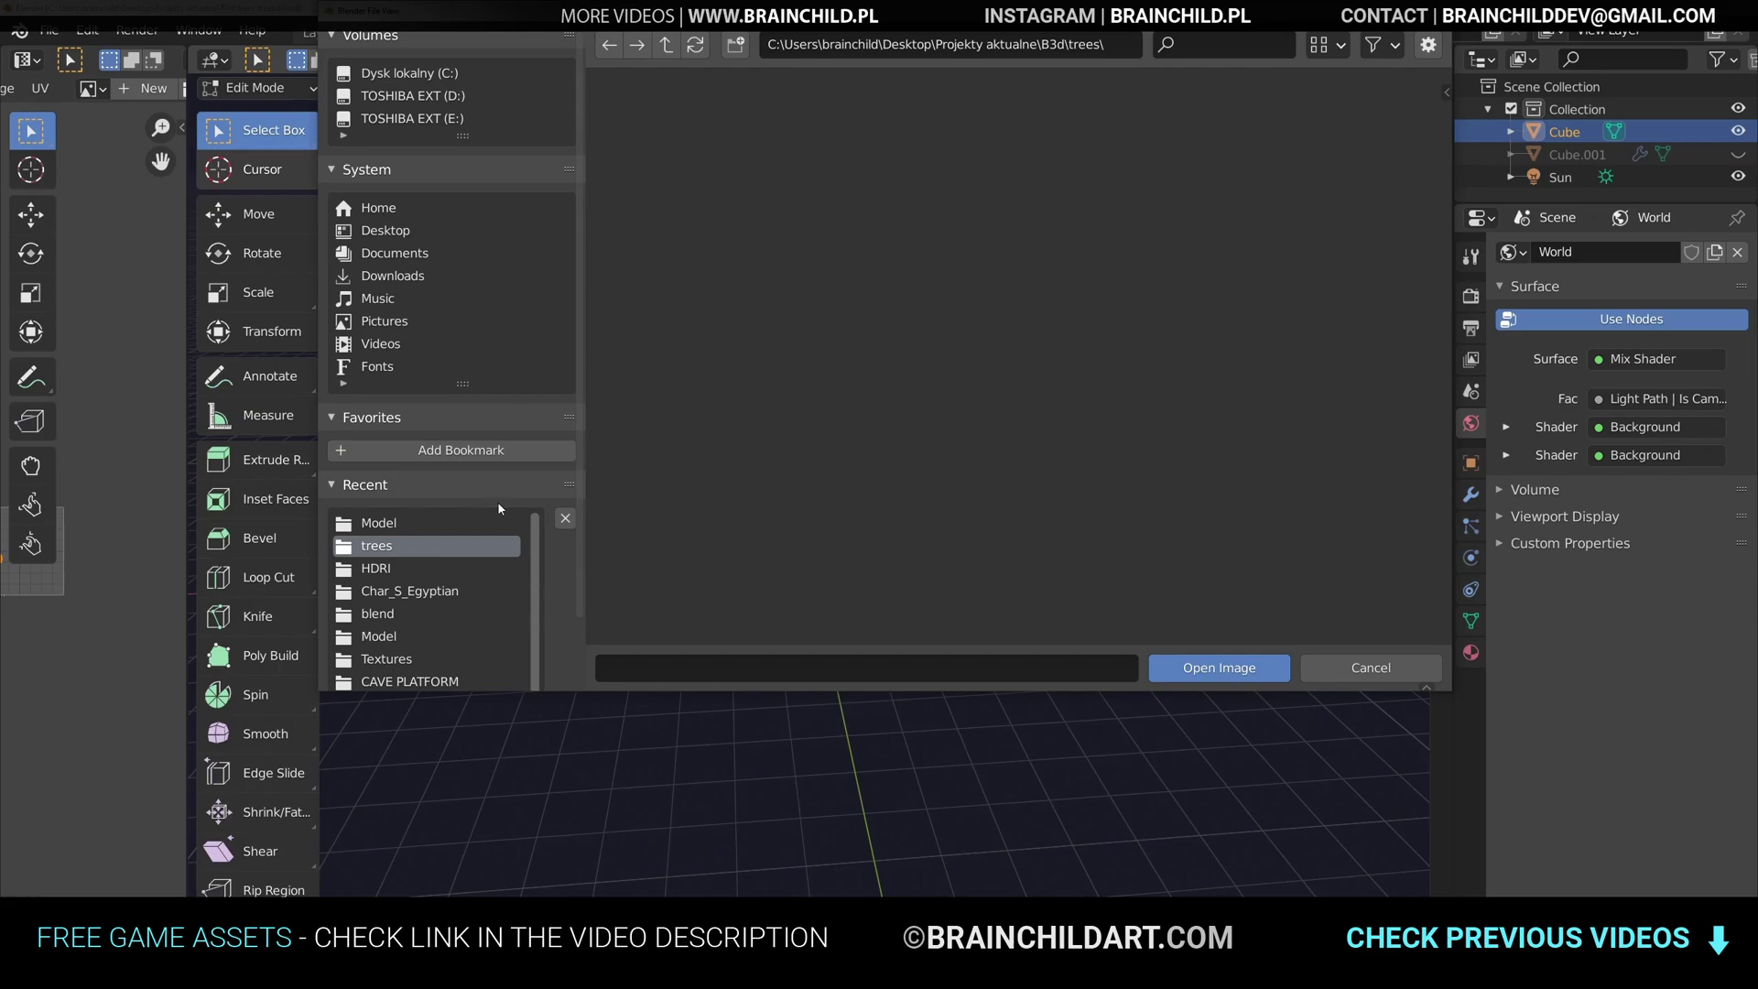
pyautogui.click(392, 658)
pyautogui.doubleClick(665, 214)
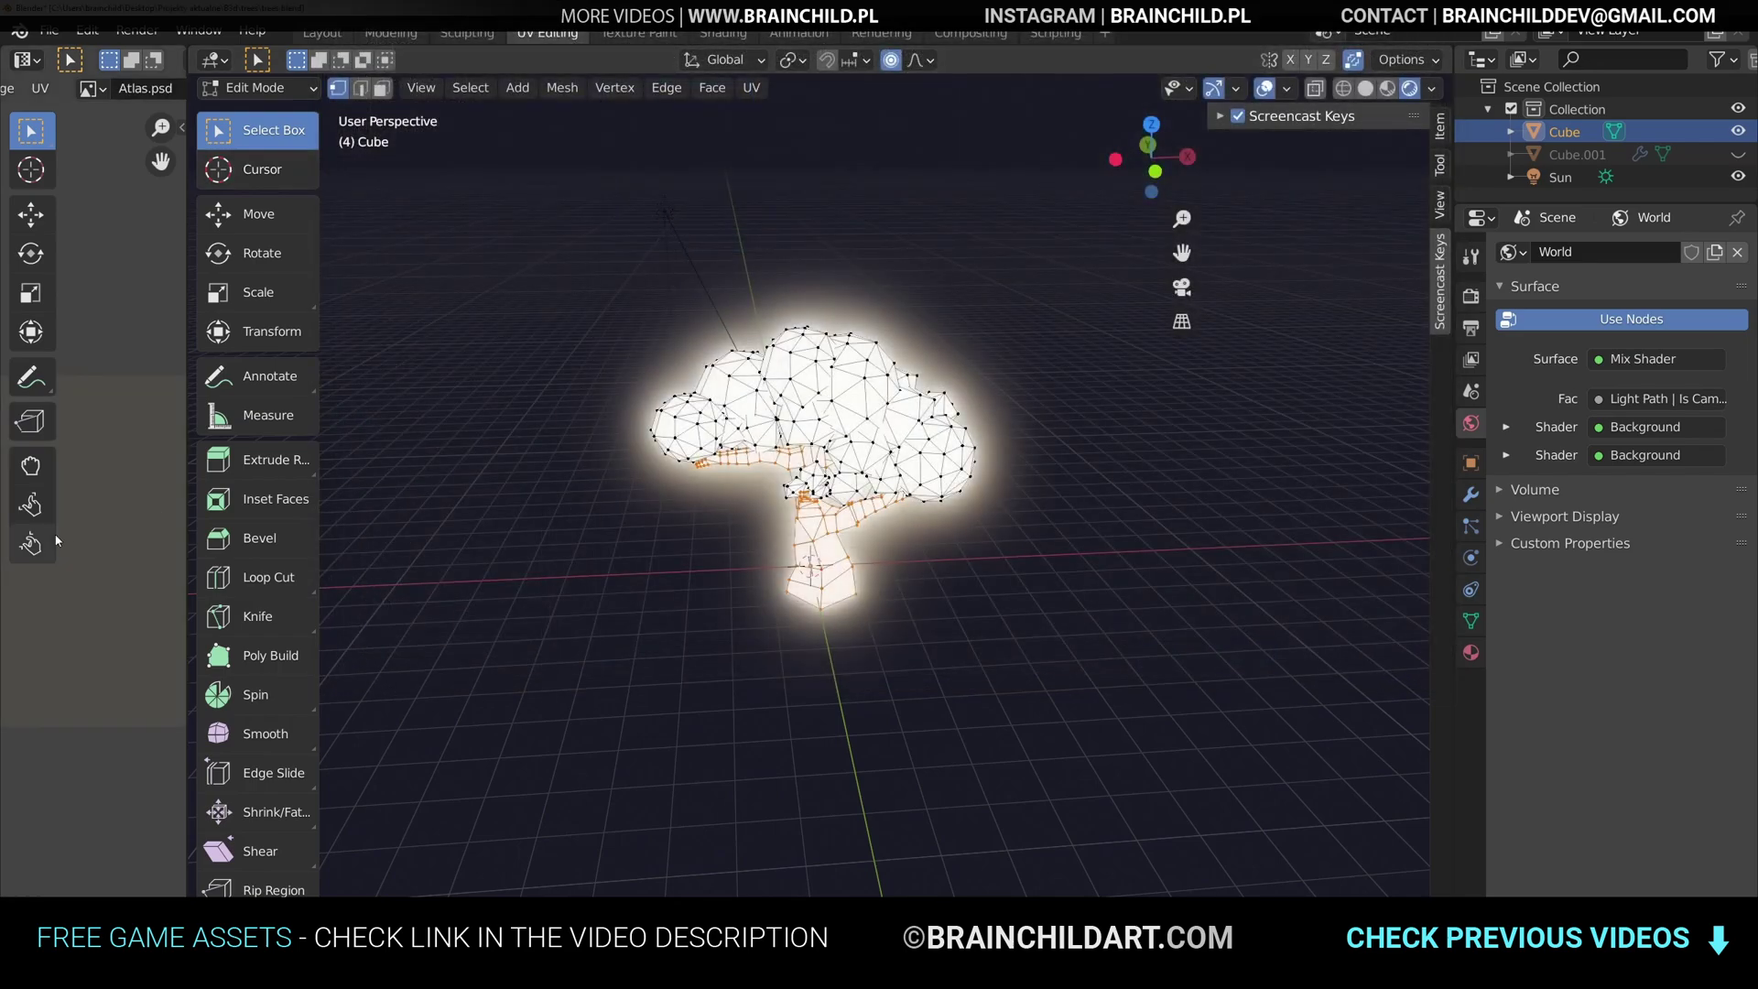
# - Widen the UV editor and move the trunk and branch UVs toward the atlas swatches
pyautogui.moveTo(189, 531); pyautogui.dragTo(628, 499)
pyautogui.scroll(4, 330, 519)
pyautogui.scroll(1, 220, 632)
pyautogui.moveTo(211, 639); pyautogui.dragTo(388, 640, button='middle')
pyautogui.press('g')
pyautogui.click(183, 407)
pyautogui.moveTo(174, 420); pyautogui.dragTo(400, 630, button='middle')
pyautogui.press('g')
pyautogui.click(409, 464)
# - Shrink the trunk and branch UVs and place them in the empty atlas cell beside the grey swatch
pyautogui.scroll(9, 458, 494)
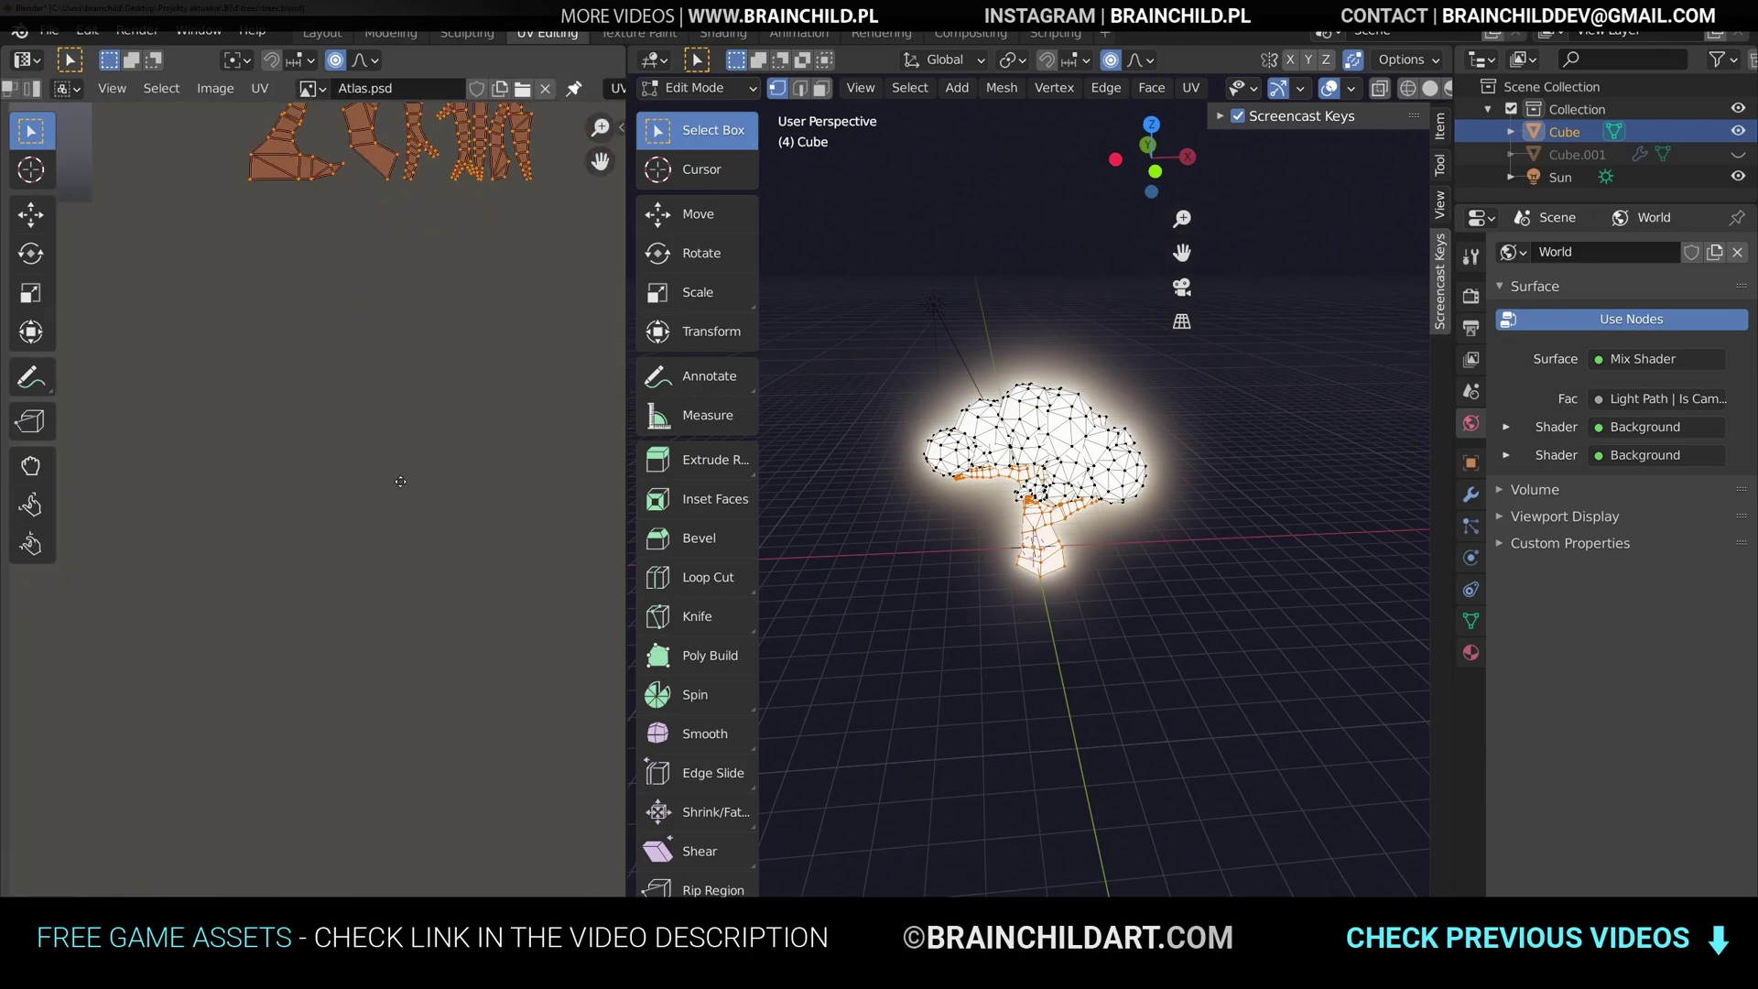
pyautogui.moveTo(400, 467); pyautogui.dragTo(307, 764, button='middle')
pyautogui.press('s')
pyautogui.click(314, 469)
pyautogui.press('g')
pyautogui.click(342, 414)
pyautogui.scroll(-3, 342, 413)
pyautogui.moveTo(342, 414); pyautogui.dragTo(419, 501, button='middle')
pyautogui.press('g')
pyautogui.click(307, 563)
pyautogui.press('s')
pyautogui.click(290, 540)
# - Stretch the trunk UVs vertically by about 2.4 and centre them in the cell beside the grey swatch
pyautogui.press('s')
pyautogui.rightClick(315, 586)
pyautogui.press('s')
pyautogui.press('y')
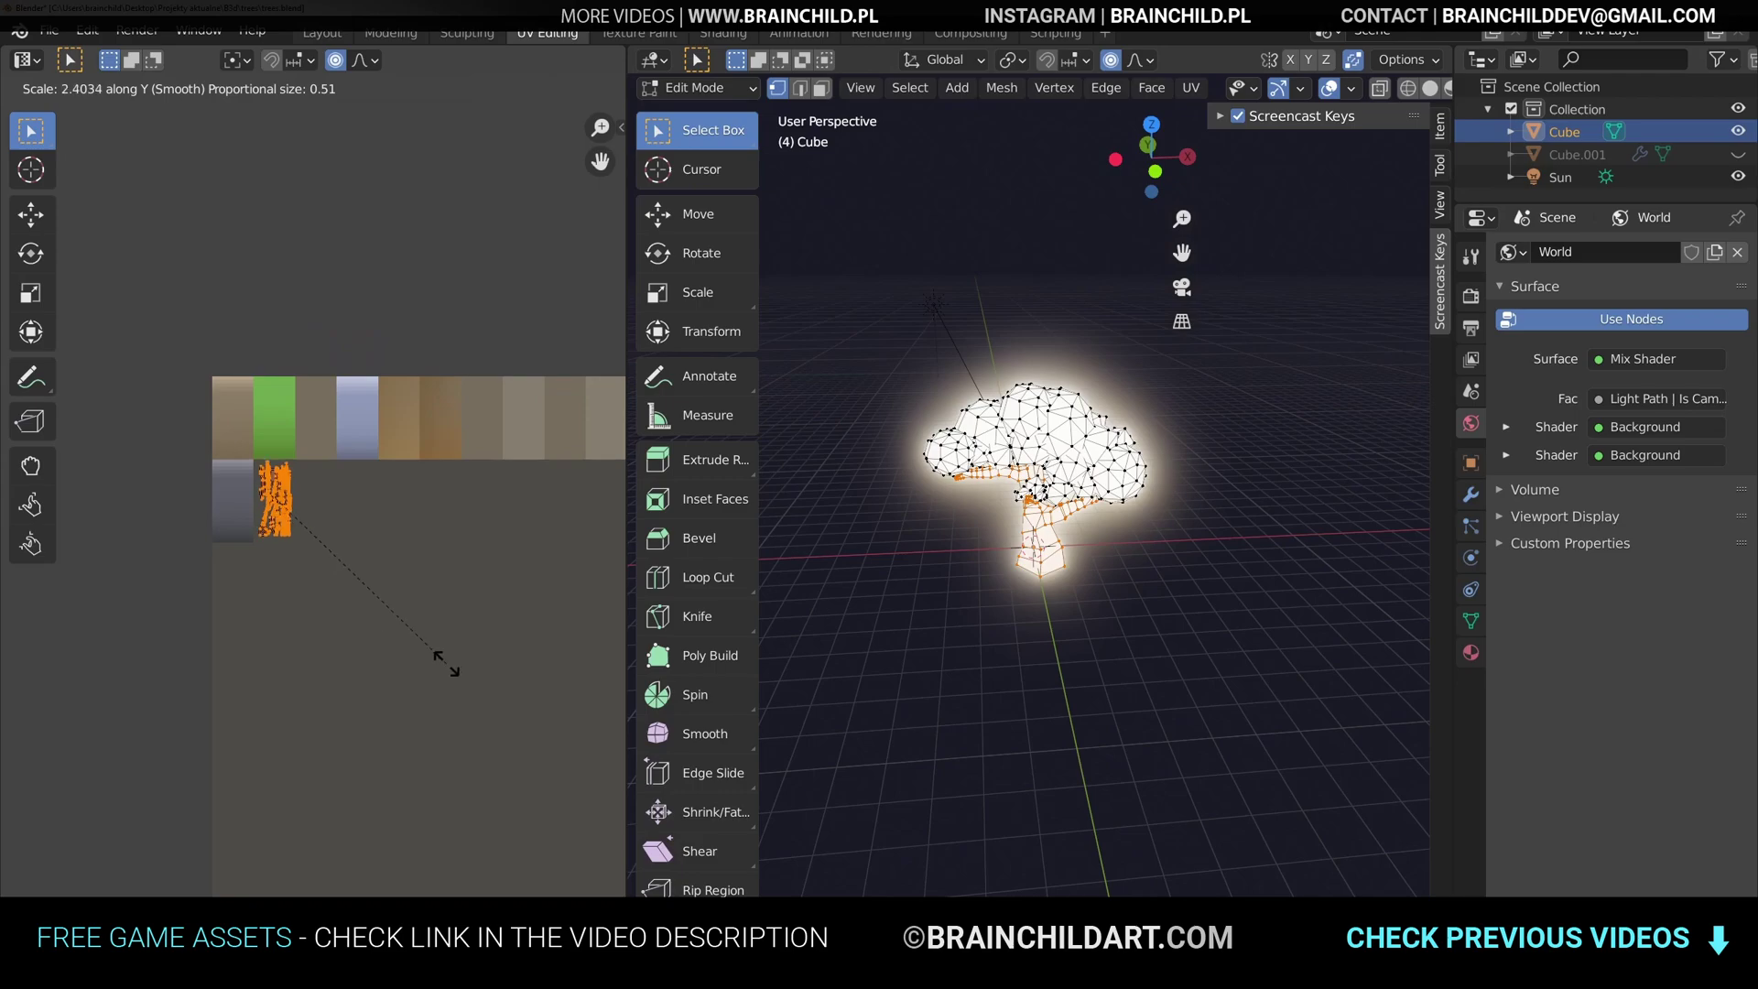
pyautogui.click(444, 665)
pyautogui.scroll(3, 313, 519)
pyautogui.press('g')
pyautogui.click(311, 517)
# - Re-project the trunk and branch UVs from the front orthographic view with Project From View
pyautogui.keyDown('alt'); pyautogui.moveTo(1053, 549); pyautogui.dragTo(1143, 552, button='middle'); pyautogui.keyUp('alt')
pyautogui.press('KP_1')
pyautogui.press('u')
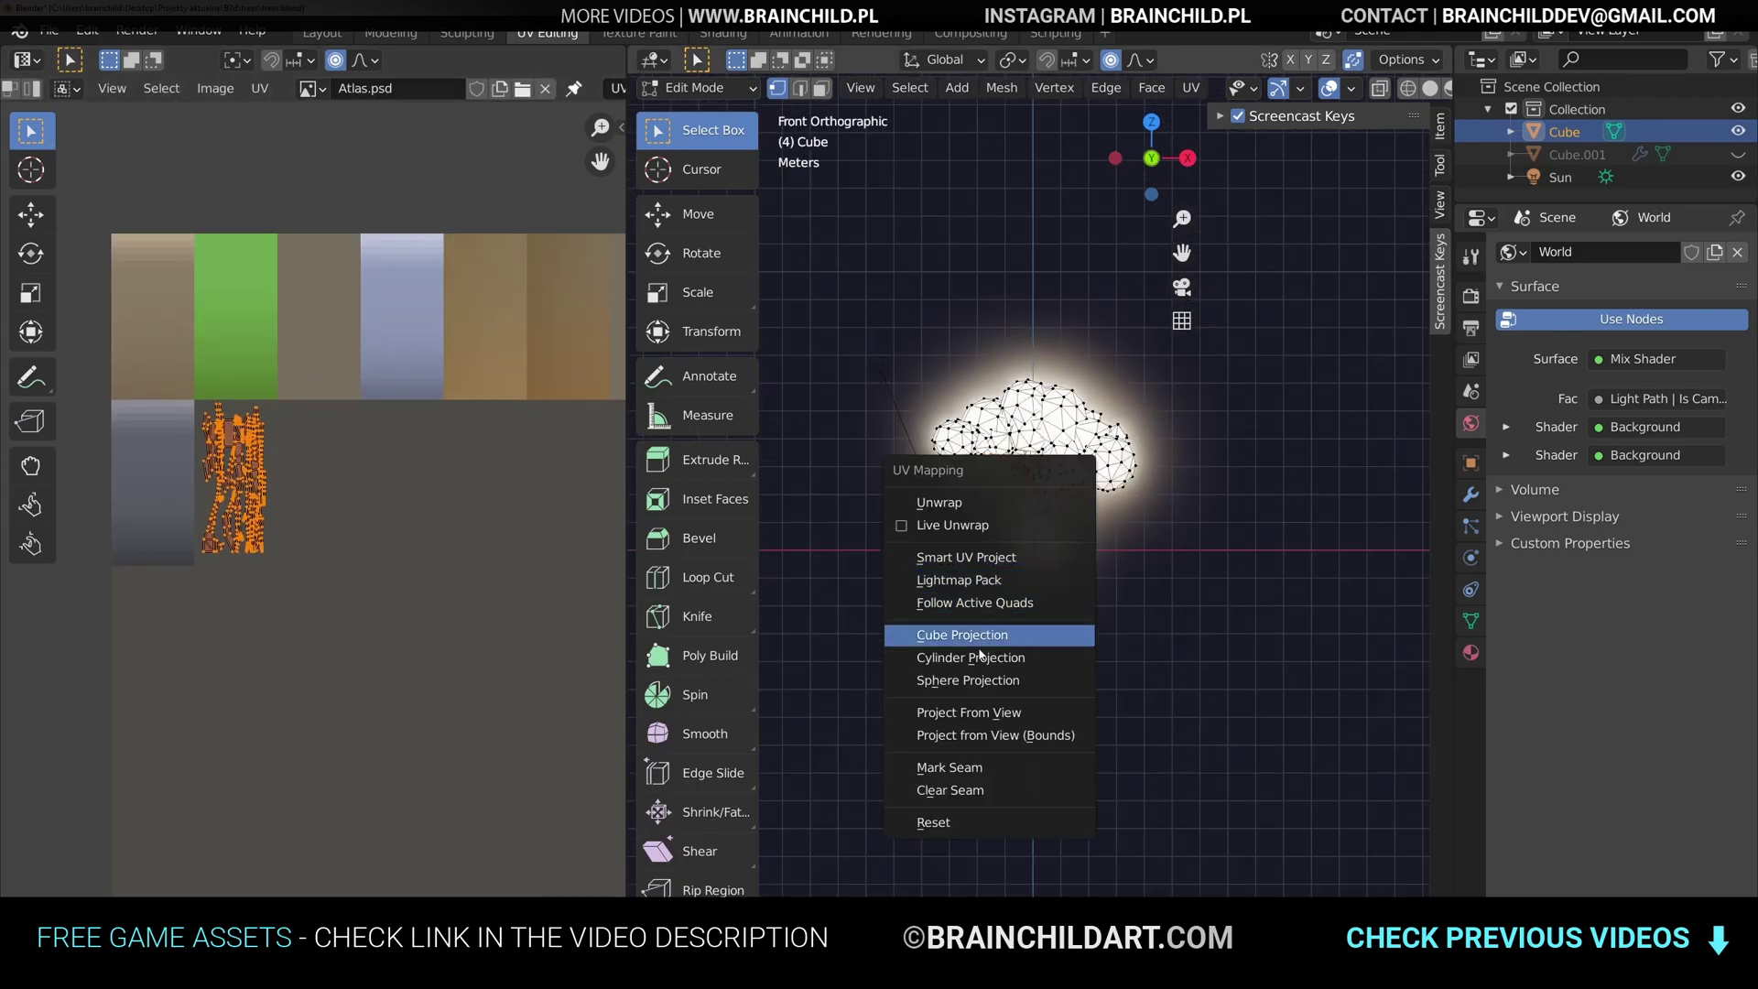
pyautogui.click(974, 705)
# - Move the projected trunk UVs next to the grey atlas swatch and scale them down
pyautogui.scroll(-11, 424, 553)
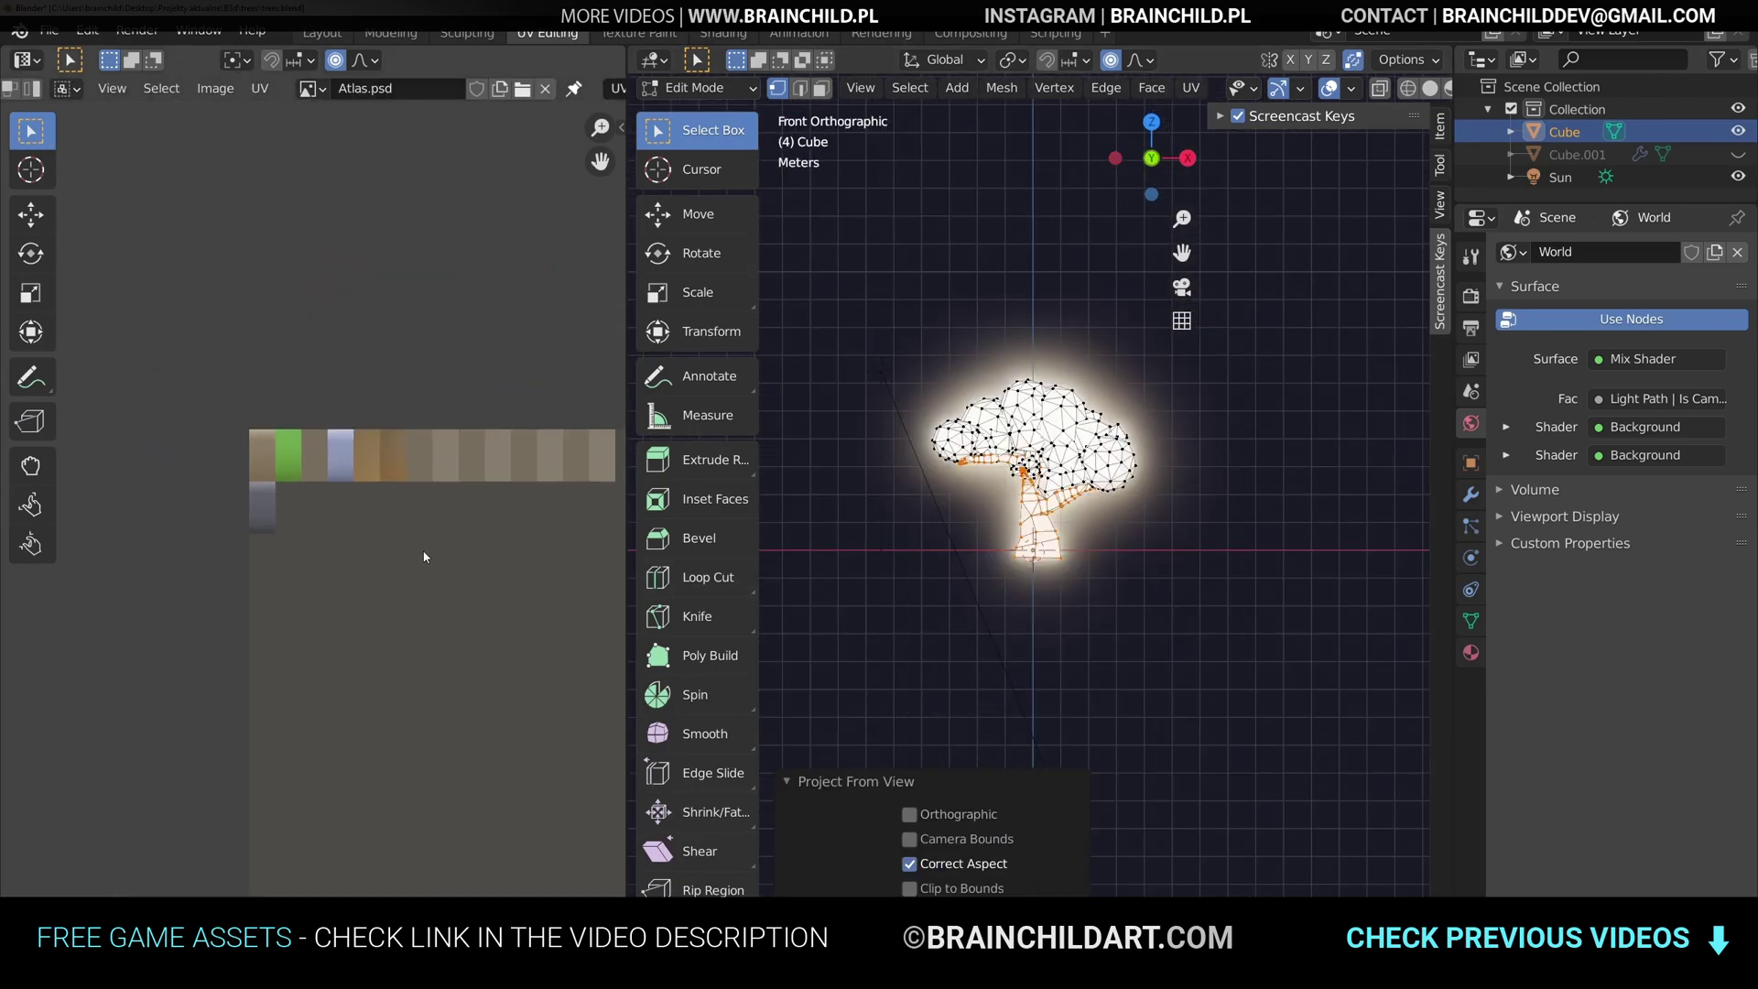
pyautogui.press('g')
pyautogui.click(330, 531)
pyautogui.scroll(10, 487, 701)
pyautogui.press('s')
pyautogui.click(376, 571)
pyautogui.press('g')
pyautogui.click(330, 515)
pyautogui.press('s')
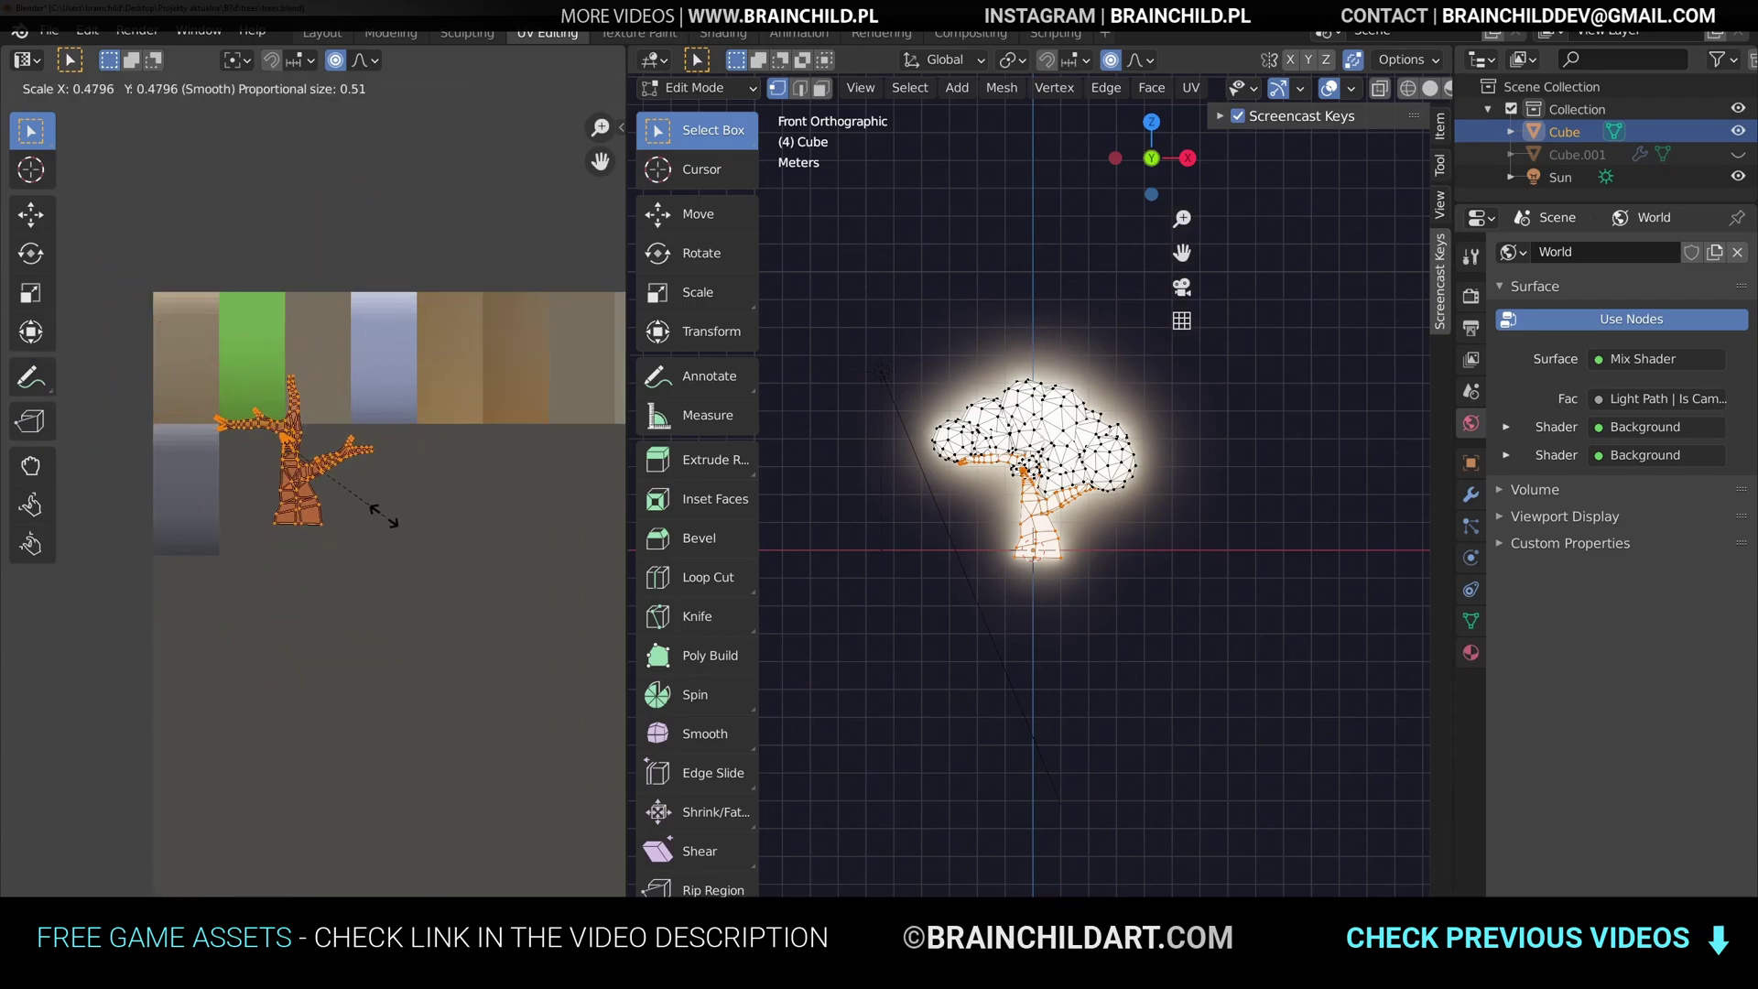
pyautogui.click(381, 514)
# - Shift the tree-shaped trunk UVs horizontally and vertically toward the empty cell beside the grey swatch
pyautogui.scroll(1, 312, 515)
pyautogui.press('g')
pyautogui.press('x')
pyautogui.click(374, 482)
pyautogui.press('g')
pyautogui.press('y')
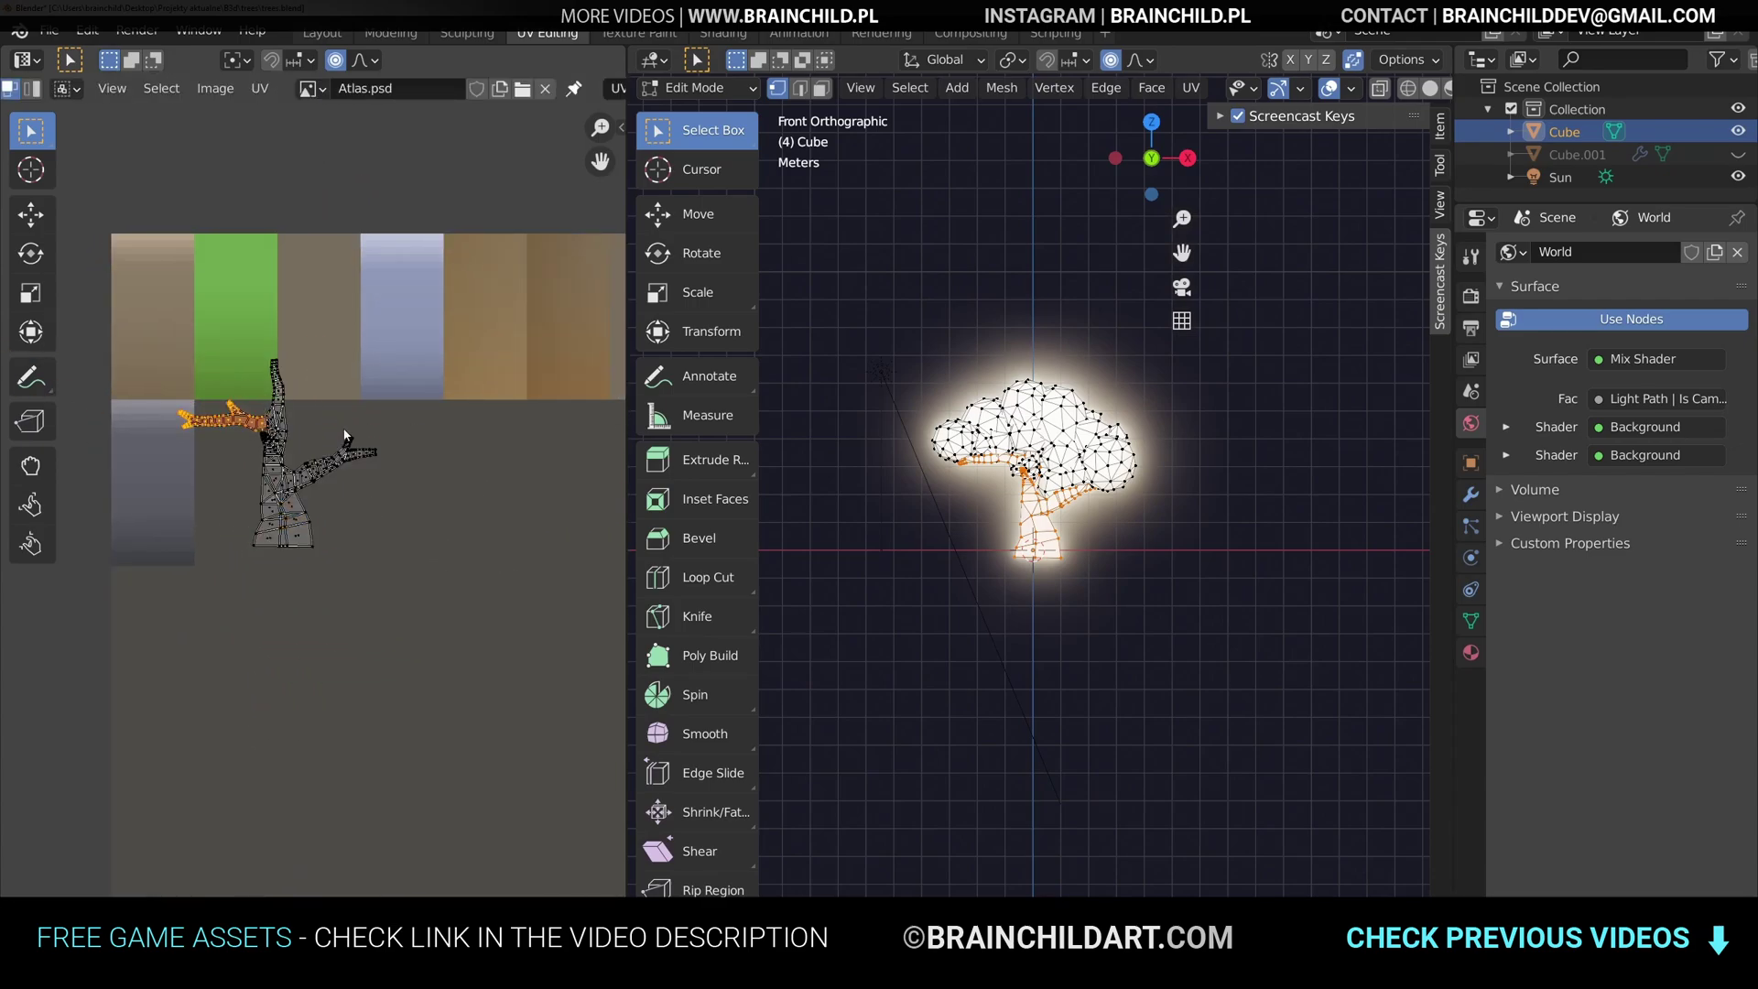
# - Rotate the left branch's UVs upright and move them close against the trunk UVs
pyautogui.press('r')
pyautogui.press('g')
pyautogui.click(339, 486)
pyautogui.press('r')
pyautogui.click(341, 454)
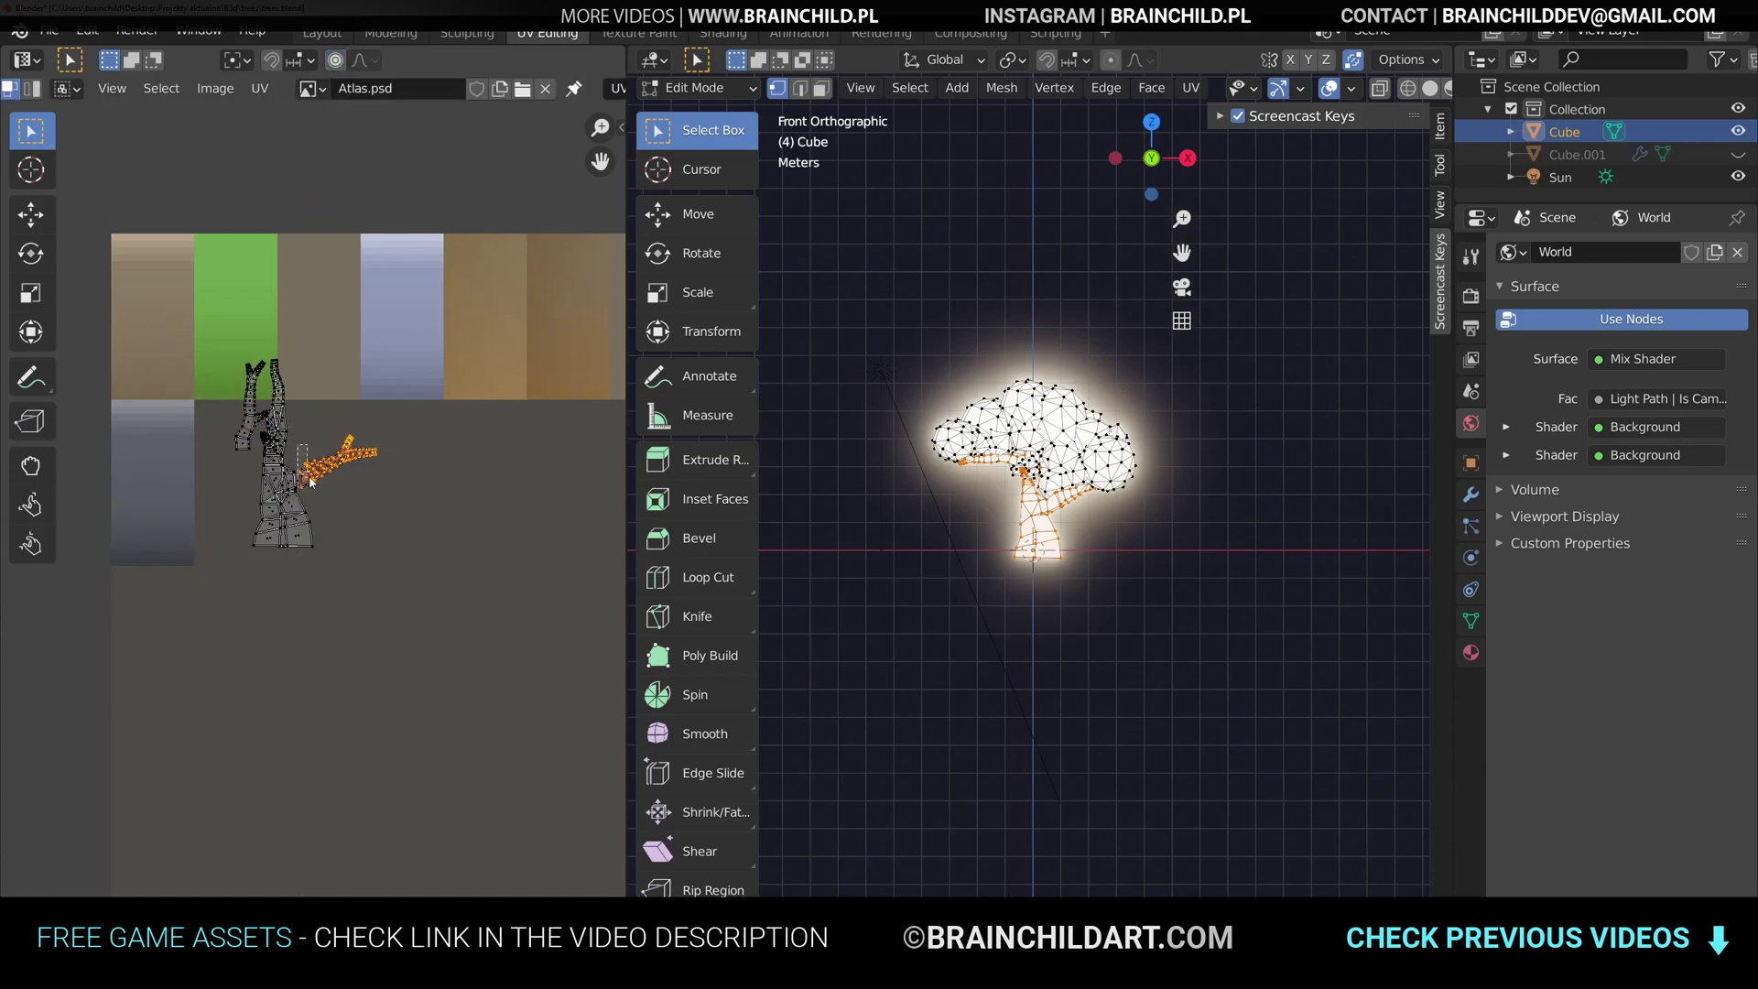
# - Rotate the right branch's UVs upright and move them beside the top of the trunk UVs
pyautogui.press('r')
pyautogui.click(412, 412)
pyautogui.press('g')
pyautogui.click(378, 353)
# - Select all trunk and branch UVs and fit them into the empty cell beside the grey swatch
pyautogui.press('b')
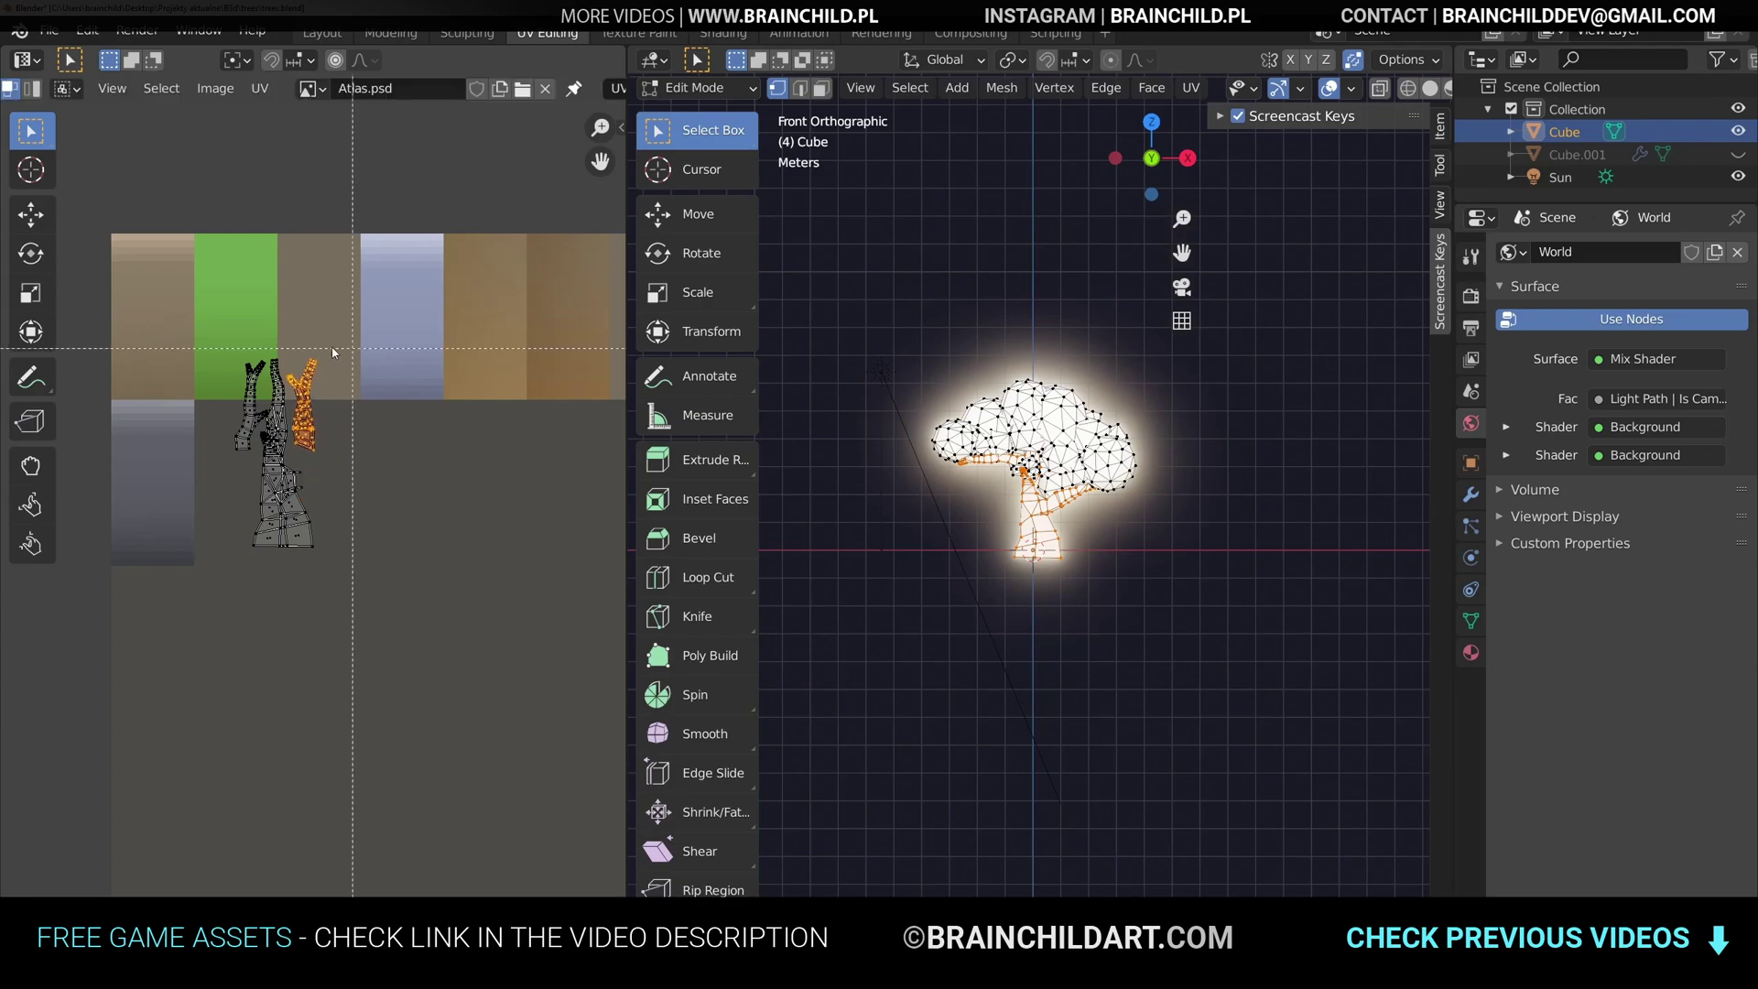
pyautogui.moveTo(363, 352); pyautogui.dragTo(211, 579)
pyautogui.press('g')
pyautogui.click(348, 604)
pyautogui.click(324, 593)
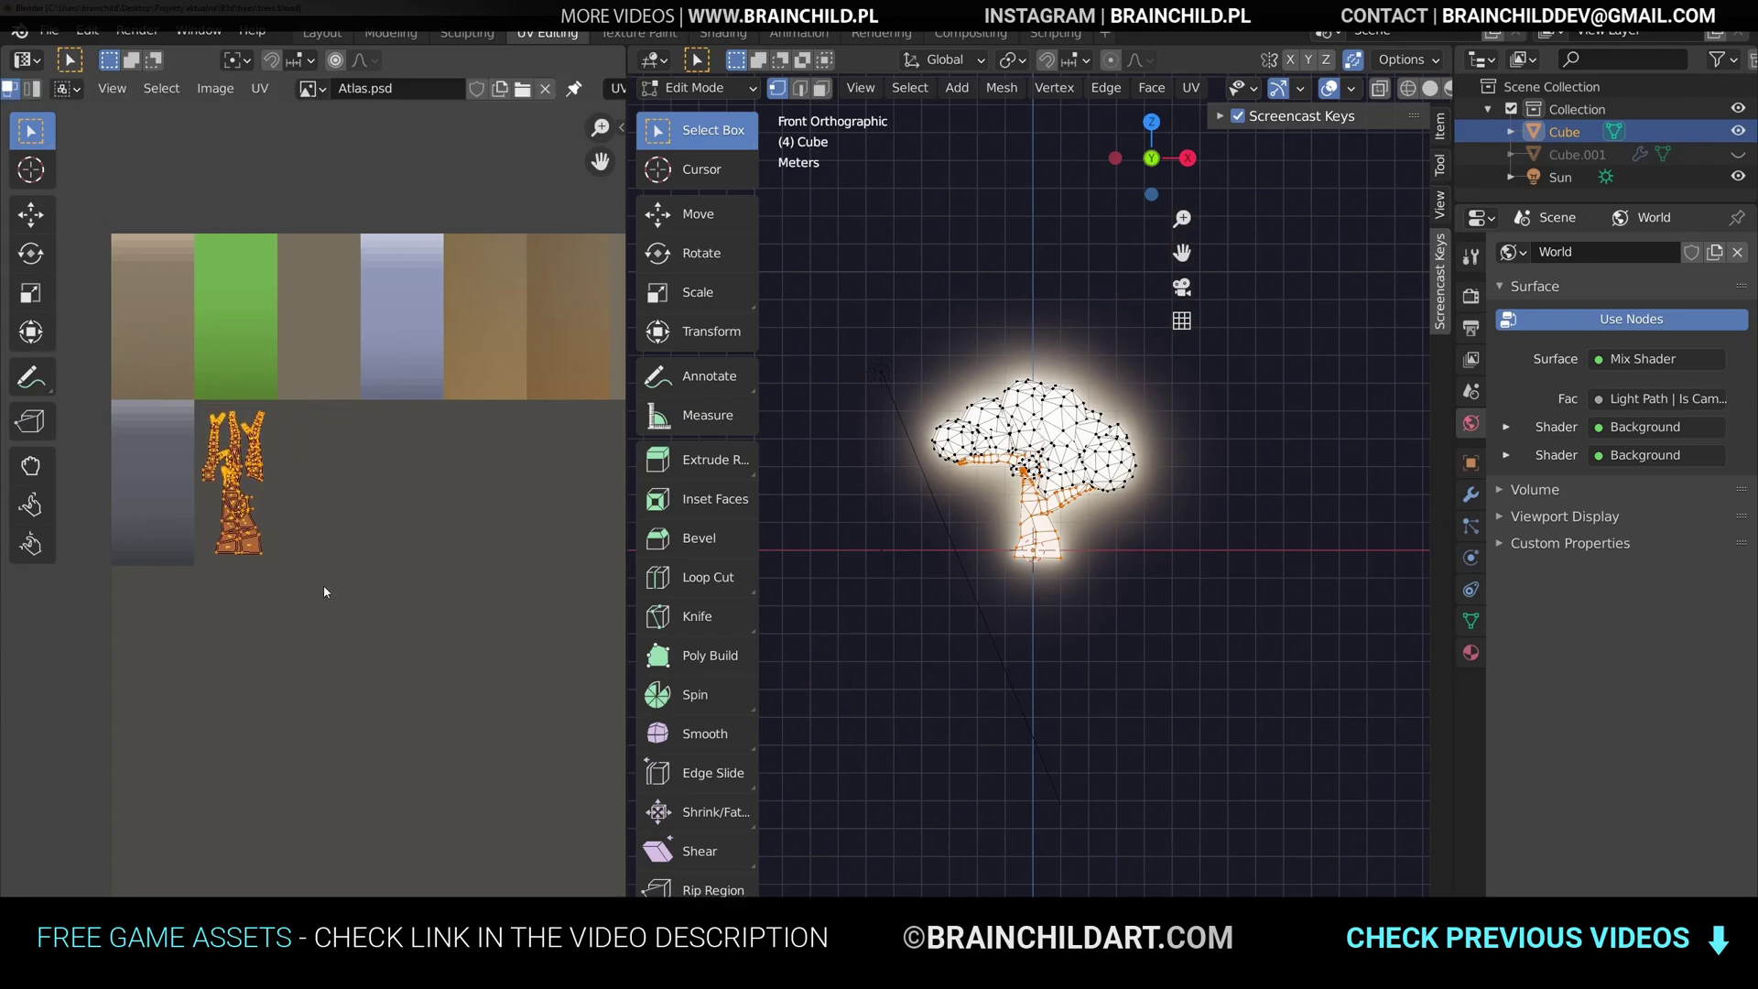
# - Select the foliage instead of the trunk, move its UVs near the atlas and scale them down
pyautogui.moveTo(1025, 531); pyautogui.dragTo(1059, 478, button='middle')
pyautogui.scroll(2, 1059, 477)
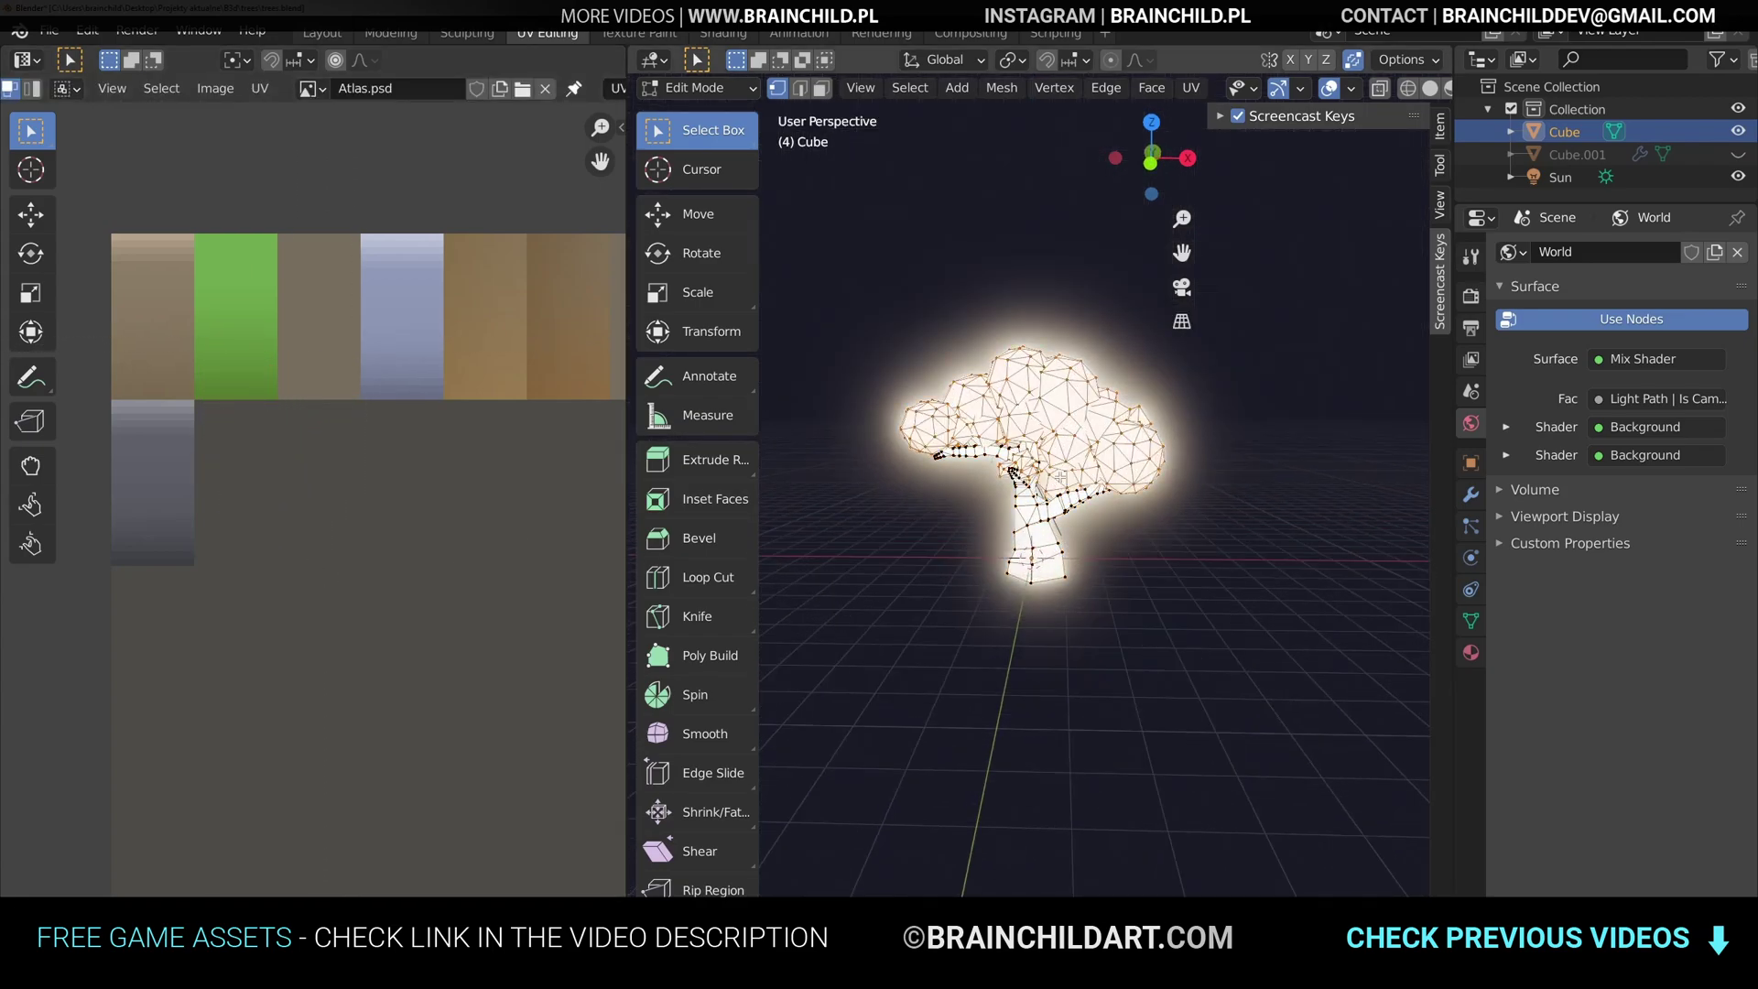
pyautogui.scroll(-8, 289, 604)
pyautogui.press('a')
pyautogui.press('g')
pyautogui.click(353, 577)
pyautogui.scroll(6, 355, 582)
pyautogui.press('s')
pyautogui.click(352, 391)
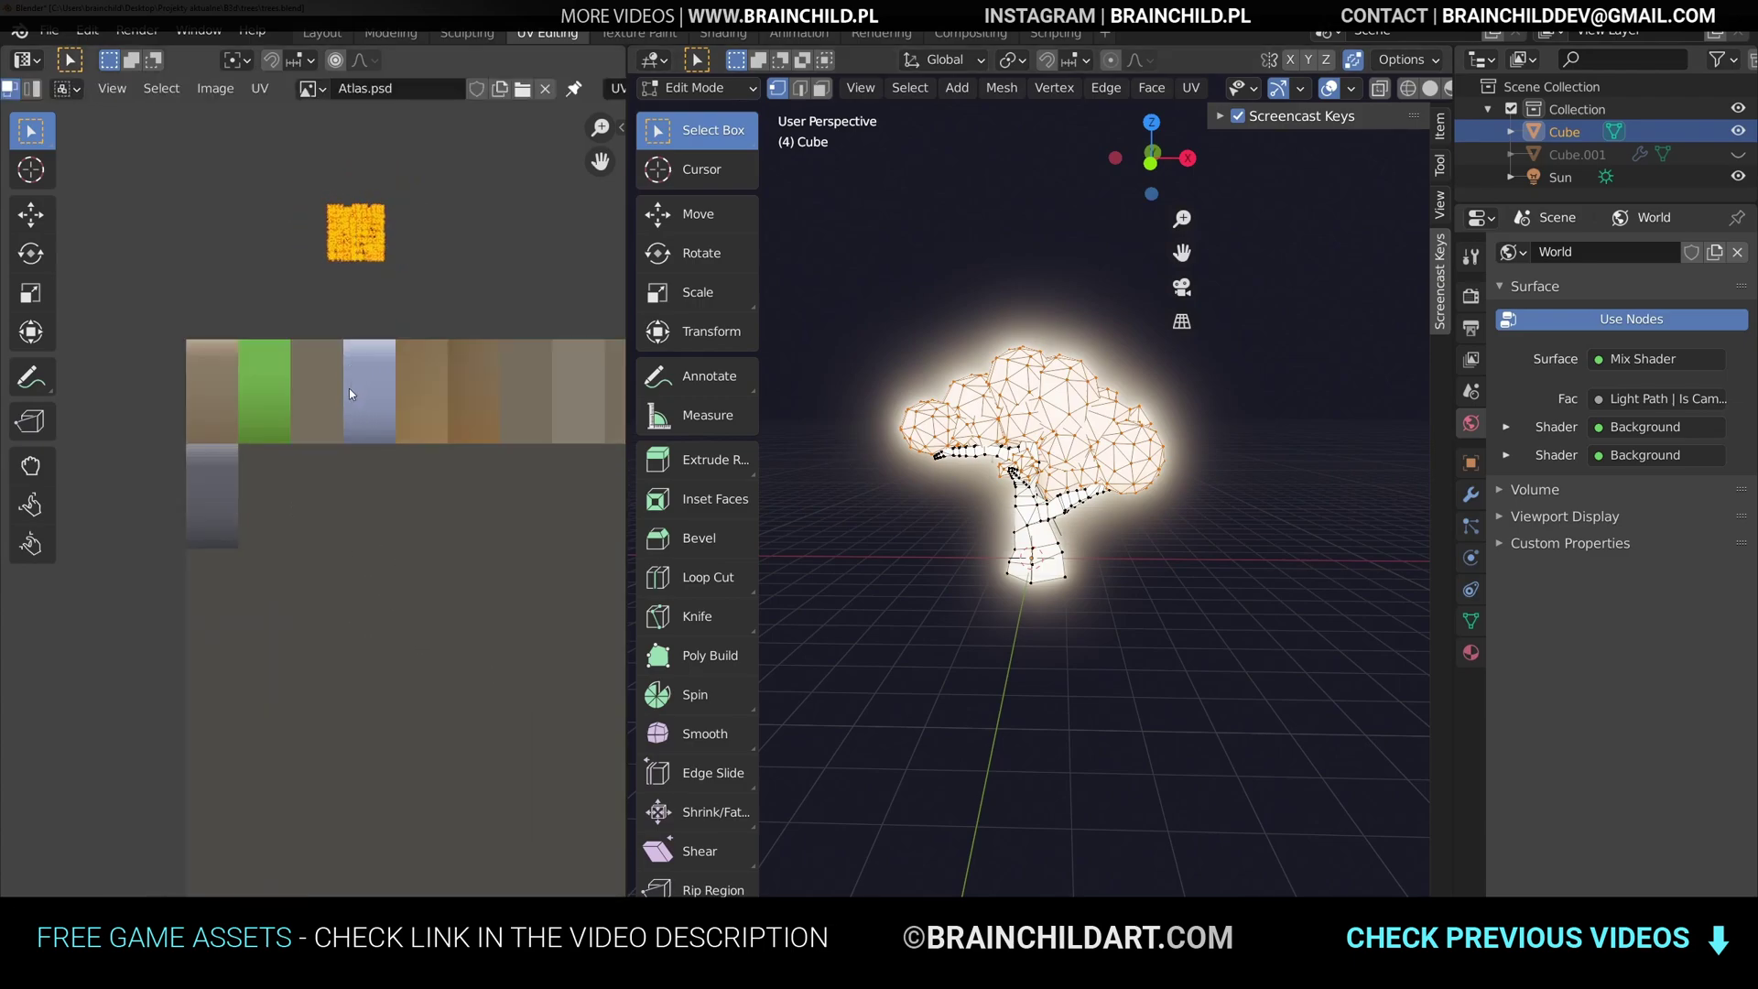
# - Re-project the foliage UVs, move them near the atlas swatches and scale them down
pyautogui.press('u')
pyautogui.click(1044, 440)
pyautogui.scroll(-3, 416, 538)
pyautogui.scroll(-3, 417, 538)
pyautogui.press('a')
pyautogui.press('g')
pyautogui.click(205, 513)
pyautogui.press('s')
pyautogui.click(334, 499)
# - Squeeze the foliage UVs horizontally and fit them inside the green gradient swatch of the atlas
pyautogui.scroll(7, 412, 531)
pyautogui.press('s')
pyautogui.press('x')
pyautogui.click(291, 457)
pyautogui.press('g')
pyautogui.click(335, 463)
pyautogui.press('s')
pyautogui.click(320, 451)
pyautogui.press('s')
pyautogui.press('x')
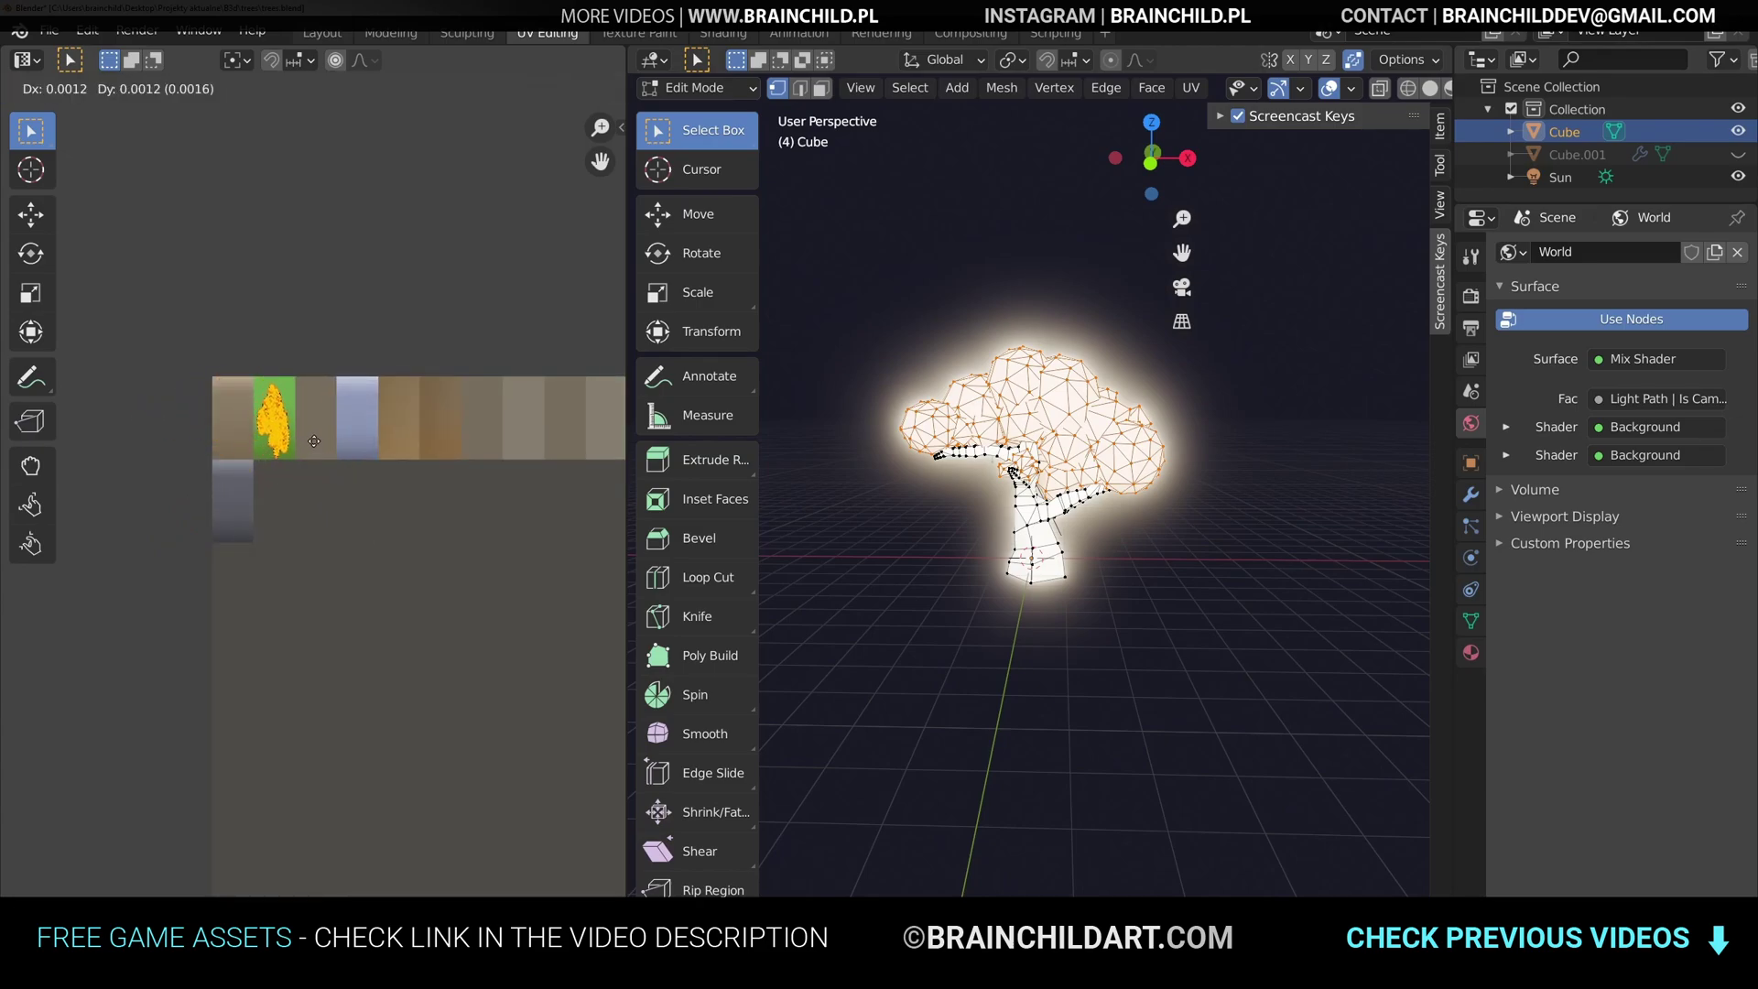
# - Finish editing the mesh, re-export it, switch to Unity and assign the Atlas material to the tree
pyautogui.press('Tab')
pyautogui.hotkey('ctrl', 'alt', 'shift', 'c')
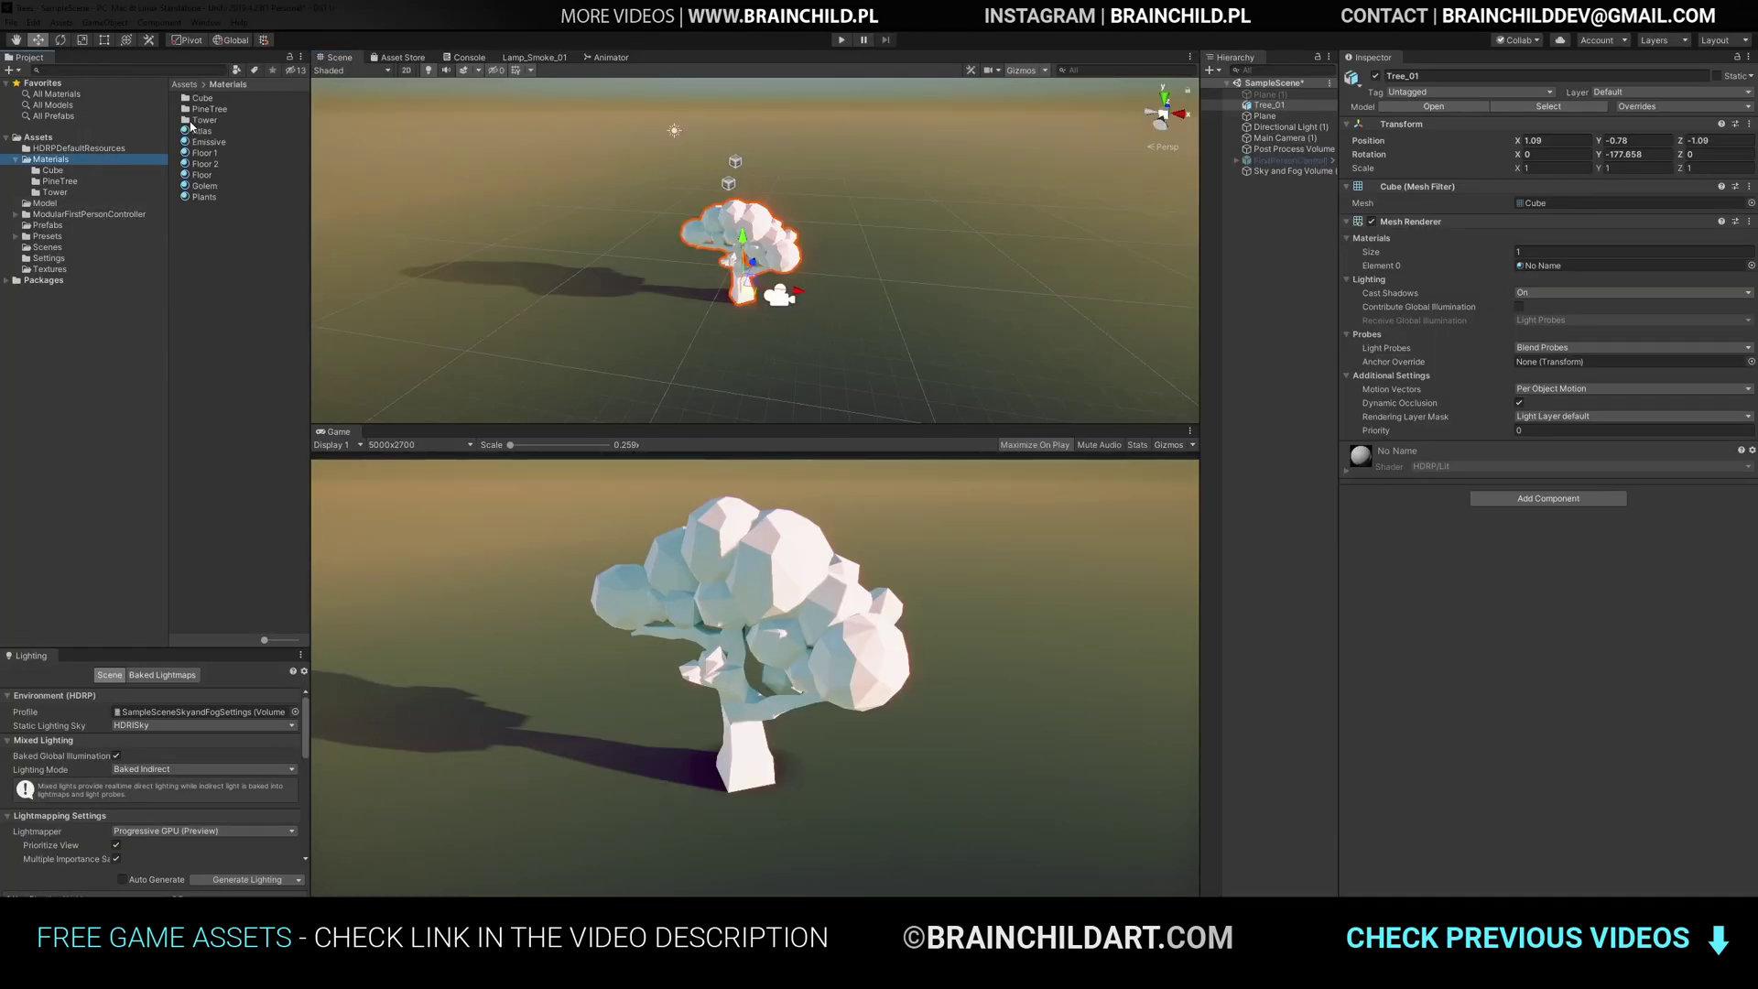
pyautogui.moveTo(732, 262); pyautogui.dragTo(755, 291)
pyautogui.moveTo(766, 294); pyautogui.dragTo(775, 334, button='middle')
pyautogui.scroll(2, 775, 334)
# - Set the rotation of Directional Light (1) to X 121.9 and Y -471.69
pyautogui.click(1286, 137)
pyautogui.click(1289, 127)
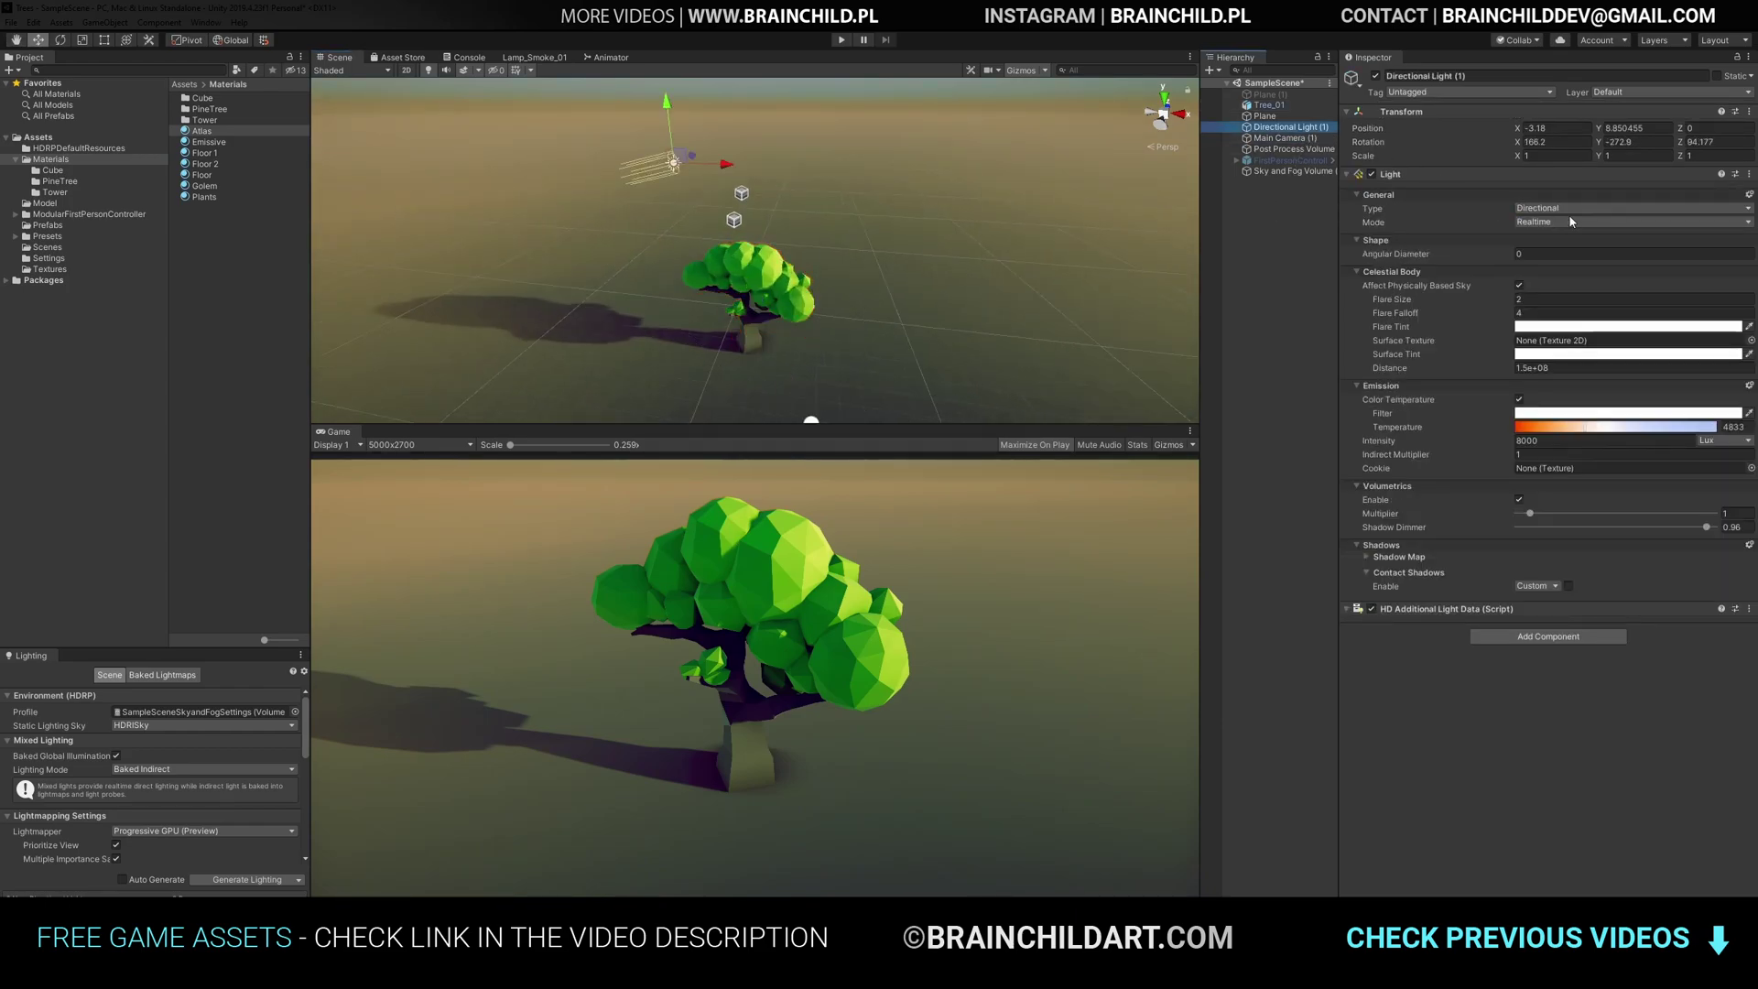
pyautogui.moveTo(1559, 148); pyautogui.dragTo(1756, 119)
pyautogui.moveTo(1513, 149); pyautogui.dragTo(1456, 146)
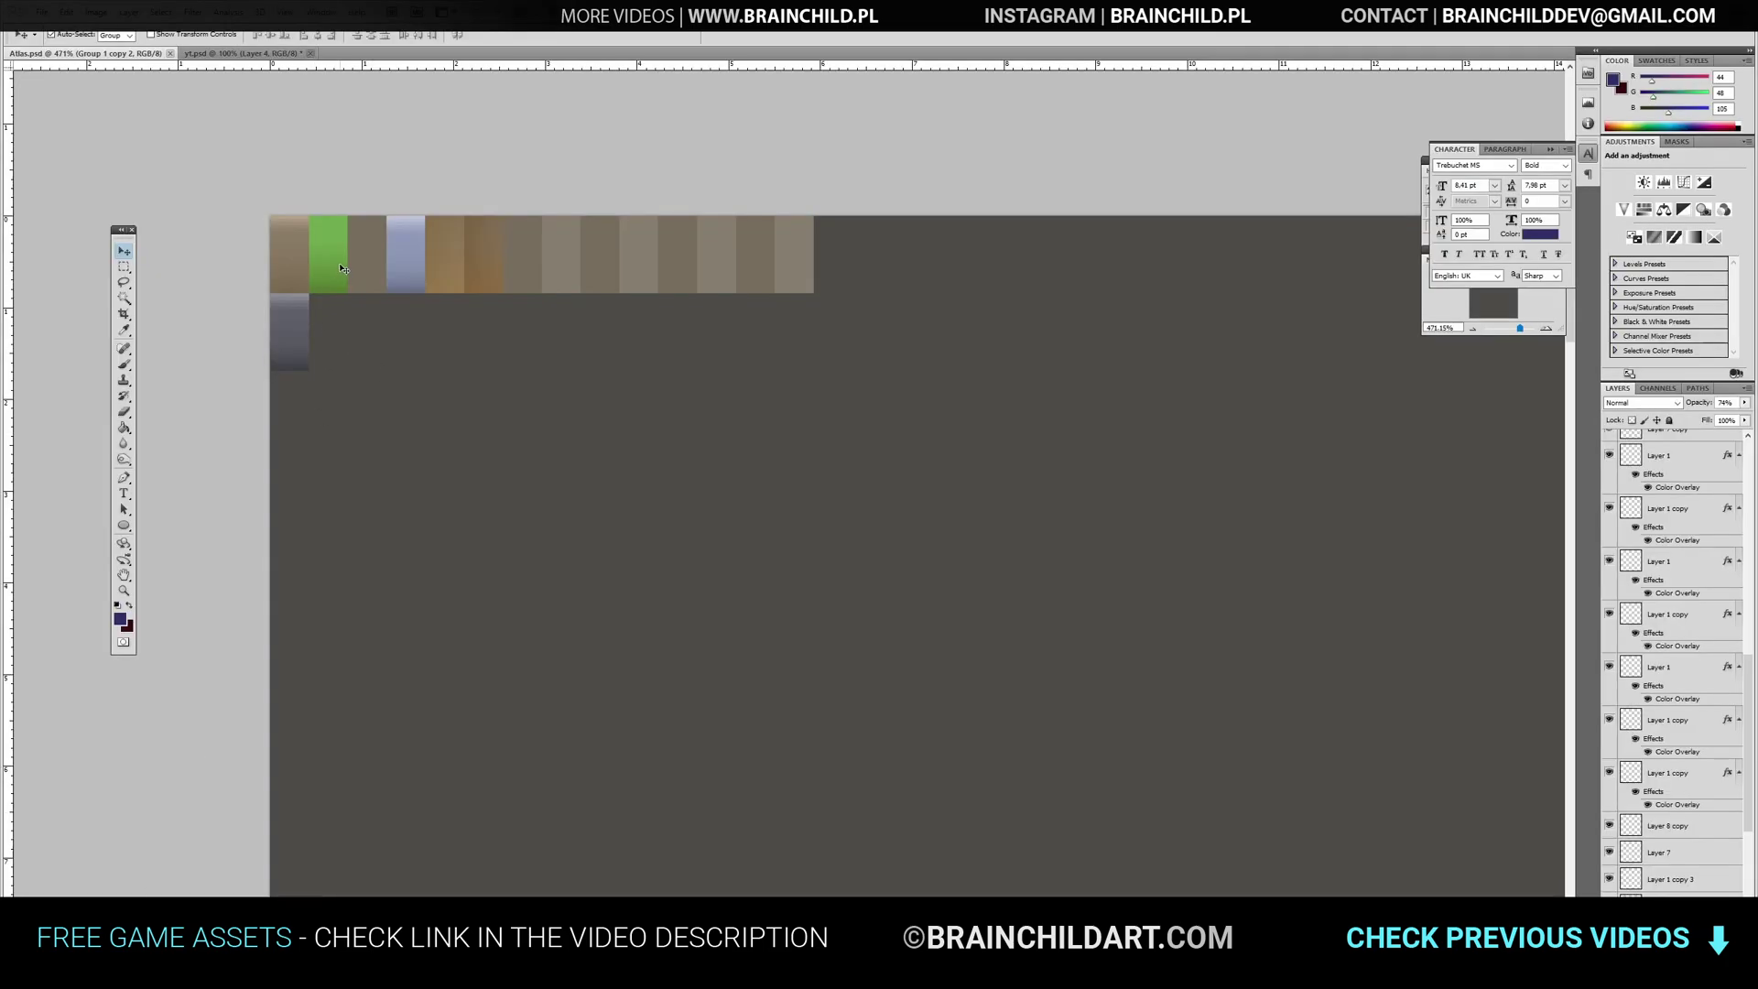
# - Switch to Photoshop, copy the brown gradient swatch into the cell beside the grey swatch and flip it vertically
pyautogui.click(343, 269)
pyautogui.keyDown('alt'); pyautogui.moveTo(485, 274); pyautogui.dragTo(505, 294); pyautogui.keyUp('alt')
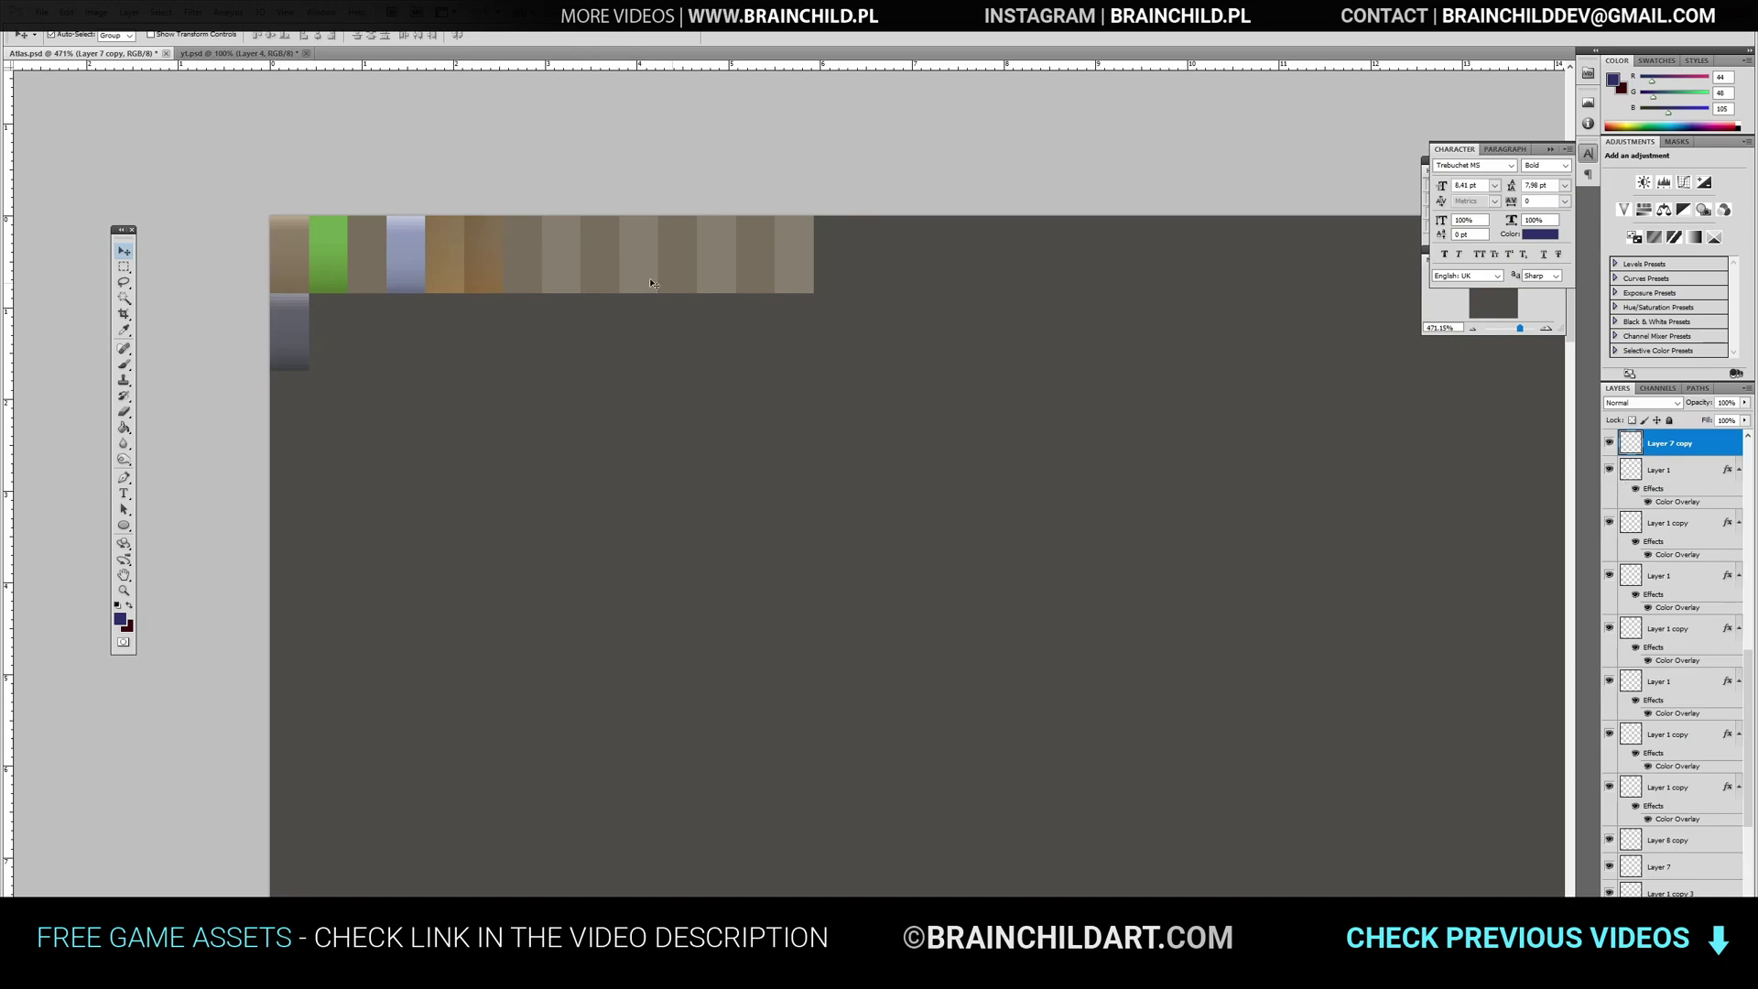
pyautogui.keyDown('alt'); pyautogui.moveTo(484, 266); pyautogui.dragTo(355, 350); pyautogui.keyUp('alt')
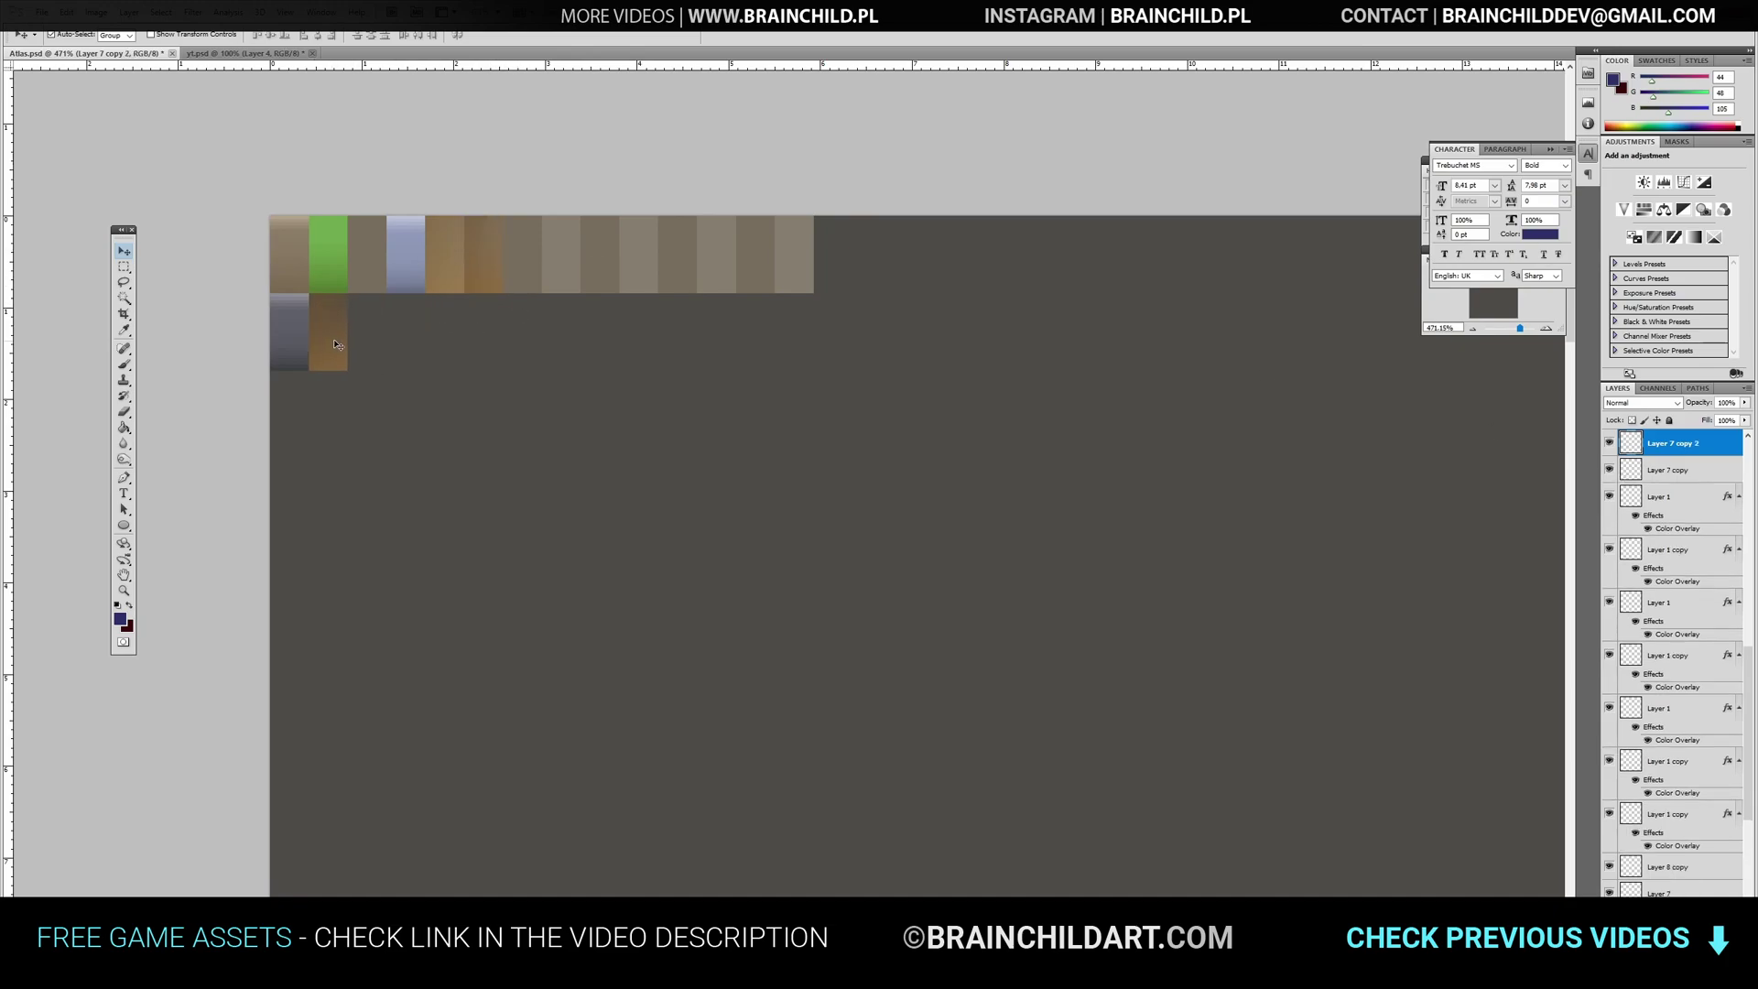
pyautogui.click(65, 11)
pyautogui.moveTo(169, 281)
pyautogui.click(291, 443)
# - Adjust the copied brown swatch's brightness/contrast and hue/saturation to a darker brown
pyautogui.click(67, 12)
pyautogui.moveTo(96, 13)
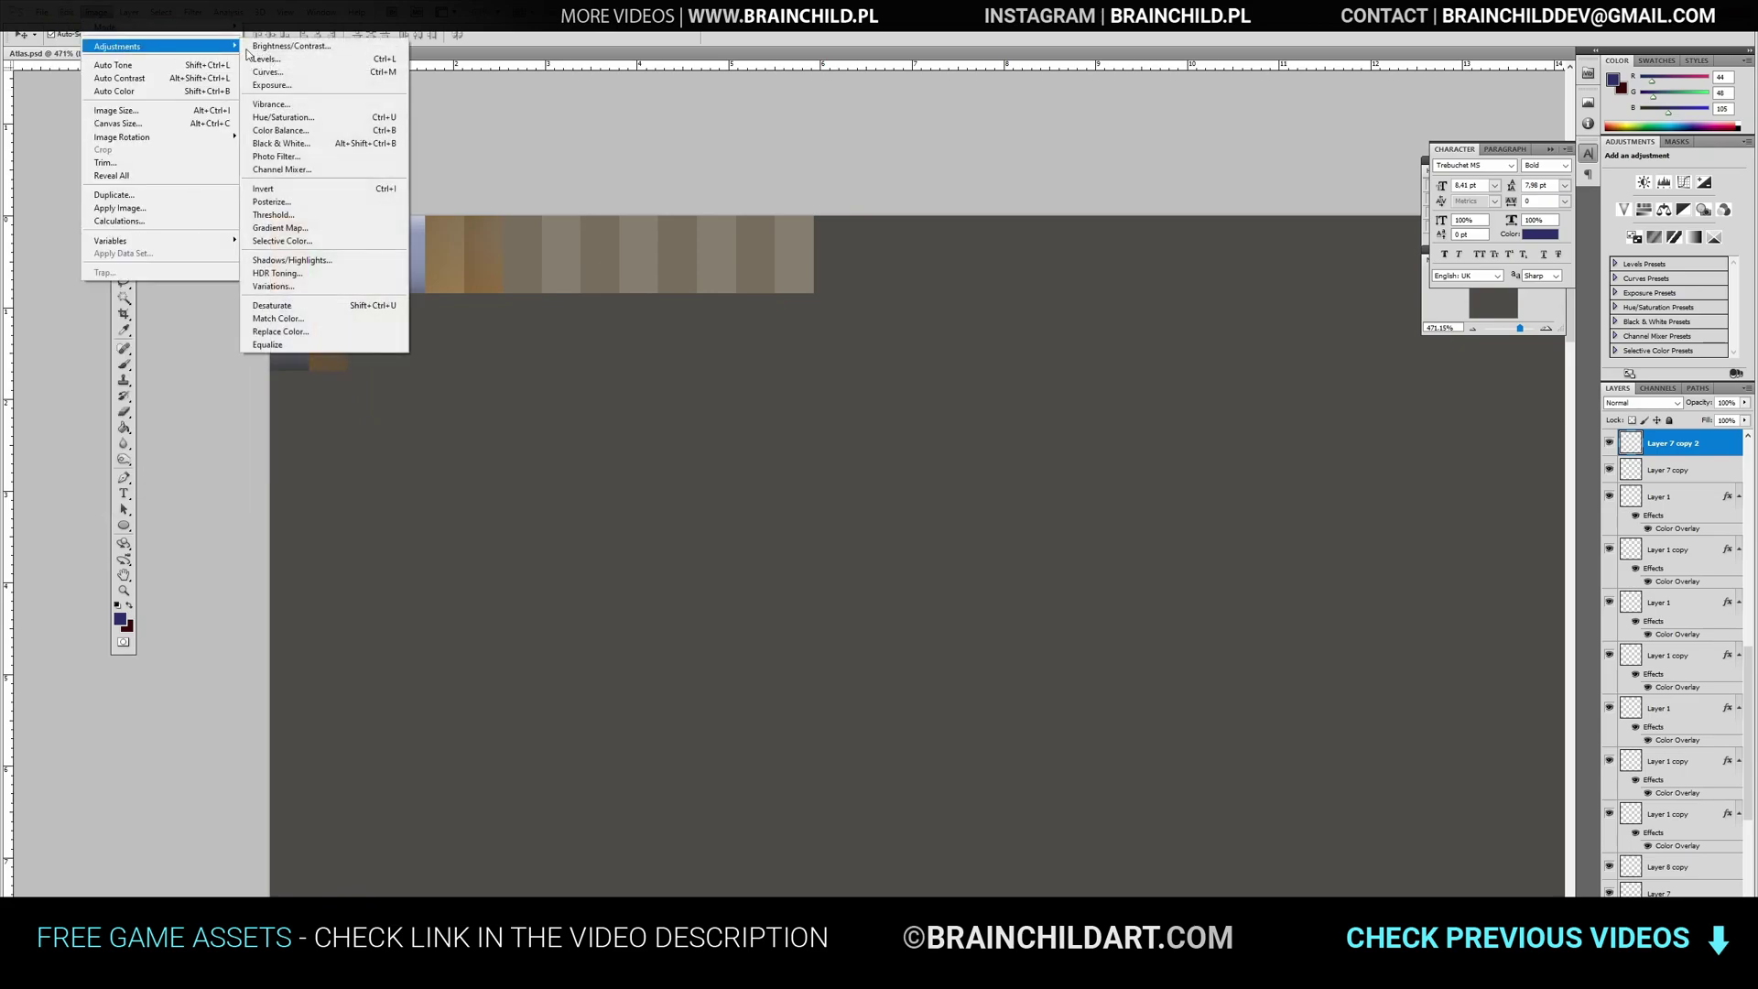
pyautogui.click(290, 46)
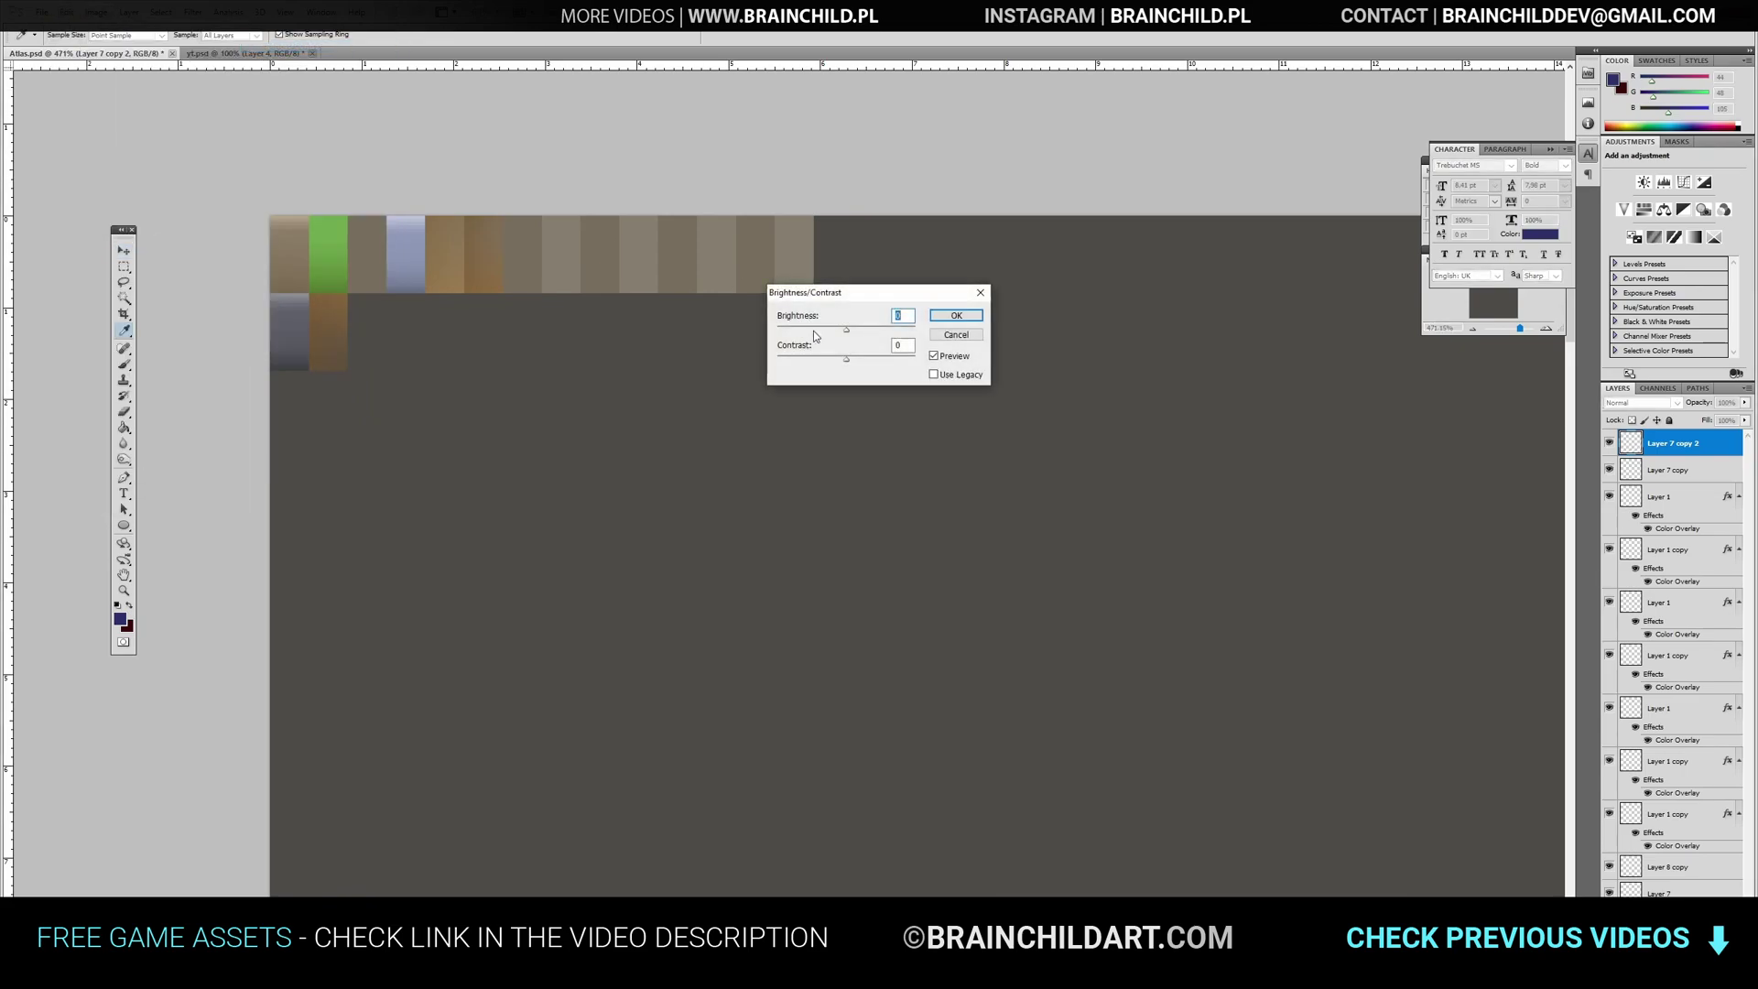
pyautogui.click(956, 315)
pyautogui.press('v')
pyautogui.moveTo(119, 46)
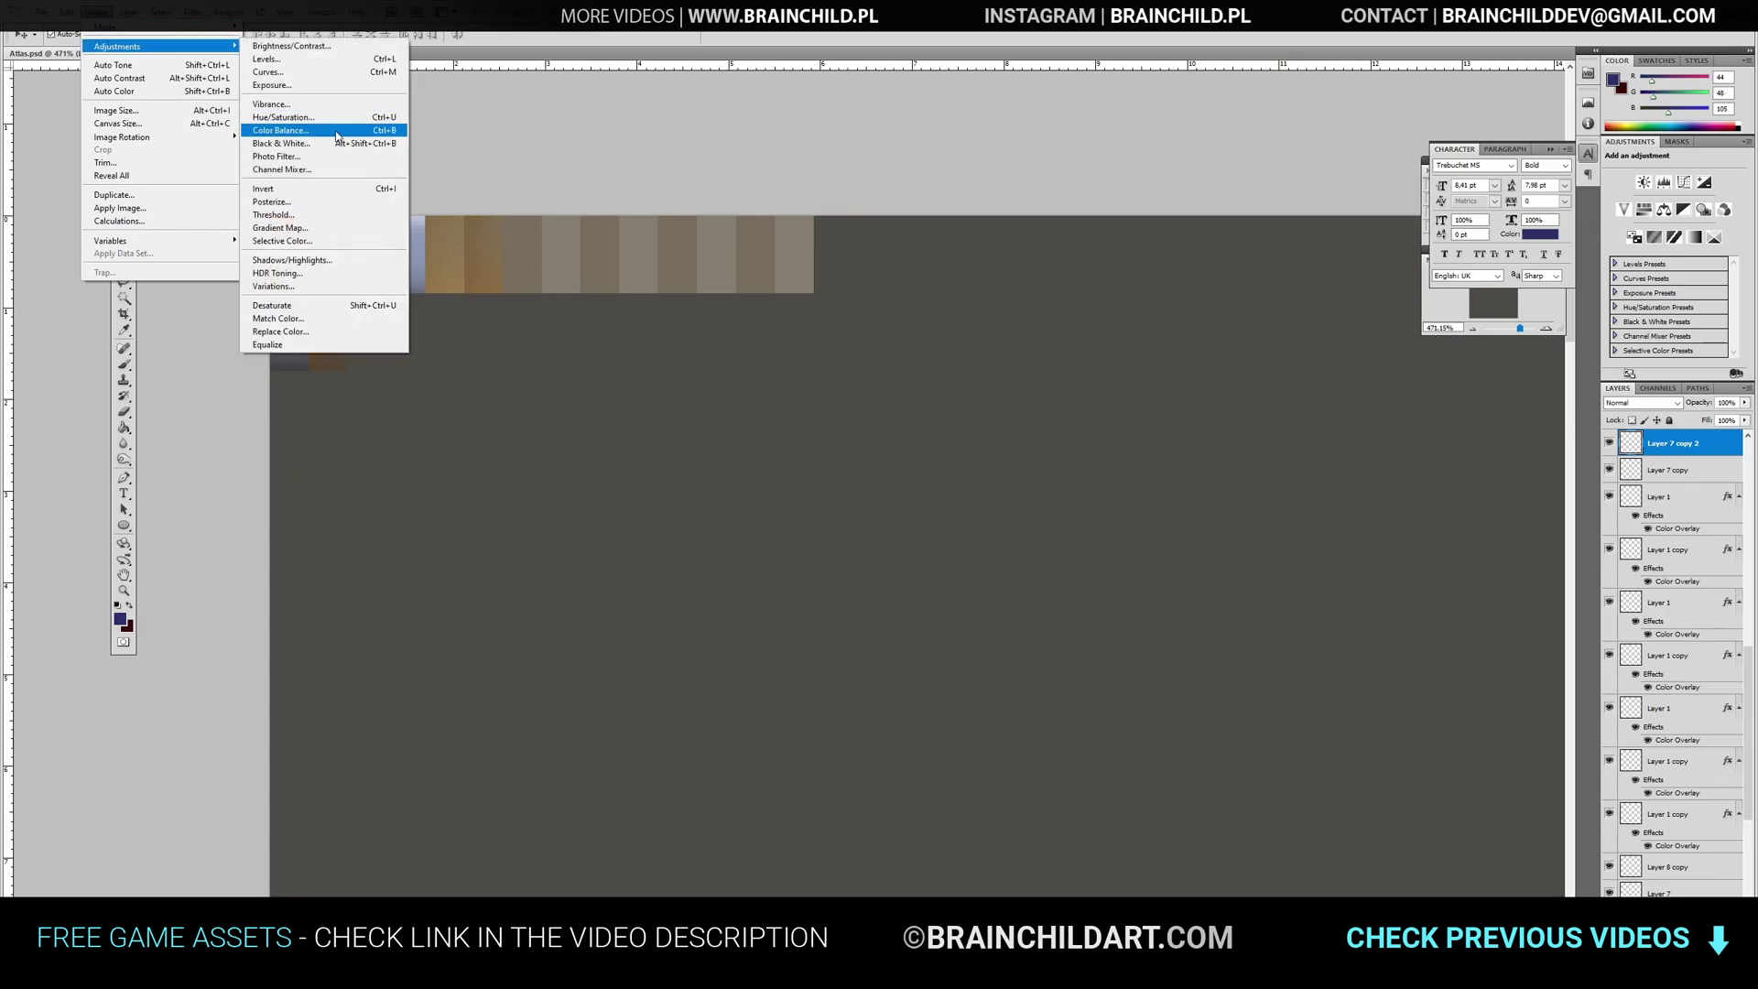
pyautogui.click(303, 117)
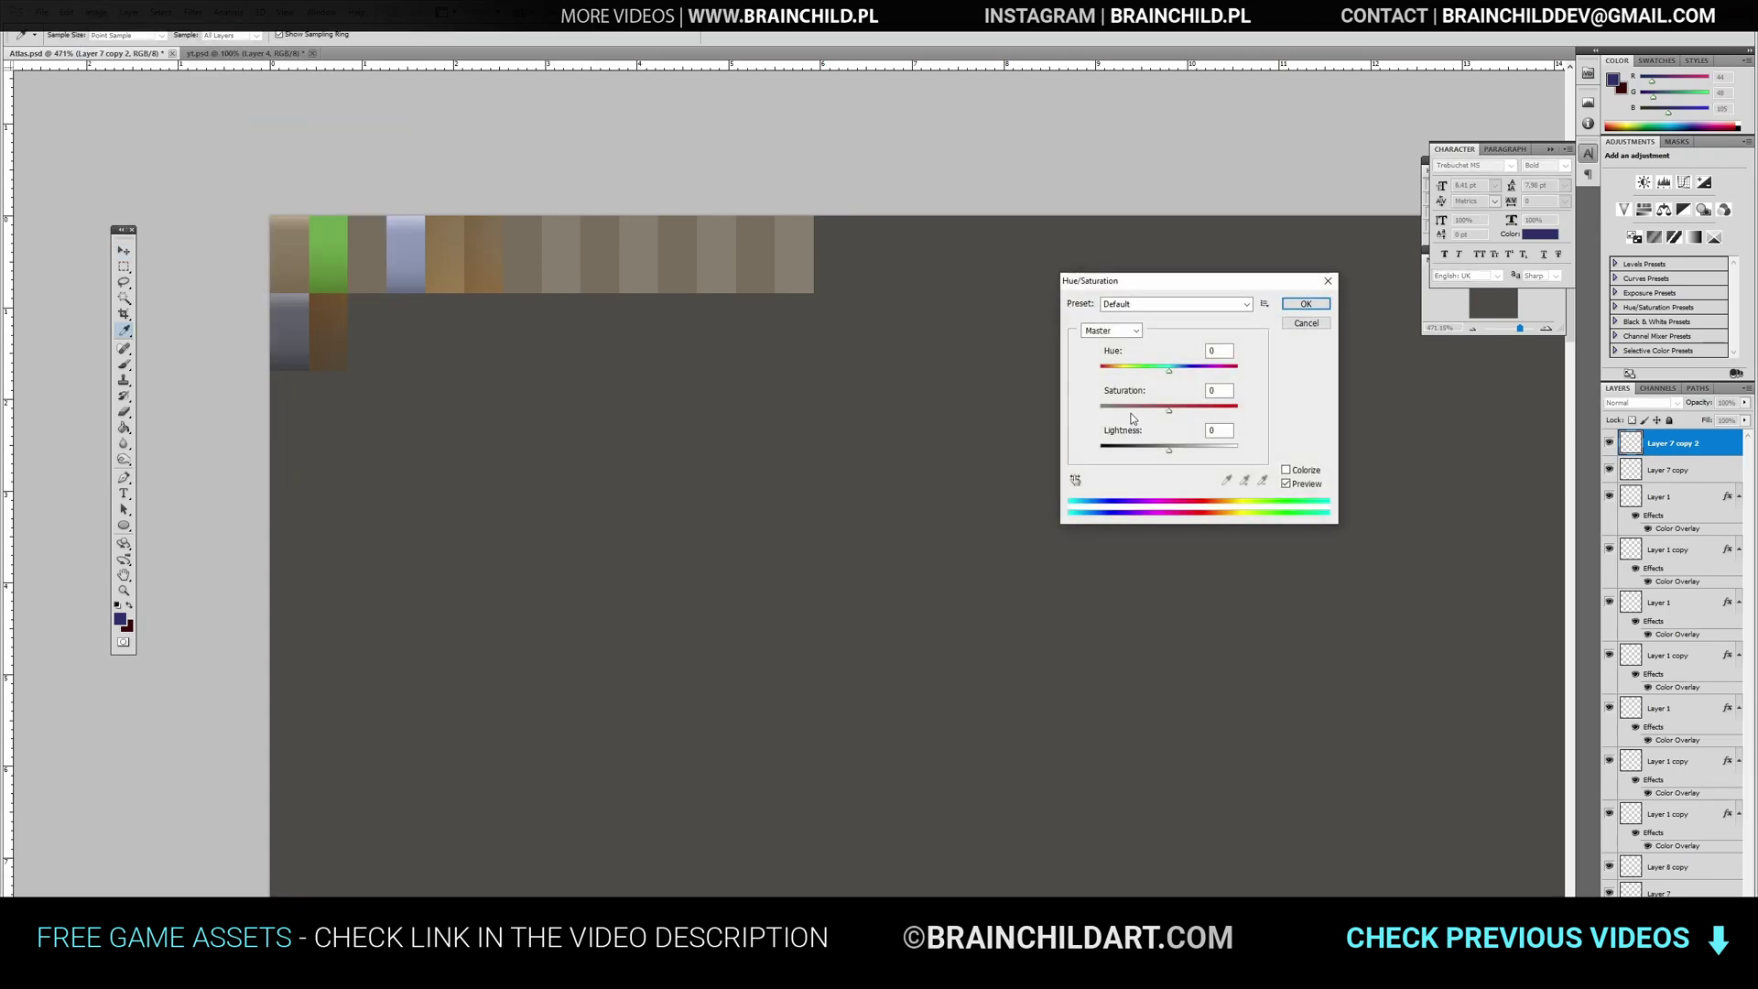
pyautogui.click(1304, 303)
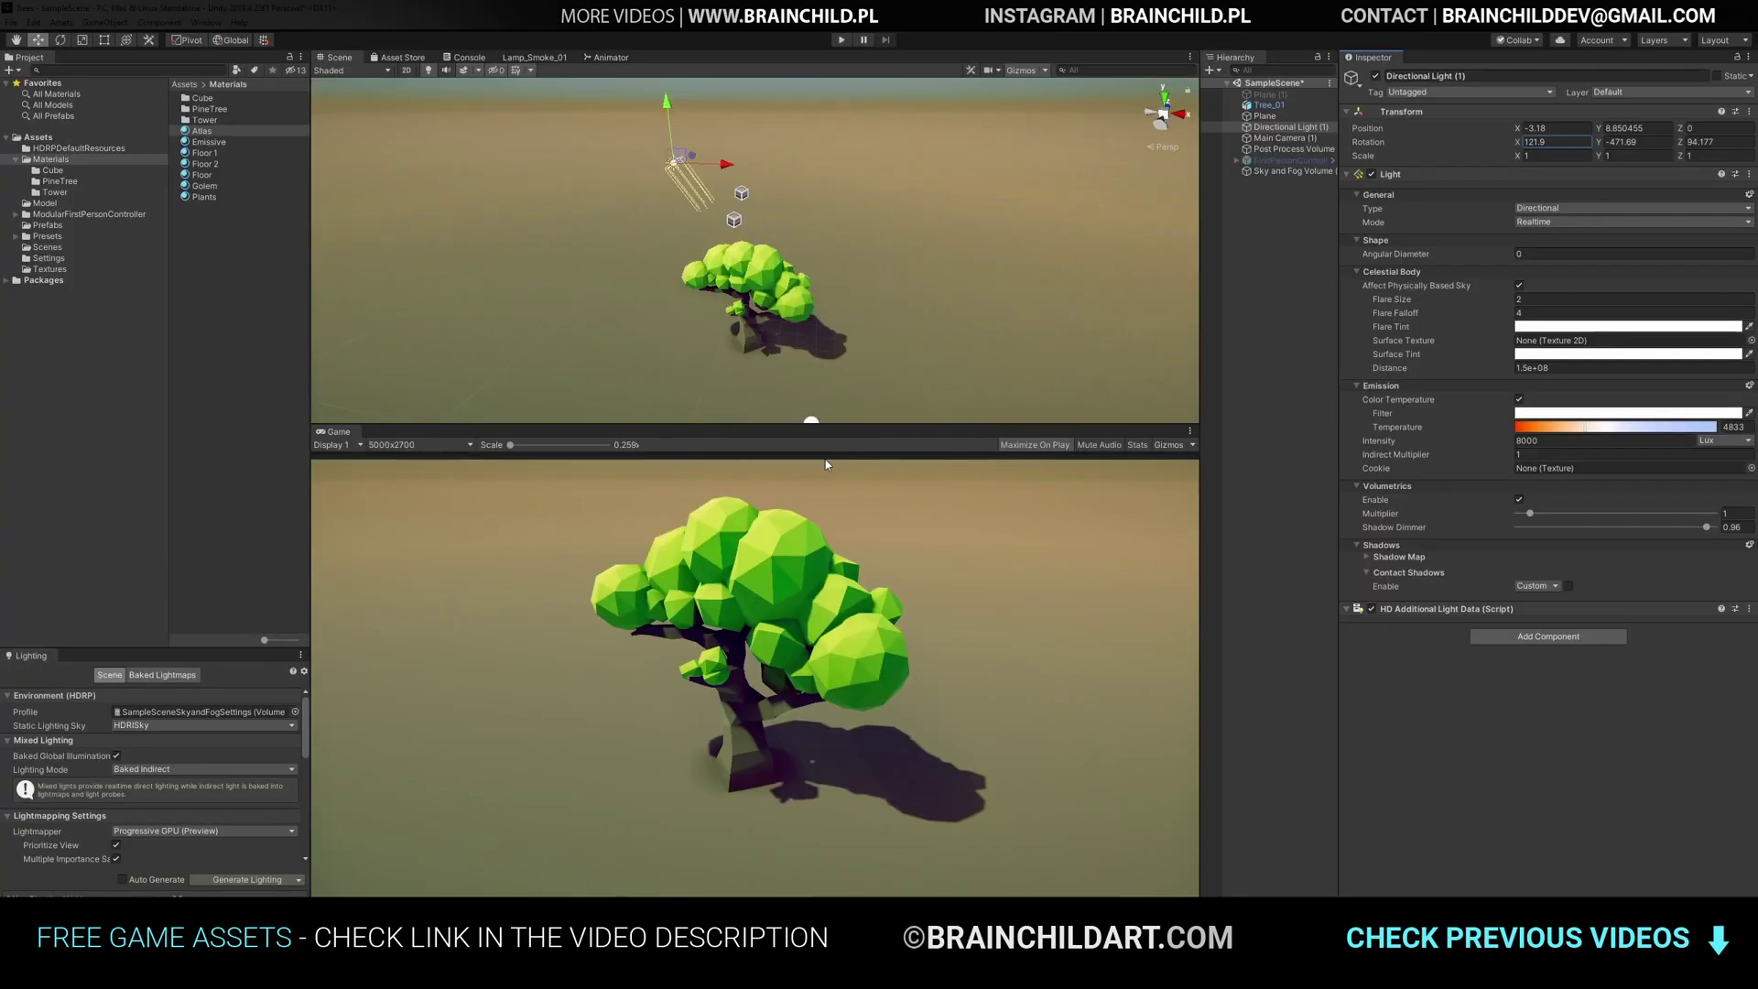
# - Switch to Unity, examine the updated trunk colour on the tree and select the tree
pyautogui.moveTo(825, 383); pyautogui.dragTo(836, 345, button='middle')
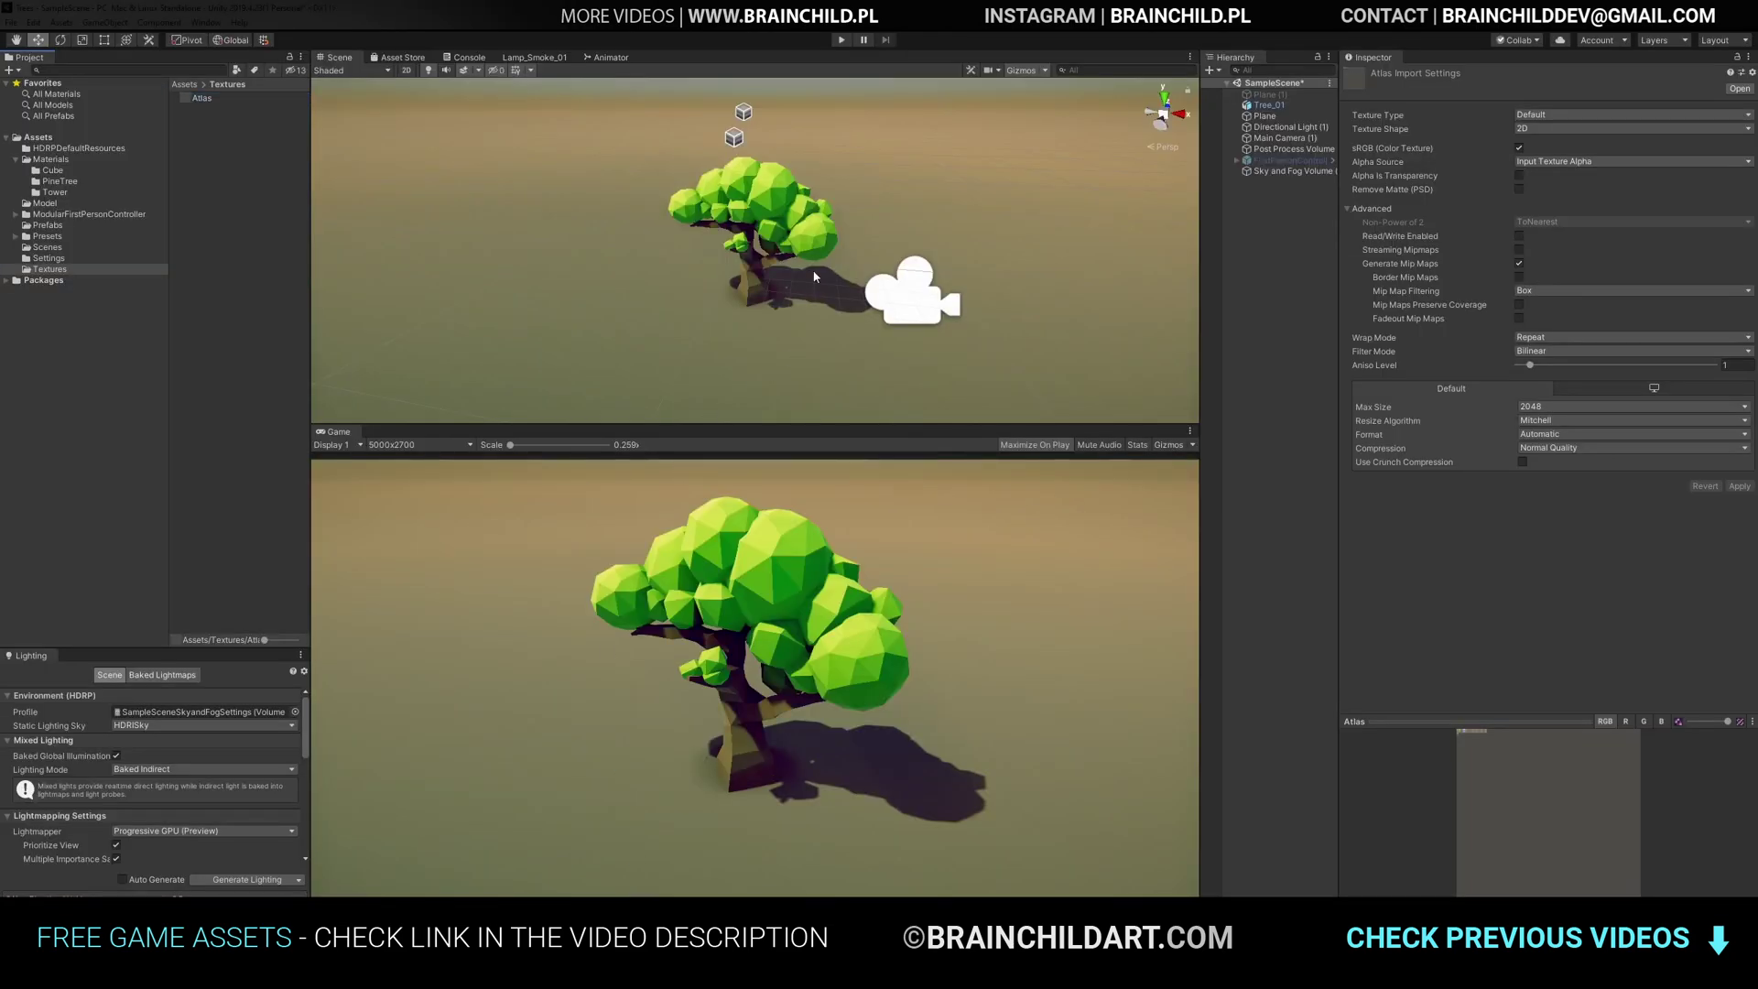
pyautogui.click(756, 293)
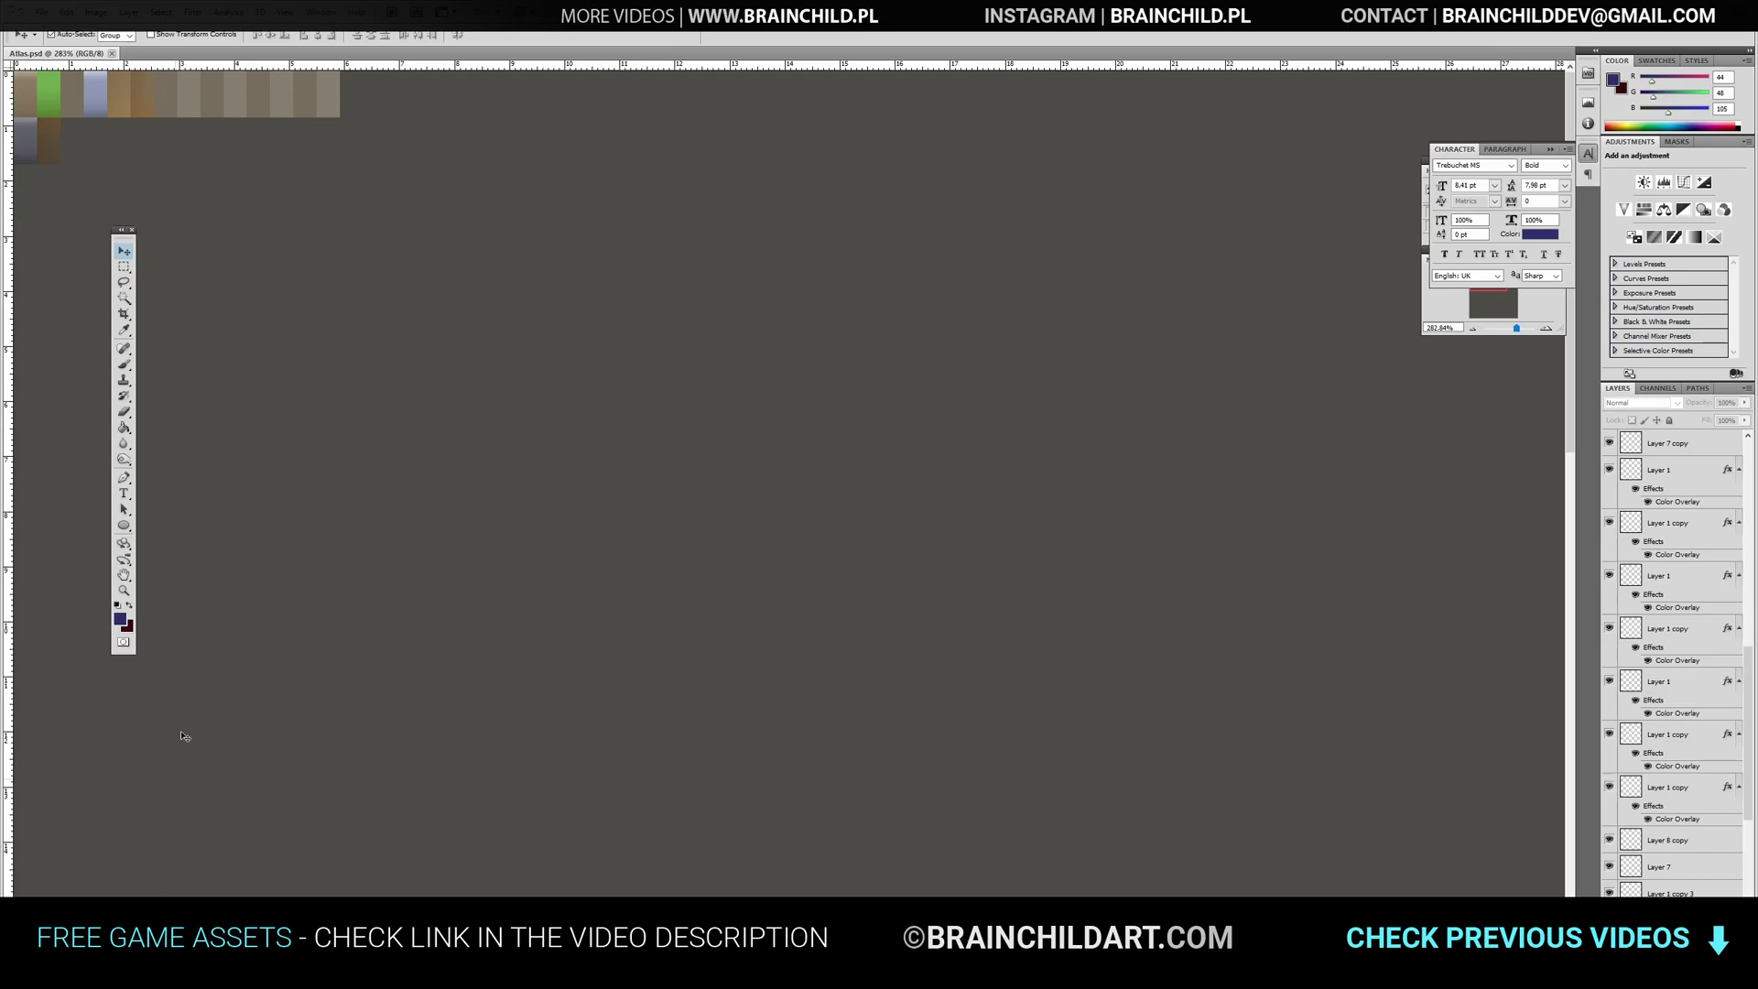
# - Back in Photoshop, duplicate the green gradient swatch's group and place the copy beside the dark brown swatch
pyautogui.click(60, 108)
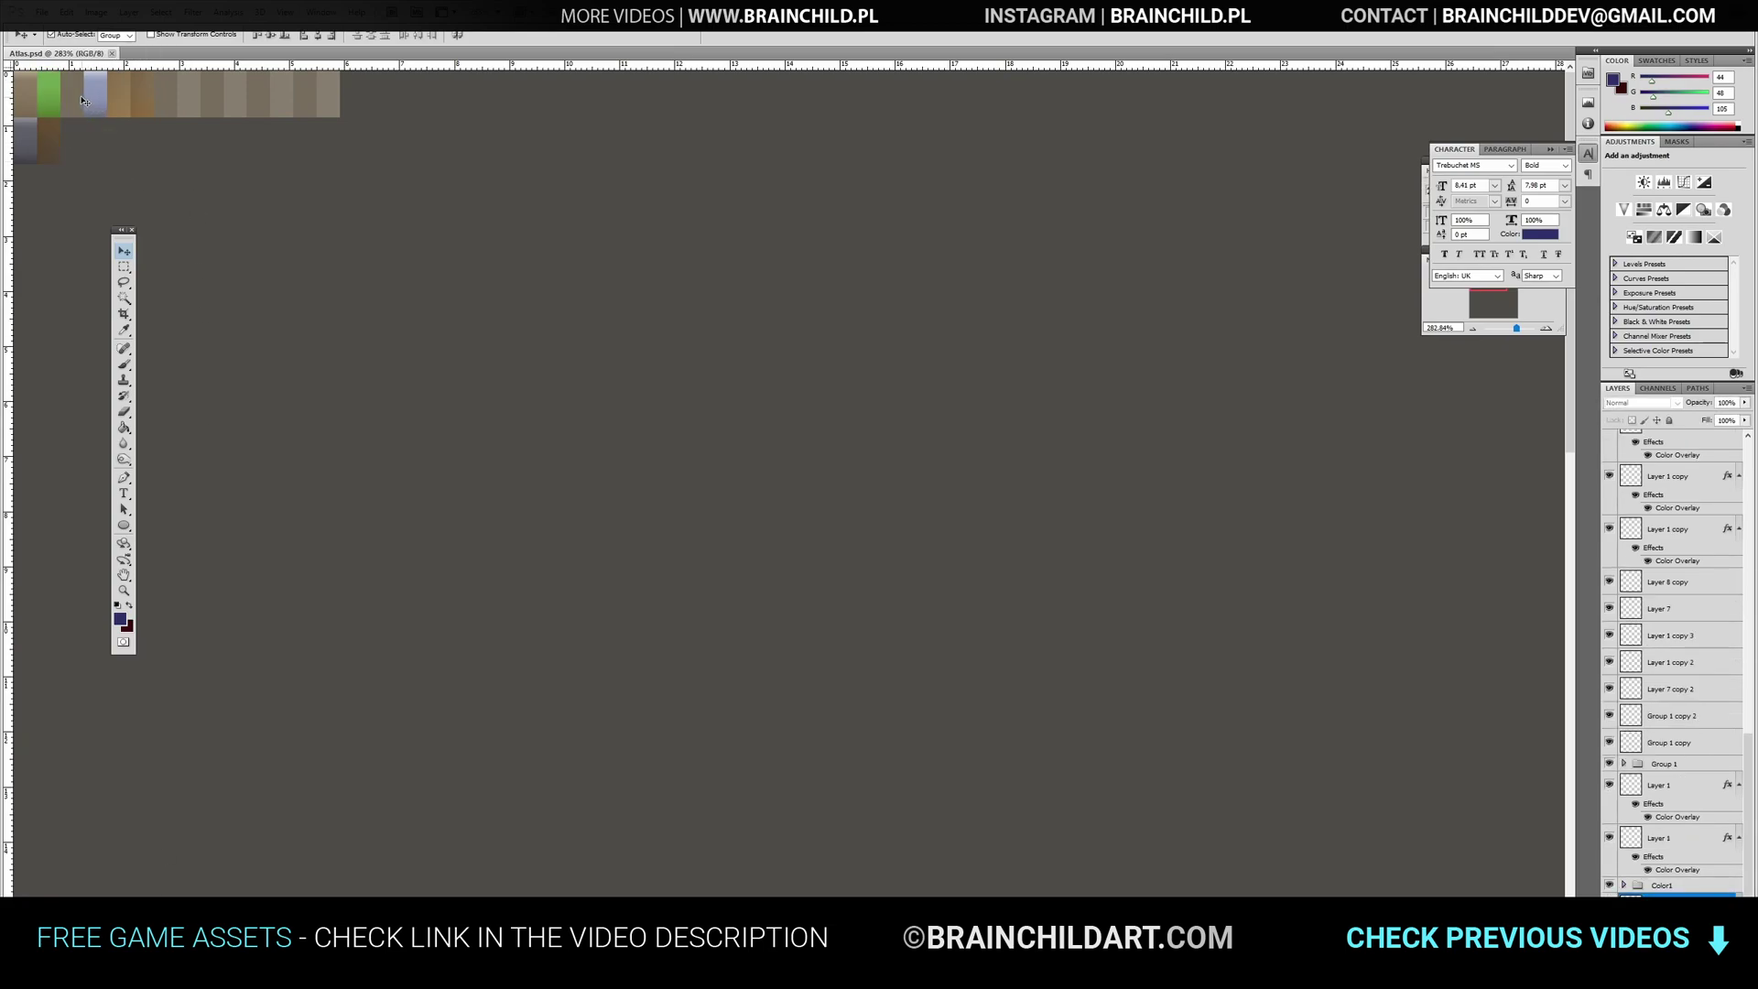
pyautogui.rightClick(1633, 675)
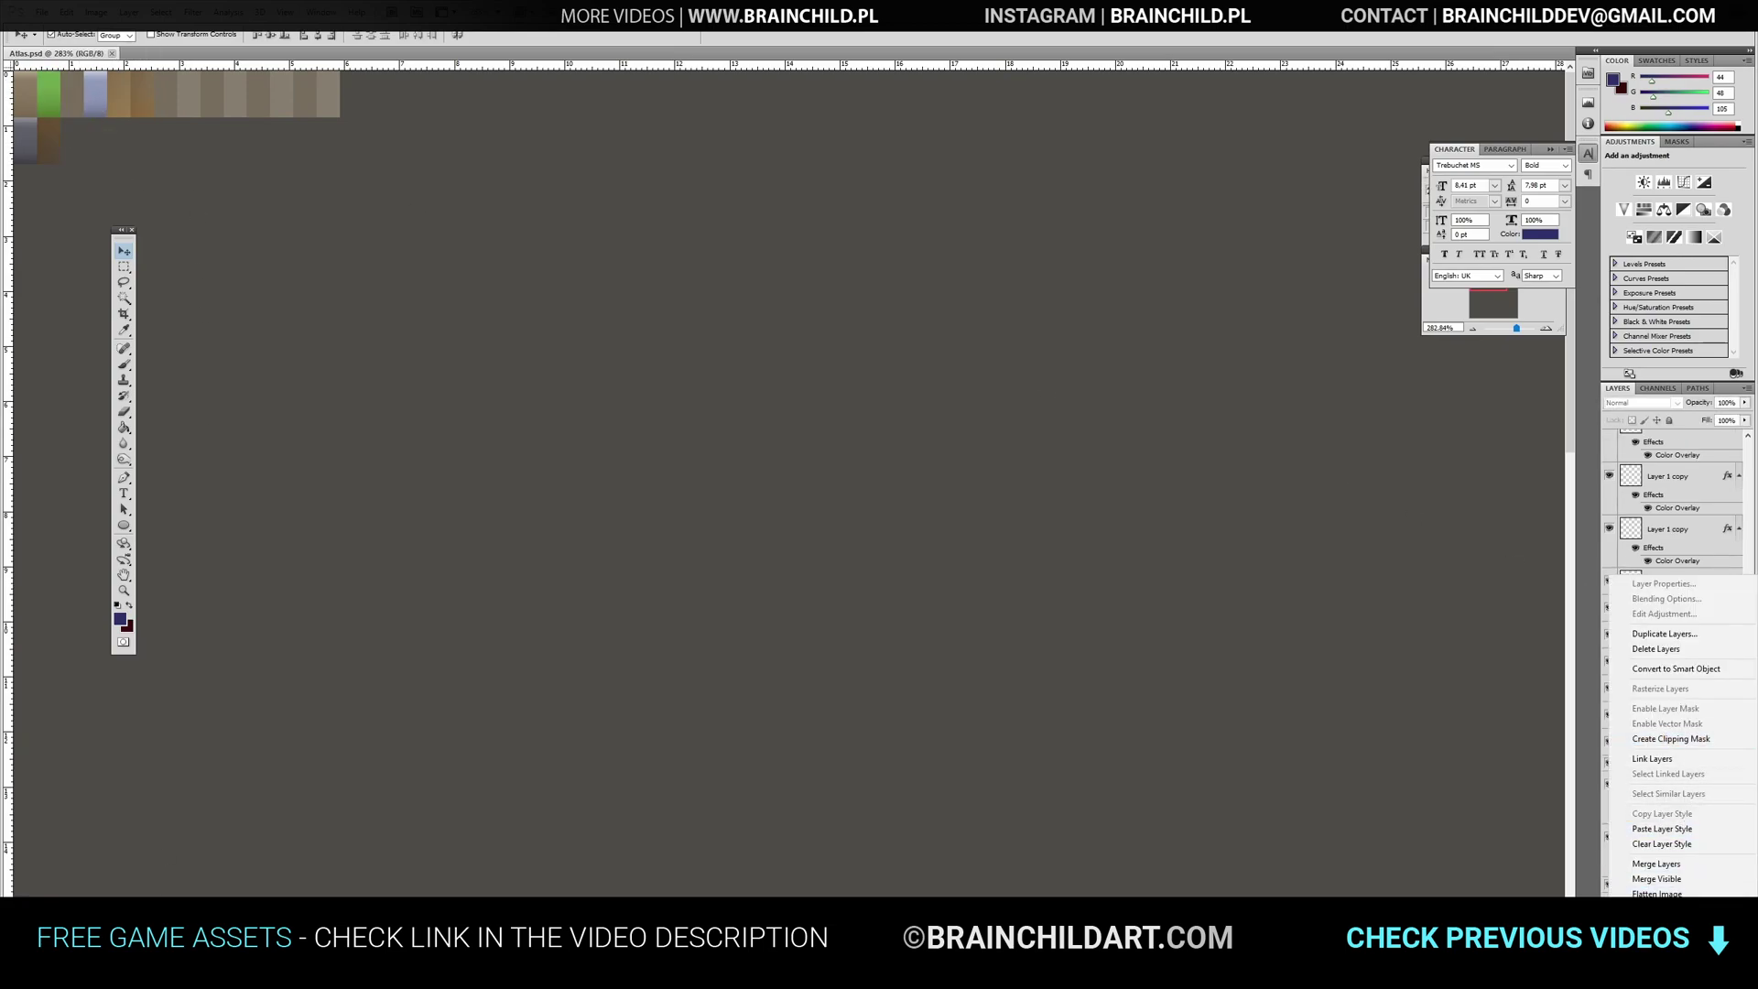
pyautogui.click(1071, 666)
pyautogui.rightClick(1668, 723)
pyautogui.click(1668, 735)
pyautogui.moveTo(80, 141); pyautogui.dragTo(632, 407)
pyautogui.moveTo(632, 408); pyautogui.dragTo(958, 503)
pyautogui.hotkey('ctrl', 'h')
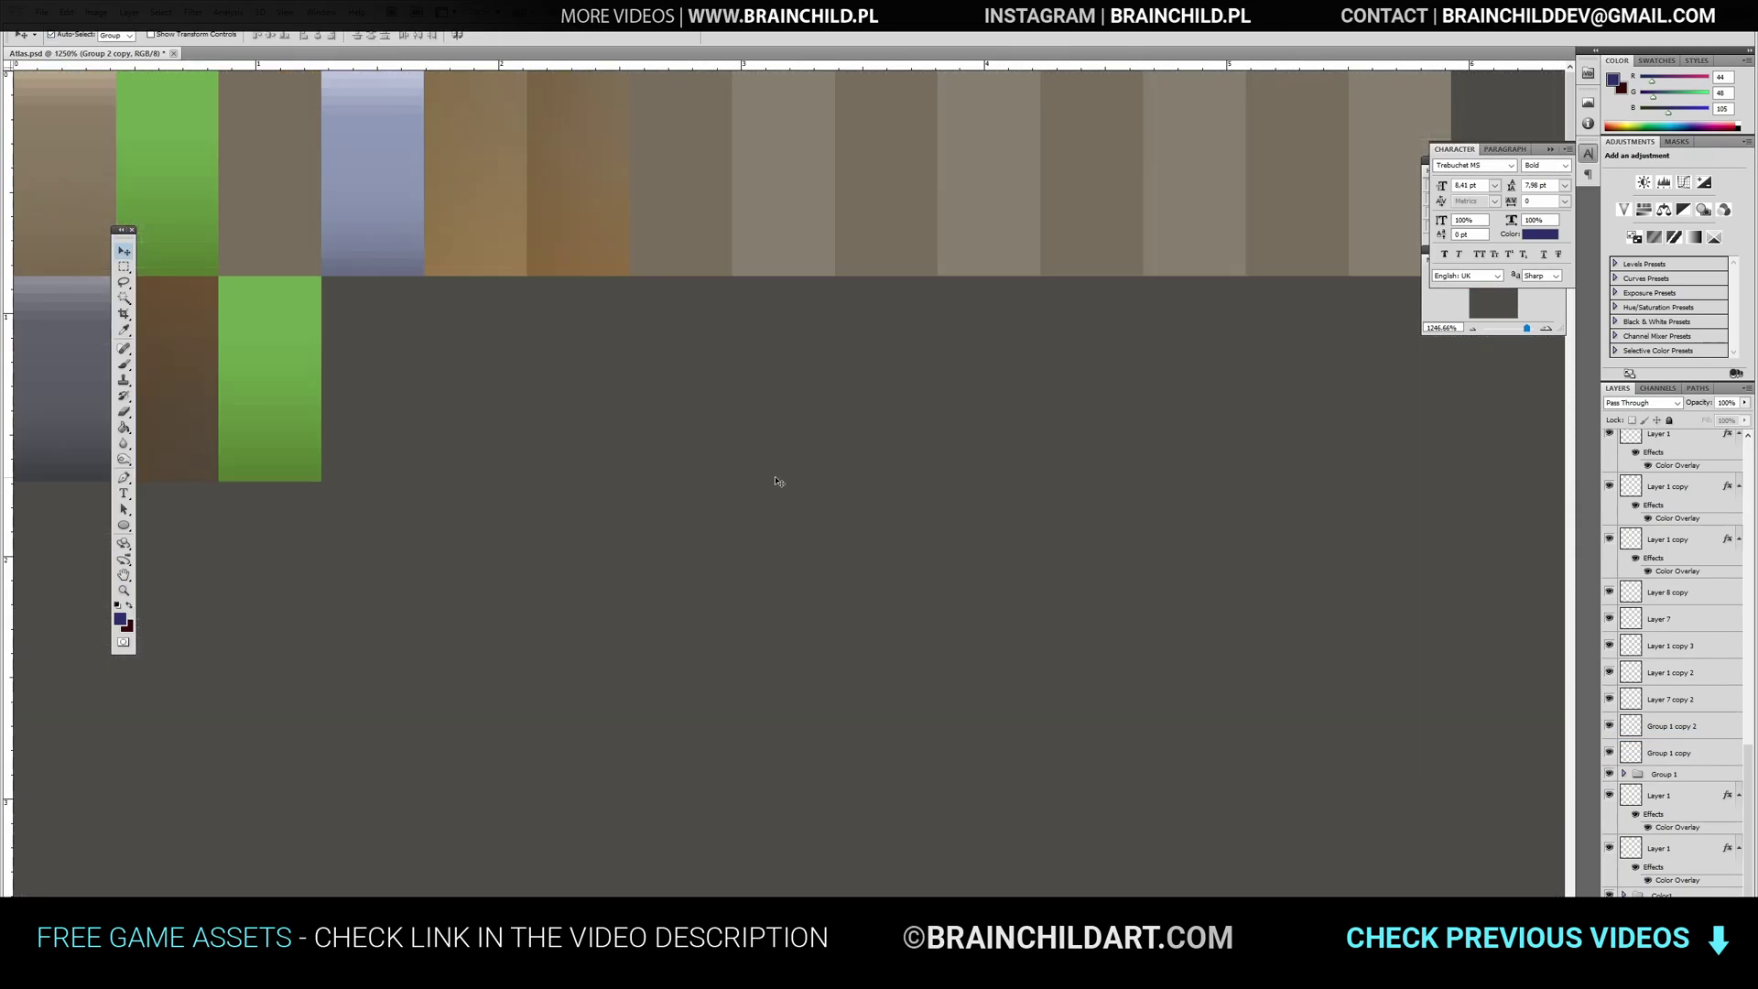
# - Change the colour overlay of the copied green group's base layer to a muted olive green
pyautogui.keyDown('ctrl'); pyautogui.moveTo(785, 482); pyautogui.dragTo(714, 483); pyautogui.keyUp('ctrl')
pyautogui.scroll(-3, 1635, 879)
pyautogui.click(1691, 814)
pyautogui.click(1690, 875)
pyautogui.doubleClick(1703, 864)
pyautogui.click(1121, 362)
pyautogui.click(1333, 237)
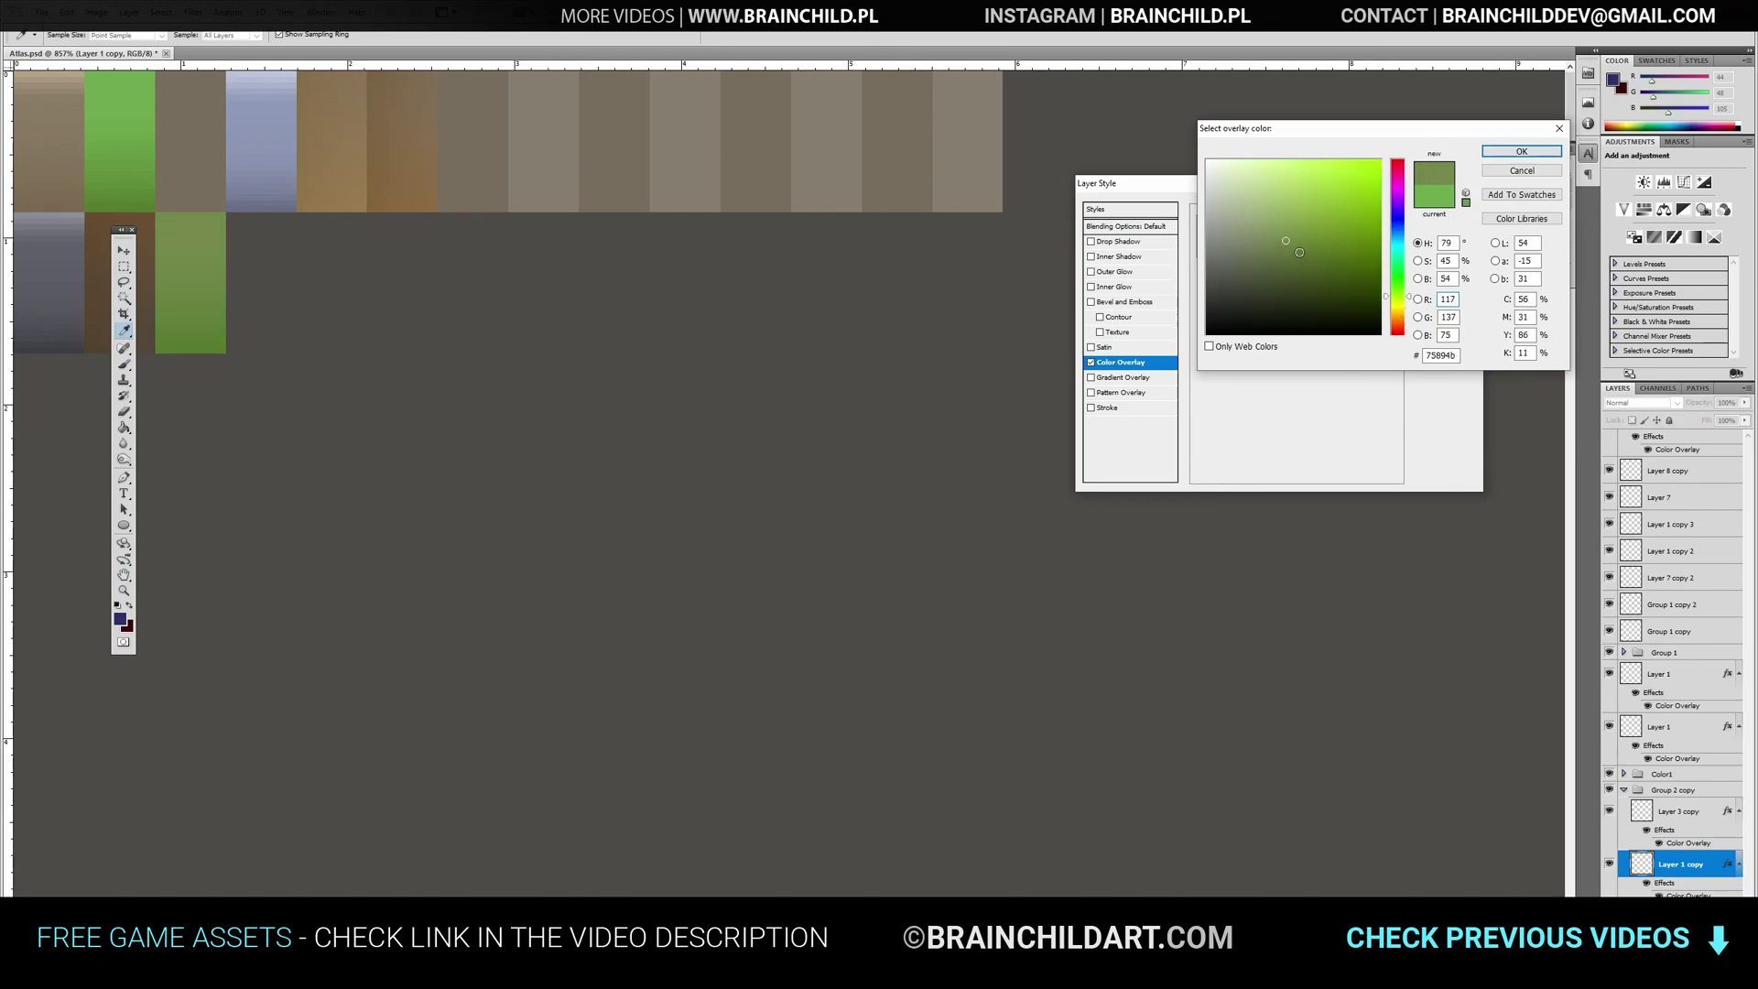
pyautogui.click(1520, 151)
pyautogui.click(1445, 208)
# - Set the colour overlay of the copied group's gradient layer to dark olive green #566730
pyautogui.doubleClick(1703, 811)
pyautogui.click(1121, 362)
pyautogui.click(1332, 237)
pyautogui.moveTo(1313, 274); pyautogui.dragTo(1306, 270)
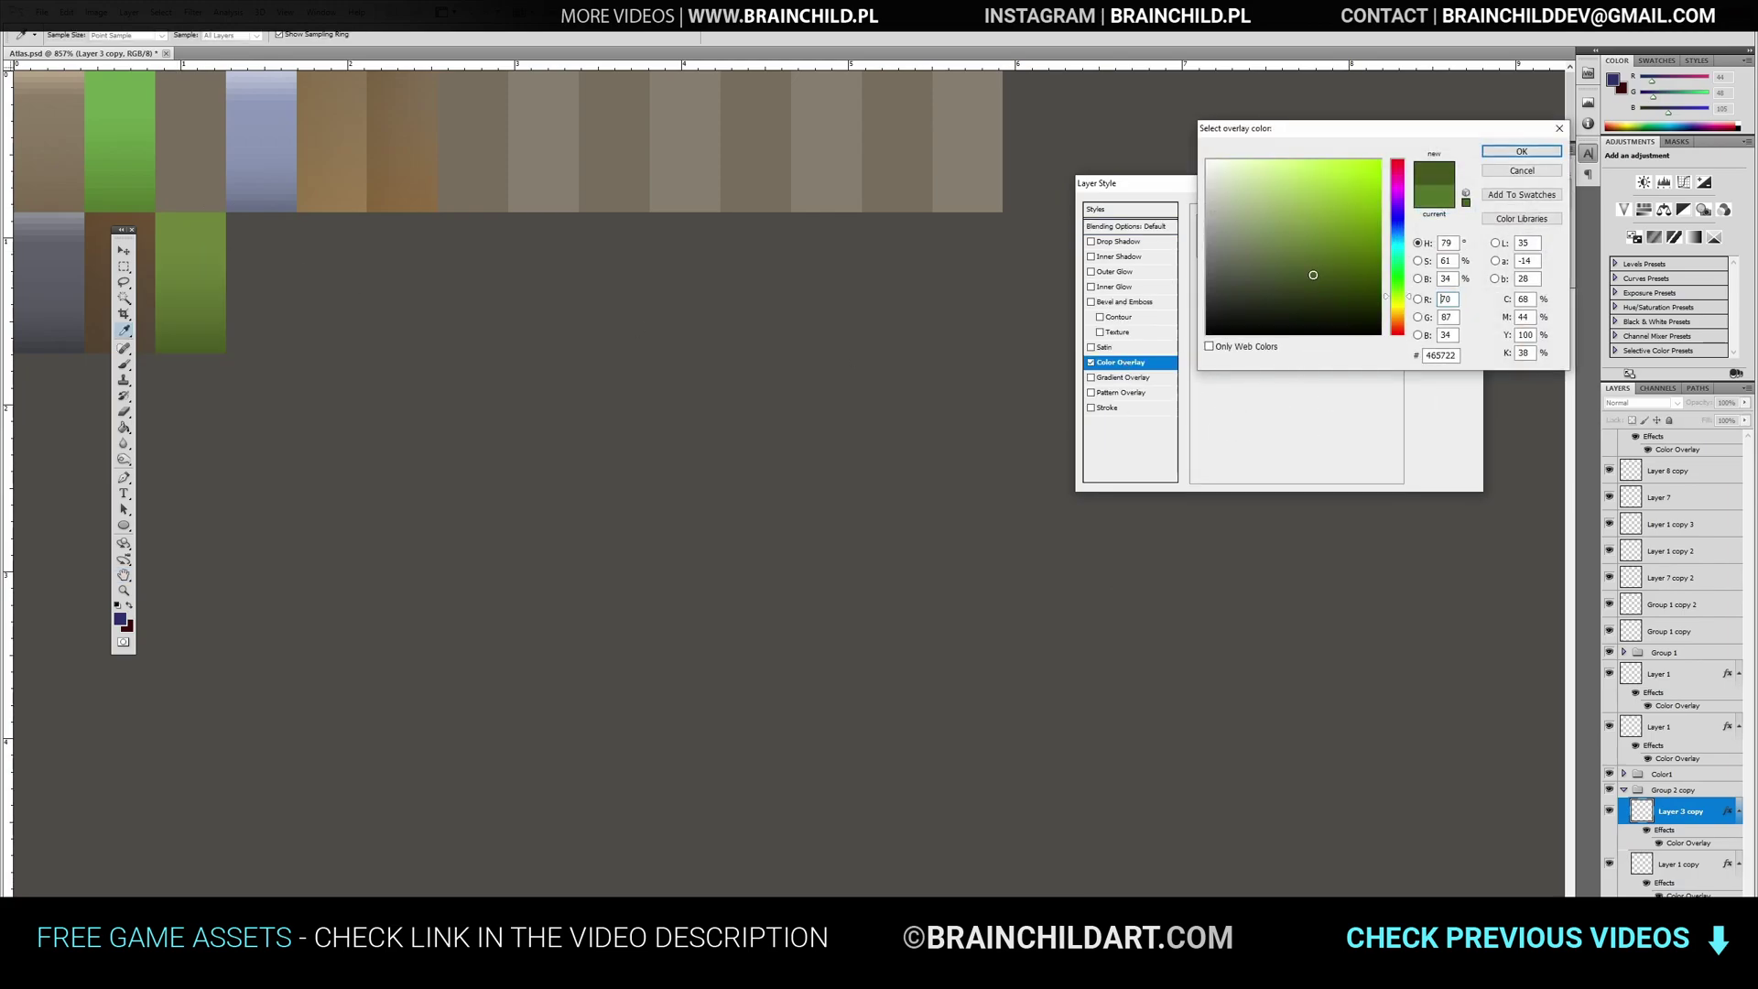
pyautogui.press('Return')
pyautogui.press('Return')
# - Duplicate the dark green gradient layer and flip the copy vertically, undoing the trial move
pyautogui.hotkey('ctrl', 'j')
pyautogui.click(66, 13)
pyautogui.moveTo(110, 282)
pyautogui.click(272, 442)
pyautogui.moveTo(200, 366); pyautogui.dragTo(203, 285)
pyautogui.hotkey('ctrl', 'z')
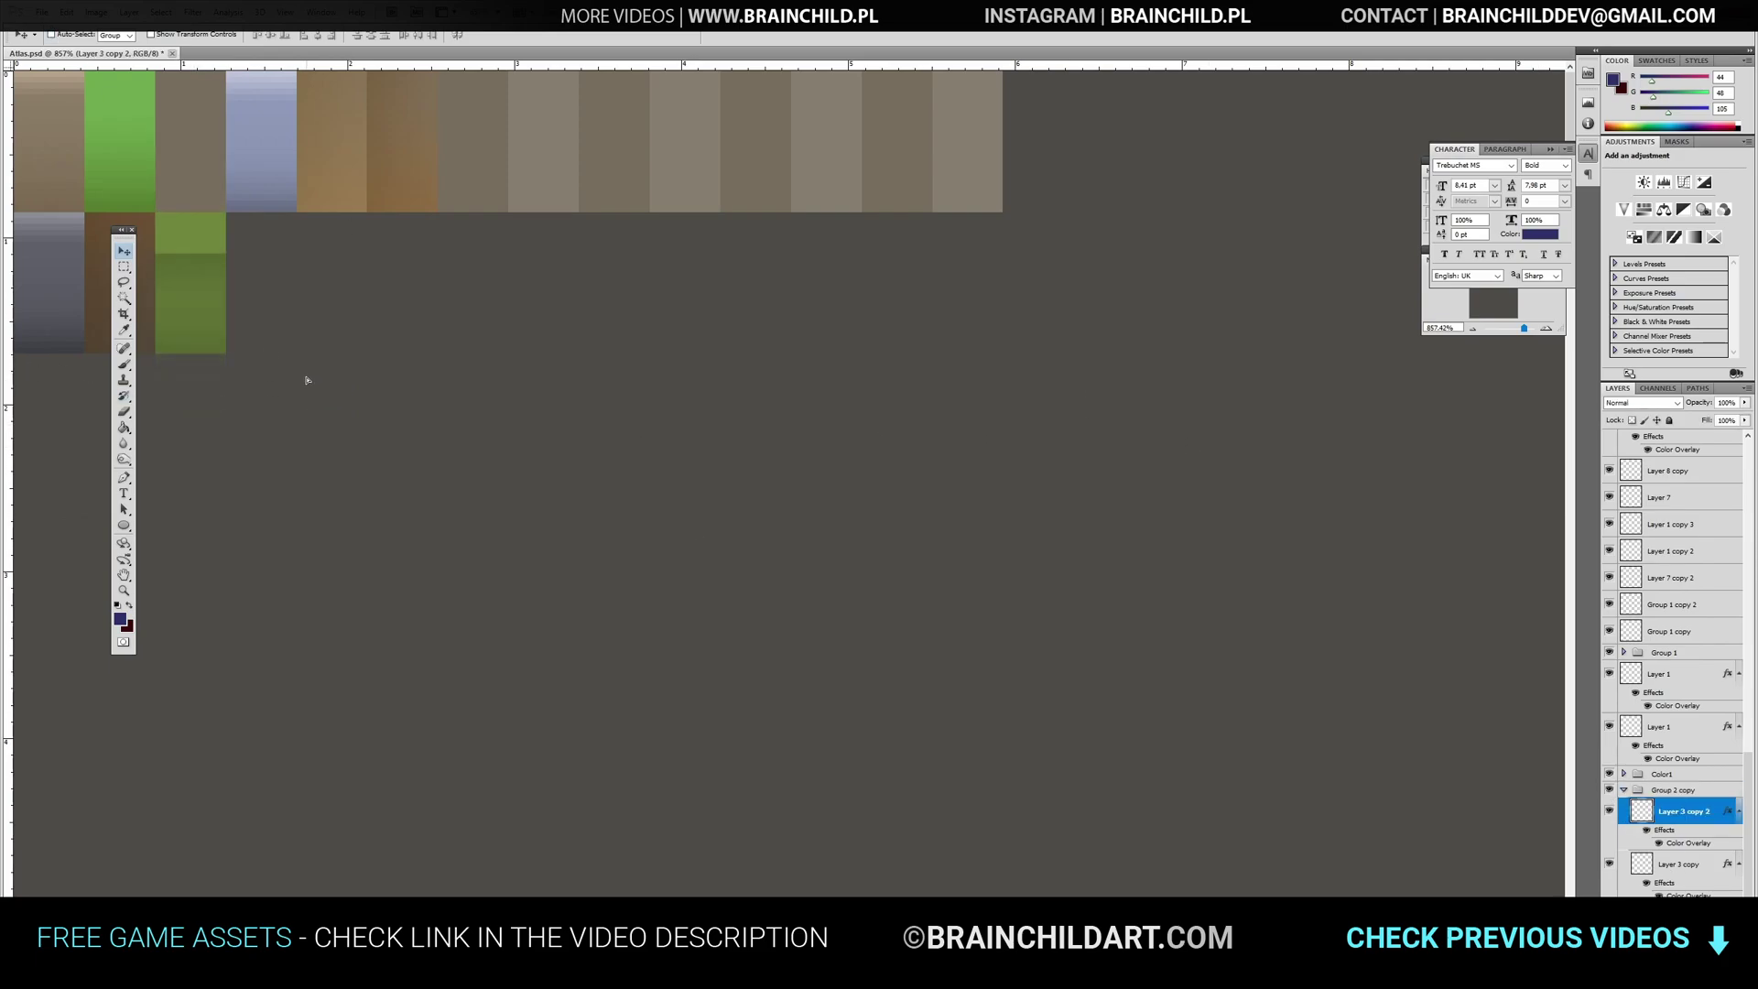
# - Set the flipped gradient layer's colour overlay to light yellowish green #93a256
pyautogui.doubleClick(1721, 810)
pyautogui.click(1152, 365)
pyautogui.click(1335, 229)
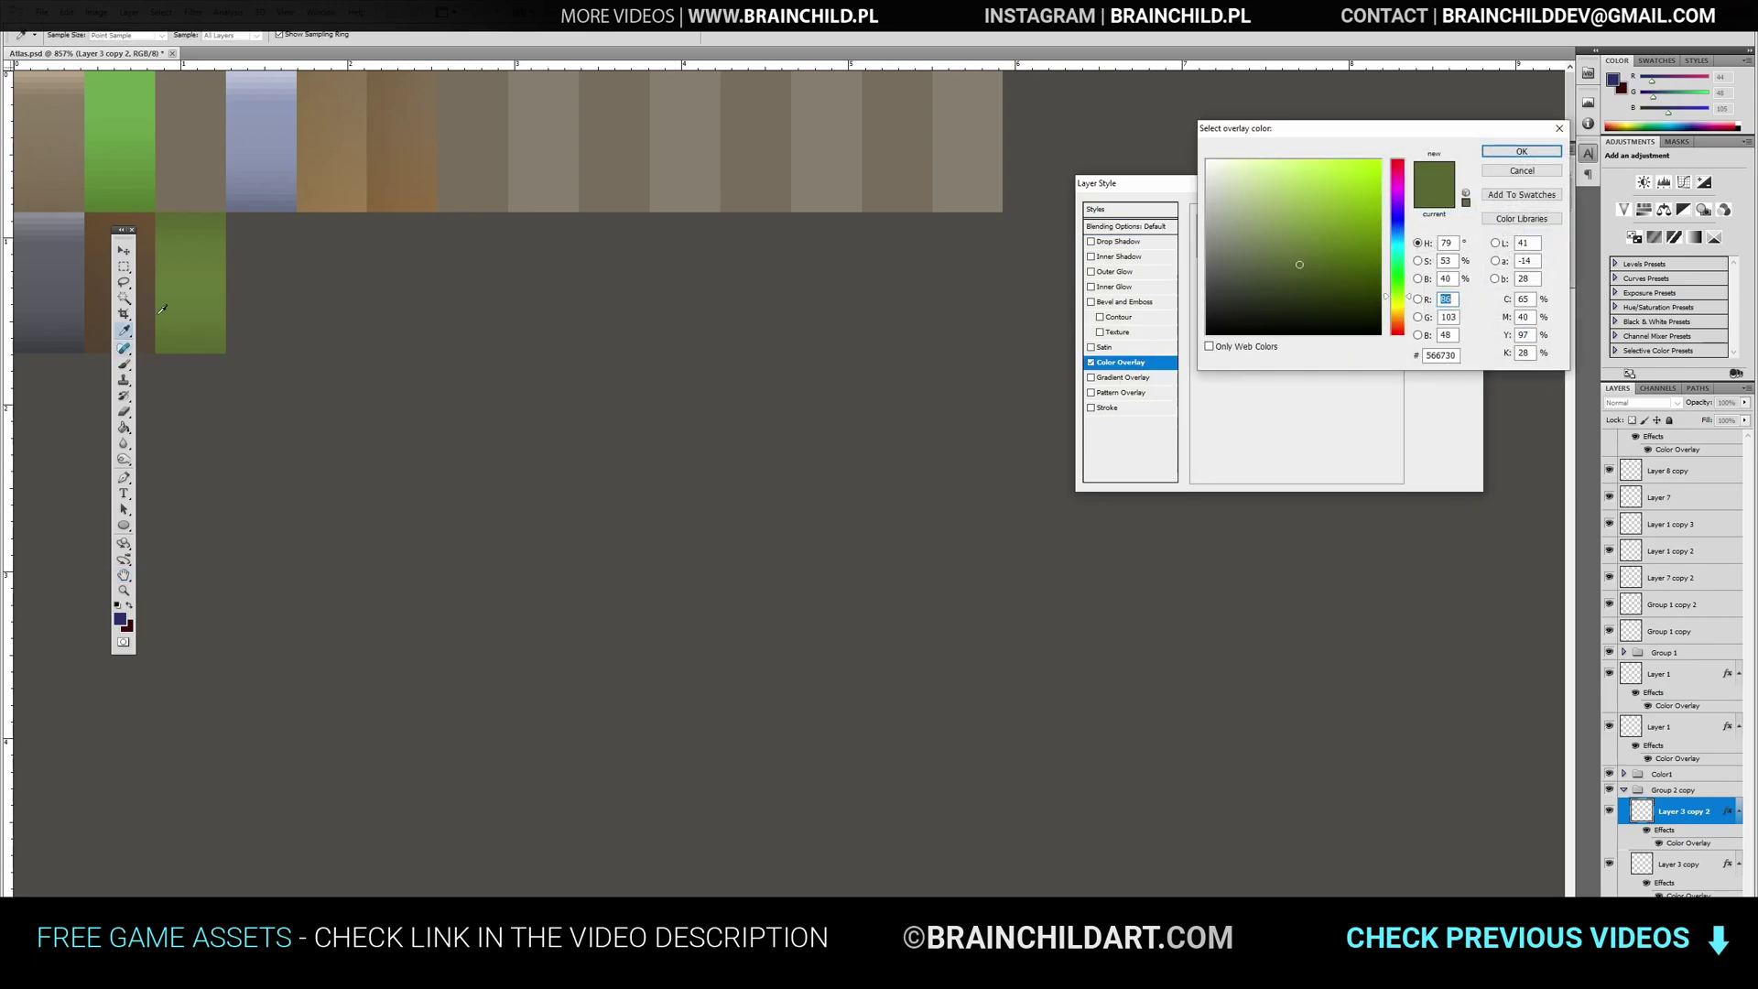
pyautogui.click(1298, 220)
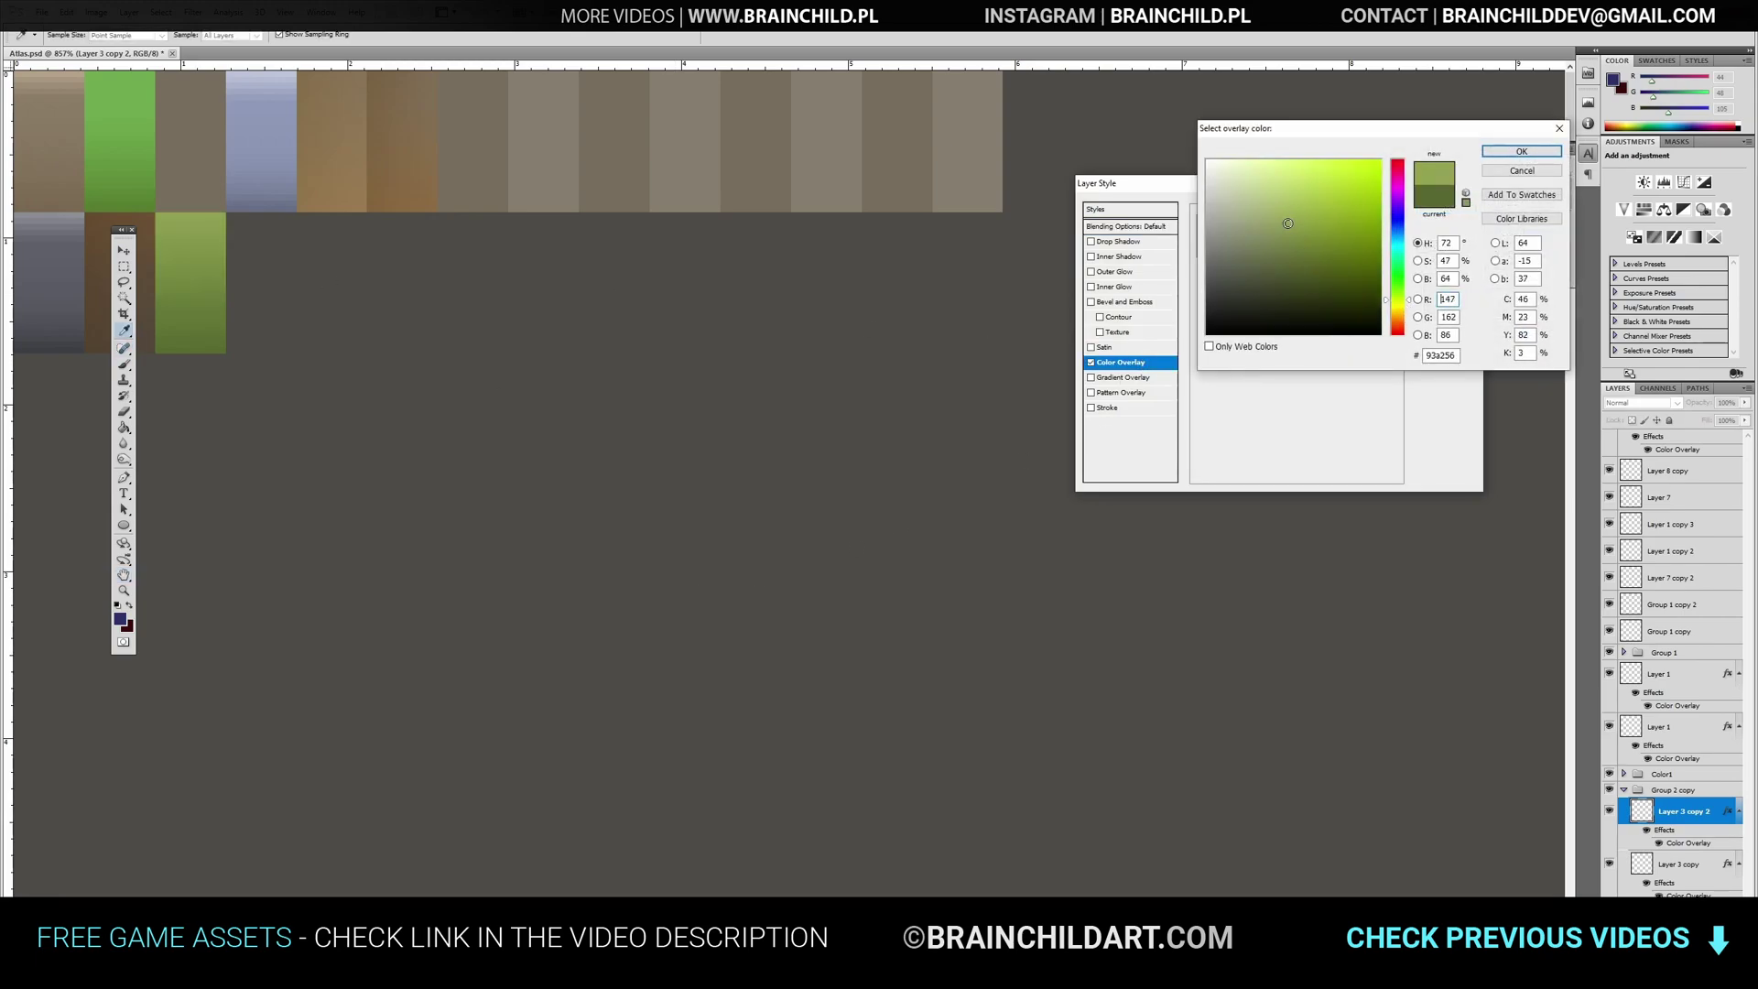
pyautogui.press('Return')
pyautogui.press('Return')
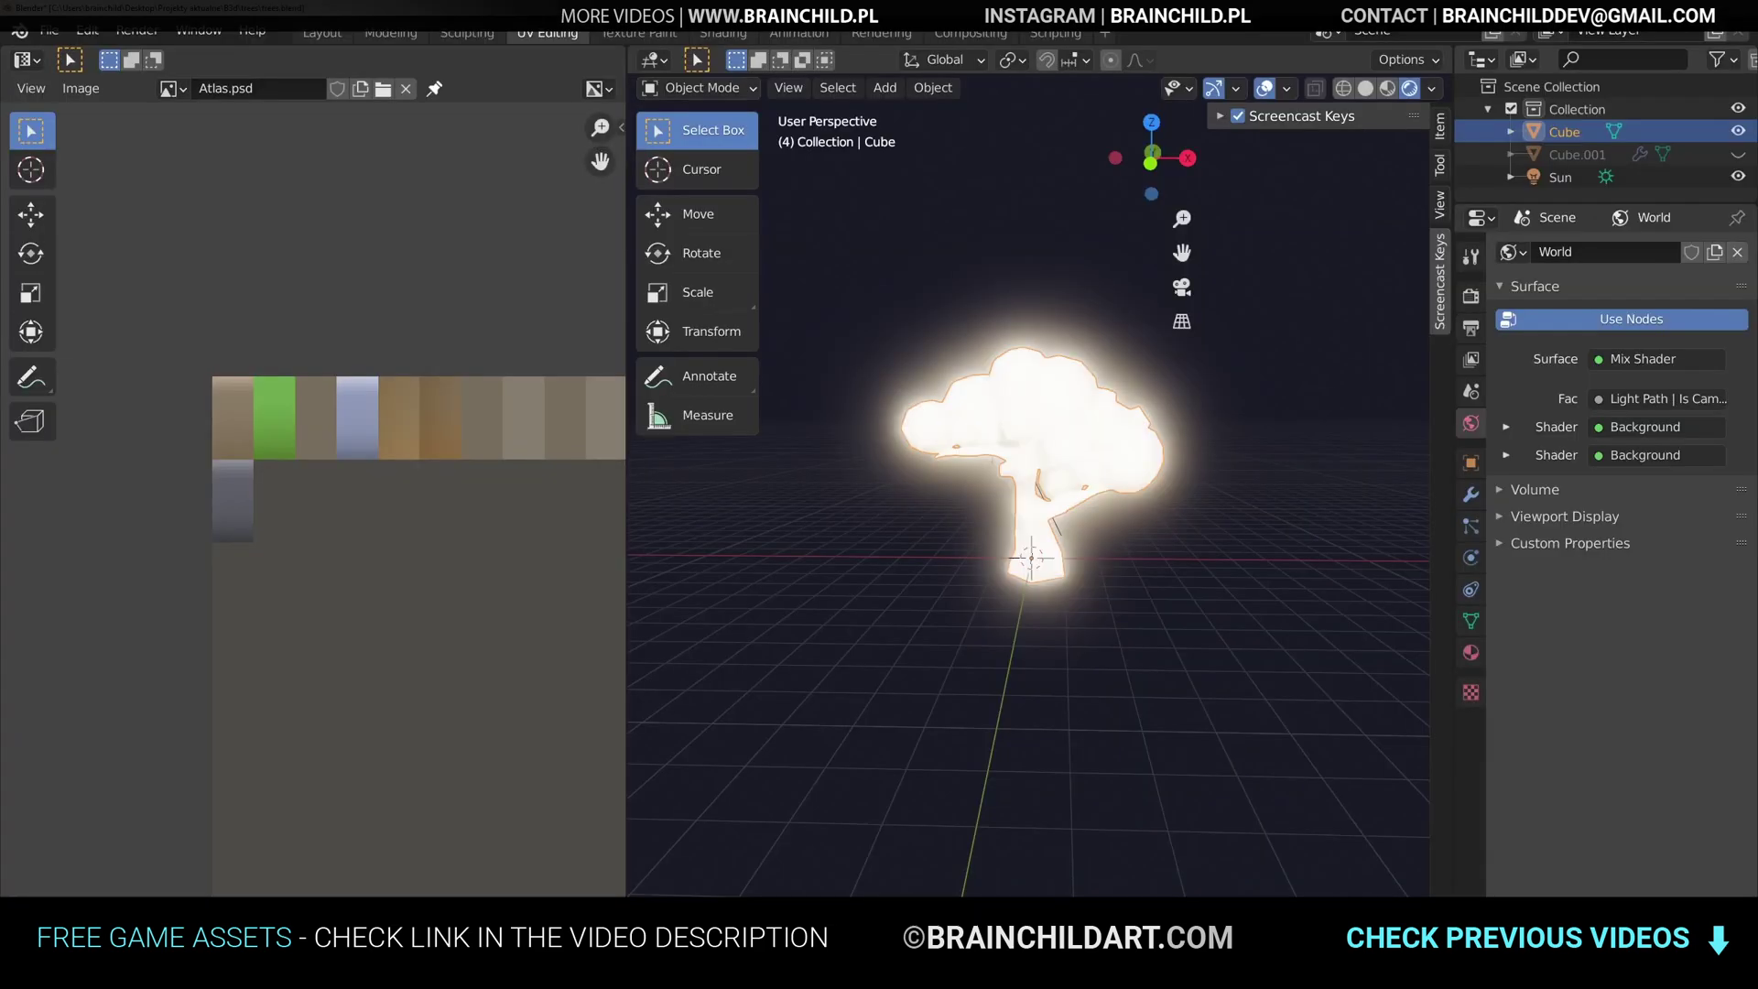
# - Switch to Blender, move the foliage UVs onto the new olive green swatch's cell and leave mesh editing
pyautogui.press('Tab')
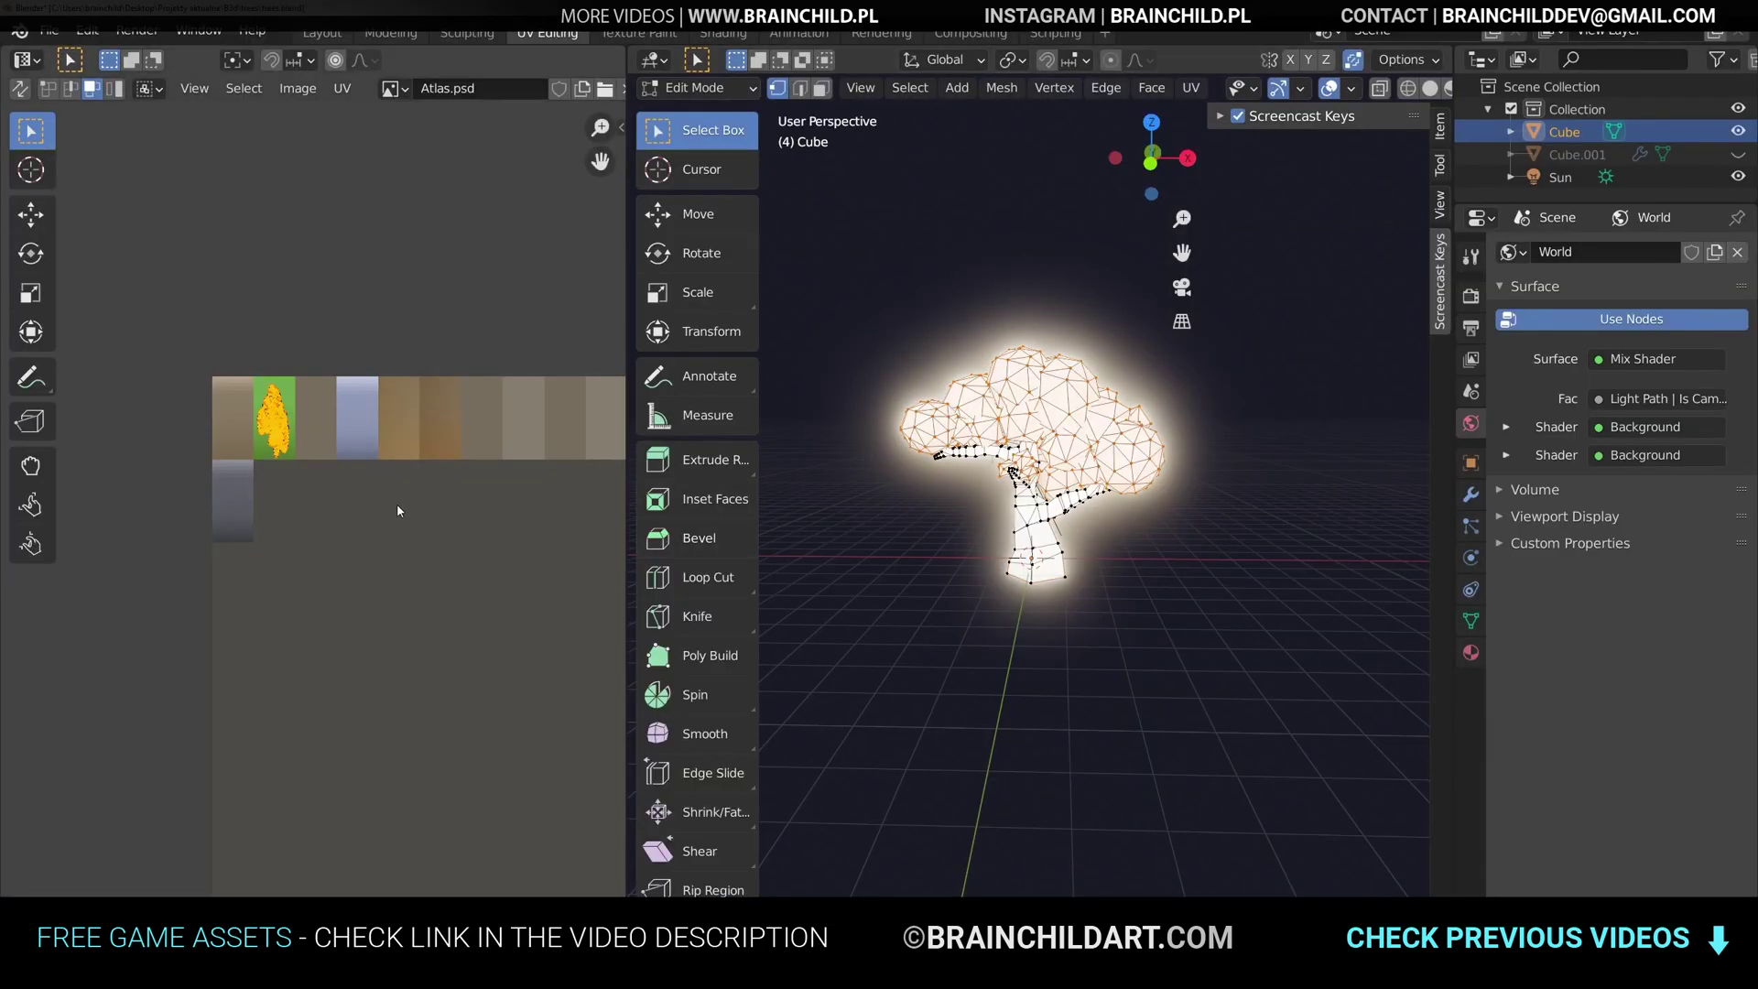
pyautogui.press('g')
pyautogui.click(433, 596)
pyautogui.press('Tab')
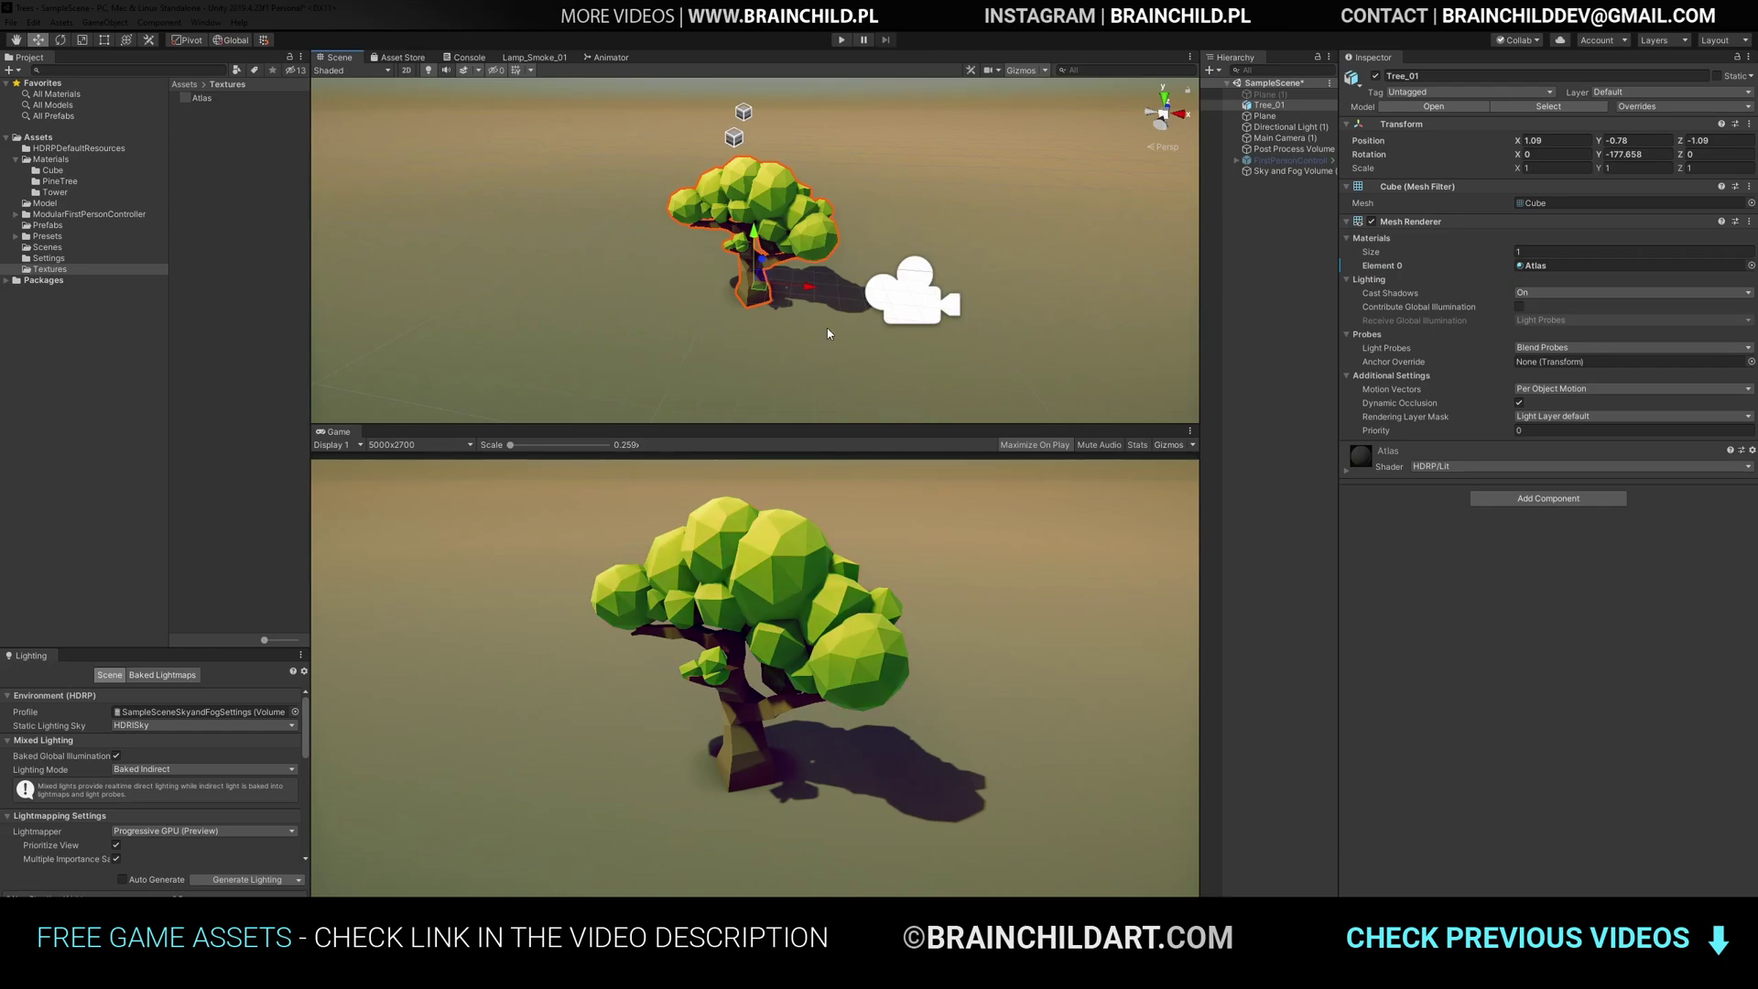
# - Slightly adjust the Lift level in the Post Process Volume's Lift, Gamma, Gain override
pyautogui.click(1294, 149)
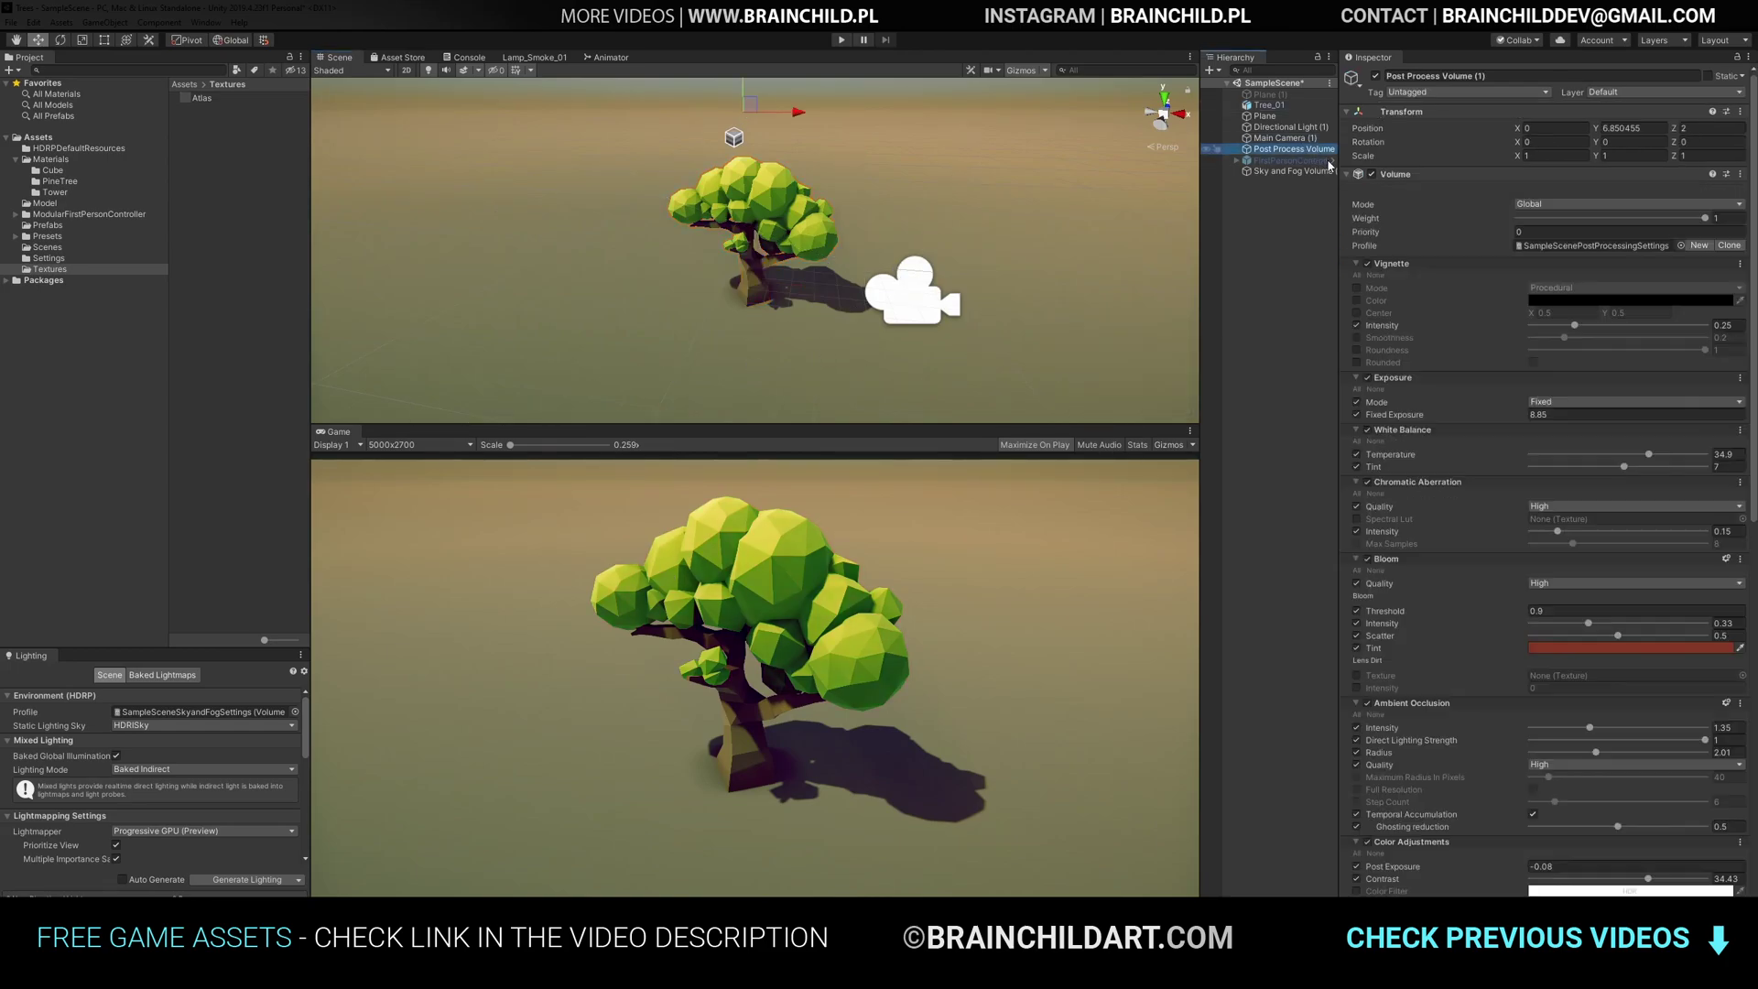
pyautogui.scroll(-10, 1389, 274)
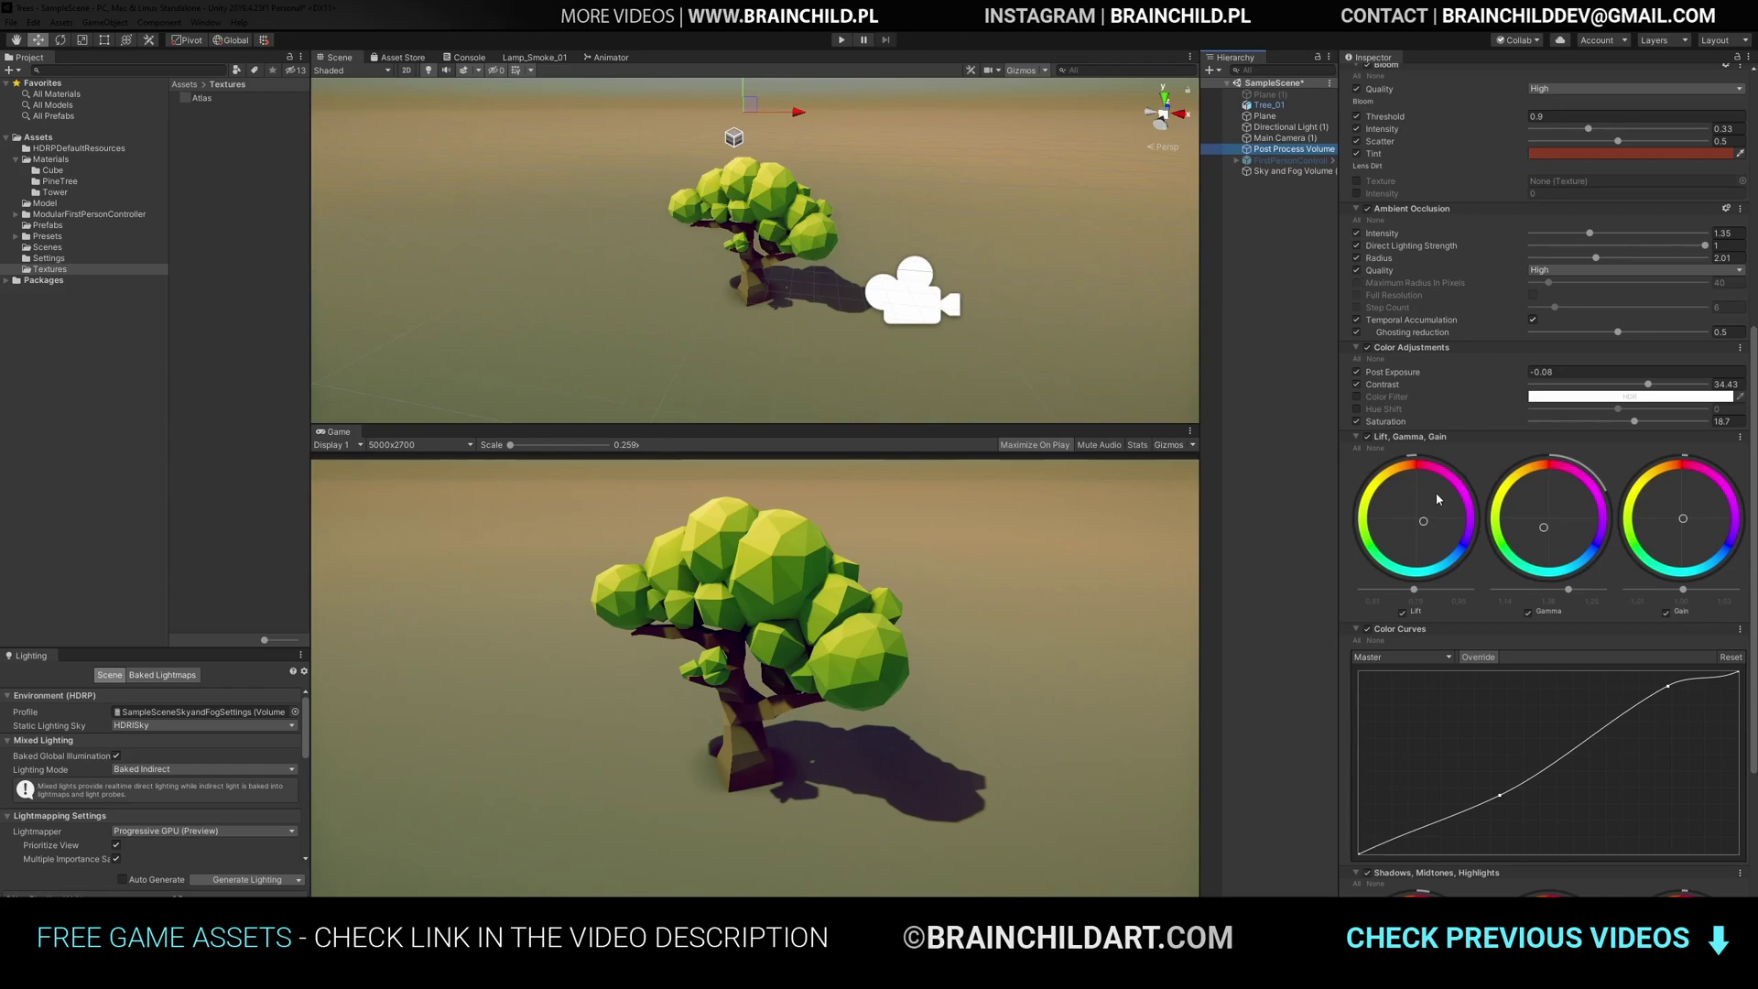
pyautogui.moveTo(1415, 591); pyautogui.dragTo(1419, 591)
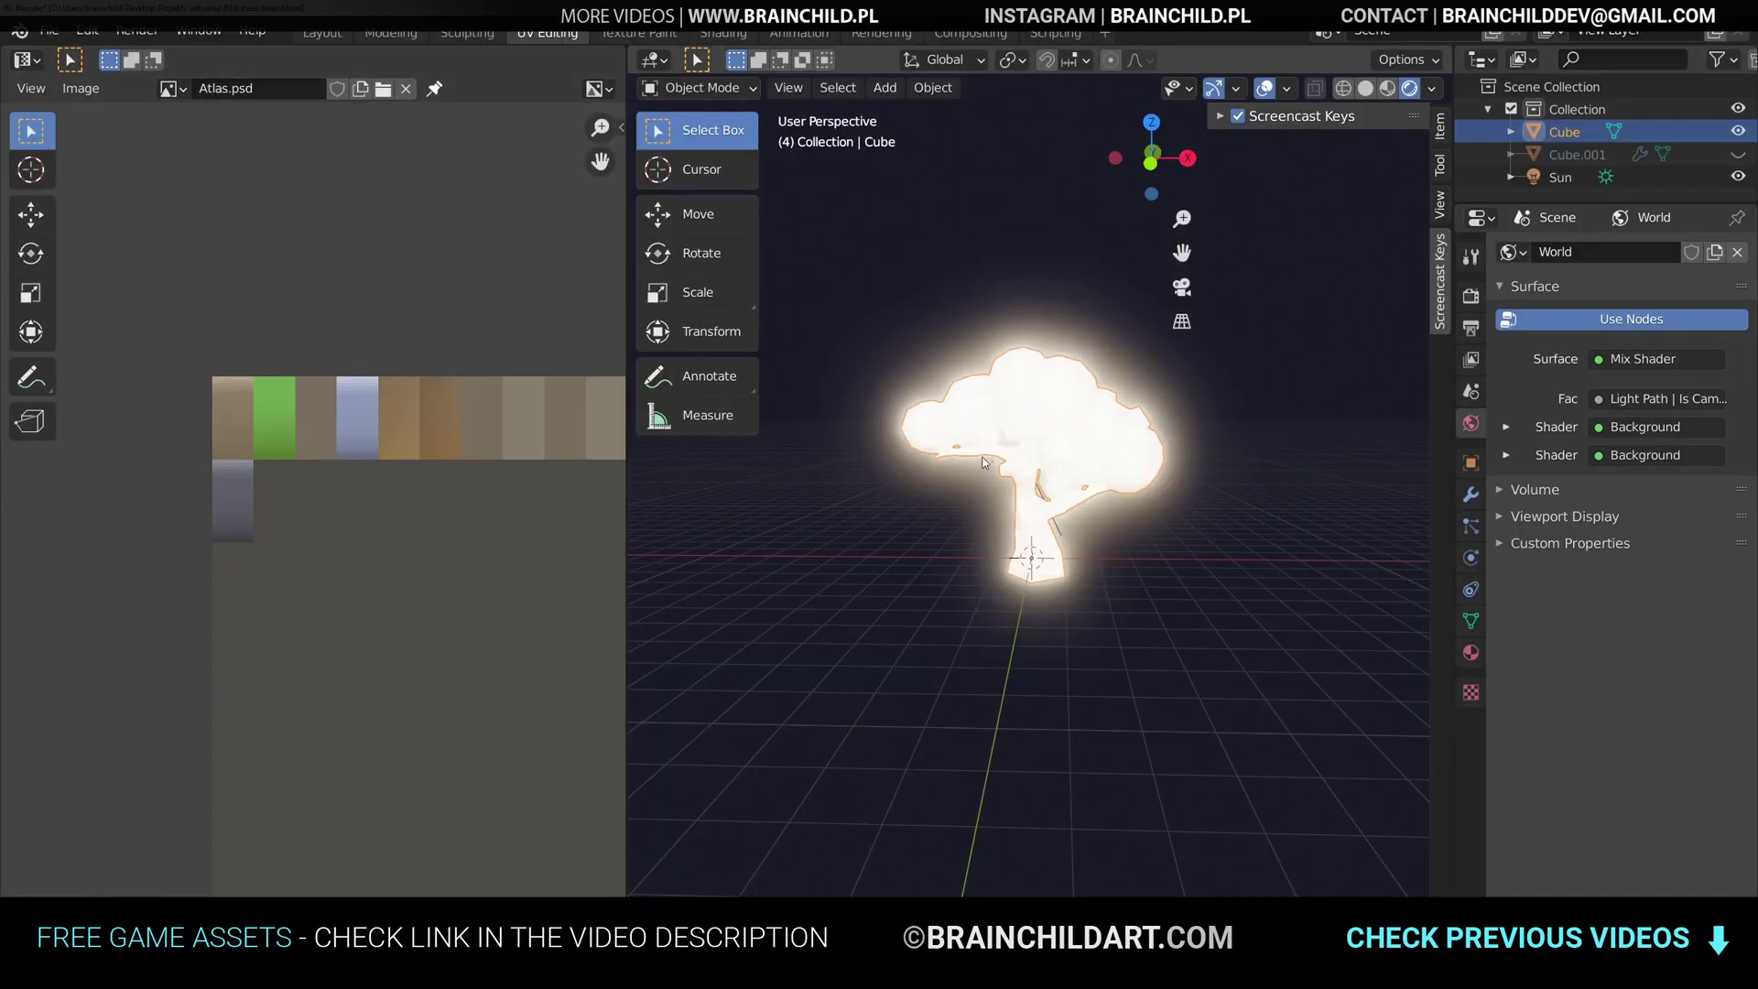
# - Switch to Blender, duplicate a foliage ball in the tree mesh and place the copy on its own beside the trunk
pyautogui.press('Tab')
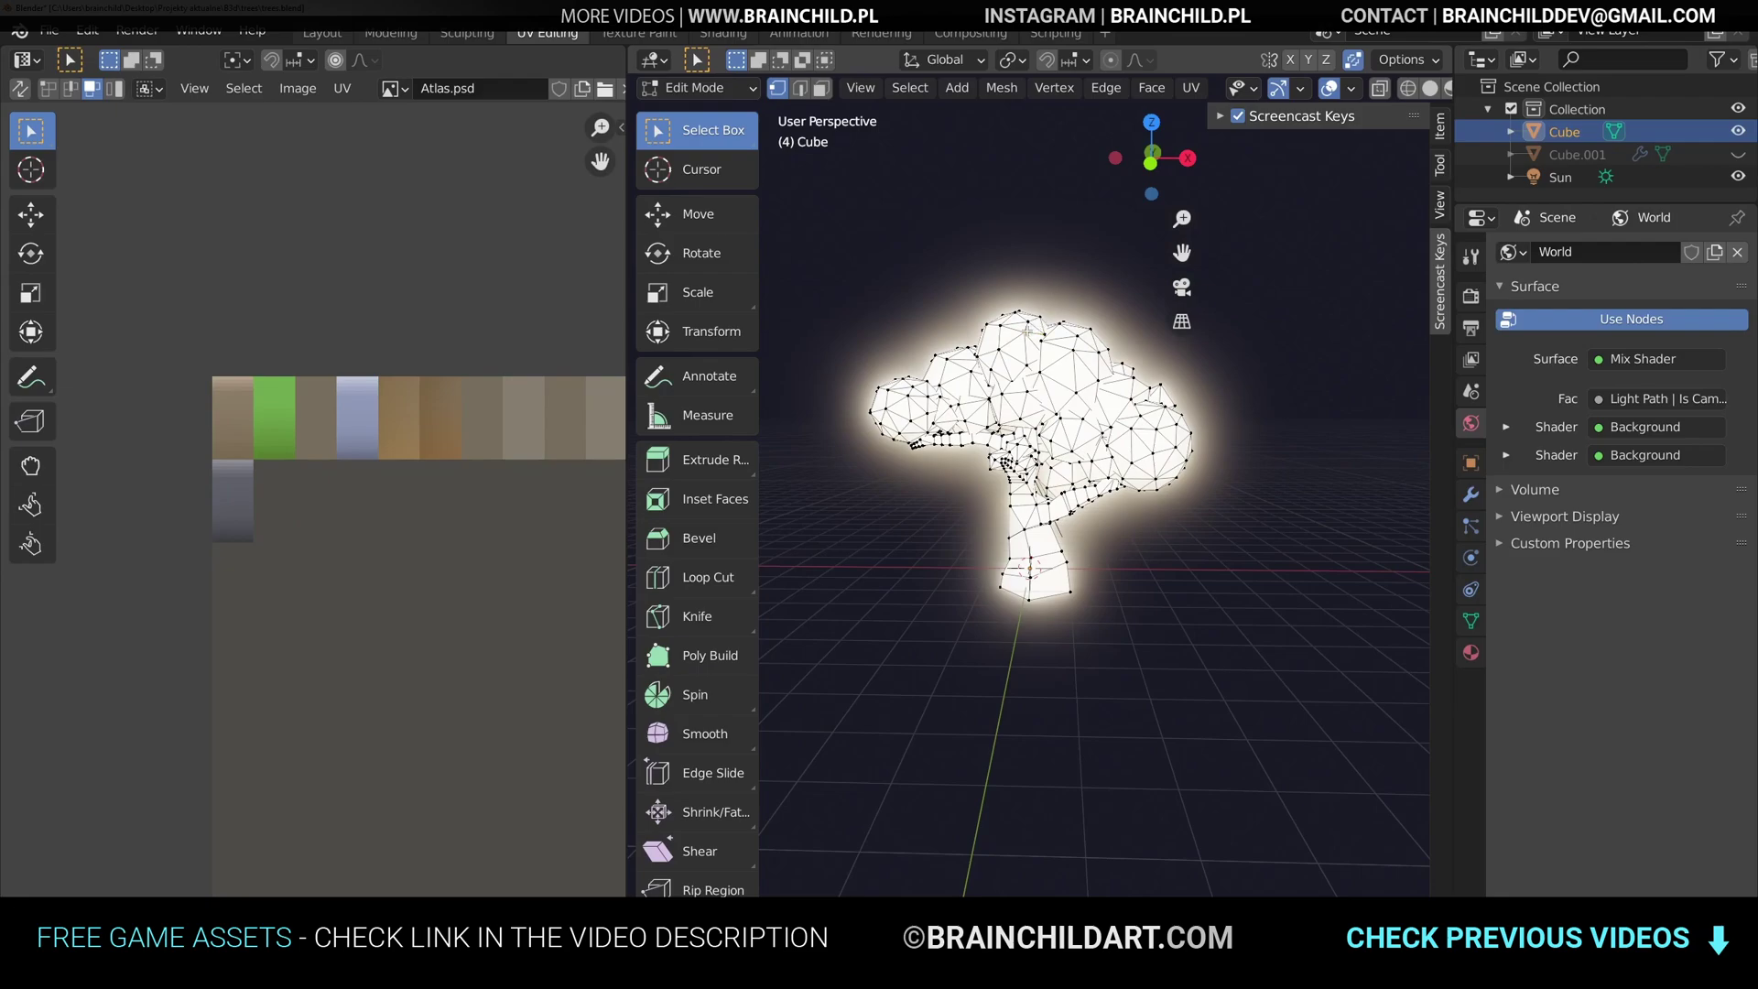
pyautogui.press('l')
pyautogui.hotkey('shift', 'd')
pyautogui.click(895, 564)
pyautogui.moveTo(894, 564); pyautogui.dragTo(925, 536, button='middle')
pyautogui.press('g')
pyautogui.click(1170, 517)
# - Duplicate the separate foliage ball, resize the copy and position it against the first to build up a bush
pyautogui.scroll(3, 1165, 518)
pyautogui.hotkey('shift', 'd')
pyautogui.click(1064, 539)
pyautogui.press('s')
pyautogui.click(1032, 552)
pyautogui.press('g')
pyautogui.click(1043, 577)
# - Duplicate another bush ball, then scale, rotate and move it against the cluster
pyautogui.hotkey('shift', 'd')
pyautogui.click(883, 461)
pyautogui.press('s')
pyautogui.click(891, 470)
pyautogui.press('r')
pyautogui.click(902, 476)
pyautogui.press('g')
pyautogui.click(865, 484)
# - Add two more ball copies to the bush cluster, placing one beside it and scaling down the last
pyautogui.moveTo(865, 484); pyautogui.dragTo(936, 506, button='middle')
pyautogui.hotkey('shift', 'd')
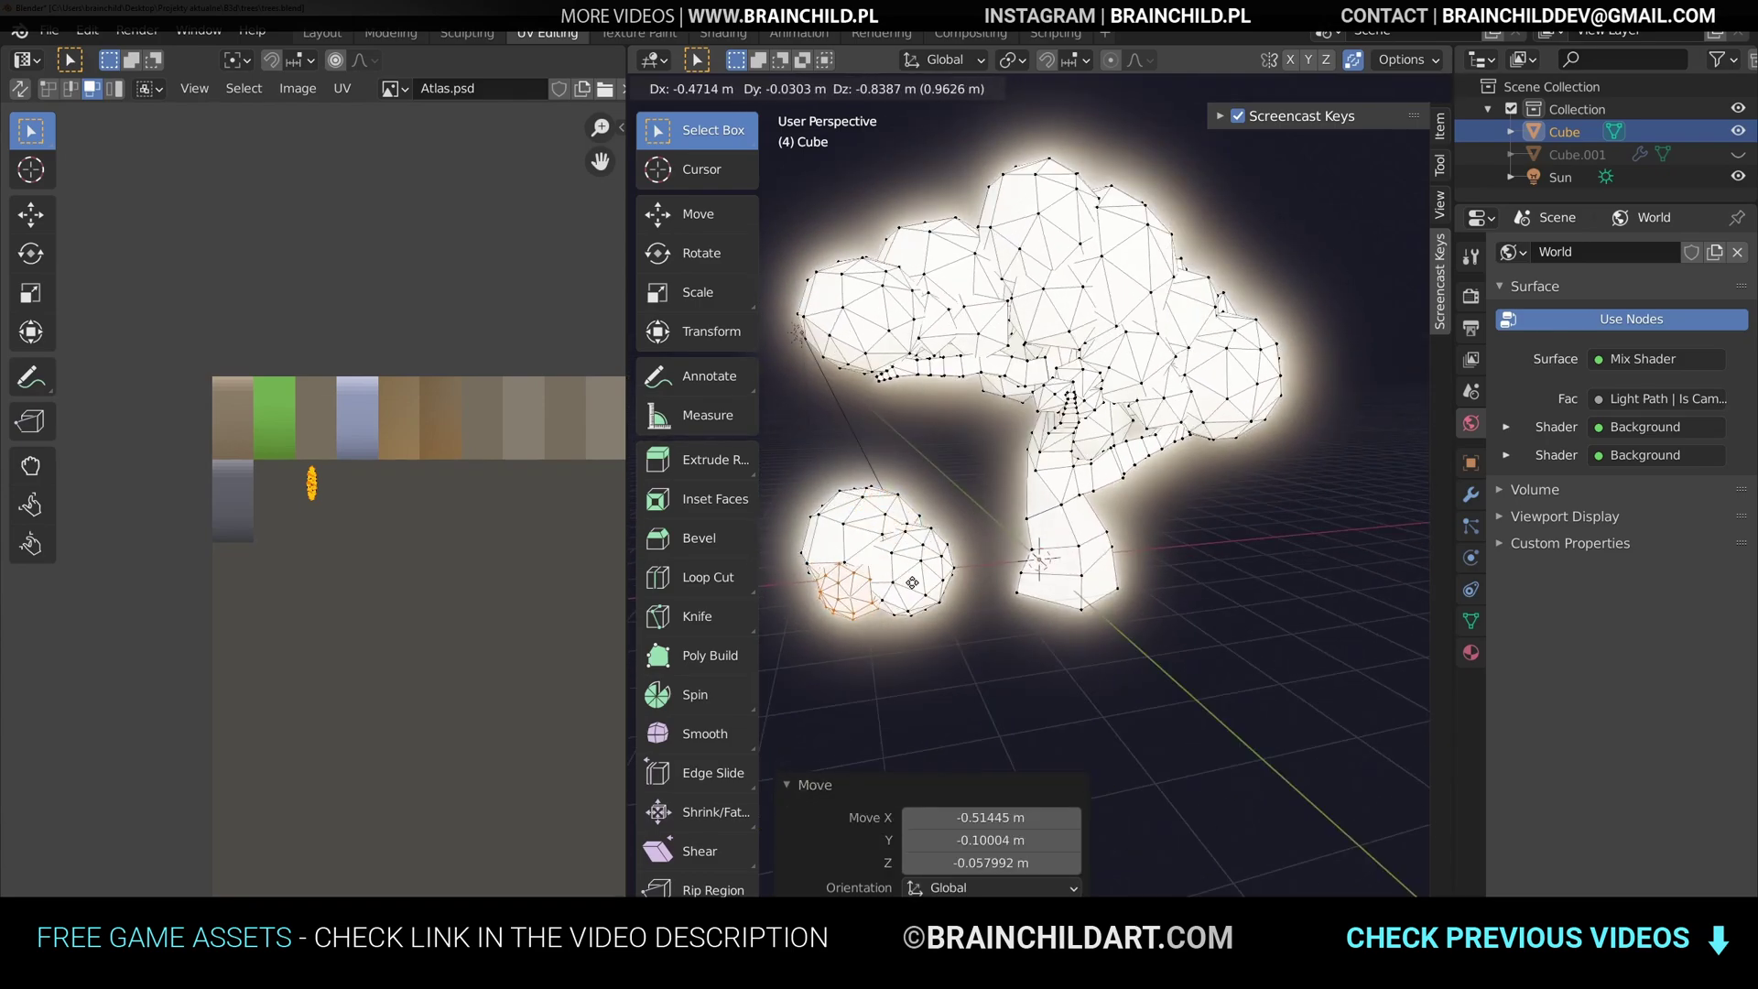
pyautogui.click(913, 582)
pyautogui.moveTo(912, 582); pyautogui.dragTo(1032, 511, button='middle')
pyautogui.hotkey('shift', 'd')
pyautogui.click(1183, 428)
pyautogui.press('s')
pyautogui.click(1094, 467)
# - Separate the small ball into its own object and add a Decimate modifier with ratio 0.3299
pyautogui.press('p')
pyautogui.click(1090, 475)
pyautogui.press('Tab')
pyautogui.click(1046, 487)
pyautogui.click(1470, 494)
pyautogui.click(1575, 252)
pyautogui.click(1273, 395)
pyautogui.moveTo(1638, 351); pyautogui.dragTo(1653, 351)
pyautogui.scroll(4, 1077, 481)
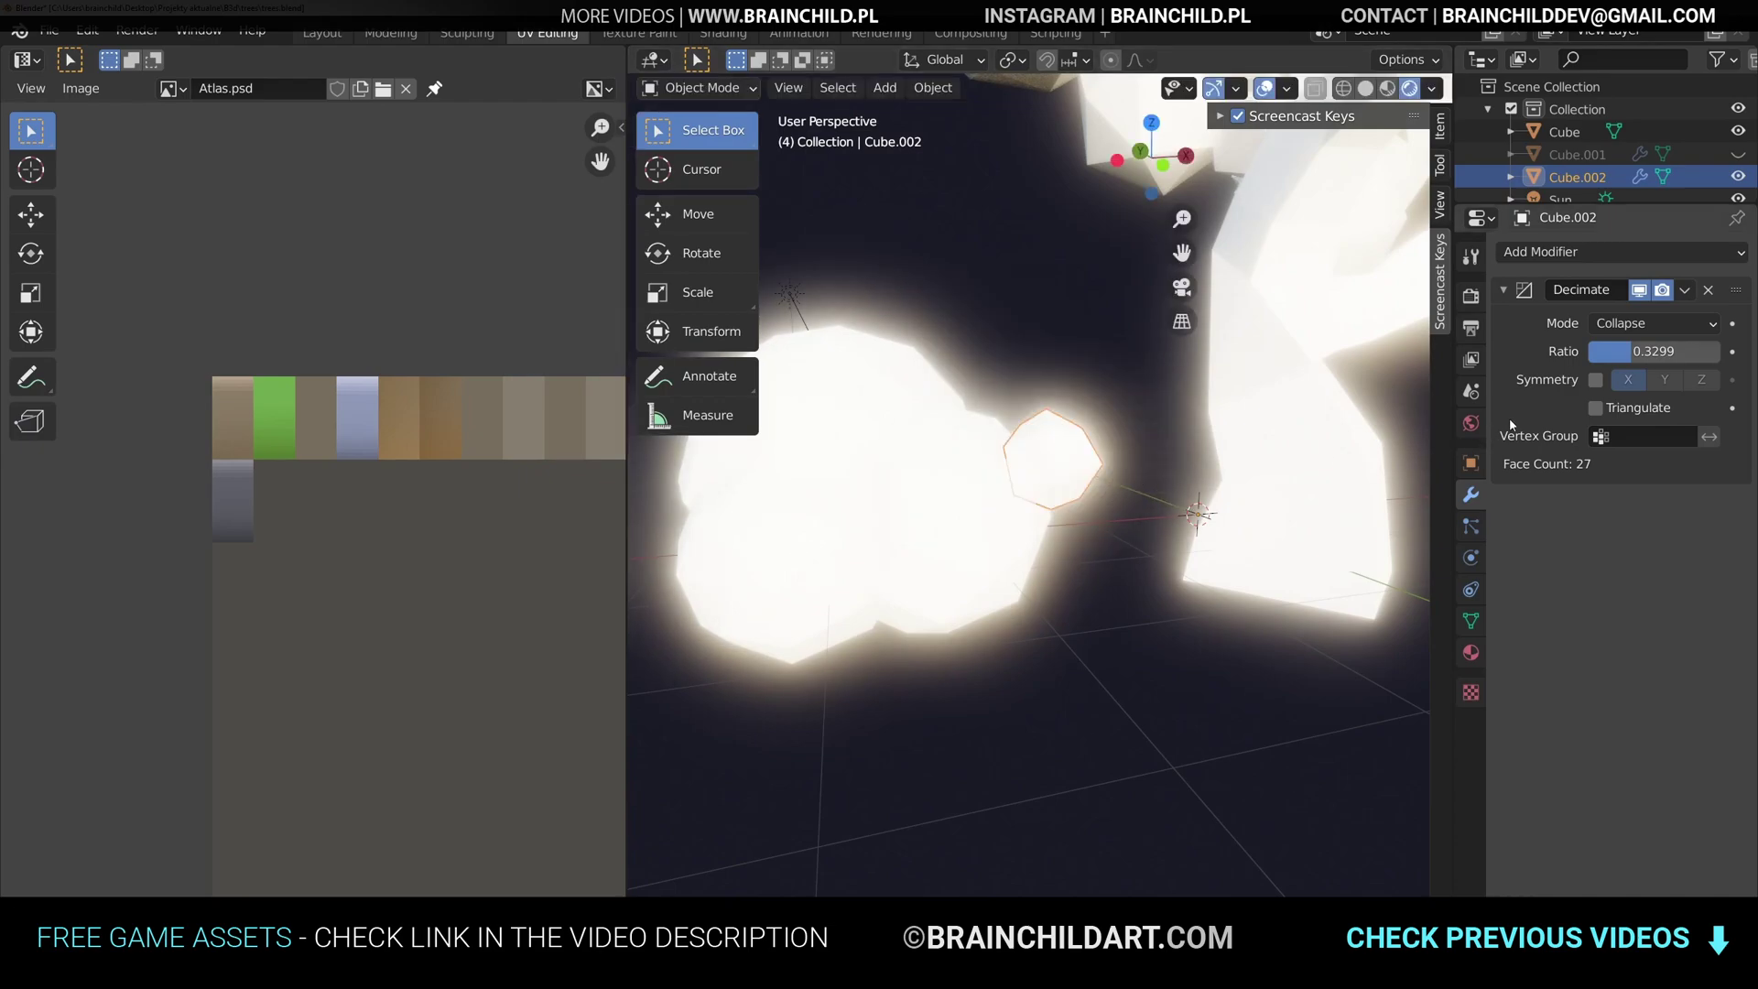
# - Apply the small ball's scale, resize it and set its origin to its geometry
pyautogui.hotkey('ctrl', 'a')
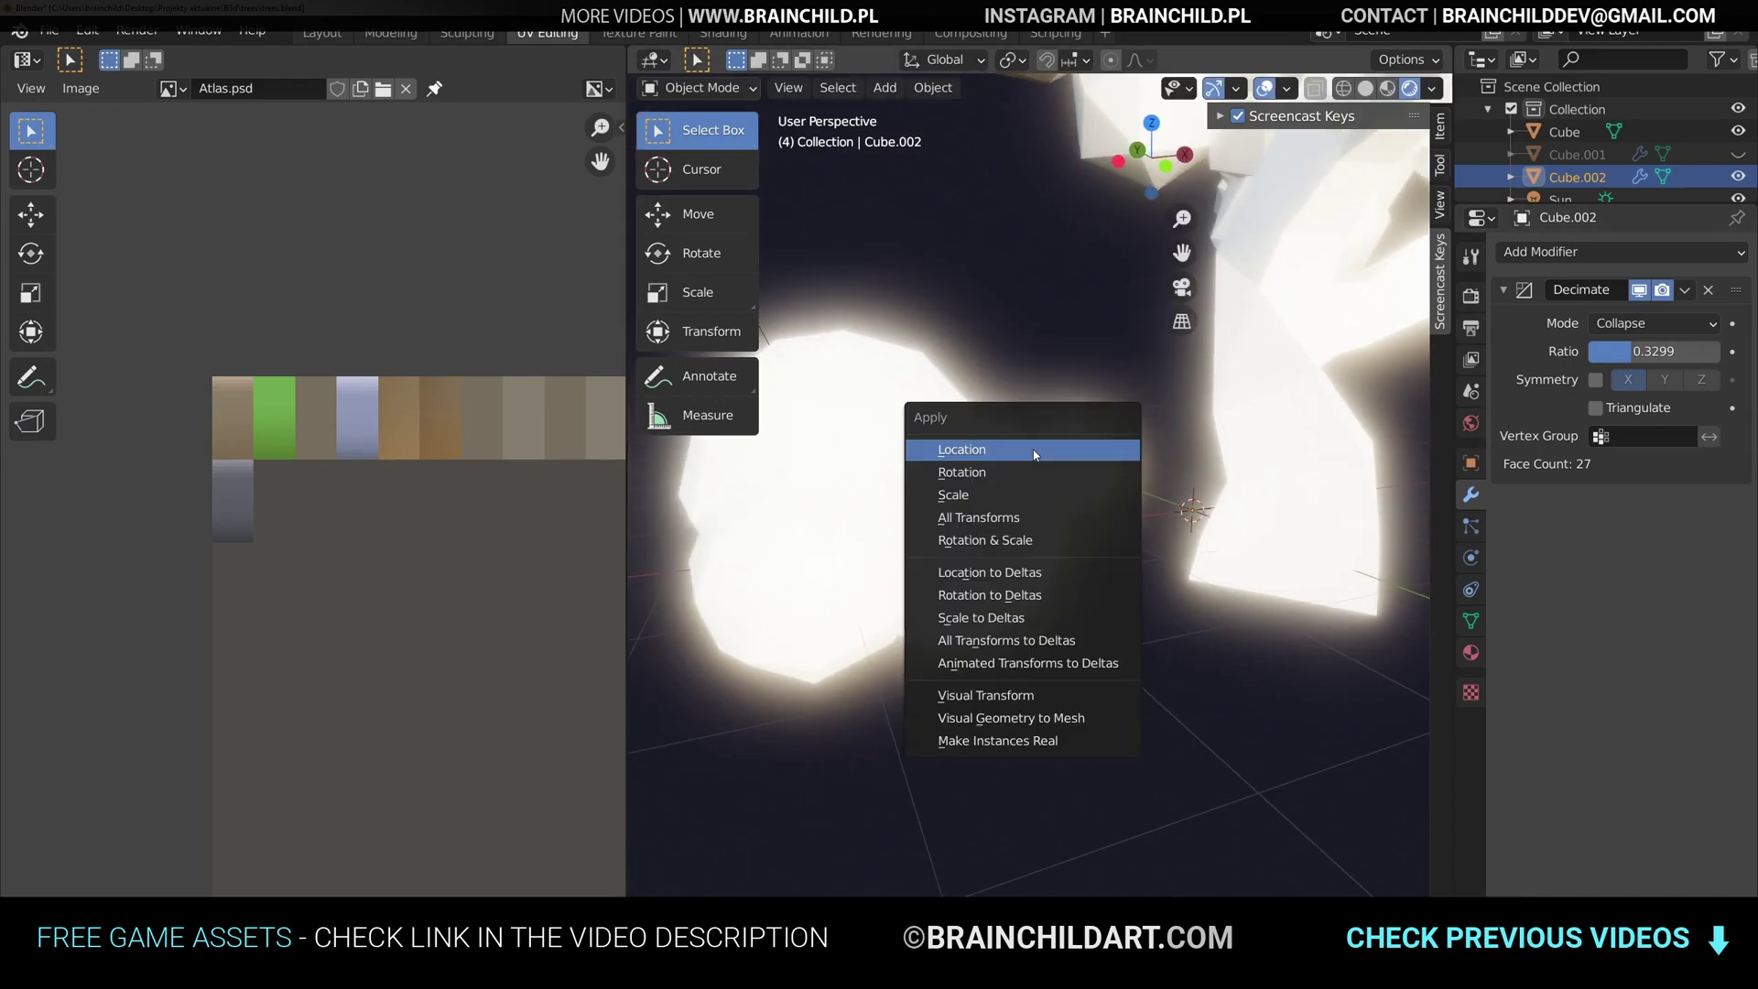
pyautogui.click(985, 495)
pyautogui.press('s')
pyautogui.click(1124, 524)
pyautogui.press('q')
pyautogui.click(1118, 491)
# - Move the small ball onto the bush surface and scale it down to a tiny cluster accent
pyautogui.press('g')
pyautogui.click(1067, 471)
pyautogui.press('s')
pyautogui.click(1101, 474)
pyautogui.moveTo(1102, 476); pyautogui.dragTo(1178, 511, button='middle')
pyautogui.scroll(-4, 1119, 506)
pyautogui.press('s')
pyautogui.click(1064, 524)
# - Duplicate the tiny ball twice and place the copies at other spots on the bush surface
pyautogui.hotkey('shift', 'd')
pyautogui.click(978, 560)
pyautogui.hotkey('shift', 'd')
pyautogui.click(1103, 502)
pyautogui.press('g')
pyautogui.click(1093, 462)
pyautogui.moveTo(1090, 465); pyautogui.dragTo(962, 459, button='middle')
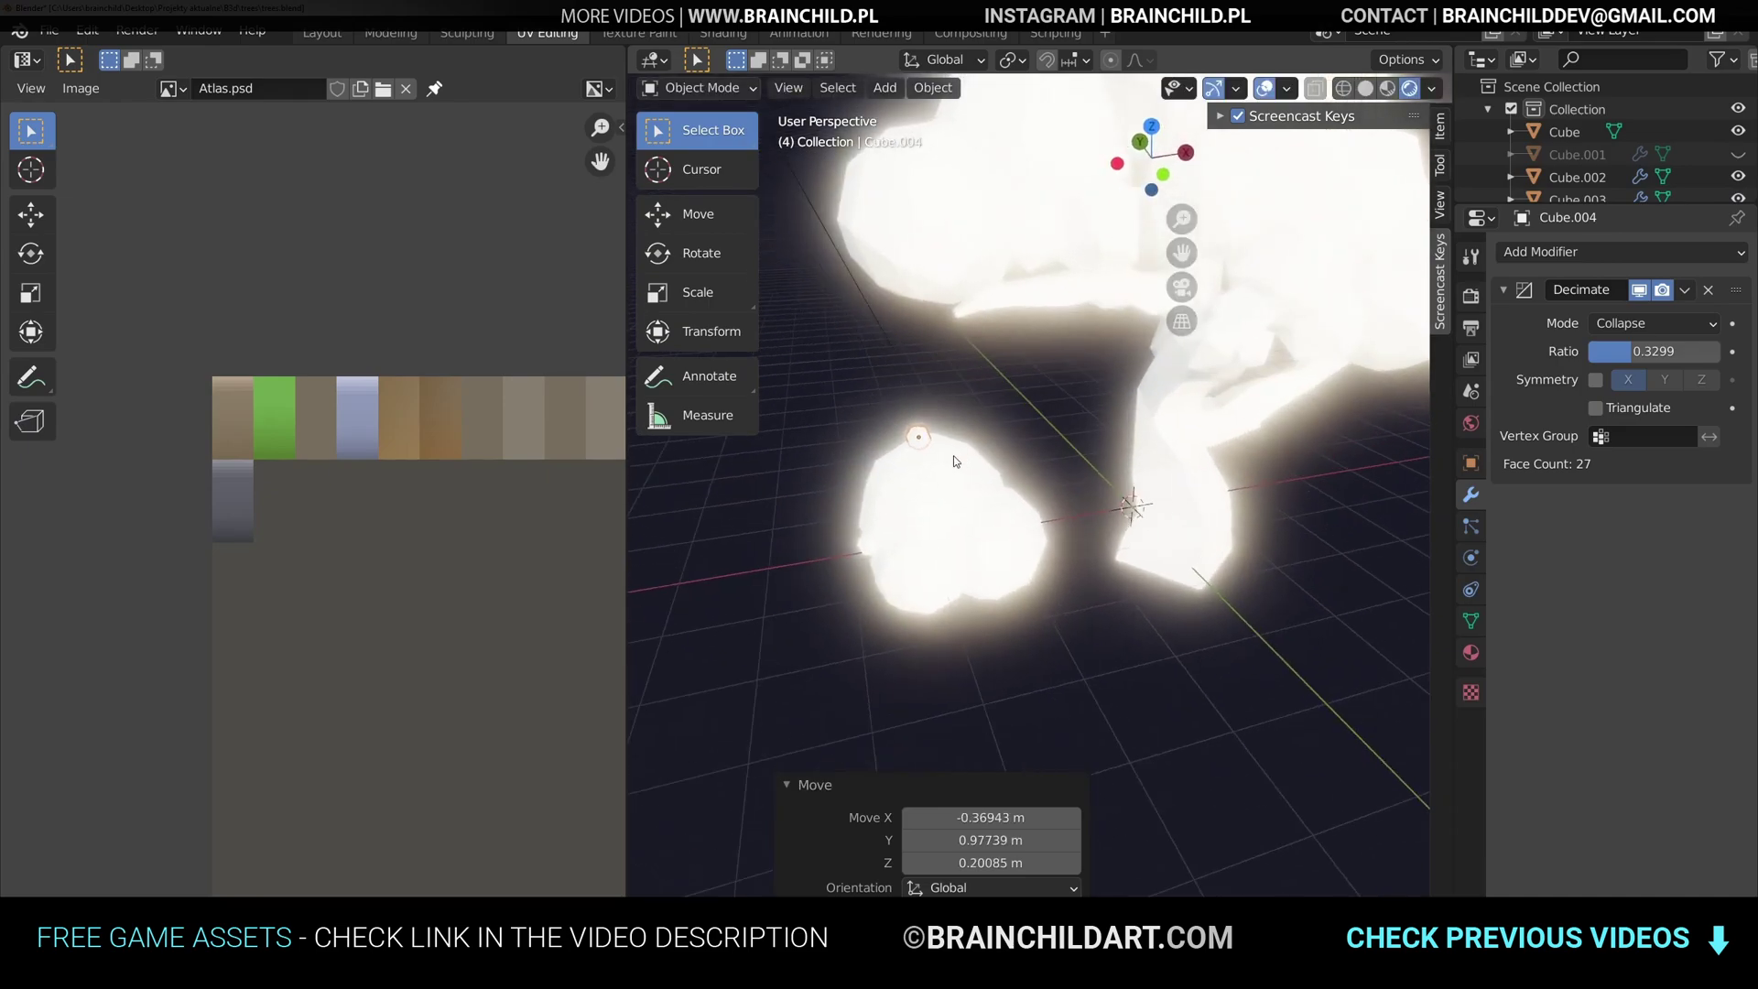
# - Join the tiny balls to the tree mesh and separate all linked bush balls into their own object
pyautogui.keyDown('shift'); pyautogui.click(989, 520); pyautogui.keyUp('shift')
pyautogui.keyDown('shift'); pyautogui.click(923, 505); pyautogui.keyUp('shift')
pyautogui.keyDown('shift'); pyautogui.click(943, 495); pyautogui.keyUp('shift')
pyautogui.hotkey('ctrl', 'j')
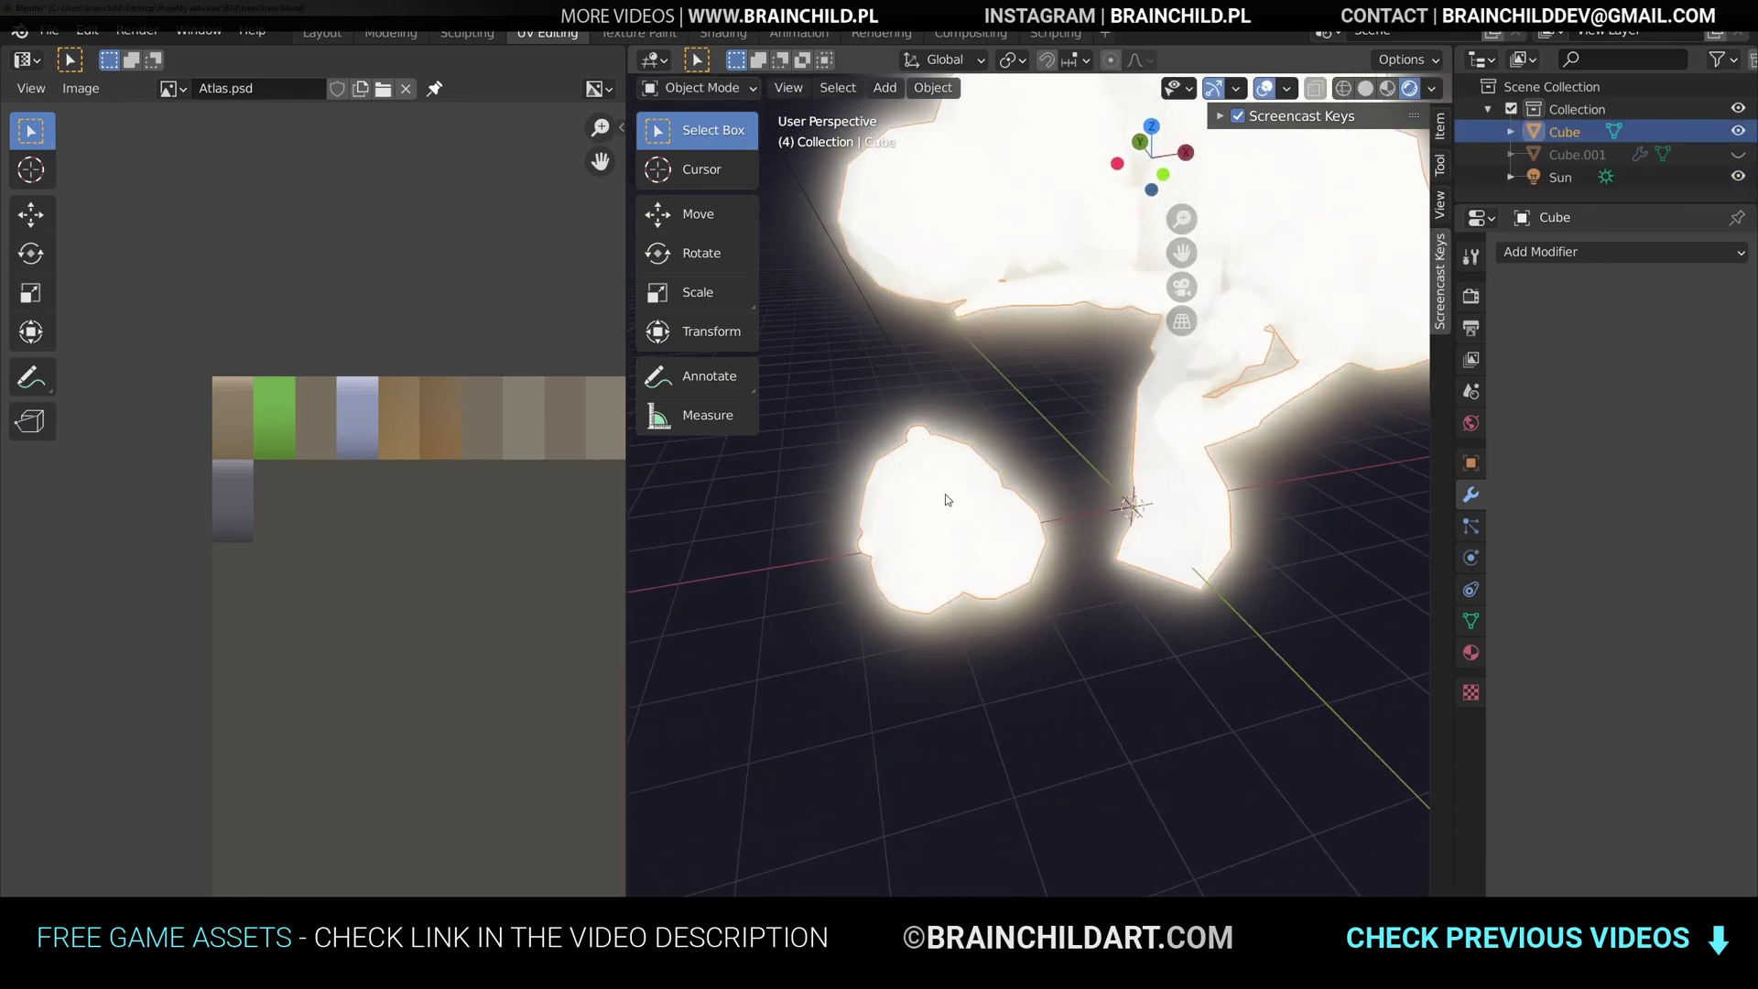
pyautogui.press('Tab')
pyautogui.press('l')
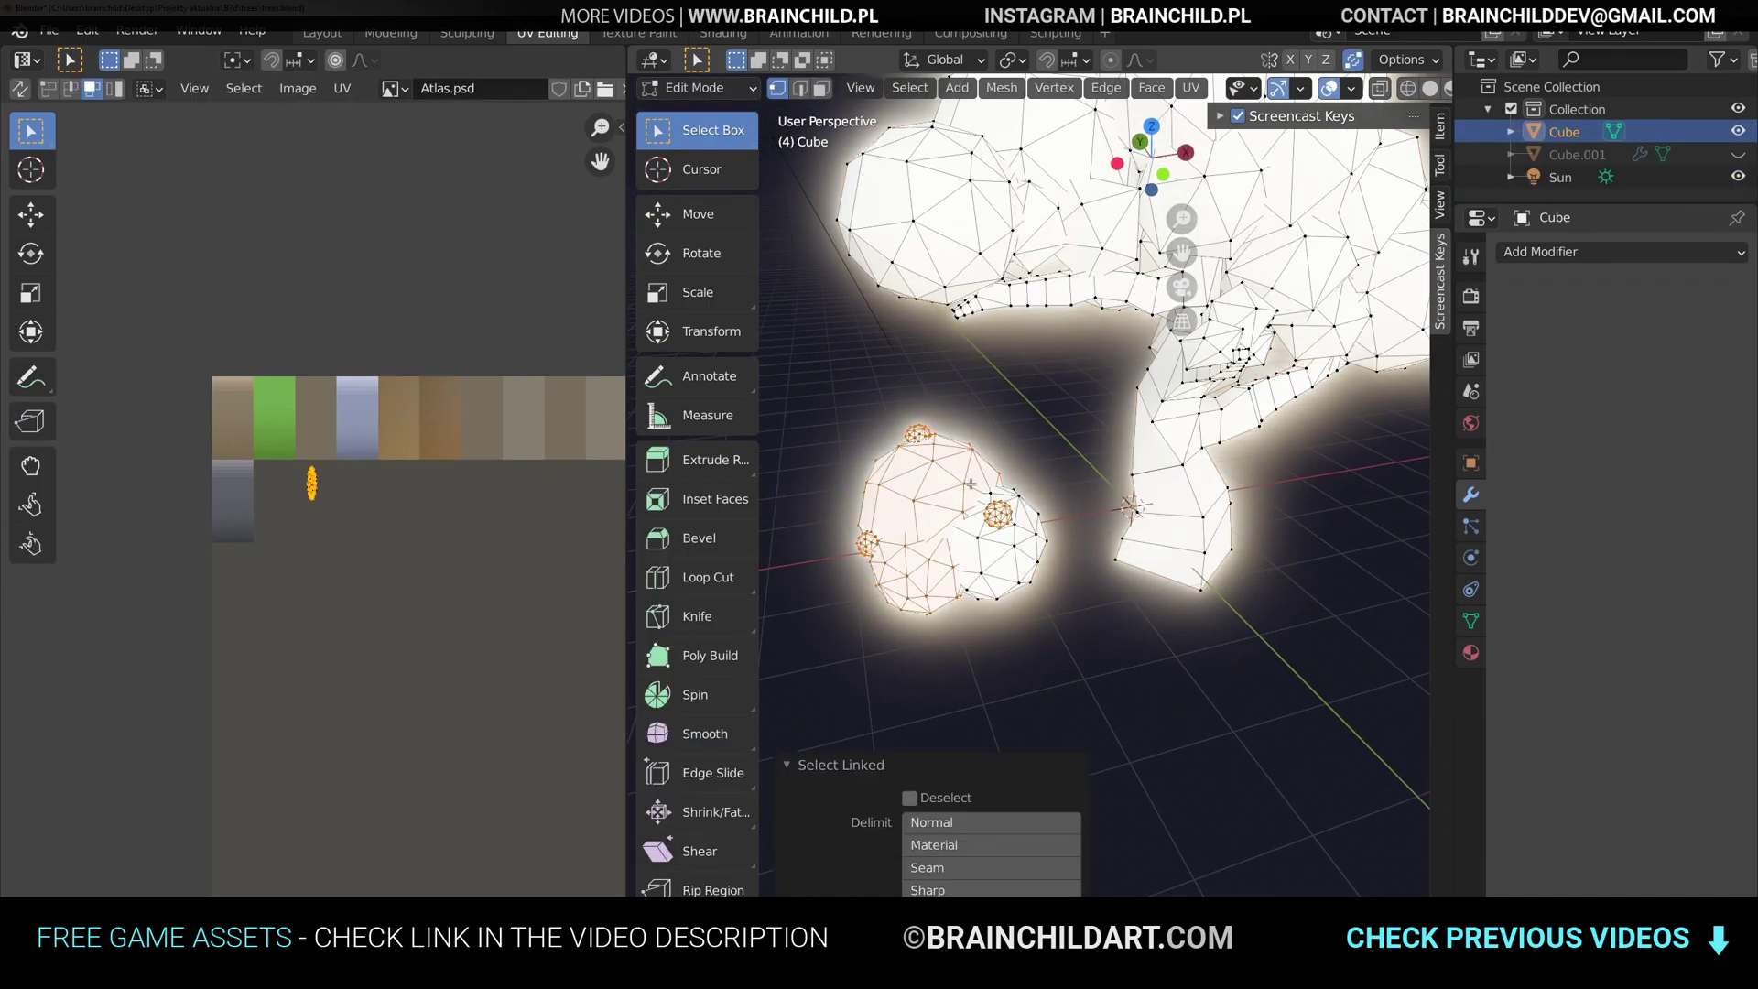
pyautogui.press('p')
pyautogui.click(1008, 495)
# - Set the bush's origin to its geometry and clear its location to the world origin
pyautogui.press('Tab')
pyautogui.click(977, 541)
pyautogui.press('q')
pyautogui.click(977, 536)
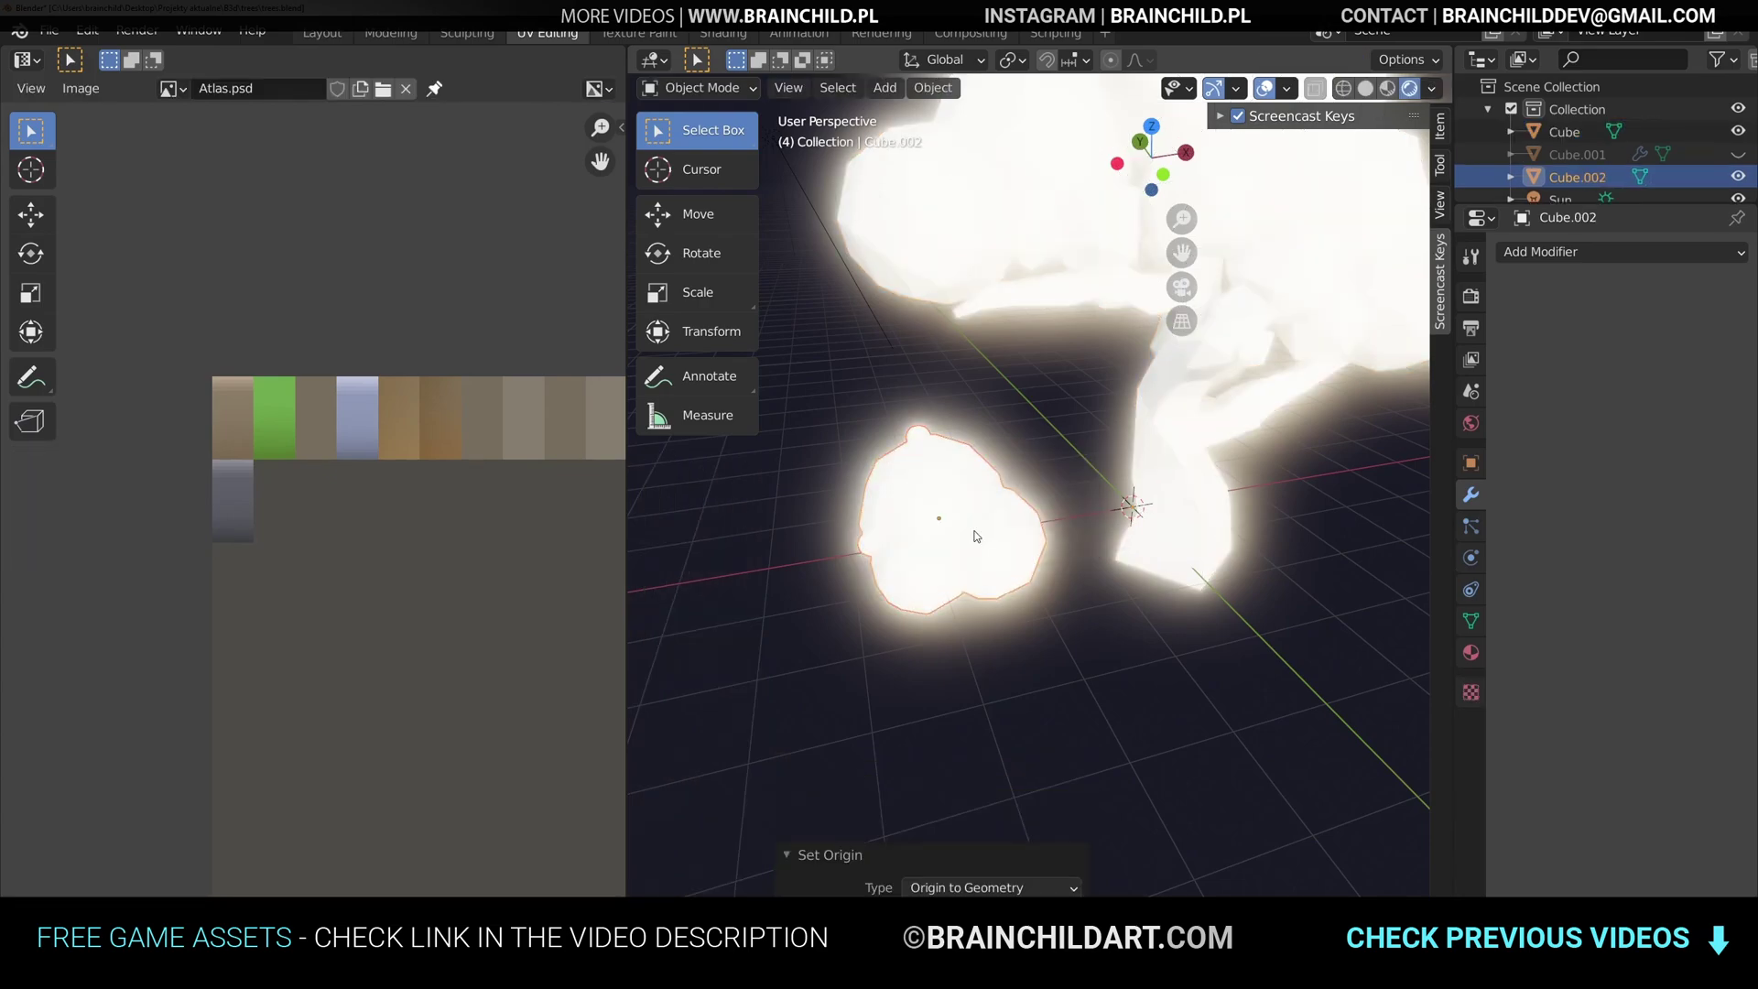
pyautogui.hotkey('alt', 'g')
# - Select the three tiny balls in the bush mesh and separate them into their own object
pyautogui.keyDown('shift'); pyautogui.moveTo(1181, 529); pyautogui.dragTo(1060, 498, button='middle'); pyautogui.keyUp('shift')
pyautogui.press('Tab')
pyautogui.scroll(3, 1060, 498)
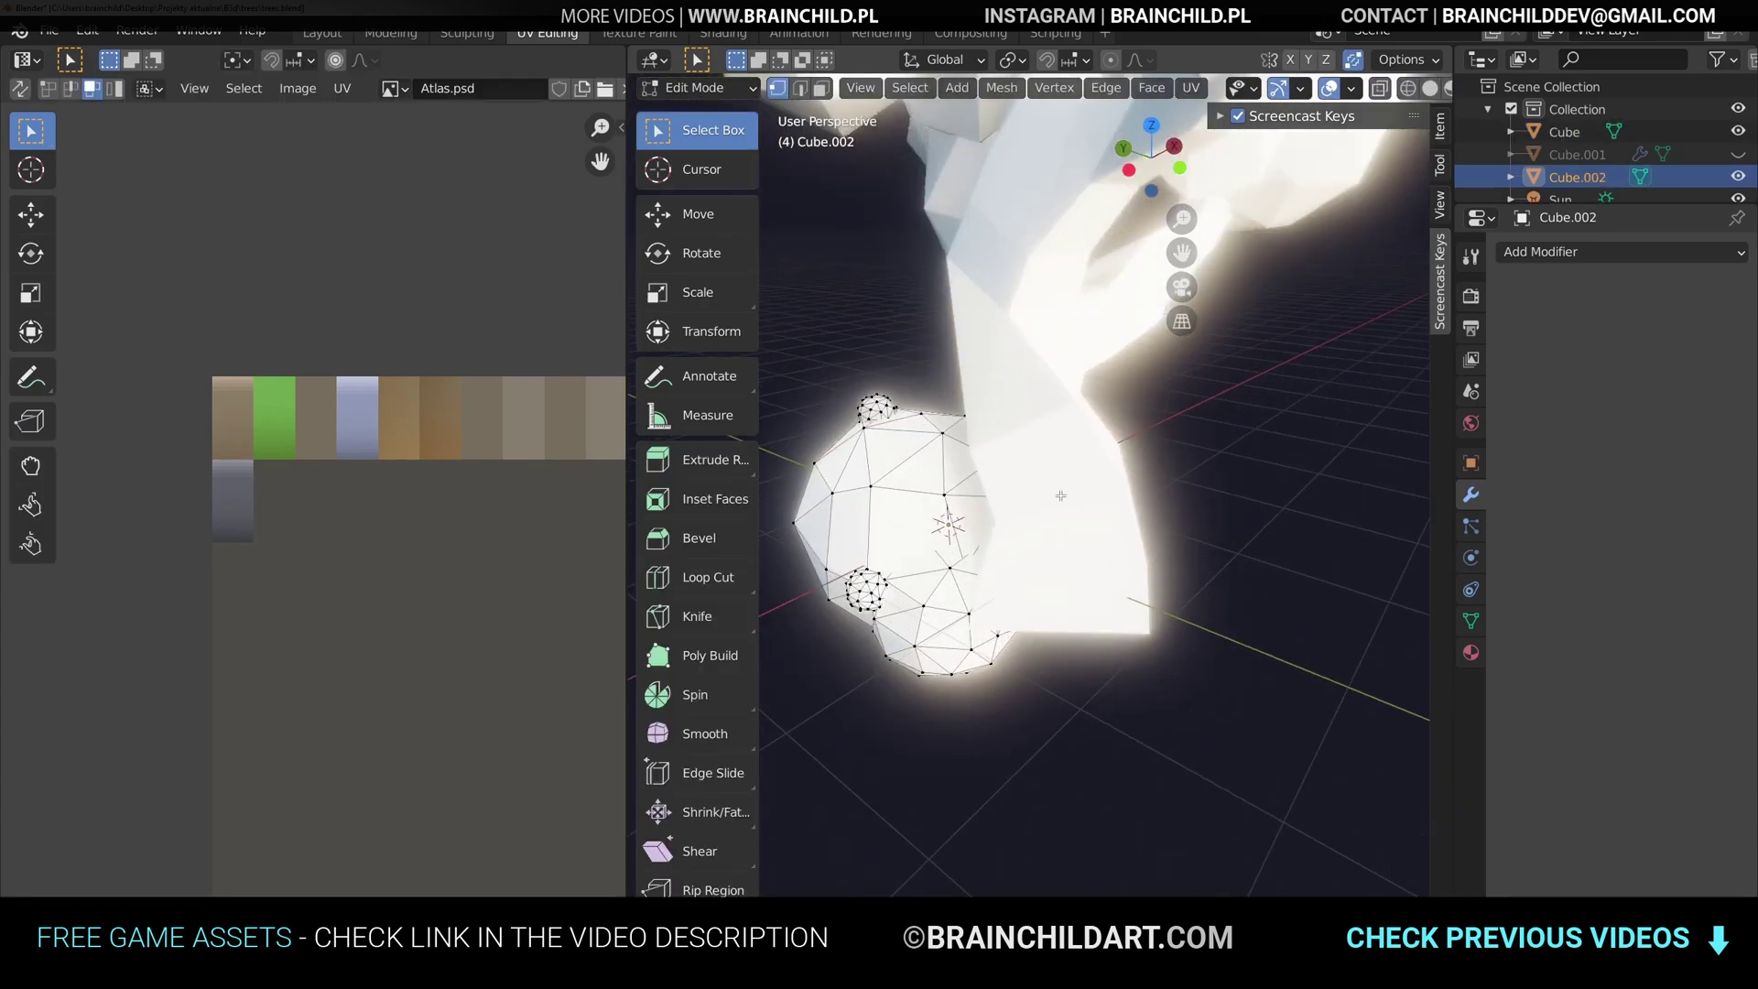
pyautogui.scroll(-1, 1059, 498)
pyautogui.press('l')
pyautogui.press('l')
pyautogui.hotkey('shift', 'z')
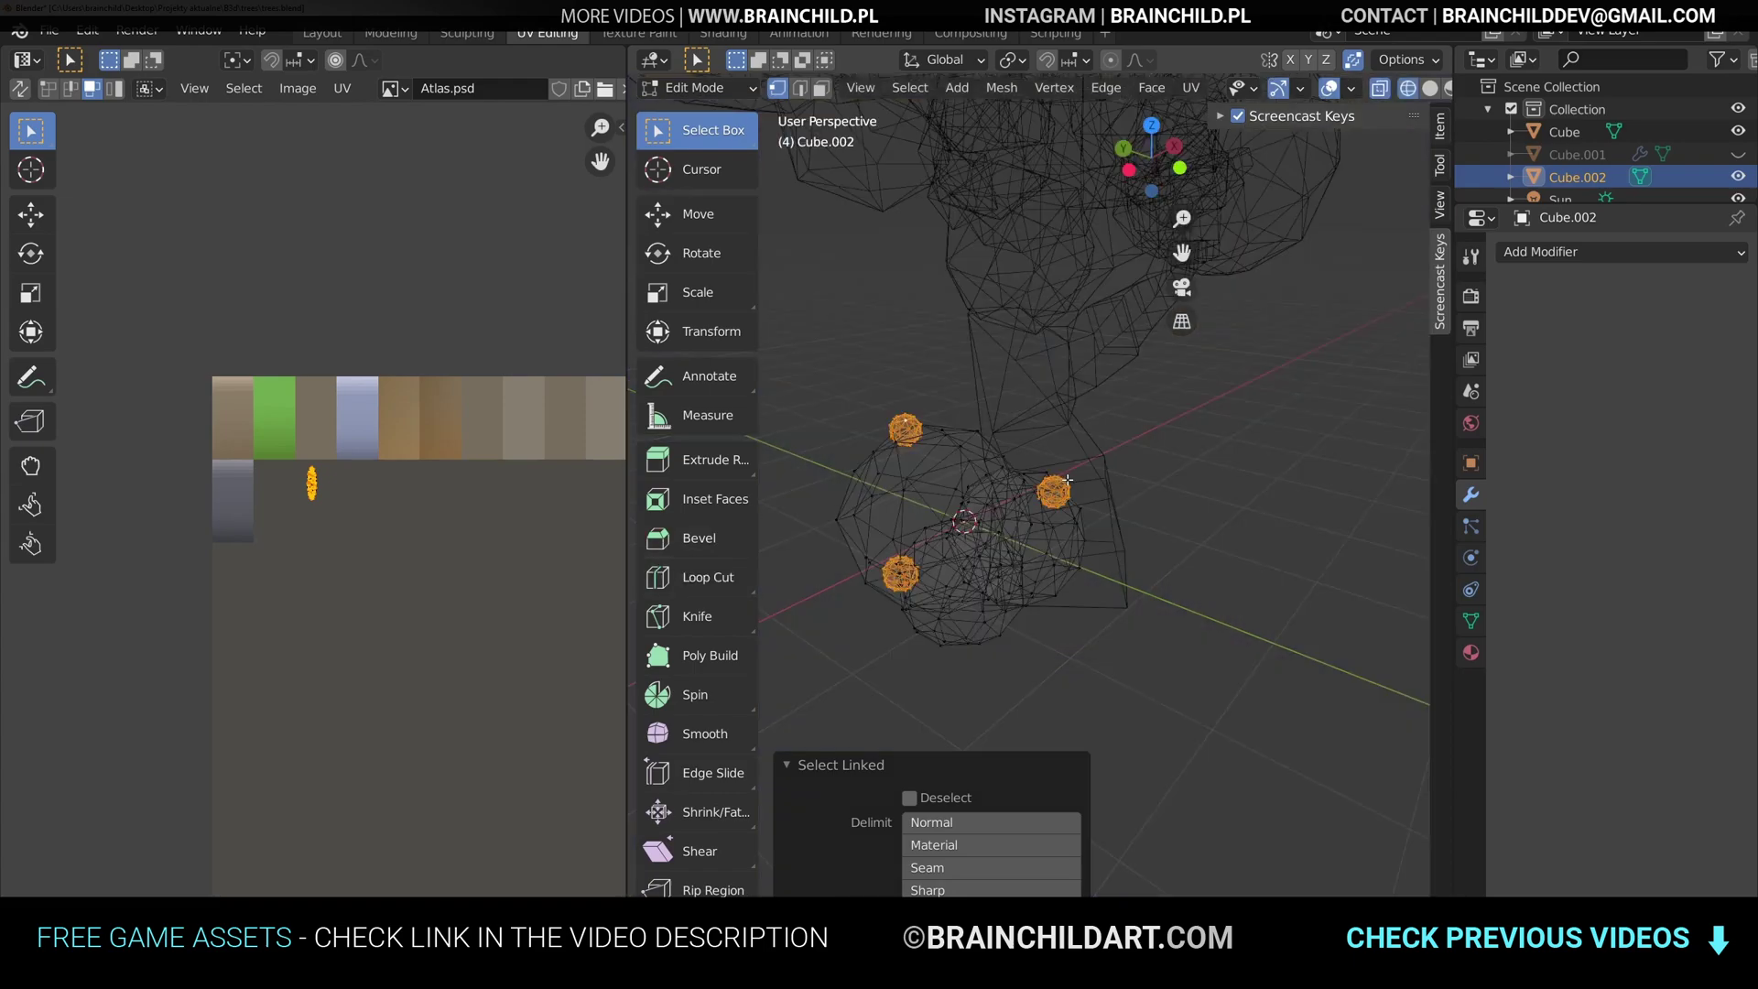
pyautogui.press('p')
pyautogui.click(1068, 481)
pyautogui.press('Tab')
pyautogui.click(1065, 485)
# - Simplify the tiny balls with an applied Decimate modifier and return the viewport to solid shading
pyautogui.click(1540, 253)
pyautogui.click(1310, 403)
pyautogui.moveTo(1703, 352)
pyautogui.mouseDown()
pyautogui.moveTo(1624, 351)
pyautogui.moveTo(1639, 352)
pyautogui.mouseUp()
pyautogui.hotkey('ctrl', 'a')
pyautogui.hotkey('shift', 'z')
# - Check the meshes of the tiny balls and the bush, and join both into one object
pyautogui.press('Tab')
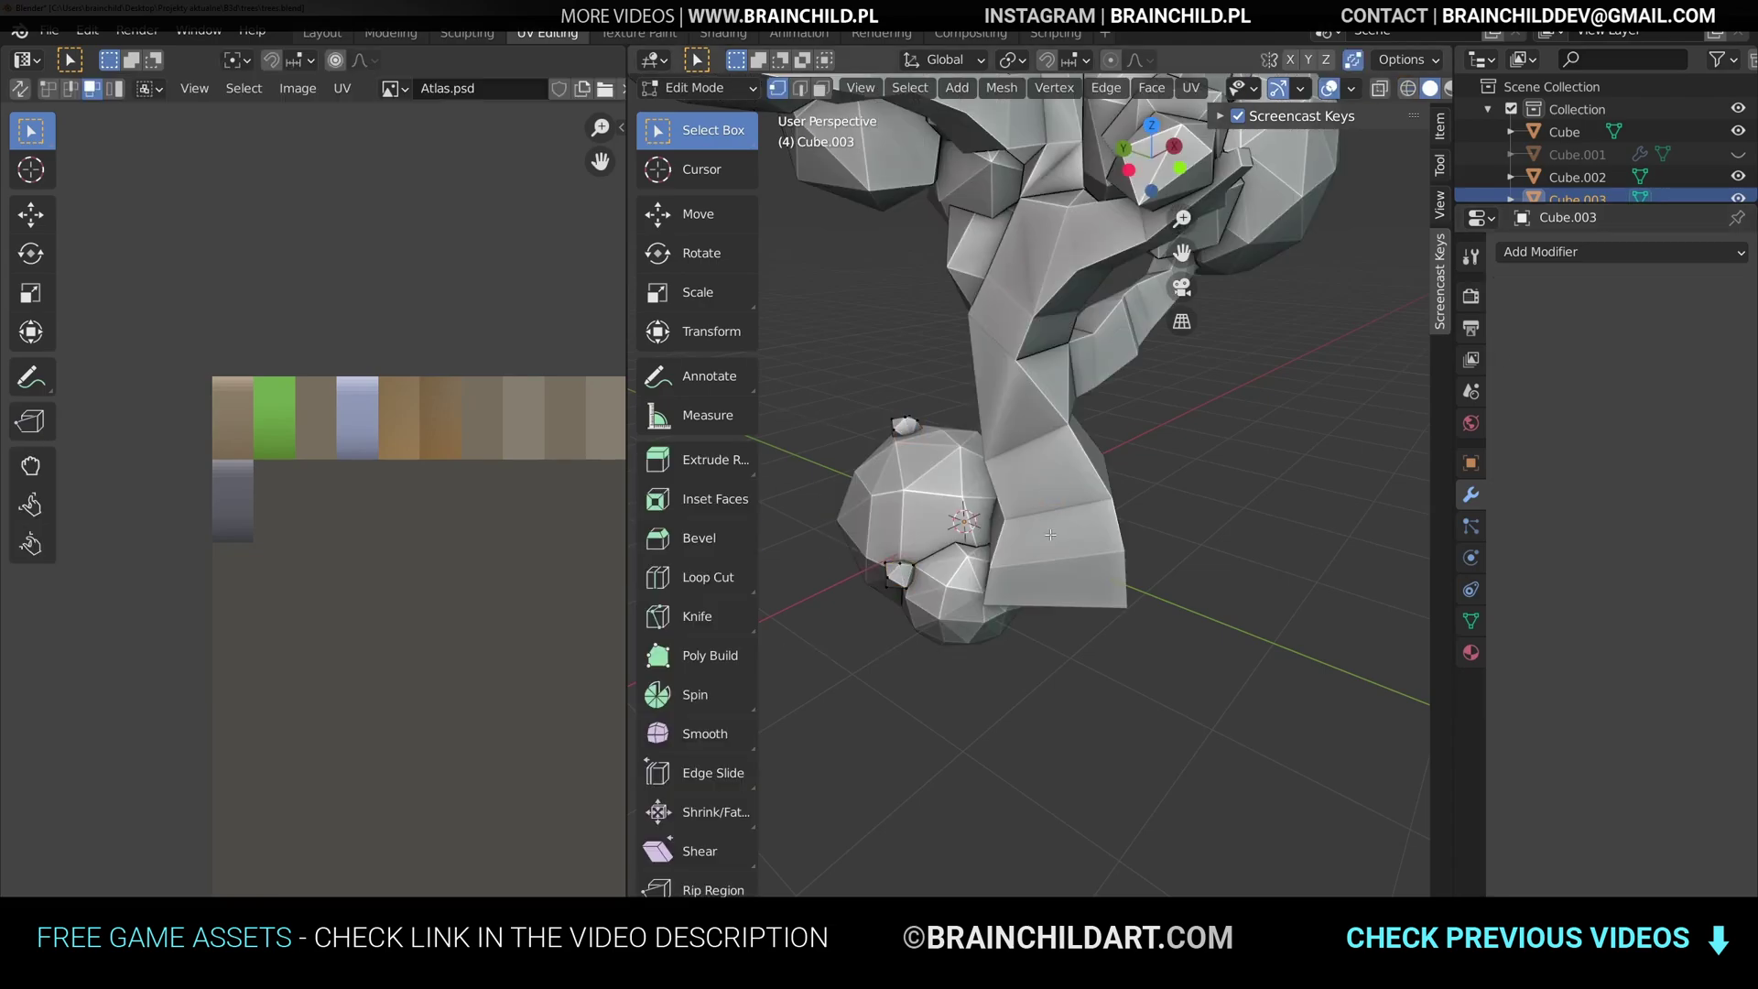
pyautogui.press('s')
pyautogui.click(606, 669)
pyautogui.press('Tab')
pyautogui.click(893, 536)
pyautogui.press('Tab')
pyautogui.press('a')
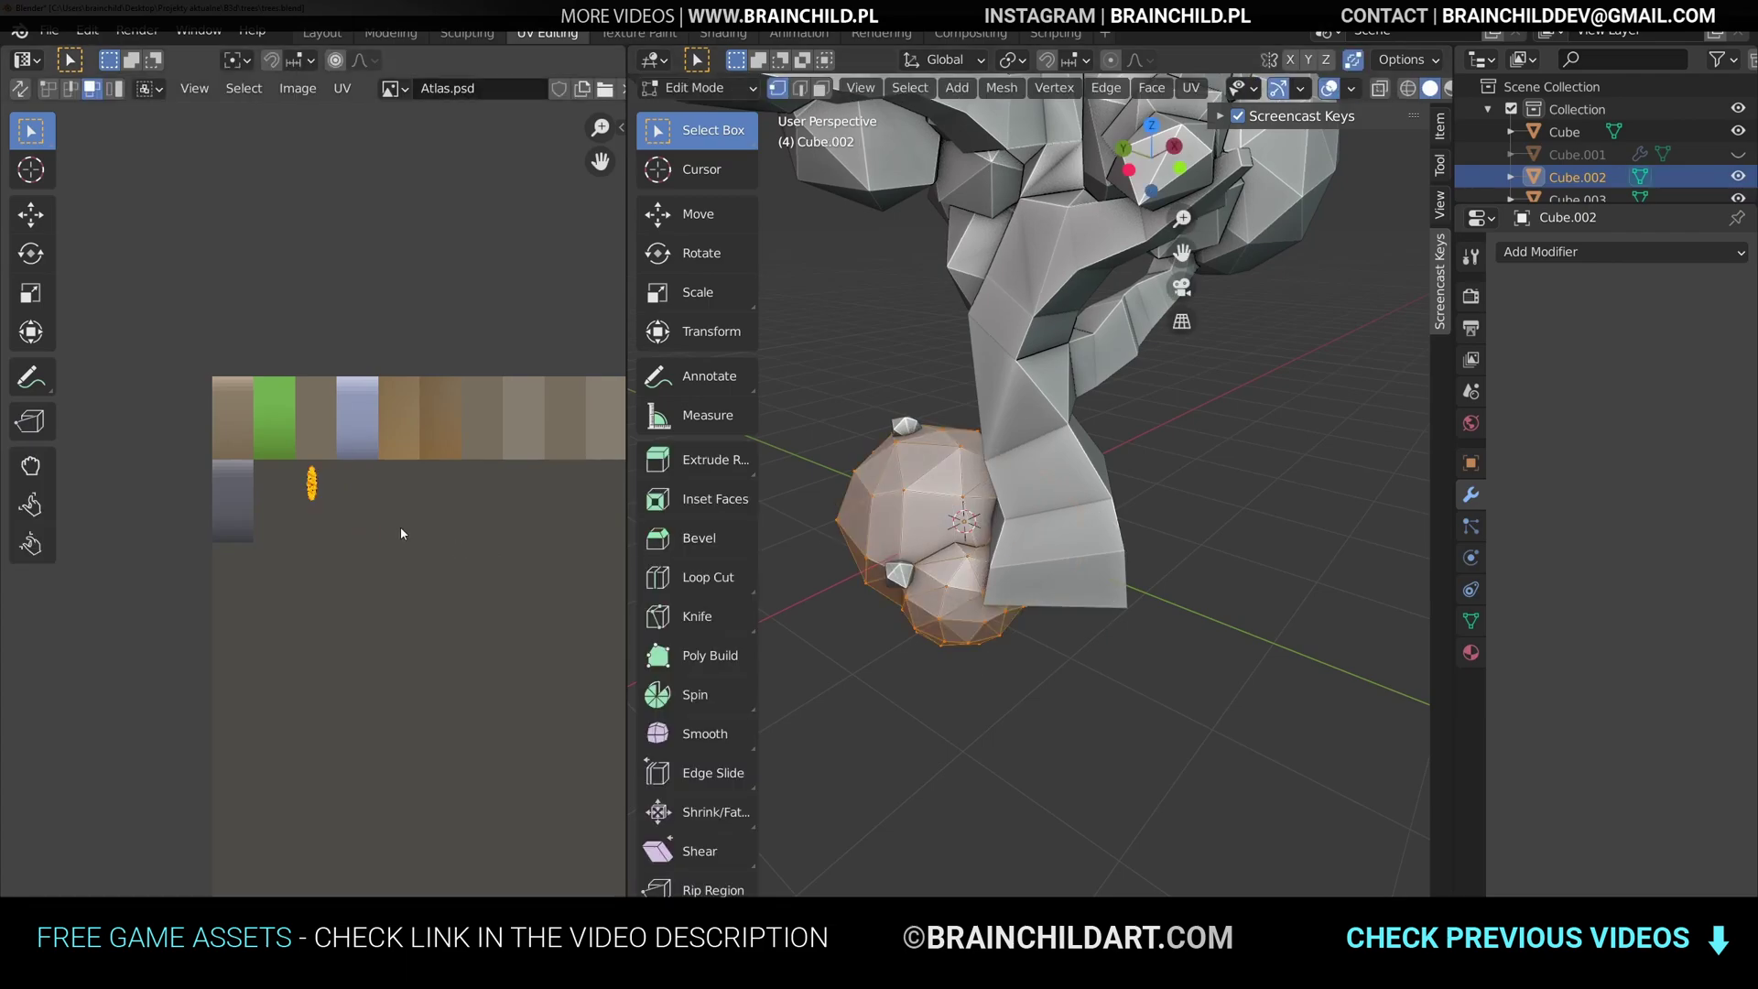
pyautogui.press('Tab')
pyautogui.keyDown('shift'); pyautogui.click(901, 431); pyautogui.keyUp('shift')
pyautogui.hotkey('ctrl', 'j')
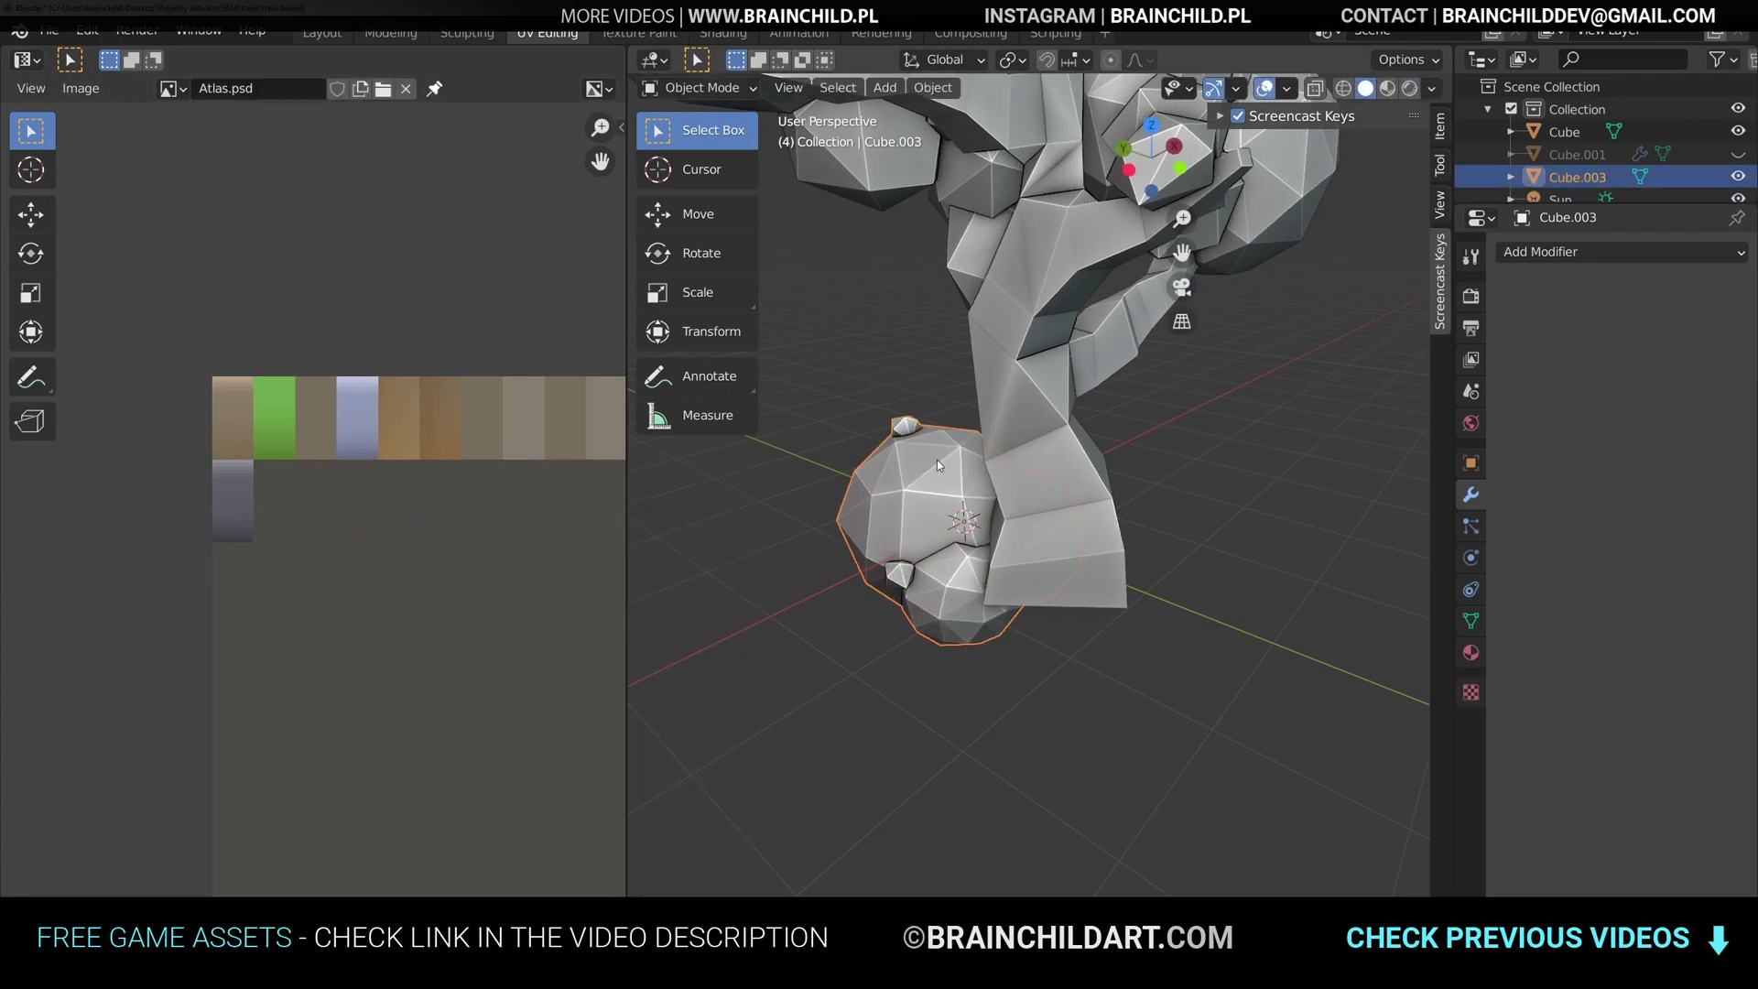
# - Rename the joined bush object as Bush_01 and save the file
pyautogui.doubleClick(1577, 176)
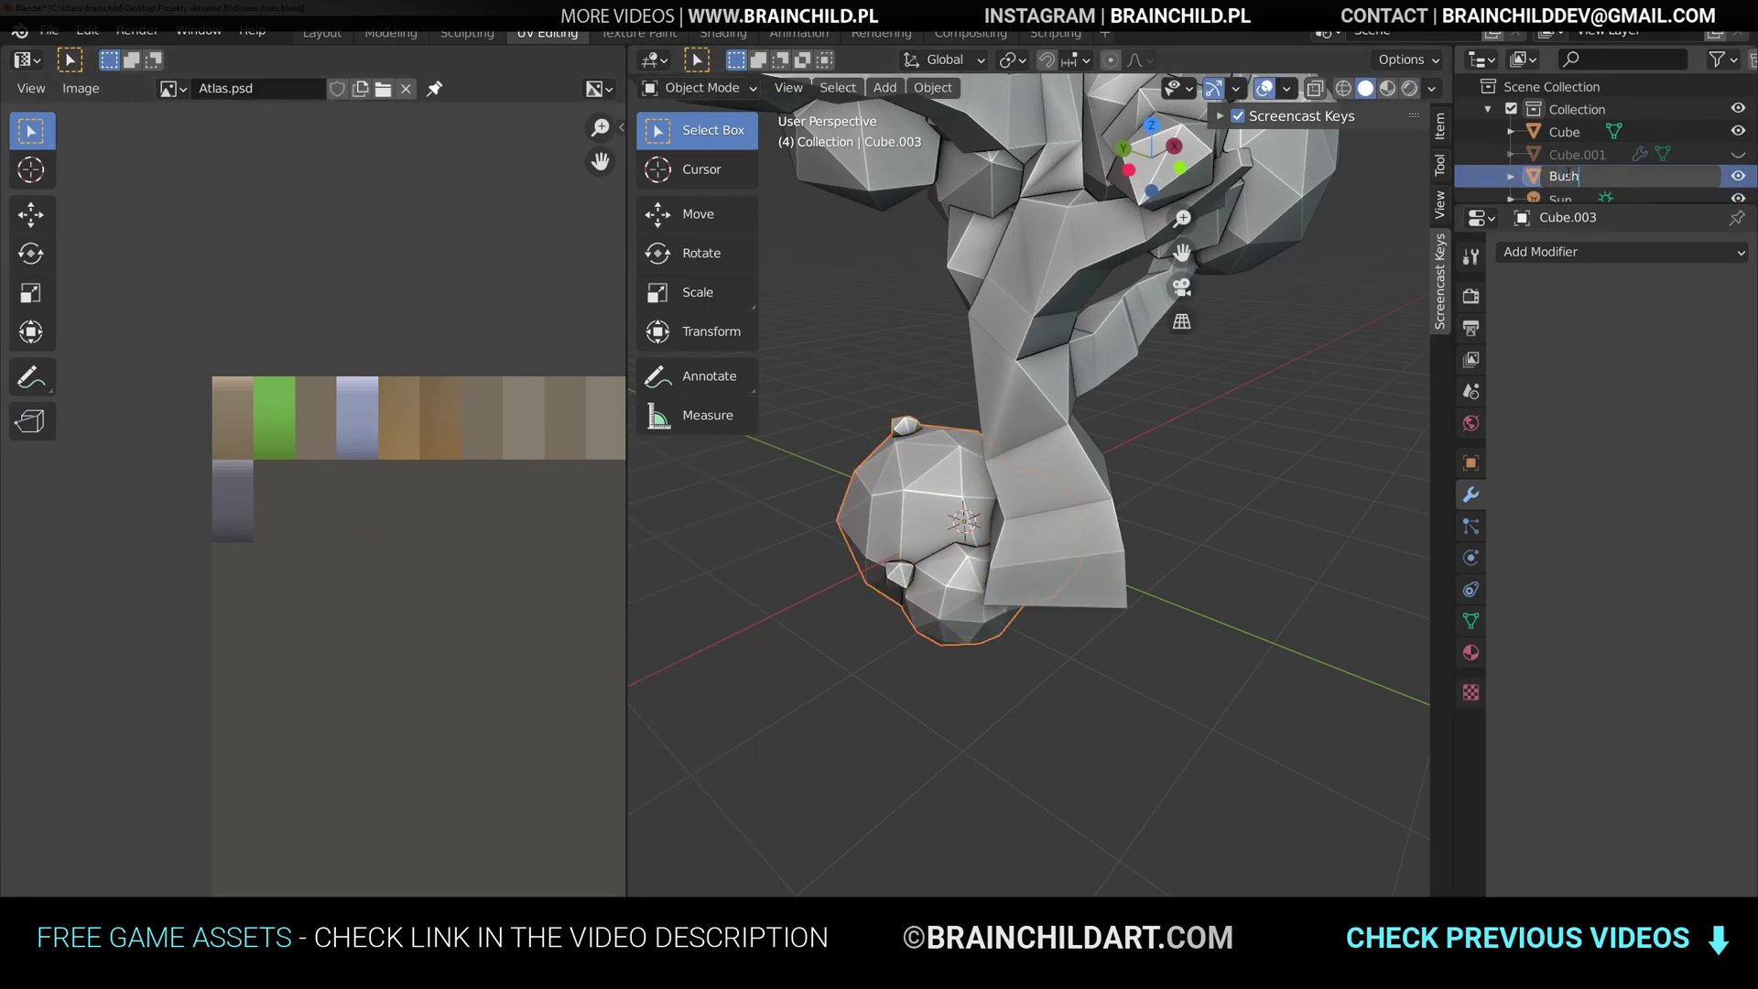
pyautogui.write('Bush_0')
pyautogui.press('Return')
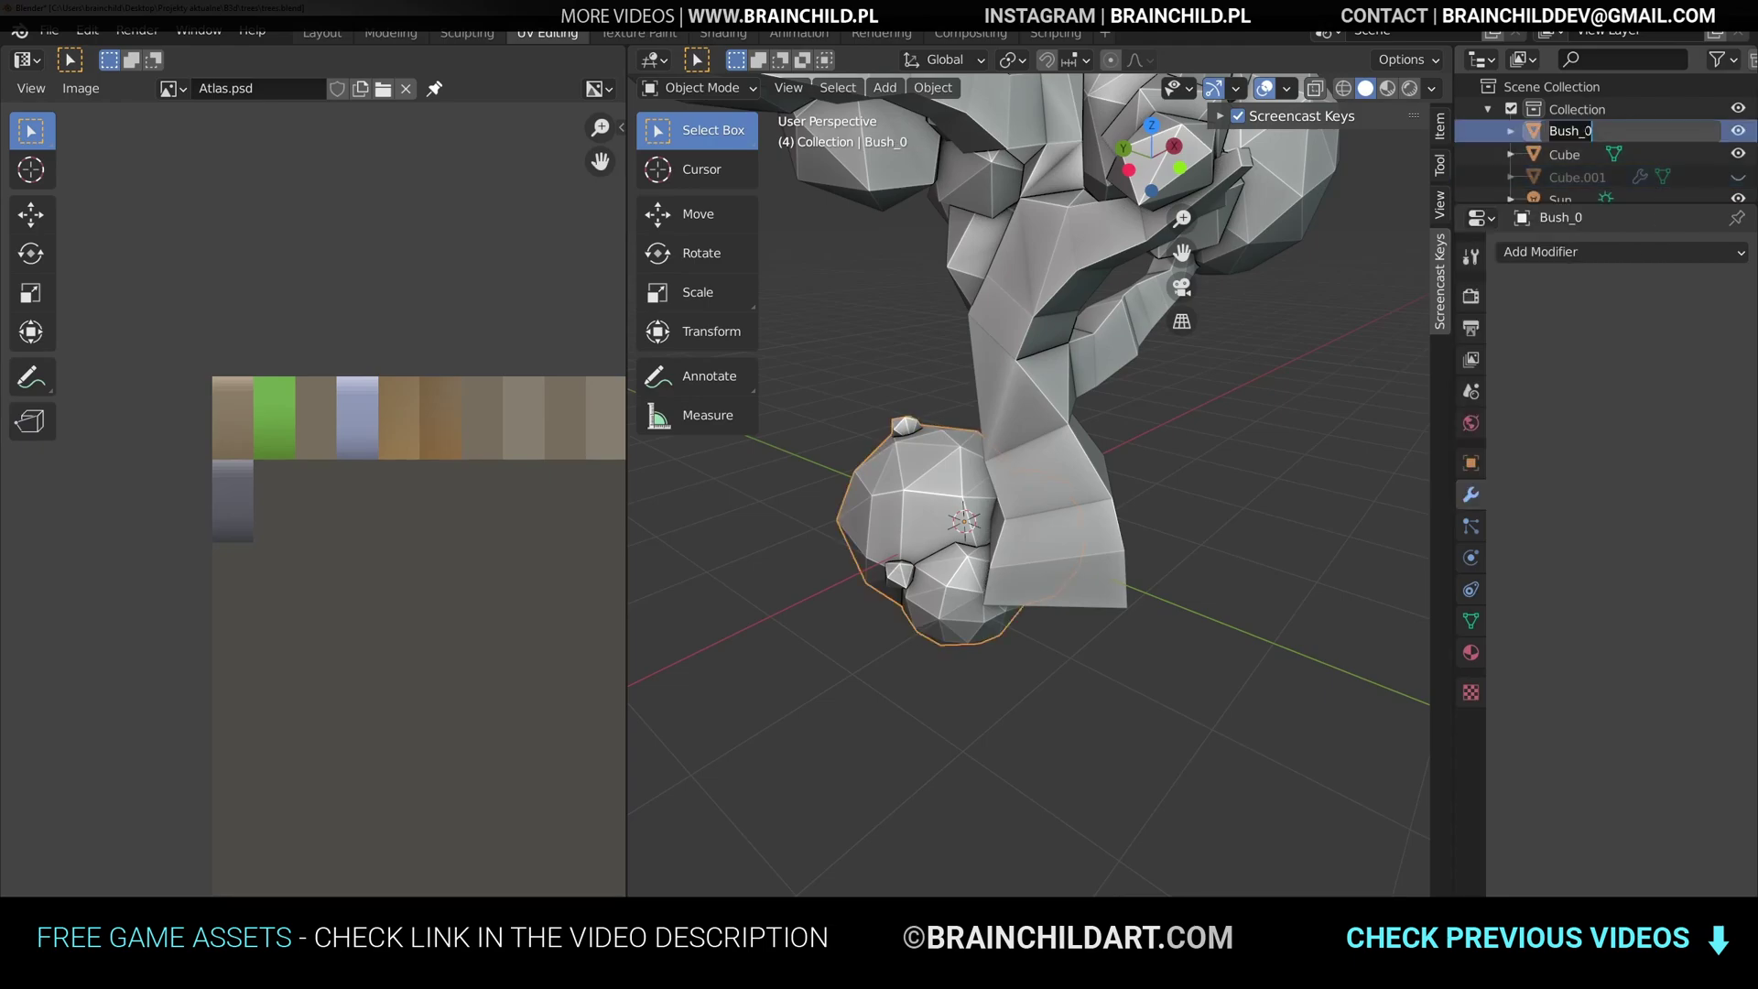
pyautogui.press('Return')
pyautogui.hotkey('ctrl', 's')
# - Export the bush as an FBX file named Bush_01
pyautogui.moveTo(1029, 446)
pyautogui.mouseDown(button='middle')
pyautogui.moveTo(1000, 470)
pyautogui.moveTo(1029, 437)
pyautogui.mouseUp(button='middle')
pyautogui.press('q')
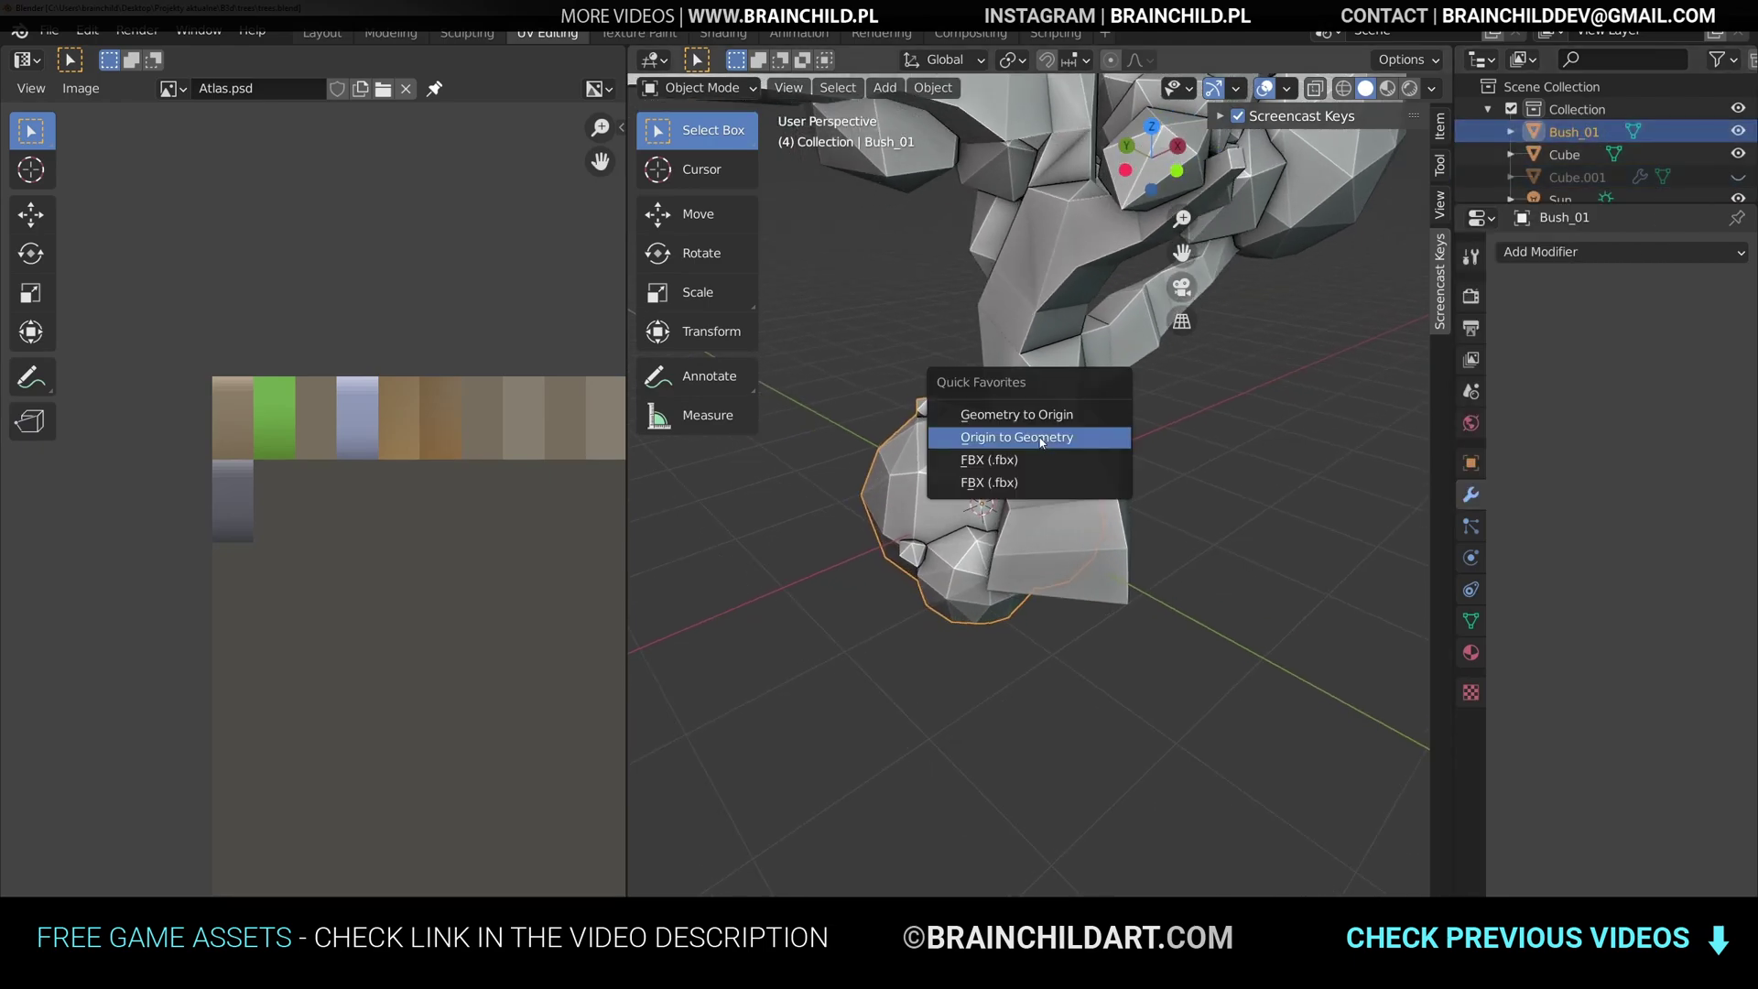
pyautogui.press('q')
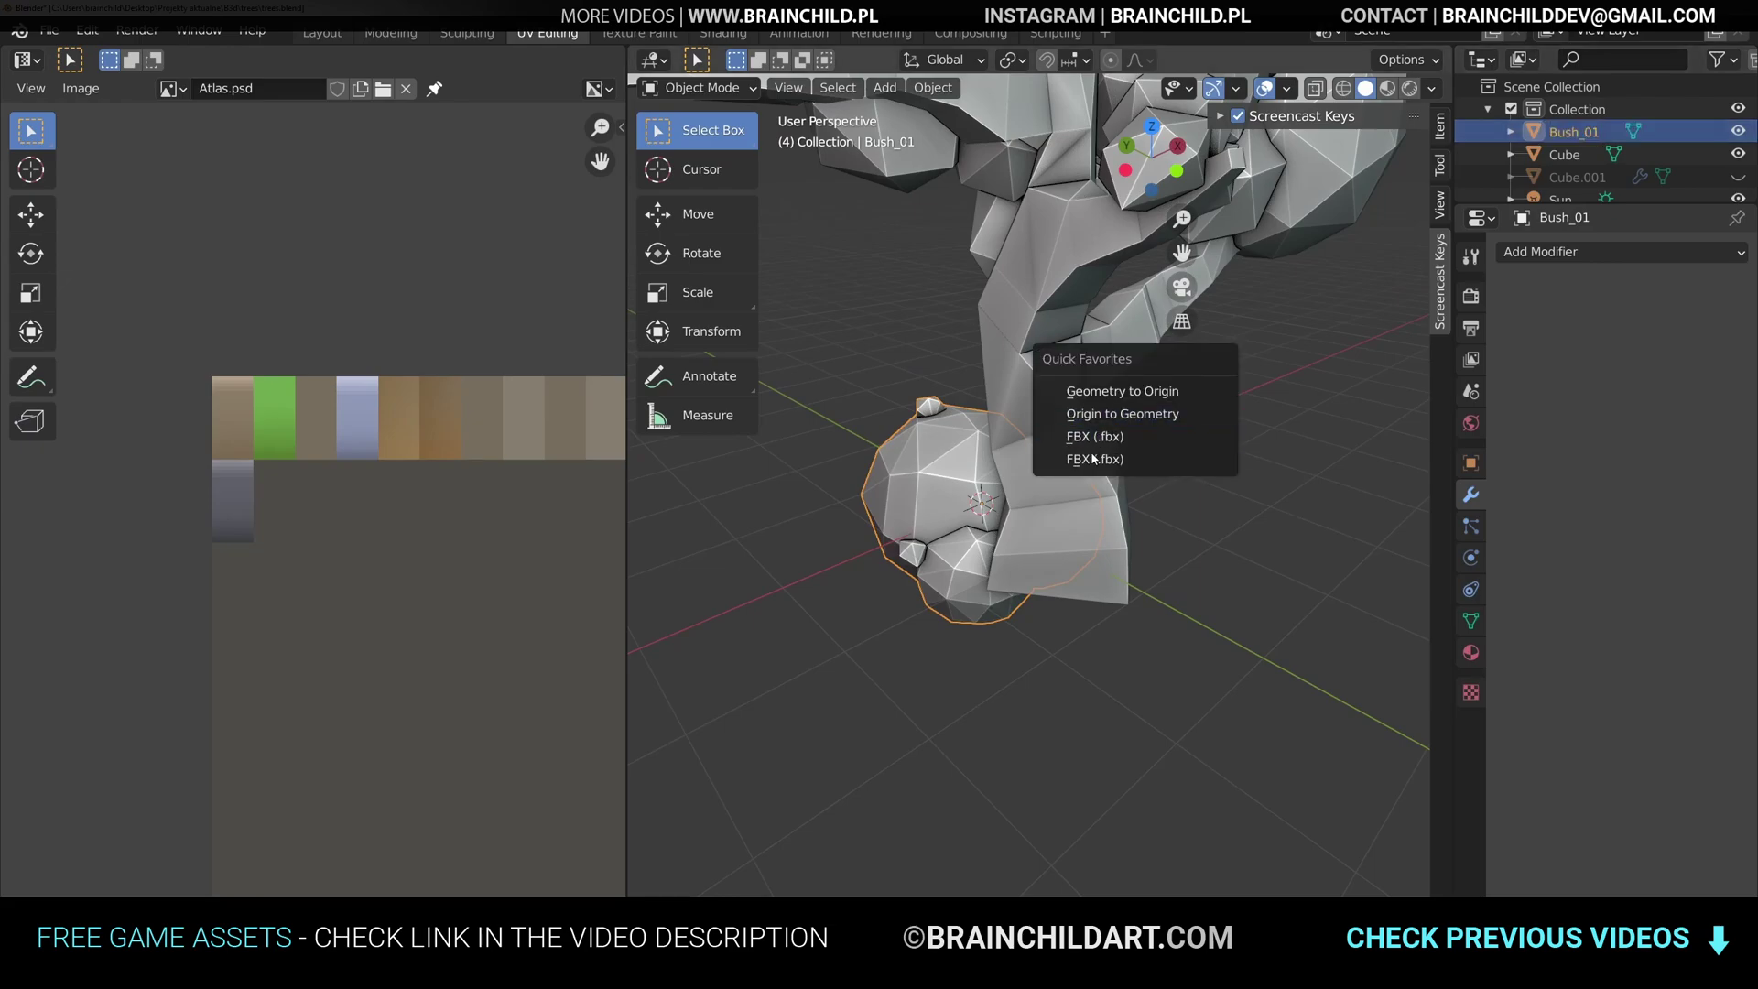
pyautogui.click(1104, 434)
pyautogui.click(897, 668)
pyautogui.write('Bush_01')
pyautogui.press('Return')
pyautogui.click(1208, 668)
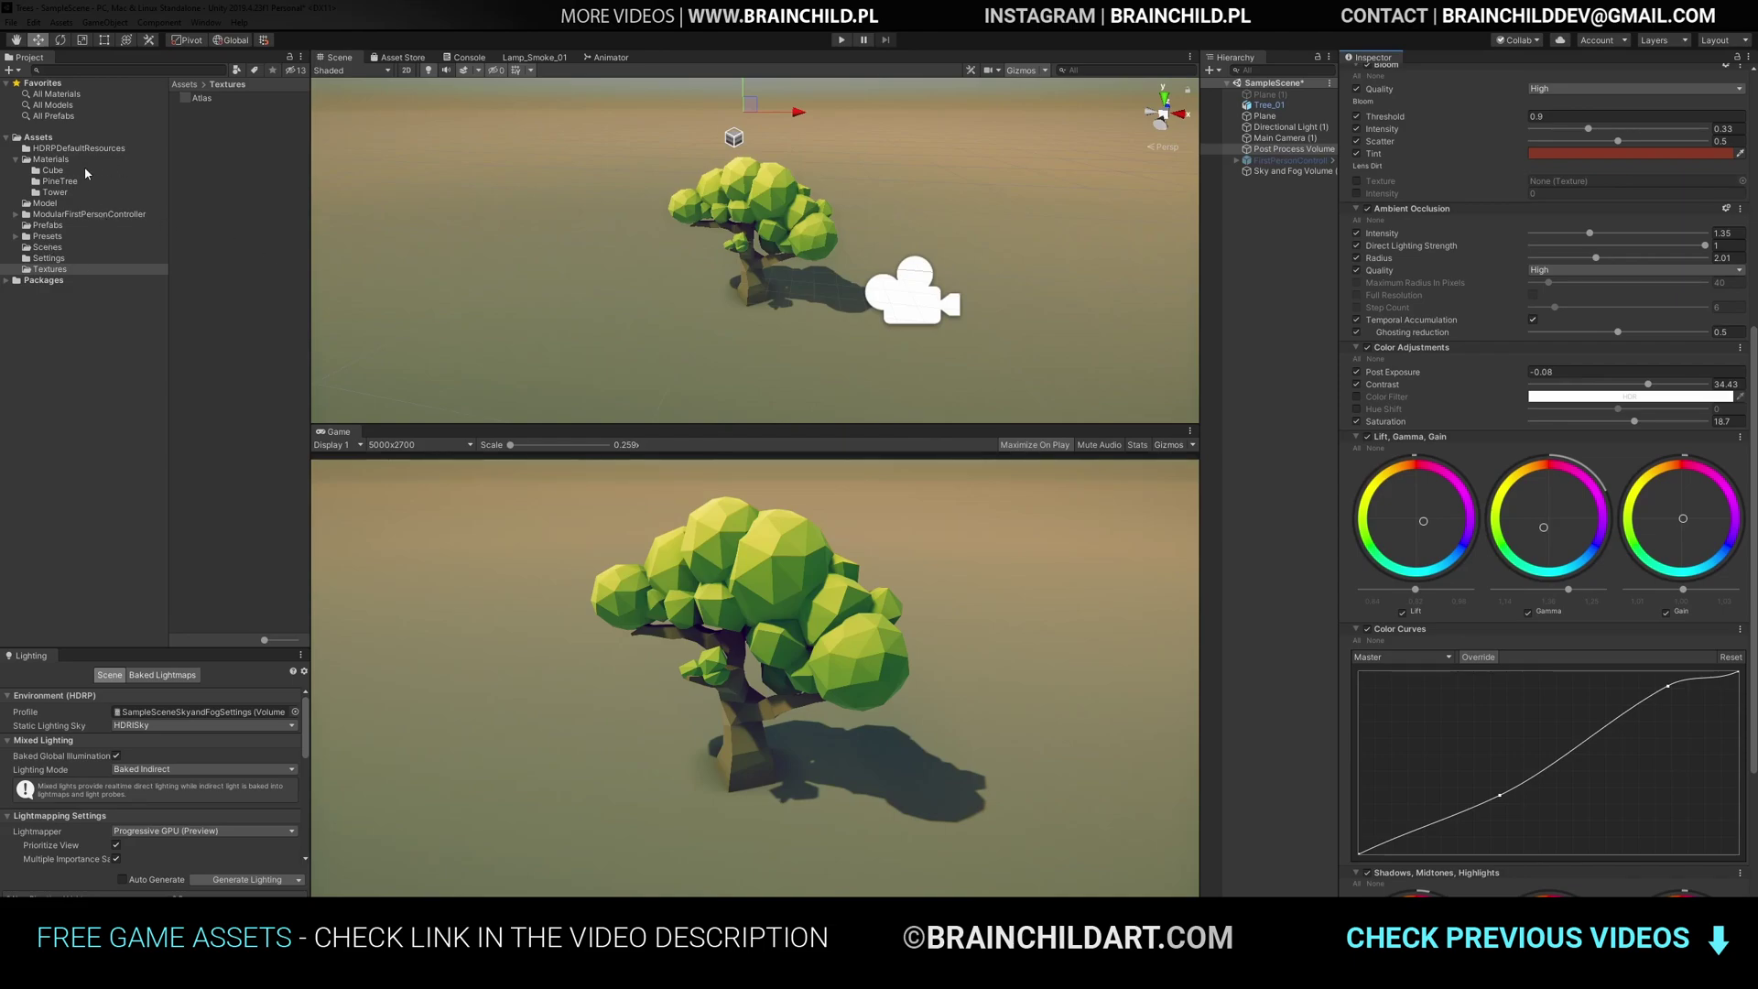
# - Switch to Unity, place the Bush_01 model in the scene, rotate it and move it beside the trunk's base
pyautogui.click(46, 204)
pyautogui.moveTo(203, 98); pyautogui.dragTo(713, 233)
pyautogui.press('e')
pyautogui.moveTo(731, 310); pyautogui.dragTo(459, 323)
pyautogui.press('w')
pyautogui.moveTo(710, 271); pyautogui.dragTo(818, 279)
# - Duplicate the bush, move it to the trunk's other side, rotate it and scale it down to about 0.8
pyautogui.hotkey('ctrl', 'd')
pyautogui.press('r')
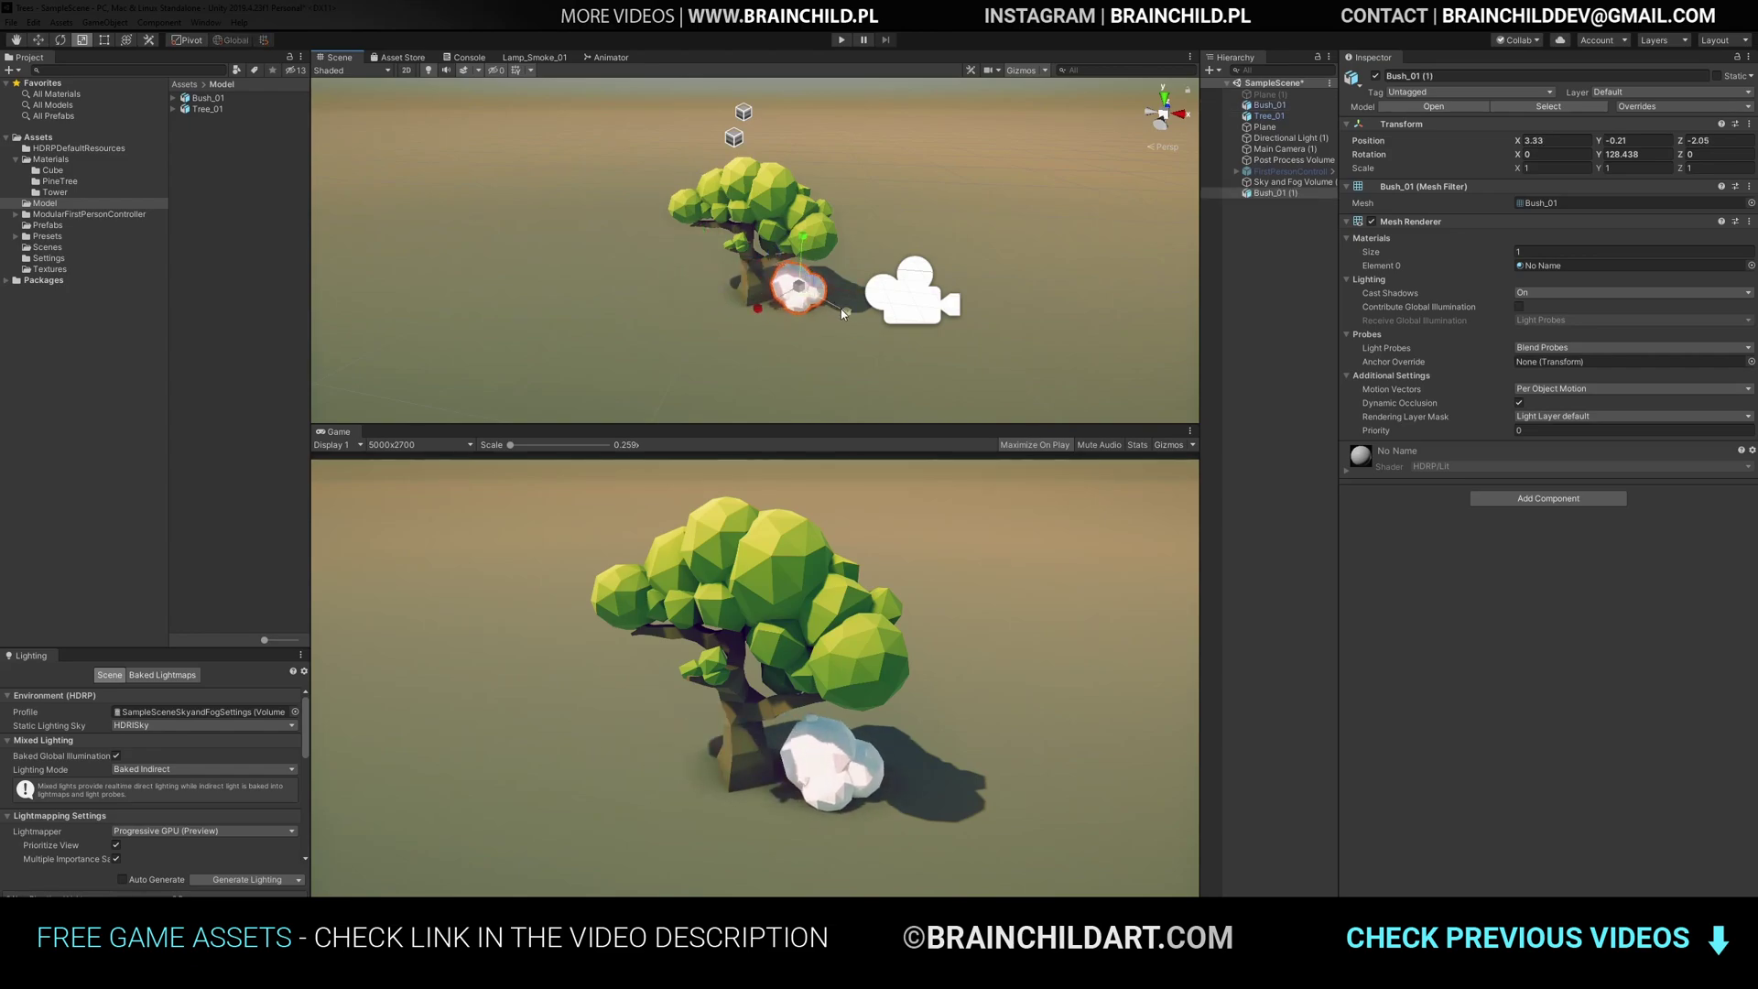
pyautogui.press('w')
pyautogui.moveTo(799, 289); pyautogui.dragTo(452, 310)
pyautogui.press('r')
pyautogui.press('e')
pyautogui.press('r')
pyautogui.moveTo(706, 225); pyautogui.dragTo(737, 276)
pyautogui.press('w')
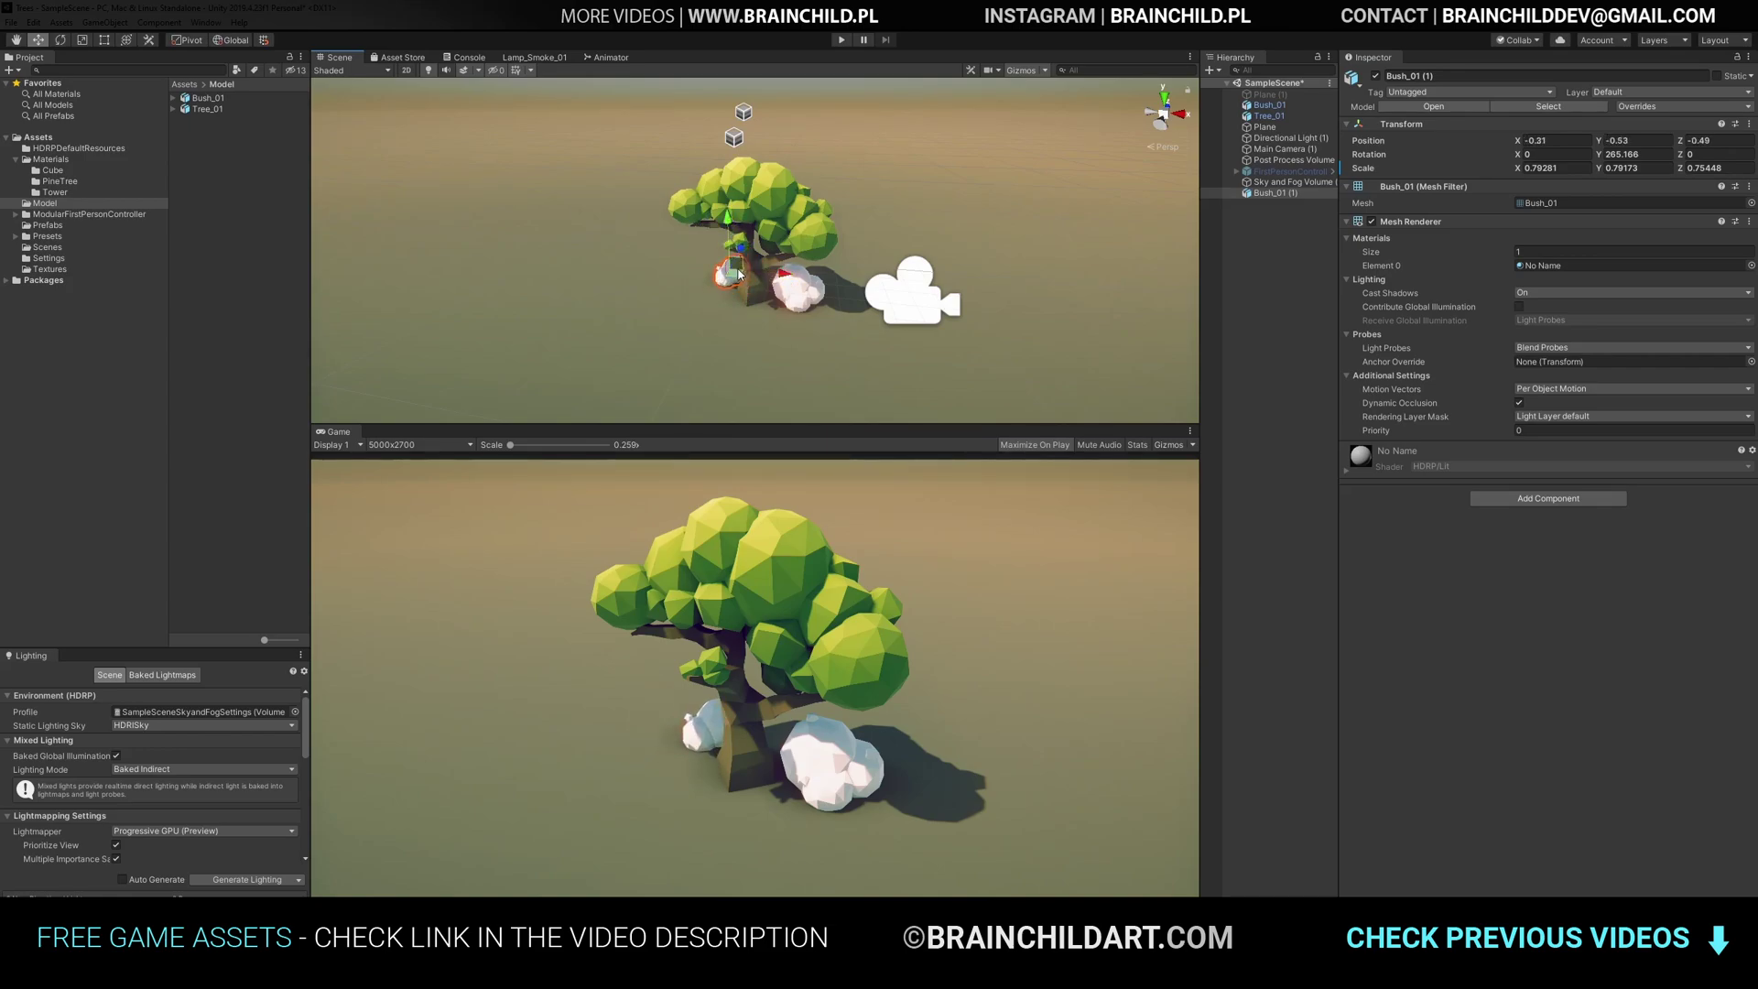
# - Assign the Atlas material to both bushes in the scene
pyautogui.scroll(3, 625, 253)
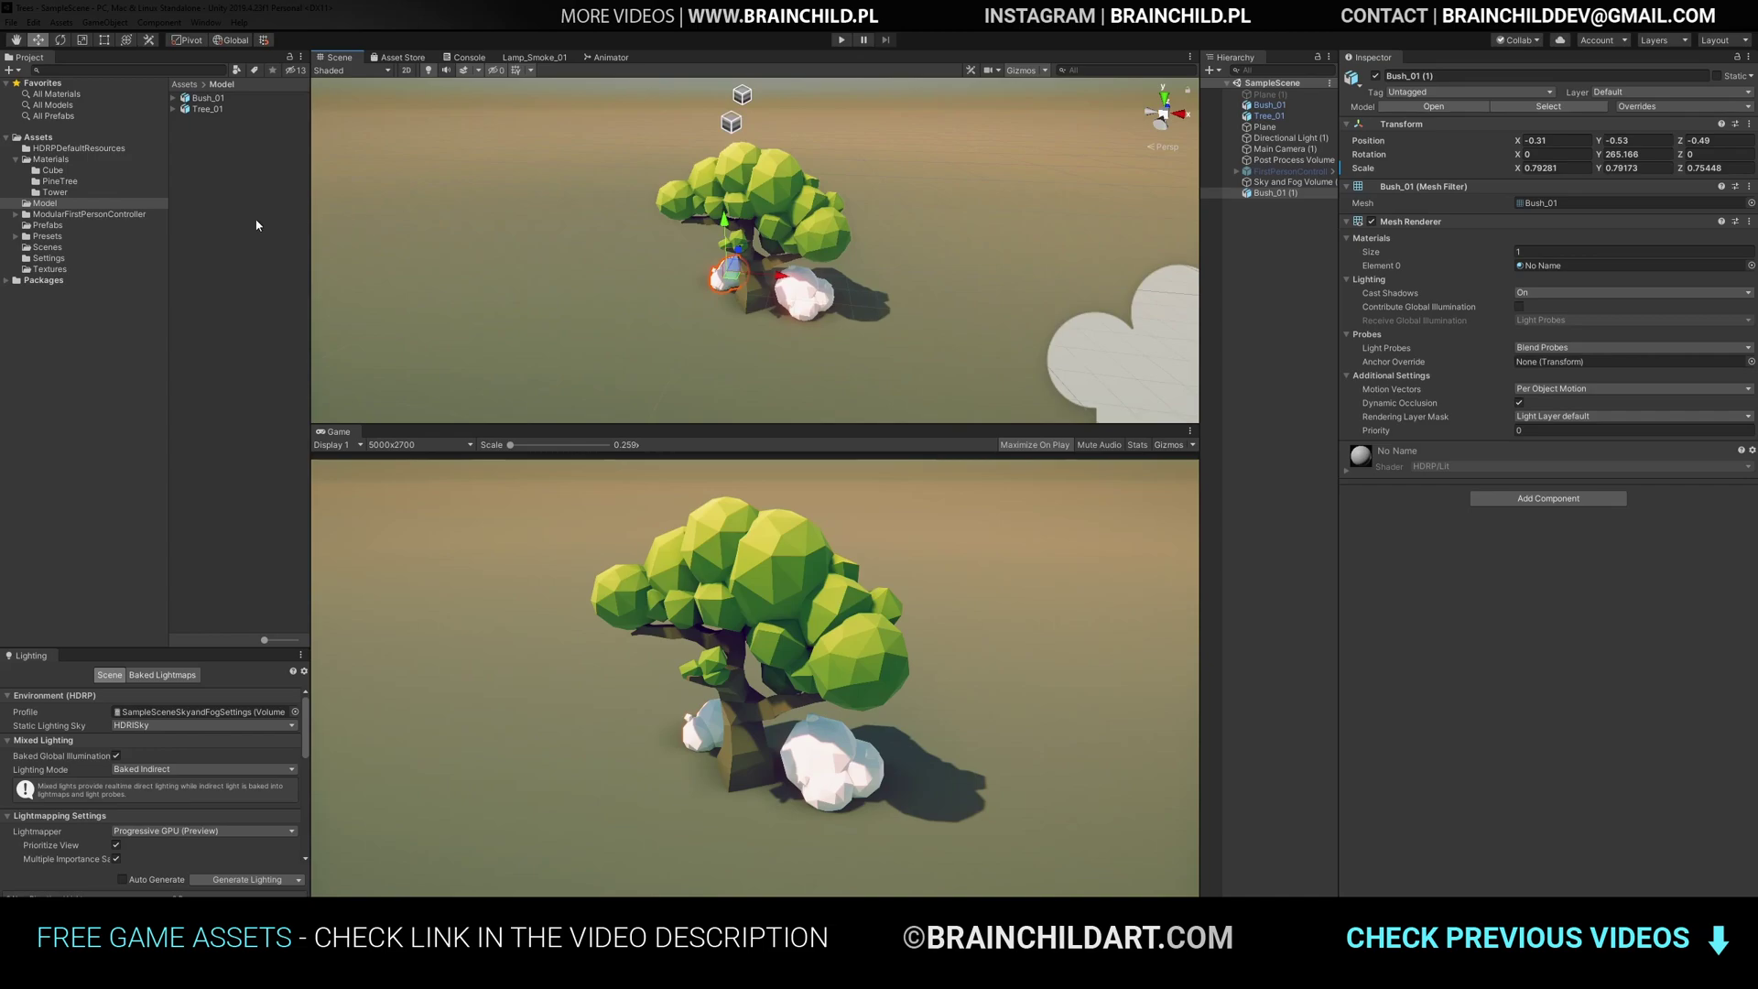
pyautogui.click(51, 159)
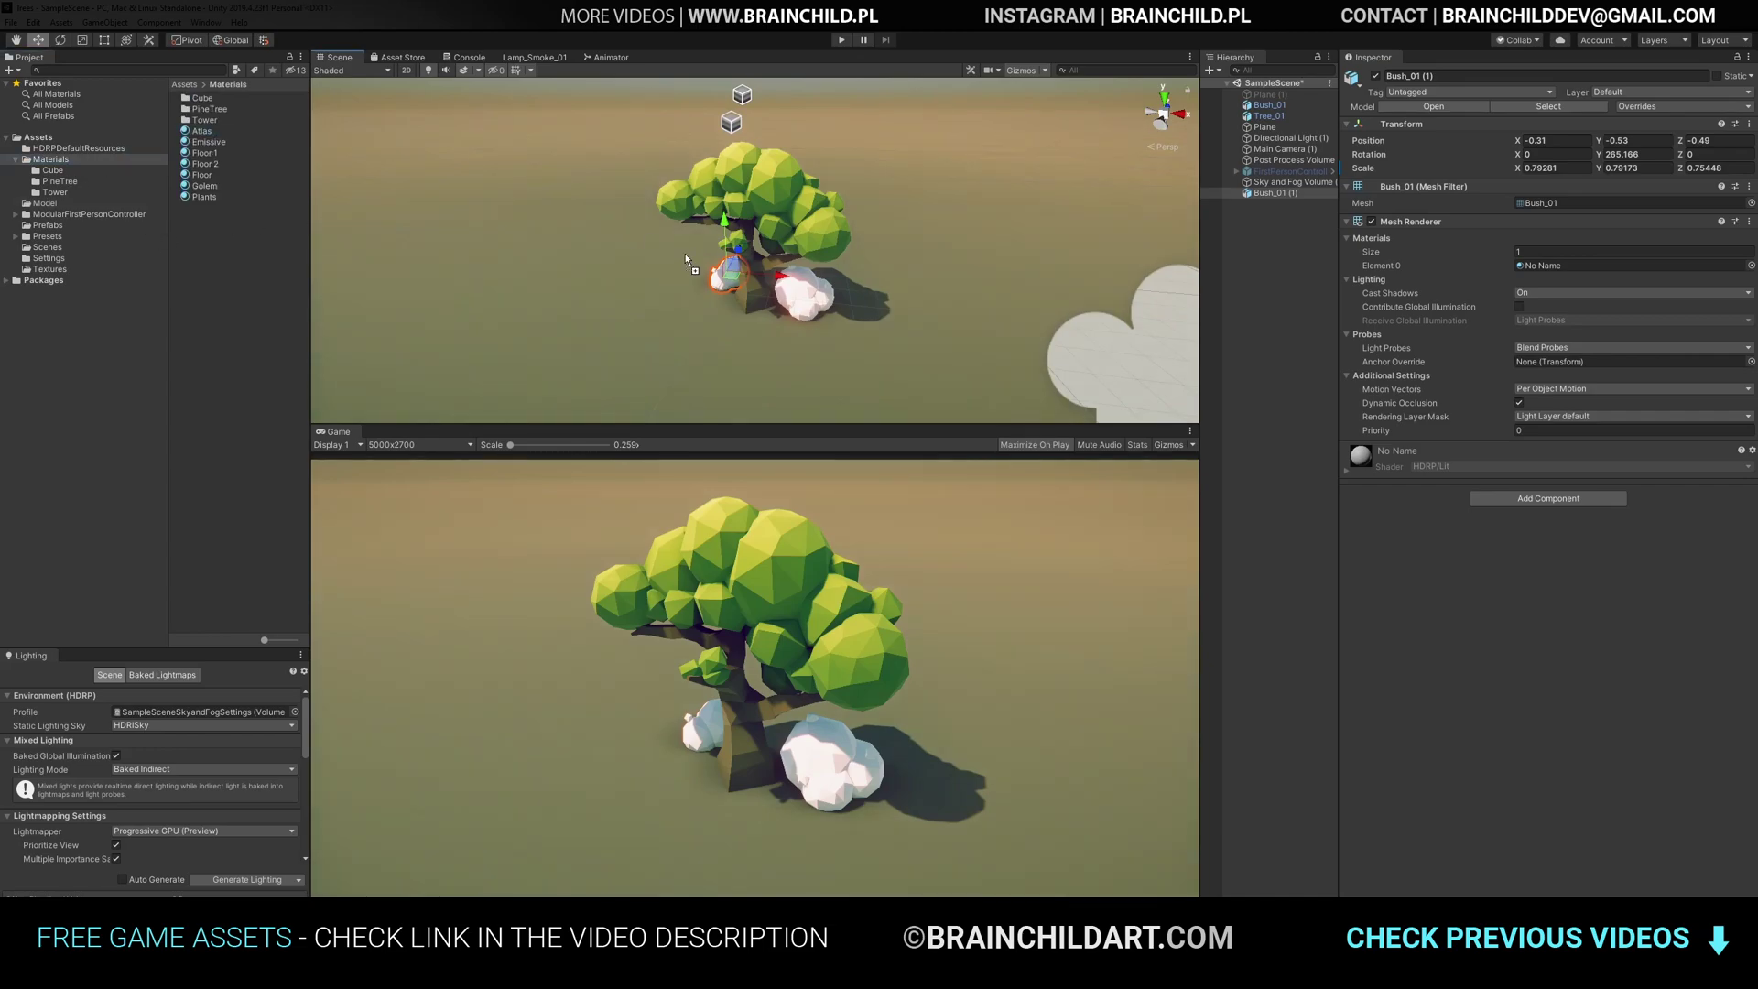
pyautogui.moveTo(679, 250); pyautogui.dragTo(726, 275)
pyautogui.moveTo(201, 131); pyautogui.dragTo(811, 294)
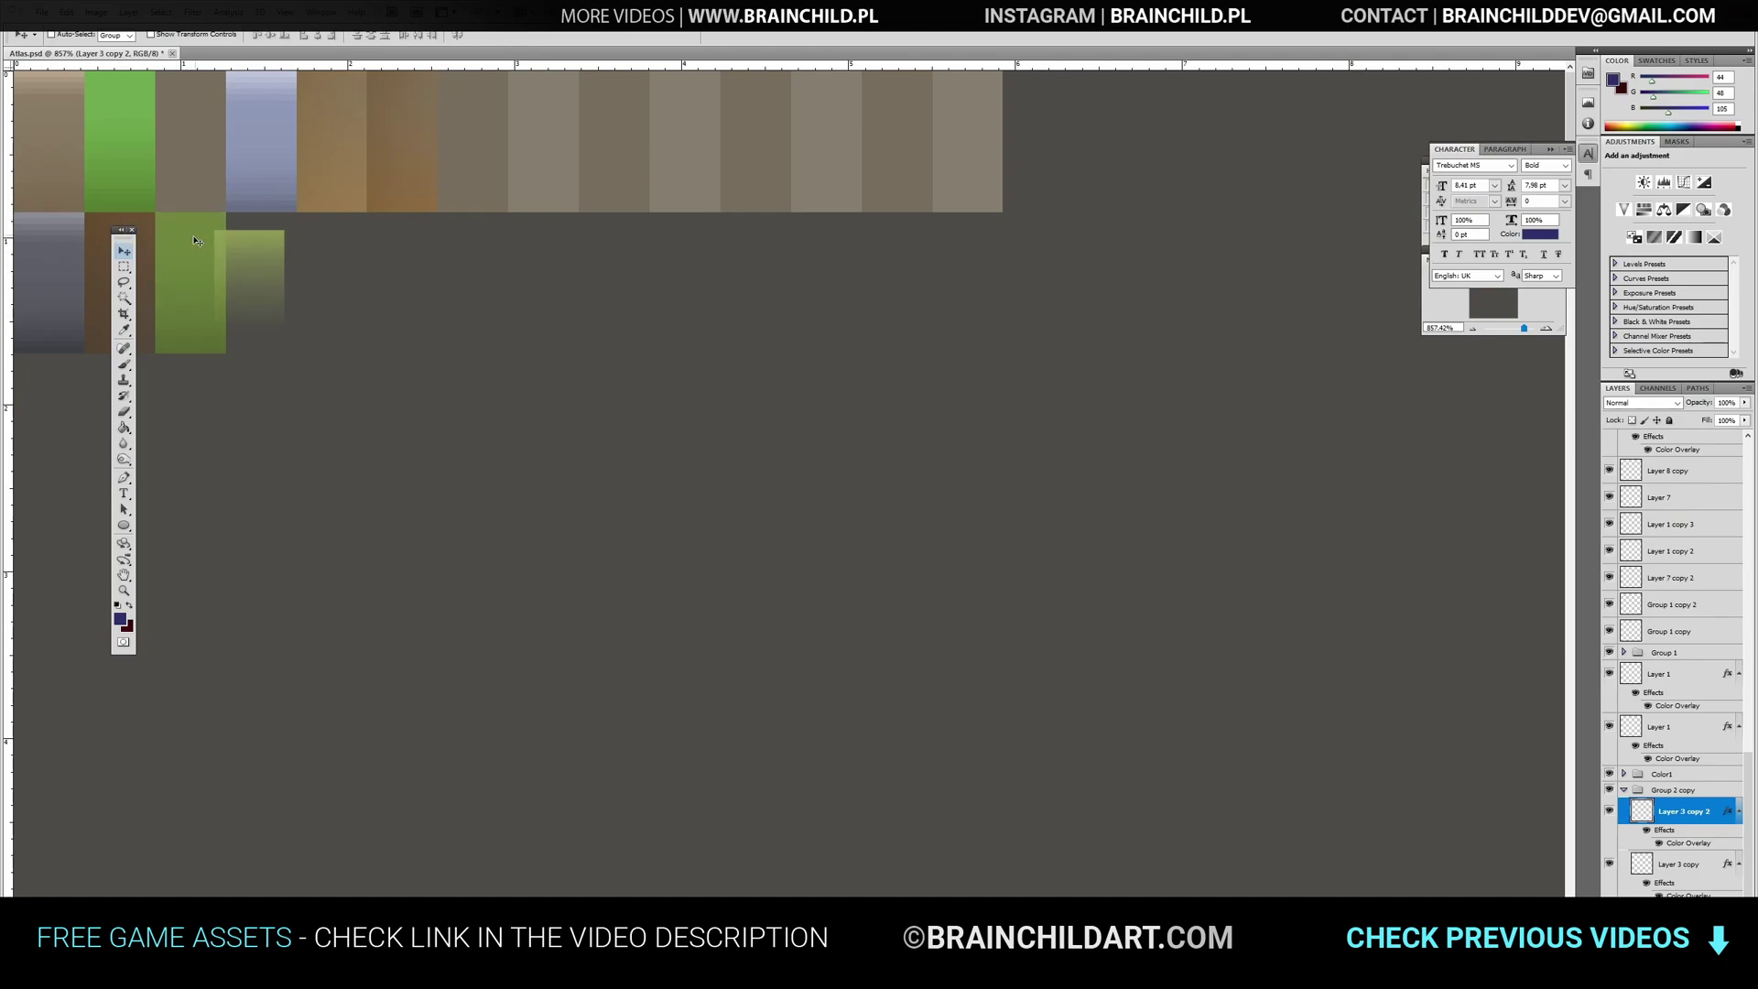
# - Switch to Photoshop and duplicate the olive green swatch group into the adjacent atlas cell
pyautogui.click(1675, 791)
pyautogui.rightClick(1676, 791)
pyautogui.press('Escape')
pyautogui.keyDown('alt'); pyautogui.moveTo(242, 216); pyautogui.dragTo(312, 215); pyautogui.keyUp('alt')
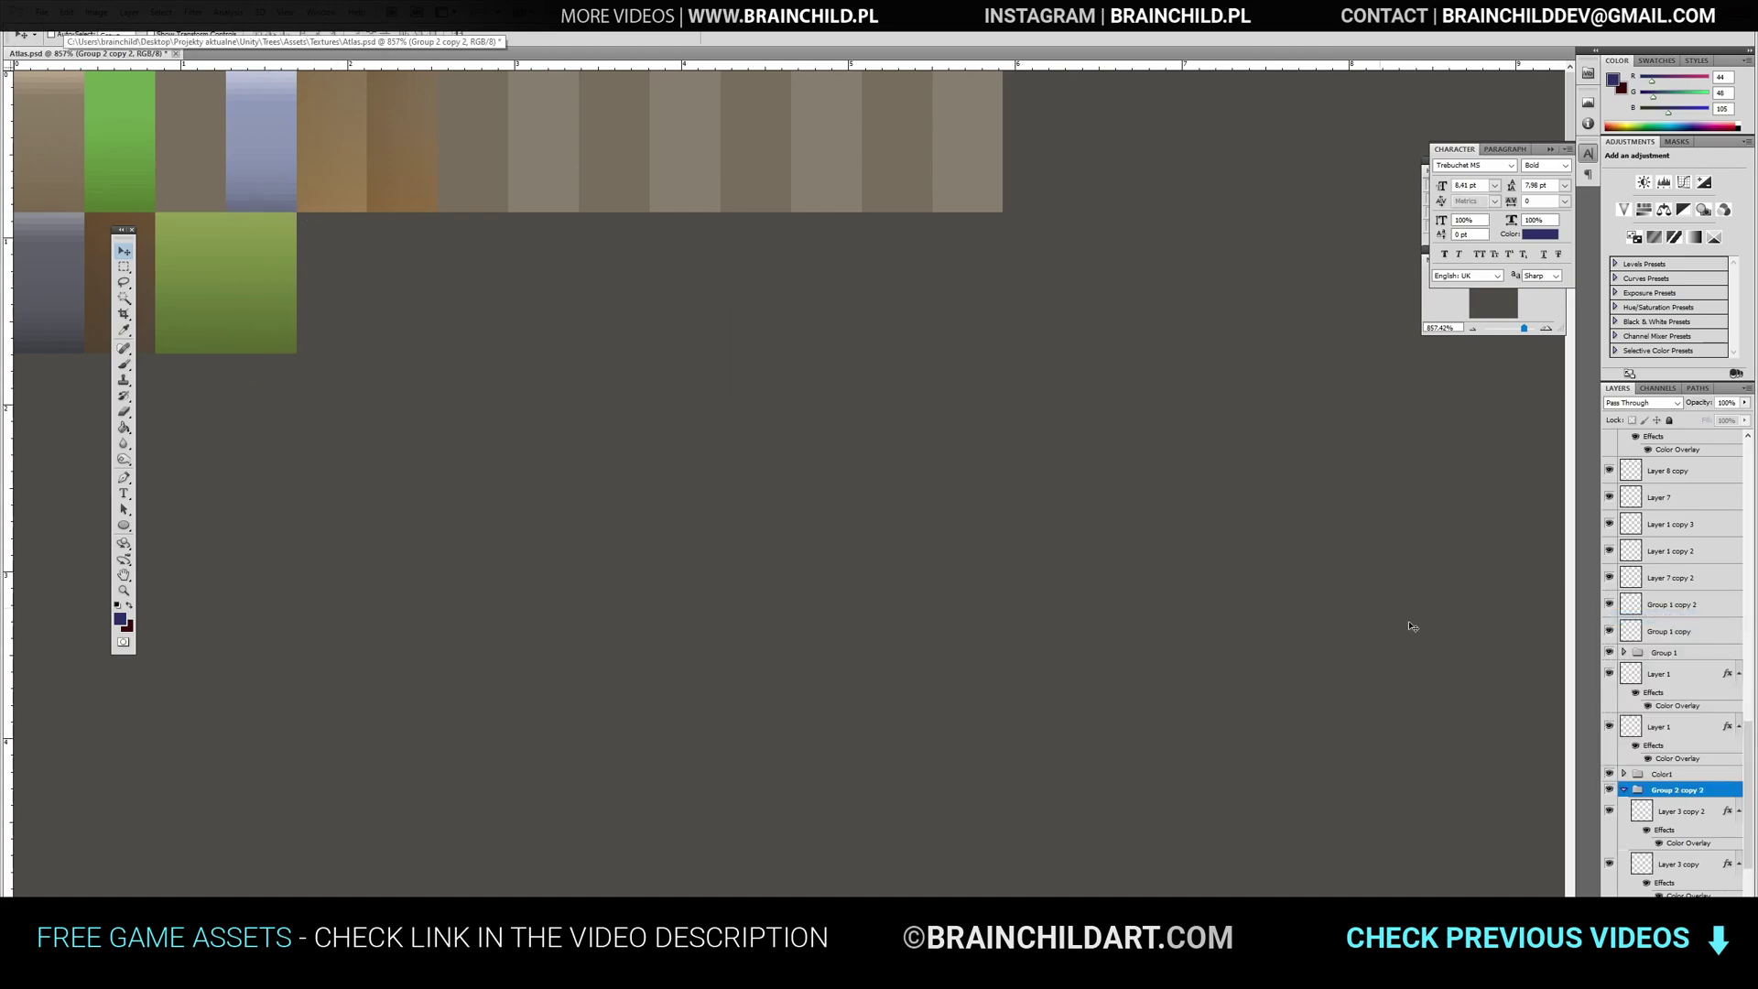
# - Set the colour overlay of the copied group's base layer to crimson pink
pyautogui.doubleClick(1694, 915)
pyautogui.click(1129, 364)
pyautogui.click(1338, 229)
pyautogui.click(1404, 172)
pyautogui.moveTo(1403, 172); pyautogui.dragTo(1402, 164)
pyautogui.click(1308, 202)
pyautogui.press('Return')
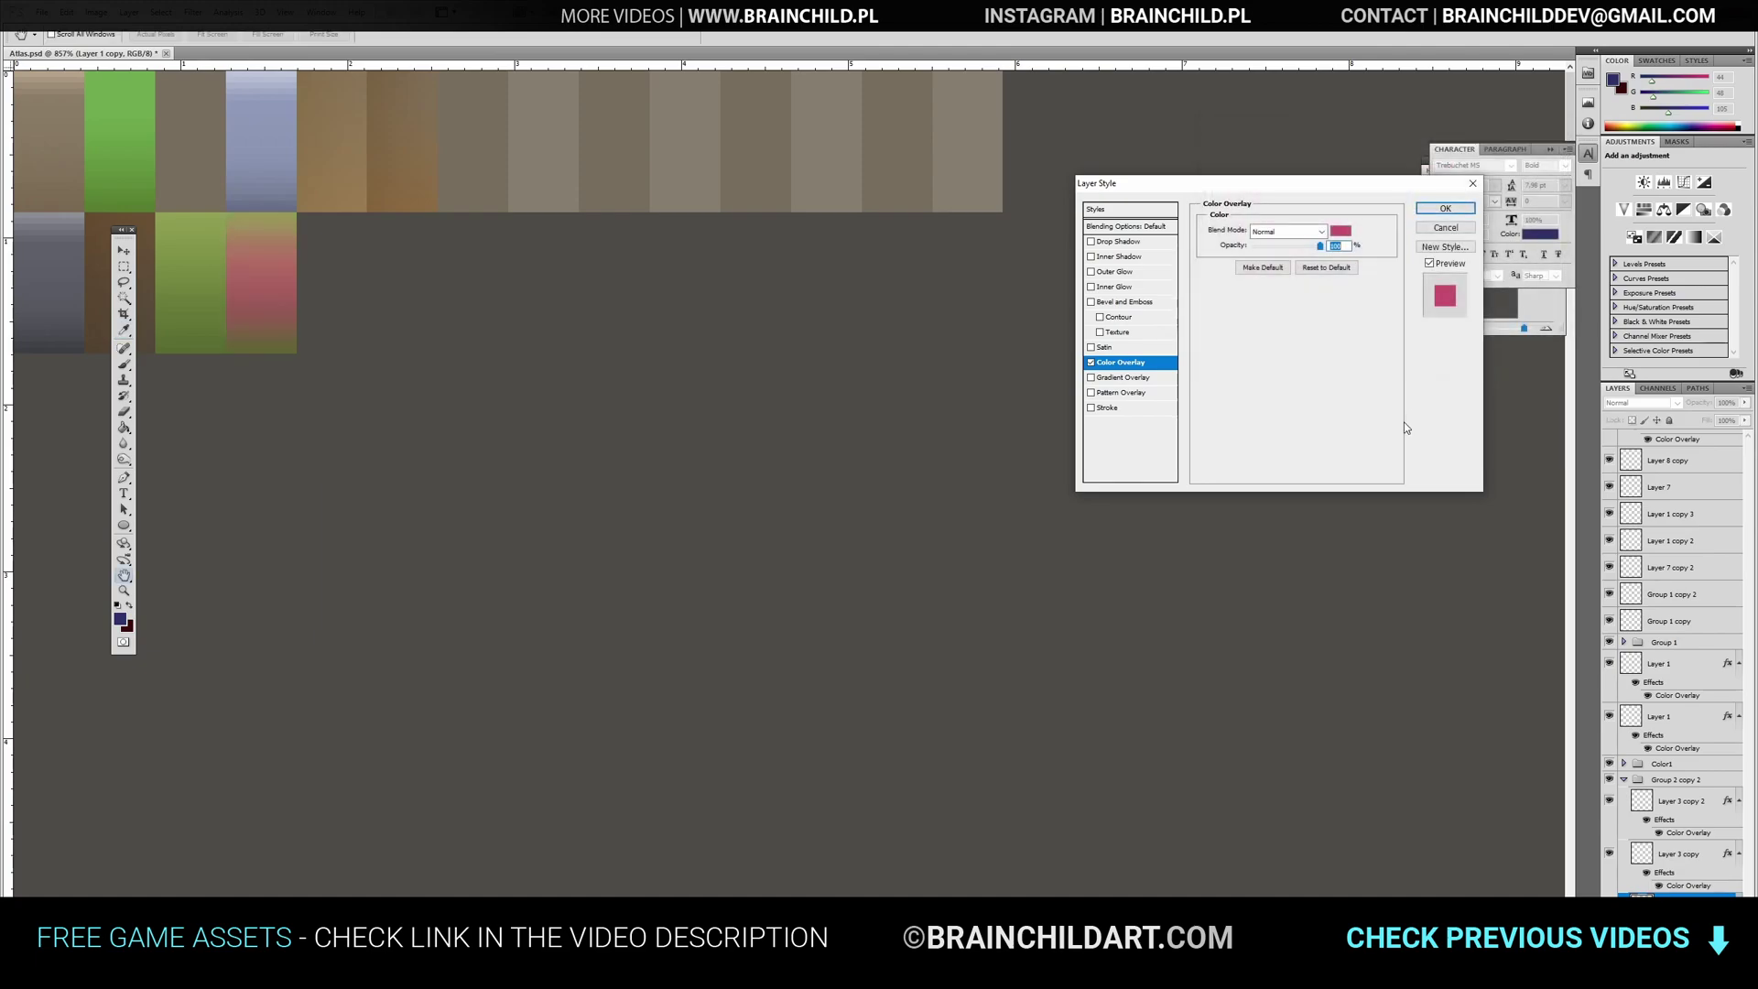
pyautogui.press('Return')
# - Set the colour overlay of the copied group's light gradient layer to a lighter coral red
pyautogui.click(1678, 798)
pyautogui.doubleClick(1677, 799)
pyautogui.click(1144, 365)
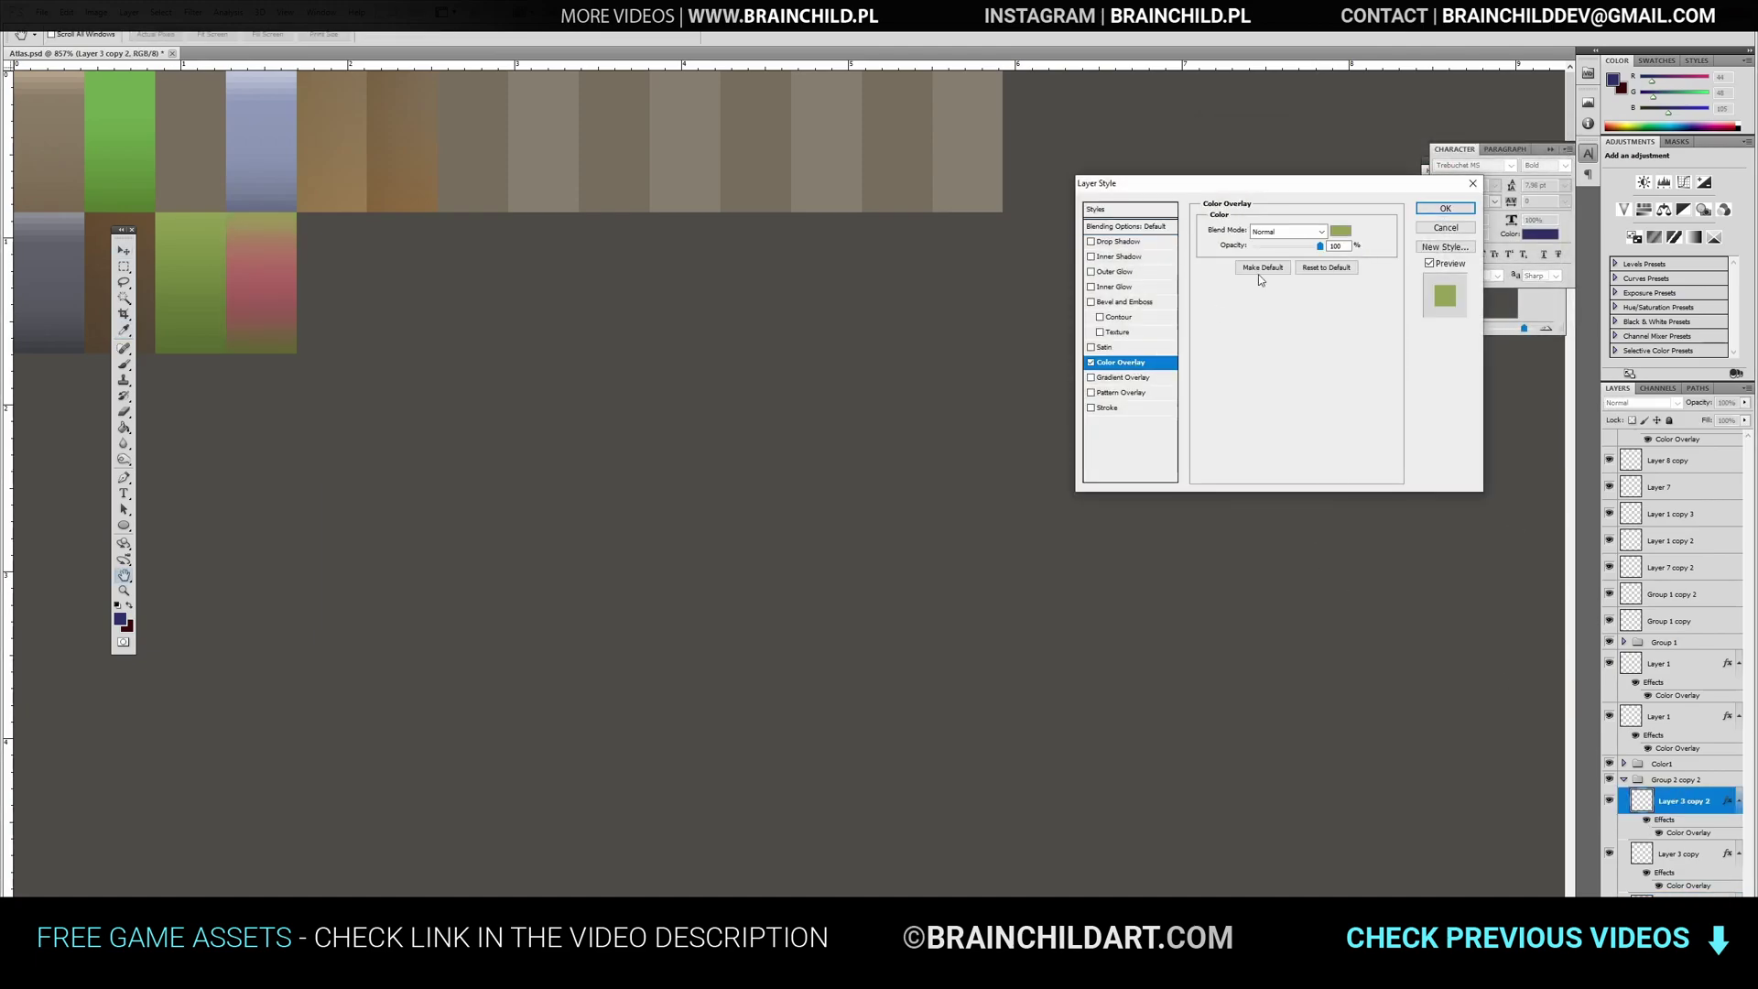
pyautogui.click(1340, 229)
pyautogui.click(261, 247)
pyautogui.press('Return')
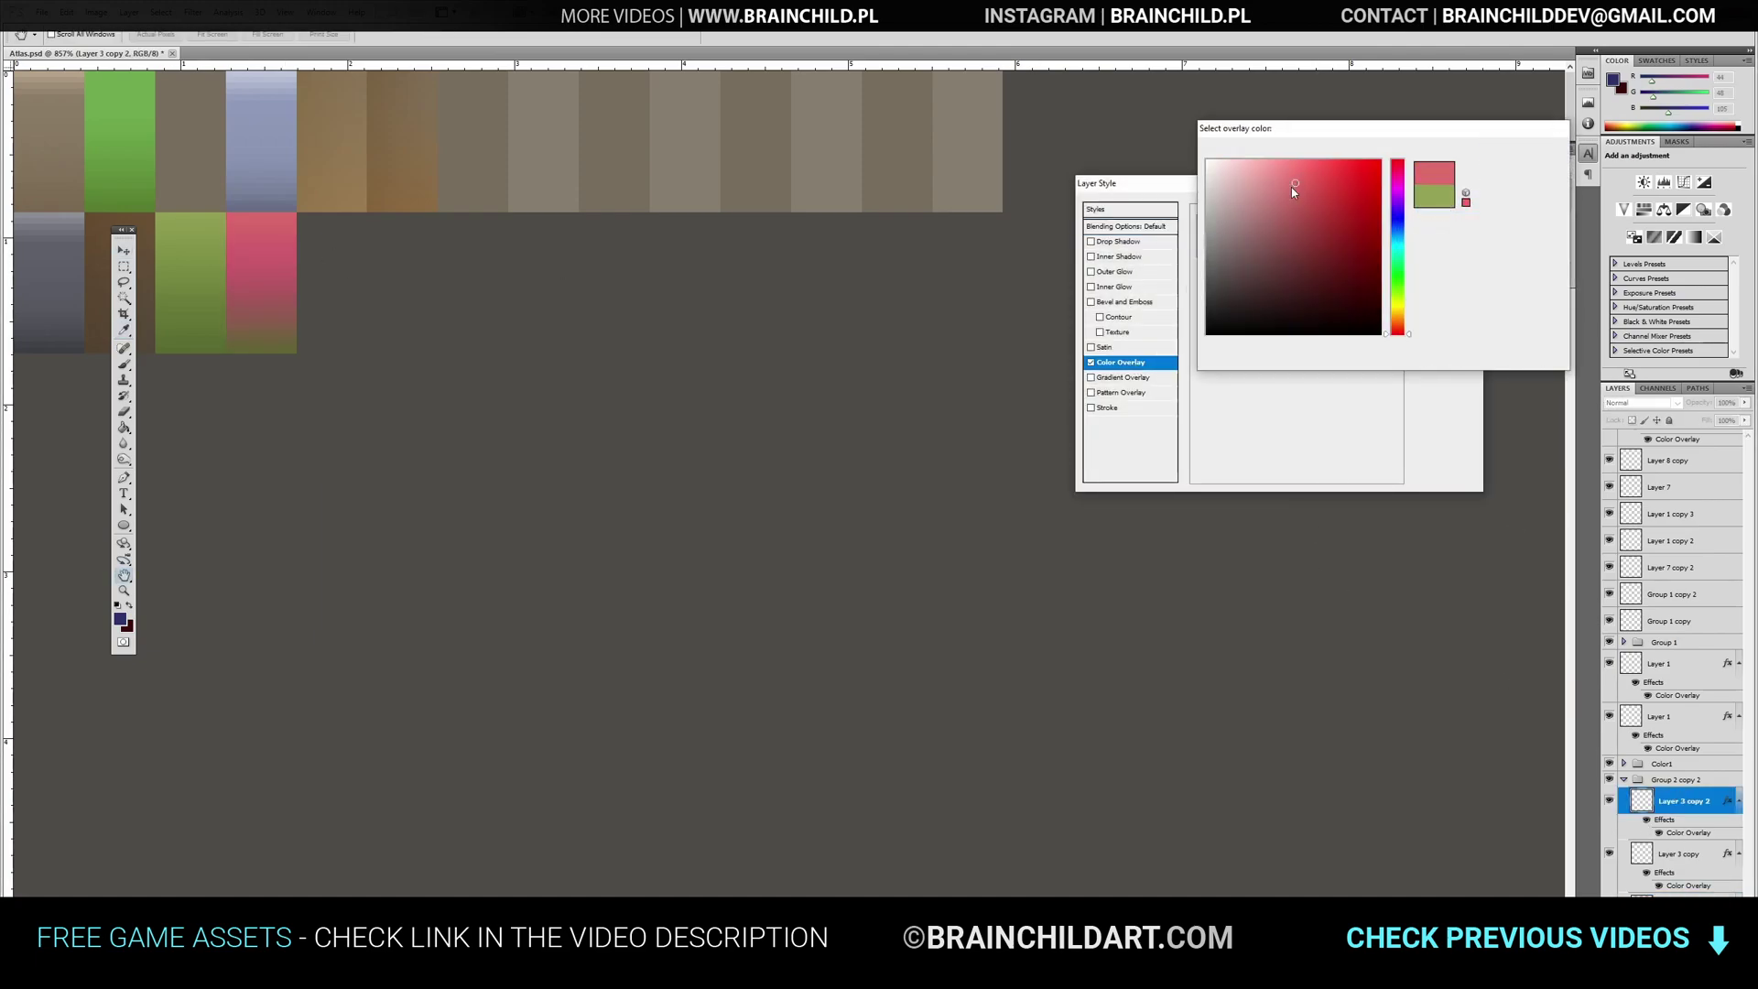
pyautogui.press('Return')
# - Set the colour overlay of the copied group's dark gradient layer to deep crimson, #7d202e
pyautogui.doubleClick(1636, 900)
pyautogui.press('Escape')
pyautogui.doubleClick(1683, 853)
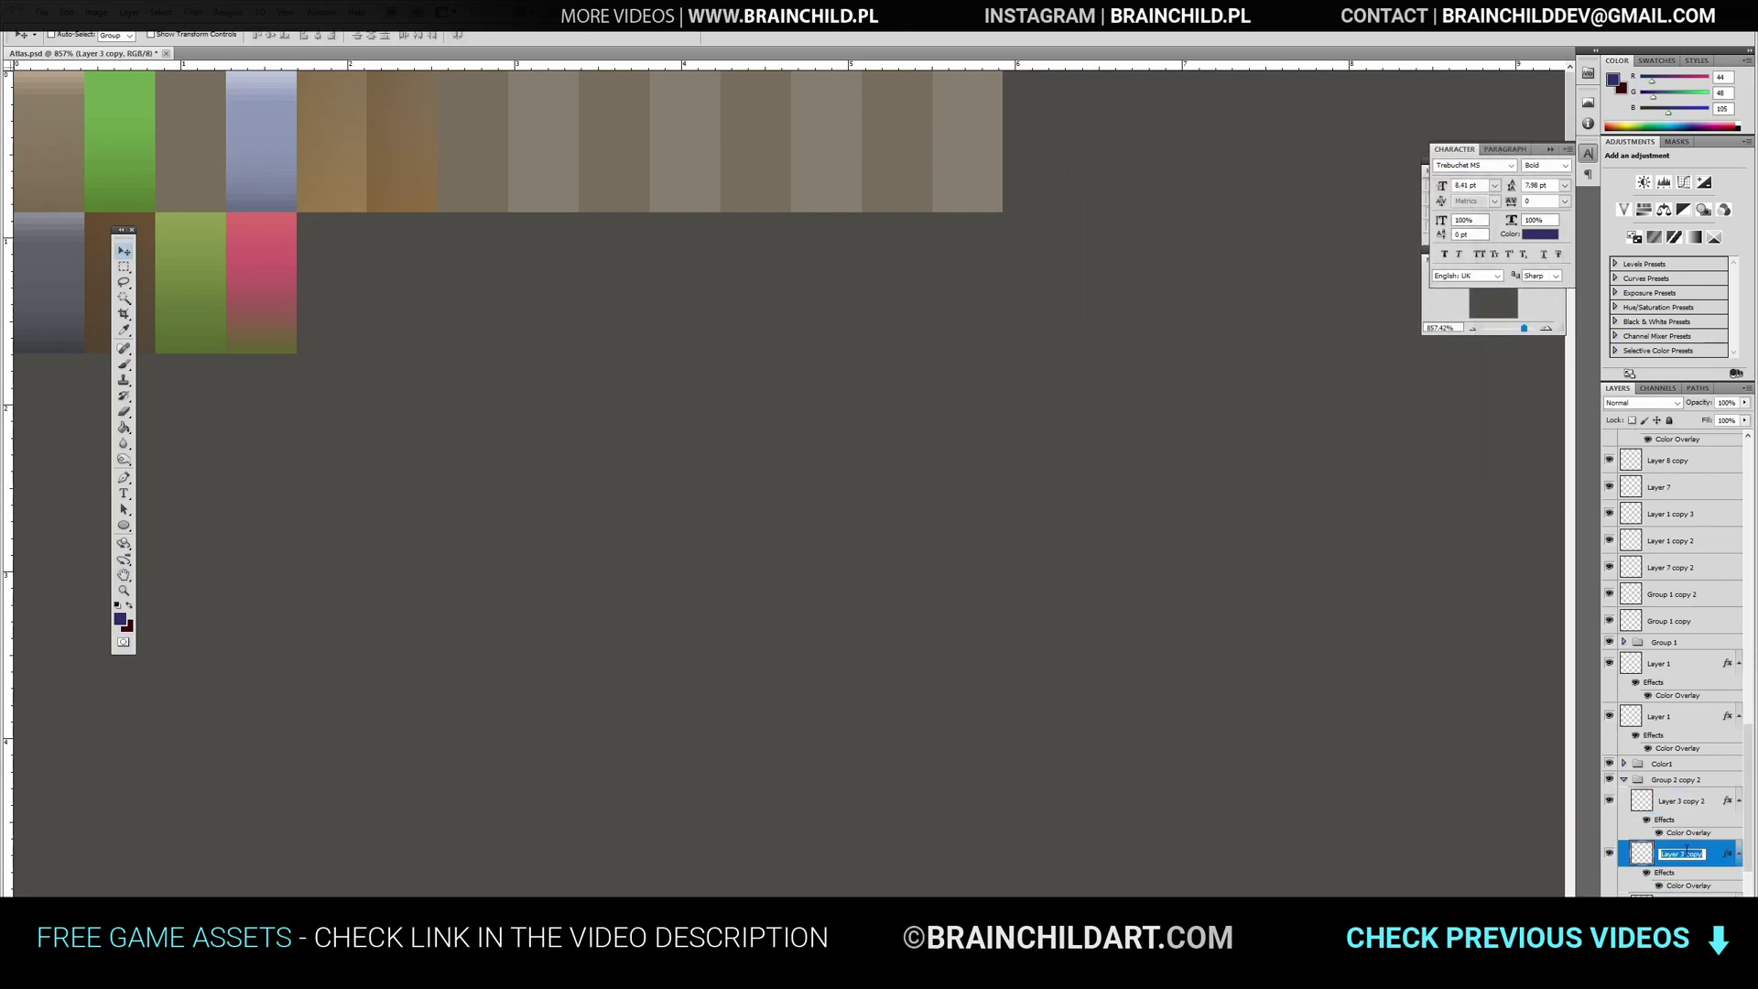
pyautogui.doubleClick(1702, 852)
pyautogui.click(1339, 231)
pyautogui.click(261, 274)
pyautogui.moveTo(1282, 275); pyautogui.dragTo(1335, 243)
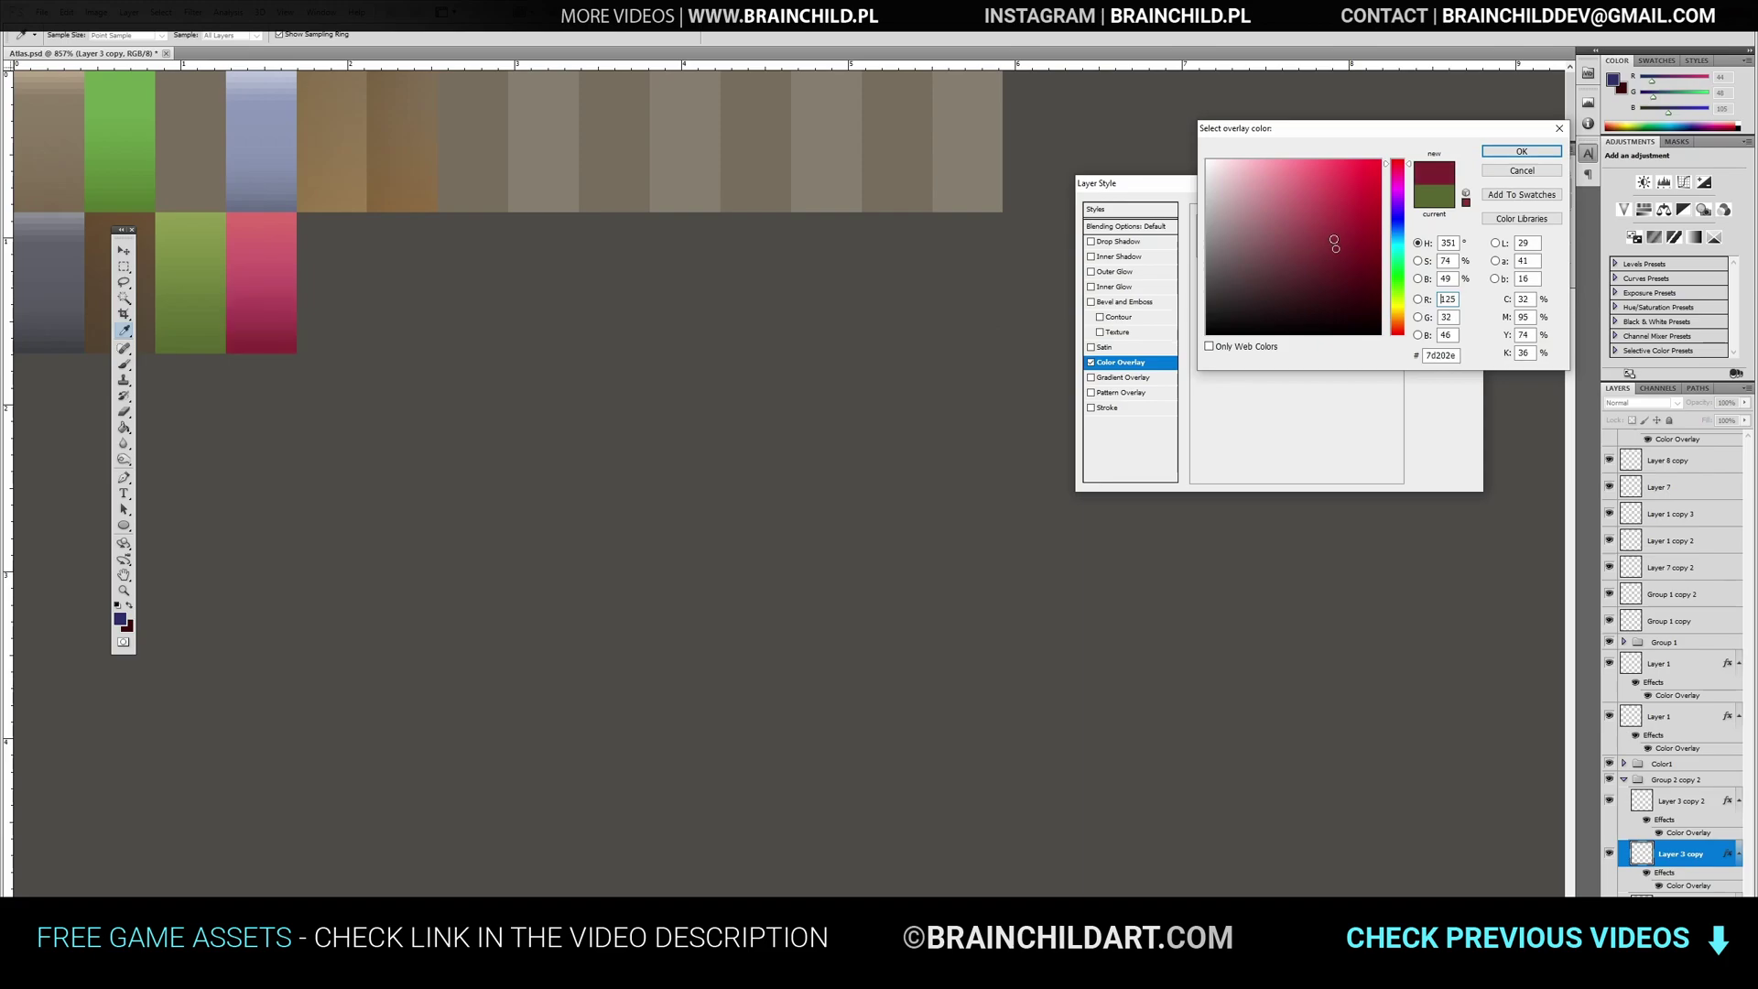
pyautogui.press('Return')
pyautogui.press('Return')
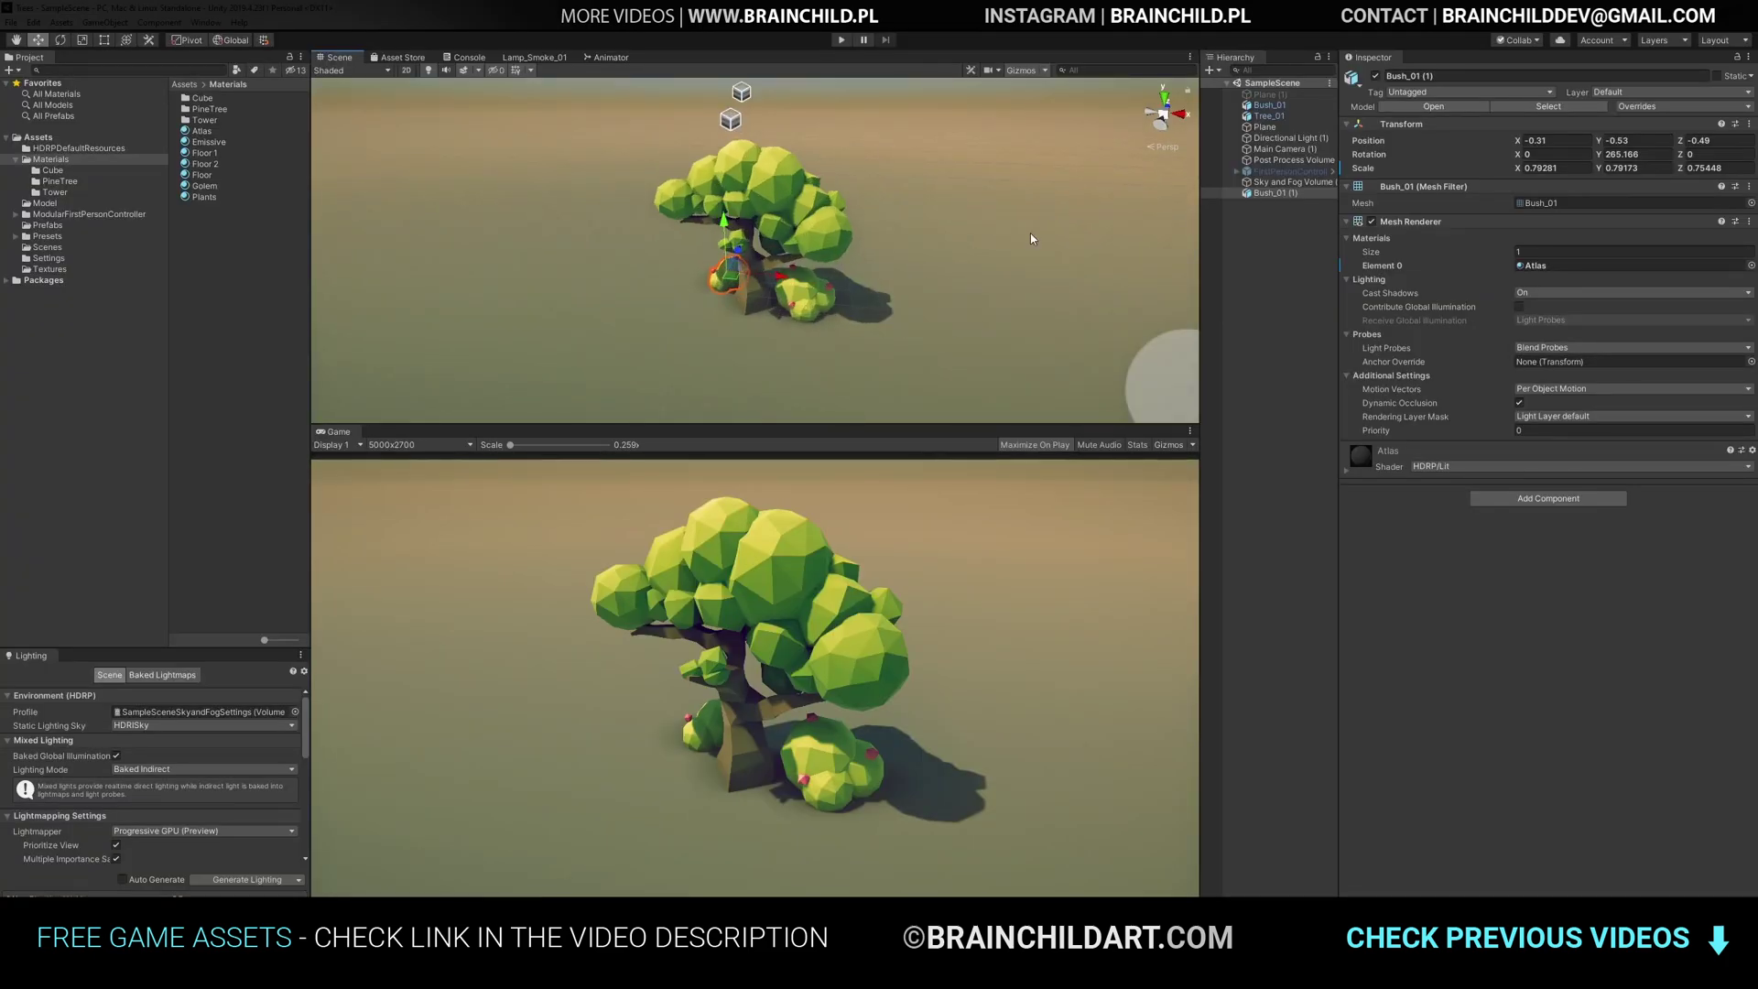
# - Switch to Unity and move the Main Camera to about X 5.29, Y 6.91
pyautogui.click(1279, 148)
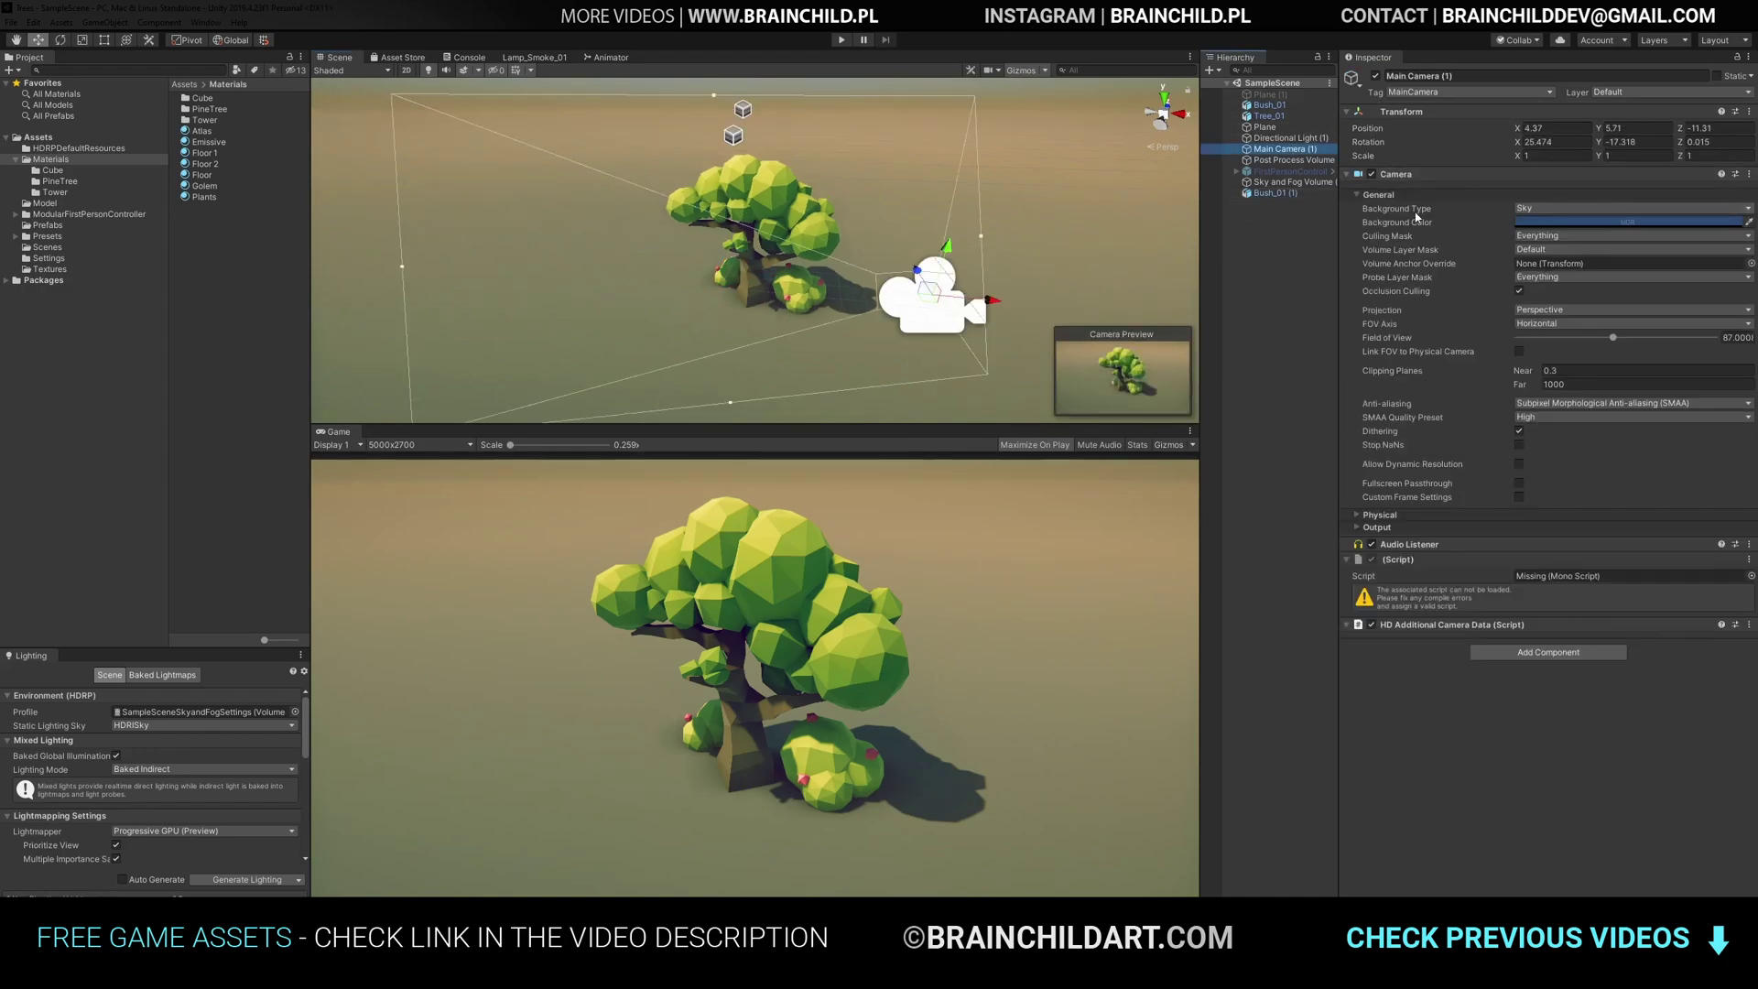
pyautogui.scroll(-3, 907, 289)
pyautogui.moveTo(899, 293); pyautogui.dragTo(946, 291)
pyautogui.moveTo(886, 229); pyautogui.dragTo(898, 176)
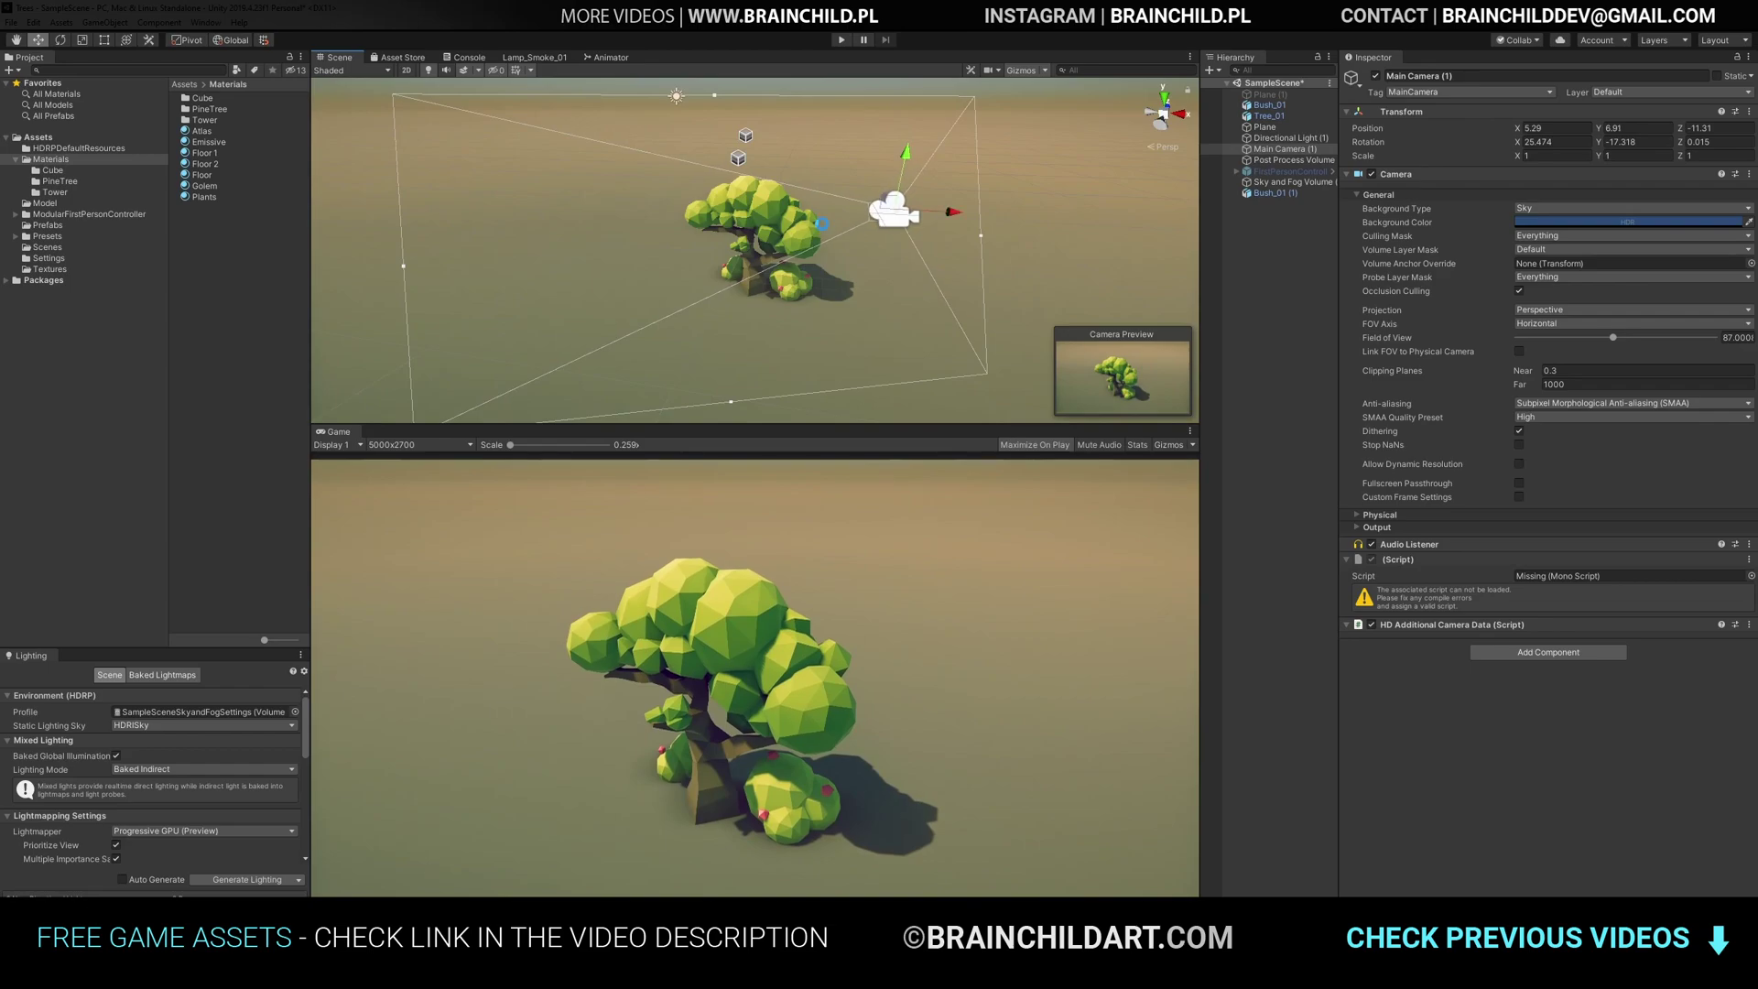
pyautogui.scroll(2, 777, 272)
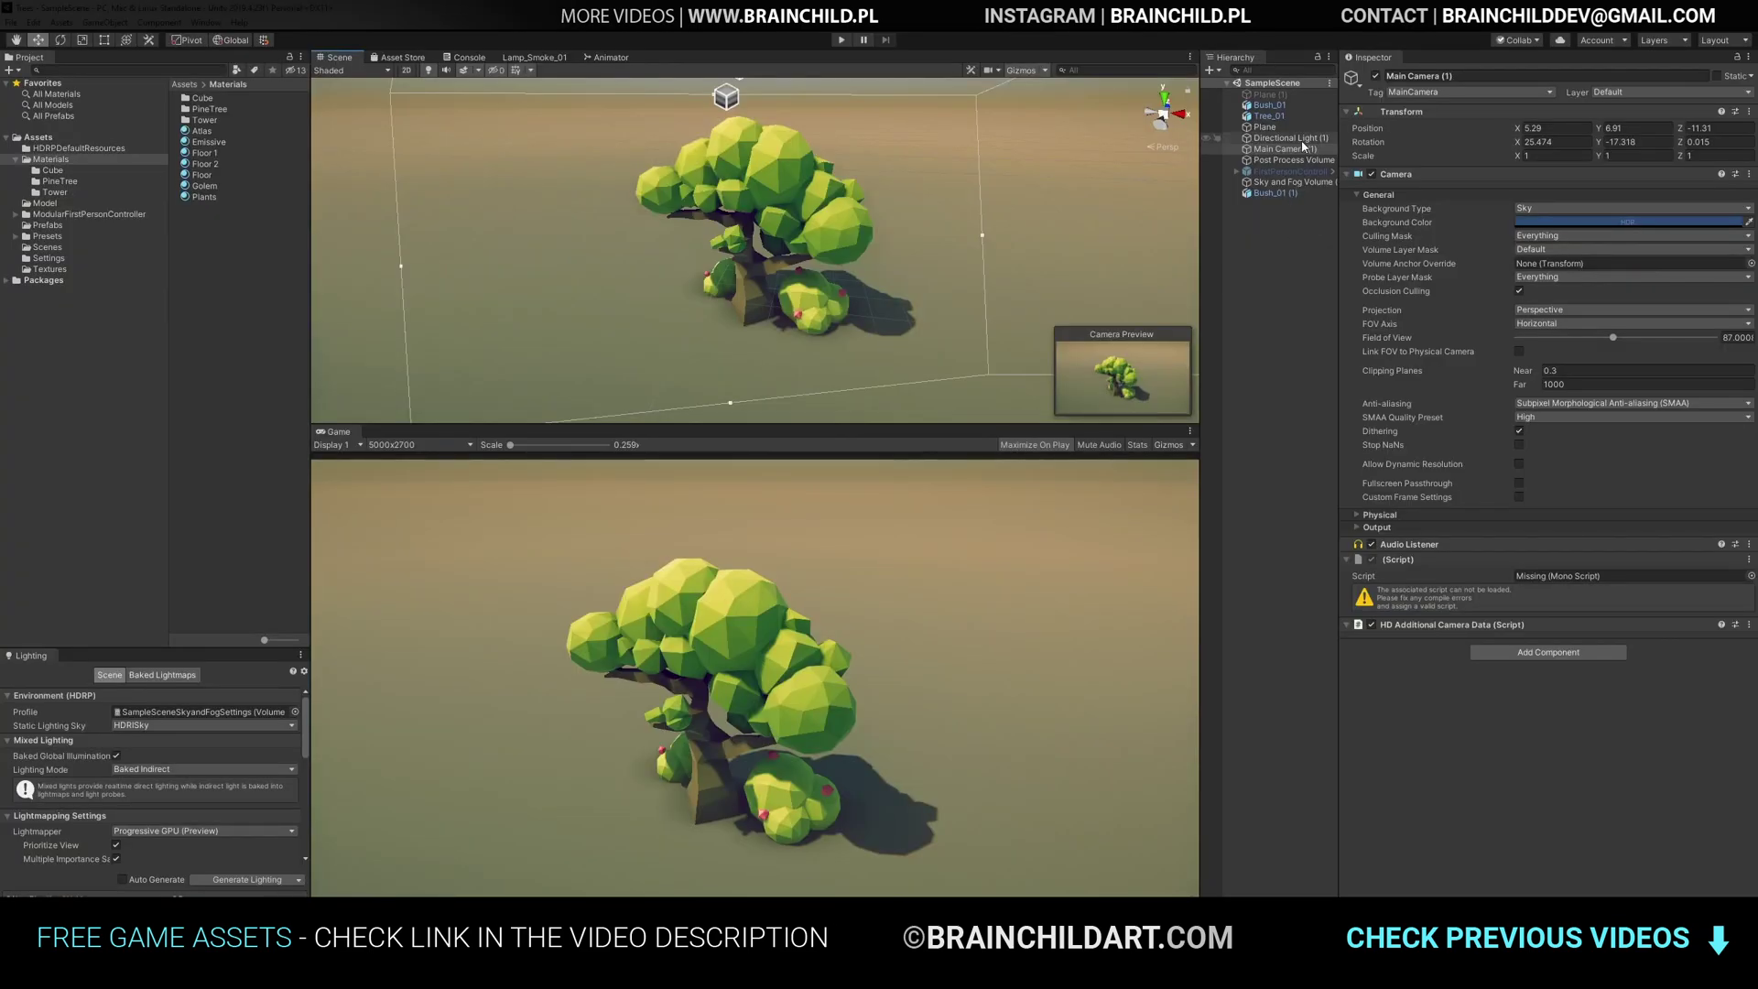
# - Shift the Post Process Volume's midtones and highlights toward pink with the colour wheels and adjust its shadows wheel
pyautogui.click(1295, 159)
pyautogui.scroll(-5, 1527, 468)
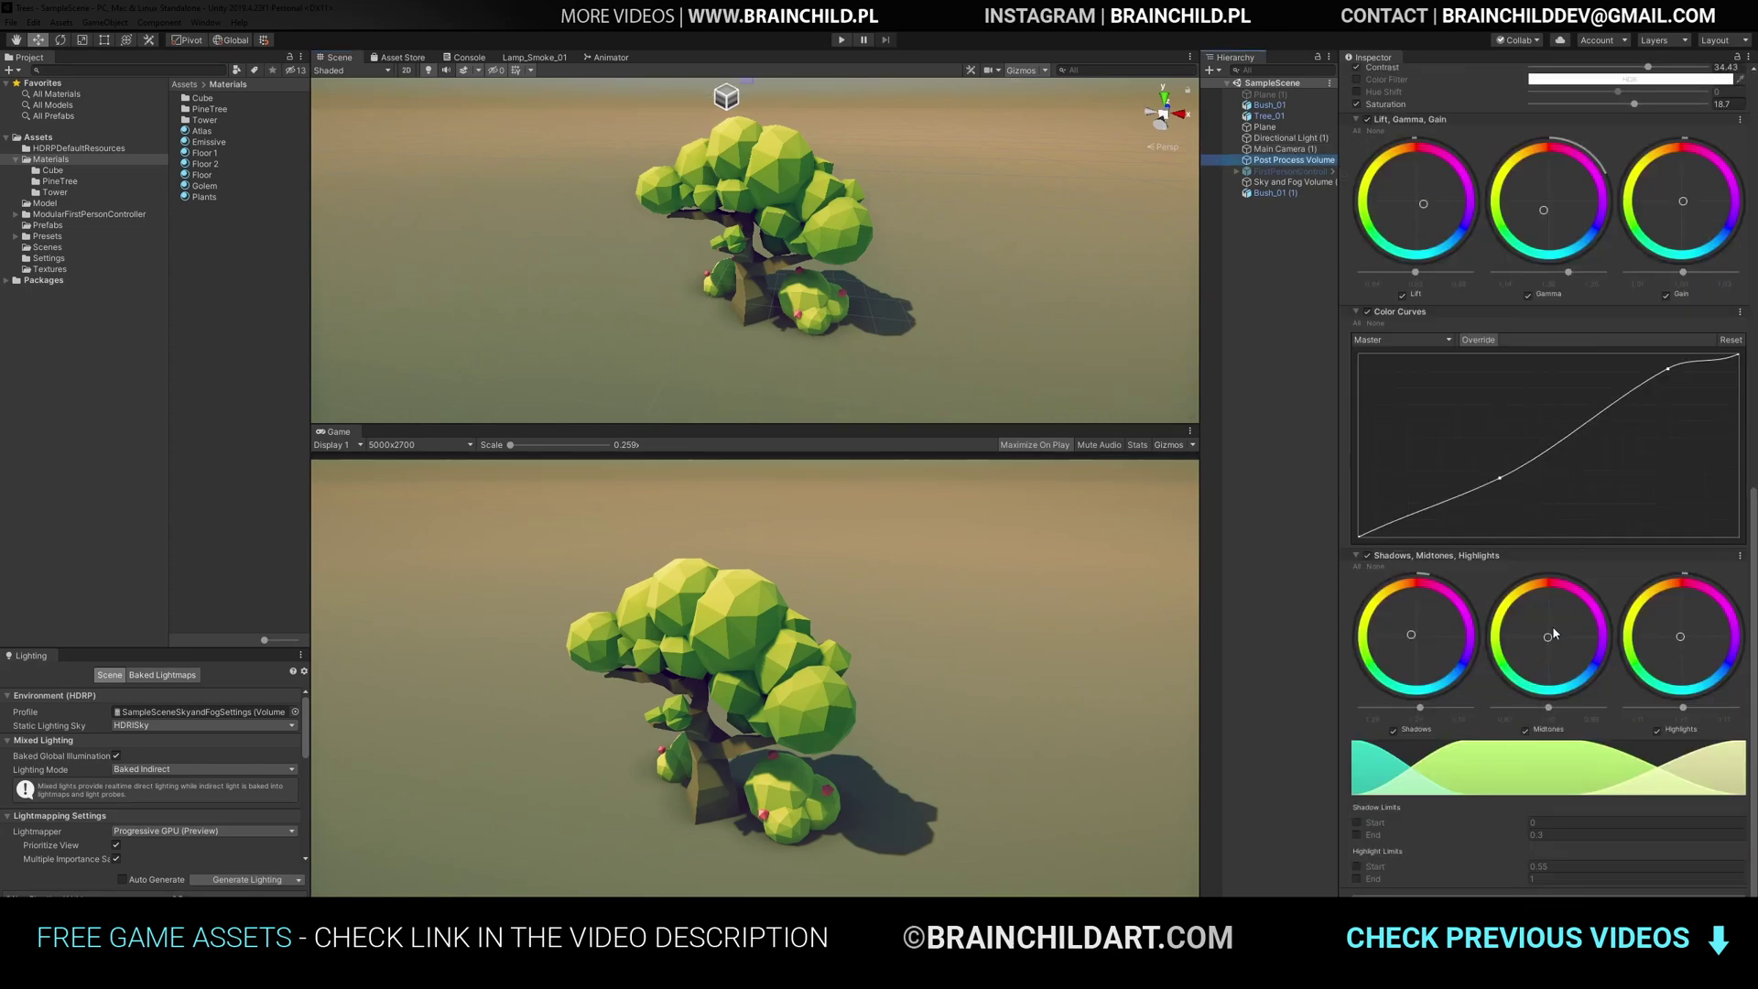
pyautogui.moveTo(1550, 640); pyautogui.dragTo(1560, 627)
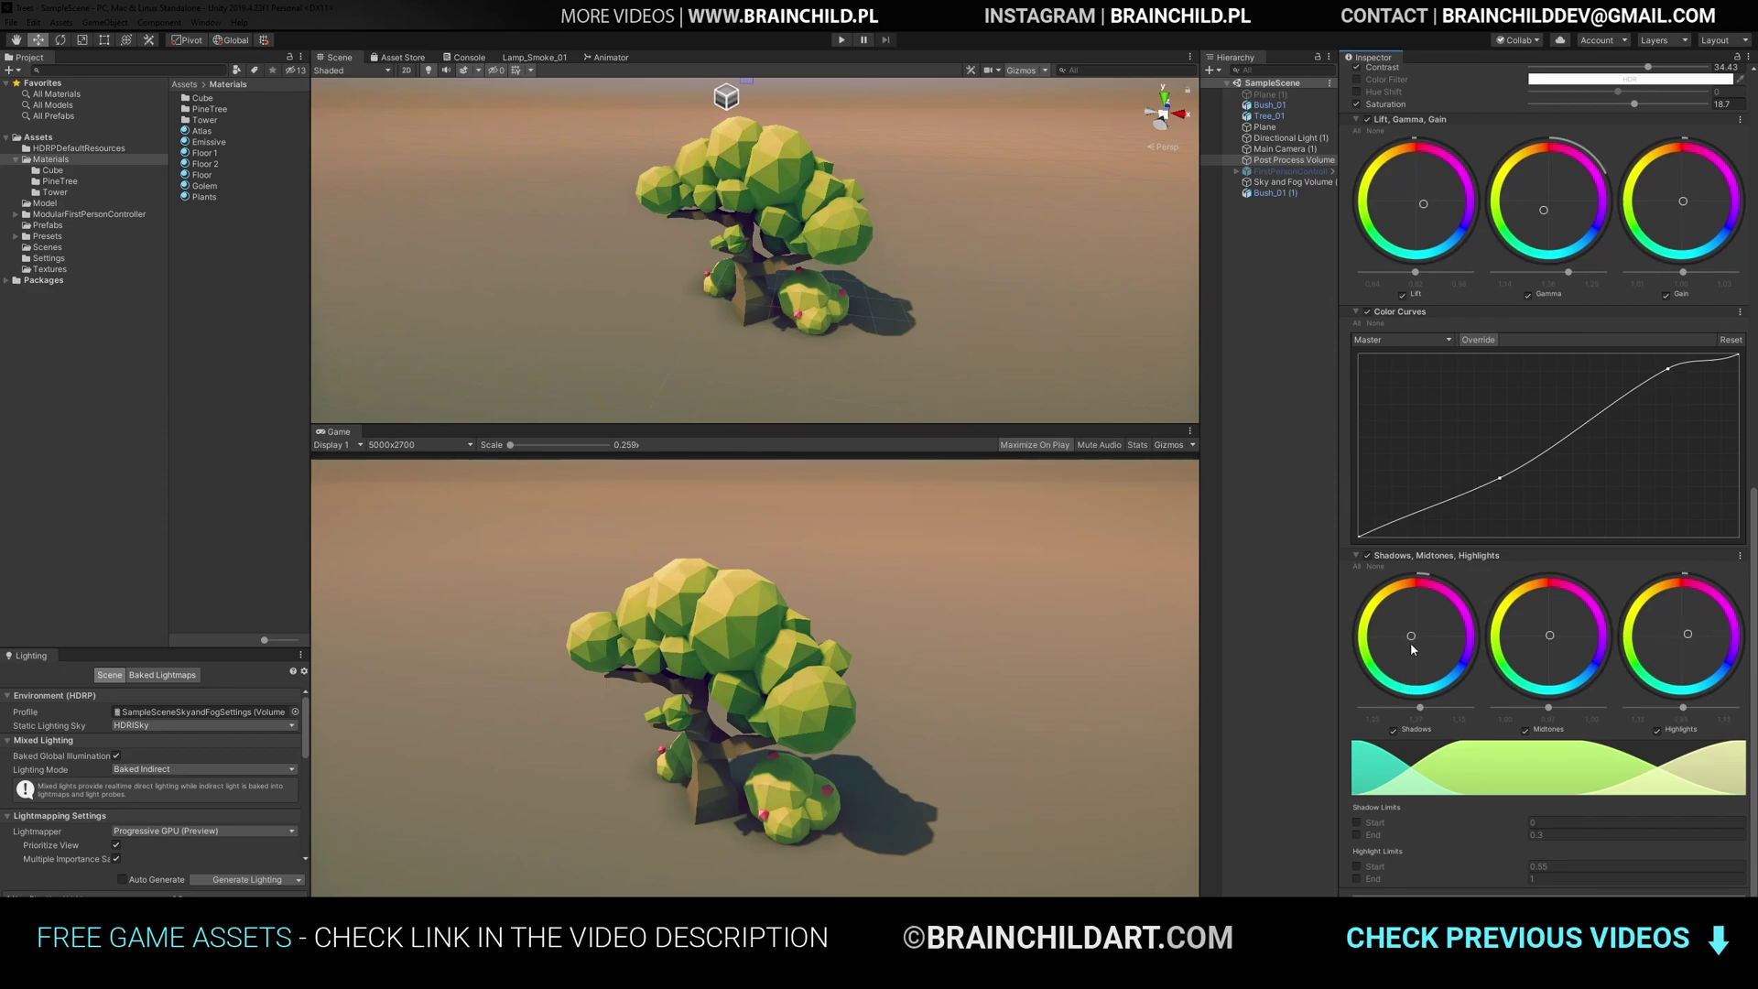
pyautogui.moveTo(1428, 641); pyautogui.dragTo(1433, 621)
pyautogui.moveTo(1428, 713); pyautogui.dragTo(1435, 713)
# - Try widening the Main Camera's field of view to 118.9 and moving the camera closer to the tree
pyautogui.click(1280, 149)
pyautogui.moveTo(1621, 336); pyautogui.dragTo(1648, 337)
pyautogui.scroll(-5, 837, 265)
pyautogui.keyDown('alt'); pyautogui.moveTo(837, 265); pyautogui.dragTo(906, 240); pyautogui.keyUp('alt')
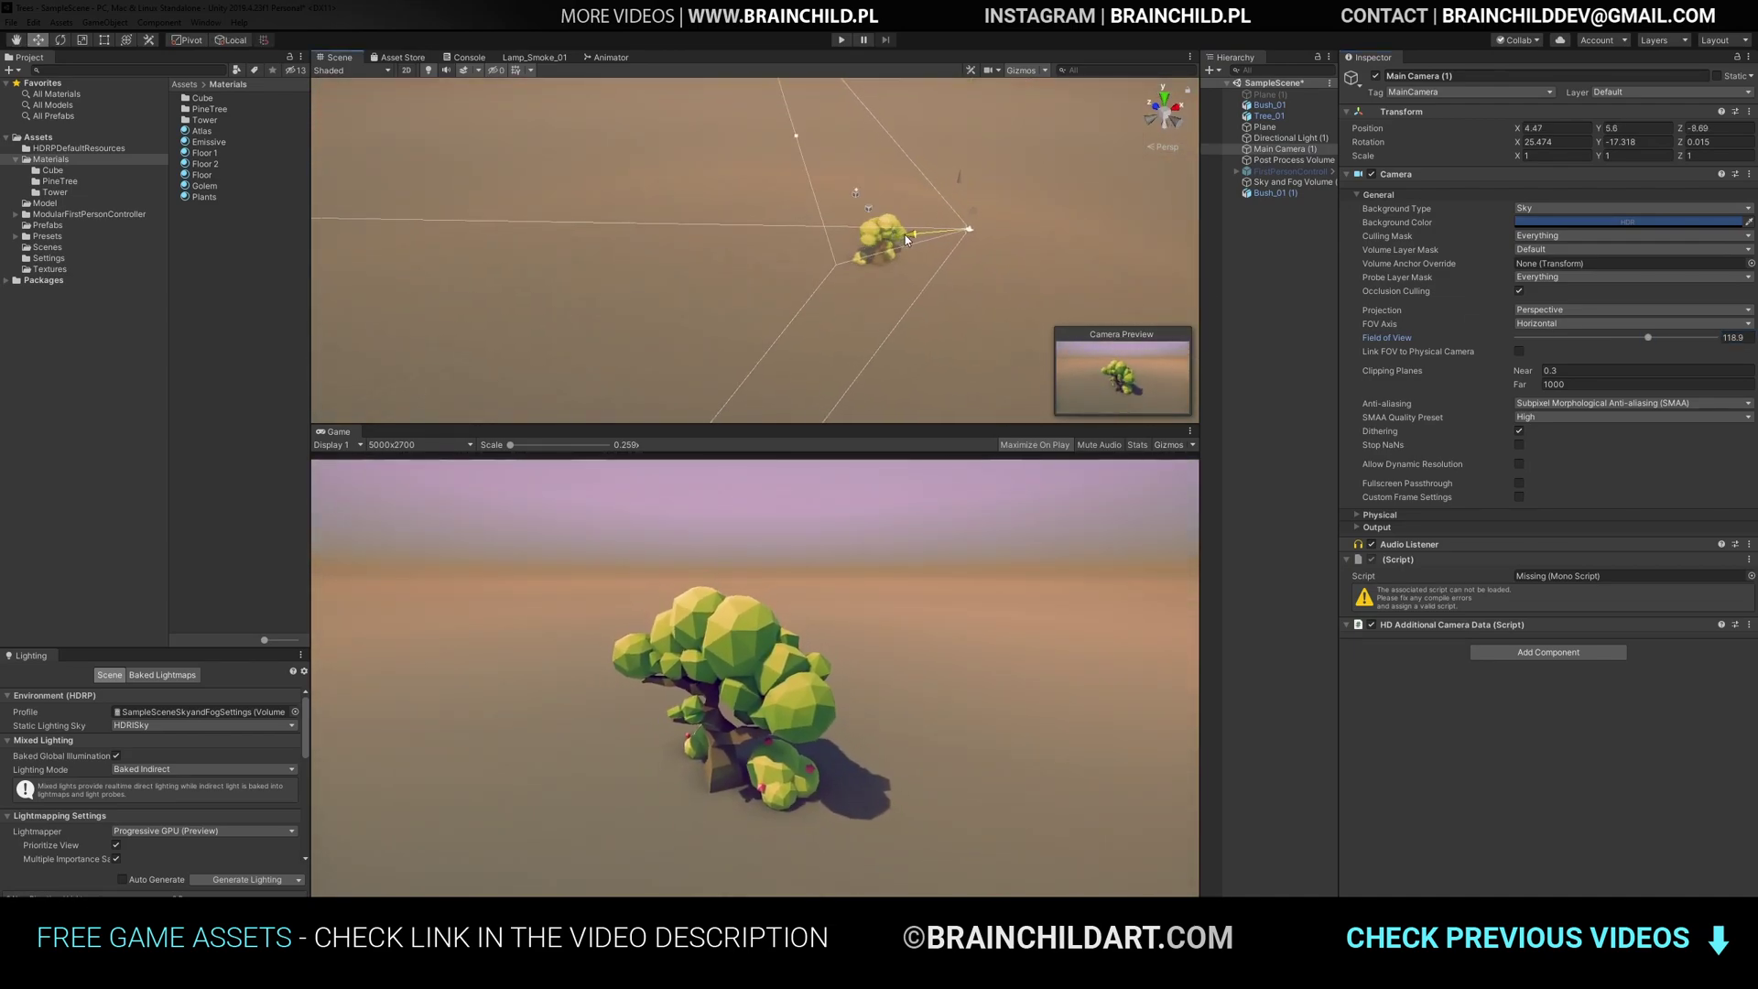
pyautogui.press('w')
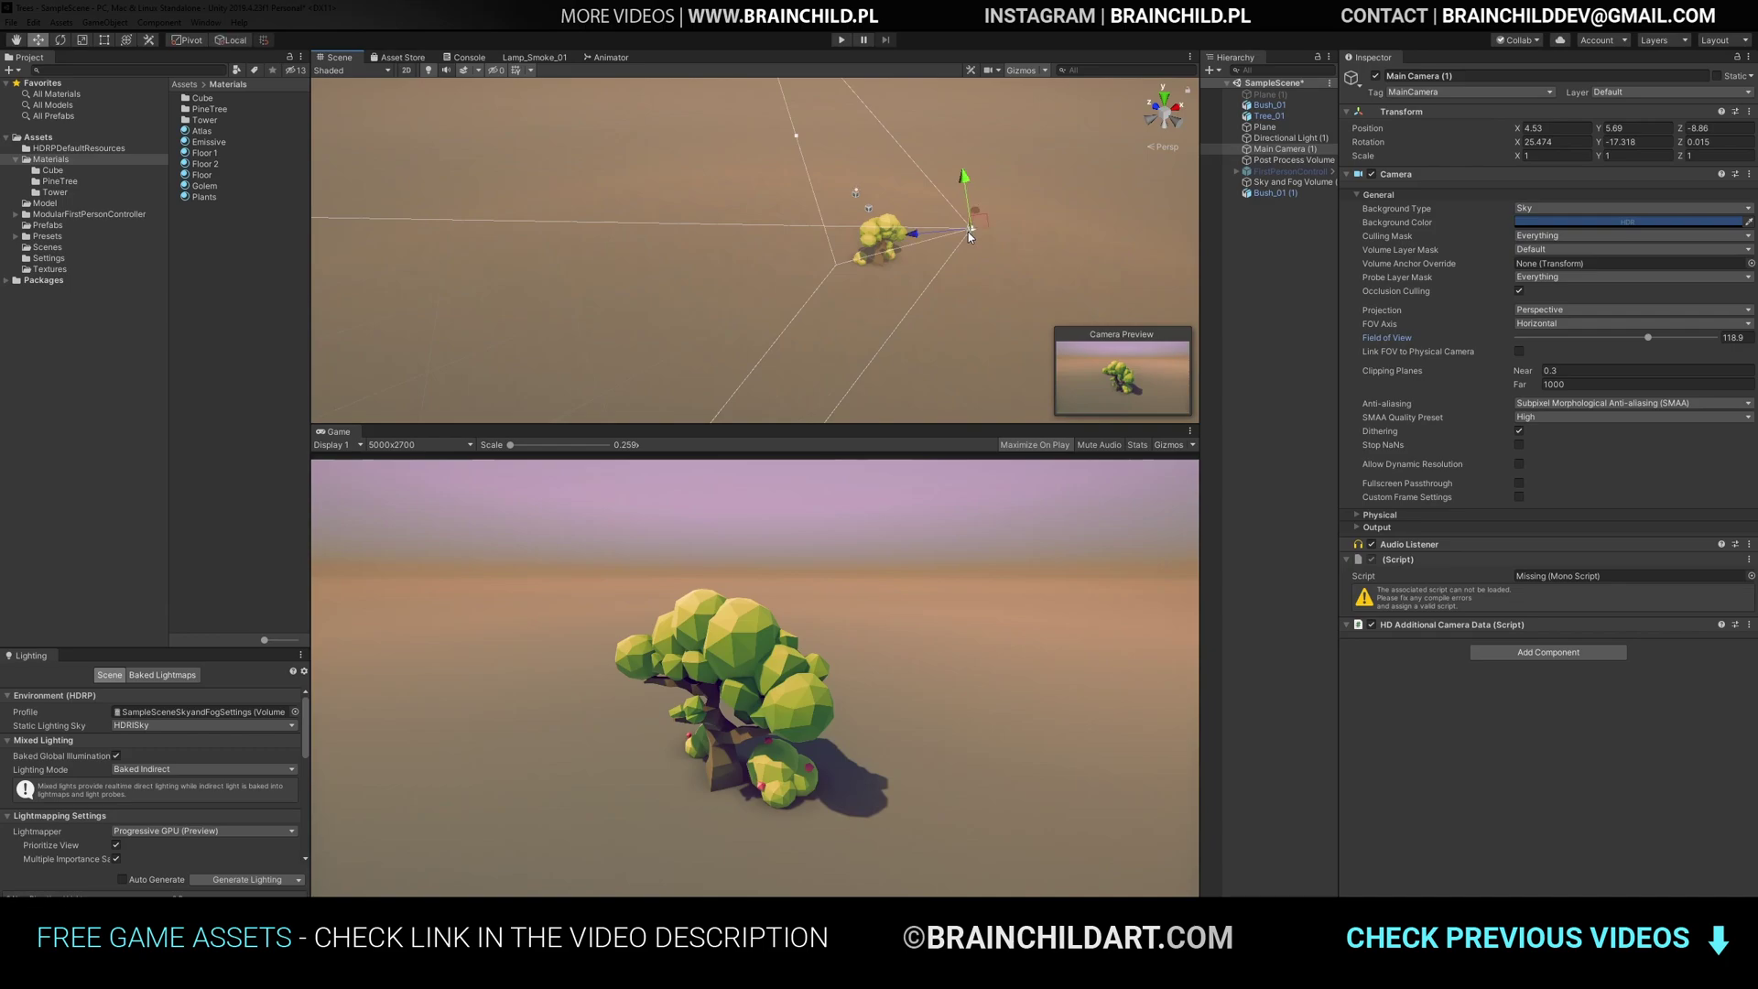
pyautogui.moveTo(971, 239); pyautogui.dragTo(959, 252)
# - Undo the latest field of view and position changes on the Main Camera
pyautogui.press('e')
pyautogui.press('w')
pyautogui.hotkey('ctrl', 'z')
pyautogui.hotkey('ctrl', 'z')
pyautogui.hotkey('ctrl', 'z')
pyautogui.hotkey('ctrl', 'z')
pyautogui.hotkey('ctrl', 'z')
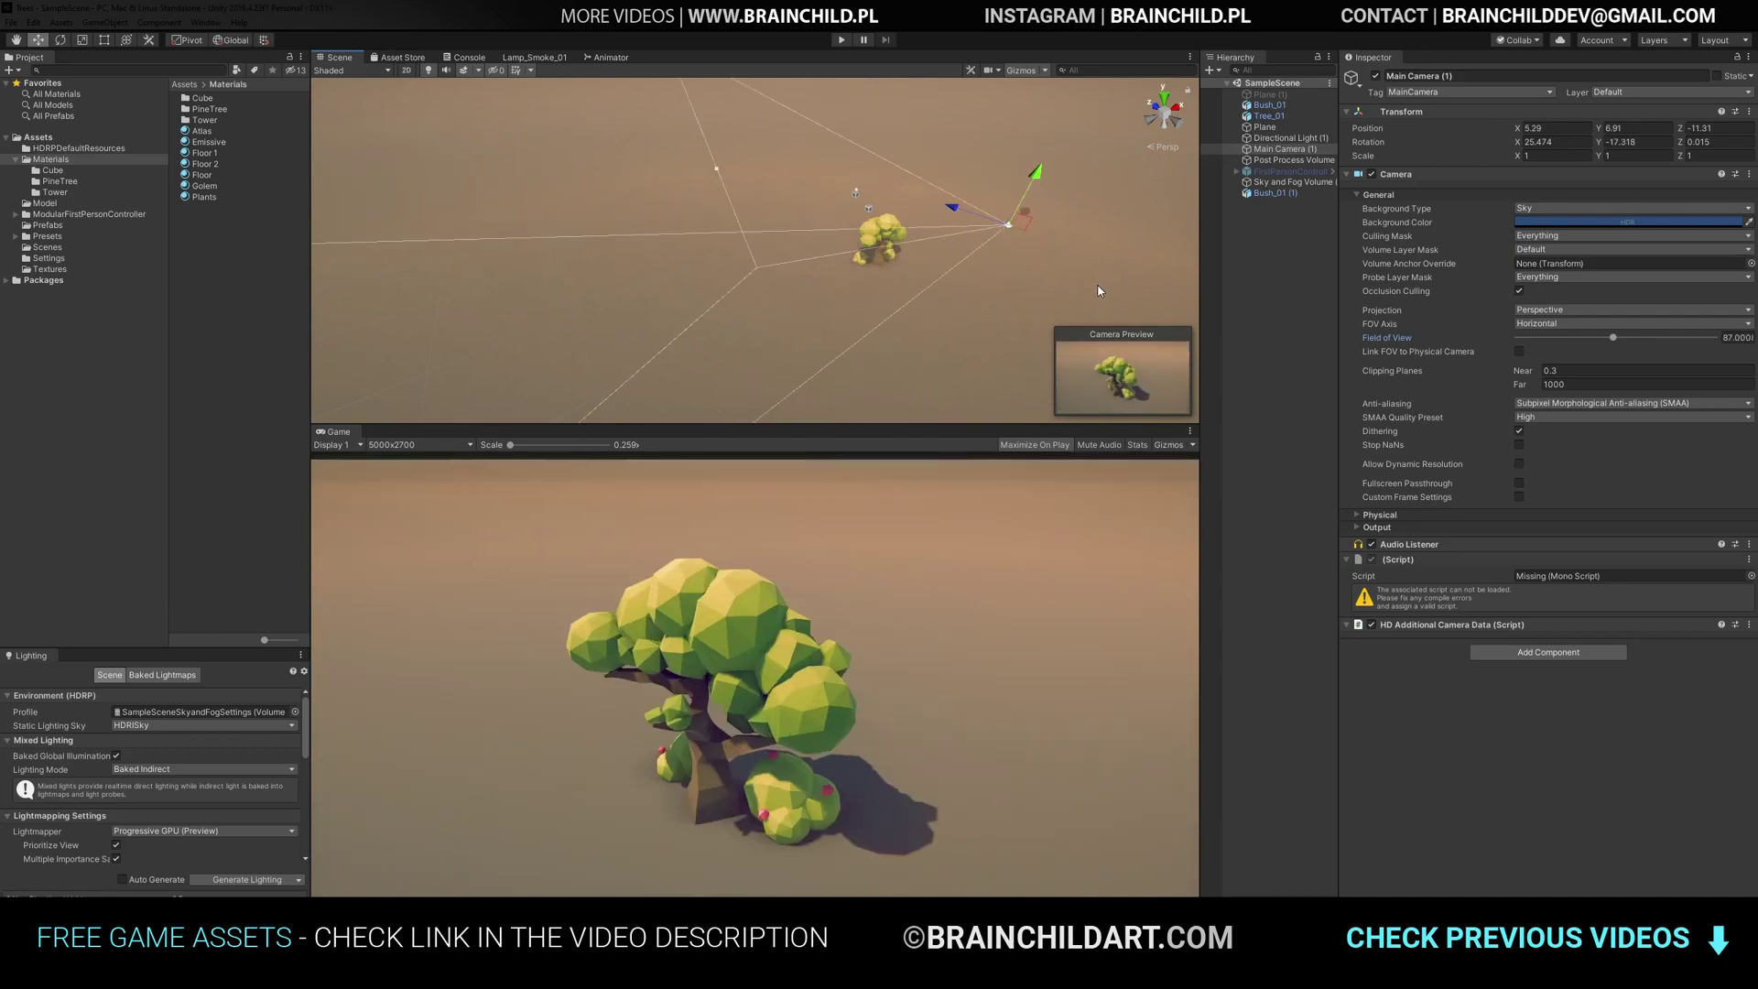
# - Try the Main Camera closer to the tree, first narrowing its field of view to 58.2, then widening it to 97
pyautogui.moveTo(1613, 337); pyautogui.dragTo(1581, 338)
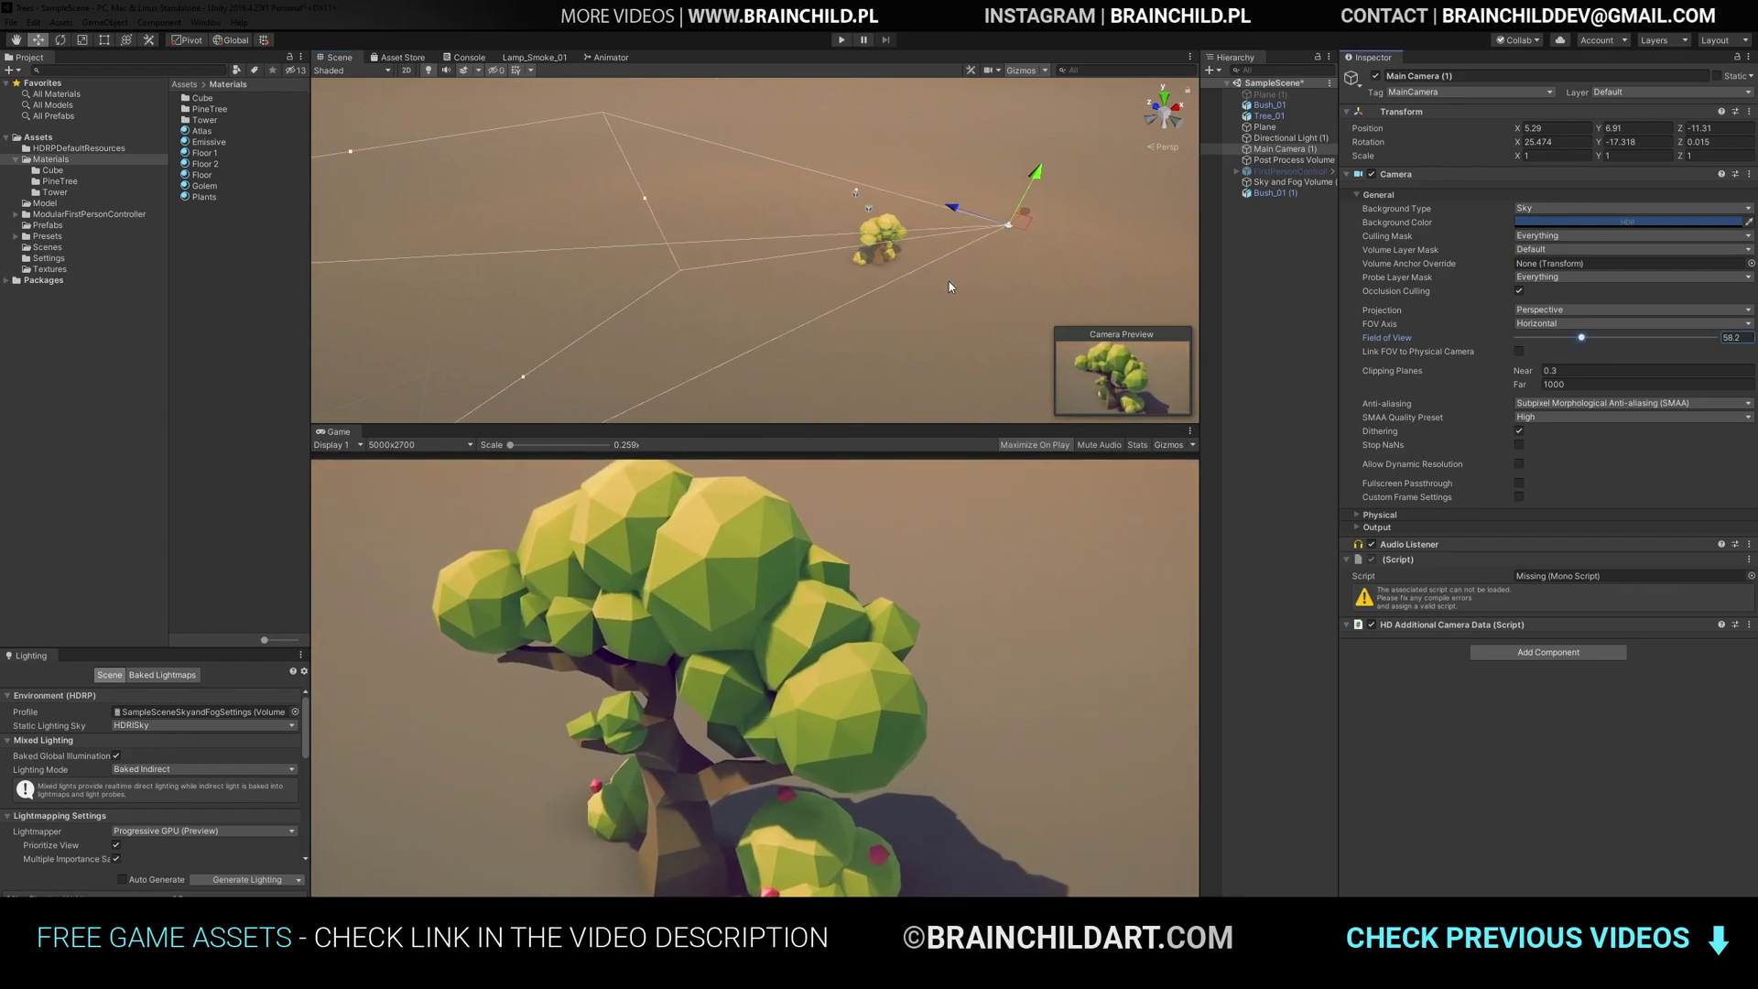
pyautogui.moveTo(993, 229); pyautogui.dragTo(897, 252)
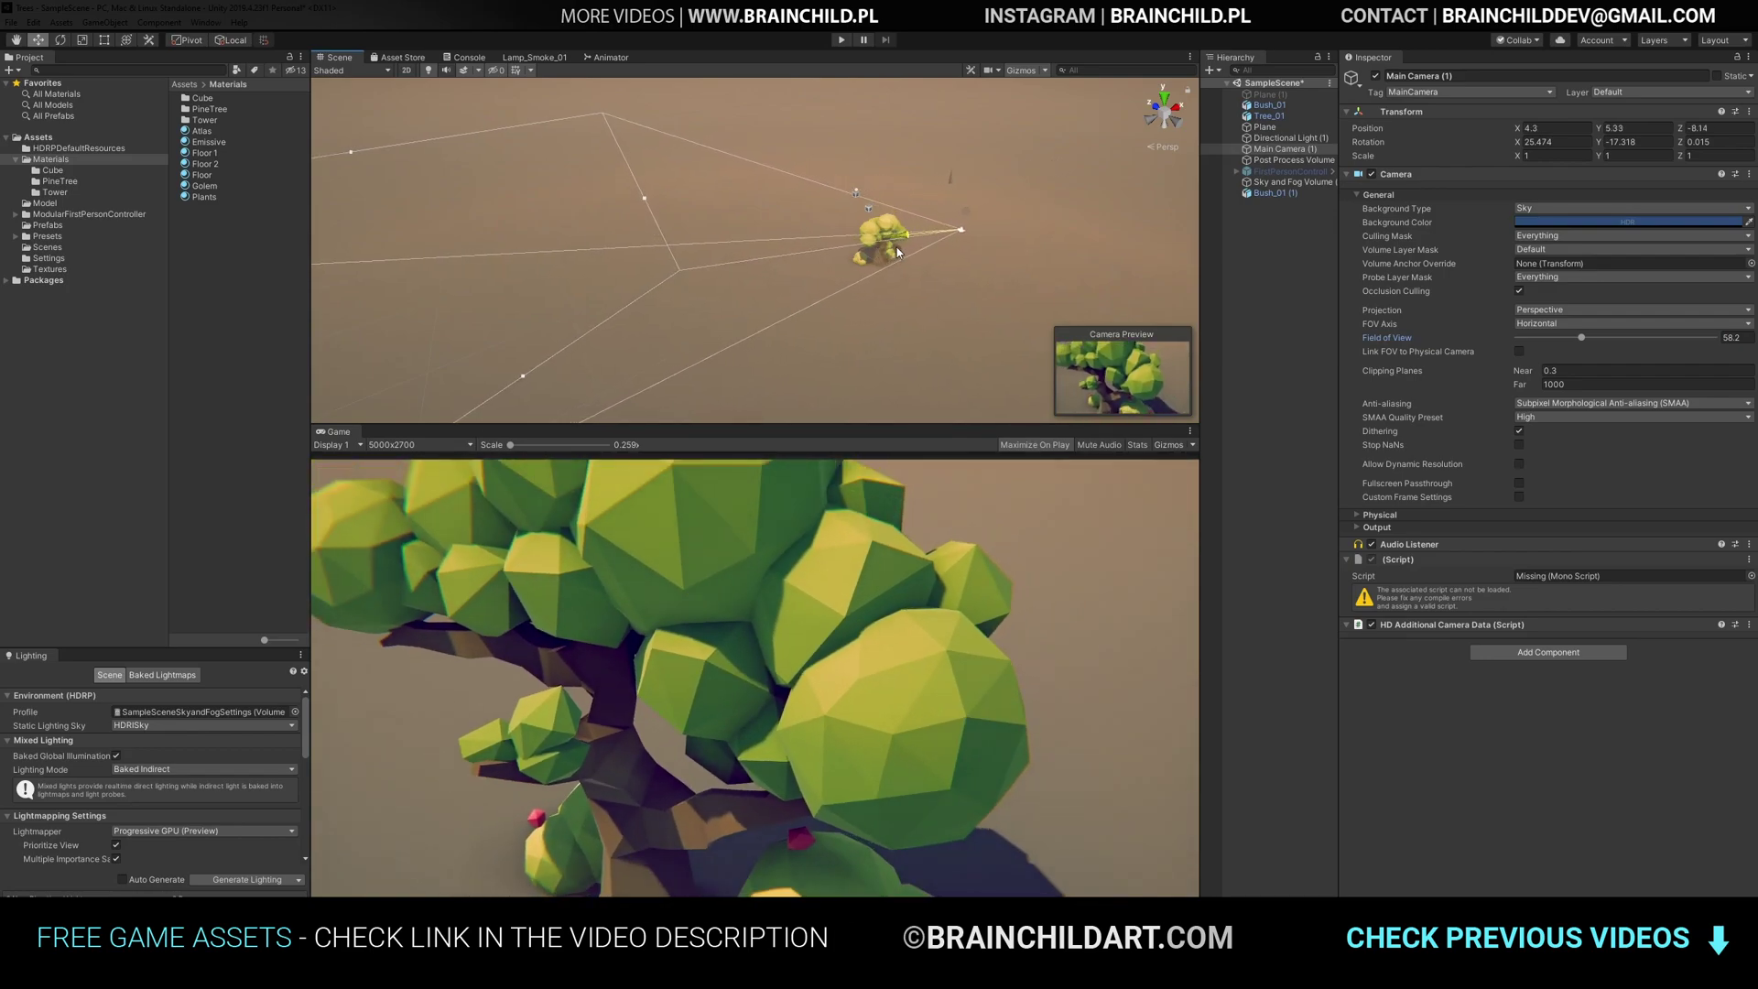
pyautogui.moveTo(1579, 341)
pyautogui.mouseDown()
pyautogui.moveTo(1628, 342)
pyautogui.moveTo(1614, 338)
pyautogui.mouseUp()
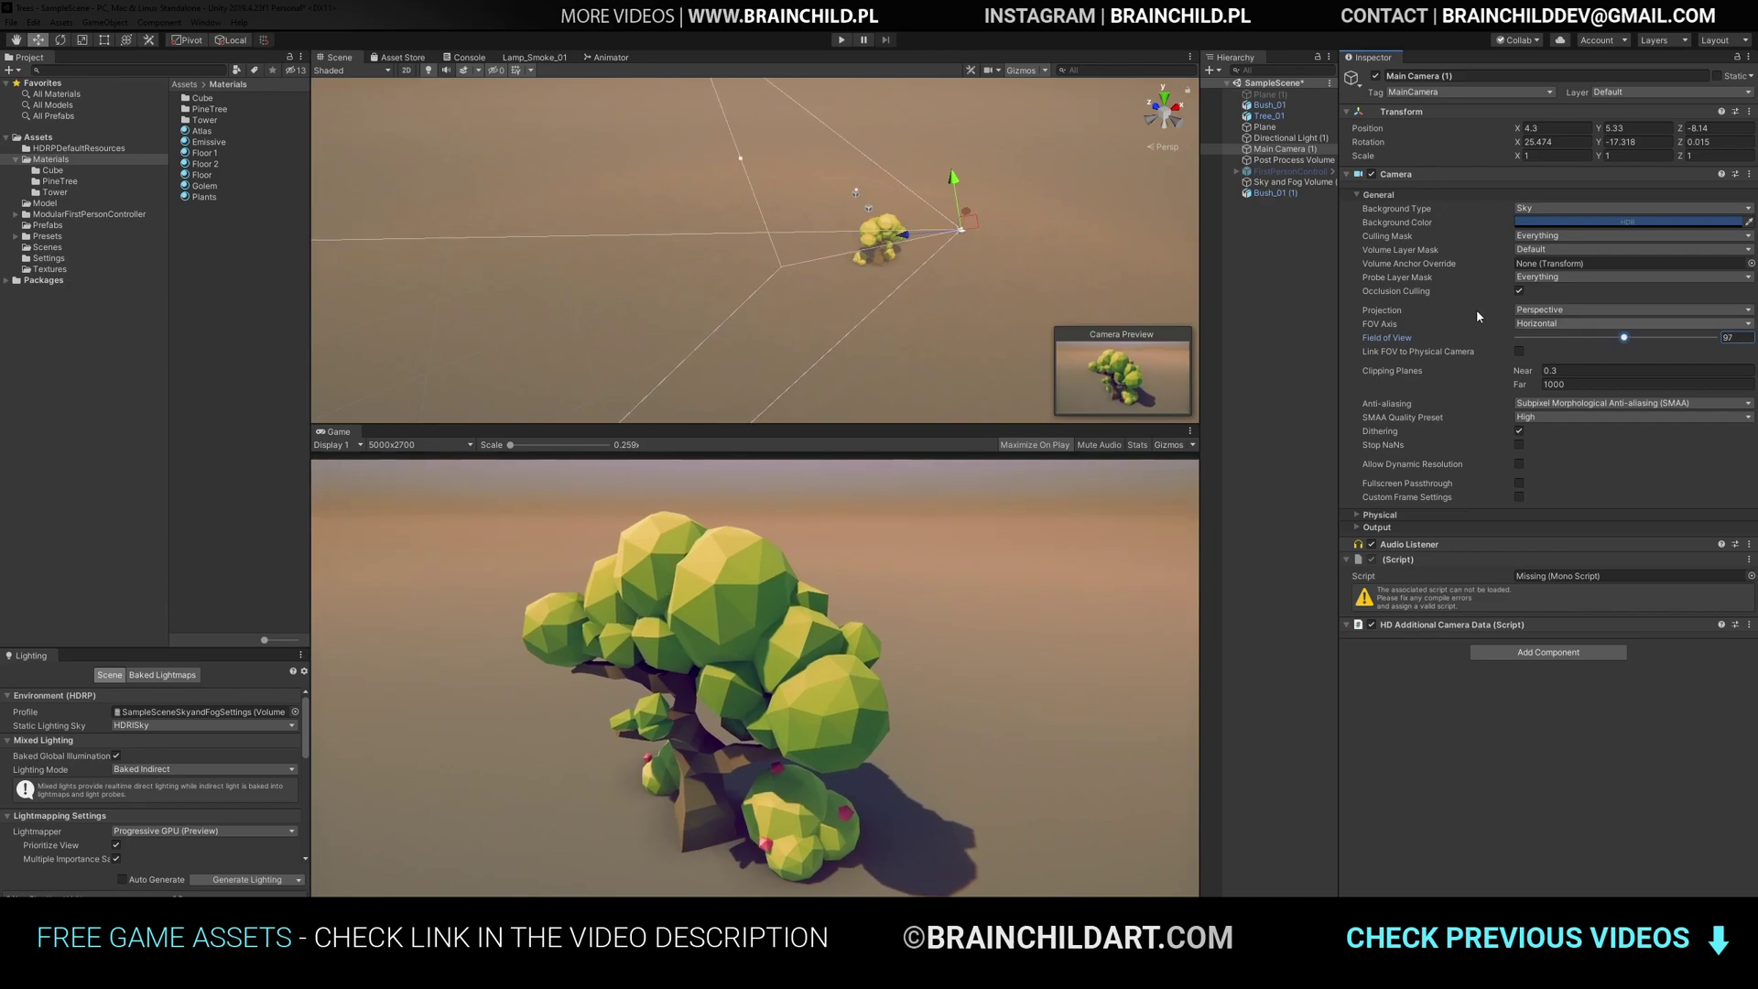
pyautogui.moveTo(904, 236); pyautogui.dragTo(959, 267)
pyautogui.click(1292, 160)
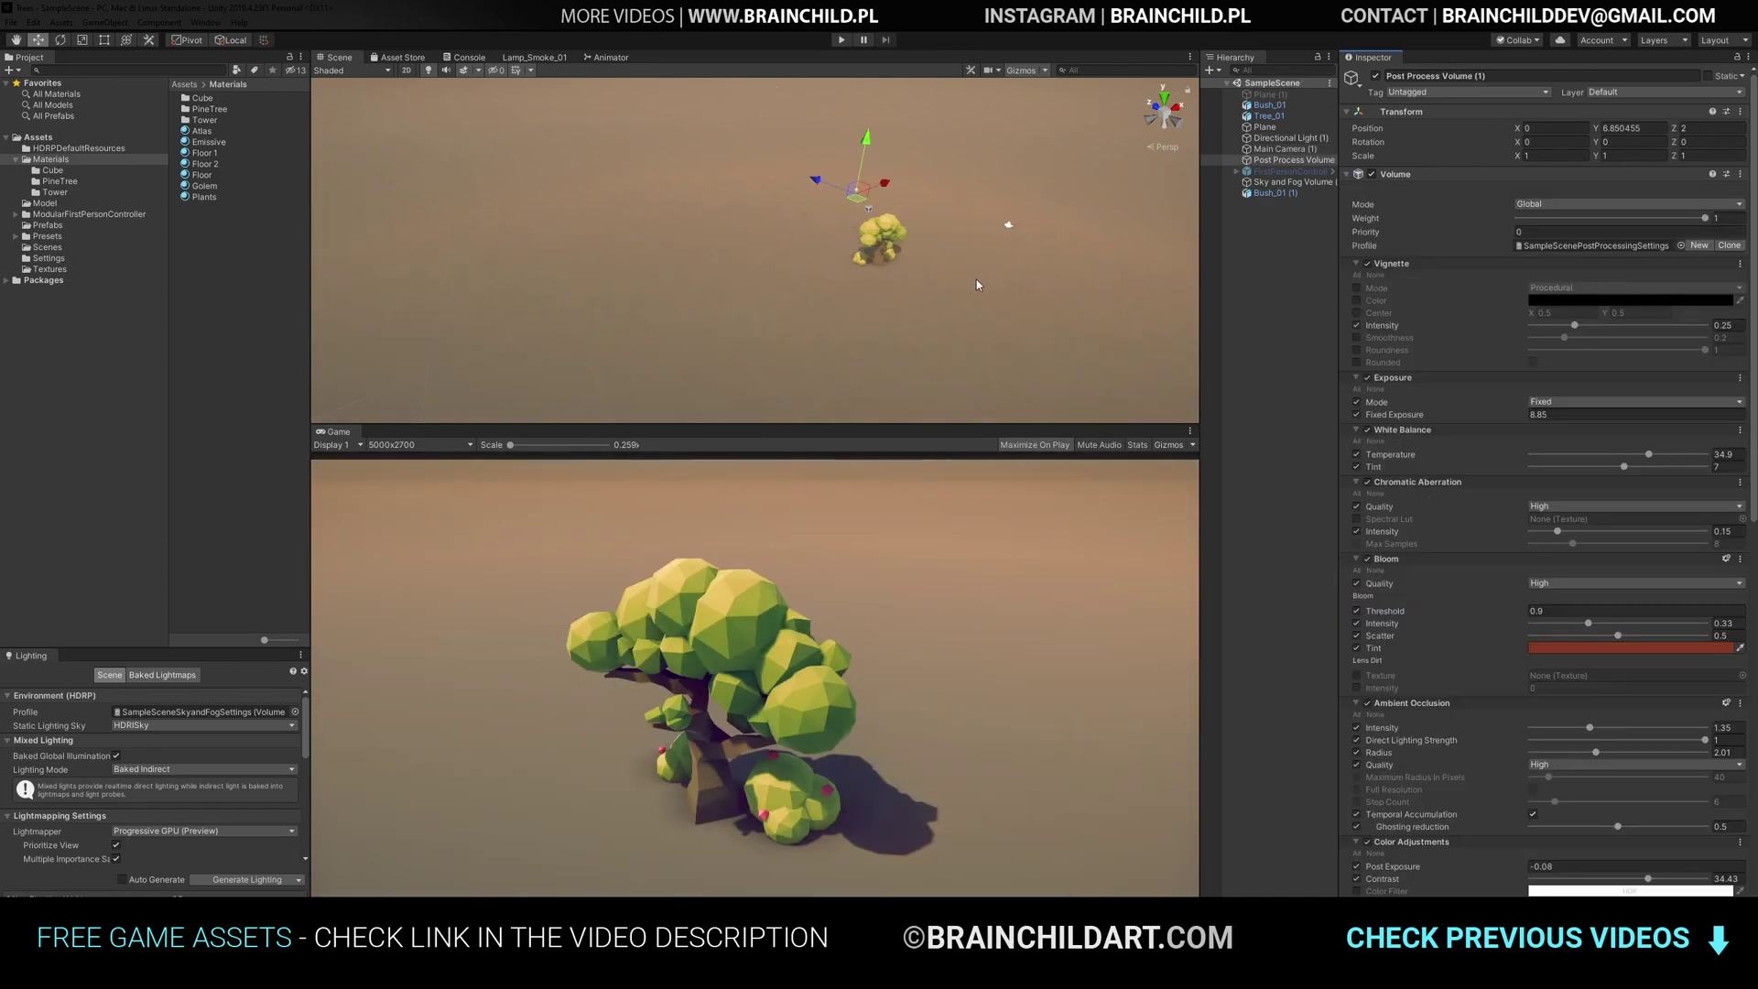
pyautogui.scroll(6, 998, 265)
pyautogui.moveTo(1053, 245); pyautogui.dragTo(925, 293, button='middle')
pyautogui.scroll(4, 926, 293)
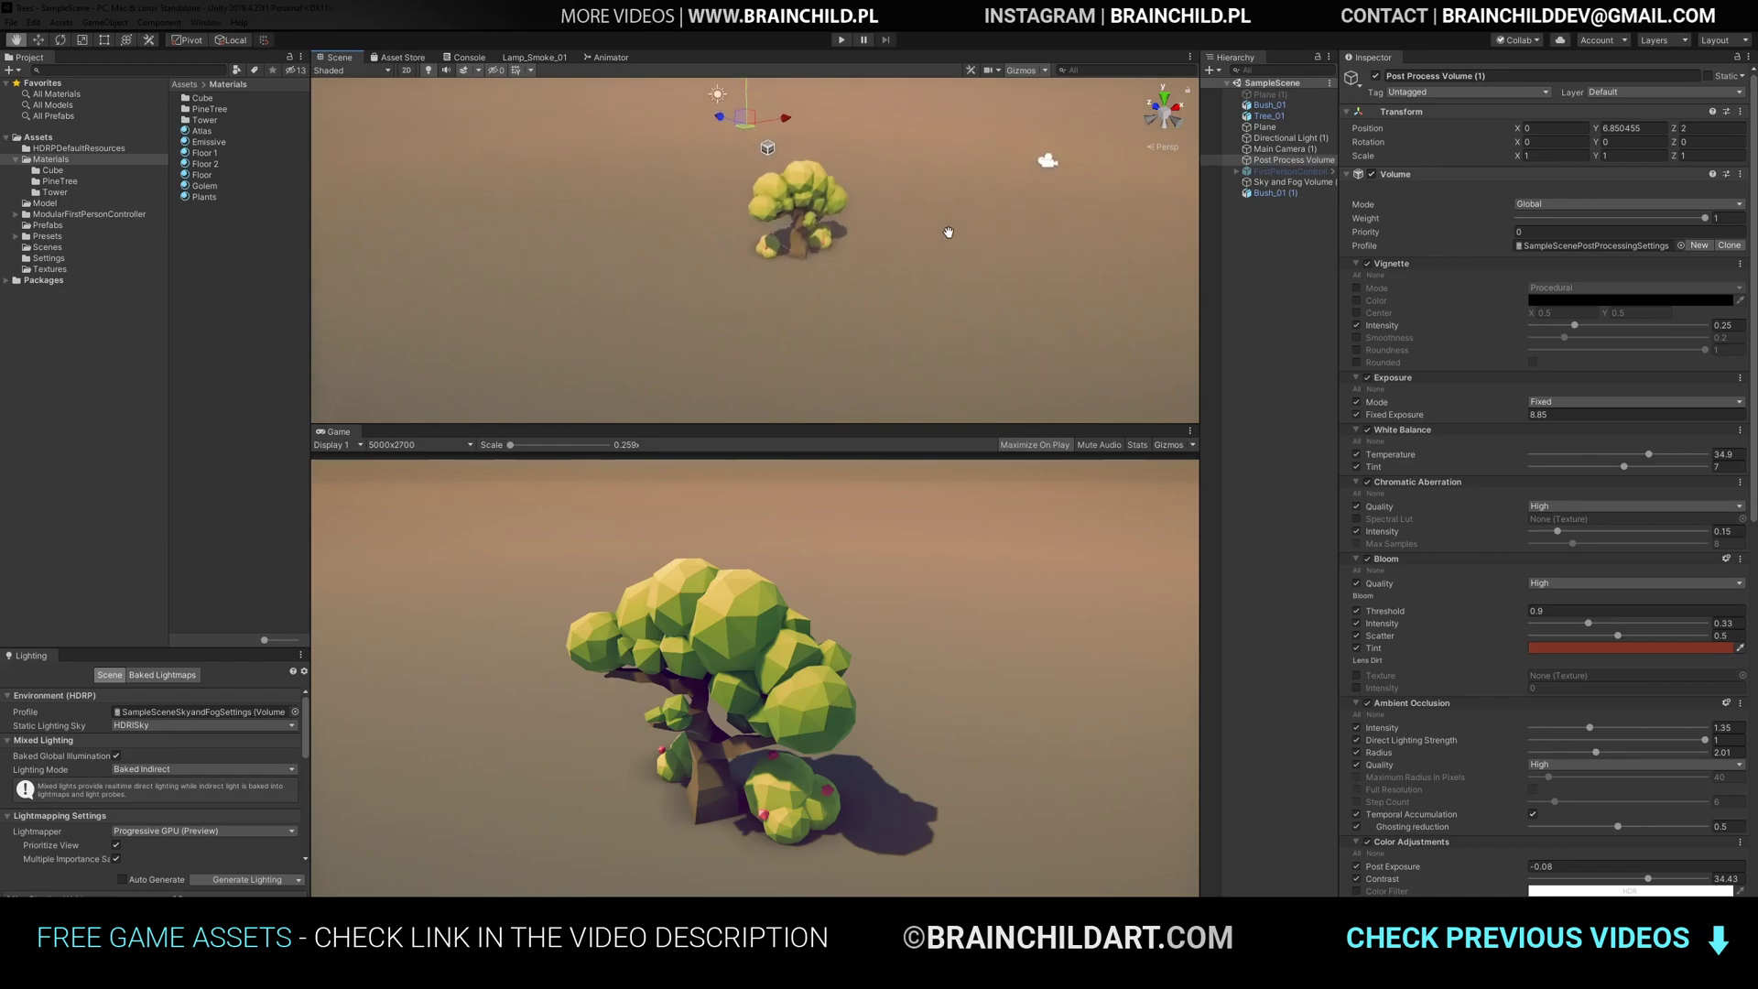
pyautogui.click(1298, 139)
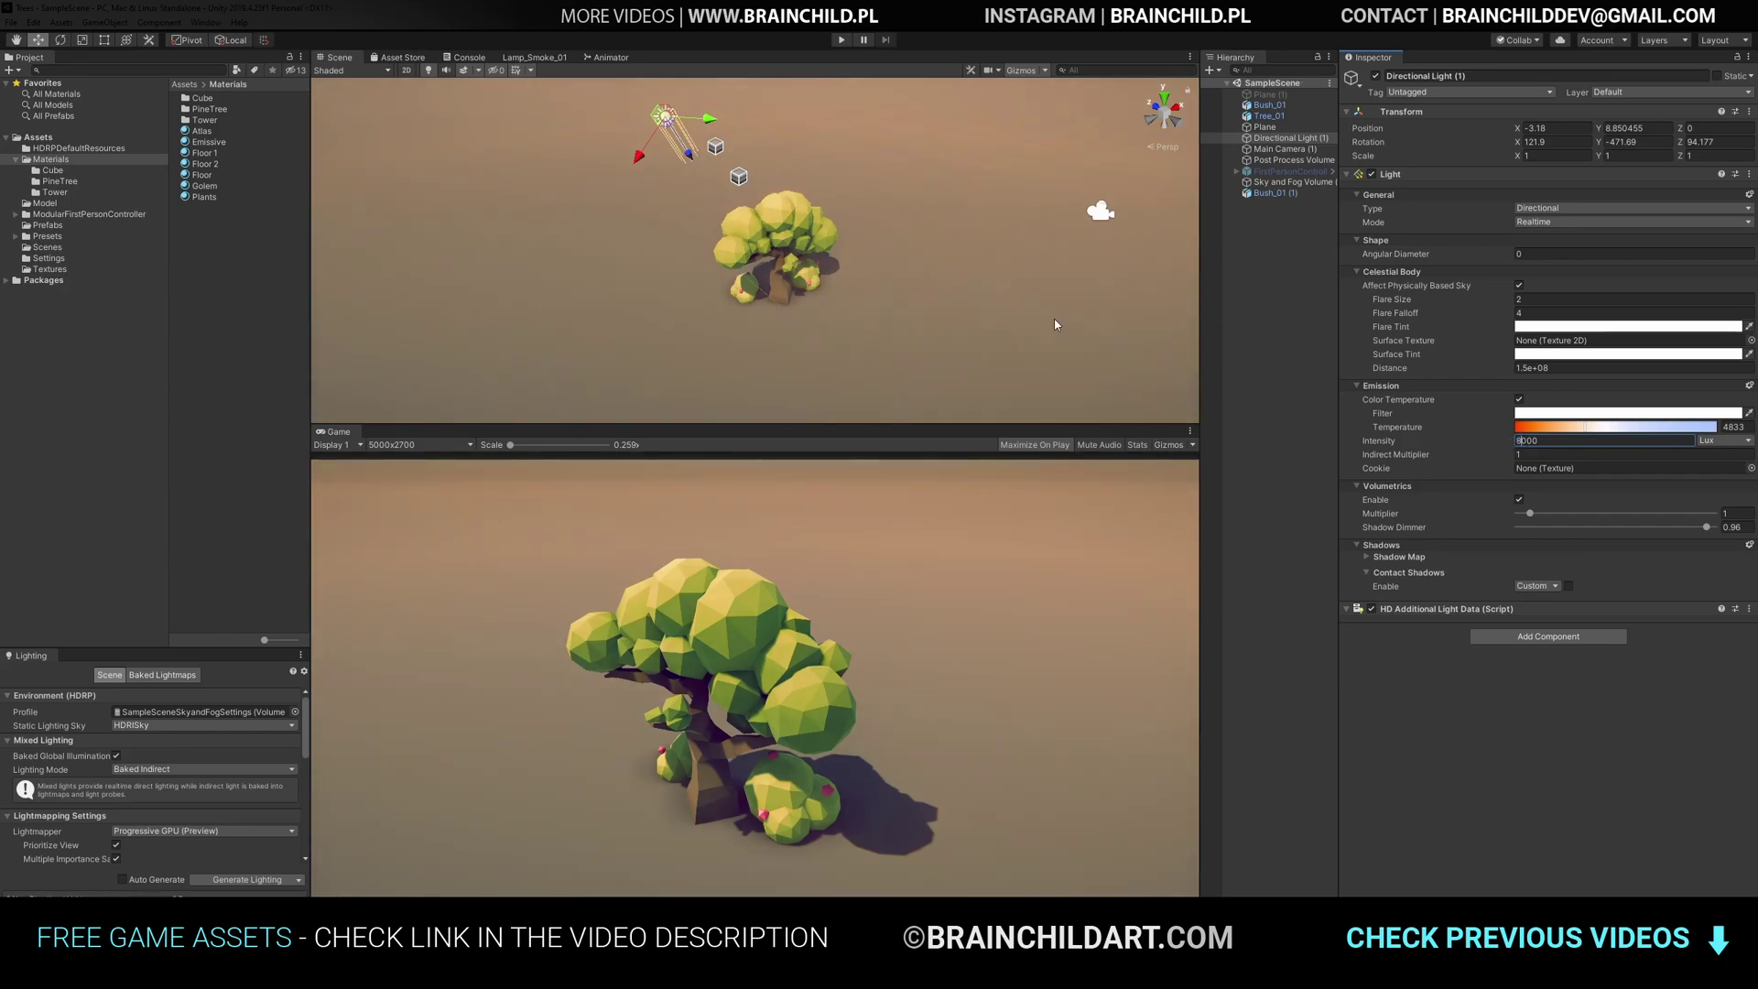
pyautogui.moveTo(902, 364); pyautogui.dragTo(781, 251, button='right')
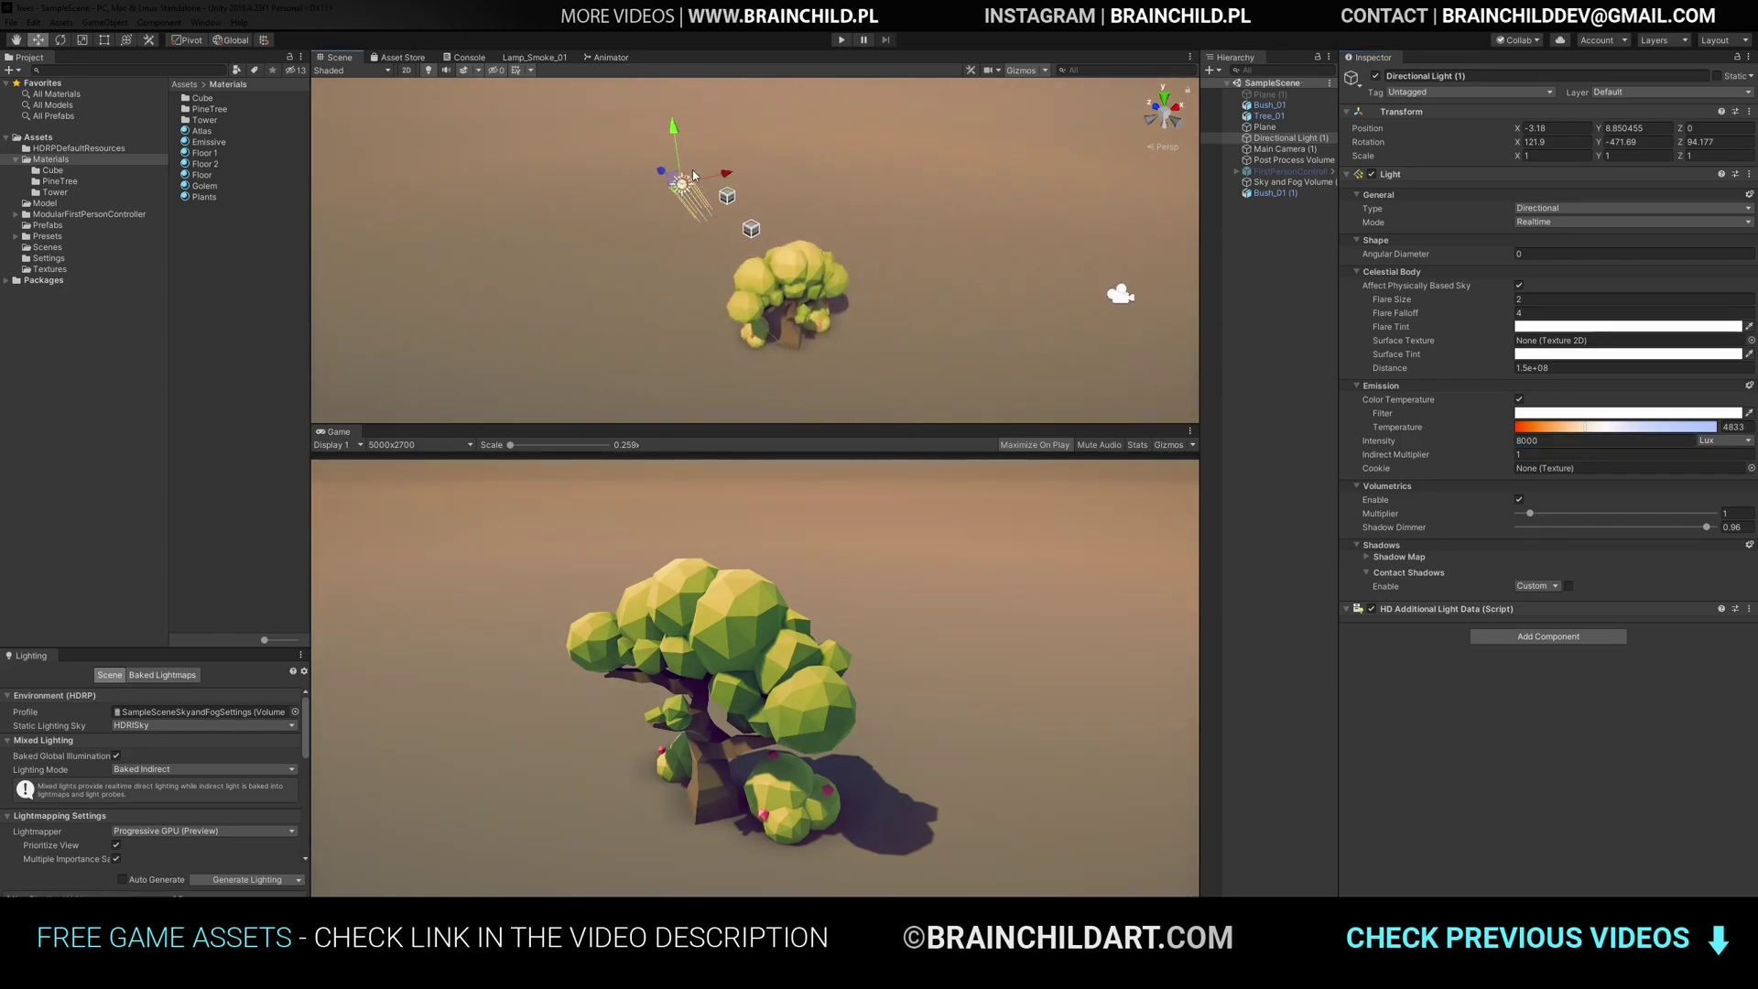
# - Move the Main Camera slightly closer to the tree
pyautogui.click(1285, 149)
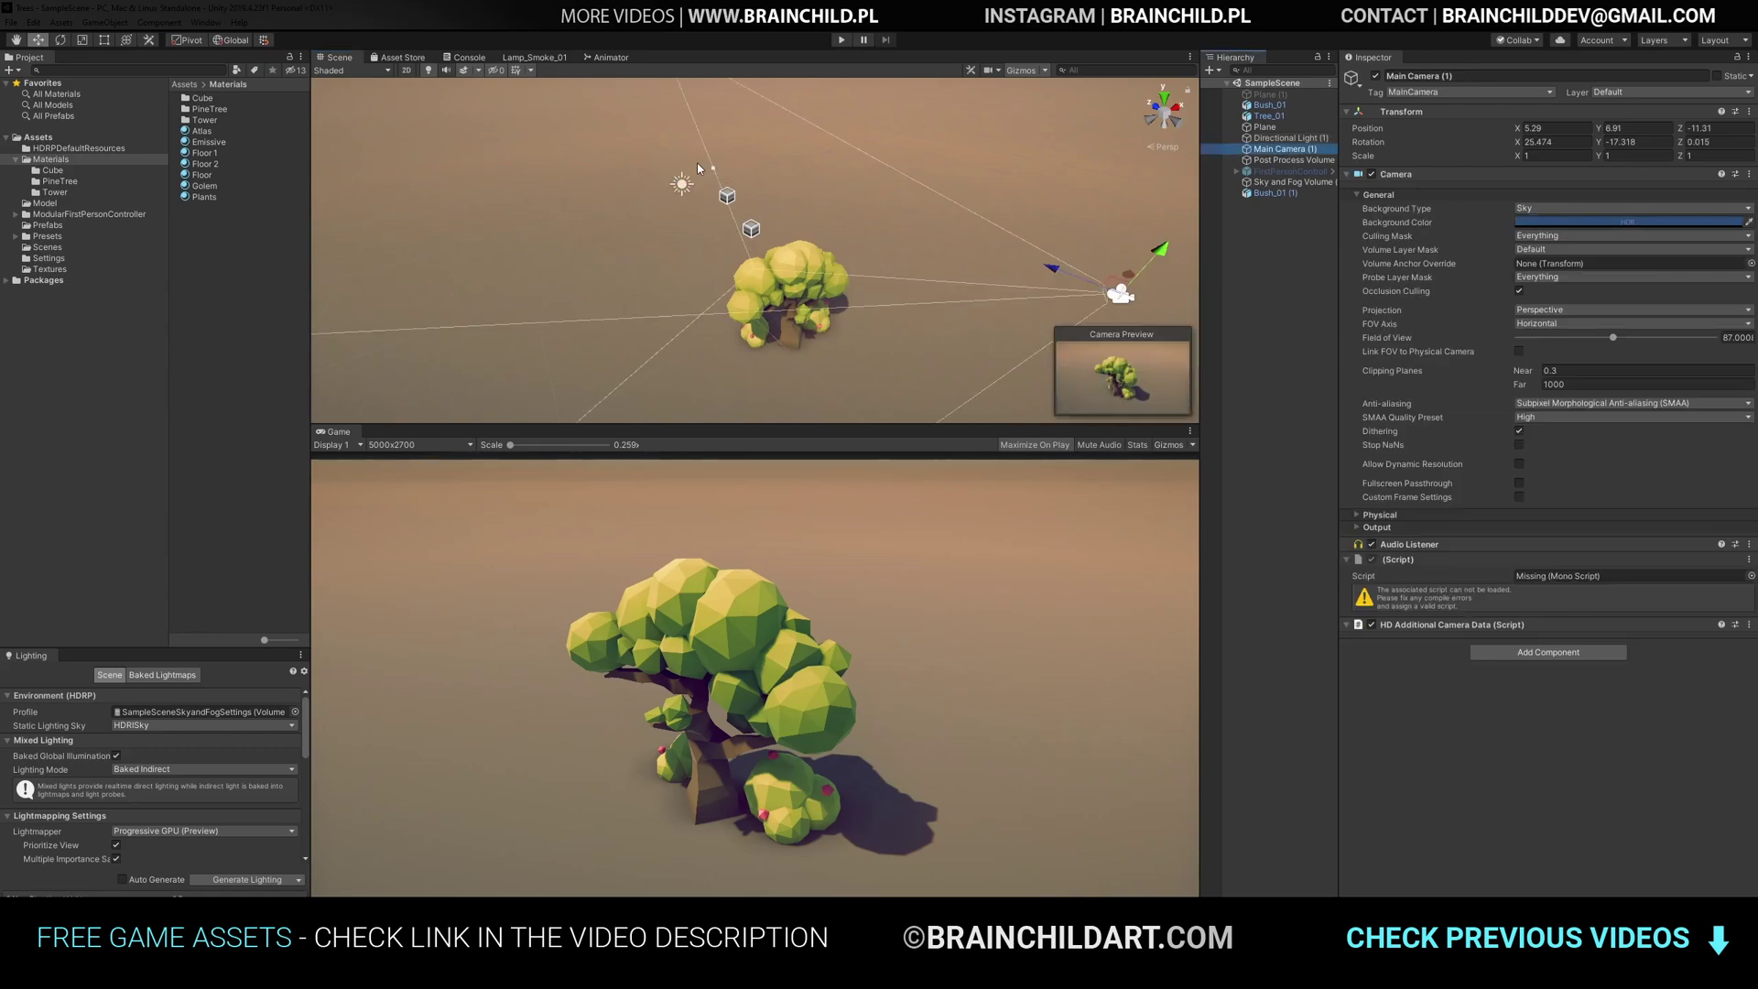
pyautogui.moveTo(1155, 261); pyautogui.dragTo(1098, 308)
pyautogui.scroll(-2, 1011, 267)
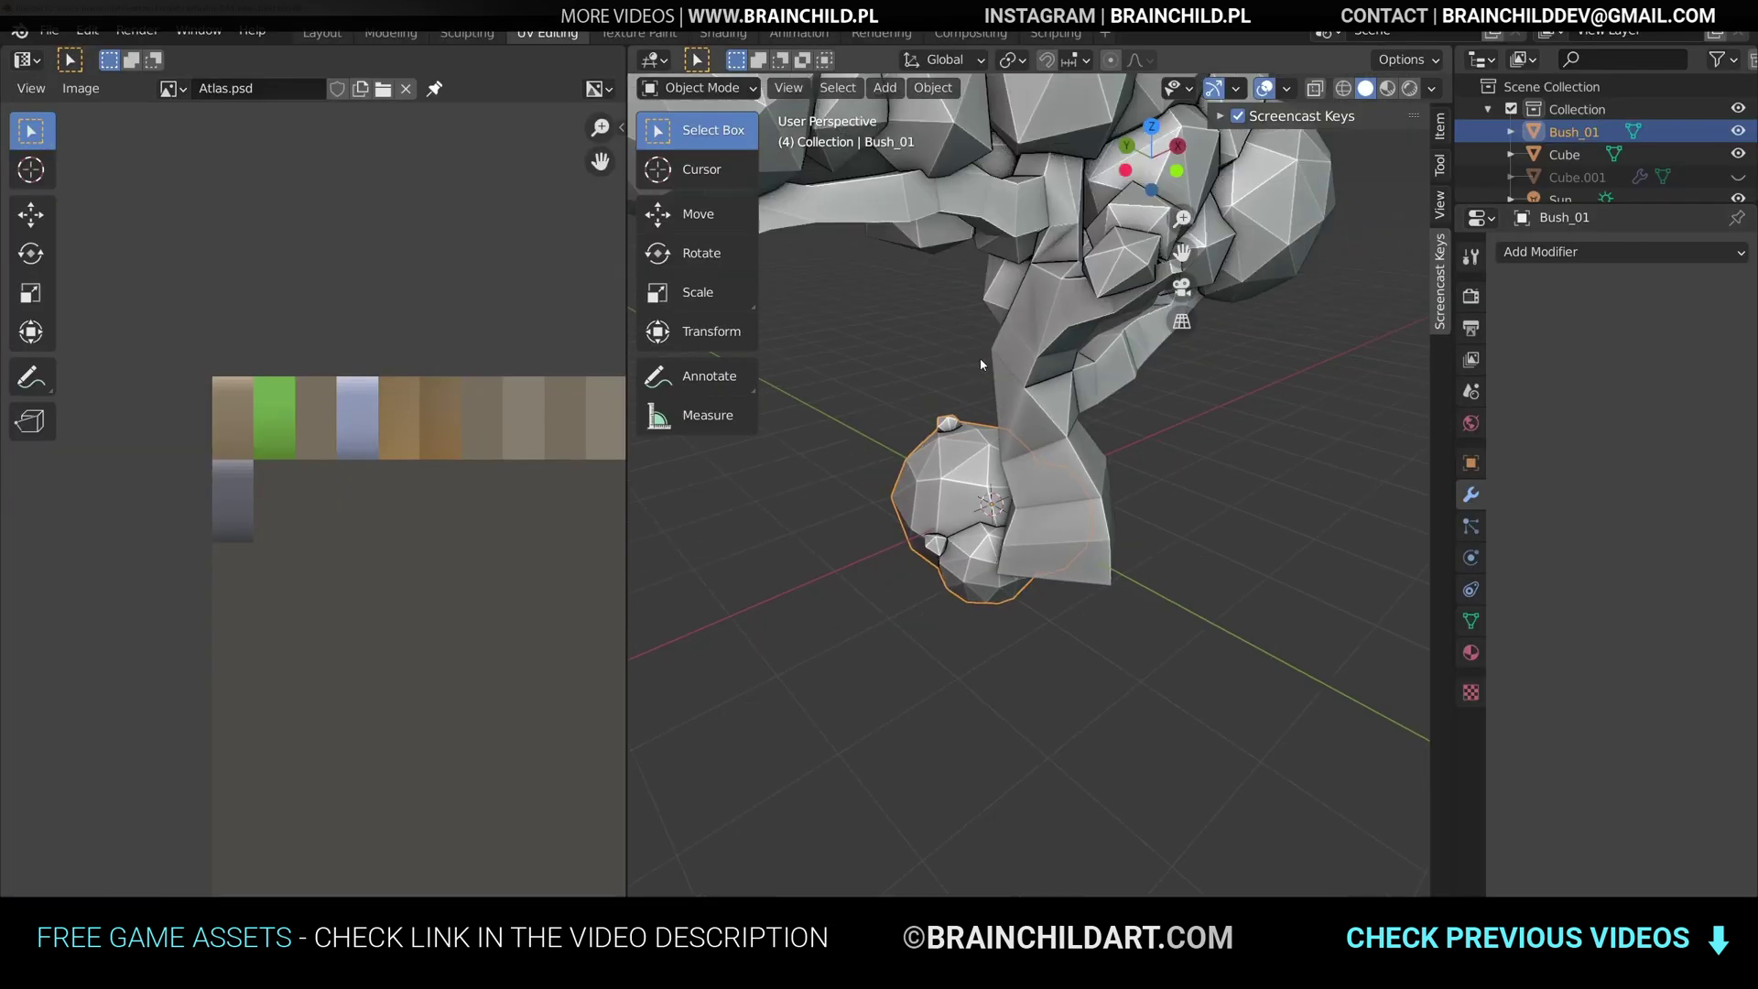
# - Switch to Blender, duplicate the skin-modifier trunk Cube.001 in place, and move the visible trunk well clear of the finished tree
pyautogui.scroll(-3, 971, 458)
pyautogui.moveTo(916, 458); pyautogui.dragTo(1106, 468, button='middle')
pyautogui.scroll(-2, 971, 458)
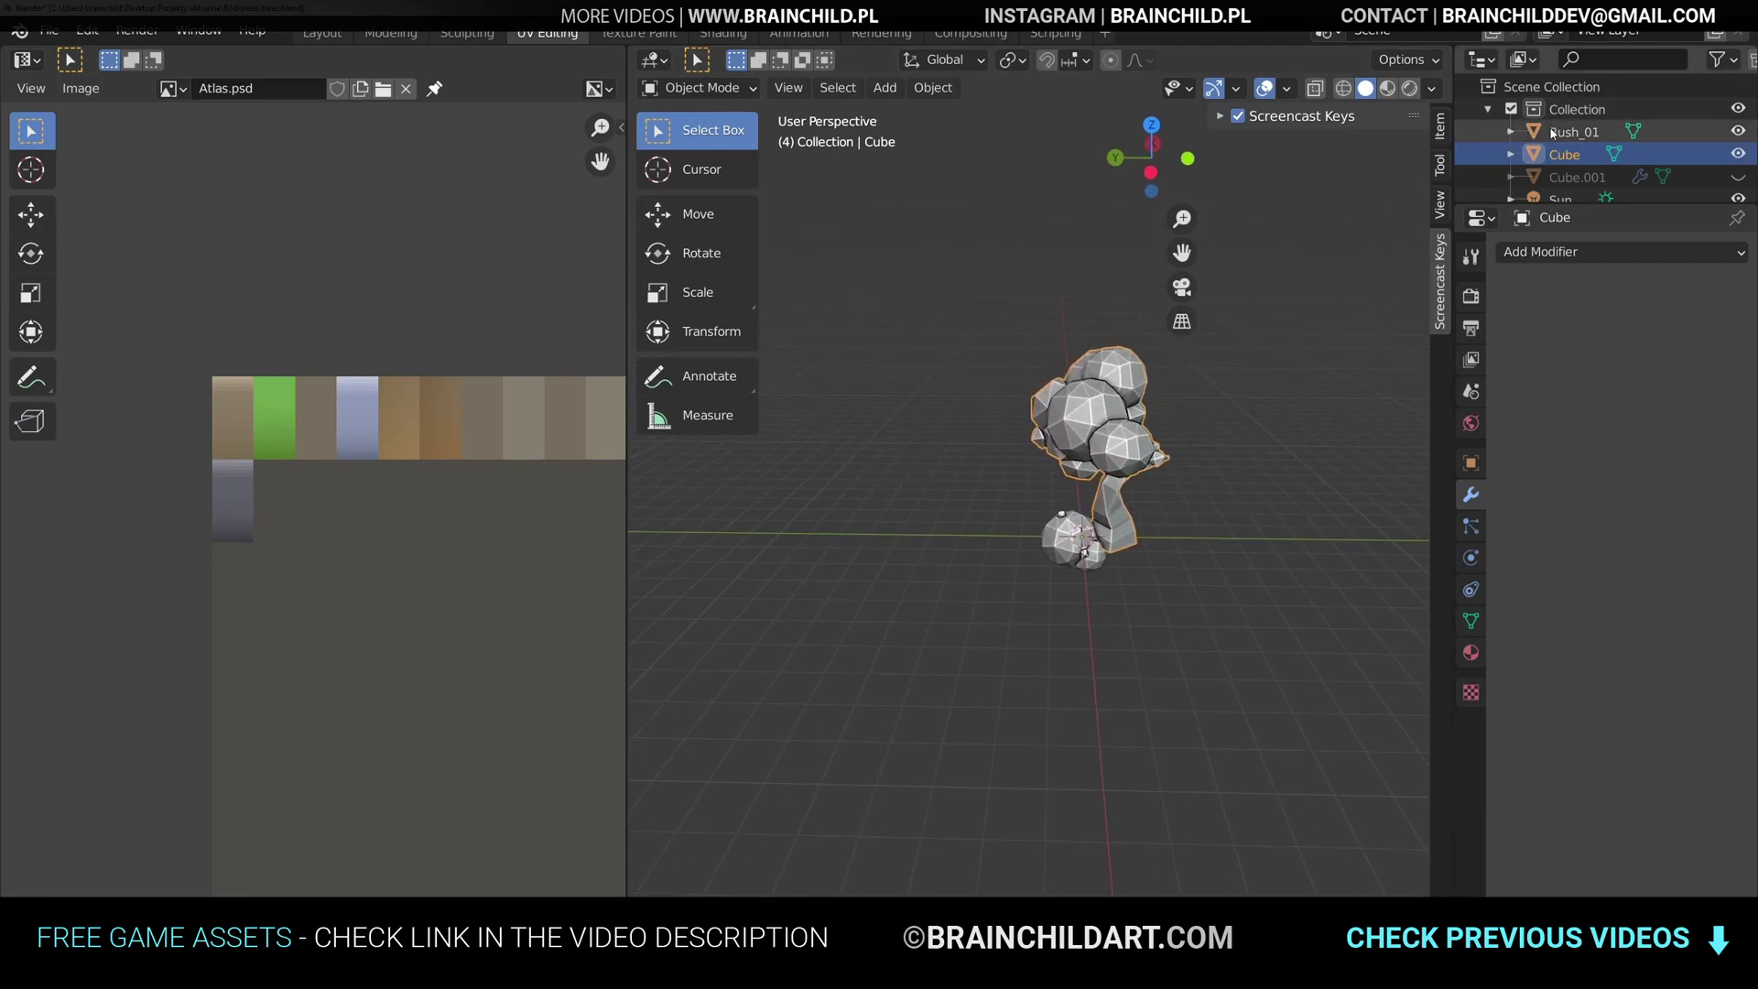
pyautogui.click(1101, 340)
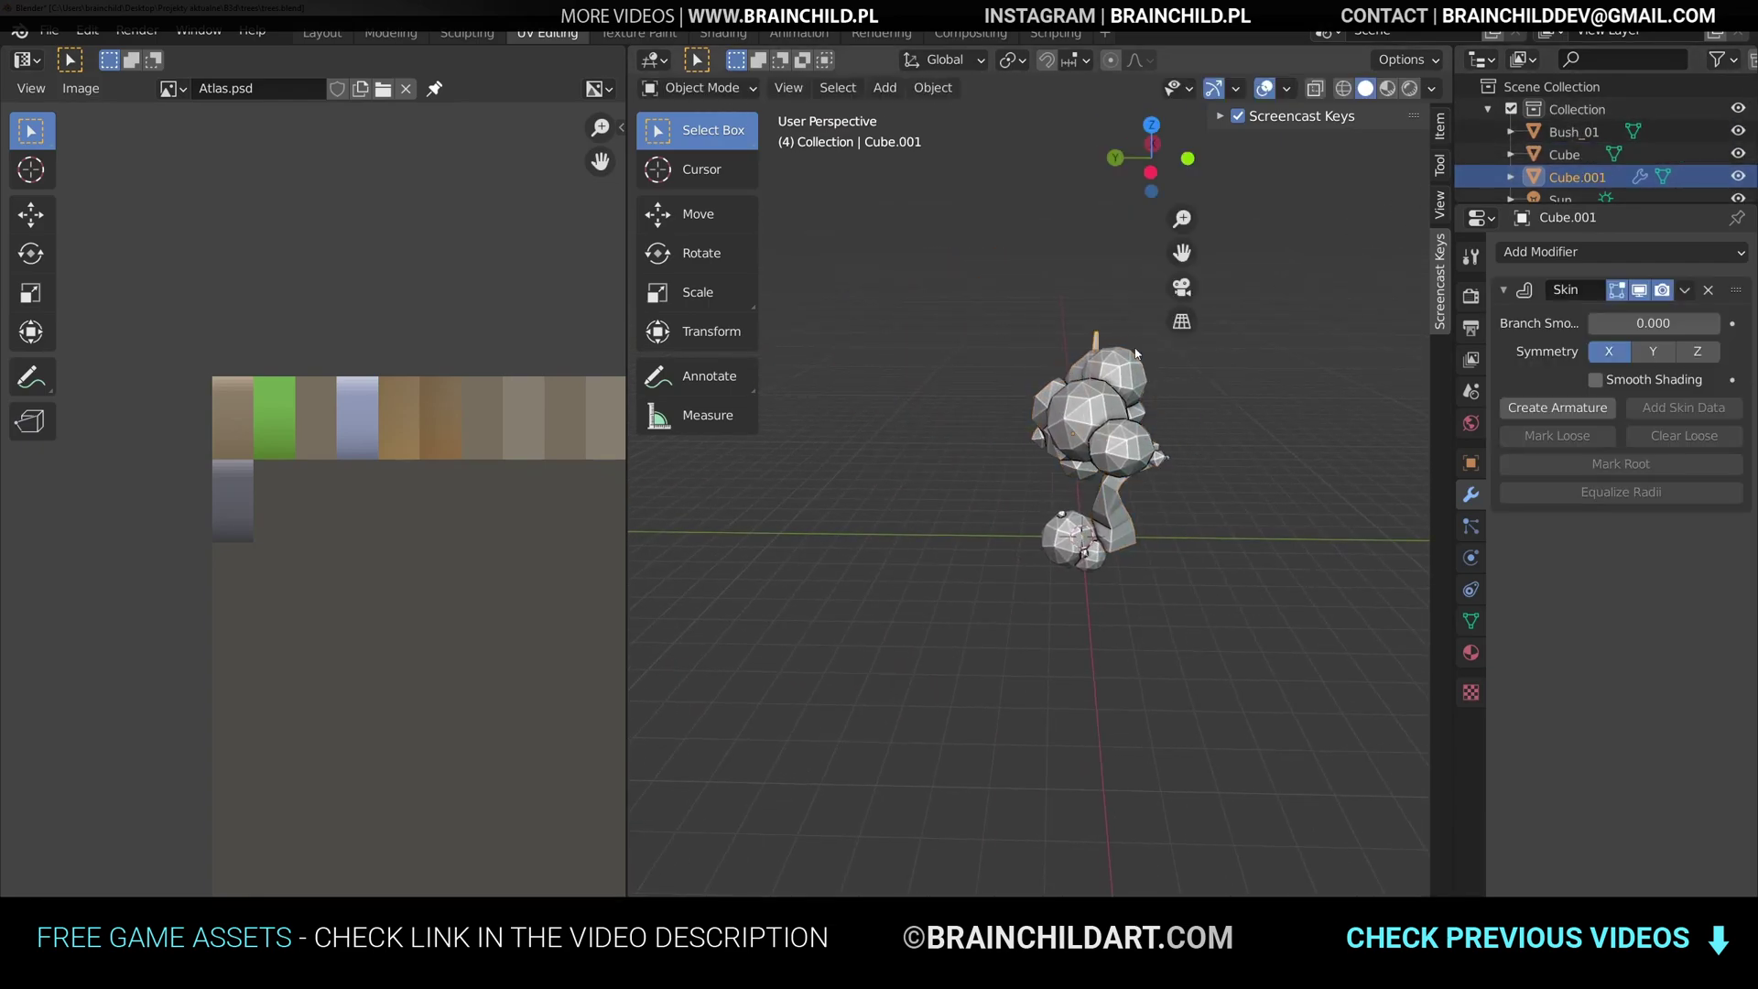
pyautogui.hotkey('shift', 'd')
pyautogui.press('Escape')
pyautogui.moveTo(1373, 352); pyautogui.dragTo(1200, 423, button='middle')
pyautogui.click(1271, 394)
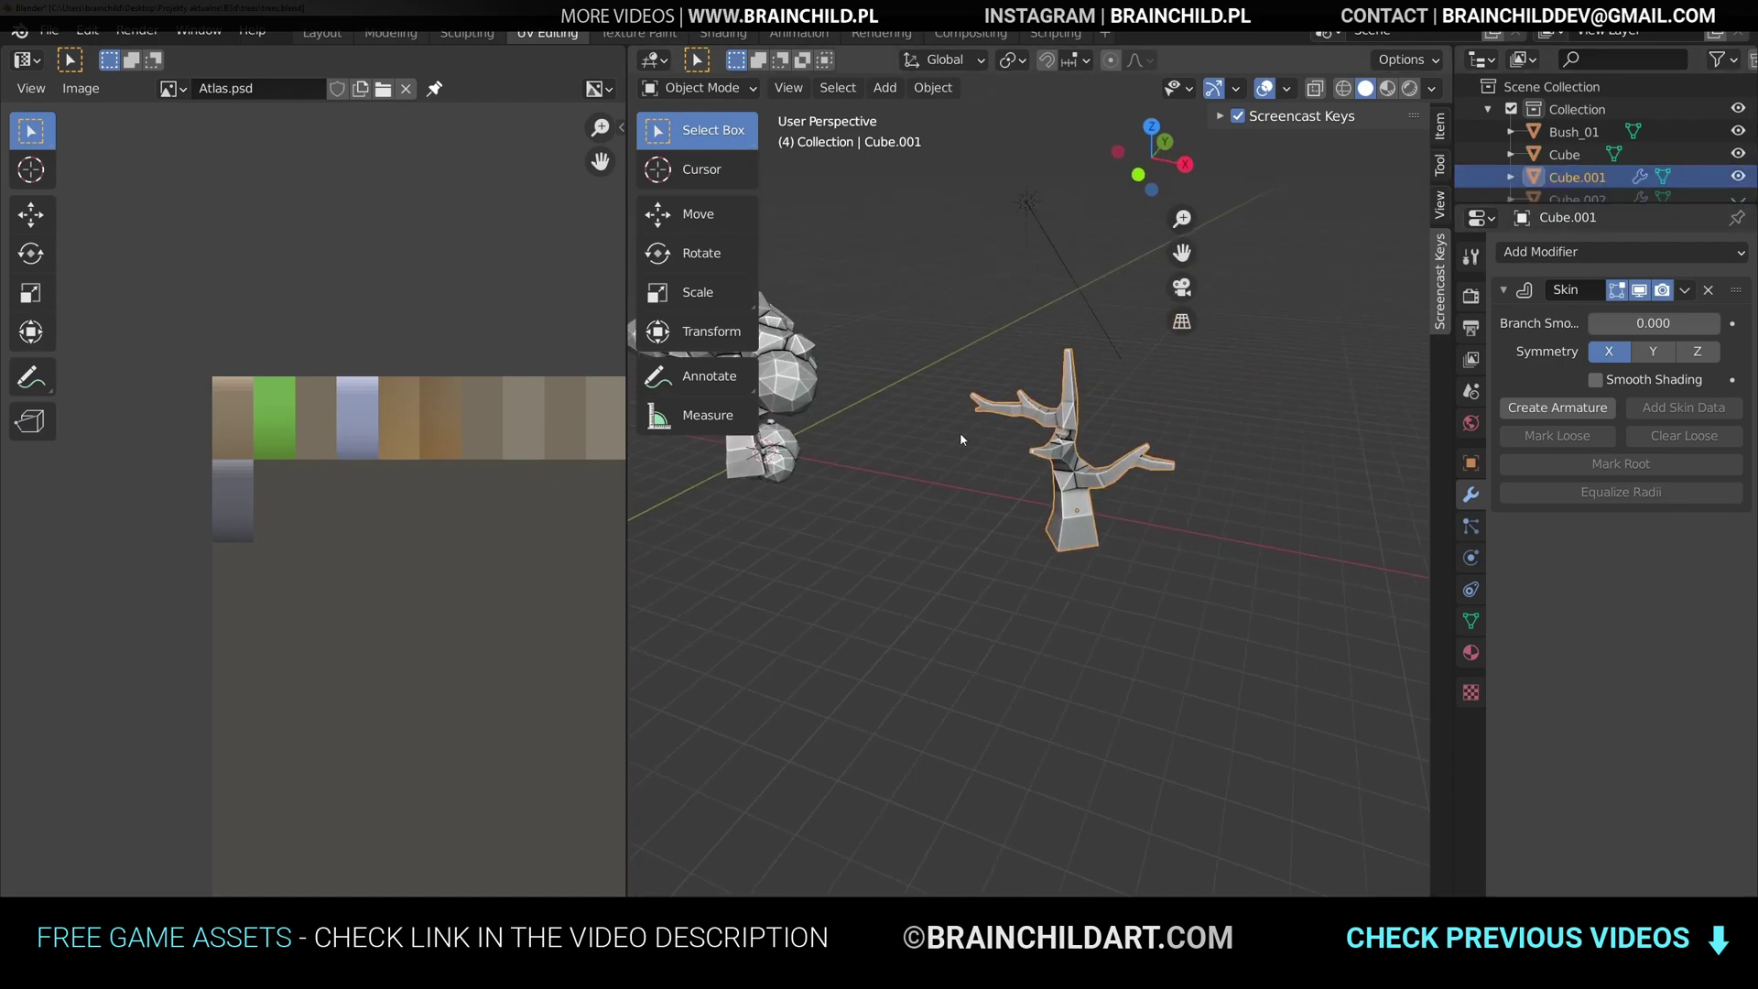
# - Duplicate the finished tree's trunk geometry in place and separate the copy into its own object
pyautogui.moveTo(986, 428); pyautogui.dragTo(1048, 438, button='middle')
pyautogui.click(912, 436)
pyautogui.press('Tab')
pyautogui.press('l')
pyautogui.moveTo(925, 427); pyautogui.dragTo(988, 428, button='middle')
pyautogui.hotkey('shift', 'd')
pyautogui.press('Escape')
pyautogui.press('p')
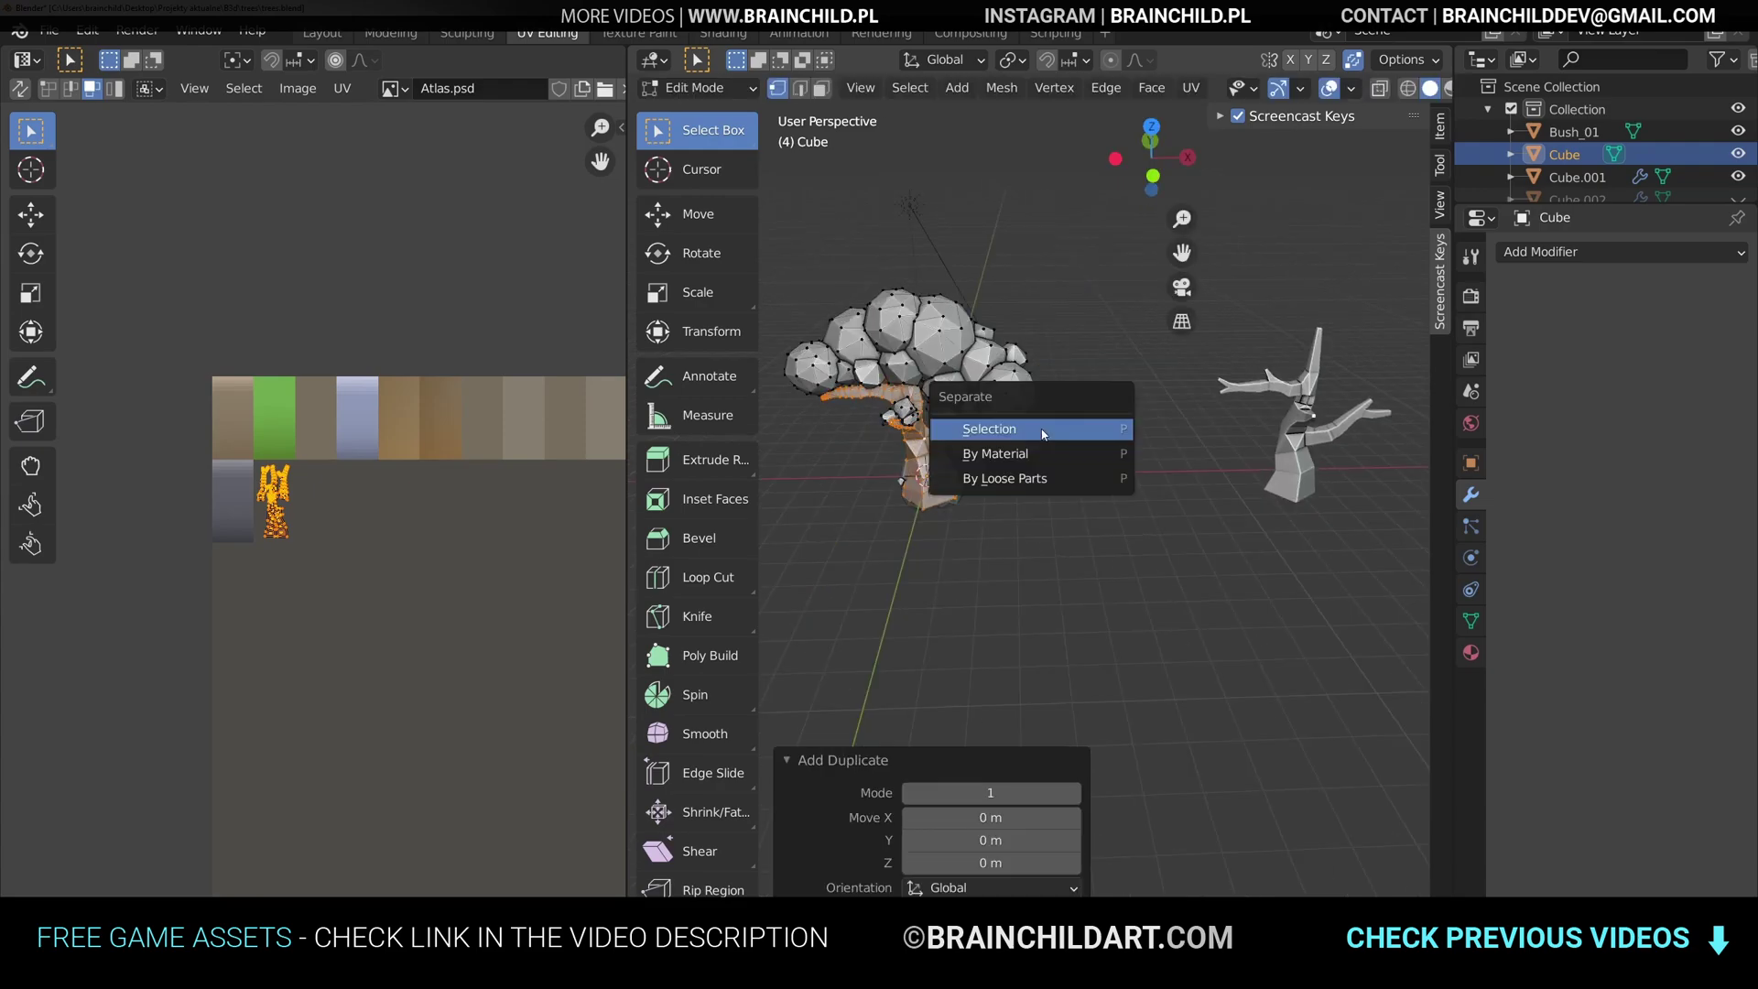
pyautogui.click(1044, 431)
pyautogui.press('Tab')
# - Move the separated trunk copy along X to stand between the tree and the skin-modifier trunk
pyautogui.click(932, 443)
pyautogui.press('g')
pyautogui.press('x')
pyautogui.click(1165, 439)
# - Apply a slight Shrink/Fatten to all of the trunk copy's geometry
pyautogui.press('KP_Decimal')
pyautogui.press('Tab')
pyautogui.press('a')
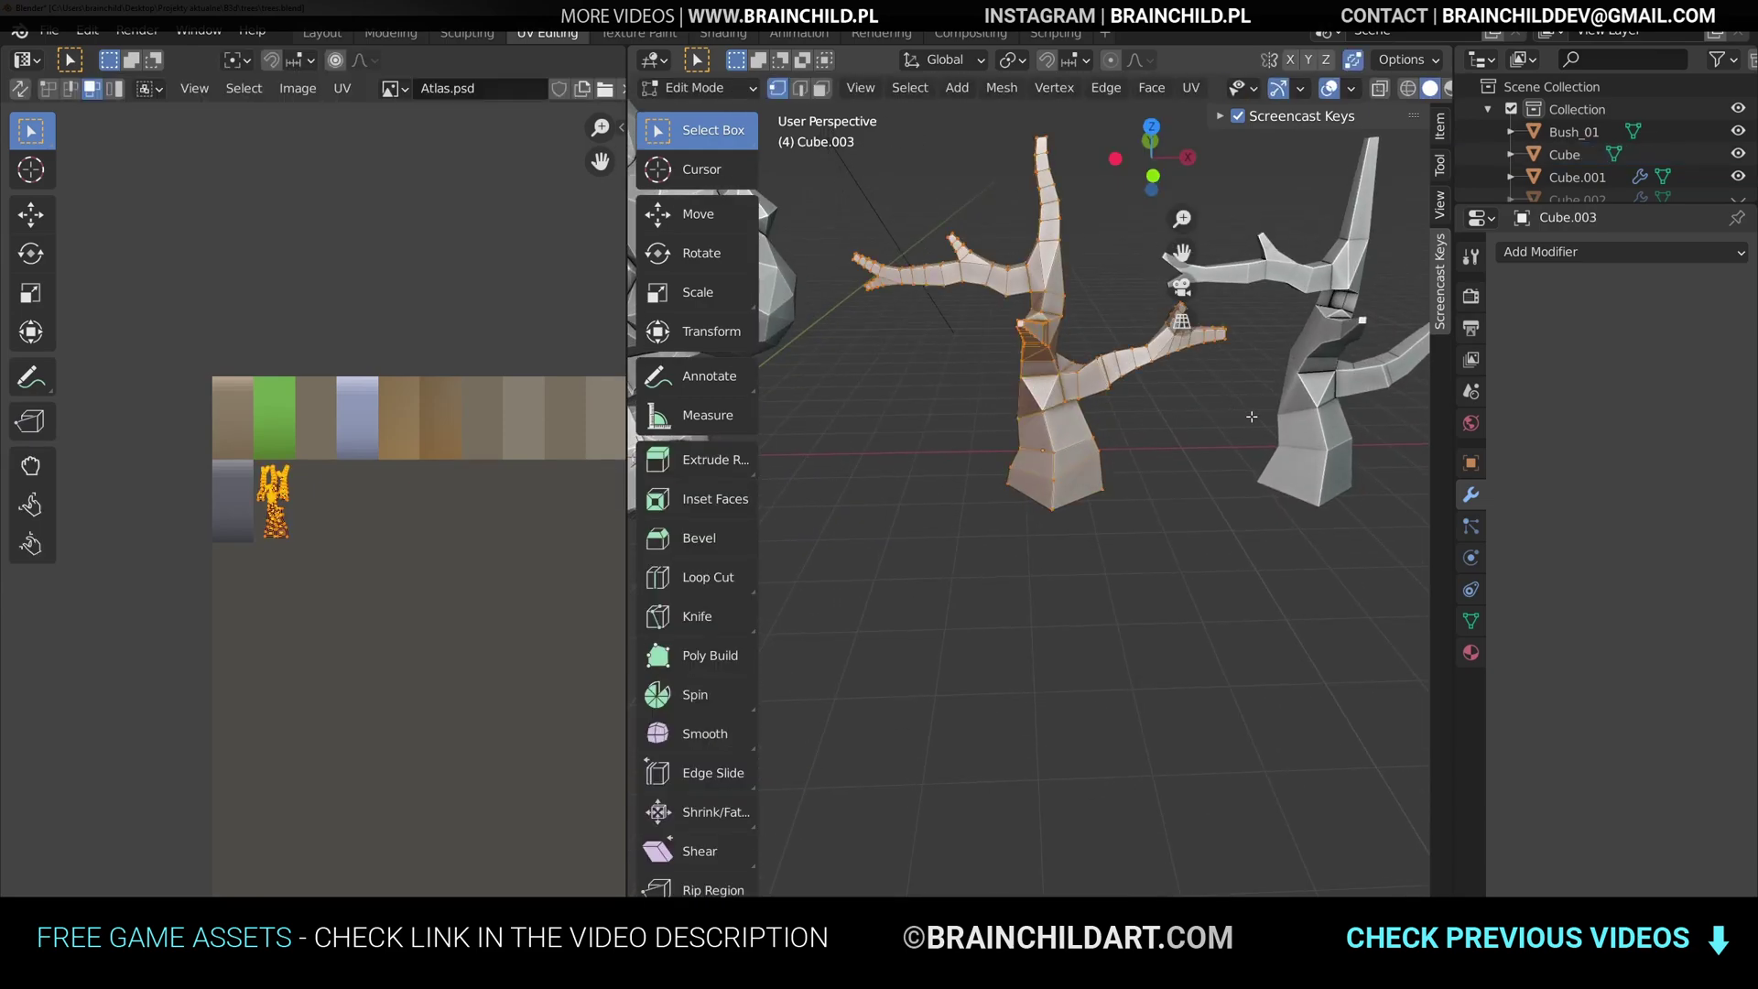
pyautogui.hotkey('alt', 's')
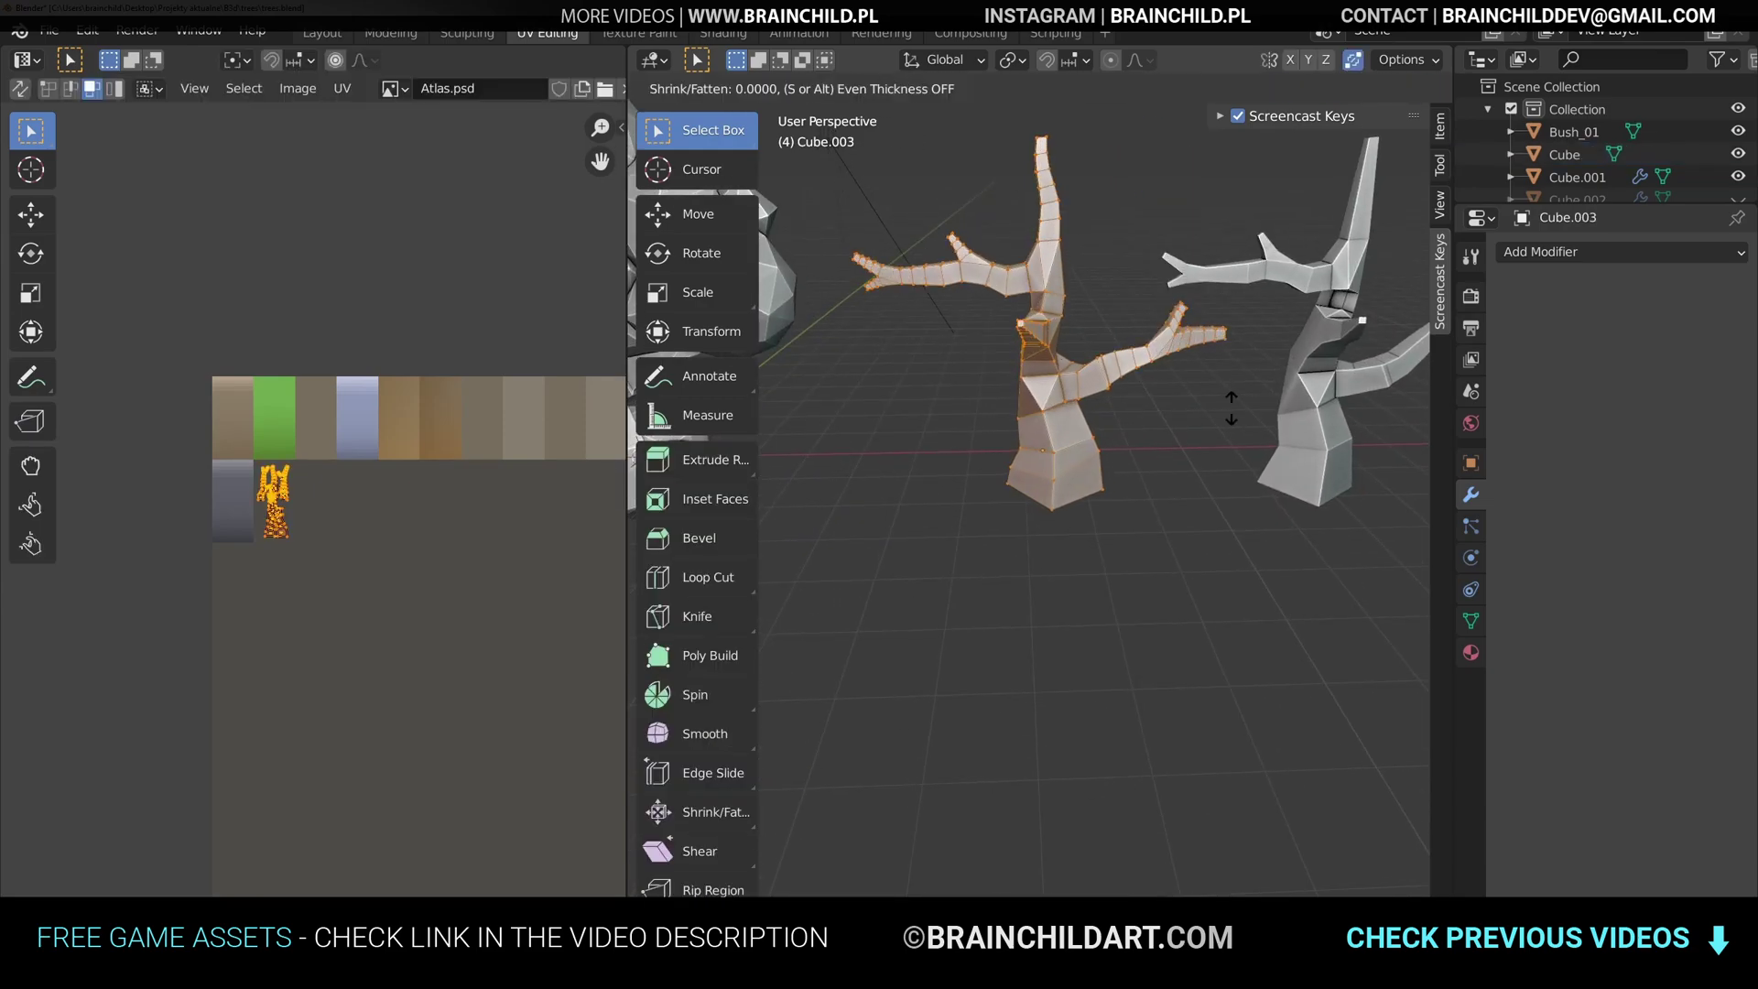
pyautogui.click(1227, 414)
pyautogui.moveTo(1227, 413); pyautogui.dragTo(1104, 410, button='middle')
pyautogui.press('Tab')
# - Add a Decimate modifier to the trunk copy and set its collapse ratio to 0.4278
pyautogui.click(1624, 257)
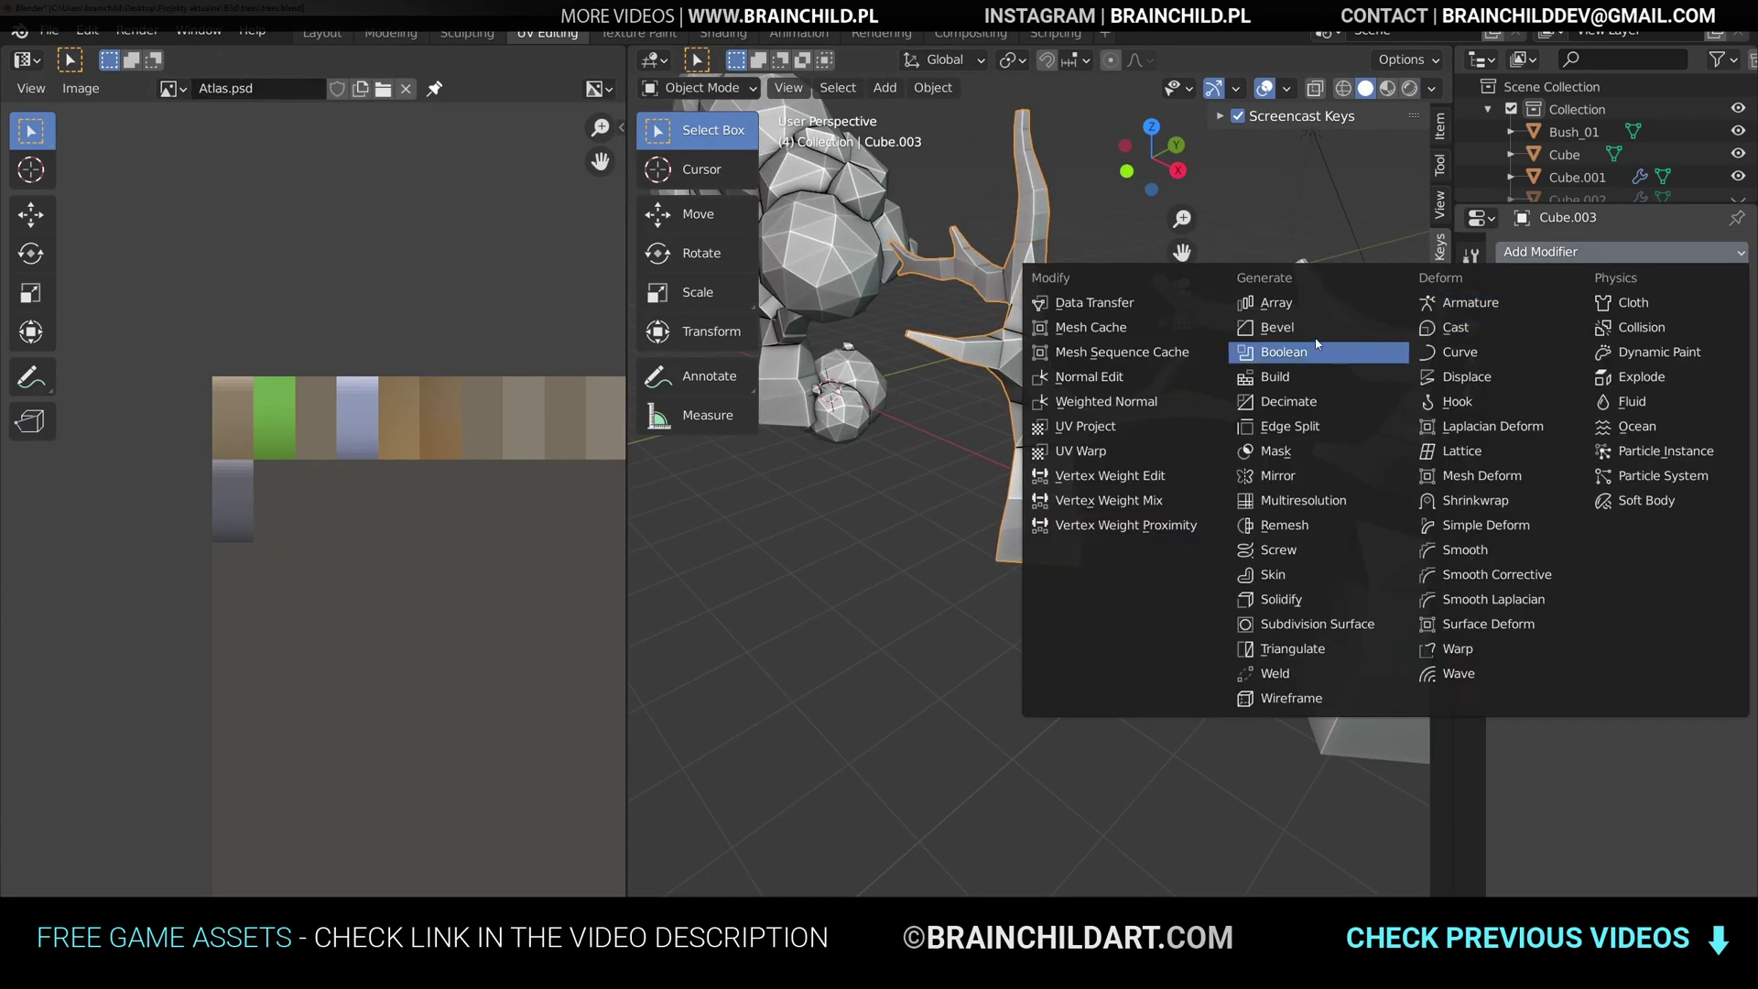
pyautogui.click(1300, 401)
pyautogui.moveTo(1642, 352); pyautogui.dragTo(1645, 351)
# - Scale the trunk copy to 0.911, stretch it about 1.15 along Z, and apply its rotation and scale
pyautogui.scroll(-5, 1199, 421)
pyautogui.moveTo(1200, 421); pyautogui.dragTo(1261, 388, button='middle')
pyautogui.press('s')
pyautogui.click(1248, 394)
pyautogui.press('s')
pyautogui.press('z')
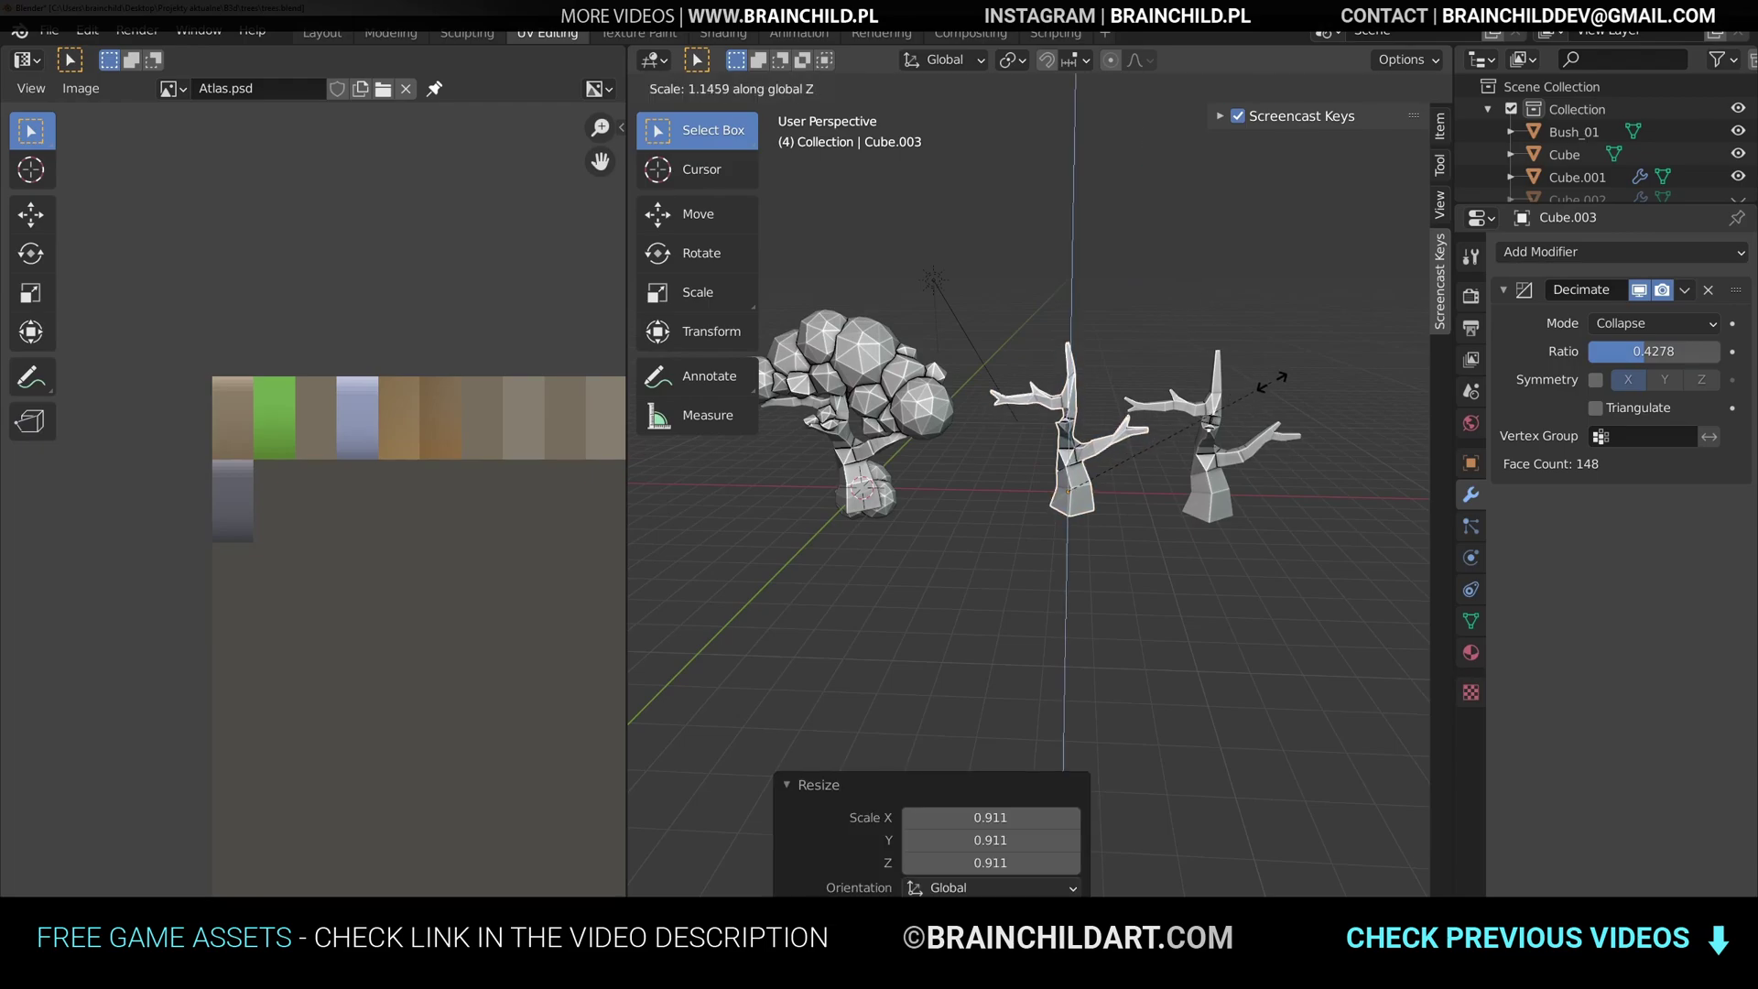
pyautogui.click(1268, 384)
pyautogui.hotkey('ctrl', 'a')
pyautogui.click(1236, 386)
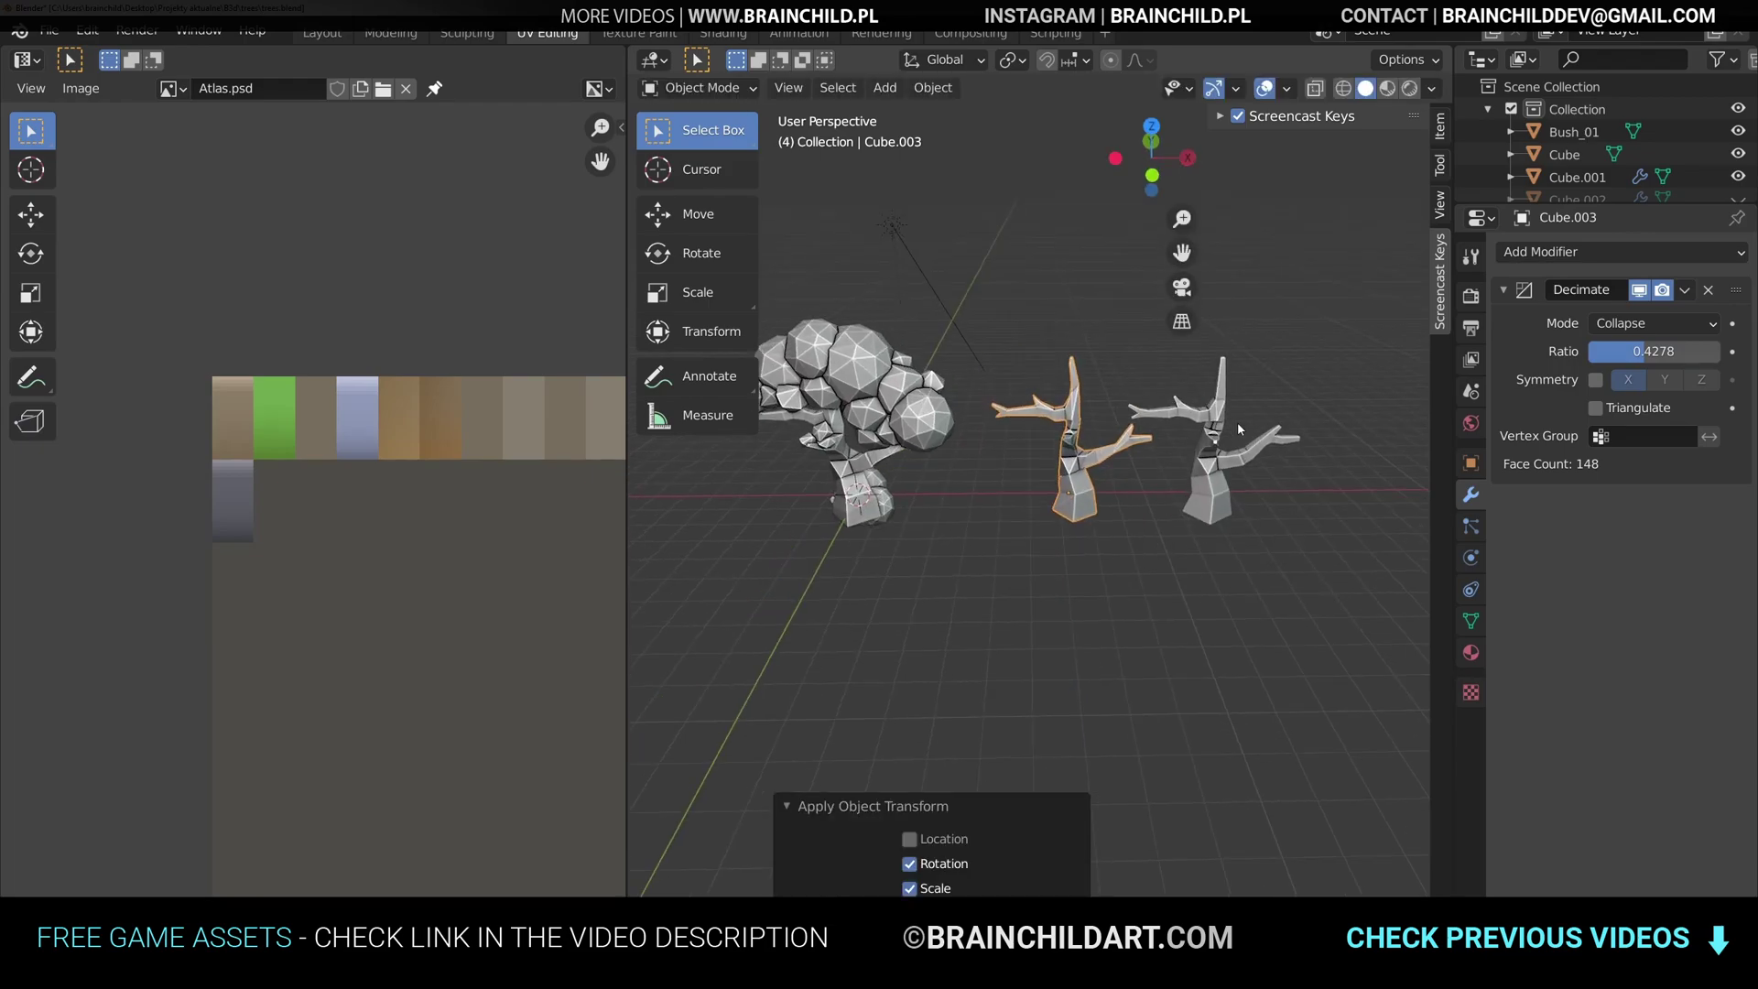
# - Clear the trunk copy's location, move its mesh onto the world origin using a wireframe top view, and save the file
pyautogui.hotkey('alt', 'g')
pyautogui.keyDown('shift'); pyautogui.moveTo(1042, 447); pyautogui.dragTo(1265, 385, button='middle'); pyautogui.keyUp('shift')
pyautogui.scroll(4, 1218, 386)
pyautogui.press('Tab')
pyautogui.press('KP_7')
pyautogui.press('z')
pyautogui.click(1135, 490)
pyautogui.press('g')
pyautogui.click(1123, 454)
pyautogui.press('Tab')
pyautogui.moveTo(1122, 454)
pyautogui.mouseDown(button='middle')
pyautogui.moveTo(1172, 349)
pyautogui.moveTo(1180, 385)
pyautogui.mouseUp(button='middle')
pyautogui.hotkey('ctrl', 's')
# - Rename the trunk object to Tree_02 and export only that selection as Tree_02.fbx into the Unity Model folder
pyautogui.scroll(-3, 1586, 156)
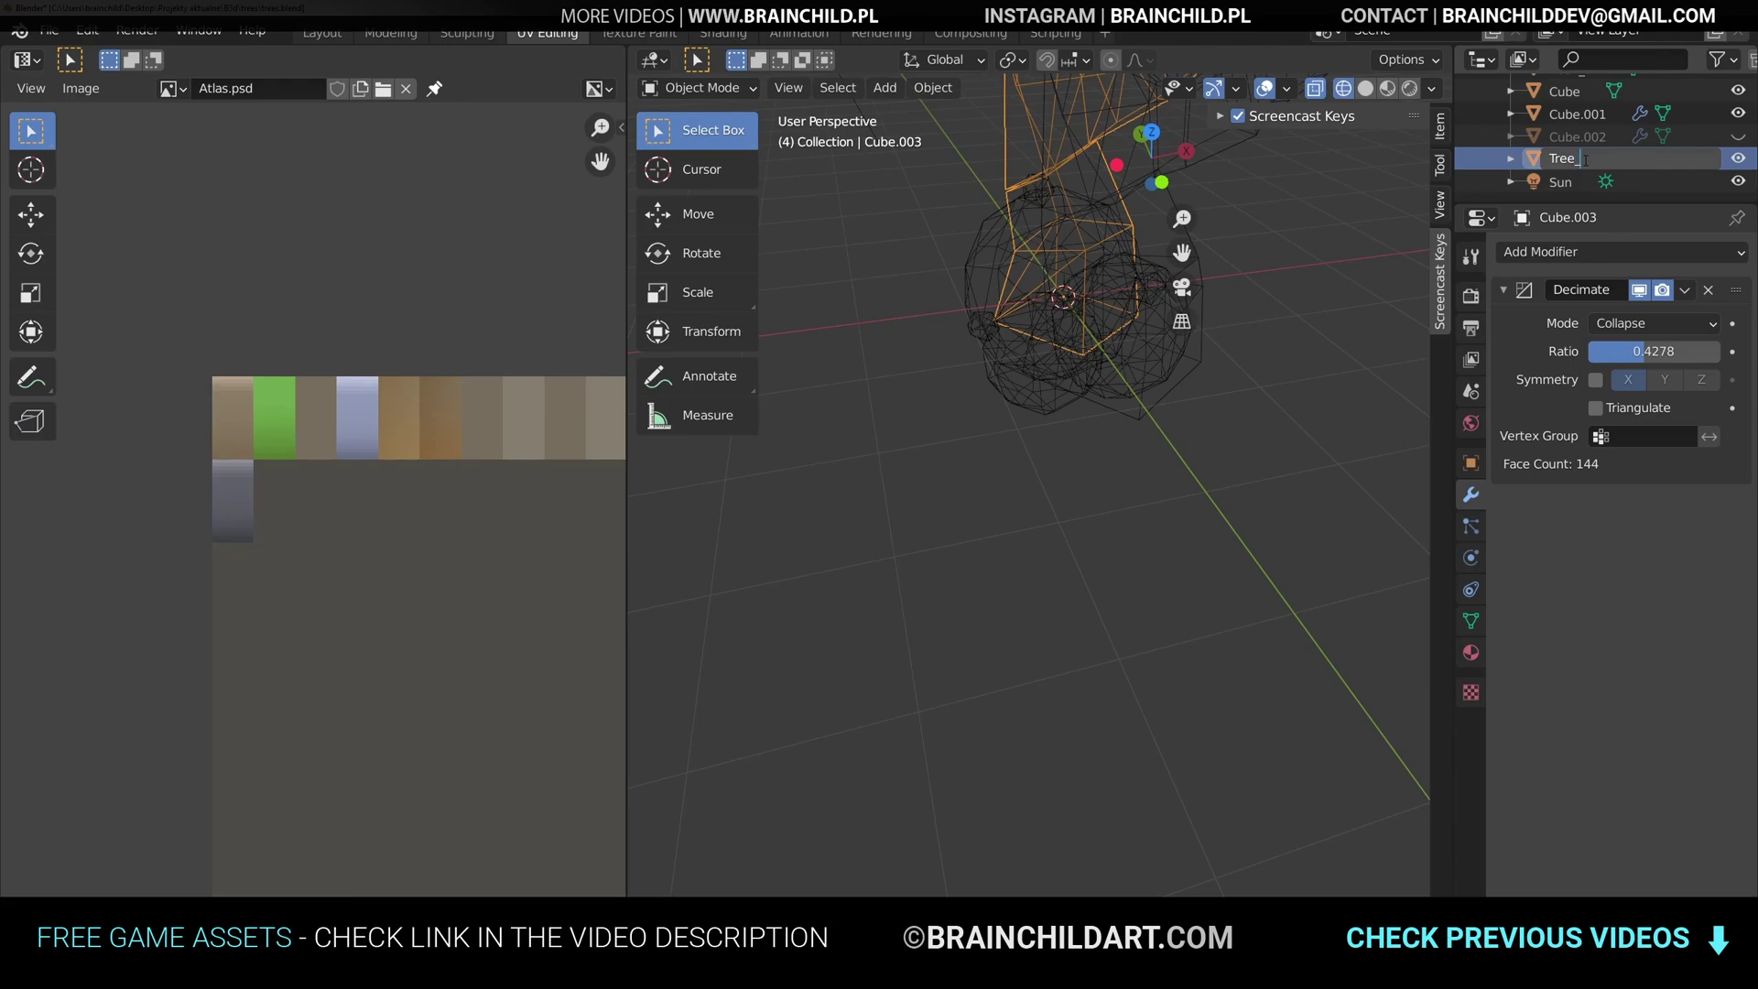
pyautogui.press('q')
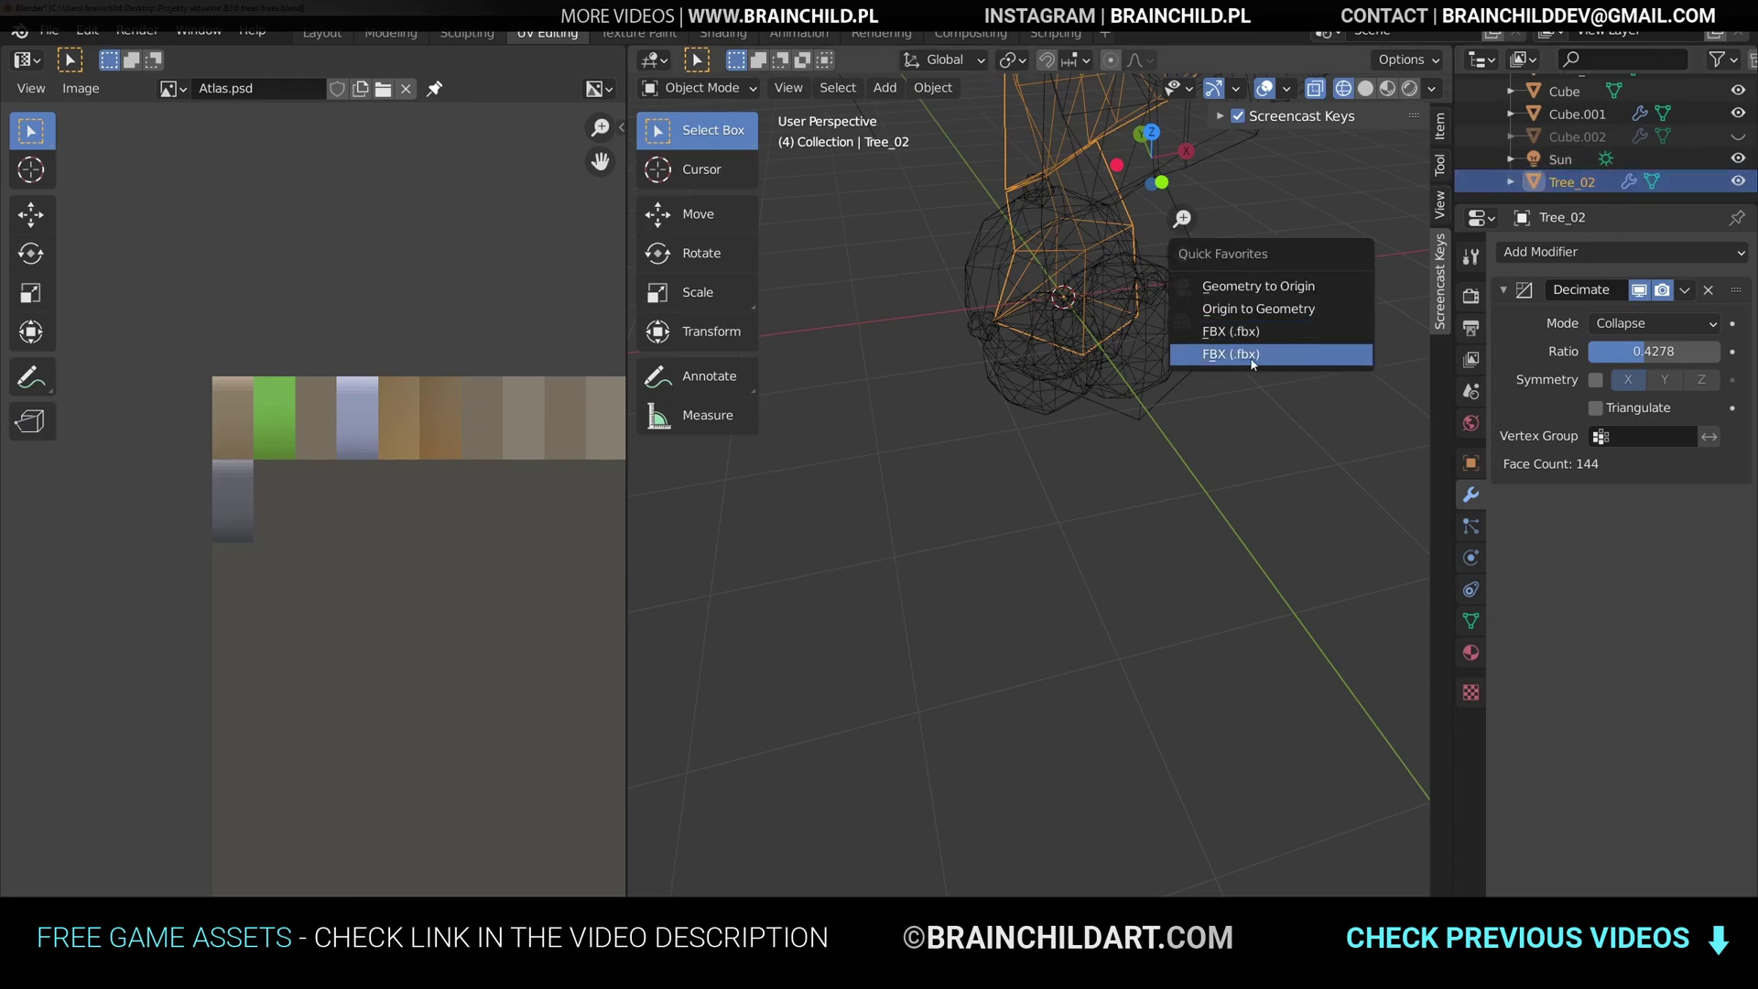
pyautogui.click(1247, 357)
pyautogui.click(771, 679)
pyautogui.write('Tree_02')
pyautogui.press('Return')
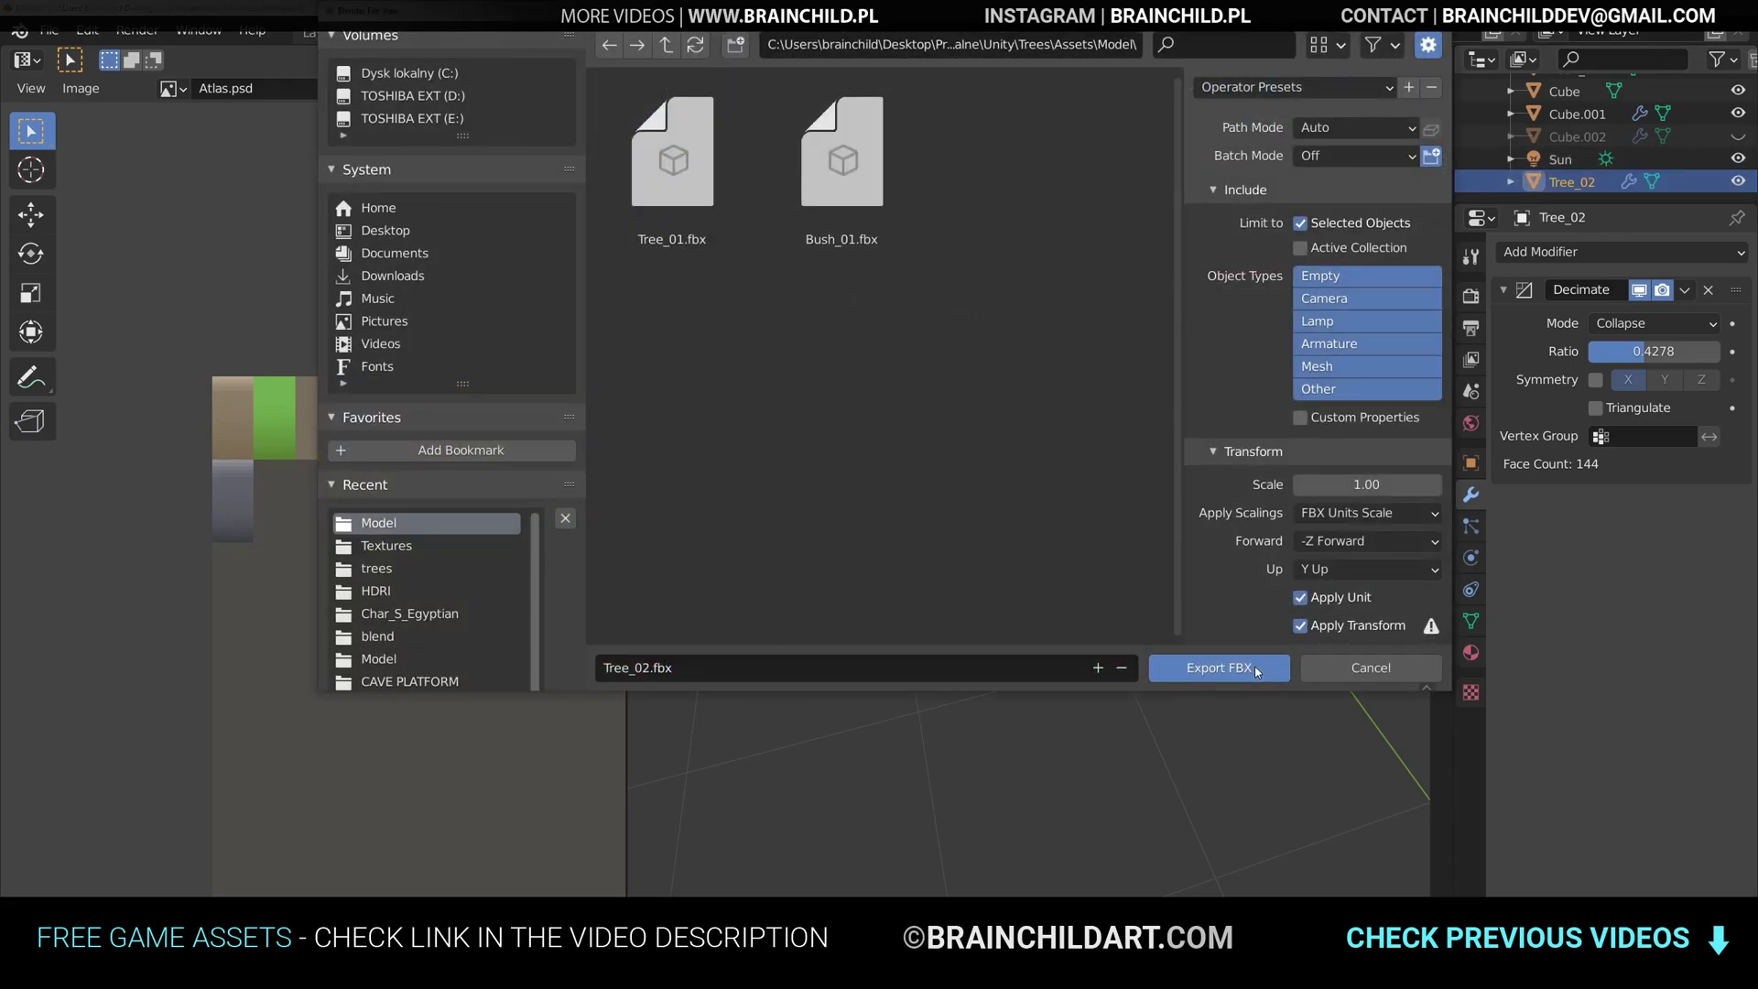
pyautogui.click(1255, 667)
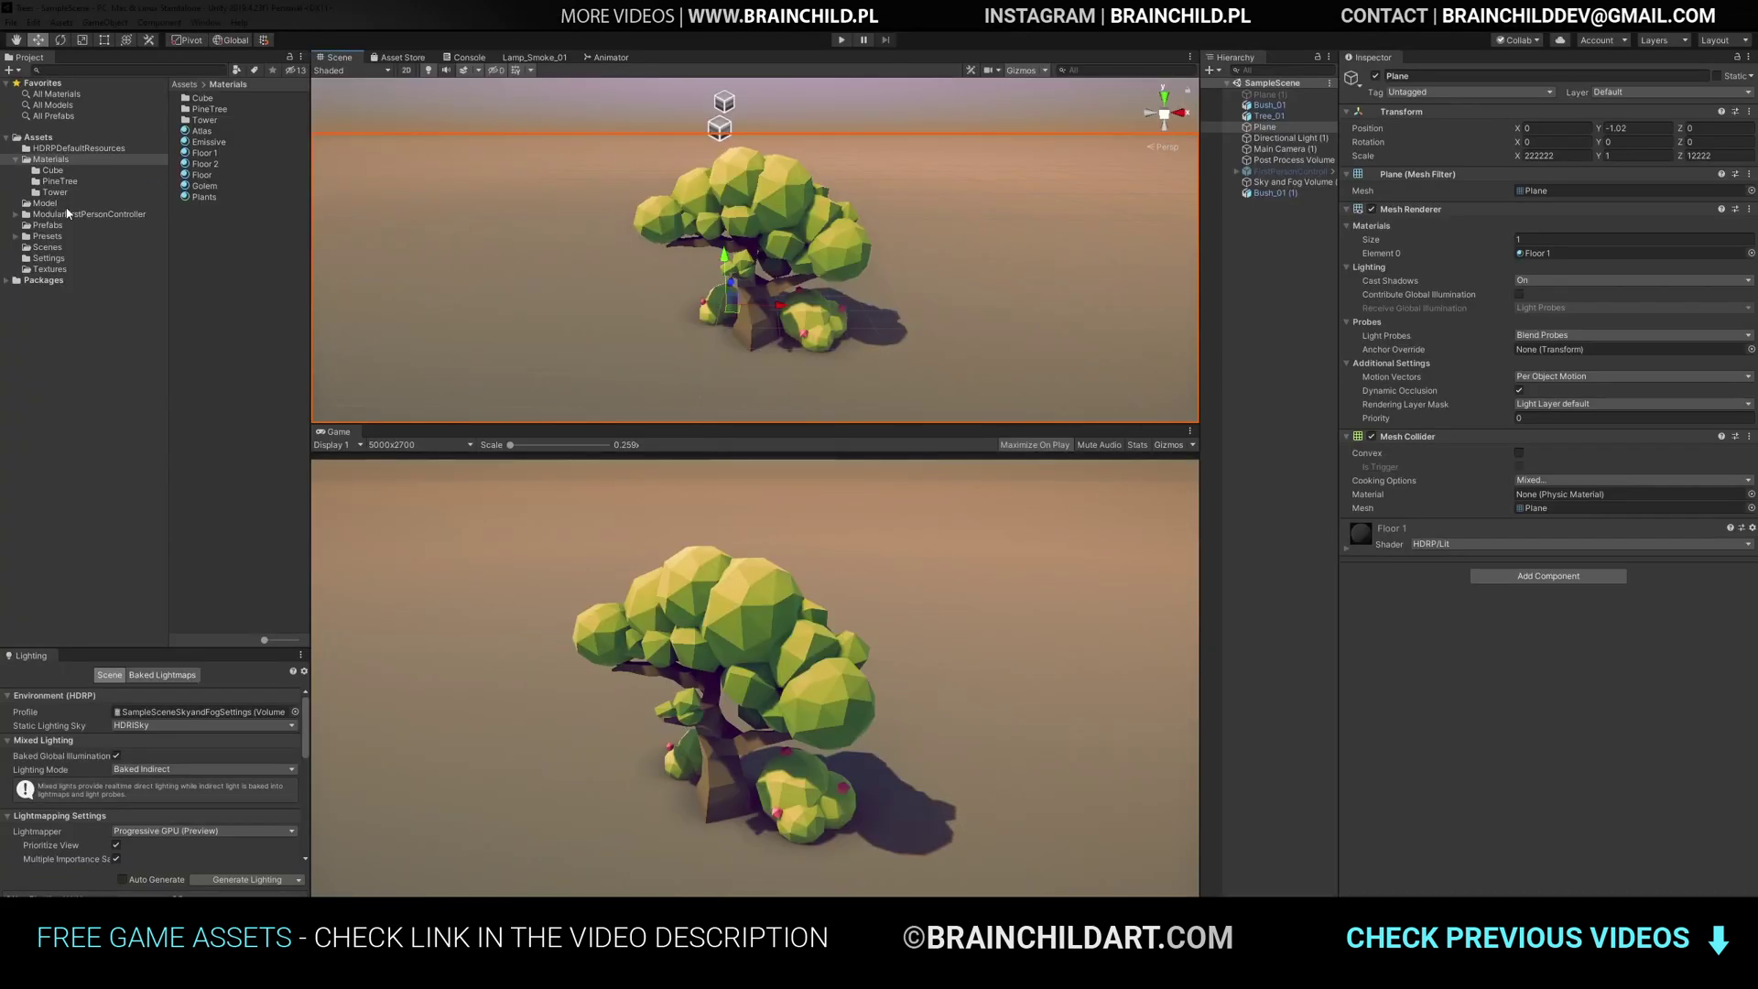
# - Switch to Unity, place Tree_02 behind the leafy tree at about X 6.38, Z 1.74, and rotate it to about 150.7° around Y
pyautogui.moveTo(217, 123); pyautogui.dragTo(929, 326)
pyautogui.press('e')
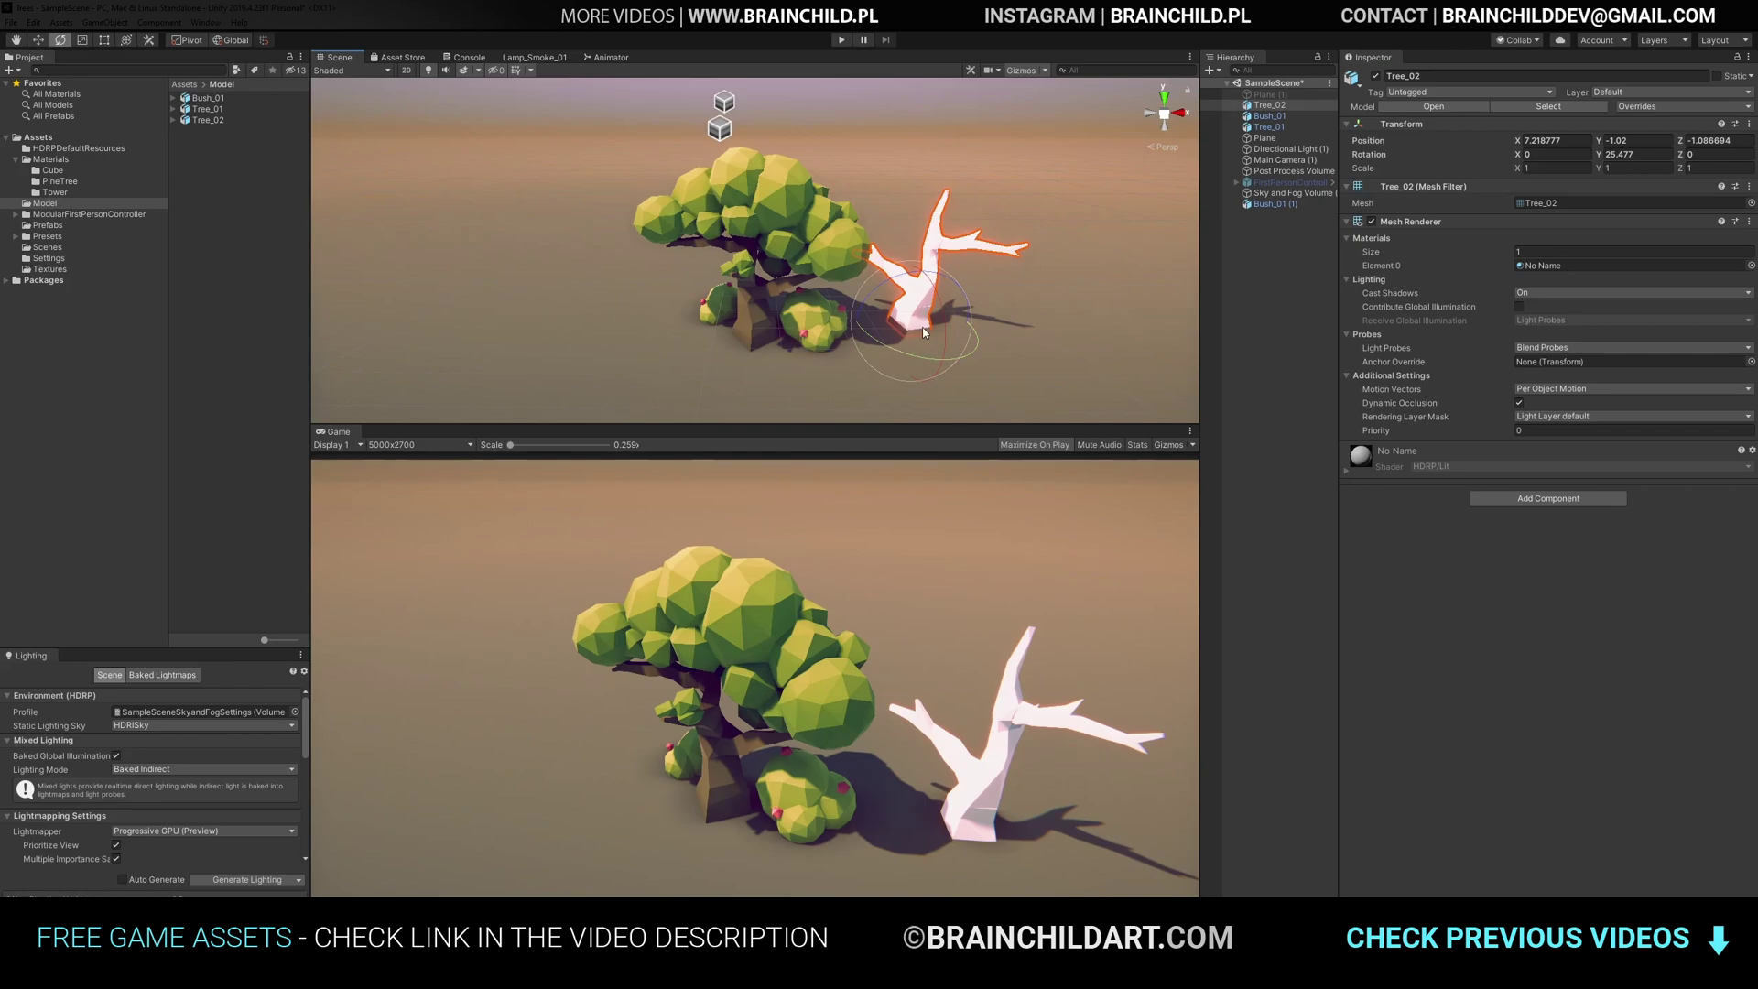
pyautogui.moveTo(911, 329); pyautogui.dragTo(593, 172)
pyautogui.press('e')
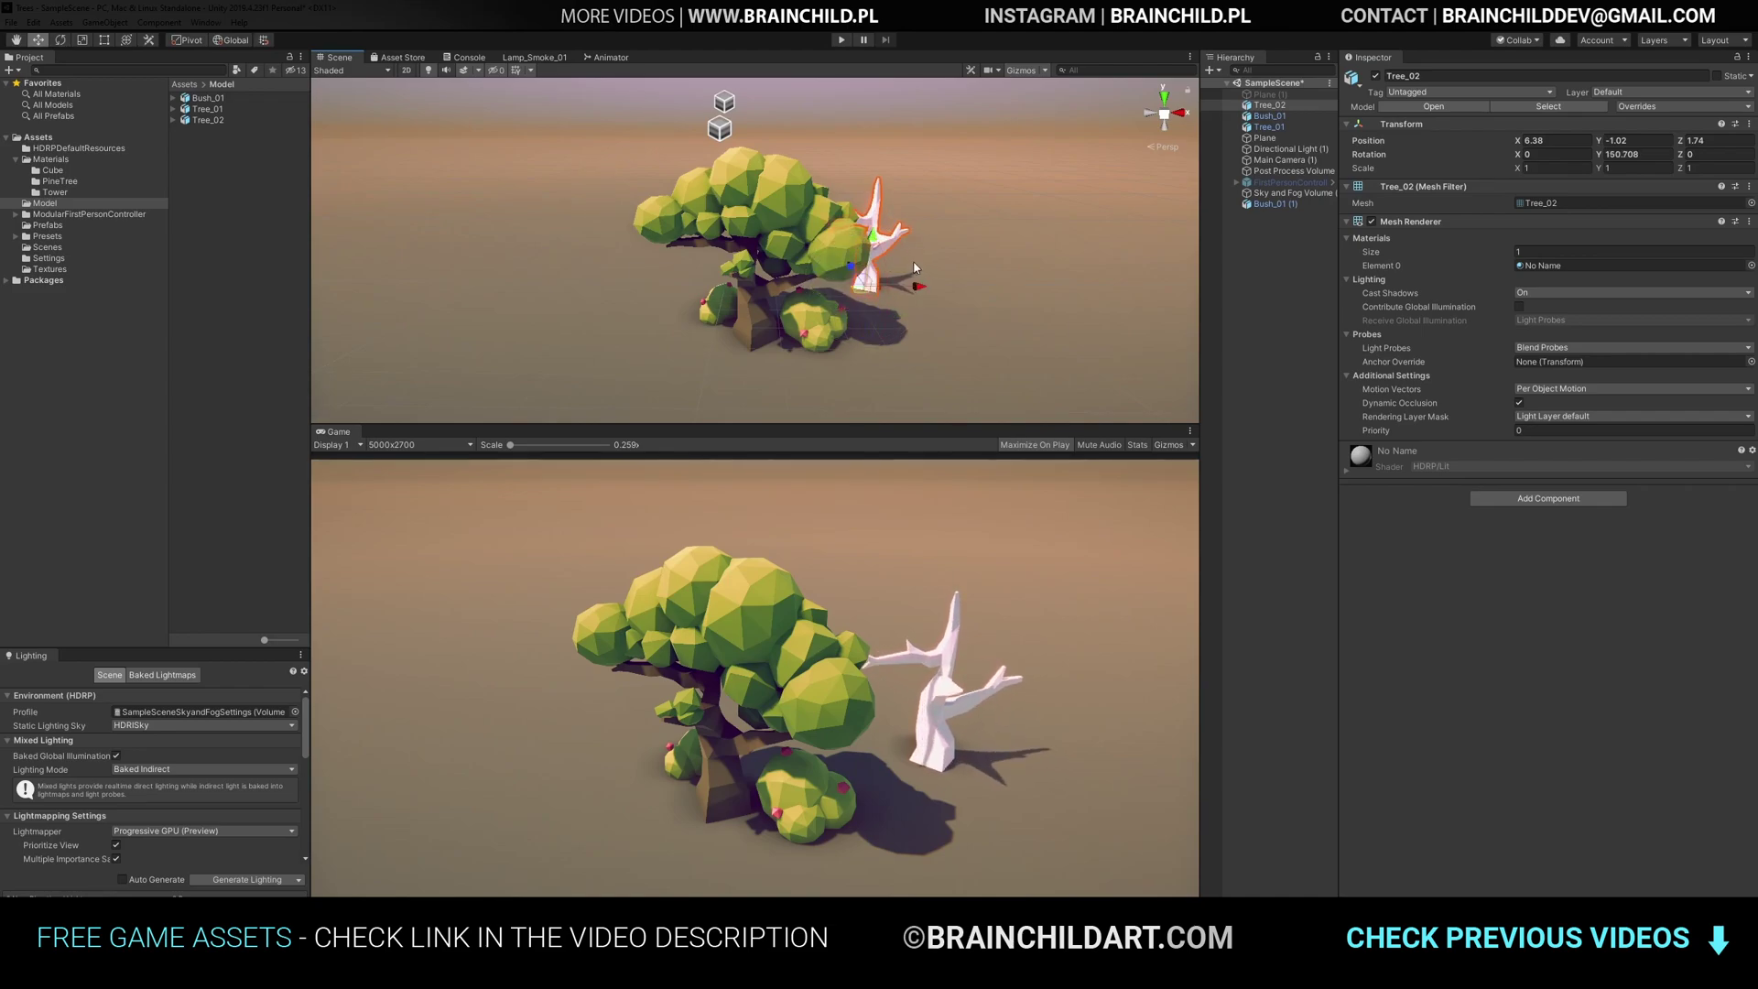
# - Move Tree_02 in front of the leafy tree at X -2.4, Z -3.27 and rotate it to about 95.5° around Y
pyautogui.moveTo(864, 288); pyautogui.dragTo(806, 298)
pyautogui.press('r')
pyautogui.moveTo(806, 298); pyautogui.dragTo(809, 301, button='middle')
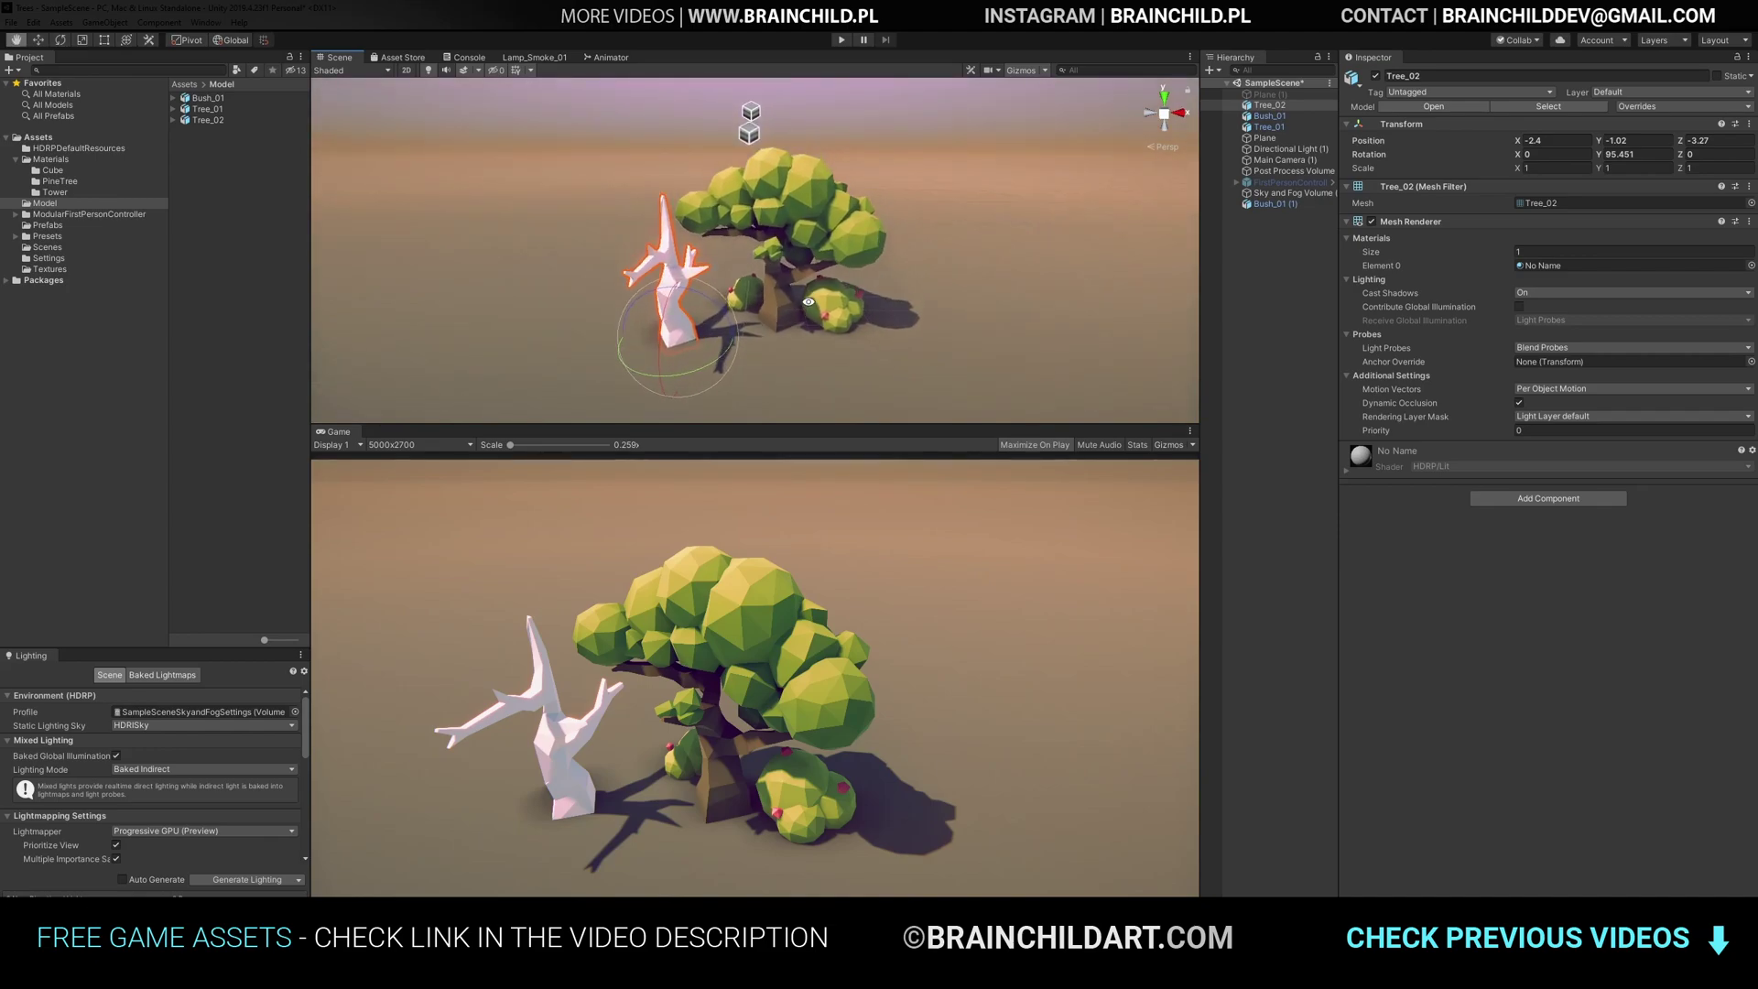
pyautogui.keyDown('alt'); pyautogui.moveTo(808, 301); pyautogui.dragTo(807, 317); pyautogui.keyUp('alt')
# - Align the Main Camera with an adjusted scene view that frames the white bare tree, leafy tree and bushes together
pyautogui.click(1296, 151)
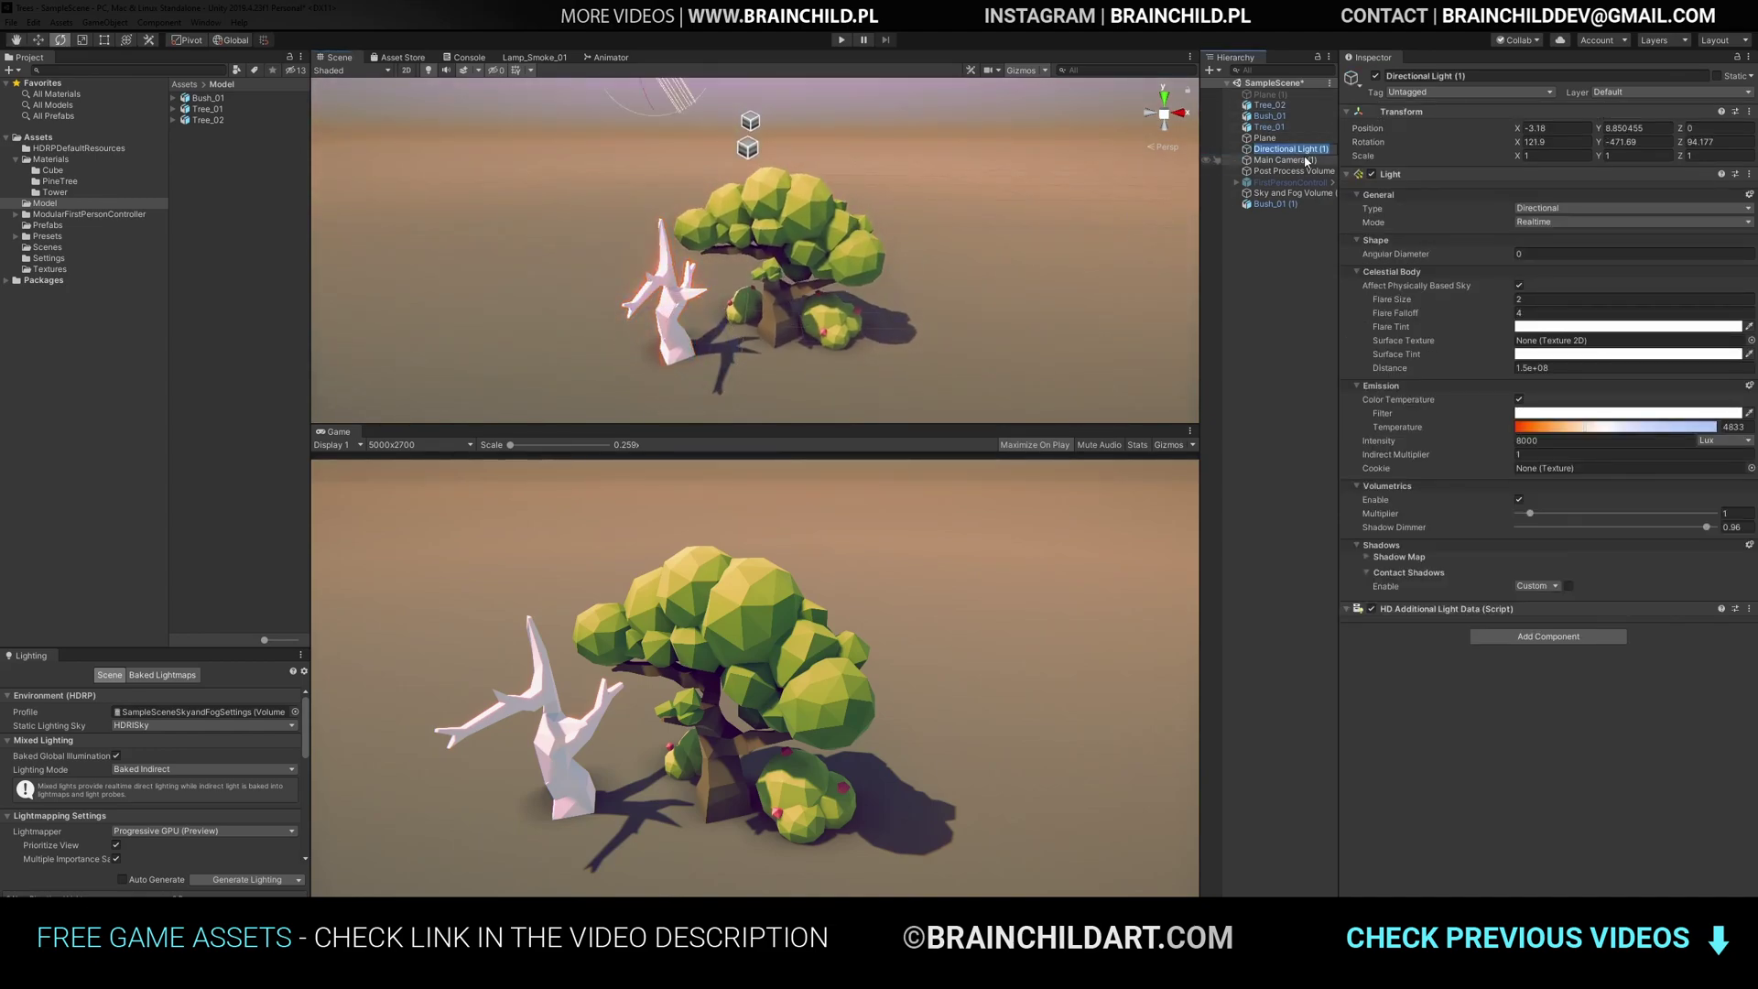
pyautogui.click(1306, 161)
pyautogui.hotkey('ctrl', 'shift', 'f')
pyautogui.moveTo(802, 271); pyautogui.dragTo(793, 264, button='middle')
pyautogui.scroll(-1, 812, 265)
pyautogui.hotkey('ctrl', 'shift', 'f')
pyautogui.keyDown('alt'); pyautogui.moveTo(808, 266); pyautogui.dragTo(798, 267); pyautogui.keyUp('alt')
pyautogui.hotkey('ctrl', 'shift', 'f')
pyautogui.scroll(-2, 798, 266)
pyautogui.hotkey('ctrl', 'shift', 'f')
pyautogui.scroll(2, 799, 267)
pyautogui.hotkey('ctrl', 'shift', 'f')
pyautogui.moveTo(794, 266); pyautogui.dragTo(796, 268, button='middle')
pyautogui.hotkey('ctrl', 'shift', 'f')
pyautogui.hotkey('ctrl', 'shift', 'f')
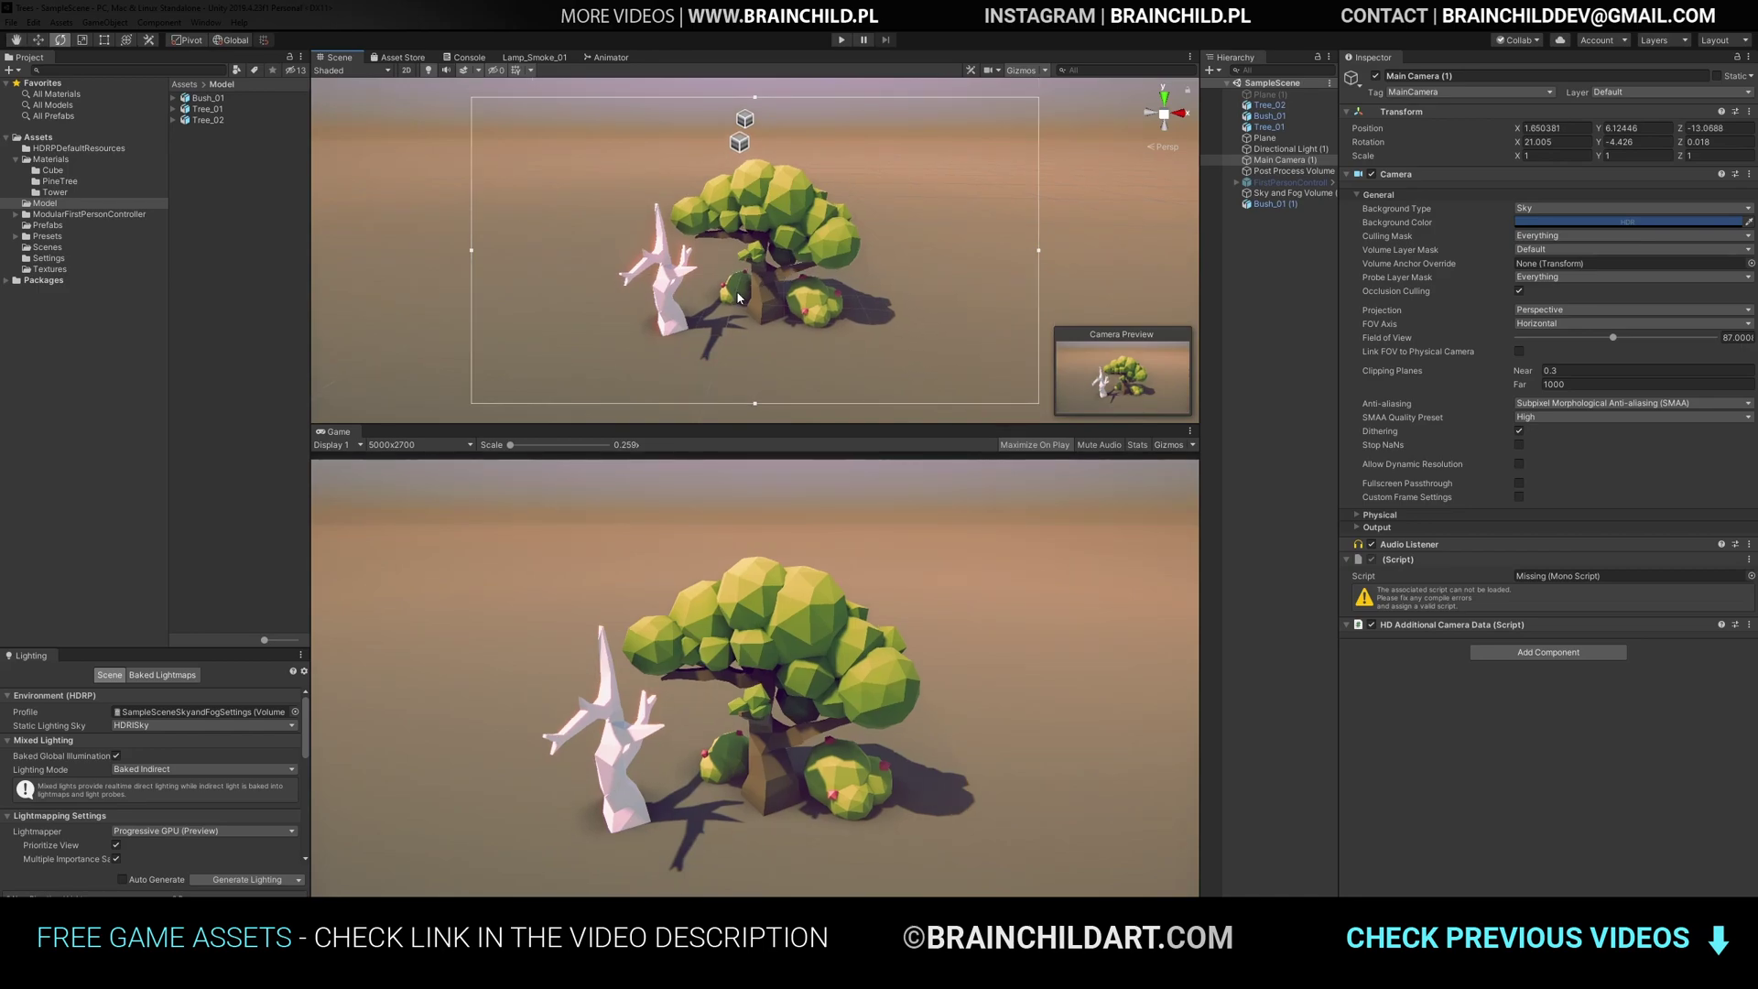
# - Assign the Atlas material to Tree_02 and rotate the trunk around Y to find a better branch direction
pyautogui.scroll(1, 732, 297)
pyautogui.moveTo(185, 130); pyautogui.dragTo(648, 283)
pyautogui.click(648, 283)
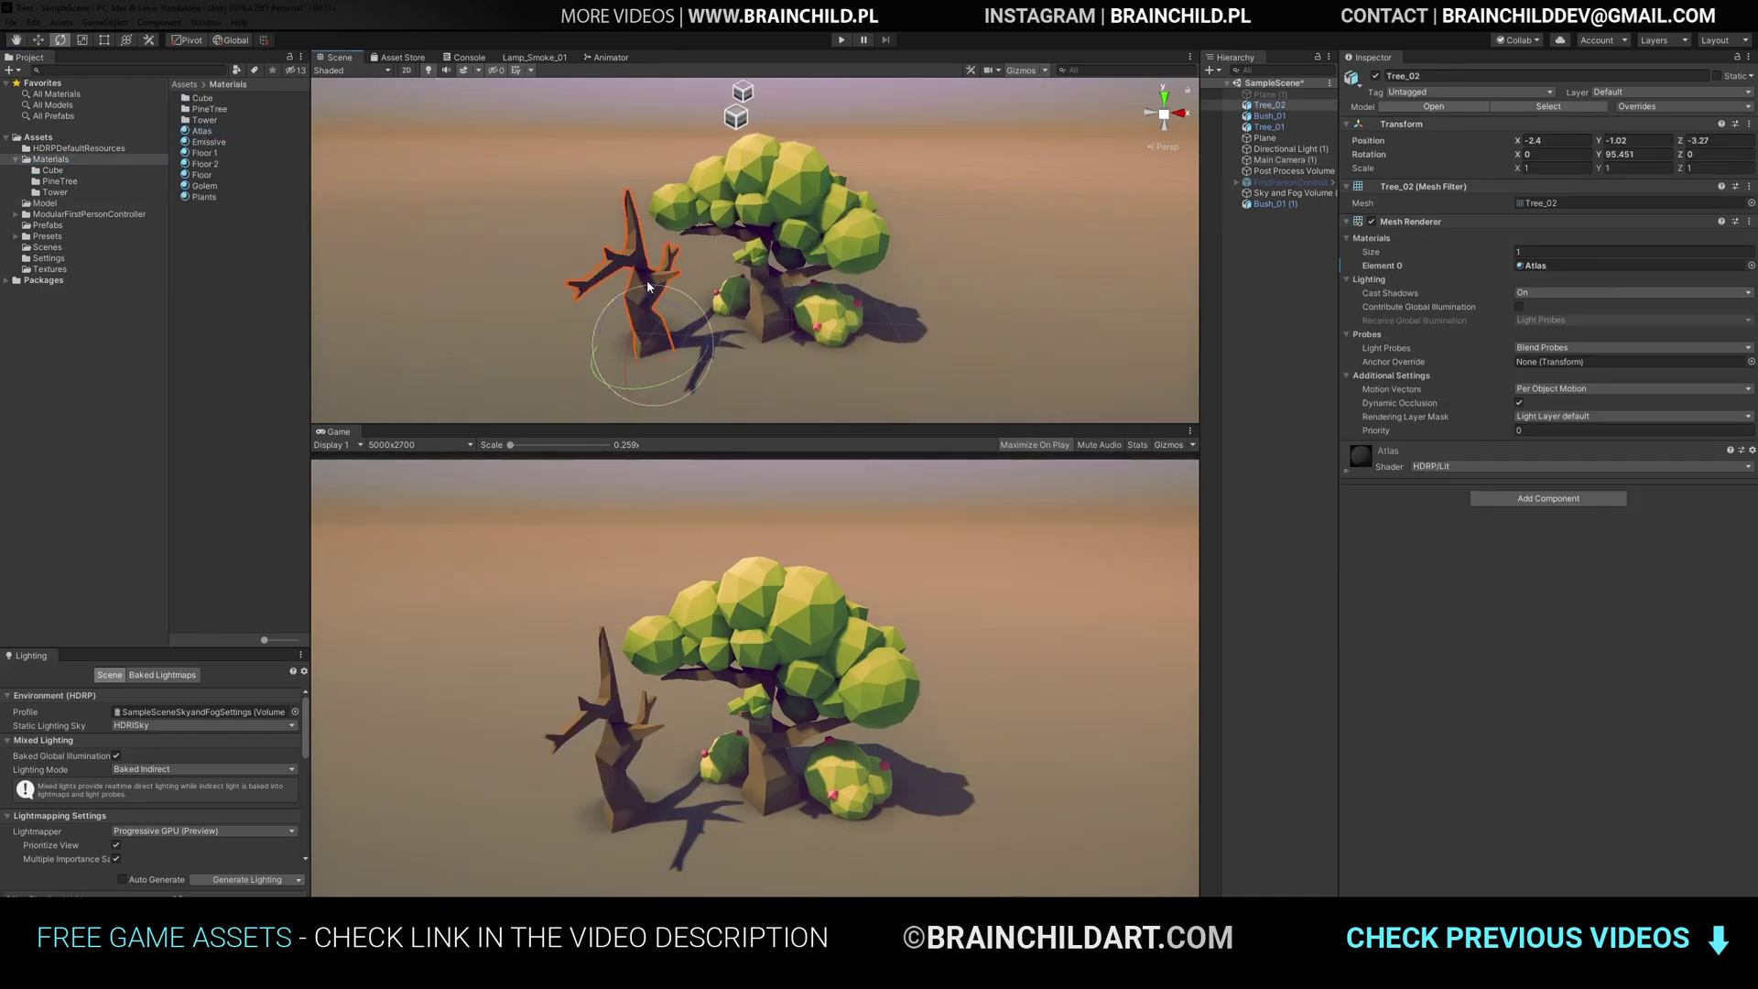
pyautogui.moveTo(668, 378); pyautogui.dragTo(1075, 331)
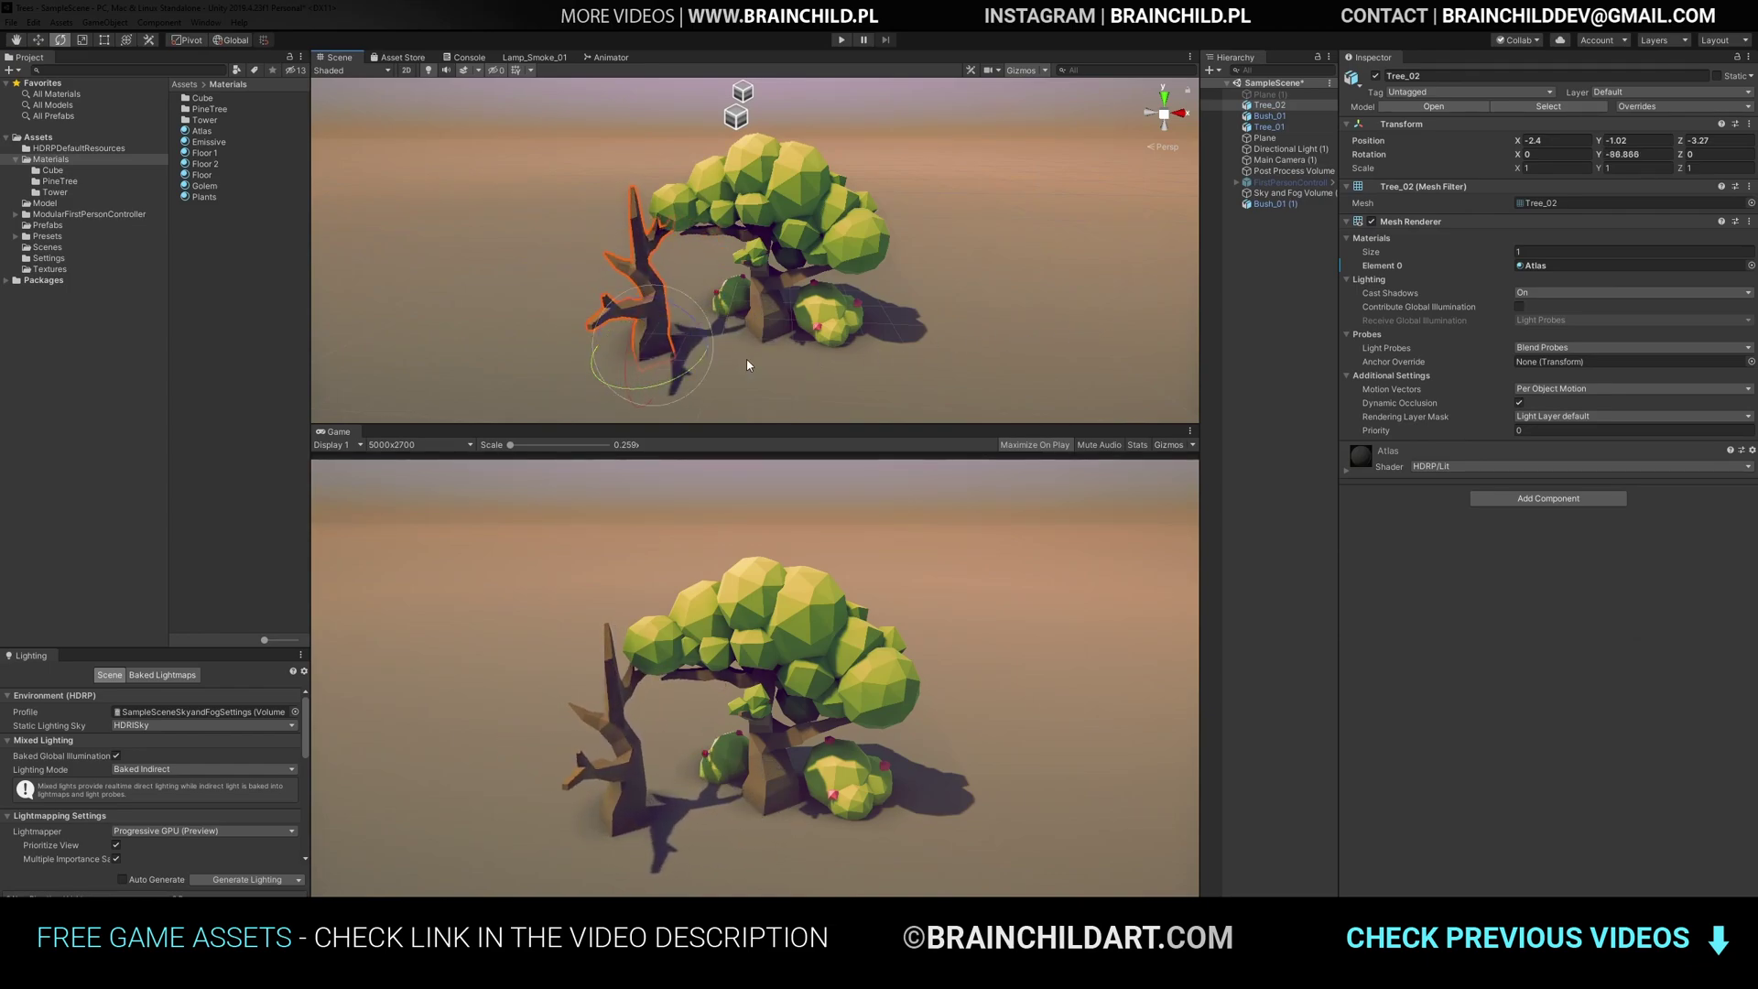
pyautogui.moveTo(659, 351); pyautogui.dragTo(1036, 358)
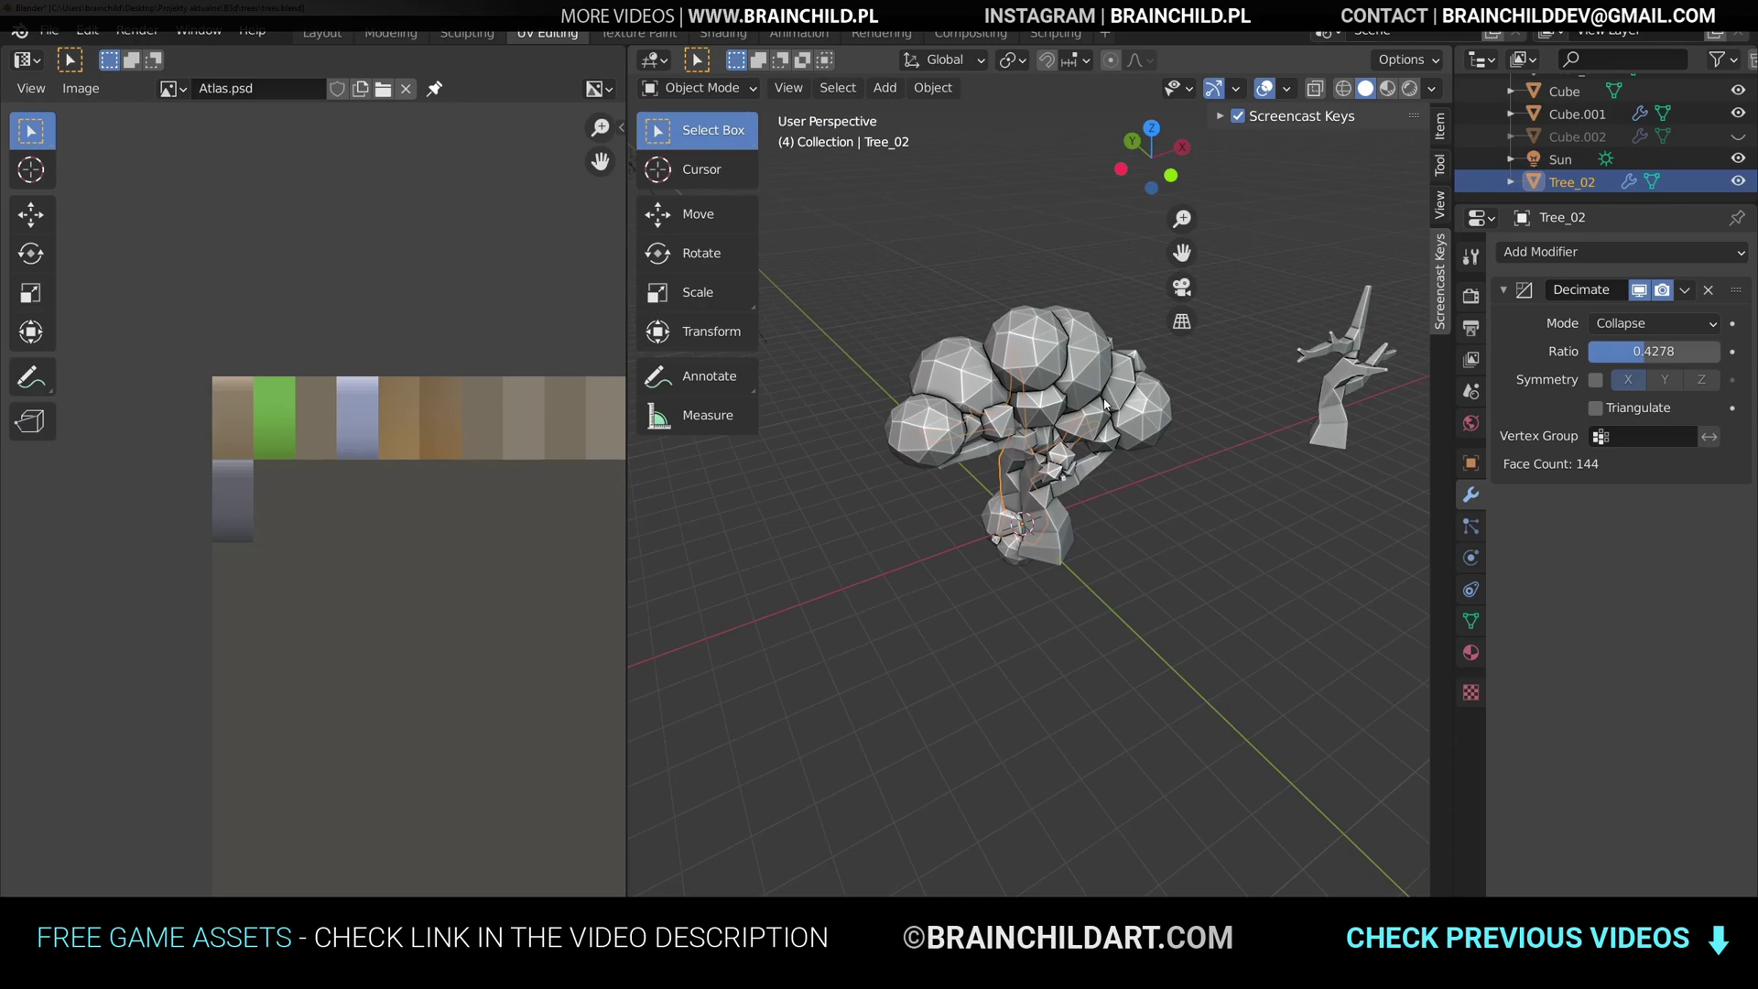
# - Switch to Blender, hide everything except the leafy tree and Tree_02, and separate a duplicated foliage ball into its own object
pyautogui.keyDown('shift'); pyautogui.click(1140, 414); pyautogui.keyUp('shift')
pyautogui.hotkey('shift', 'h')
pyautogui.press('Tab')
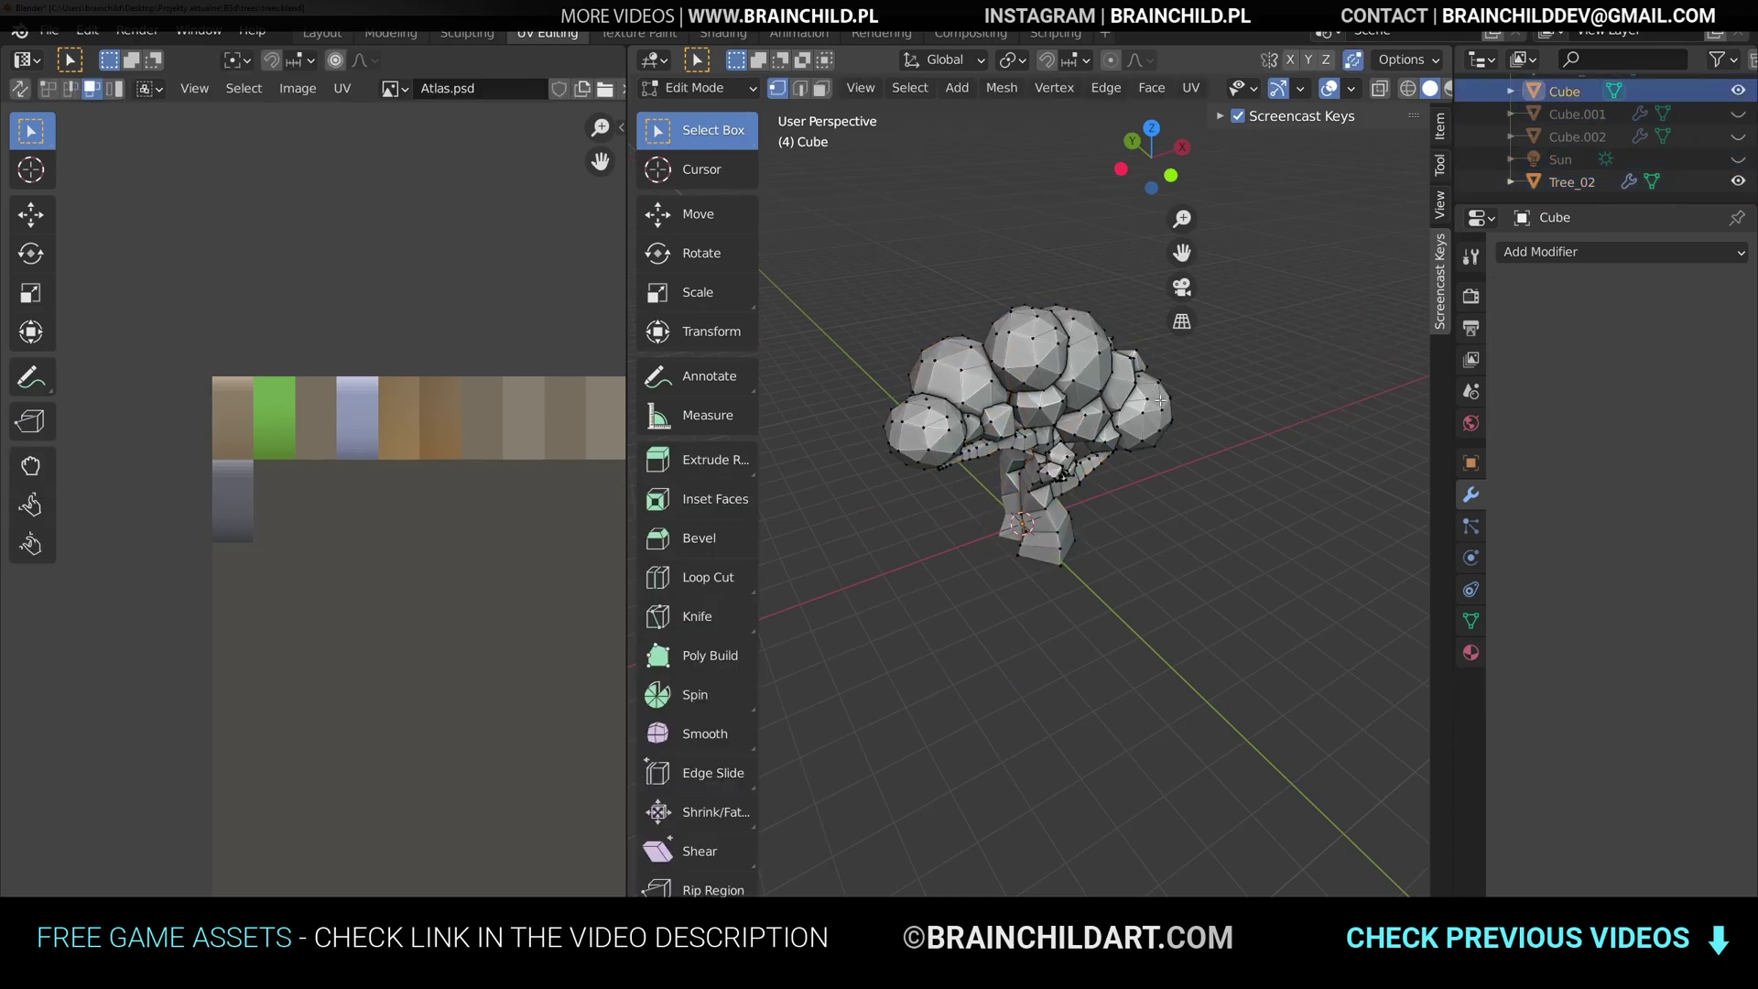
pyautogui.press('l')
pyautogui.press('g')
pyautogui.click(1282, 454)
pyautogui.press('p')
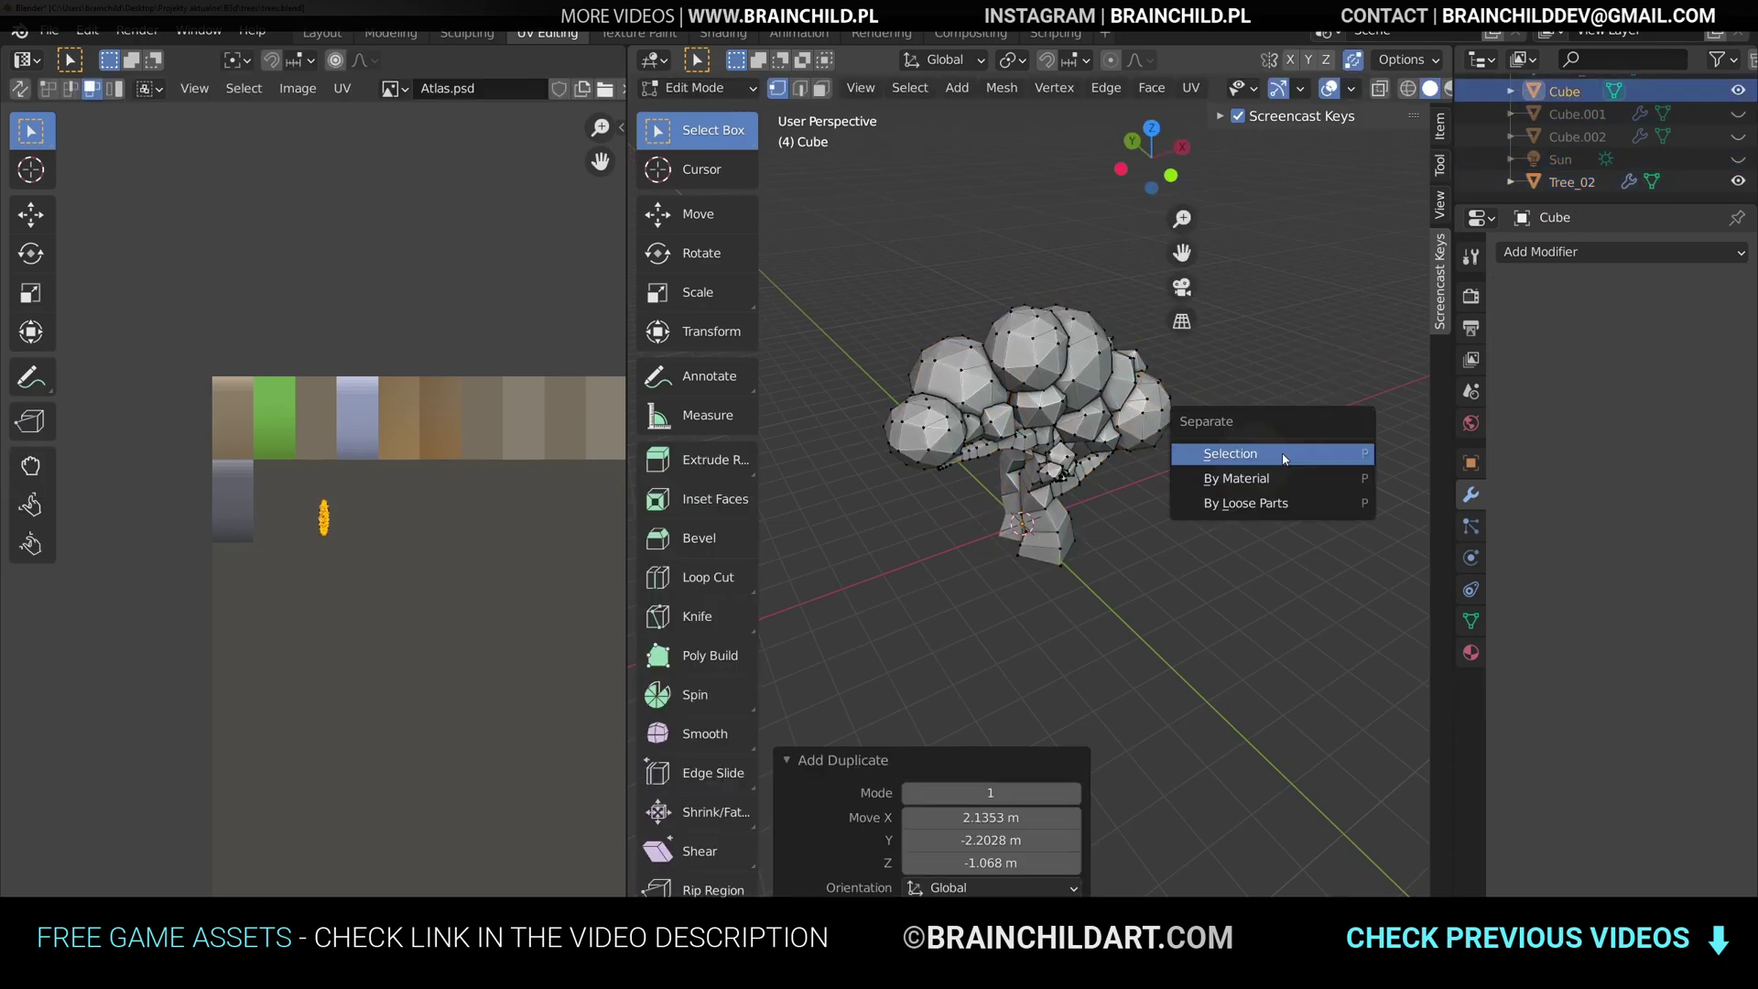
pyautogui.click(1282, 455)
# - Leave mesh editing, hide the original leafy tree, and select the separated foliage ball
pyautogui.press('Tab')
pyautogui.click(1144, 416)
pyautogui.press('g')
pyautogui.press('h')
pyautogui.click(1253, 456)
# - Set the foliage ball's origin to its geometry, scale it, and place it on Tree_02's lower branch
pyautogui.press('g')
pyautogui.click(1098, 404)
pyautogui.press('q')
pyautogui.click(1102, 385)
pyautogui.press('s')
pyautogui.click(1157, 405)
pyautogui.scroll(4, 1039, 484)
pyautogui.moveTo(1157, 405); pyautogui.dragTo(920, 531, button='middle')
pyautogui.press('g')
pyautogui.click(1085, 485)
pyautogui.press('g')
pyautogui.click(952, 469)
# - Duplicate the foliage ball, resize and rotate the copy, and place it beside the first ball on the lower branch
pyautogui.hotkey('shift', 'd')
pyautogui.click(1185, 480)
pyautogui.press('s')
pyautogui.click(1223, 510)
pyautogui.press('g')
pyautogui.click(1209, 503)
pyautogui.press('s')
pyautogui.click(1121, 515)
pyautogui.press('s')
pyautogui.press('g')
pyautogui.click(938, 524)
pyautogui.press('r')
# - Make a third copy of the foliage ball, scale it, and fit it against the other two on the branch
pyautogui.hotkey('shift', 'd')
pyautogui.click(1214, 440)
pyautogui.press('s')
pyautogui.moveTo(1215, 440); pyautogui.dragTo(766, 448, button='middle')
pyautogui.click(1104, 449)
pyautogui.press('g')
pyautogui.click(1153, 474)
pyautogui.press('g')
pyautogui.click(1026, 499)
pyautogui.press('g')
pyautogui.click(943, 486)
# - Adjust the size and position of the smallest foliage ball and join all three balls into one cluster object
pyautogui.keyDown('shift'); pyautogui.click(1103, 435); pyautogui.keyUp('shift')
pyautogui.keyDown('shift'); pyautogui.click(1049, 437); pyautogui.keyUp('shift')
pyautogui.keyDown('shift'); pyautogui.click(1101, 359); pyautogui.keyUp('shift')
pyautogui.moveTo(1094, 448); pyautogui.dragTo(1231, 442, button='middle')
pyautogui.click(1000, 467)
pyautogui.press('s')
pyautogui.click(982, 490)
pyautogui.press('g')
pyautogui.click(998, 485)
pyautogui.keyDown('shift'); pyautogui.click(1005, 398); pyautogui.keyUp('shift')
pyautogui.keyDown('shift'); pyautogui.click(946, 441); pyautogui.keyUp('shift')
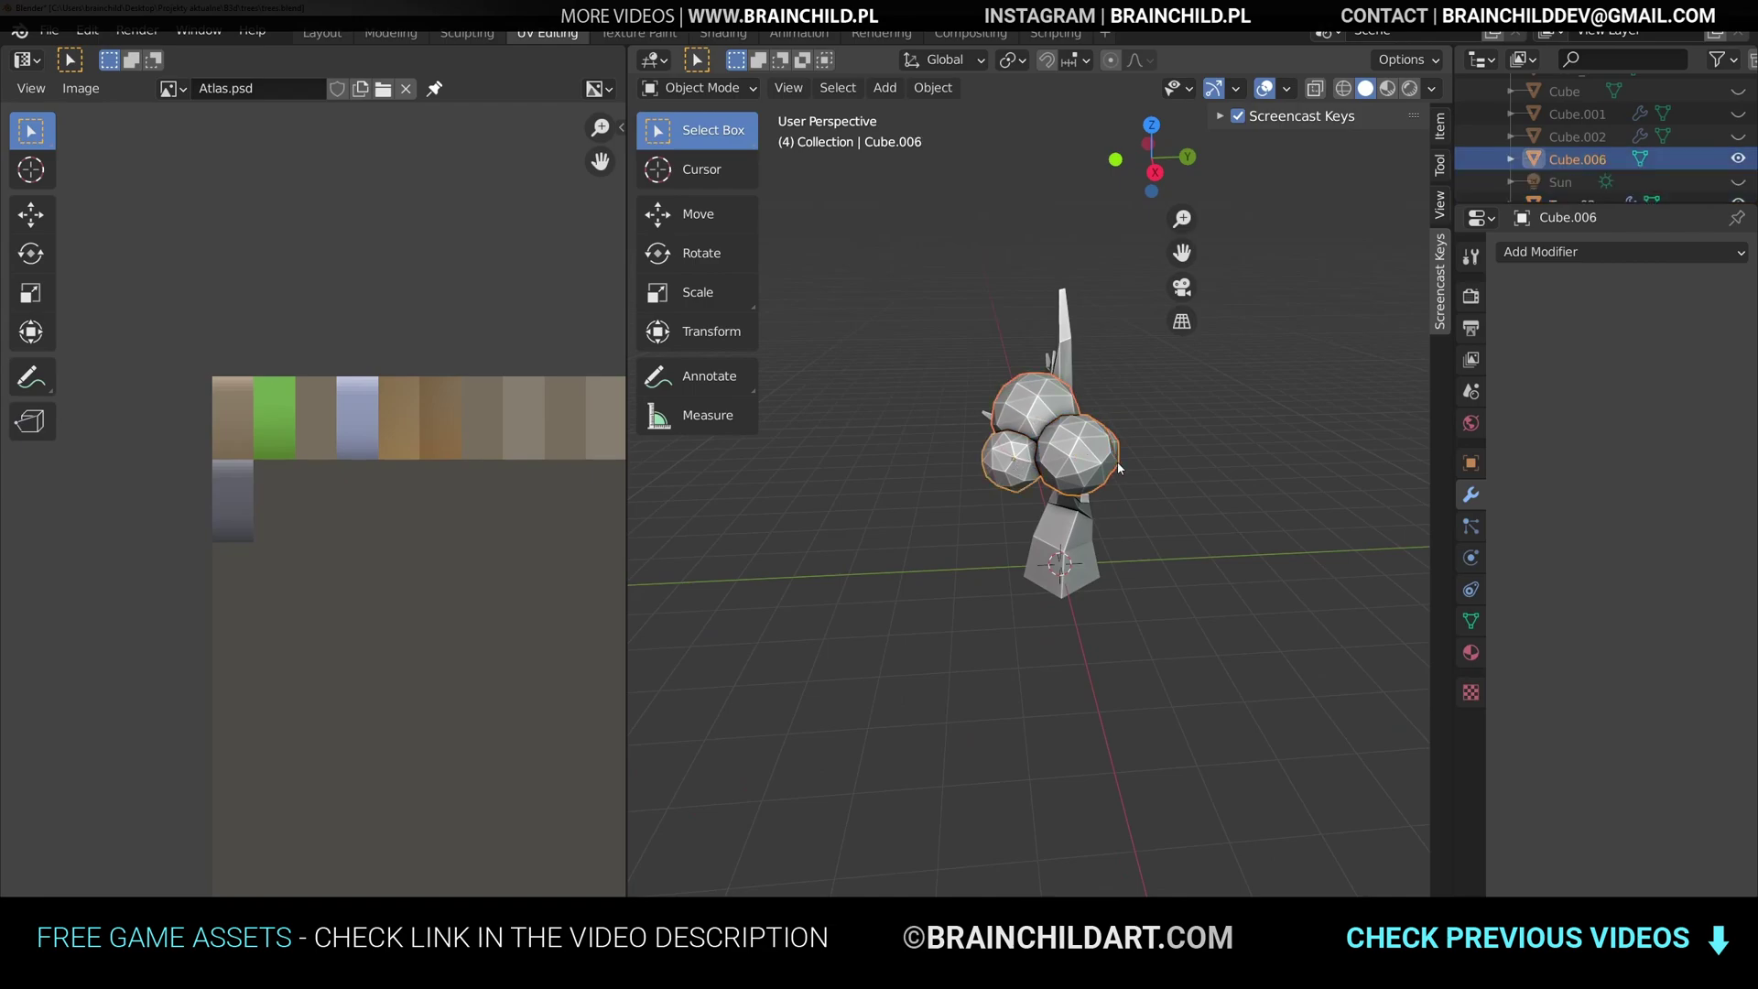
# - Duplicate the foliage cluster, scale and rotate it around Z, reset its origin to geometry, and move it to the trunk's top
pyautogui.moveTo(1119, 468); pyautogui.dragTo(1095, 454, button='middle')
pyautogui.hotkey('shift', 'd')
pyautogui.click(1094, 450)
pyautogui.press('s')
pyautogui.click(1091, 449)
pyautogui.press('r')
pyautogui.press('z')
pyautogui.click(928, 441)
pyautogui.press('q')
pyautogui.click(928, 442)
pyautogui.press('g')
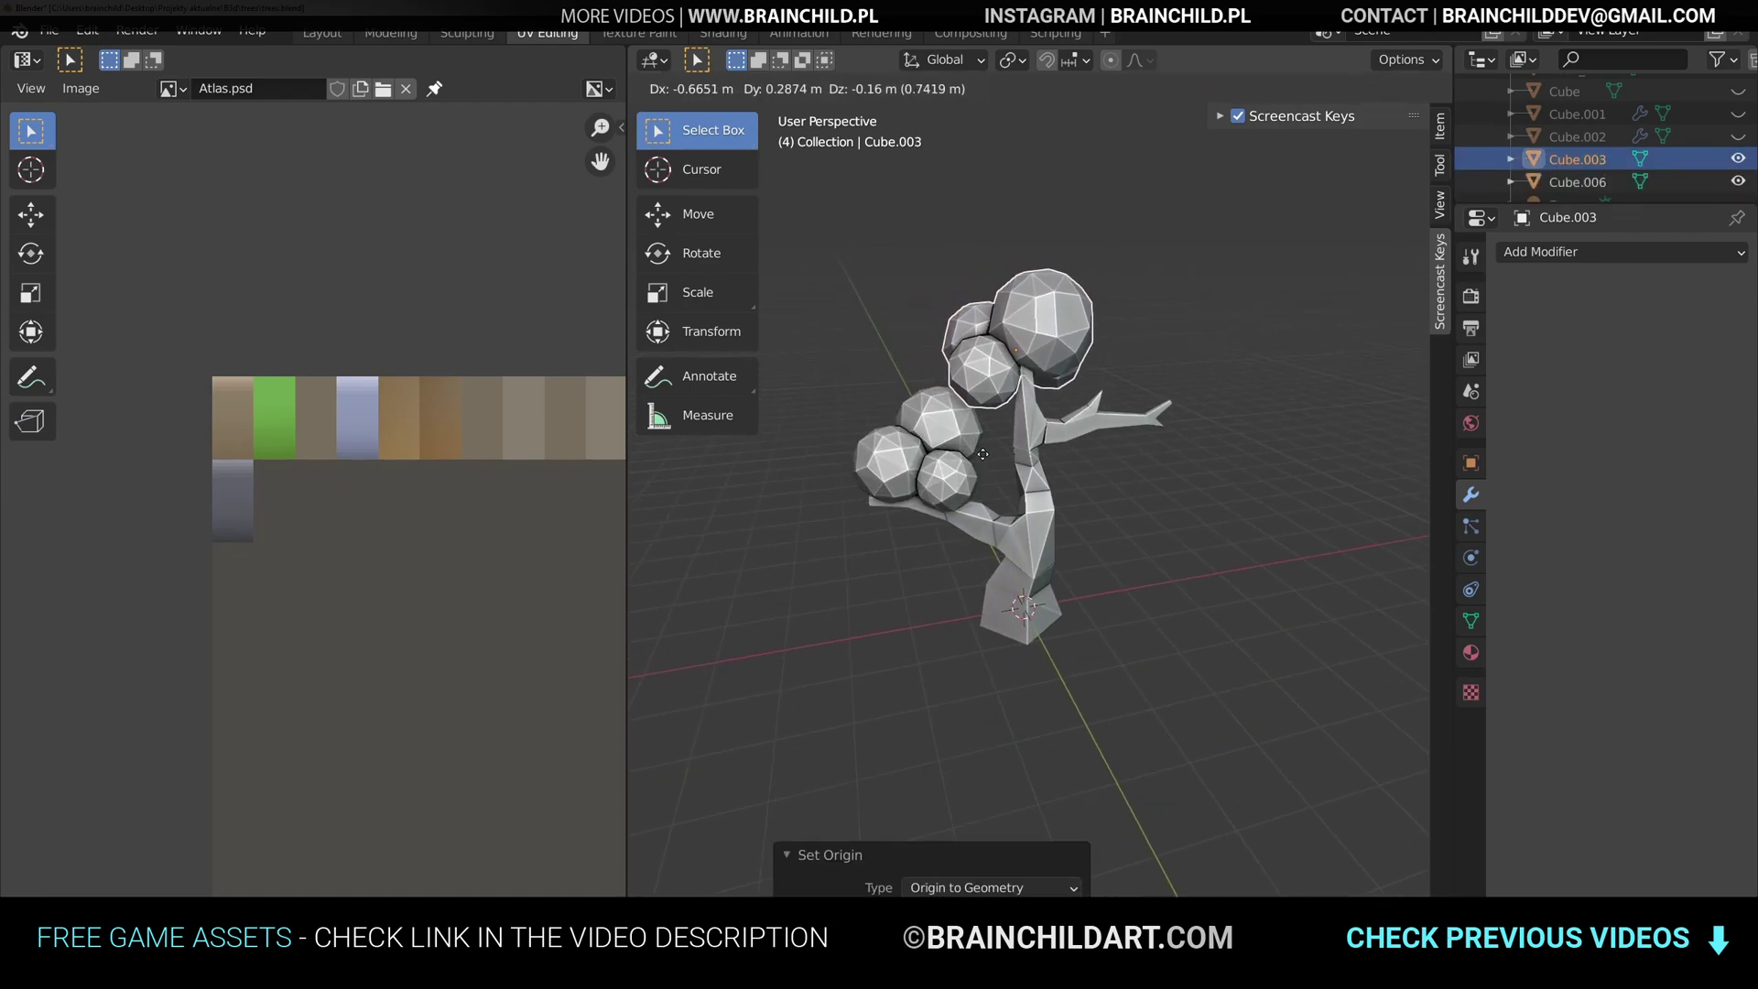
pyautogui.click(981, 453)
# - Duplicate the top foliage cluster, scale the copy down, rotate it, and move it away from the treetop
pyautogui.hotkey('shift', 'd')
pyautogui.click(943, 385)
pyautogui.press('s')
pyautogui.click(970, 358)
pyautogui.press('r')
pyautogui.click(1039, 318)
pyautogui.moveTo(1039, 318); pyautogui.dragTo(1123, 470, button='middle')
pyautogui.press('g')
pyautogui.click(1150, 494)
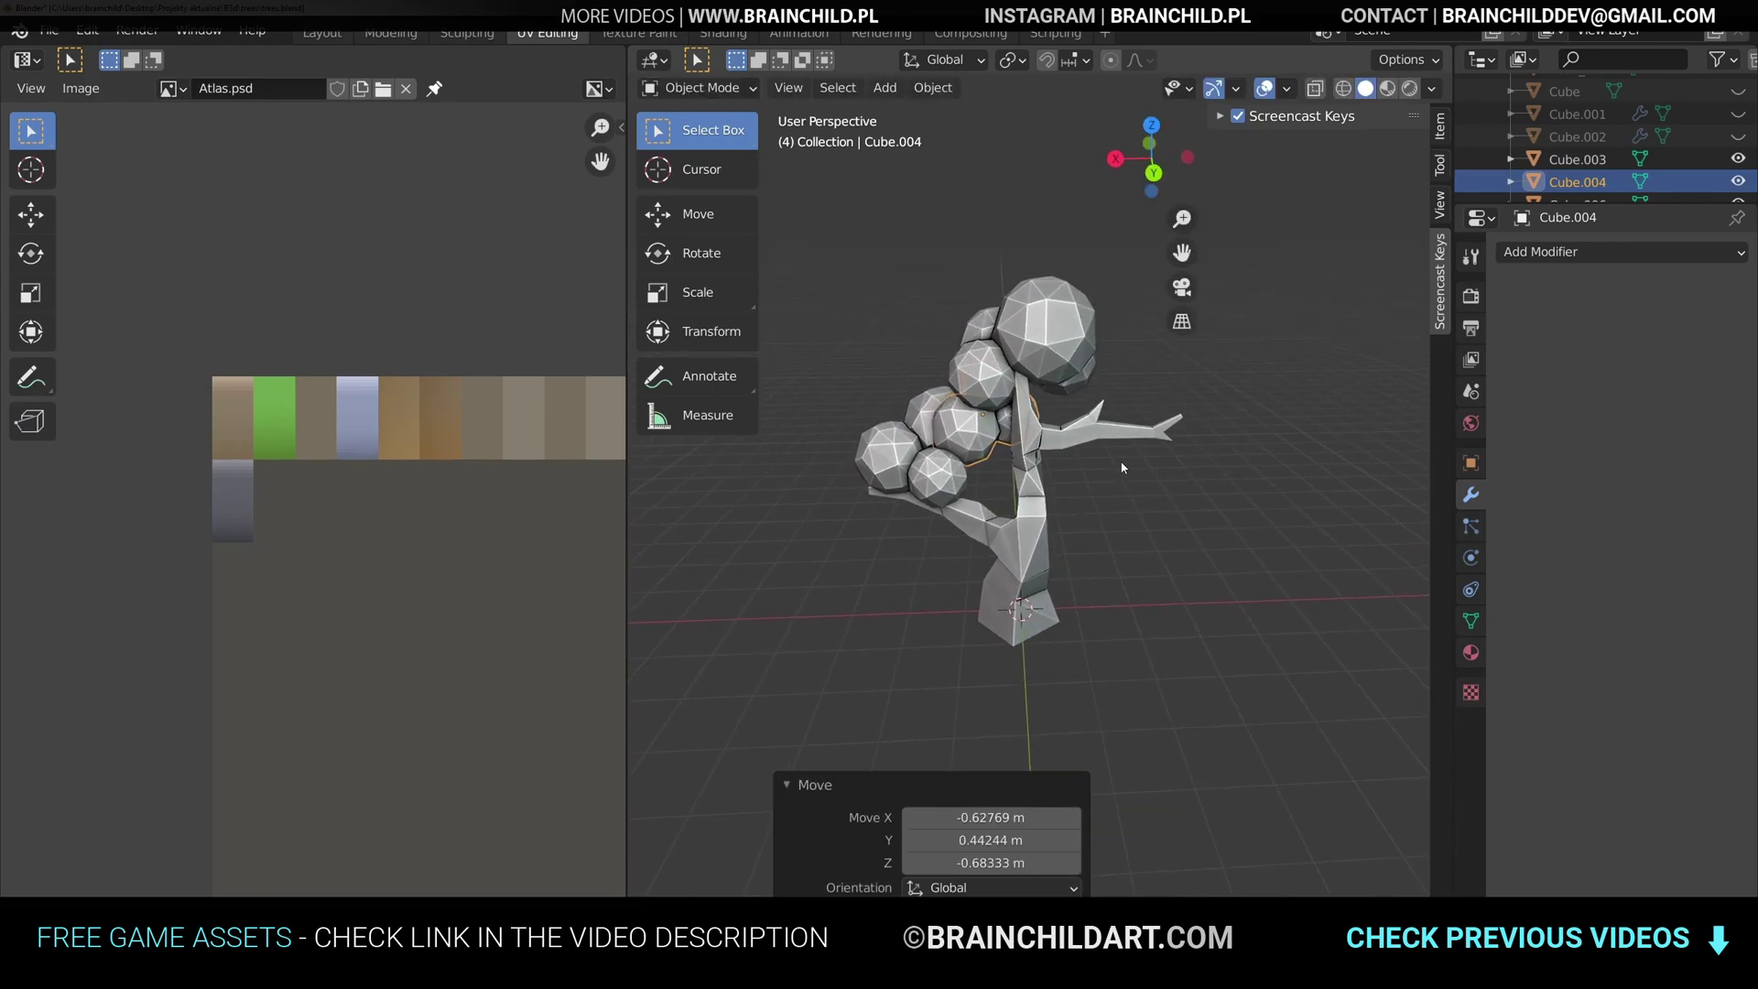
# - Rotate the third foliage cluster and move it toward the bare branch opposite the first cluster
pyautogui.press('g')
pyautogui.click(1080, 478)
pyautogui.press('r')
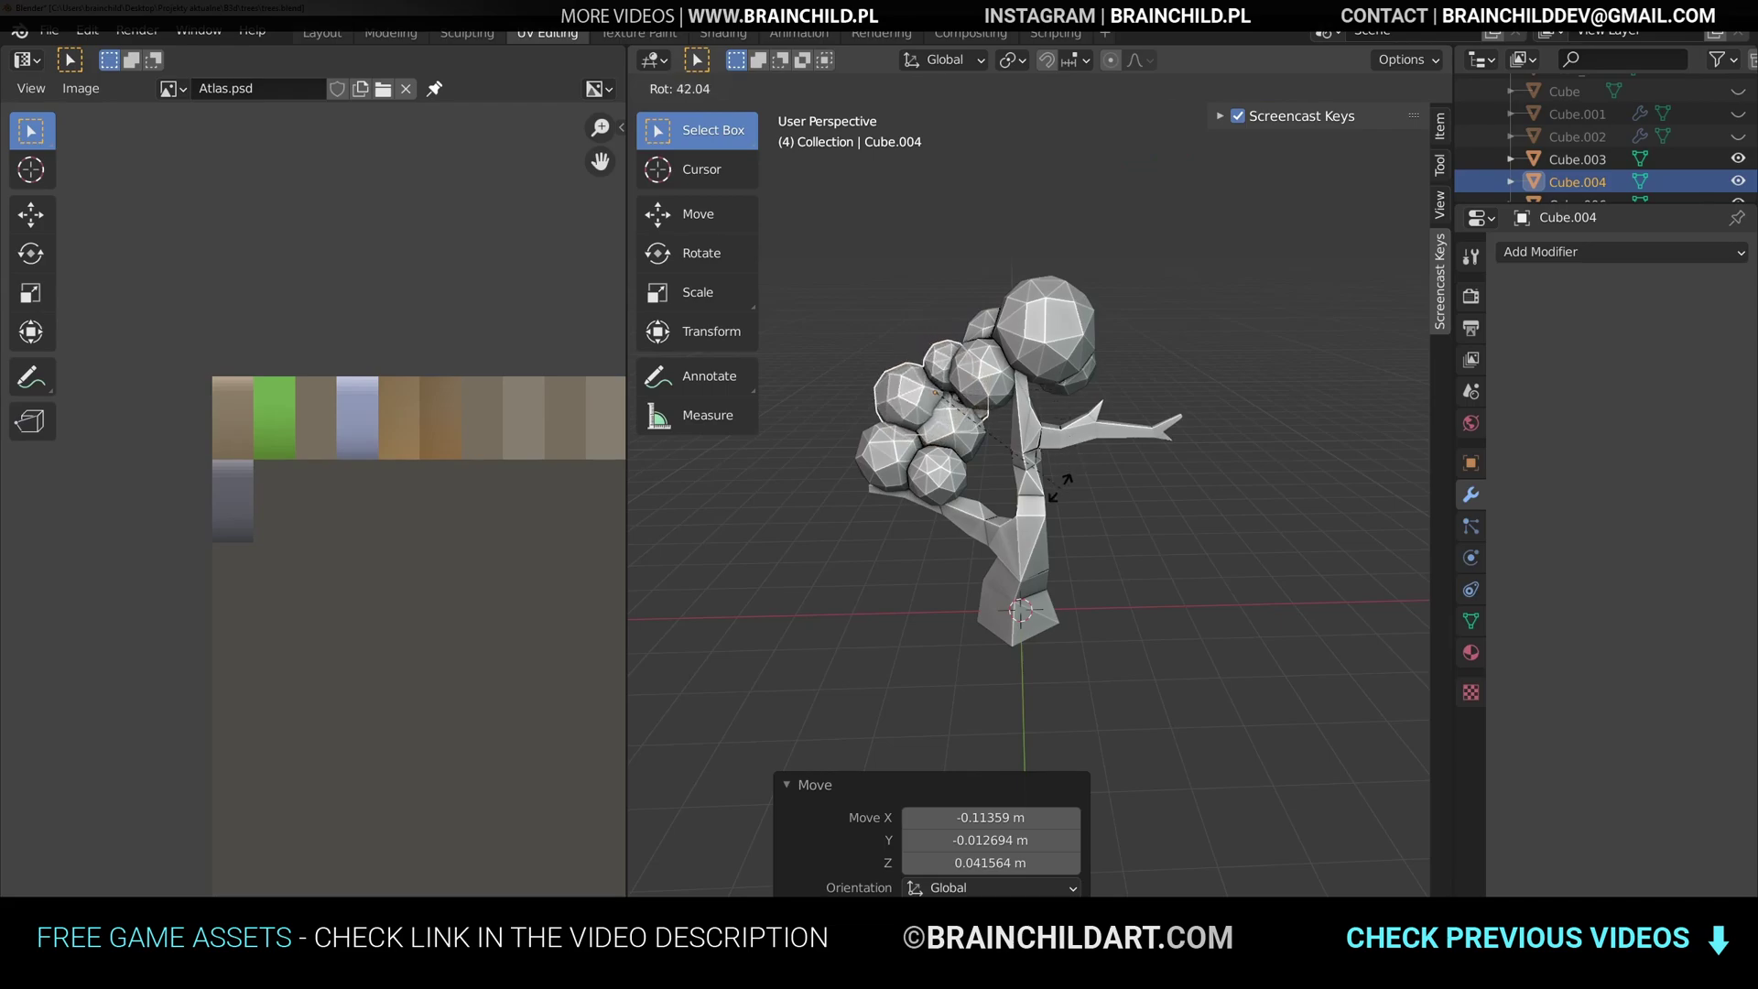
pyautogui.click(1065, 481)
pyautogui.press('g')
pyautogui.click(1217, 488)
pyautogui.moveTo(1217, 487); pyautogui.dragTo(1136, 403, button='middle')
pyautogui.press('g')
pyautogui.click(827, 481)
pyautogui.press('r')
pyautogui.click(1021, 428)
pyautogui.press('g')
pyautogui.press('r')
pyautogui.moveTo(1035, 423); pyautogui.dragTo(1177, 467, button='middle')
pyautogui.click(1232, 453)
pyautogui.press('r')
pyautogui.press('r')
# - Seat the third foliage cluster on the end of the bare branch, shifting it along X and fine-tuning its rotation
pyautogui.moveTo(1125, 384); pyautogui.dragTo(1320, 445, button='middle')
pyautogui.click(1089, 400)
pyautogui.press('g')
pyautogui.click(1231, 435)
pyautogui.moveTo(1098, 444); pyautogui.dragTo(1046, 444, button='middle')
pyautogui.press('g')
pyautogui.press('x')
pyautogui.click(1172, 460)
pyautogui.press('g')
pyautogui.click(1097, 440)
pyautogui.press('r')
pyautogui.click(1177, 483)
pyautogui.moveTo(1178, 483)
pyautogui.mouseDown(button='middle')
pyautogui.moveTo(1083, 487)
pyautogui.moveTo(1174, 481)
pyautogui.mouseUp(button='middle')
pyautogui.click(1185, 495)
# - Reposition the top foliage cluster over the trunk's tip and rotate it around Z
pyautogui.scroll(-4, 1172, 492)
pyautogui.scroll(4, 1176, 480)
pyautogui.click(1067, 334)
pyautogui.press('g')
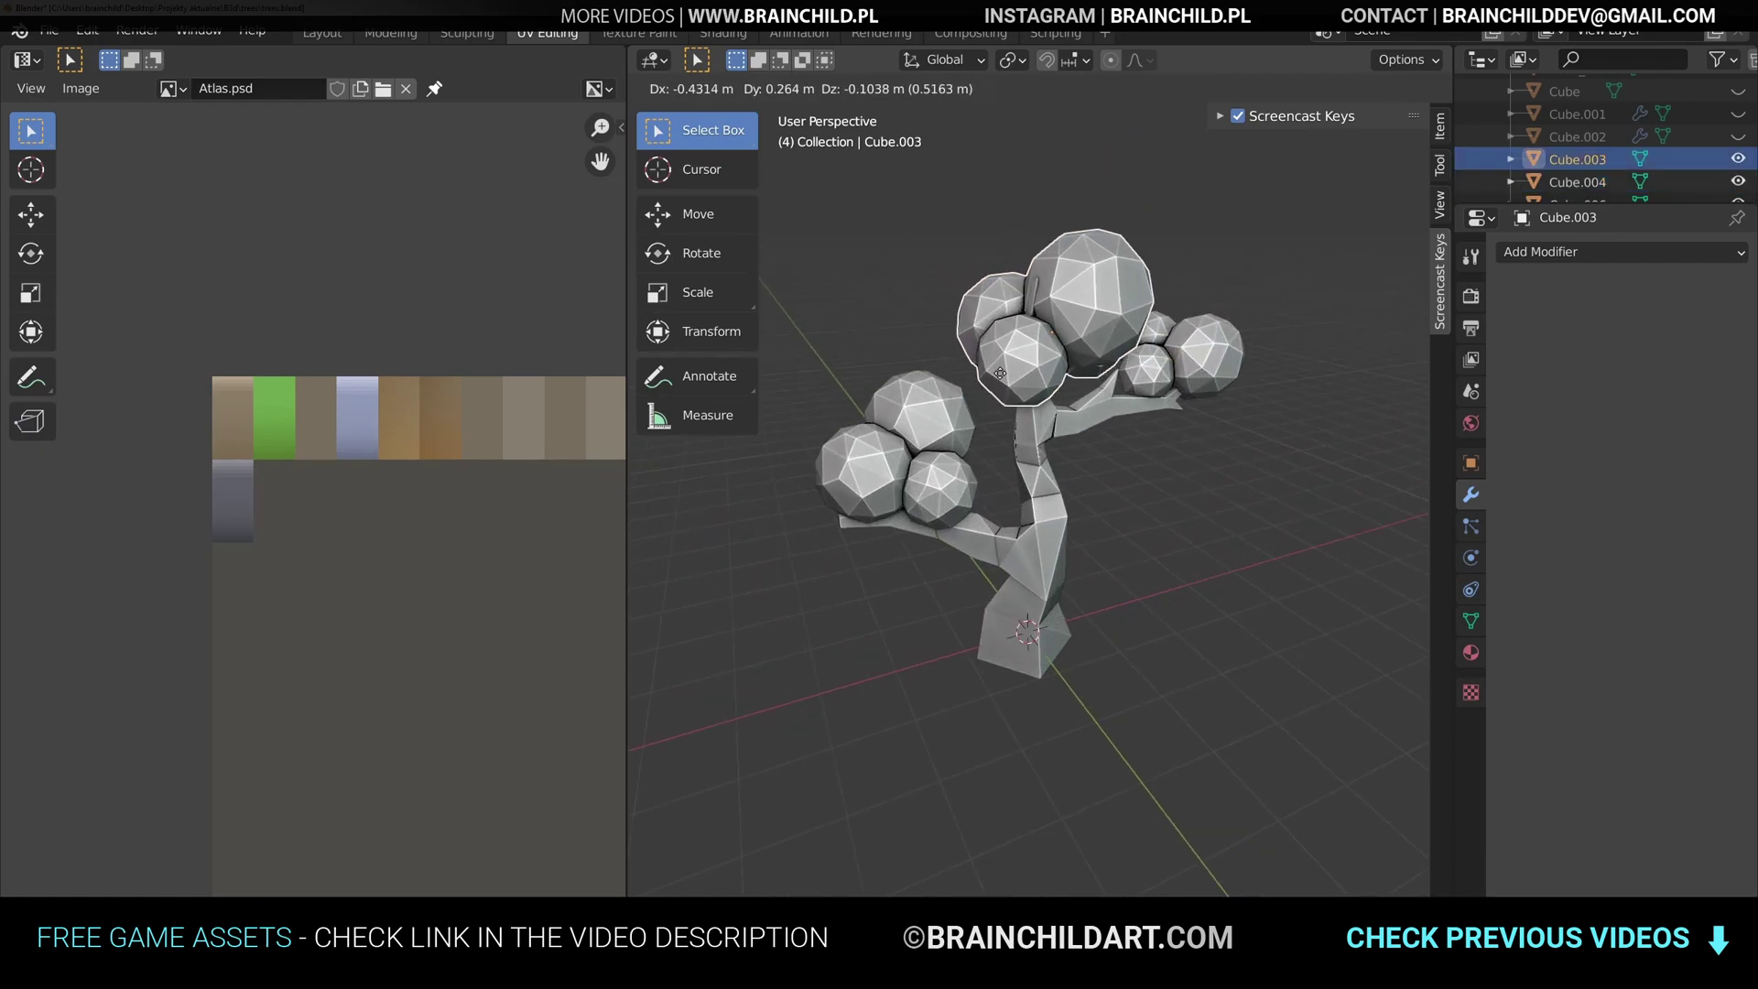
pyautogui.click(1106, 353)
pyautogui.press('r')
pyautogui.press('z')
pyautogui.click(1085, 252)
pyautogui.press('g')
pyautogui.click(1108, 248)
# - Duplicate the top foliage cluster, scale the copy down, and place it against the middle of the trunk
pyautogui.moveTo(1207, 408); pyautogui.dragTo(1129, 435, button='middle')
pyautogui.hotkey('shift', 'd')
pyautogui.click(1186, 557)
pyautogui.press('s')
pyautogui.click(1140, 514)
pyautogui.press('g')
pyautogui.click(1099, 546)
pyautogui.press('g')
pyautogui.click(1266, 553)
# - Add a Decimate modifier with a 0.5155 ratio to the small trunk cluster, and add one to the top foliage cluster
pyautogui.moveTo(1155, 561); pyautogui.dragTo(1126, 541, button='middle')
pyautogui.click(1593, 257)
pyautogui.click(1323, 402)
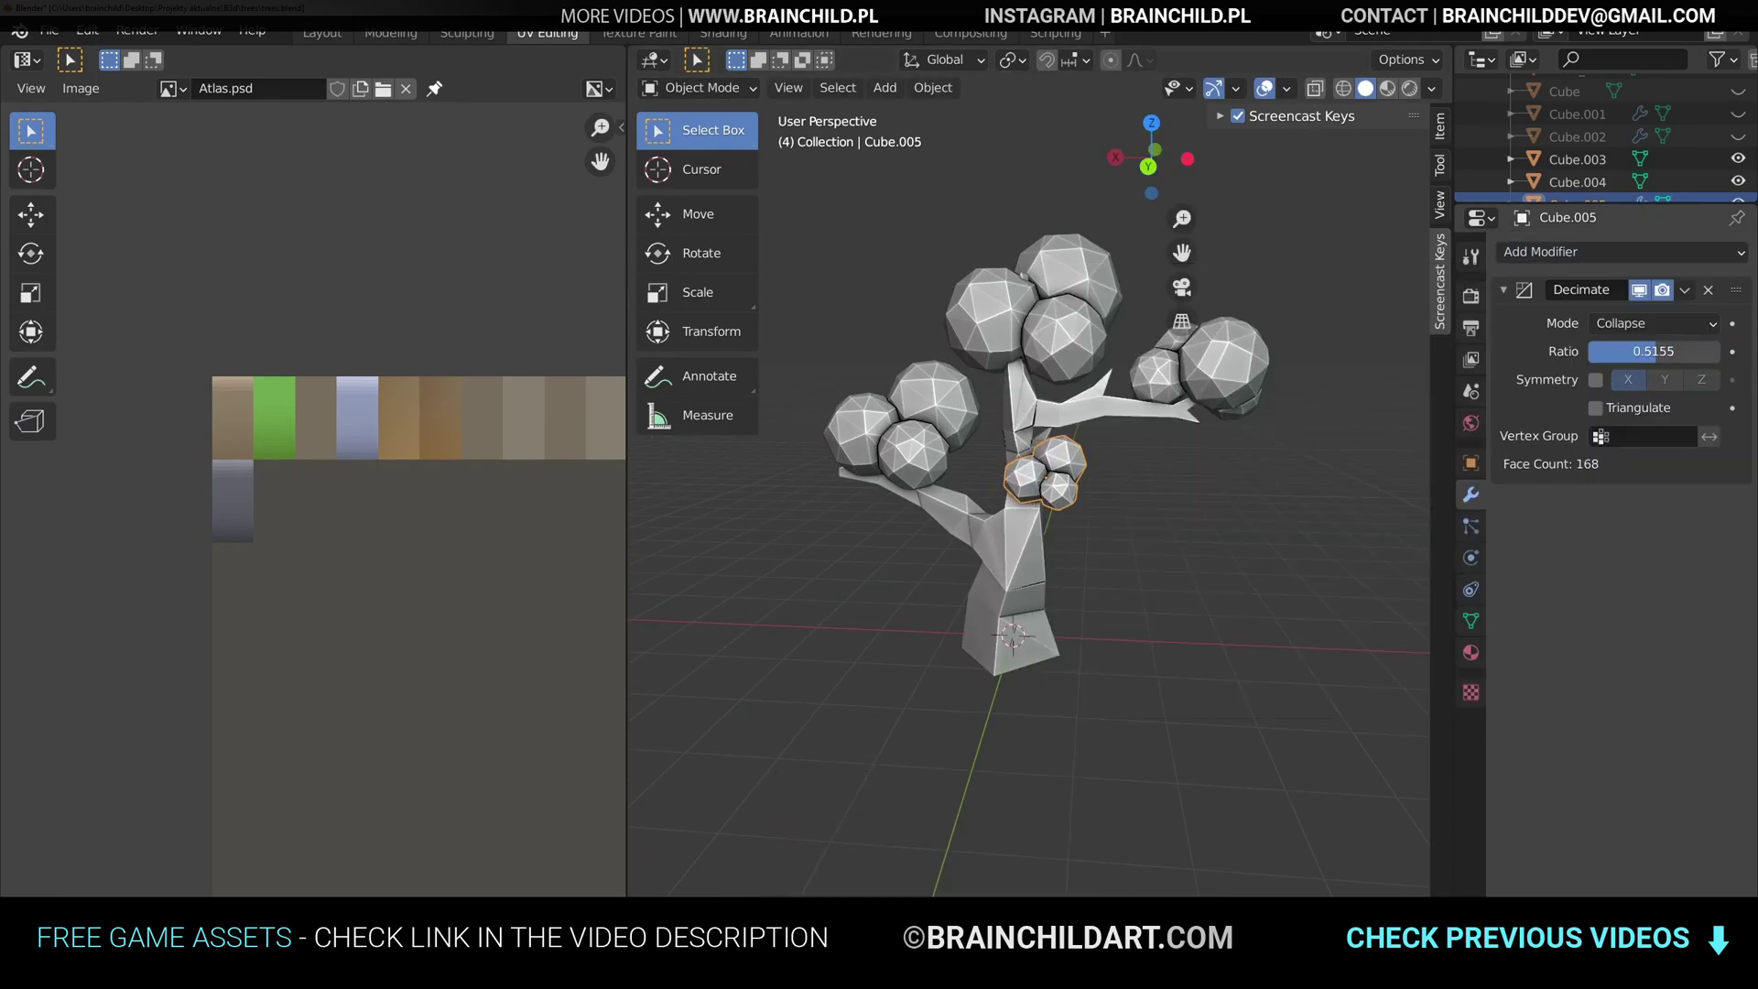
pyautogui.click(1577, 159)
pyautogui.click(1286, 401)
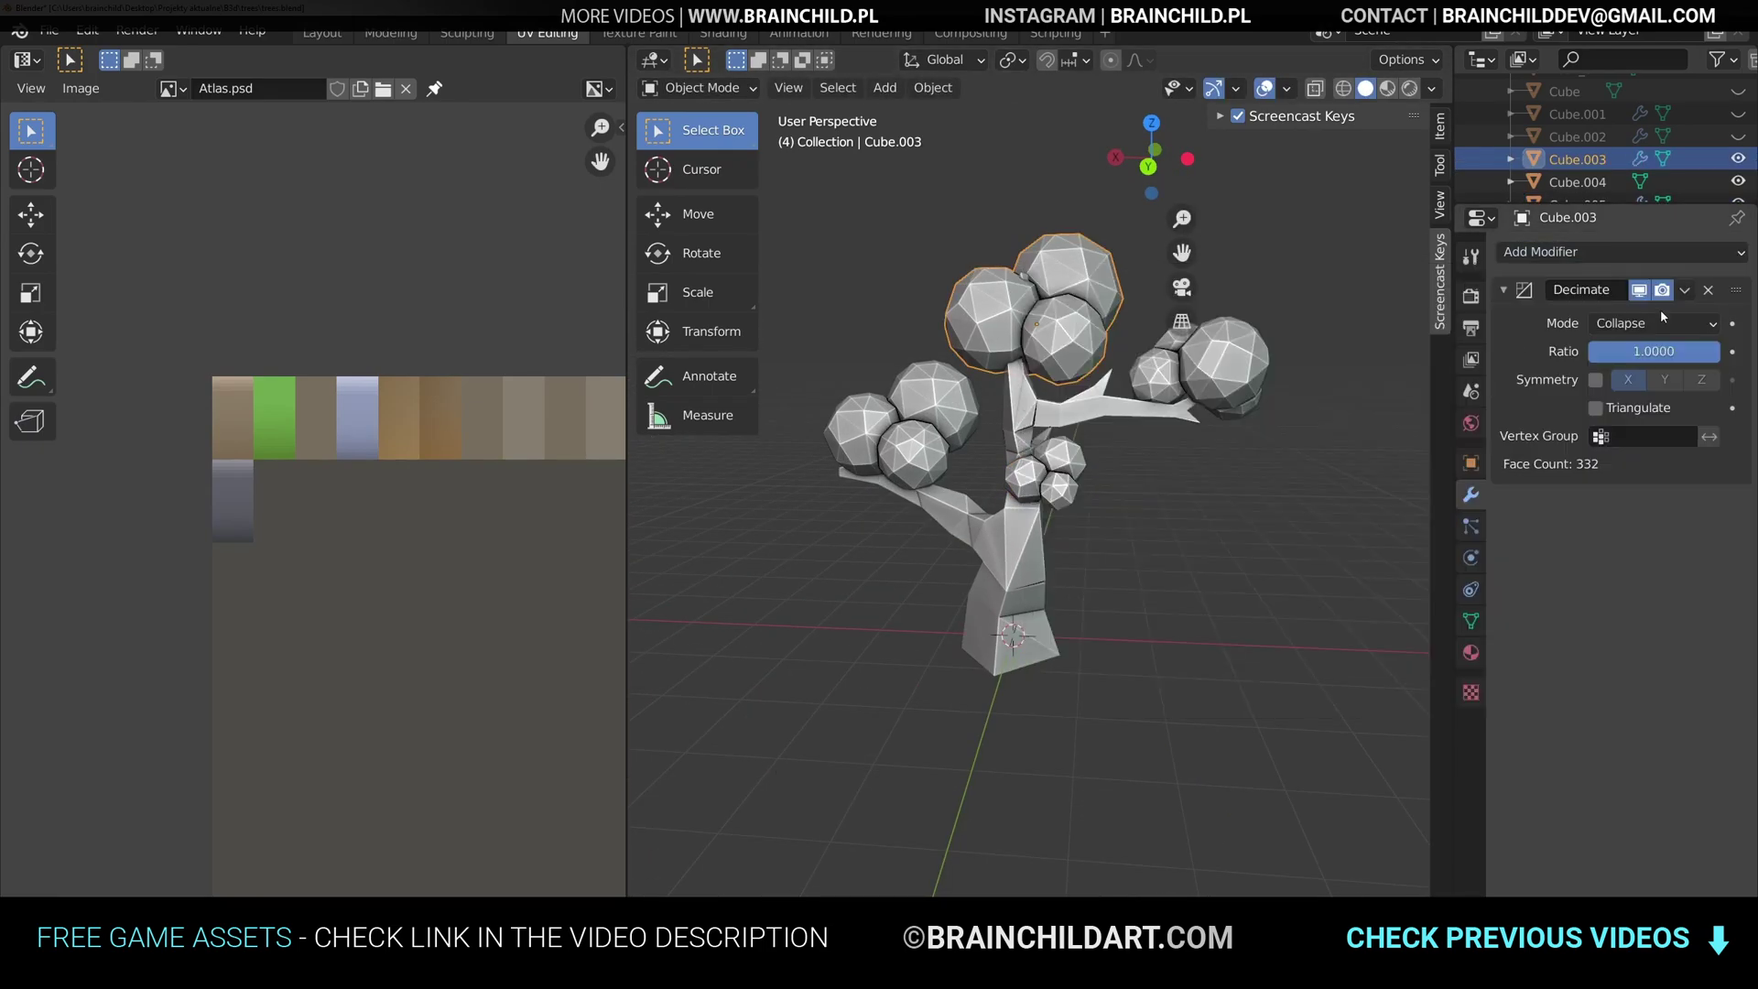
# - Join both branch foliage clusters into the top cluster, decimated at 0.6031, and shift them about 0.12 m along X
pyautogui.click(932, 408)
pyautogui.keyDown('shift'); pyautogui.click(1062, 321); pyautogui.keyUp('shift')
pyautogui.hotkey('ctrl', 'j')
pyautogui.click(1213, 366)
pyautogui.keyDown('shift'); pyautogui.click(1065, 322); pyautogui.keyUp('shift')
pyautogui.hotkey('ctrl', 'j')
pyautogui.press('g')
pyautogui.click(1057, 360)
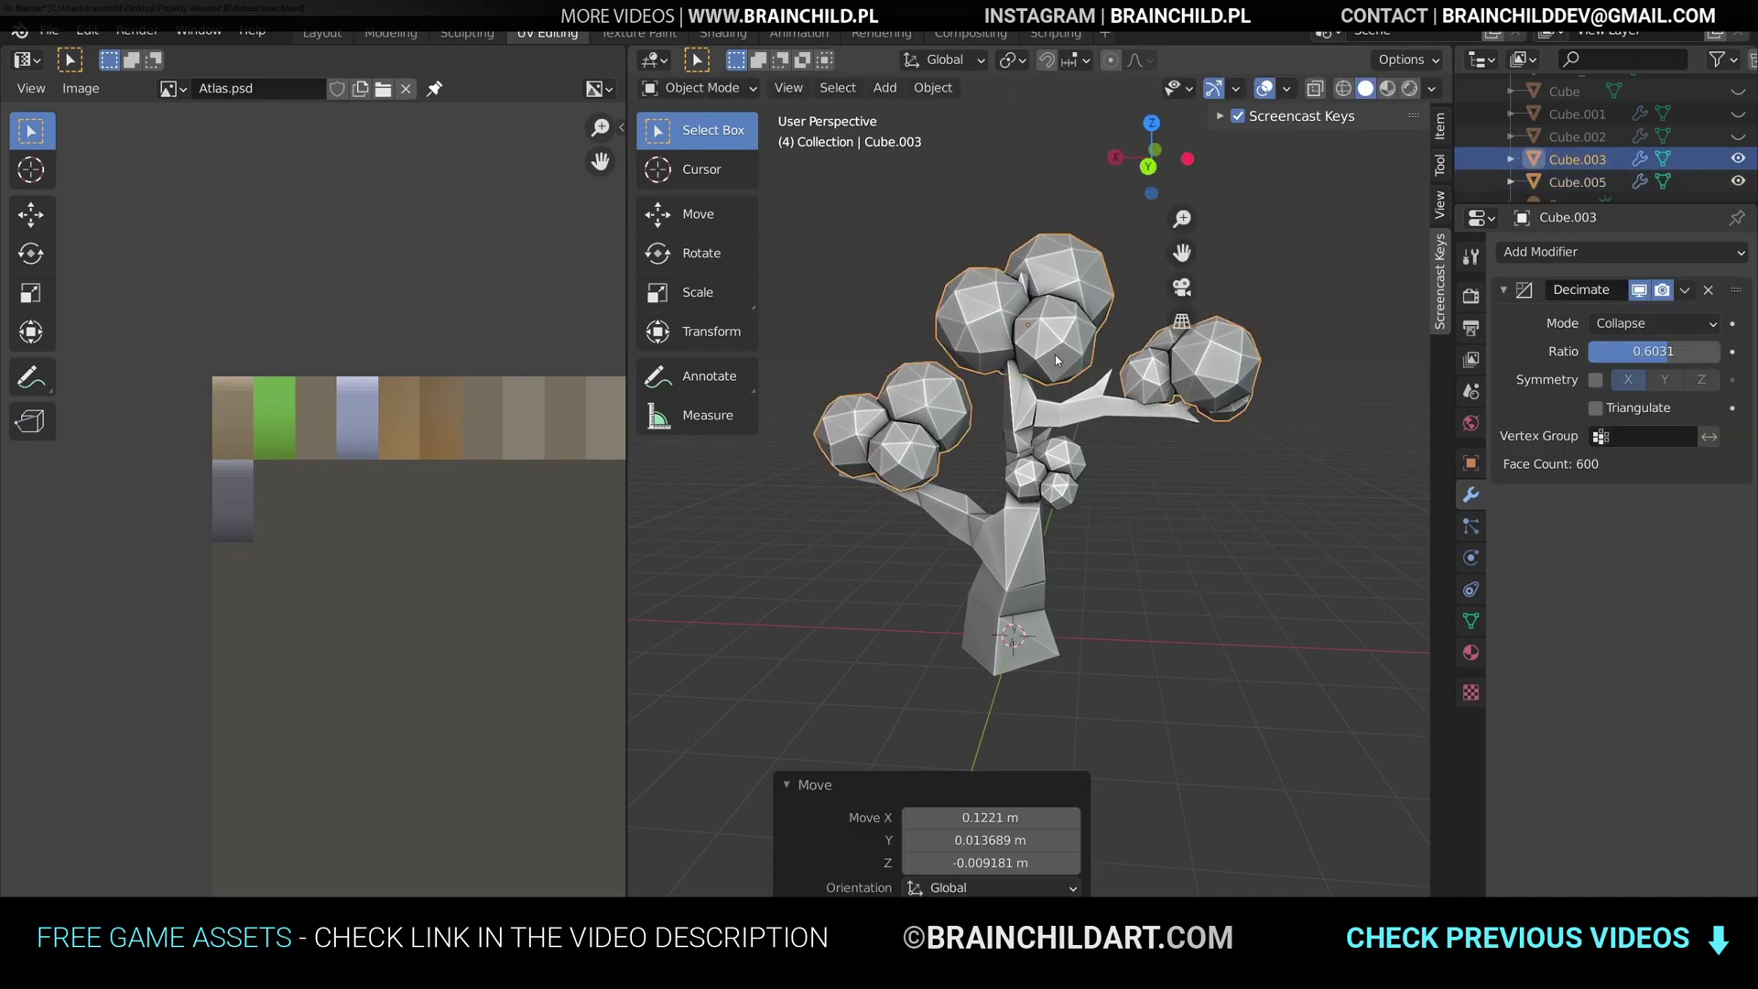
# - Select the trunk's tip on Tree_02, then move and rotate it so it pokes out beside the top foliage cluster
pyautogui.press('Tab')
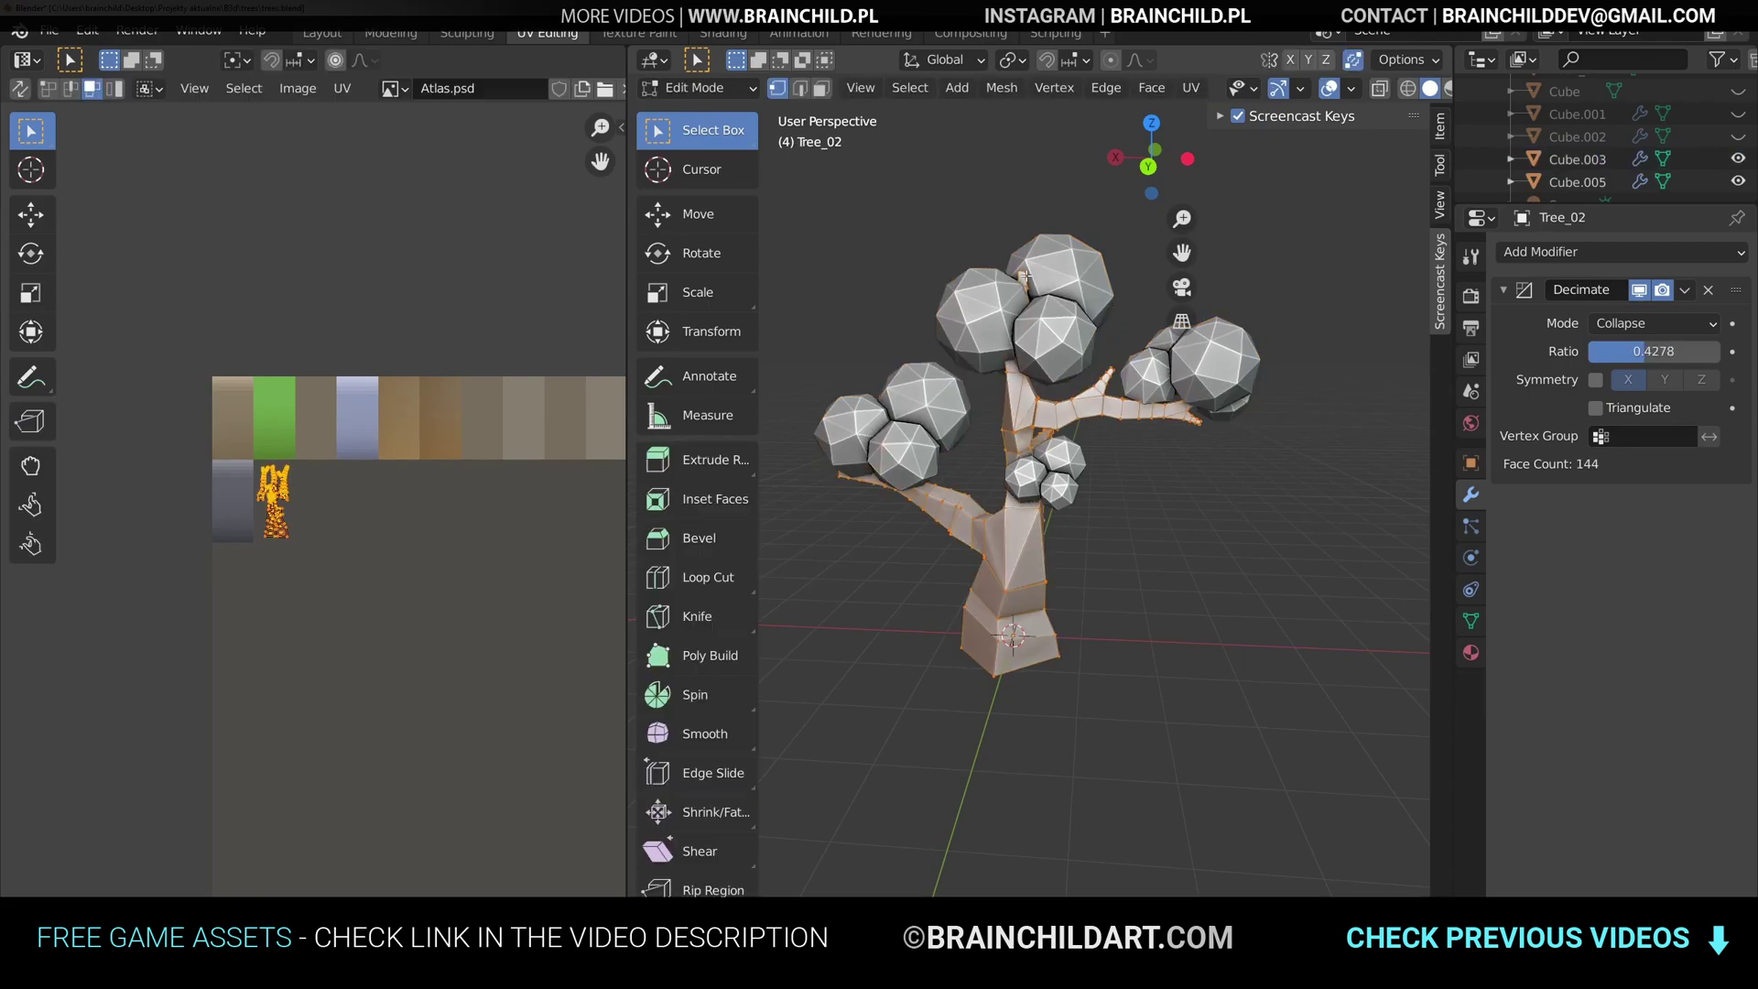
pyautogui.press('z')
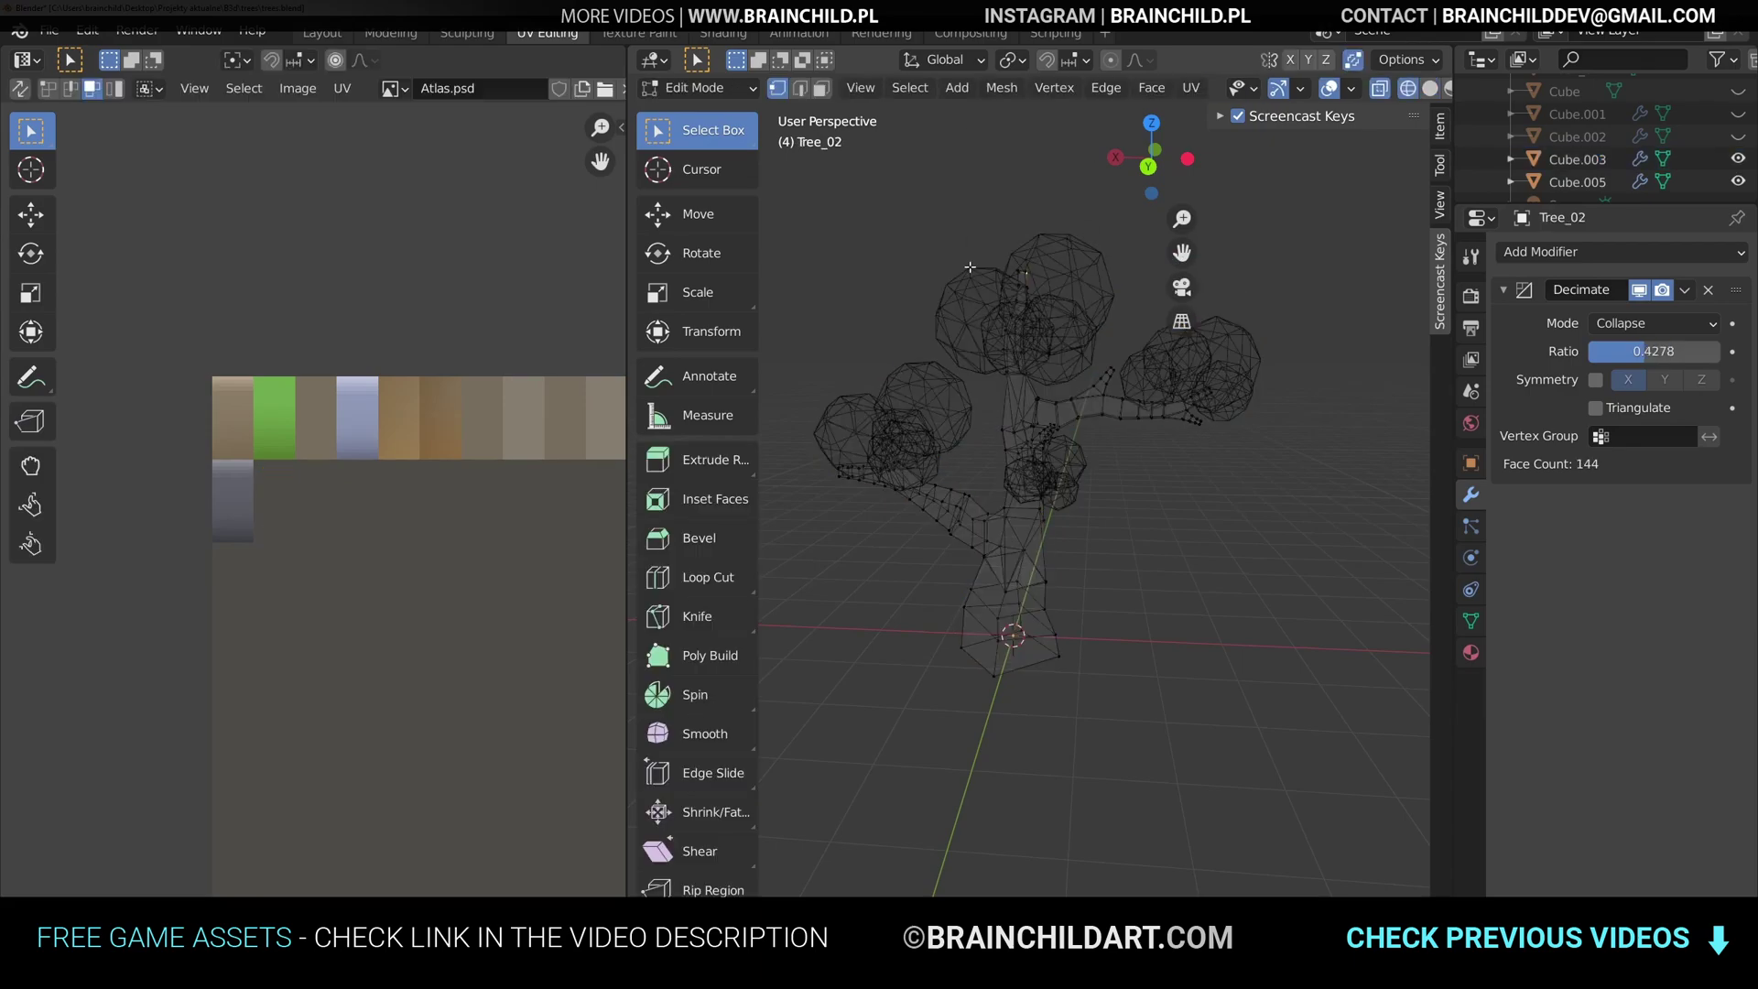
pyautogui.click(1352, 329)
pyautogui.press('g')
pyautogui.click(1133, 275)
pyautogui.press('r')
pyautogui.click(1129, 283)
pyautogui.press('g')
pyautogui.click(1106, 288)
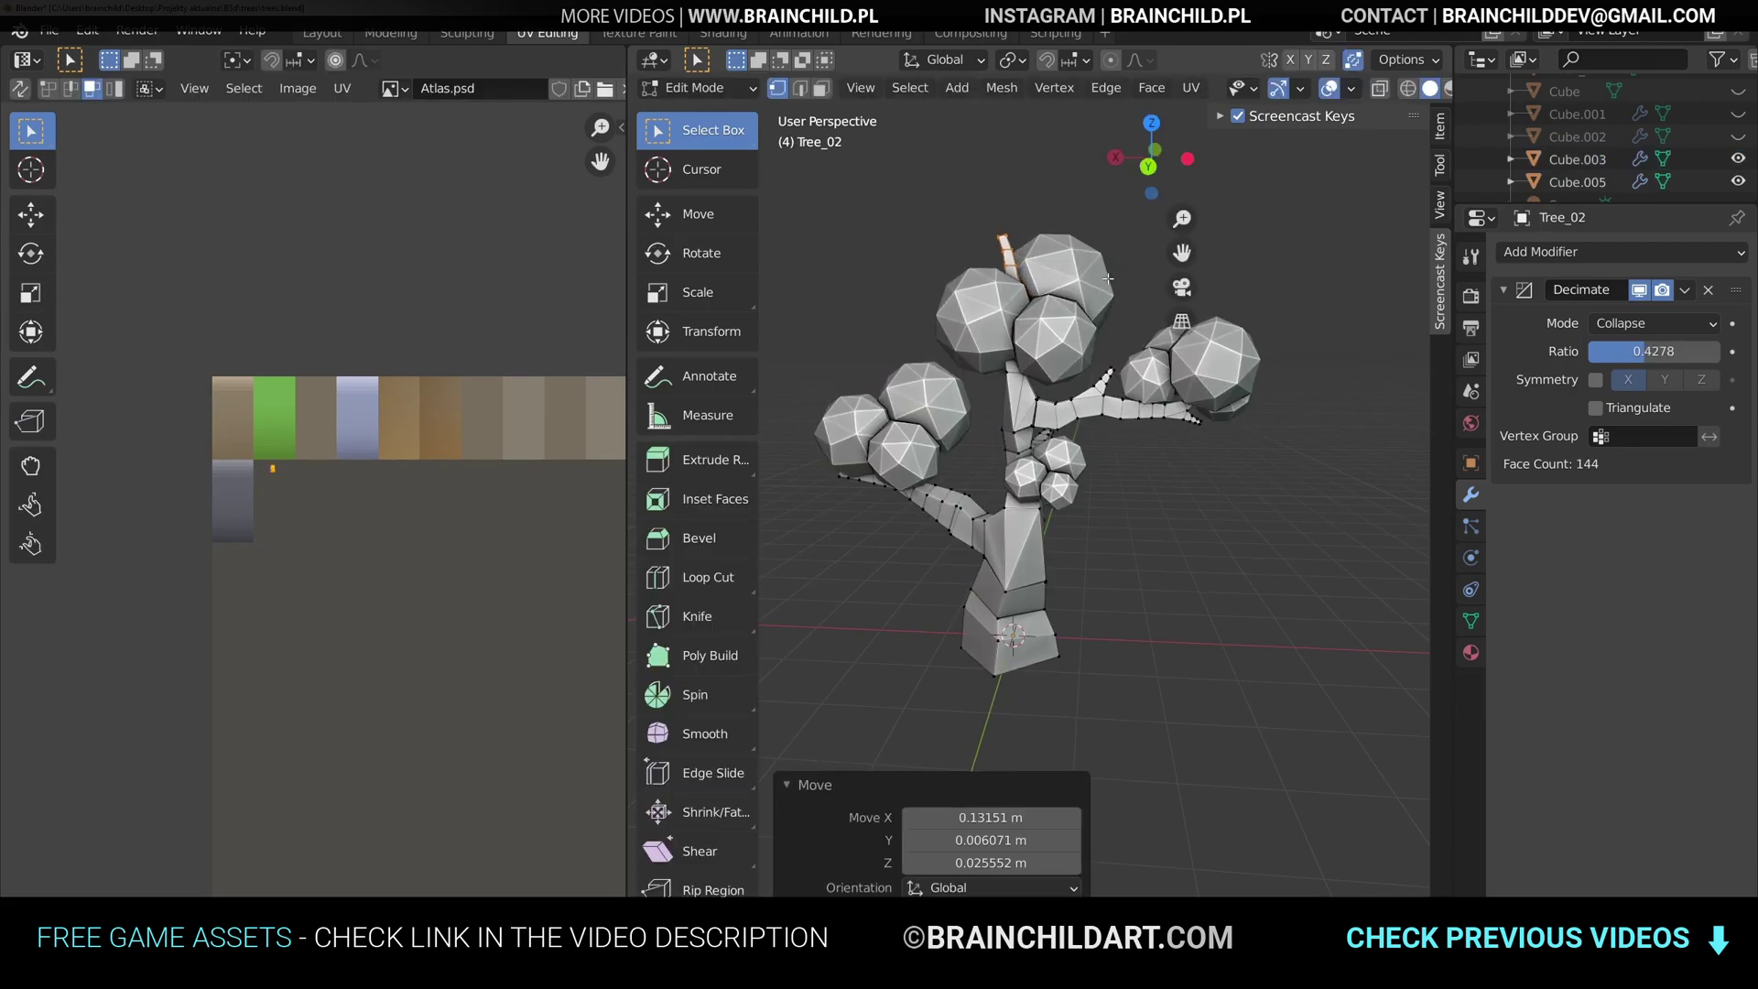
# - Slide the edges near the trunk's tip along its length
pyautogui.moveTo(1103, 289); pyautogui.dragTo(979, 326, button='middle')
pyautogui.press('3')
pyautogui.scroll(4, 960, 191)
pyautogui.moveTo(952, 171)
pyautogui.mouseDown(button='middle')
pyautogui.moveTo(998, 186)
pyautogui.moveTo(1007, 353)
pyautogui.moveTo(1154, 306)
pyautogui.mouseUp(button='middle')
pyautogui.press('z')
pyautogui.press('g')
pyautogui.press('g')
pyautogui.click(1032, 362)
pyautogui.hotkey('shift', 'z')
# - Extrude a two-segment side twig from the trunk's tip across the top foliage cluster, scaling the end of each segment
pyautogui.press('3')
pyautogui.press('e')
pyautogui.click(1164, 332)
pyautogui.press('s')
pyautogui.click(1158, 331)
pyautogui.press('e')
pyautogui.click(1232, 316)
pyautogui.press('s')
pyautogui.click(1231, 320)
pyautogui.click(1257, 332)
# - Add a loop cut across the new twig and offset it about 0.06 m in X and 0.05 m in Z
pyautogui.hotkey('ctrl', 'r')
pyautogui.click(1165, 300)
pyautogui.click(1165, 301)
pyautogui.press('g')
pyautogui.click(1161, 291)
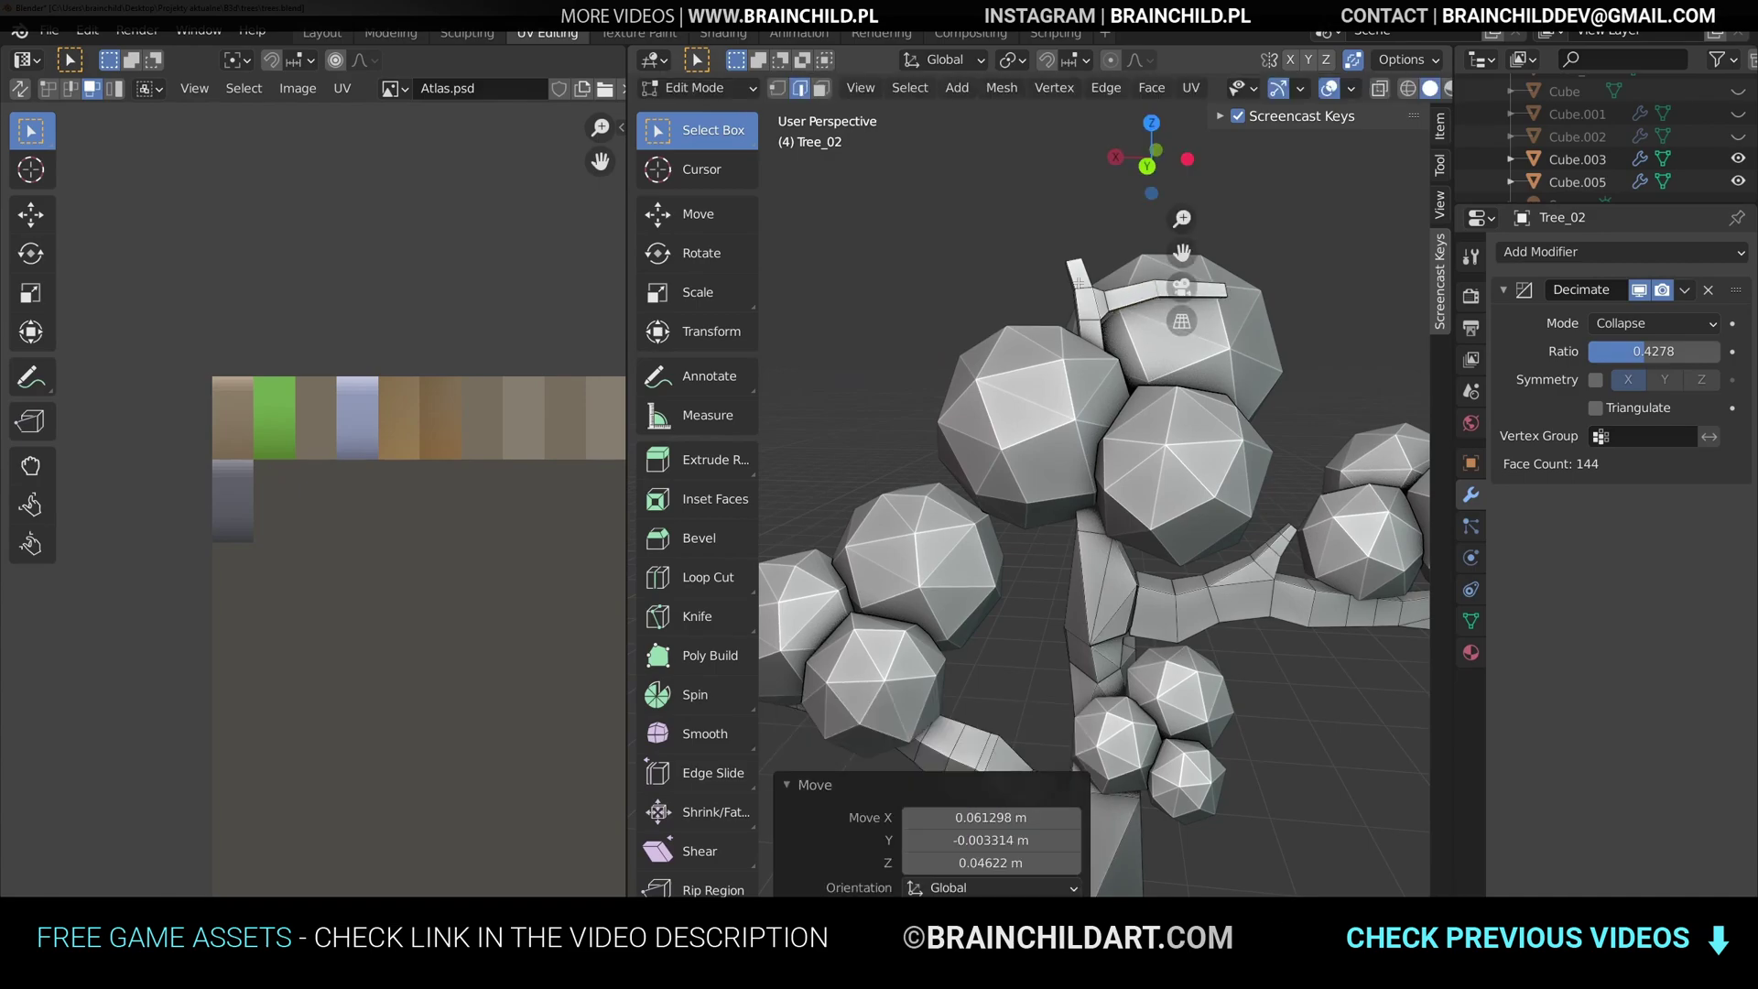
# - Select the uppermost end of the trunk's tip in wireframe, then move and rotate it
pyautogui.hotkey('shift', 'z')
pyautogui.moveTo(1007, 247); pyautogui.dragTo(1099, 274)
pyautogui.press('g')
pyautogui.click(1138, 286)
pyautogui.press('r')
pyautogui.click(1135, 261)
# - Extrude the trunk's tip away from the side twig, and taper and rotate its end into a pointed branch
pyautogui.press('e')
pyautogui.click(1111, 248)
pyautogui.press('g')
pyautogui.click(1117, 267)
pyautogui.press('s')
pyautogui.click(1096, 265)
pyautogui.press('r')
pyautogui.click(1091, 263)
pyautogui.click(1055, 265)
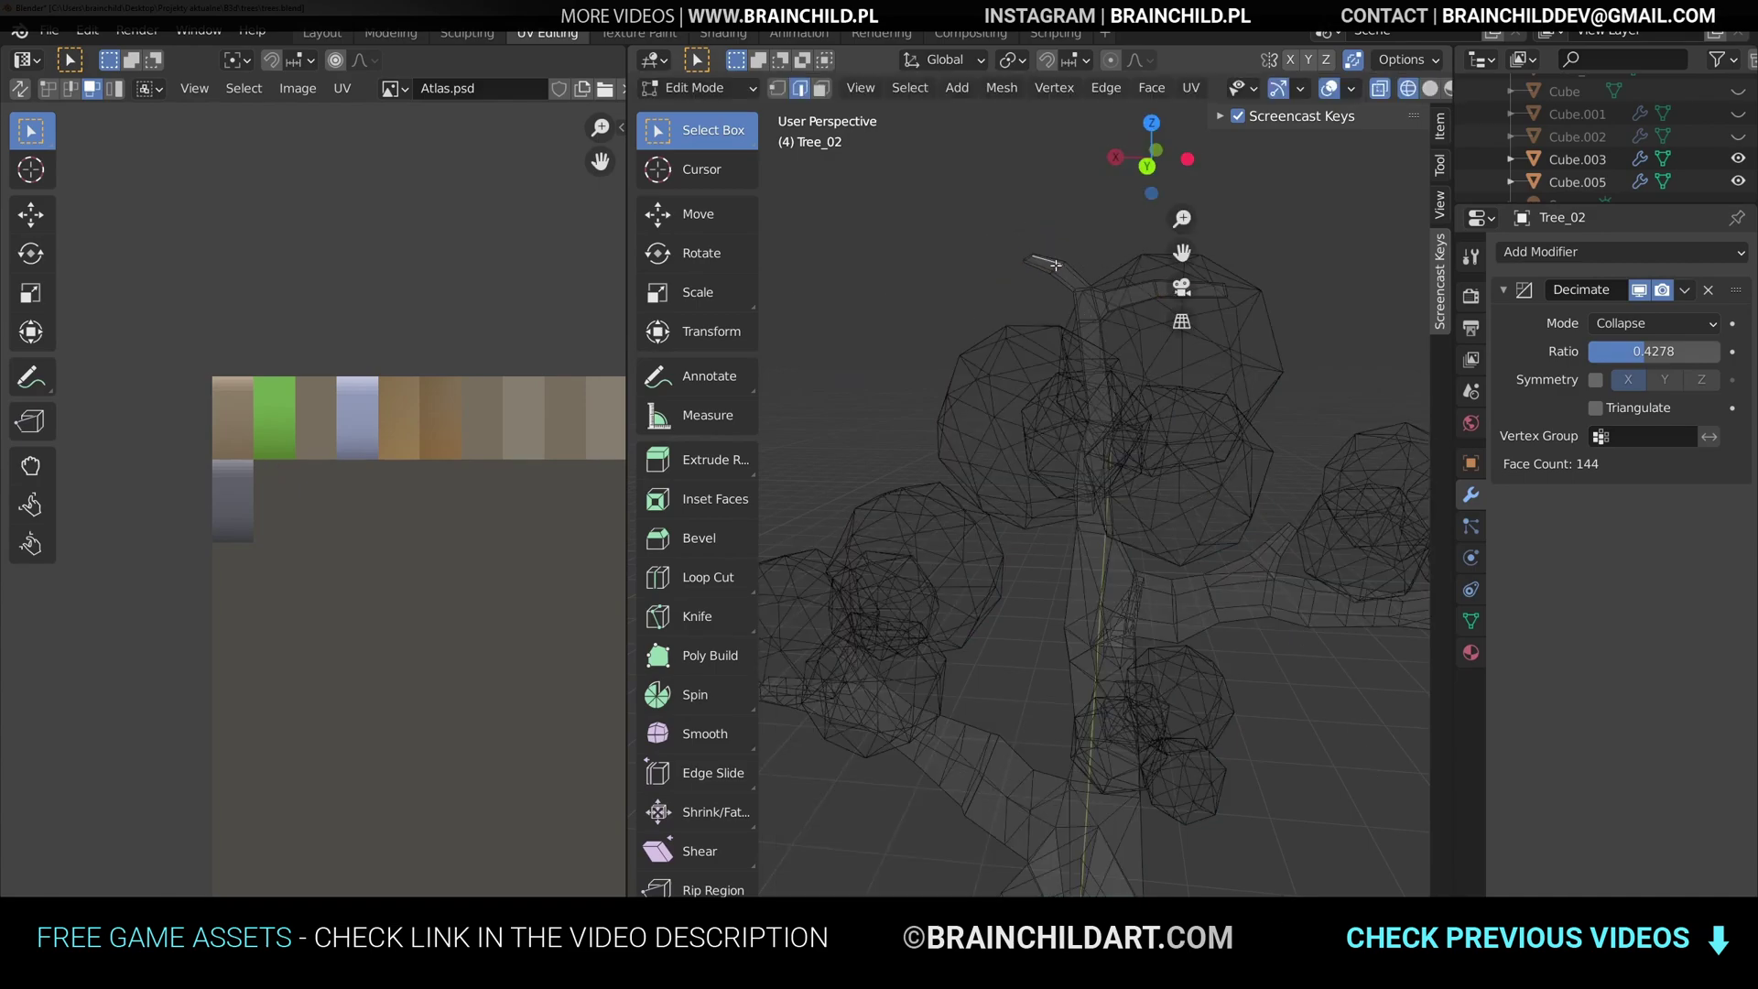
pyautogui.press('r')
pyautogui.click(1110, 267)
pyautogui.press('s')
pyautogui.click(1087, 273)
pyautogui.hotkey('shift', 'z')
pyautogui.press('Tab')
# - Try to join the small trunk foliage cluster with another tree part, then undo the join
pyautogui.scroll(-8, 1132, 403)
pyautogui.moveTo(1157, 412)
pyautogui.mouseDown(button='middle')
pyautogui.moveTo(1132, 414)
pyautogui.moveTo(1090, 495)
pyautogui.mouseUp(button='middle')
pyautogui.scroll(4, 1130, 414)
pyautogui.click(1081, 516)
pyautogui.keyDown('shift'); pyautogui.click(1078, 511); pyautogui.keyUp('shift')
pyautogui.hotkey('ctrl', 'j')
pyautogui.hotkey('ctrl', 'z')
pyautogui.hotkey('ctrl', 'z')
# - Apply the Decimate modifiers of the foliage objects and join the small cluster with the other foliage
pyautogui.hotkey('ctrl', 'a')
pyautogui.click(1088, 542)
pyautogui.hotkey('ctrl', 'a')
pyautogui.keyDown('shift'); pyautogui.click(1178, 471); pyautogui.keyUp('shift')
pyautogui.hotkey('ctrl', 'j')
# - Try to join the foliage with the trunk while the trunk's Decimate modifier is still unapplied
pyautogui.keyDown('shift'); pyautogui.click(1124, 505); pyautogui.keyUp('shift')
pyautogui.hotkey('ctrl', 'j')
pyautogui.hotkey('ctrl', 'z')
# - Apply the trunk's Decimate modifier and join the foliage into Tree_02 as a single object
pyautogui.click(1125, 505)
pyautogui.hotkey('ctrl', 'a')
pyautogui.click(1182, 472)
pyautogui.keyDown('shift'); pyautogui.click(1099, 501); pyautogui.keyUp('shift')
pyautogui.hotkey('ctrl', 'j')
pyautogui.hotkey('shift', 'ctrl', 'alt', 'c')
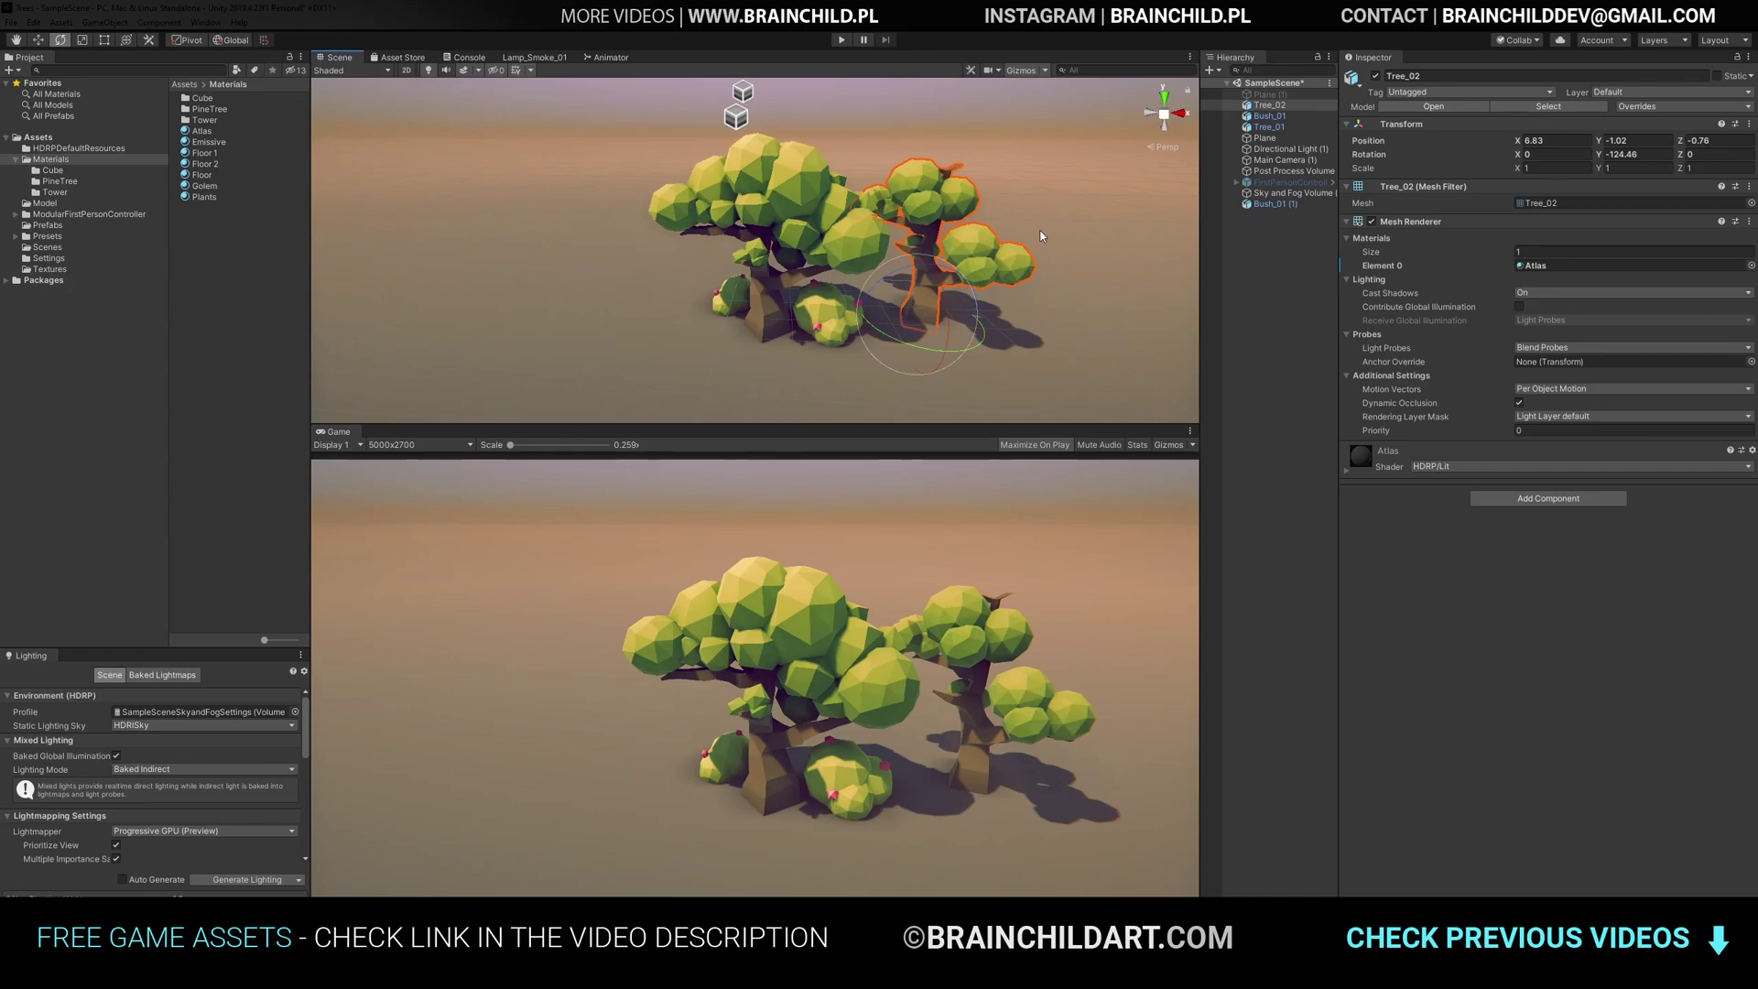
# - Switch to Unity, adjust Tree_02's orientation in the scene, and activate the Move tool
pyautogui.click(926, 306)
pyautogui.moveTo(927, 306)
pyautogui.mouseDown()
pyautogui.moveTo(920, 355)
pyautogui.moveTo(889, 298)
pyautogui.moveTo(921, 323)
pyautogui.mouseUp()
pyautogui.press('w')
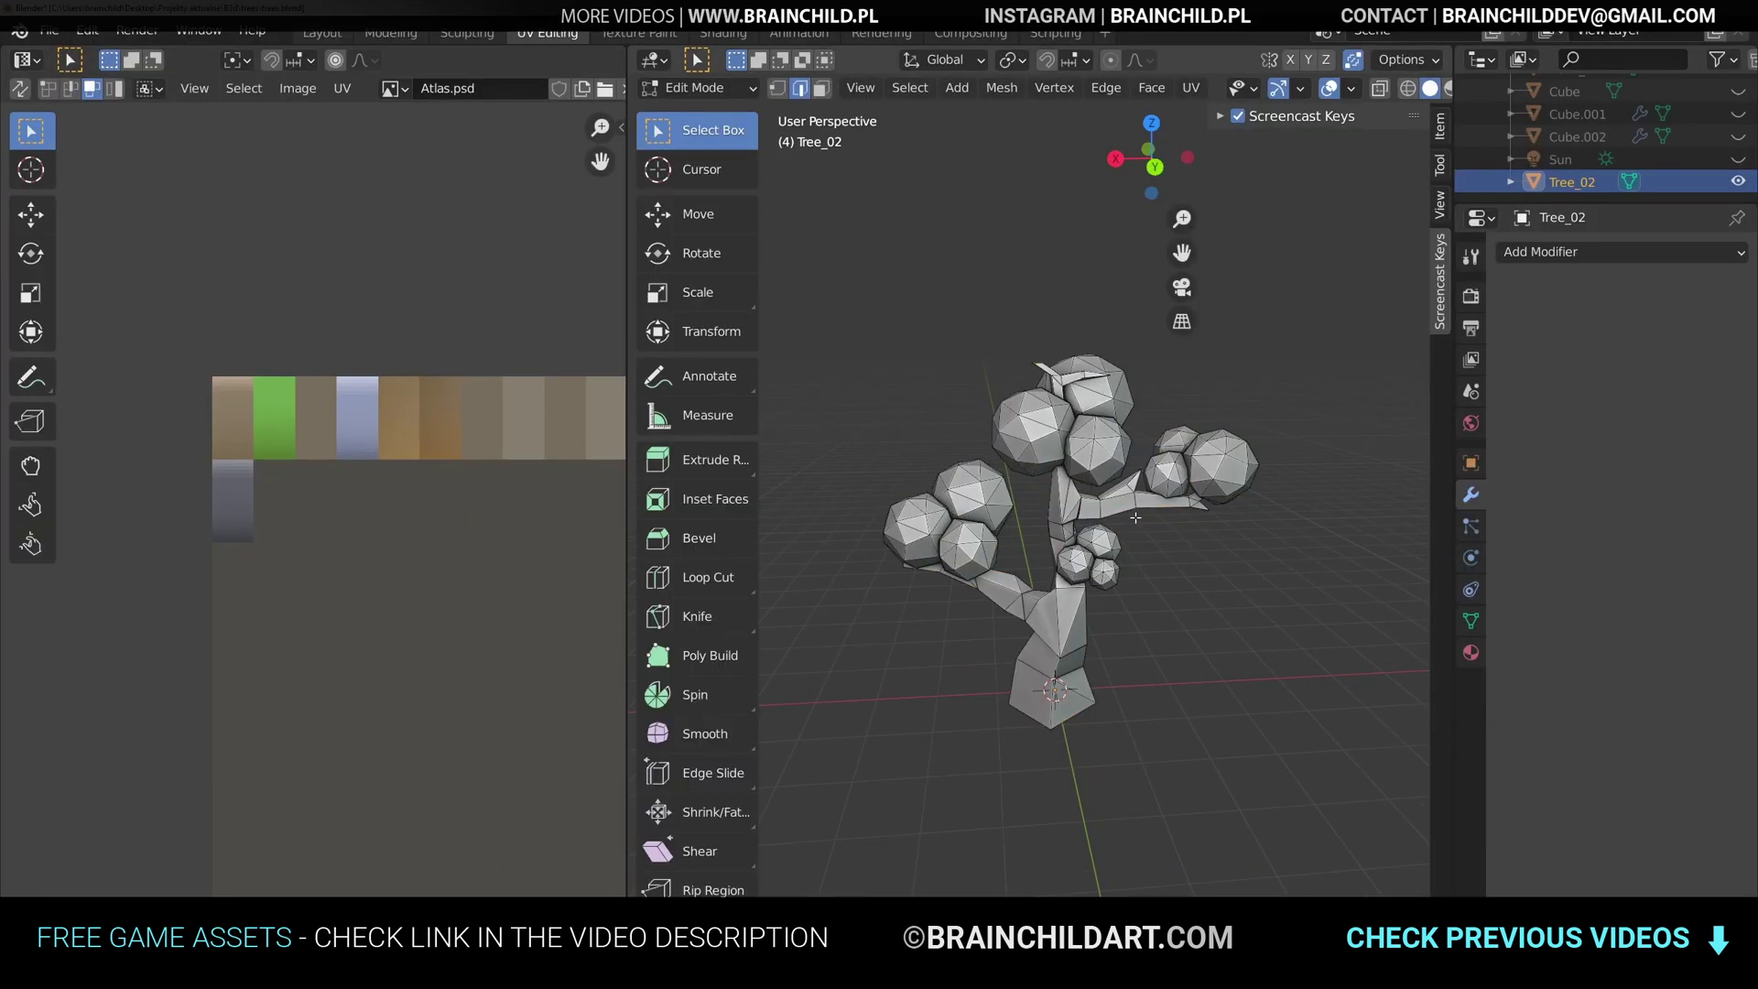
# - Back in Blender, move the trunk's base vertices along Z and extrude the base about 0.38 m
pyautogui.scroll(3, 1081, 458)
pyautogui.hotkey('shift', 'z')
pyautogui.moveTo(977, 563); pyautogui.dragTo(1156, 644)
pyautogui.hotkey('shift', 'z')
pyautogui.press('r')
pyautogui.press('z')
pyautogui.rightClick(1141, 506)
pyautogui.press('g')
pyautogui.moveTo(1117, 550)
pyautogui.mouseDown(button='middle')
pyautogui.moveTo(1122, 505)
pyautogui.moveTo(1085, 530)
pyautogui.mouseUp(button='middle')
pyautogui.press('z')
pyautogui.click(1123, 462)
pyautogui.press('e')
pyautogui.click(1125, 492)
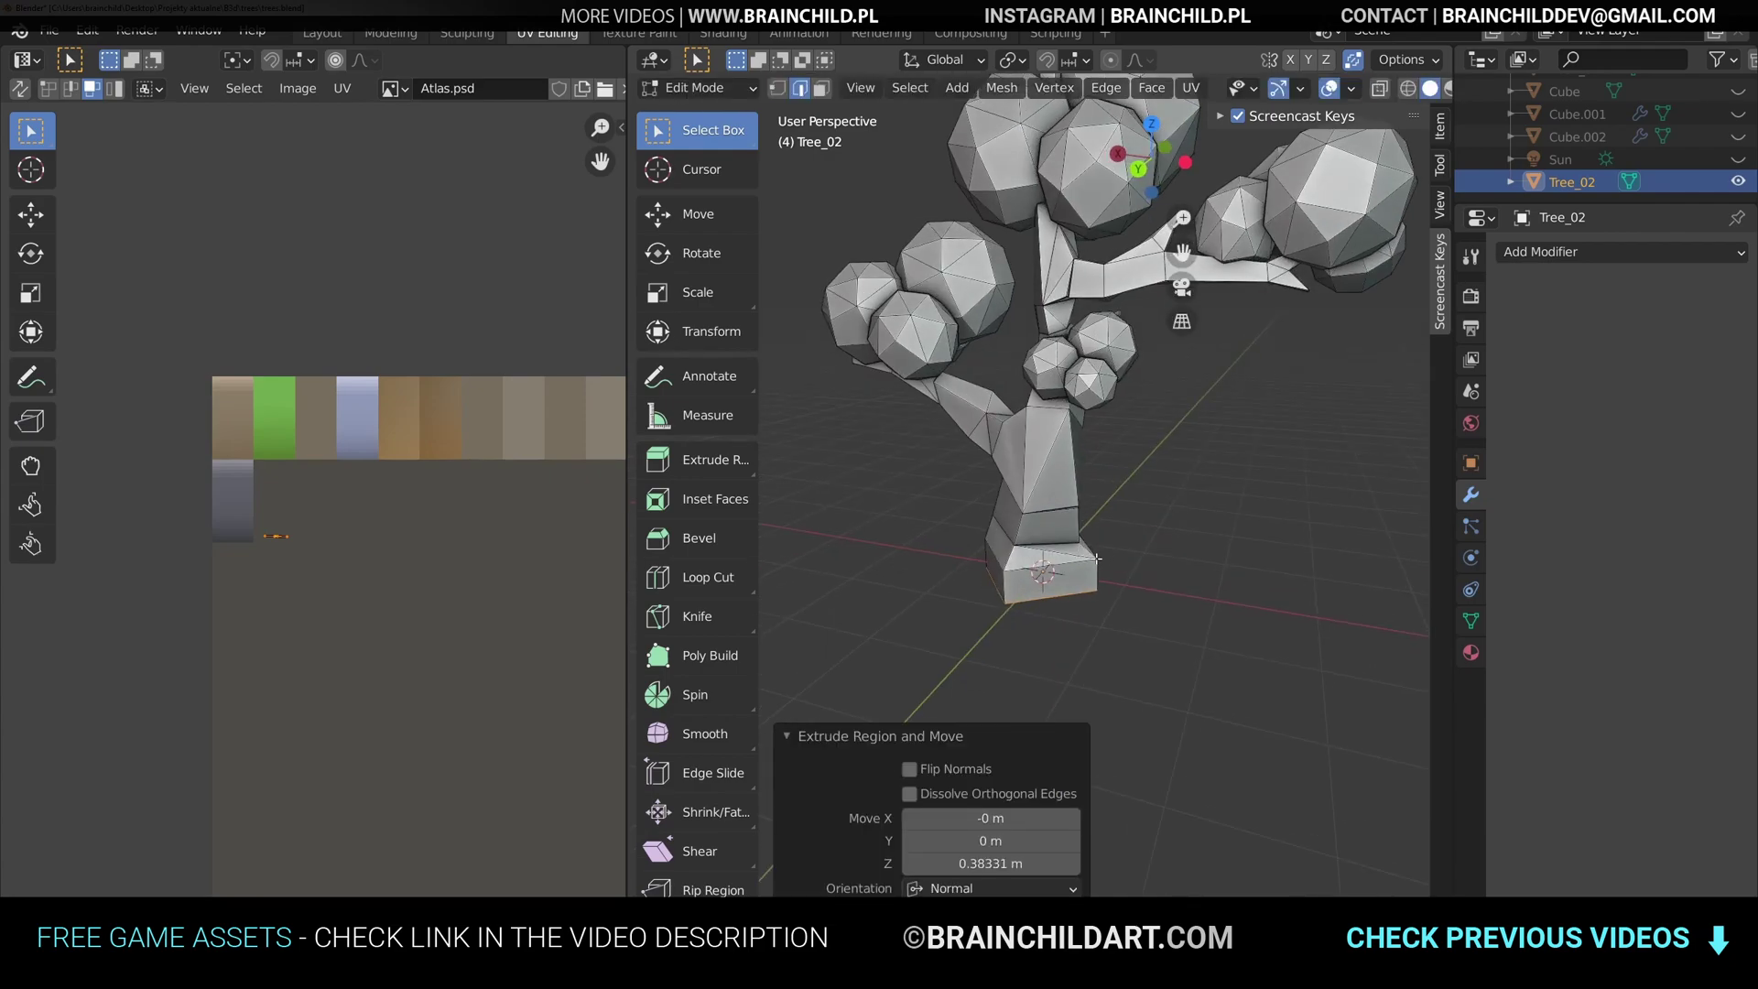
# - Connect two vertices on the lower trunk with a new edge and reposition a neighbouring vertex
pyautogui.press('1')
pyautogui.click(1175, 575)
pyautogui.moveTo(1177, 573); pyautogui.dragTo(1044, 476, button='middle')
pyautogui.click(1069, 455)
pyautogui.press('j')
pyautogui.click(1119, 424)
pyautogui.press('g')
pyautogui.click(950, 502)
pyautogui.click(1130, 504)
# - Slide the trunk vertices near the lower branch joint along their edges
pyautogui.press('g')
pyautogui.press('g')
pyautogui.click(1081, 555)
pyautogui.click(1055, 485)
pyautogui.press('g')
pyautogui.press('g')
pyautogui.click(1062, 502)
# - Remove the unneeded edges on the trunk just below the lower branch
pyautogui.keyDown('shift'); pyautogui.click(1097, 498); pyautogui.keyUp('shift')
pyautogui.press('3')
pyautogui.click(978, 471)
pyautogui.press('x')
pyautogui.click(1034, 466)
pyautogui.press('x')
pyautogui.click(1019, 490)
pyautogui.click(998, 477)
# - Remove the remaining unwanted geometry where the lower branch meets the trunk
pyautogui.scroll(2, 998, 477)
pyautogui.moveTo(998, 477); pyautogui.dragTo(1033, 489, button='middle')
pyautogui.press('3')
pyautogui.click(980, 438)
pyautogui.click(960, 439)
pyautogui.scroll(3, 932, 422)
pyautogui.press('x')
pyautogui.click(1249, 467)
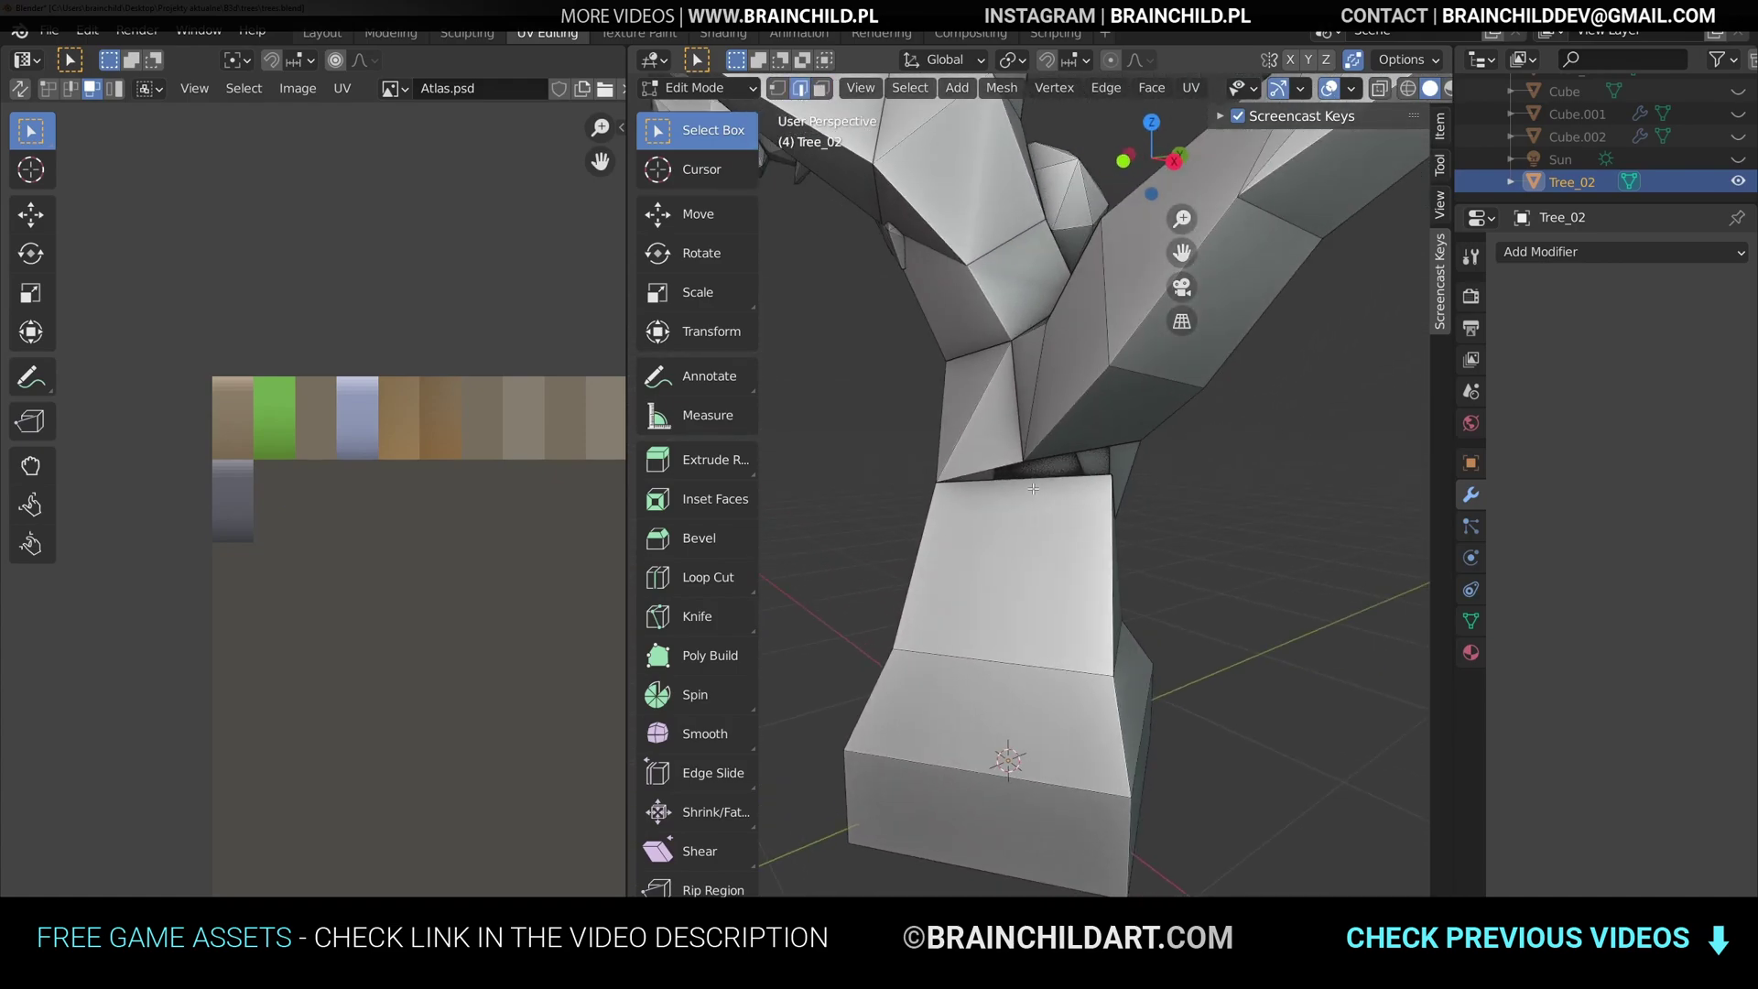
pyautogui.moveTo(1175, 469); pyautogui.dragTo(1106, 566, button='middle')
pyautogui.scroll(-8, 1183, 495)
pyautogui.scroll(3, 1183, 501)
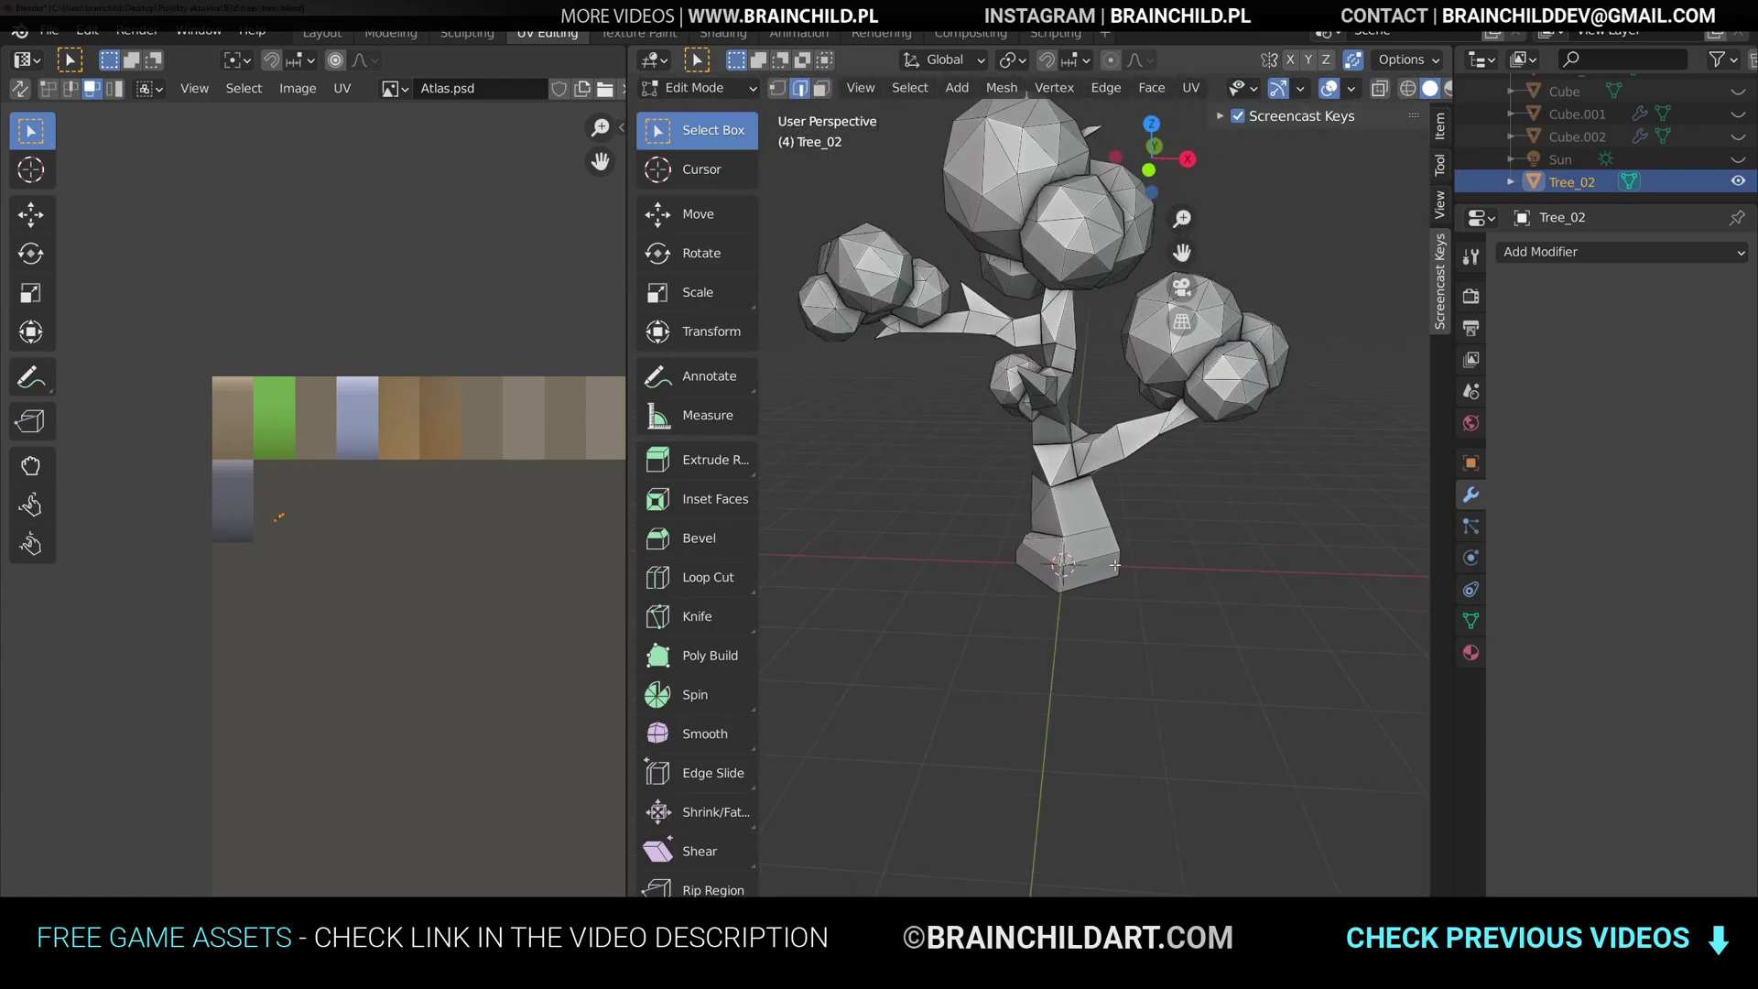
# - Slide two vertices on the lower trunk along their edges and leave mesh editing
pyautogui.press('1')
pyautogui.moveTo(1213, 556); pyautogui.dragTo(1148, 539, button='middle')
pyautogui.click(1133, 542)
pyautogui.press('g')
pyautogui.press('g')
pyautogui.click(1133, 512)
pyautogui.click(1116, 542)
pyautogui.press('g')
pyautogui.press('g')
pyautogui.click(1115, 538)
pyautogui.press('Tab')
pyautogui.scroll(-4, 1129, 517)
pyautogui.scroll(4, 1129, 518)
pyautogui.moveTo(1128, 518); pyautogui.dragTo(1068, 539, button='middle')
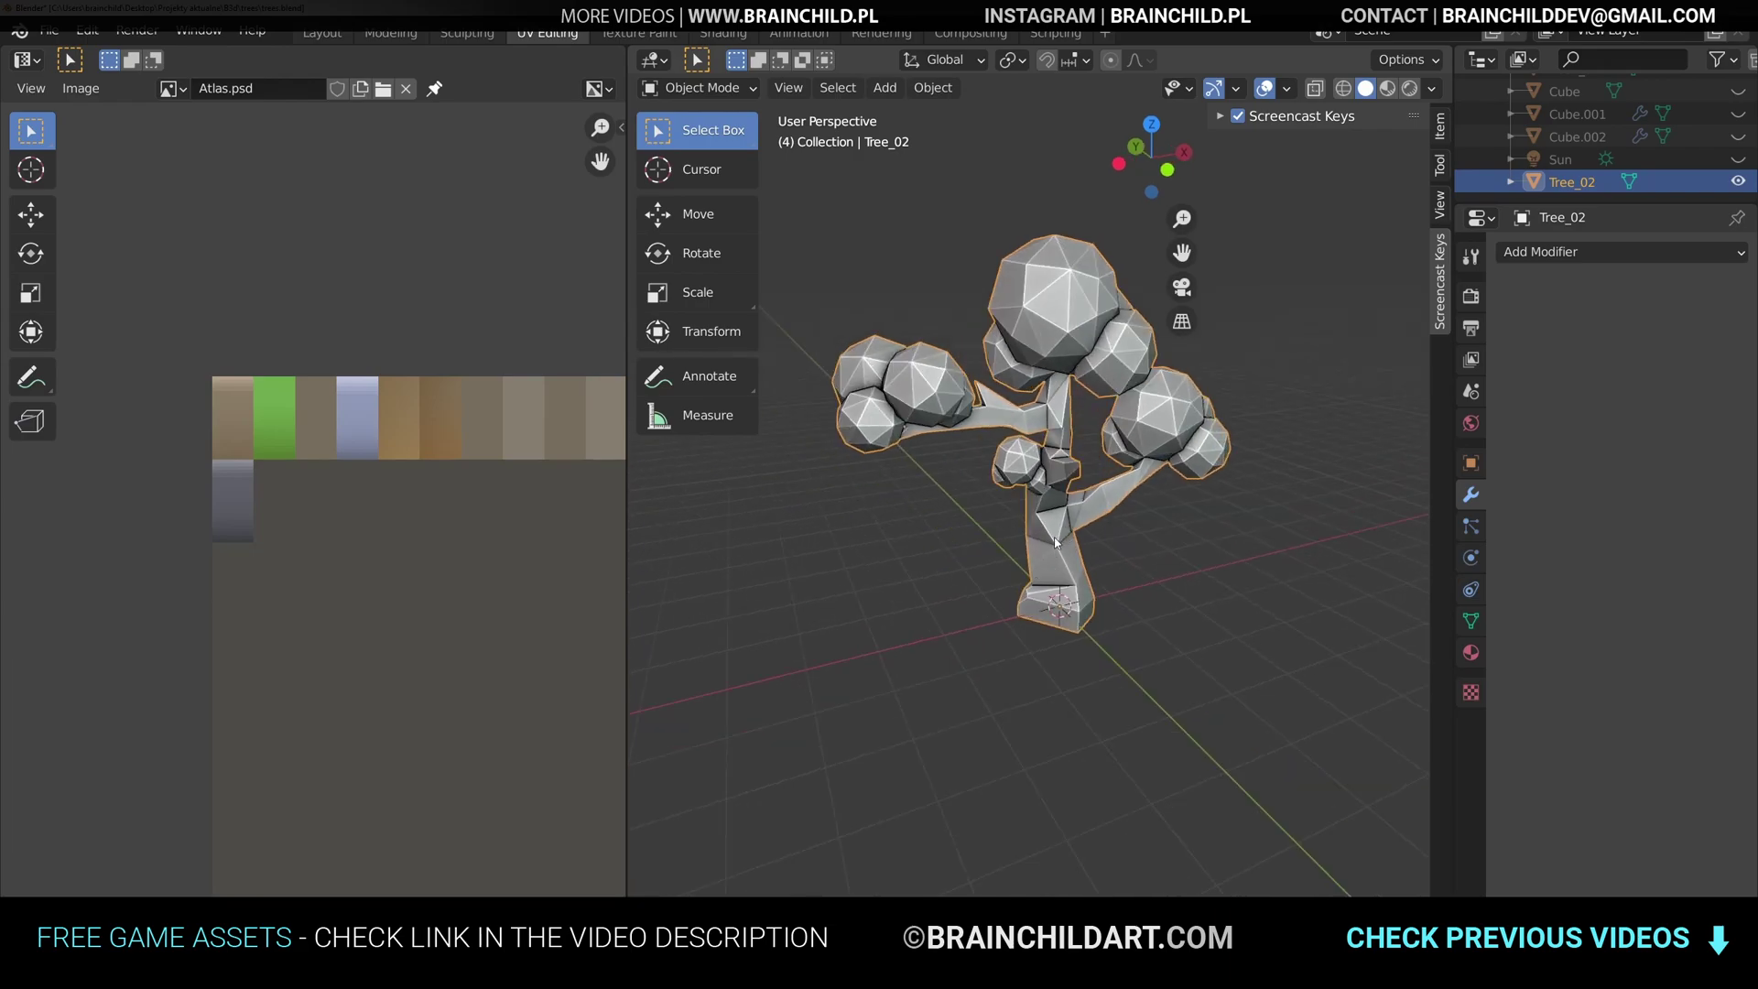
# - Move the small foliage cluster at the upper side branch's tip closer to the trunk, about 0.32 m in X and -0.1 m in Y
pyautogui.press('Tab')
pyautogui.hotkey('shift', 'z')
pyautogui.moveTo(849, 332)
pyautogui.mouseDown()
pyautogui.moveTo(925, 366)
pyautogui.moveTo(978, 469)
pyautogui.moveTo(971, 456)
pyautogui.mouseUp()
pyautogui.press('g')
pyautogui.click(1003, 424)
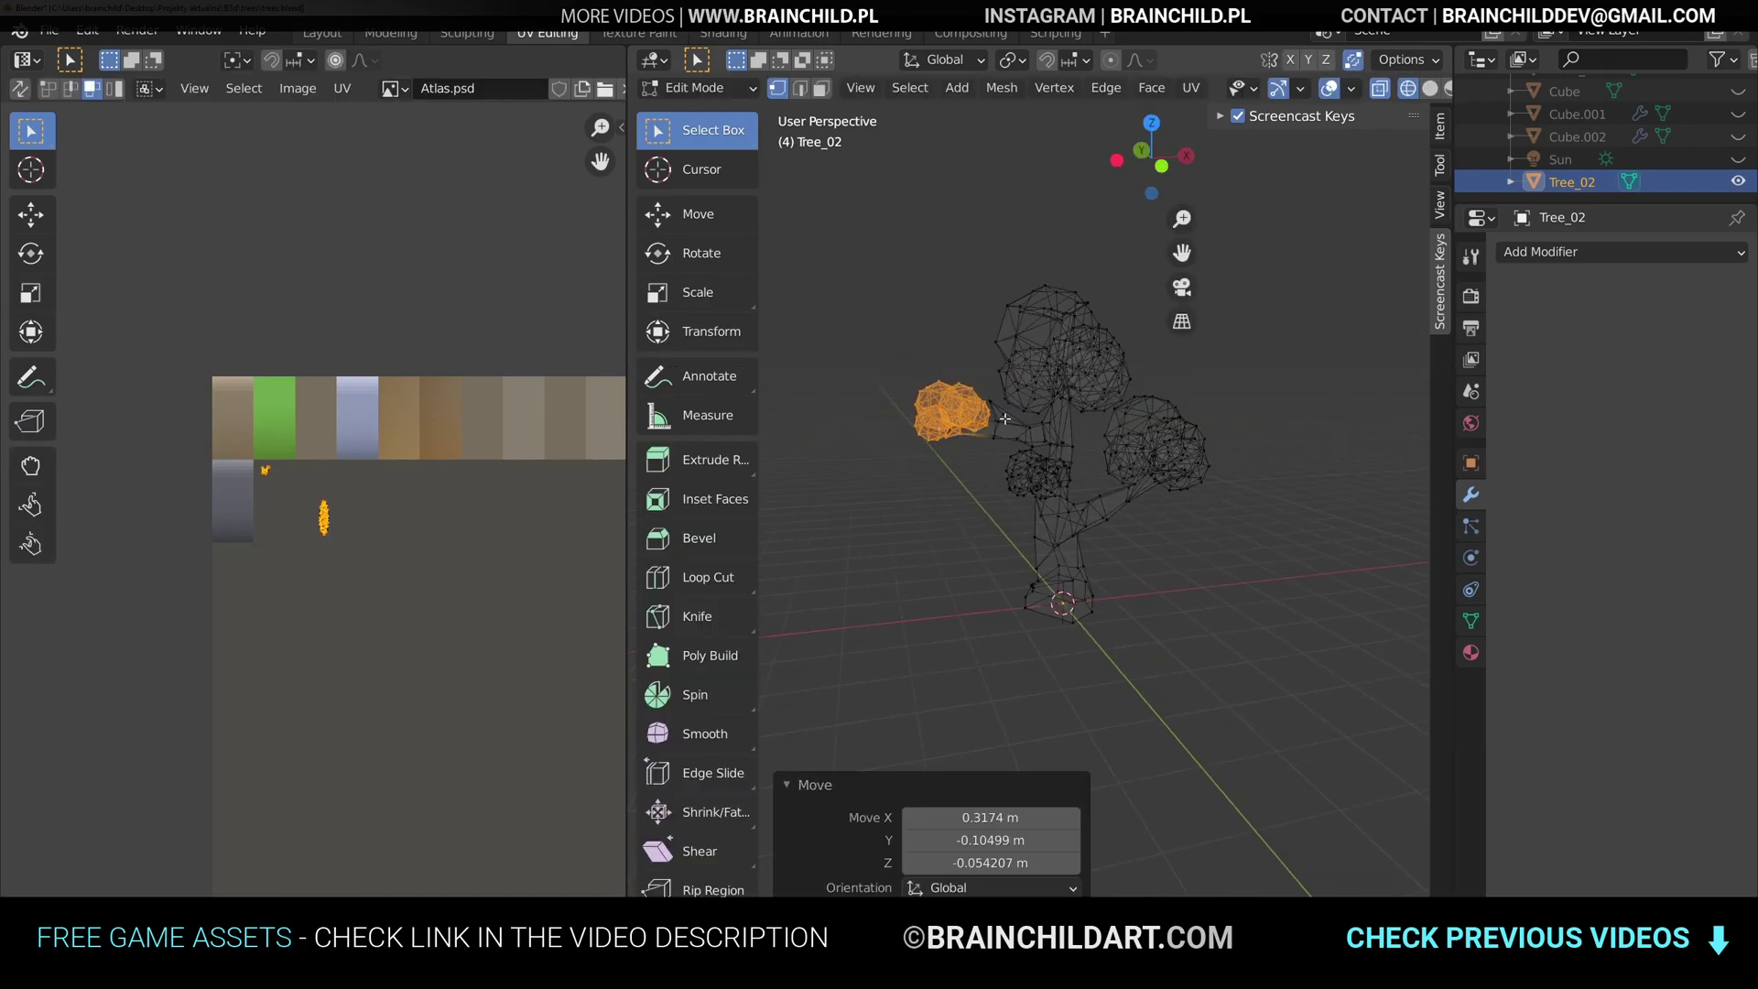
# - Slide a vertex on the upper side branch along its edge
pyautogui.click(1004, 423)
pyautogui.scroll(3, 989, 384)
pyautogui.press('g')
pyautogui.press('g')
pyautogui.click(976, 356)
pyautogui.moveTo(976, 356)
pyautogui.mouseDown(button='middle')
pyautogui.moveTo(983, 455)
pyautogui.moveTo(970, 366)
pyautogui.mouseUp(button='middle')
pyautogui.hotkey('shift', 'z')
pyautogui.click(971, 368)
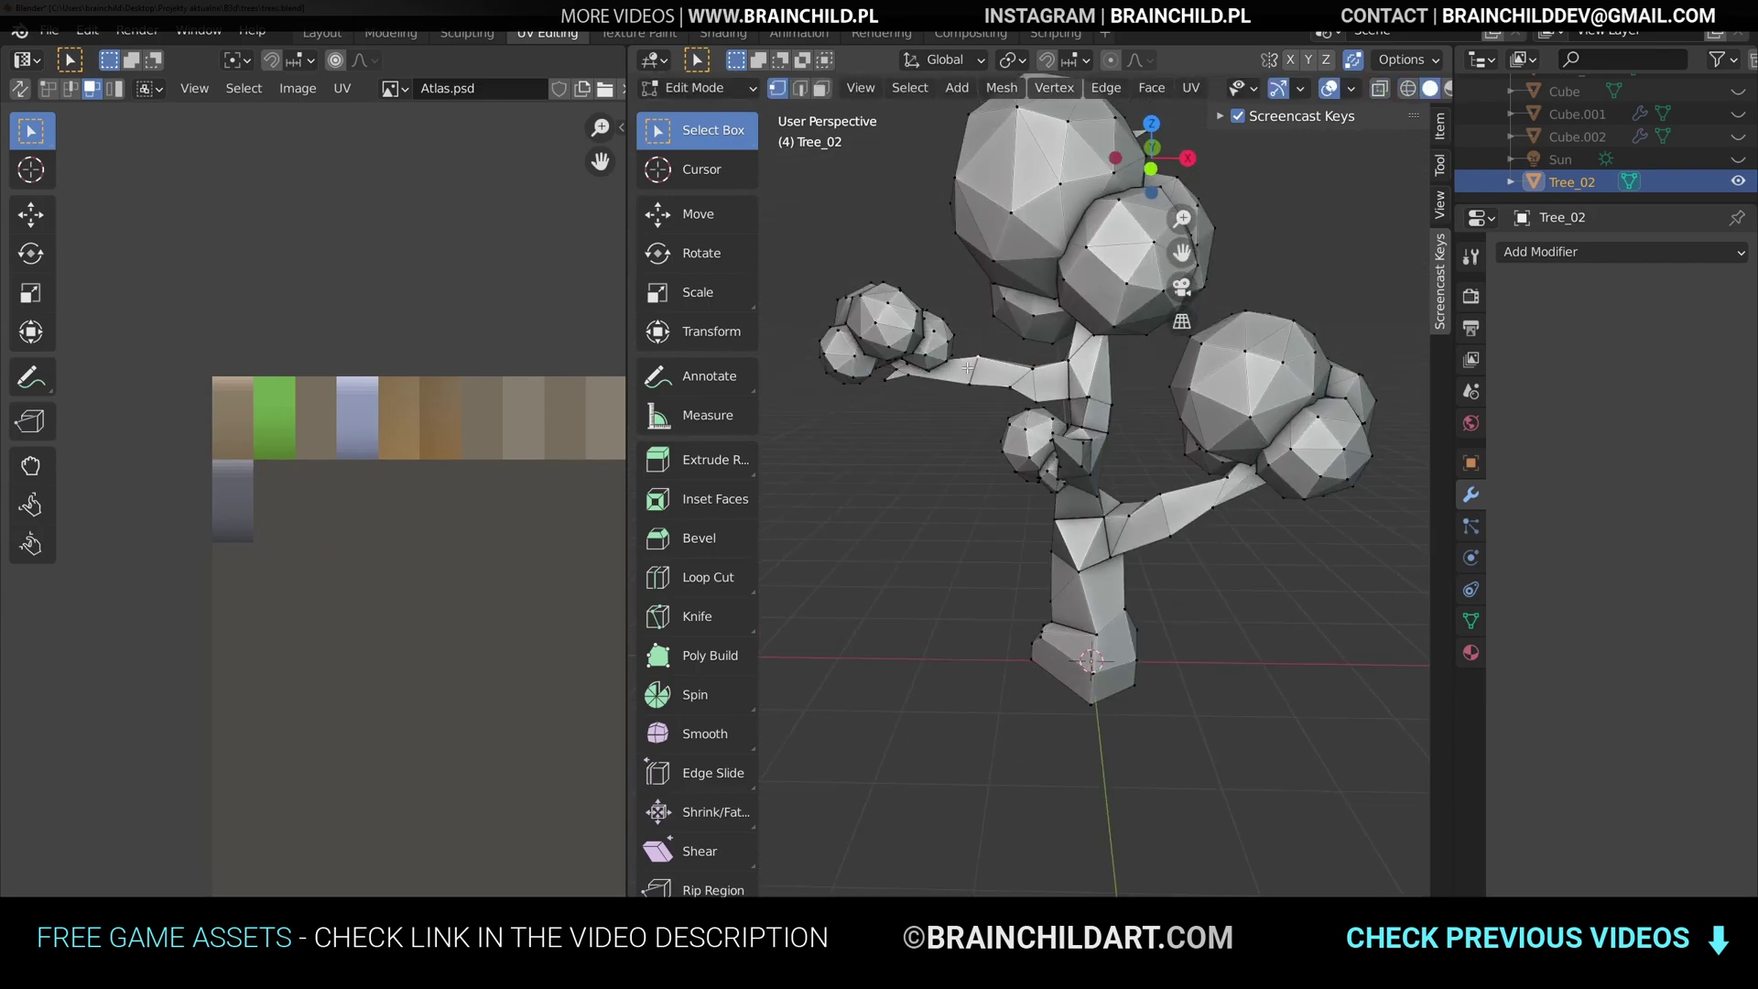
# - Scale the vertex ring in the middle of the upper side branch to adjust its thickness
pyautogui.hotkey('shift', 'z')
pyautogui.moveTo(965, 349); pyautogui.dragTo(983, 395)
pyautogui.press('s')
pyautogui.click(981, 410)
pyautogui.hotkey('shift', 'z')
# - Leave mesh editing and export the tree over Tree_02.fbx
pyautogui.press('Tab')
pyautogui.scroll(-5, 1209, 513)
pyautogui.moveTo(1181, 515); pyautogui.dragTo(1216, 525, button='middle')
pyautogui.press('q')
pyautogui.click(1216, 512)
pyautogui.click(1207, 677)
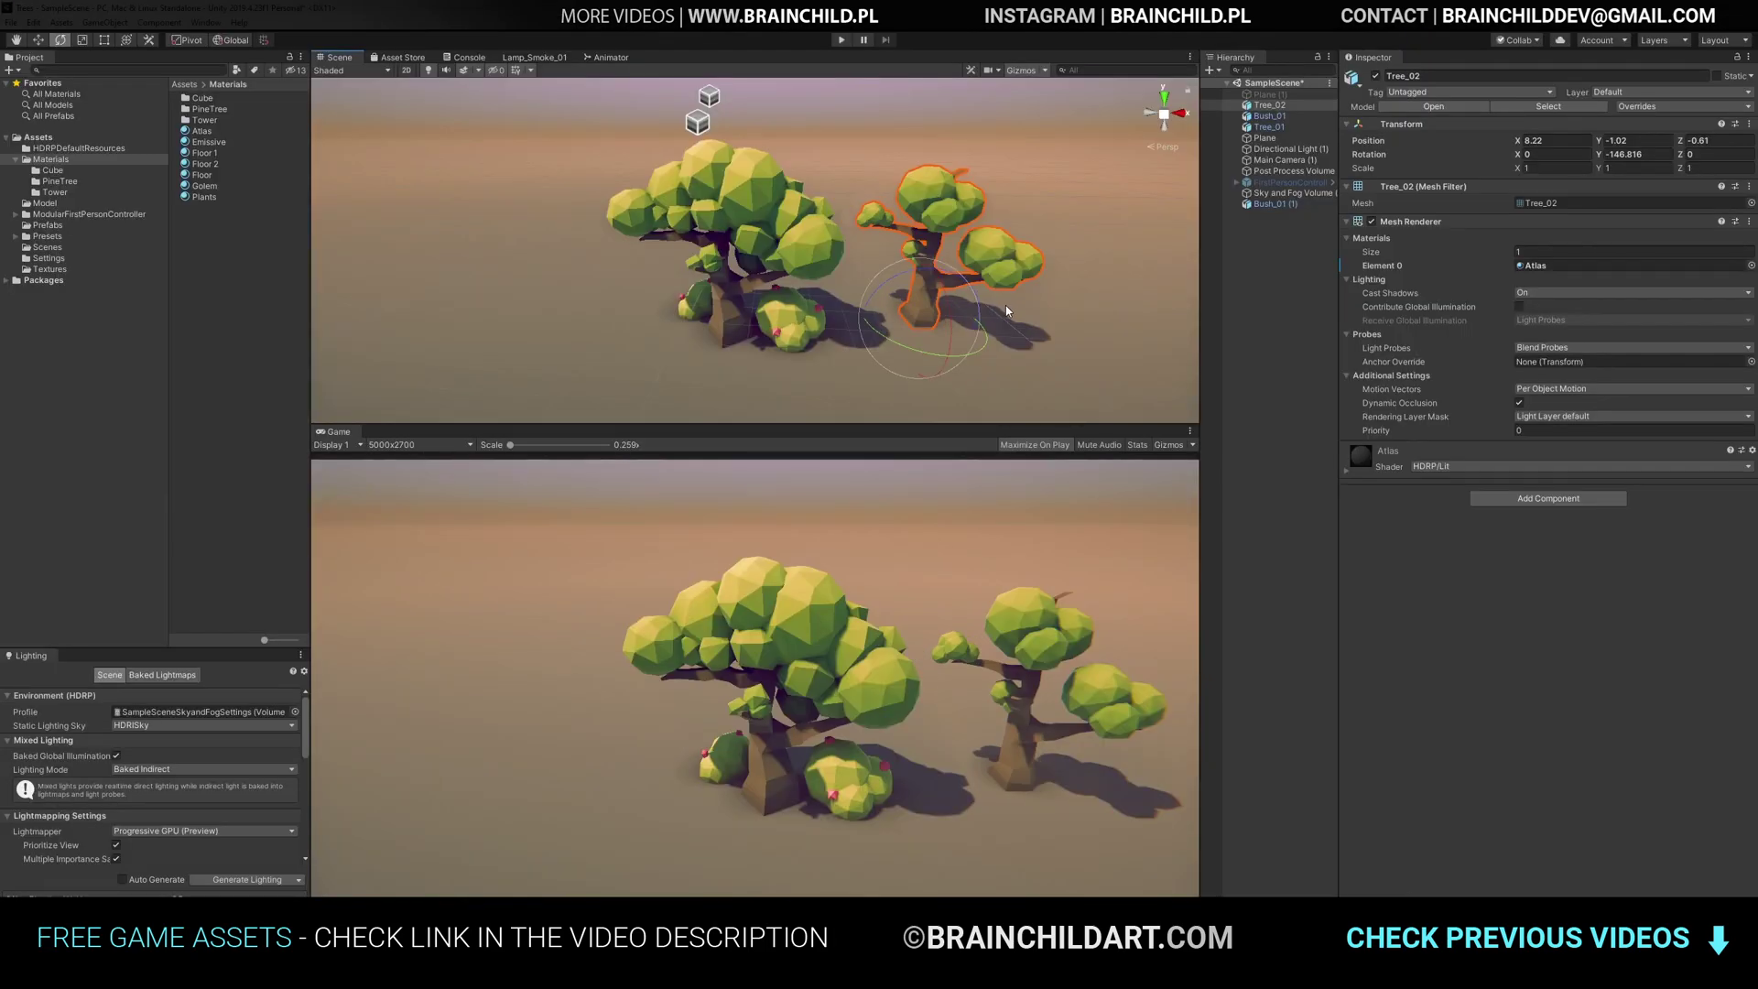
# - In Unity, rotate Tree_02 to -370.658 around Y and reposition the main camera
pyautogui.moveTo(915, 355); pyautogui.dragTo(1519, 224)
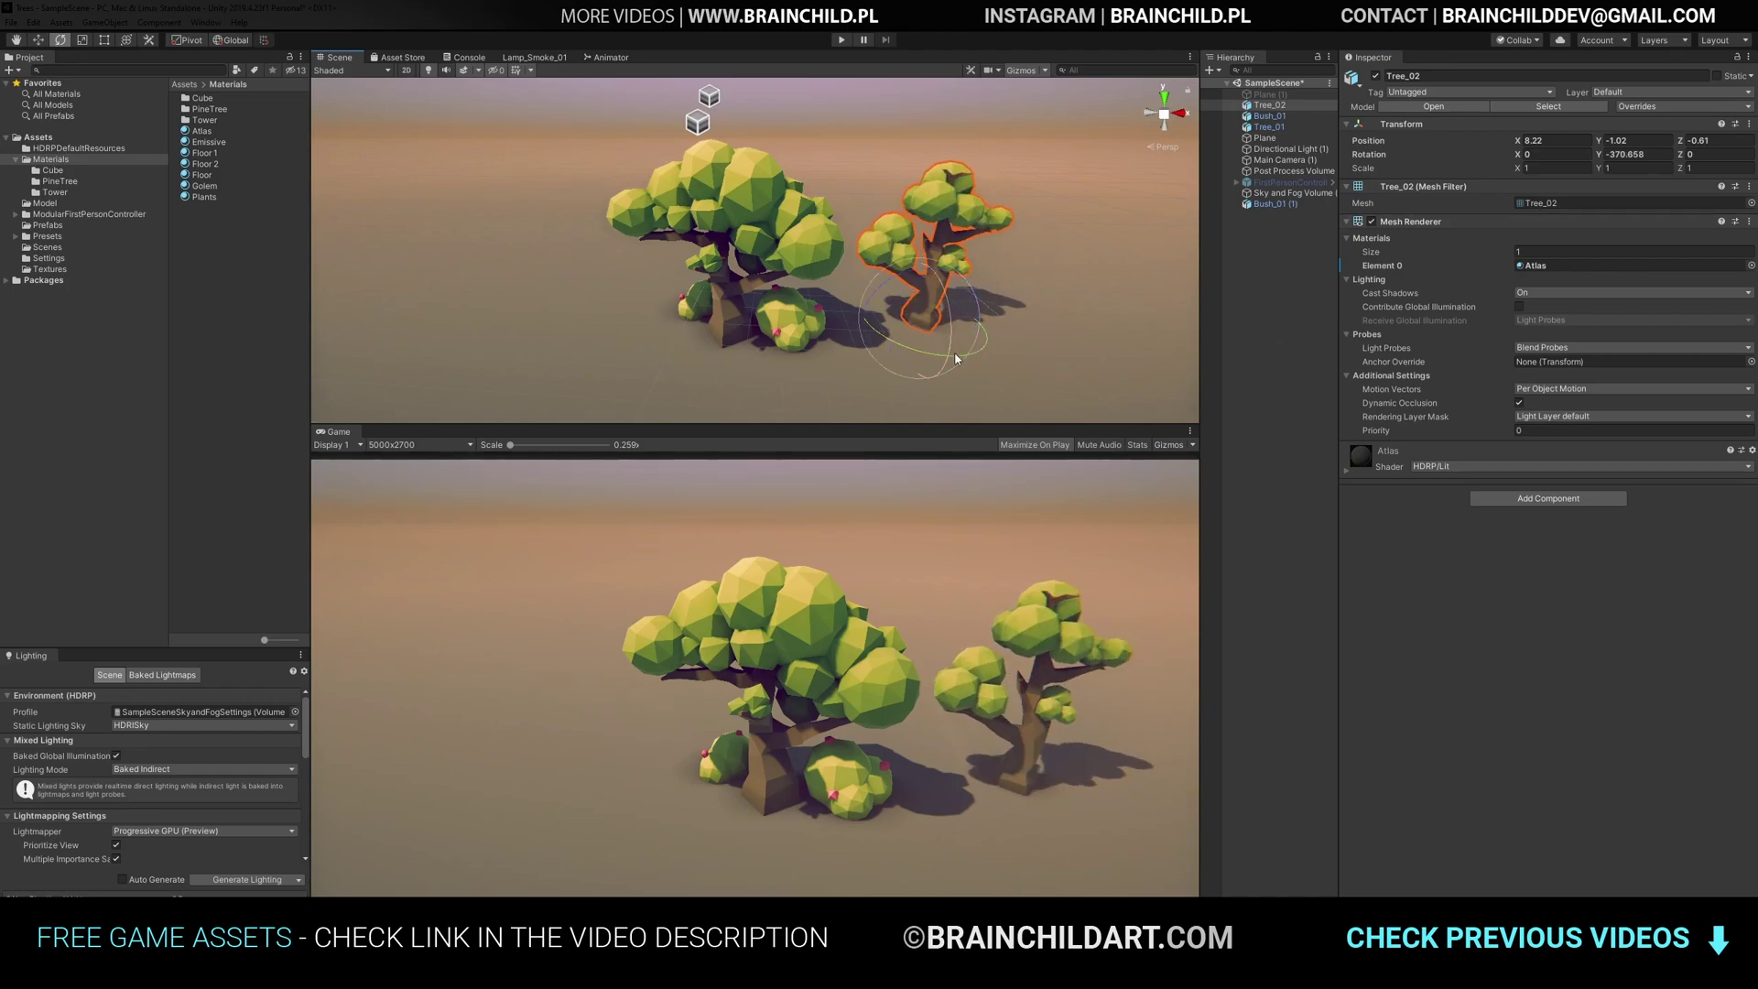
pyautogui.scroll(-3, 976, 322)
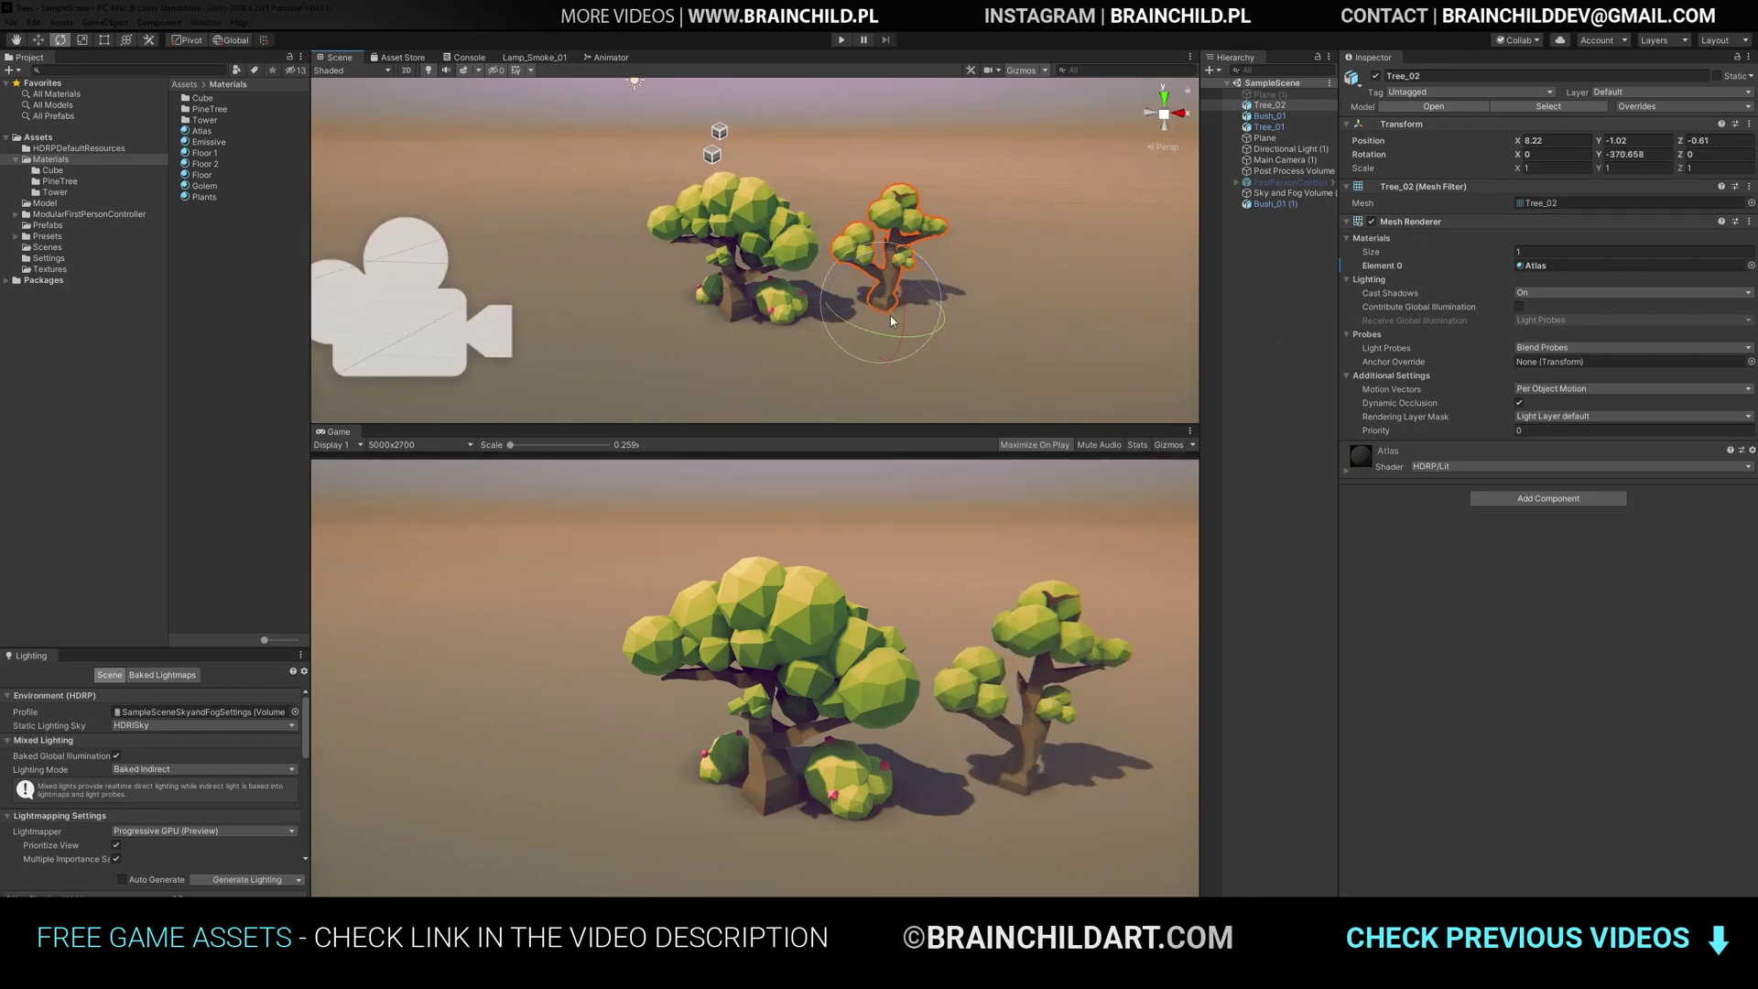
pyautogui.doubleClick(1284, 160)
pyautogui.moveTo(731, 271); pyautogui.dragTo(861, 269)
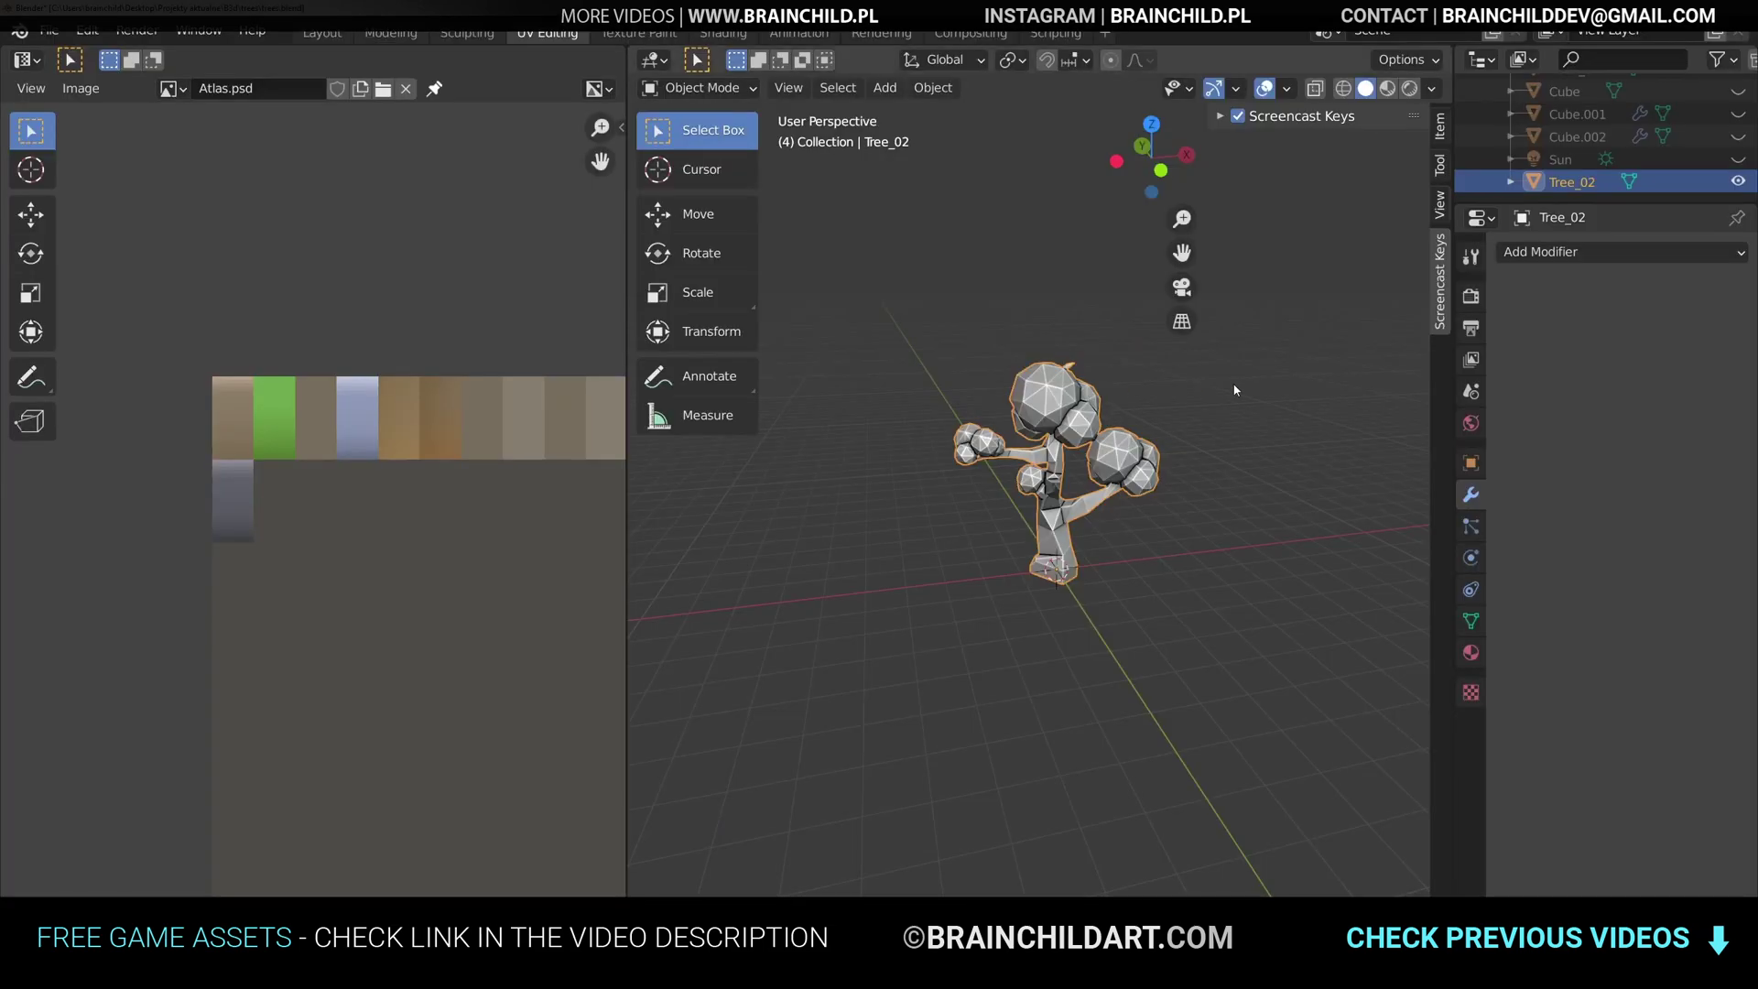
# - Switch to Blender, scale Tree_02 to 0.935 and apply its rotation and scale
pyautogui.press('s')
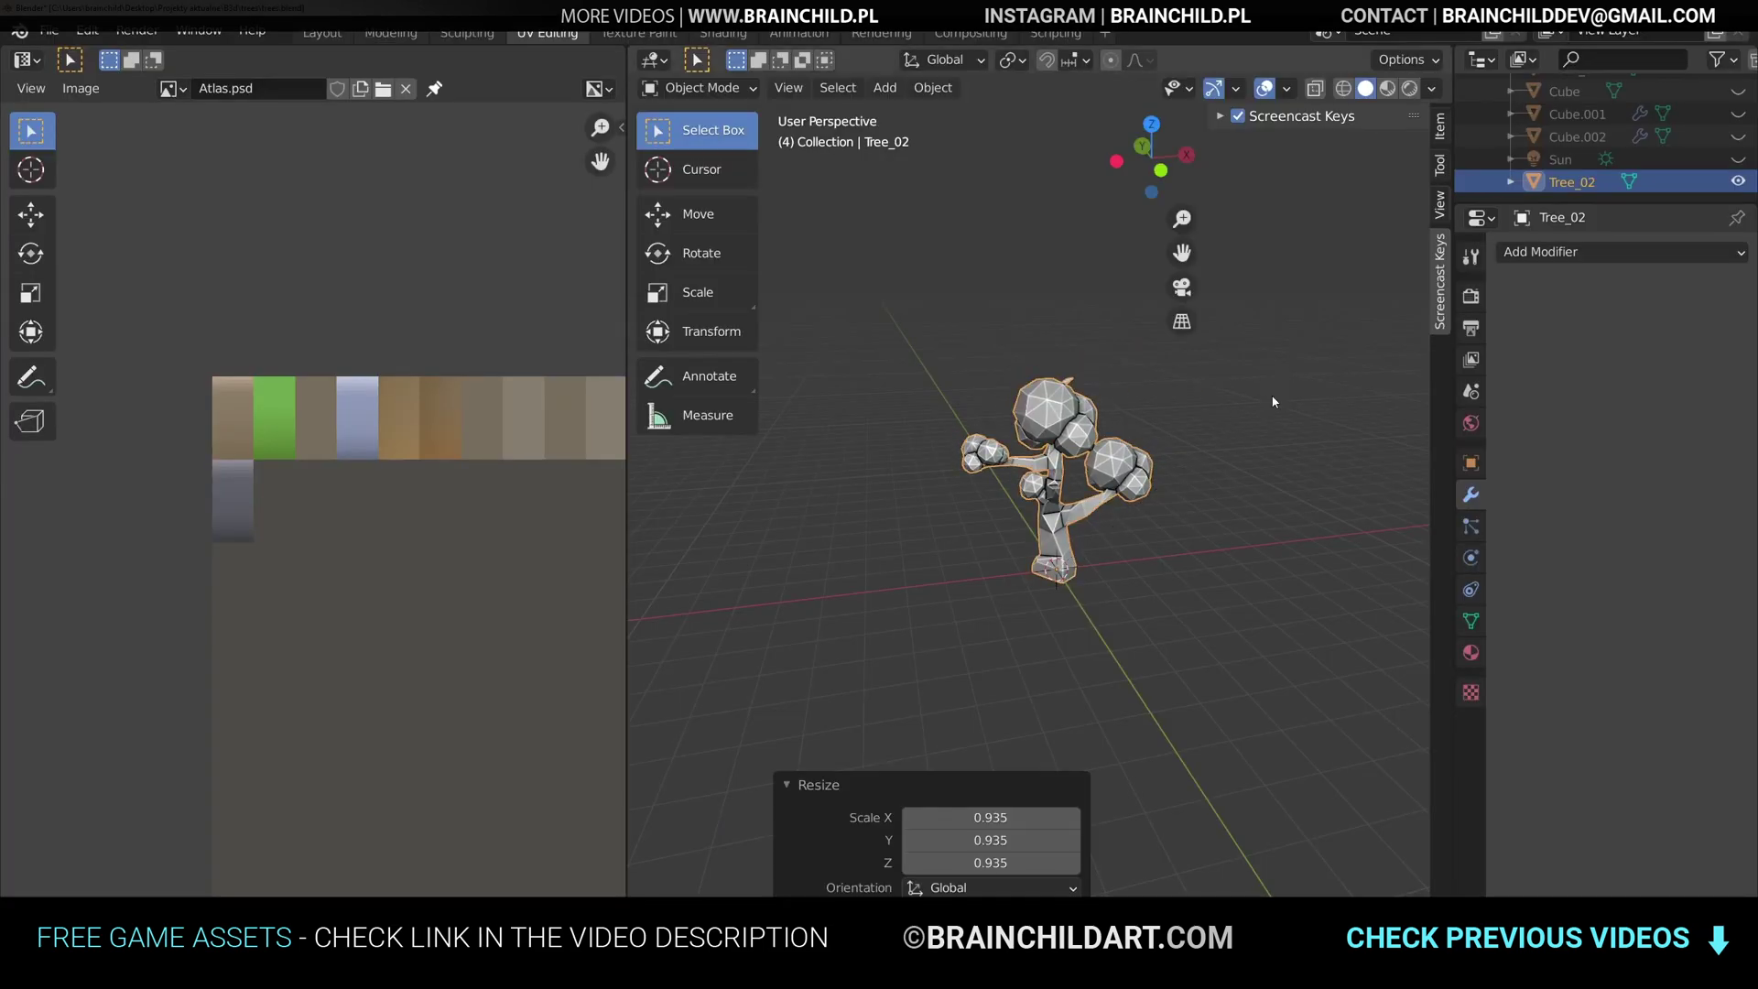
pyautogui.hotkey('ctrl', 'a')
pyautogui.click(1243, 409)
# - Export the resized tree over Tree_02.fbx
pyautogui.press('q')
pyautogui.click(1121, 524)
pyautogui.rightClick(1099, 573)
pyautogui.moveTo(1099, 667)
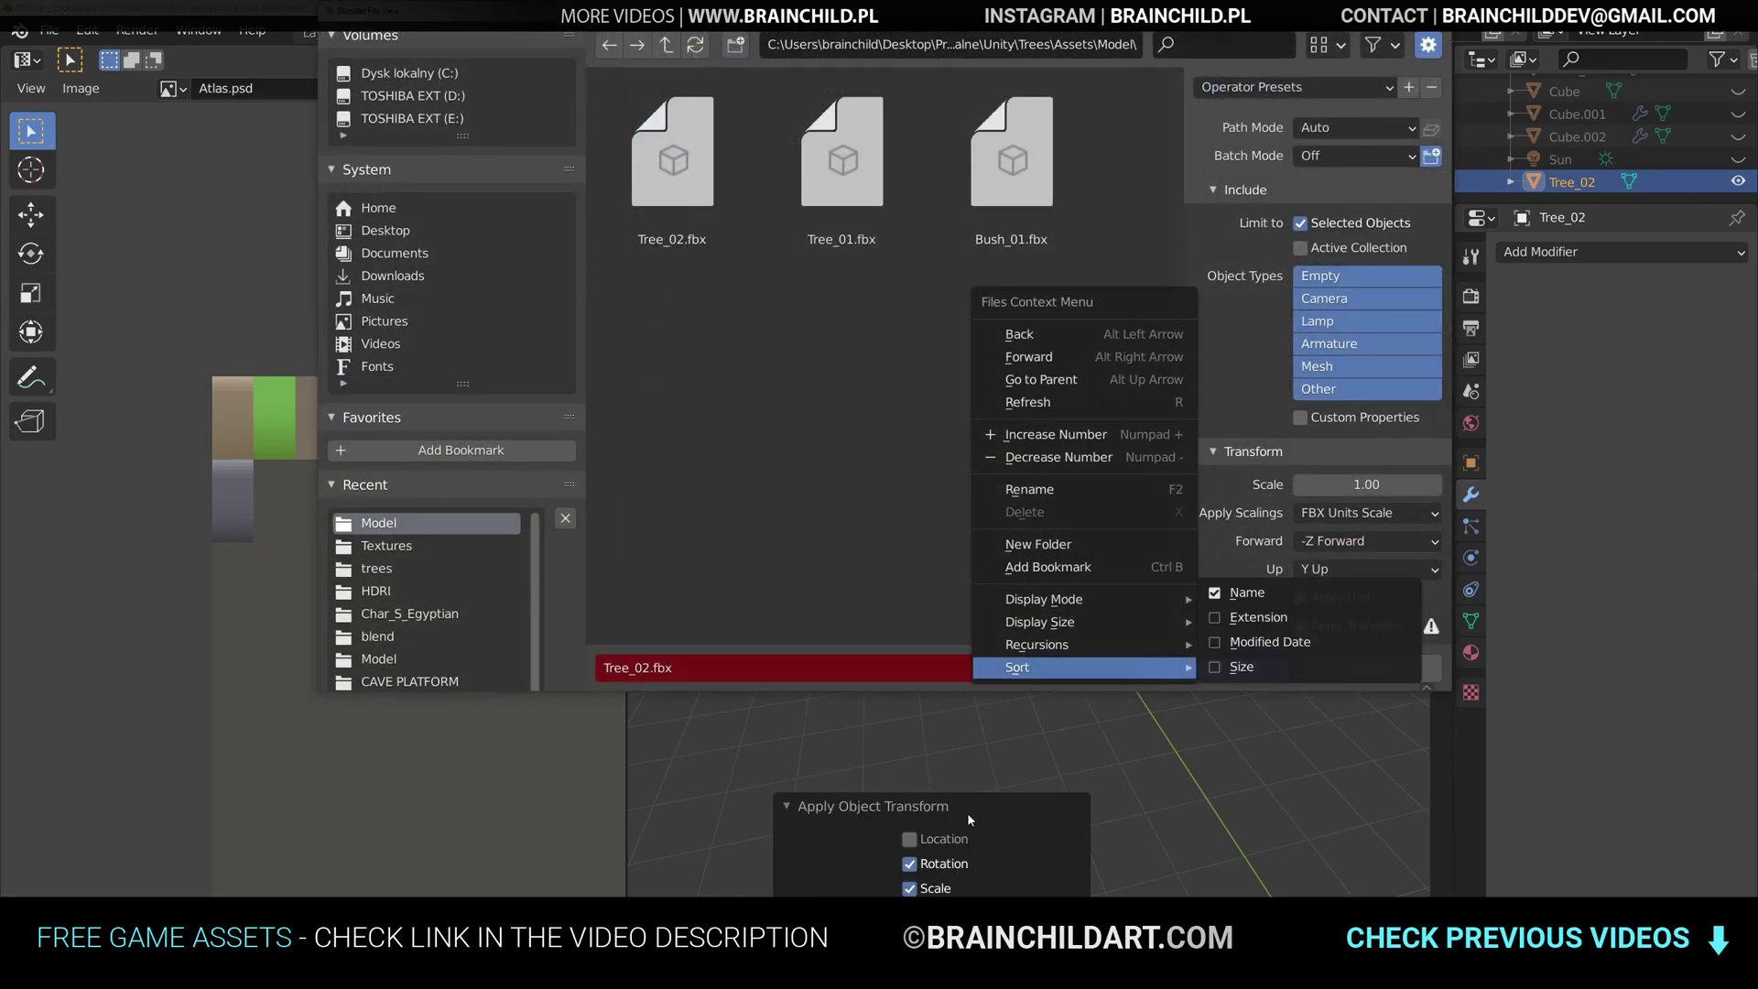
pyautogui.click(1231, 668)
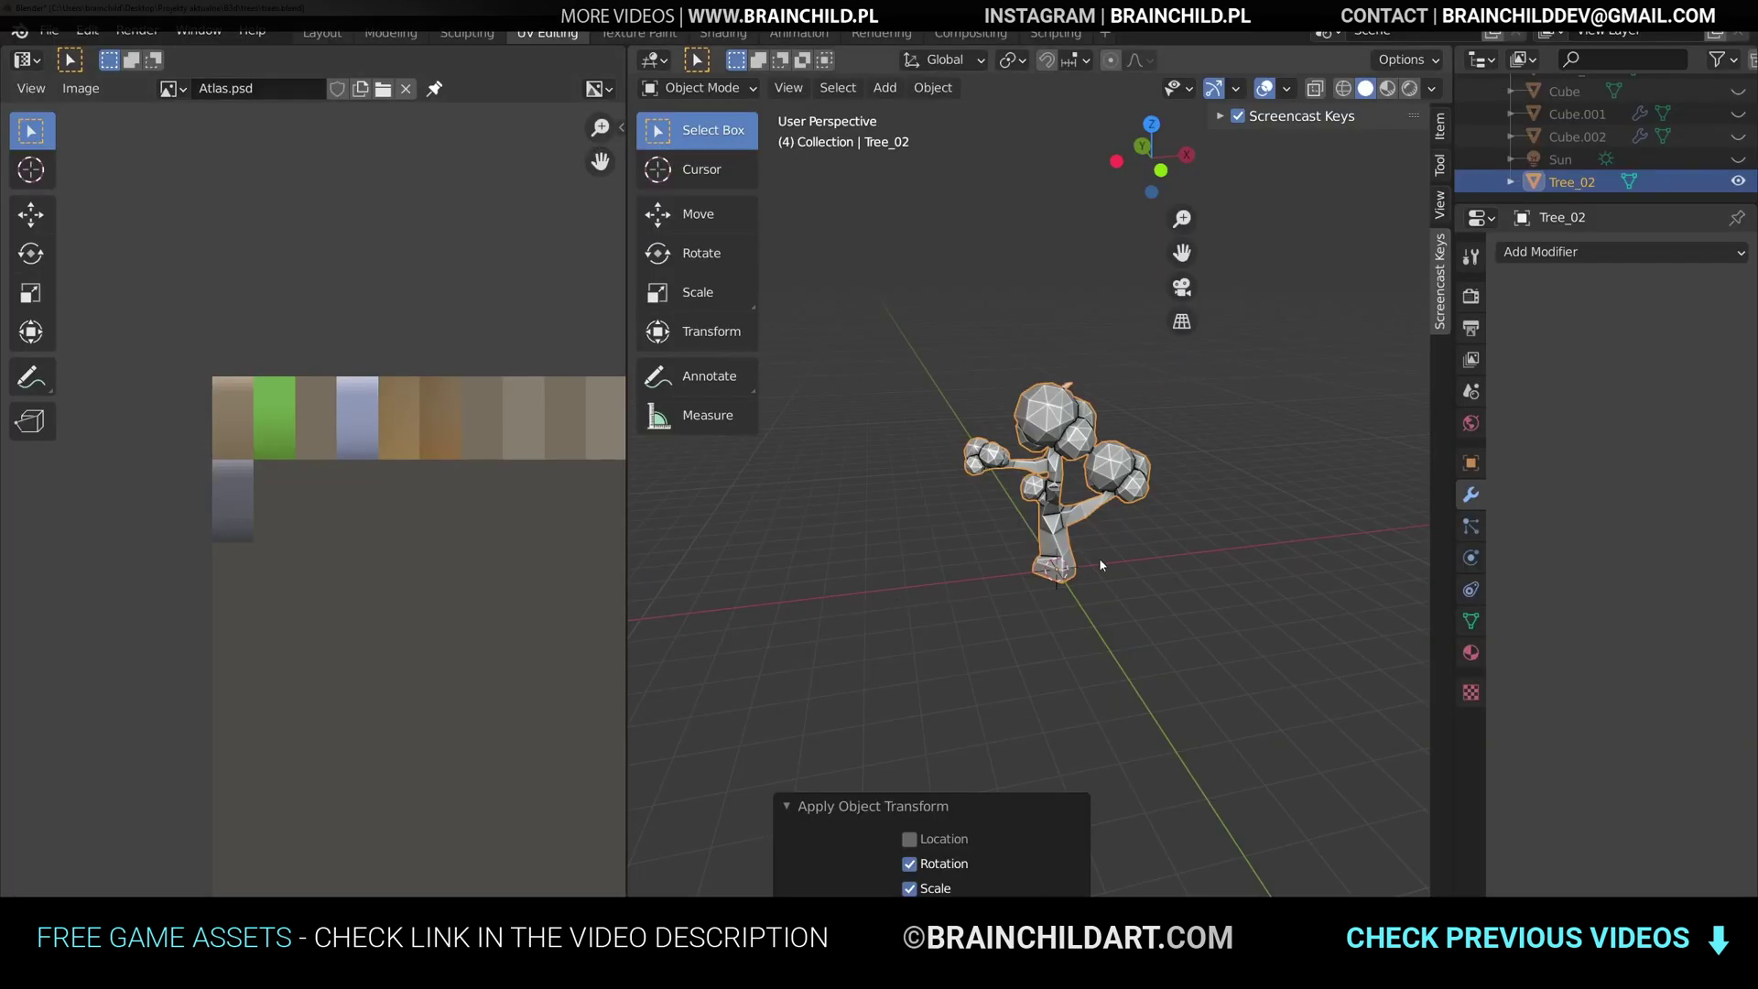
# - Isolate Bush_01, duplicate one of its foliage spheres, rescale the copy along Z and place it beside the bush
pyautogui.click(1055, 582)
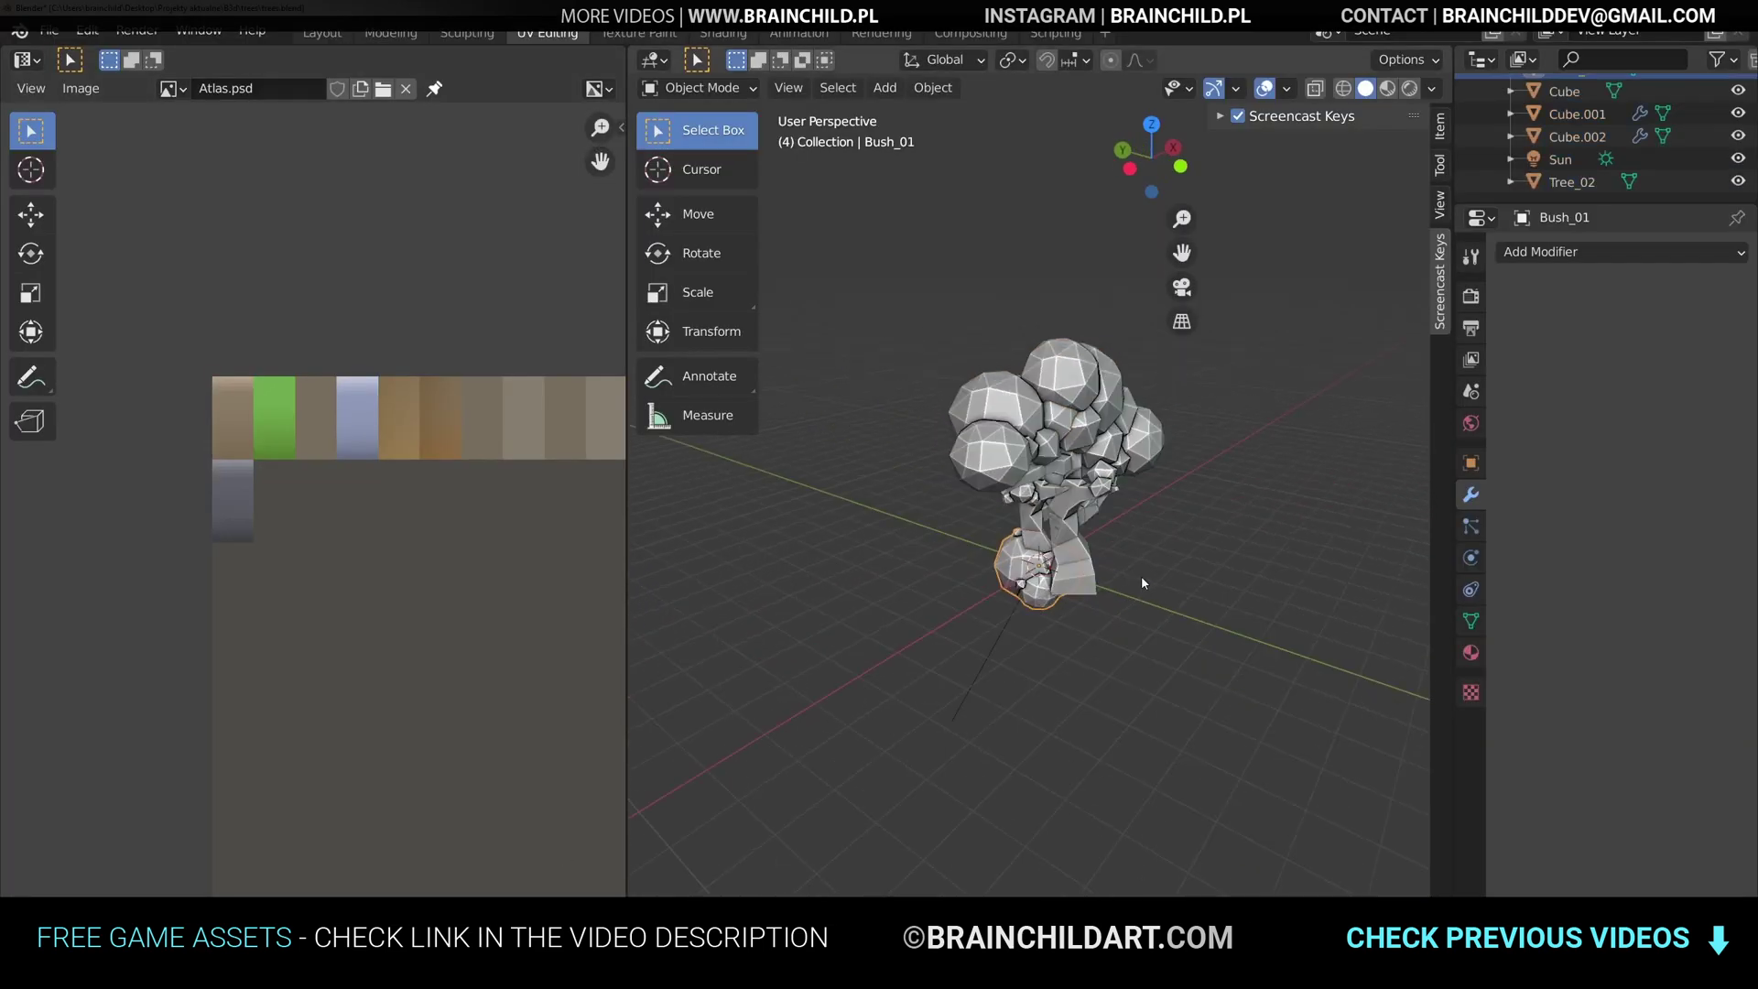
pyautogui.press('KP_Divide')
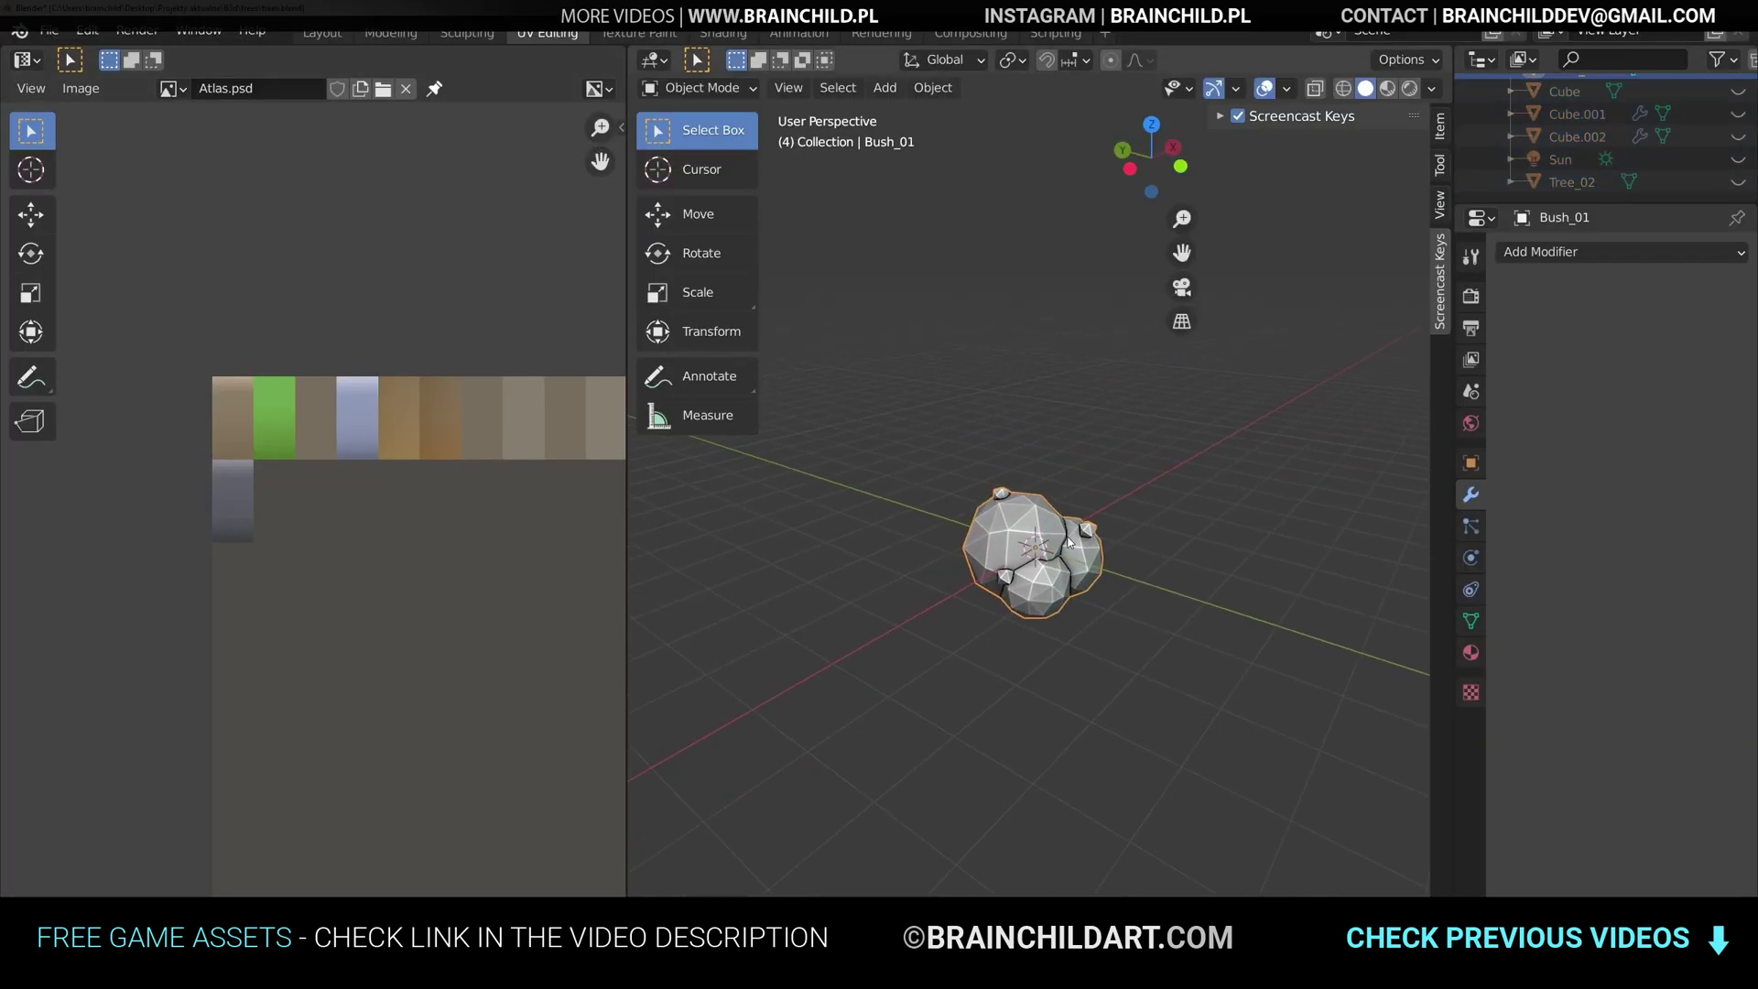
pyautogui.press('Tab')
pyautogui.press('l')
pyautogui.moveTo(1060, 575); pyautogui.dragTo(1080, 545, button='middle')
pyautogui.hotkey('shift', 'd')
pyautogui.click(1032, 603)
pyautogui.press('s')
pyautogui.press('z')
pyautogui.click(1123, 578)
pyautogui.press('g')
pyautogui.click(1111, 590)
# - Duplicate the new foliage sphere, rotate the copy around Z and place it against the bush
pyautogui.hotkey('shift', 'd')
pyautogui.click(1248, 606)
pyautogui.moveTo(1248, 606); pyautogui.dragTo(965, 656, button='middle')
pyautogui.press('r')
pyautogui.press('z')
pyautogui.click(1017, 632)
pyautogui.press('g')
pyautogui.click(1044, 590)
# - Shift the selected foliage sphere along Y, rescale it along Z and overall, and fit it against the bush
pyautogui.moveTo(1044, 591); pyautogui.dragTo(1295, 549, button='middle')
pyautogui.click(965, 563)
pyautogui.press('g')
pyautogui.press('y')
pyautogui.click(998, 554)
pyautogui.press('s')
pyautogui.press('z')
pyautogui.click(1209, 556)
pyautogui.press('s')
pyautogui.click(1200, 561)
pyautogui.press('g')
pyautogui.click(1006, 539)
# - Rescale the small side foliage sphere along Z, reposition it on the bush and leave mesh editing
pyautogui.moveTo(1006, 538); pyautogui.dragTo(917, 542, button='middle')
pyautogui.press('s')
pyautogui.press('z')
pyautogui.click(1103, 595)
pyautogui.press('g')
pyautogui.click(1098, 575)
pyautogui.moveTo(1099, 575); pyautogui.dragTo(1155, 572, button='middle')
pyautogui.hotkey('shift', 'd')
pyautogui.rightClick(1189, 570)
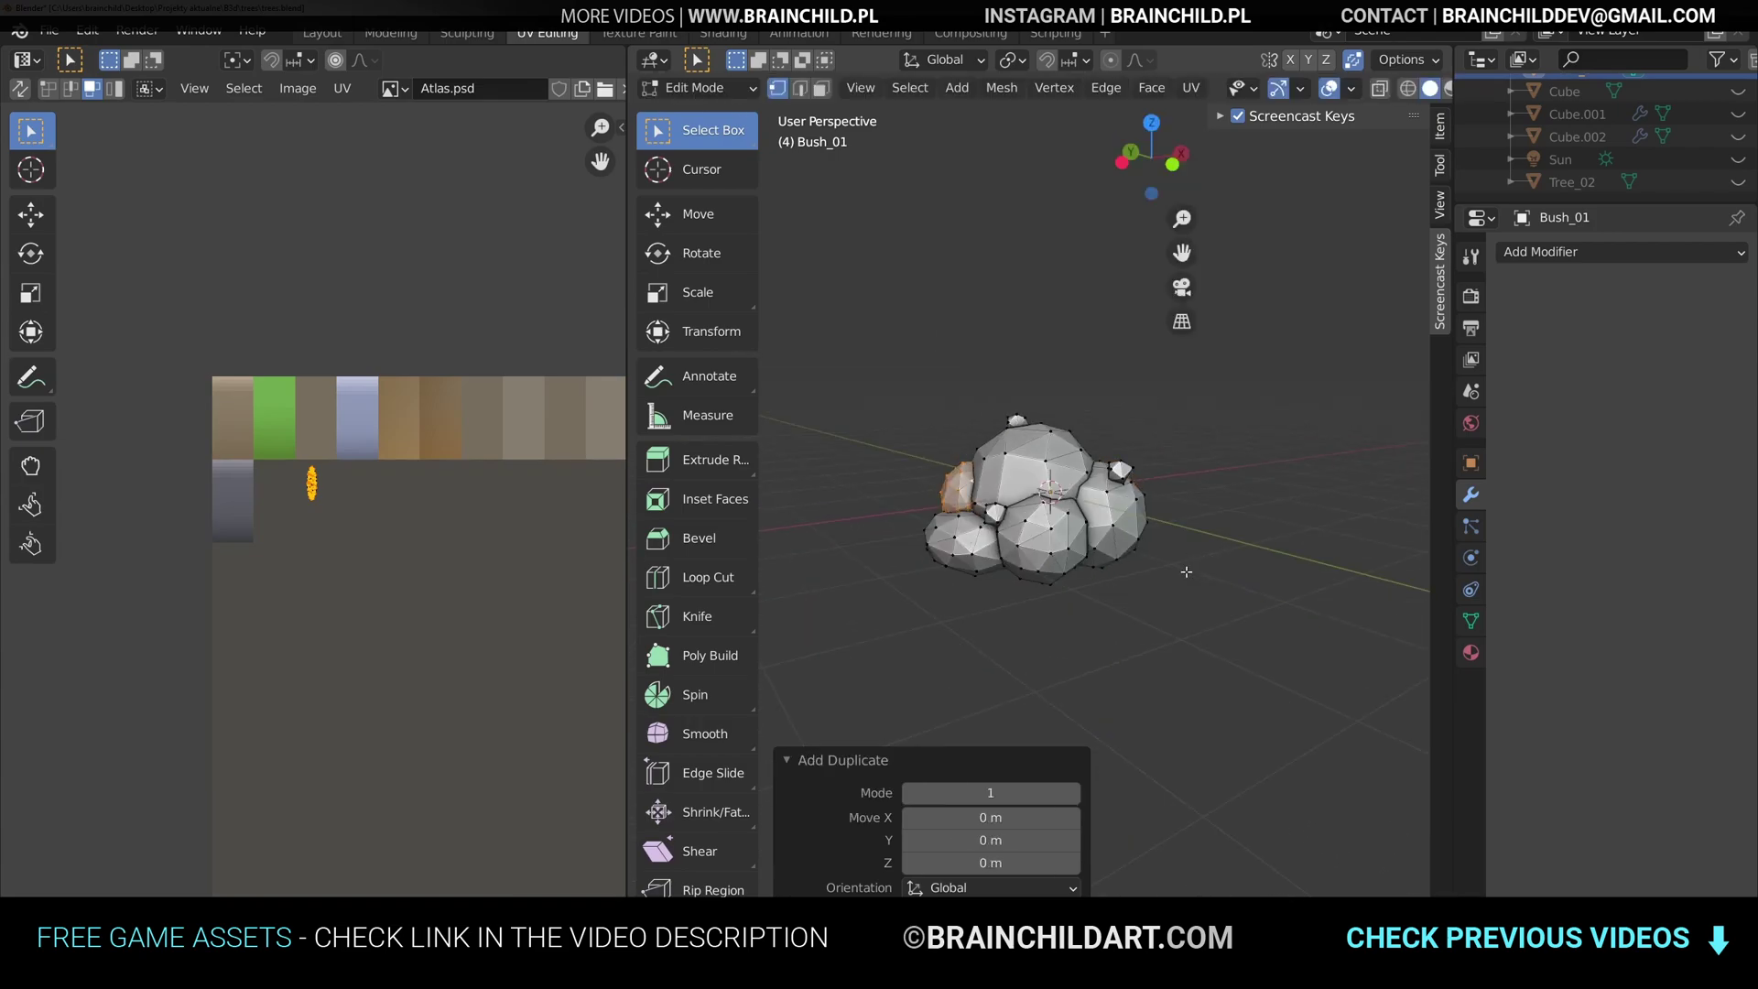
pyautogui.press('Tab')
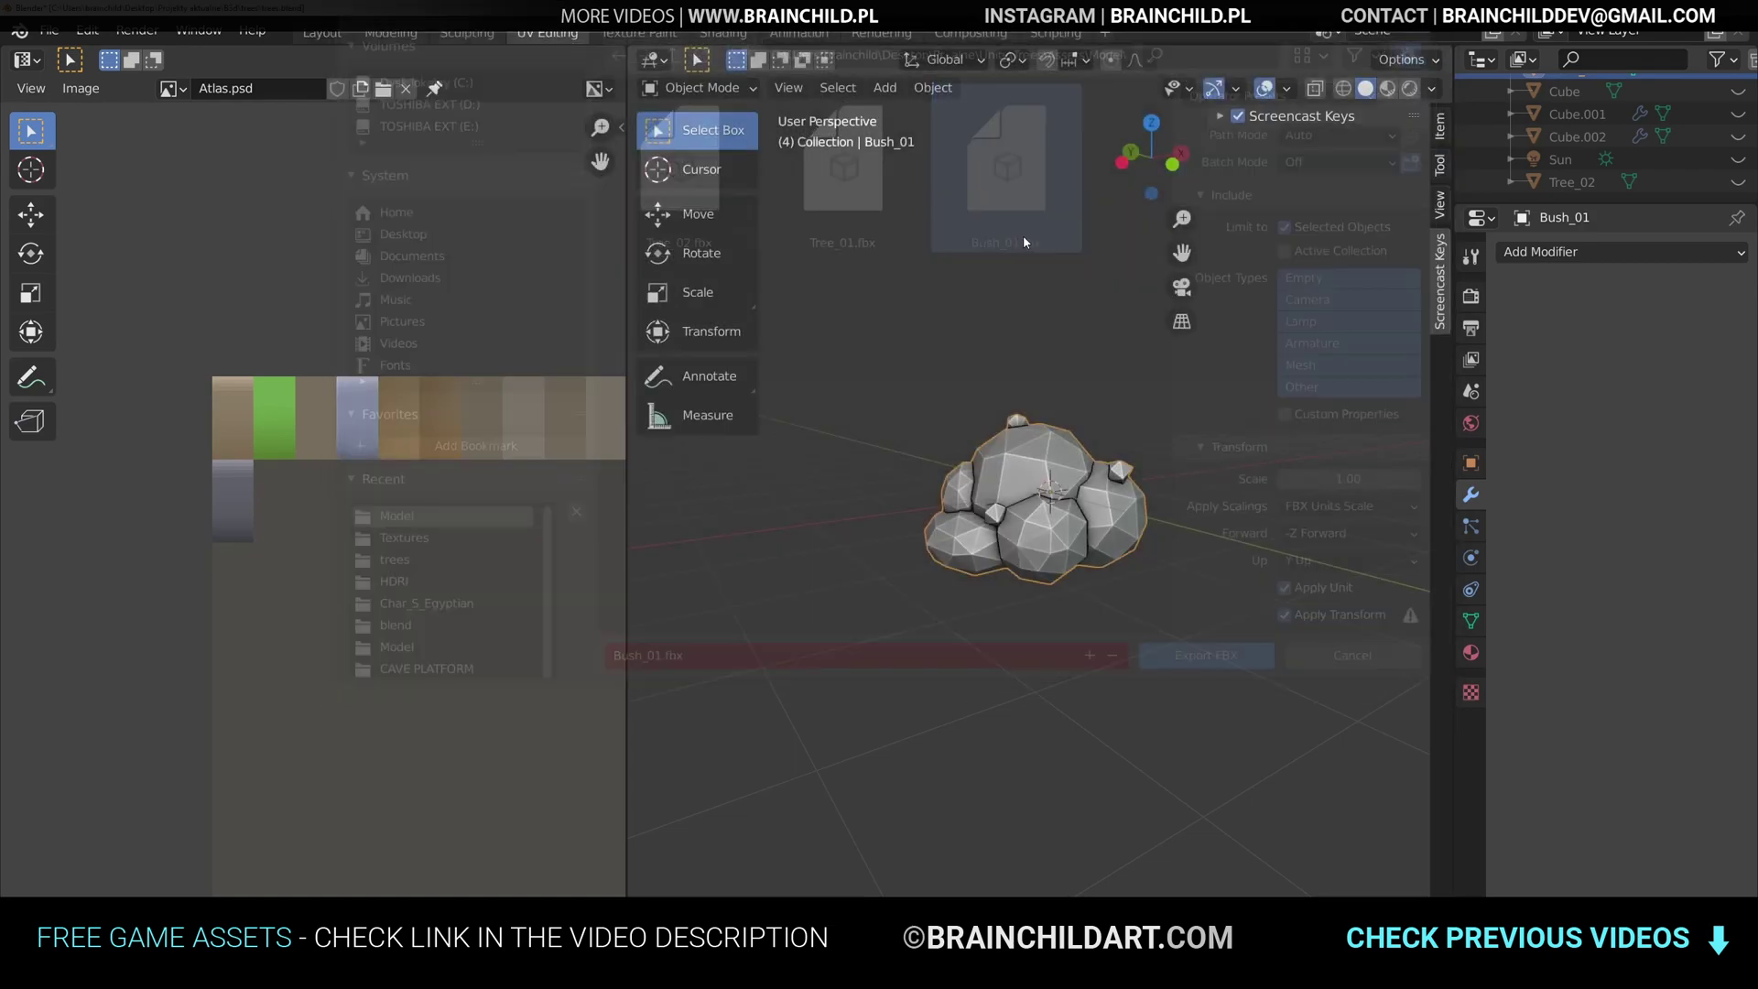